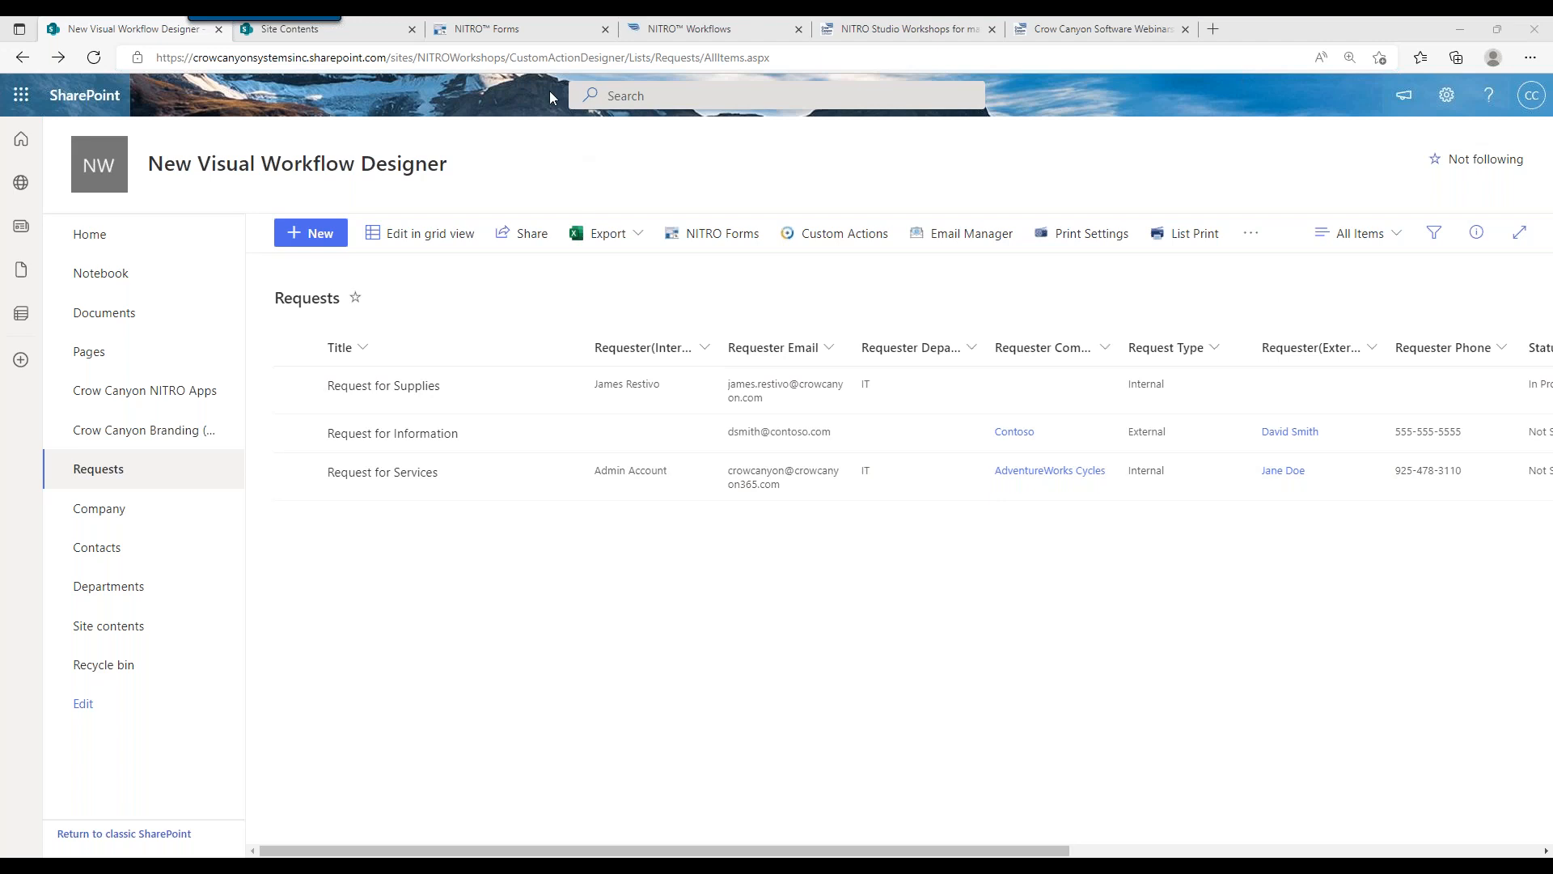
In the Requests form designer, create a standard SharePoint column named Approver of type Person or Group, left out of the default view
click(537, 39)
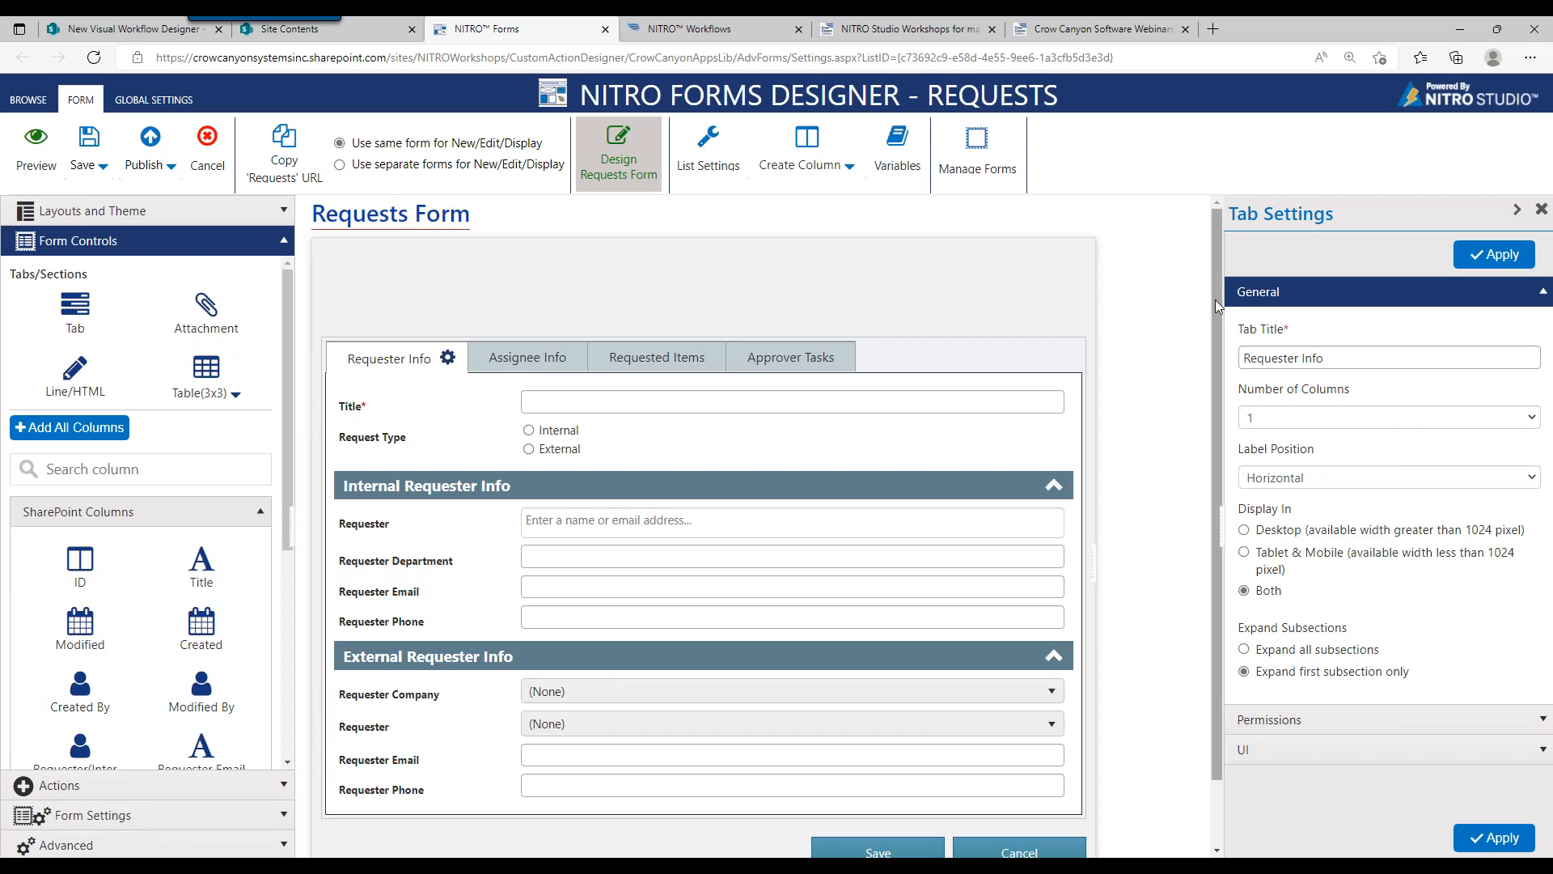
drag(1215, 299, 1219, 339)
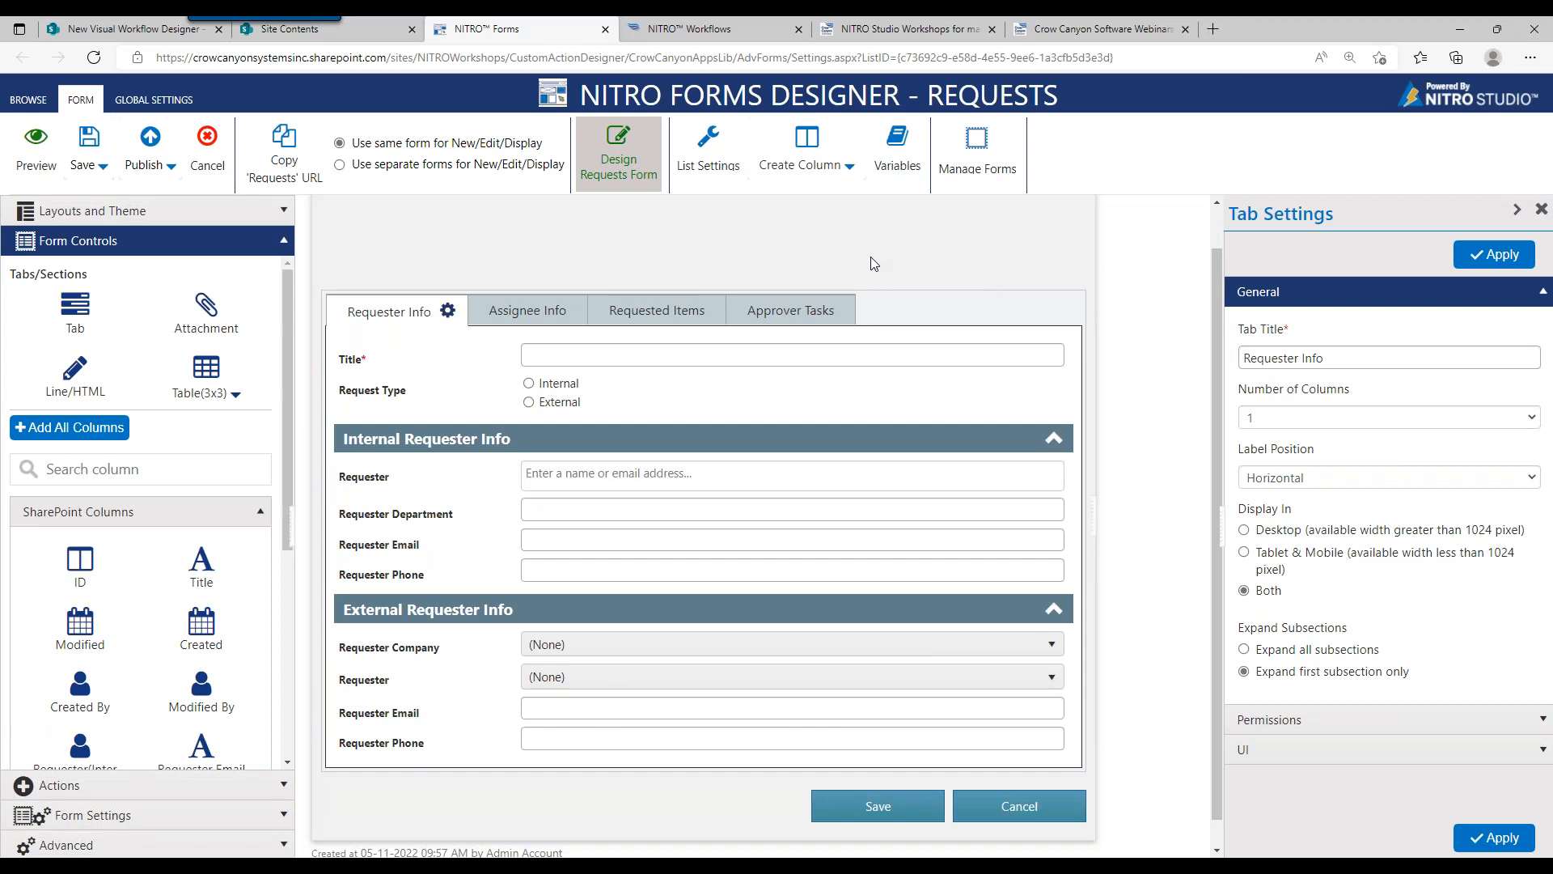
drag(1215, 338, 1215, 343)
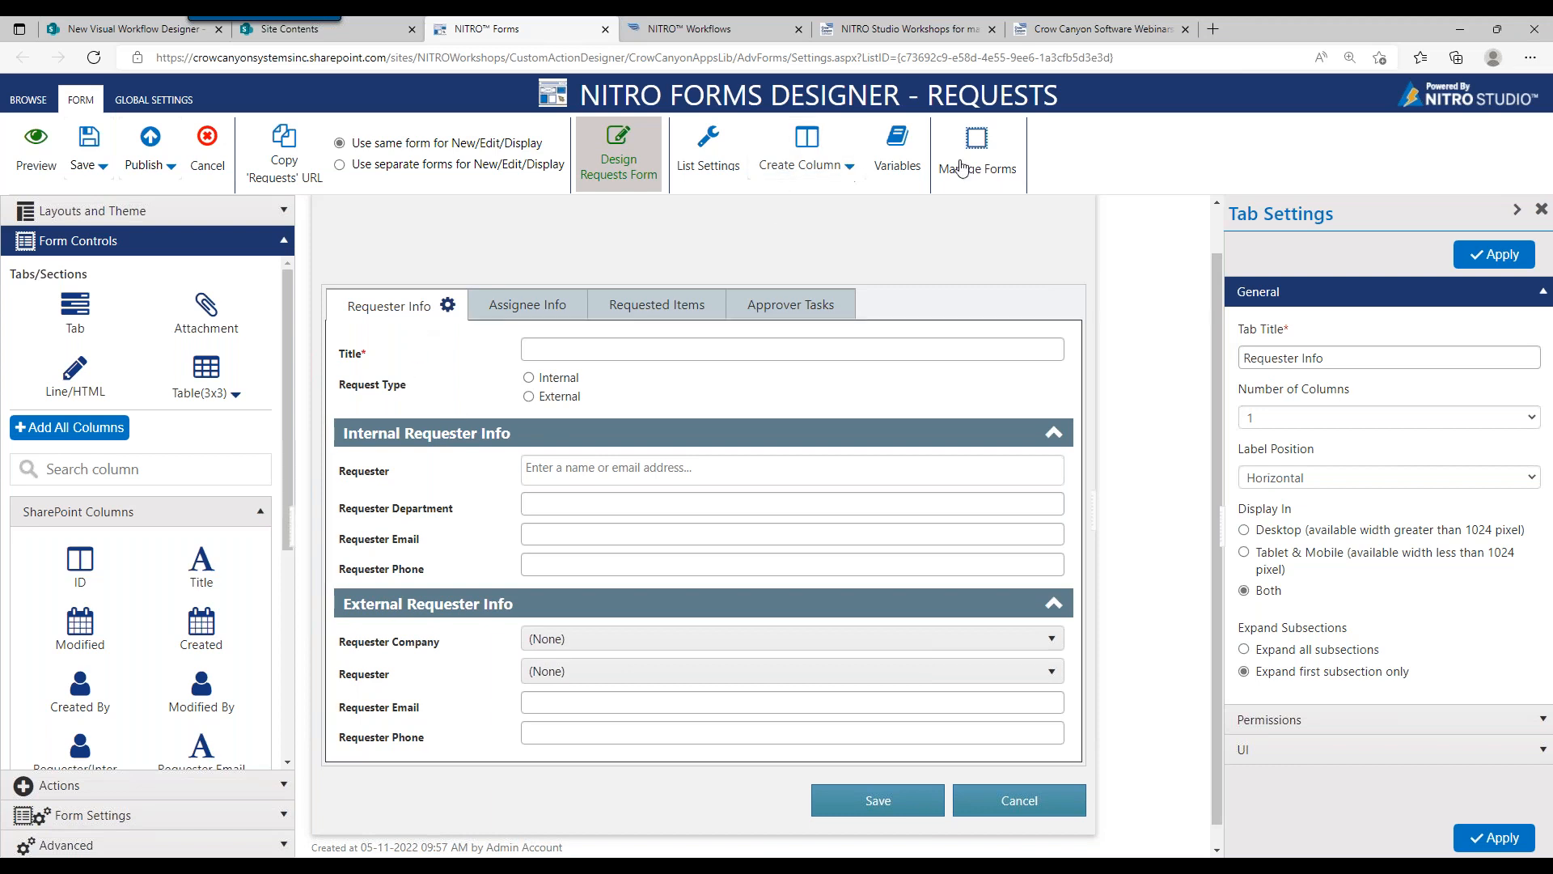
click(840, 174)
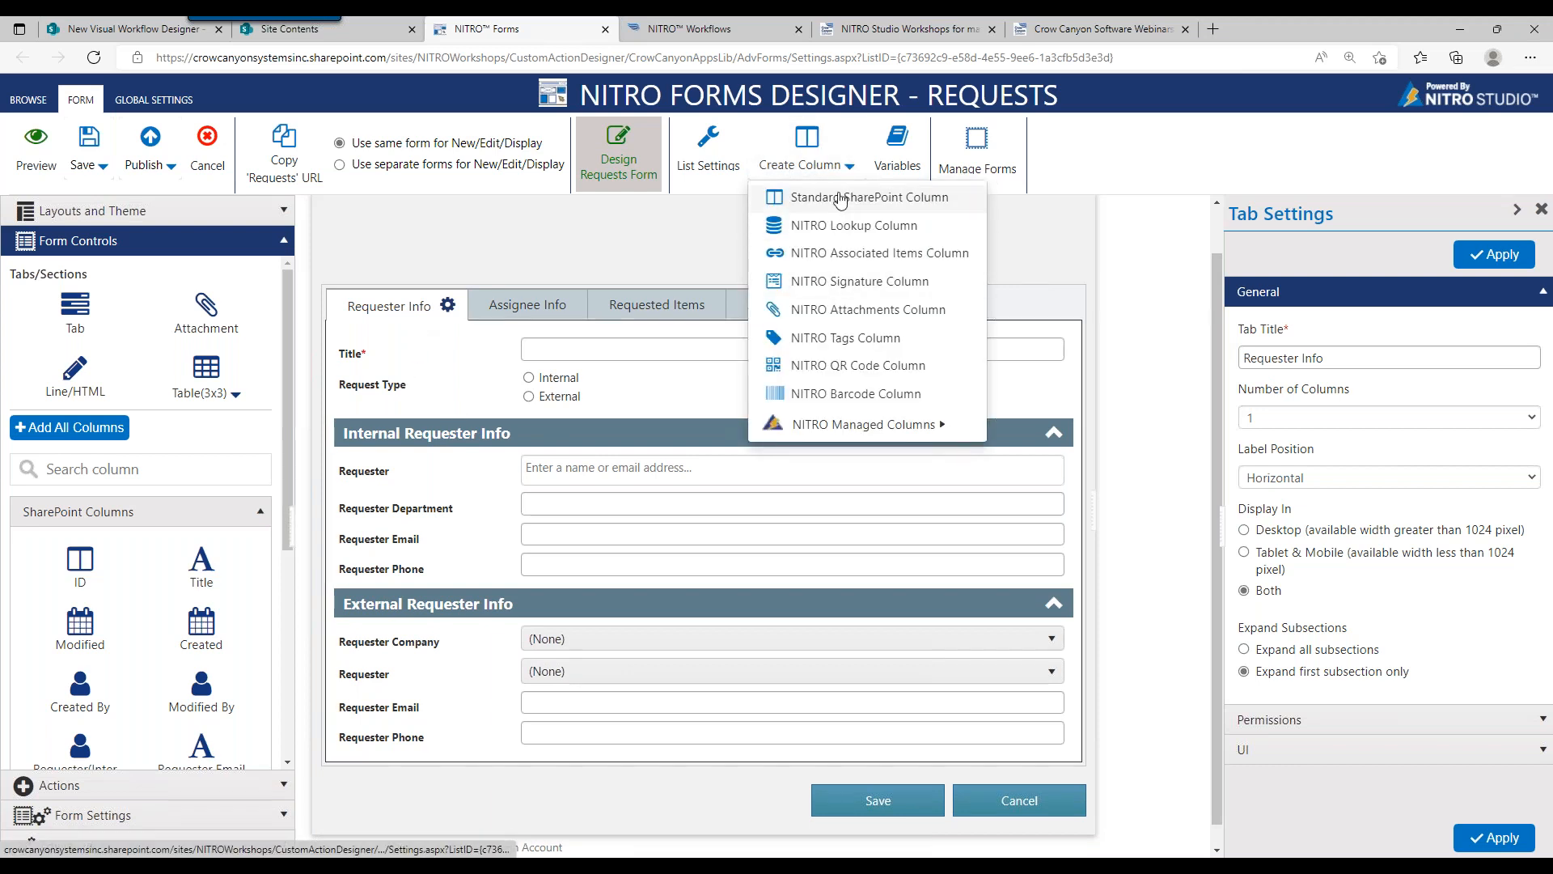
click(841, 198)
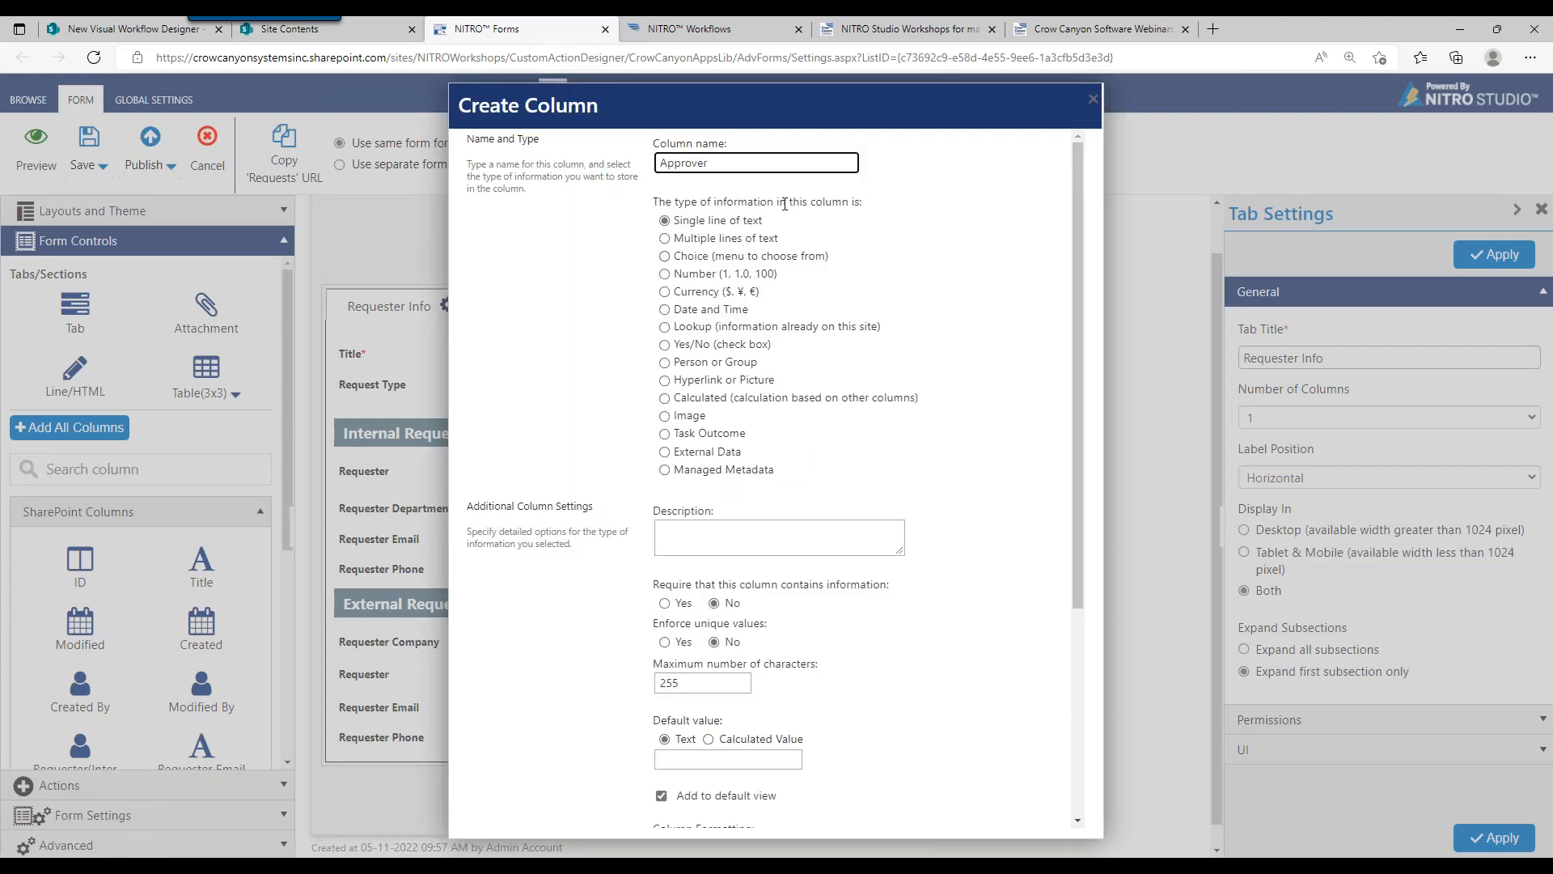
click(725, 362)
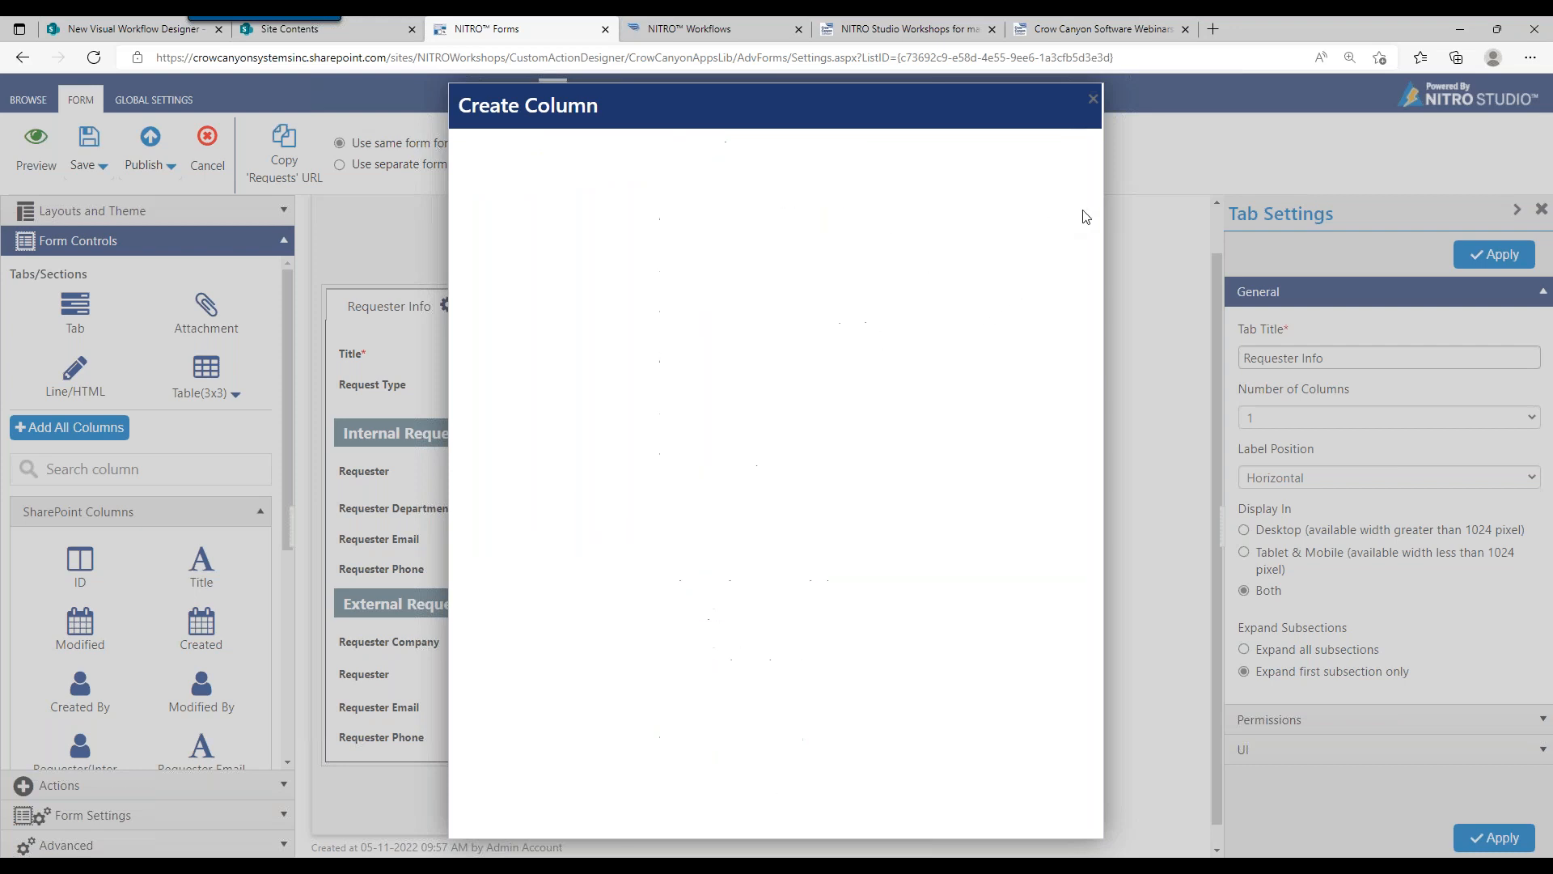
drag(1036, 259, 1021, 474)
click(789, 532)
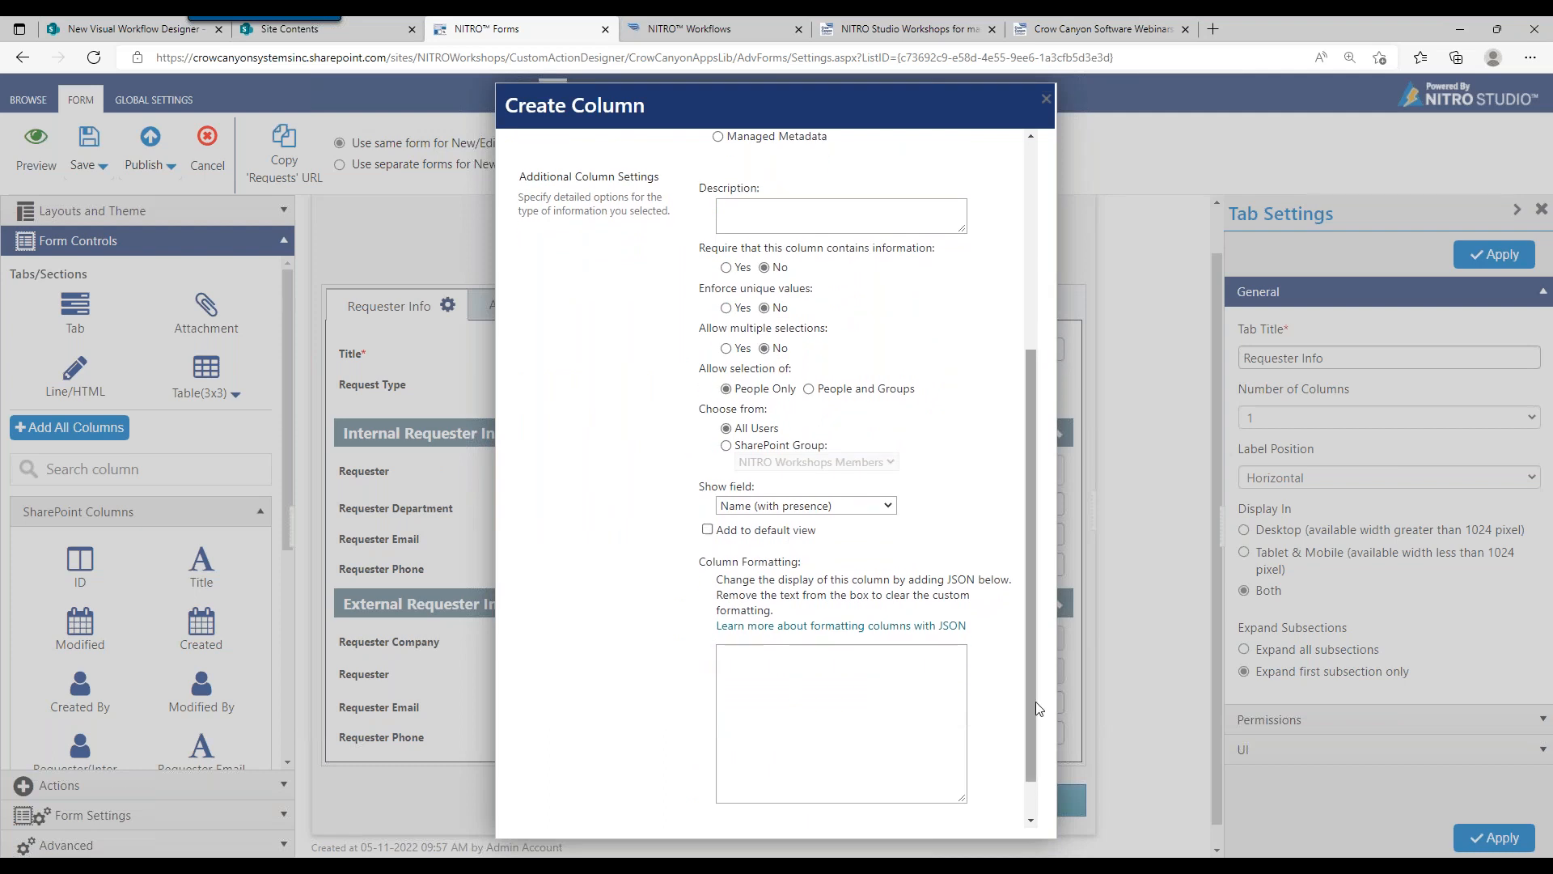
scroll(1038, 709, down, 2)
click(922, 813)
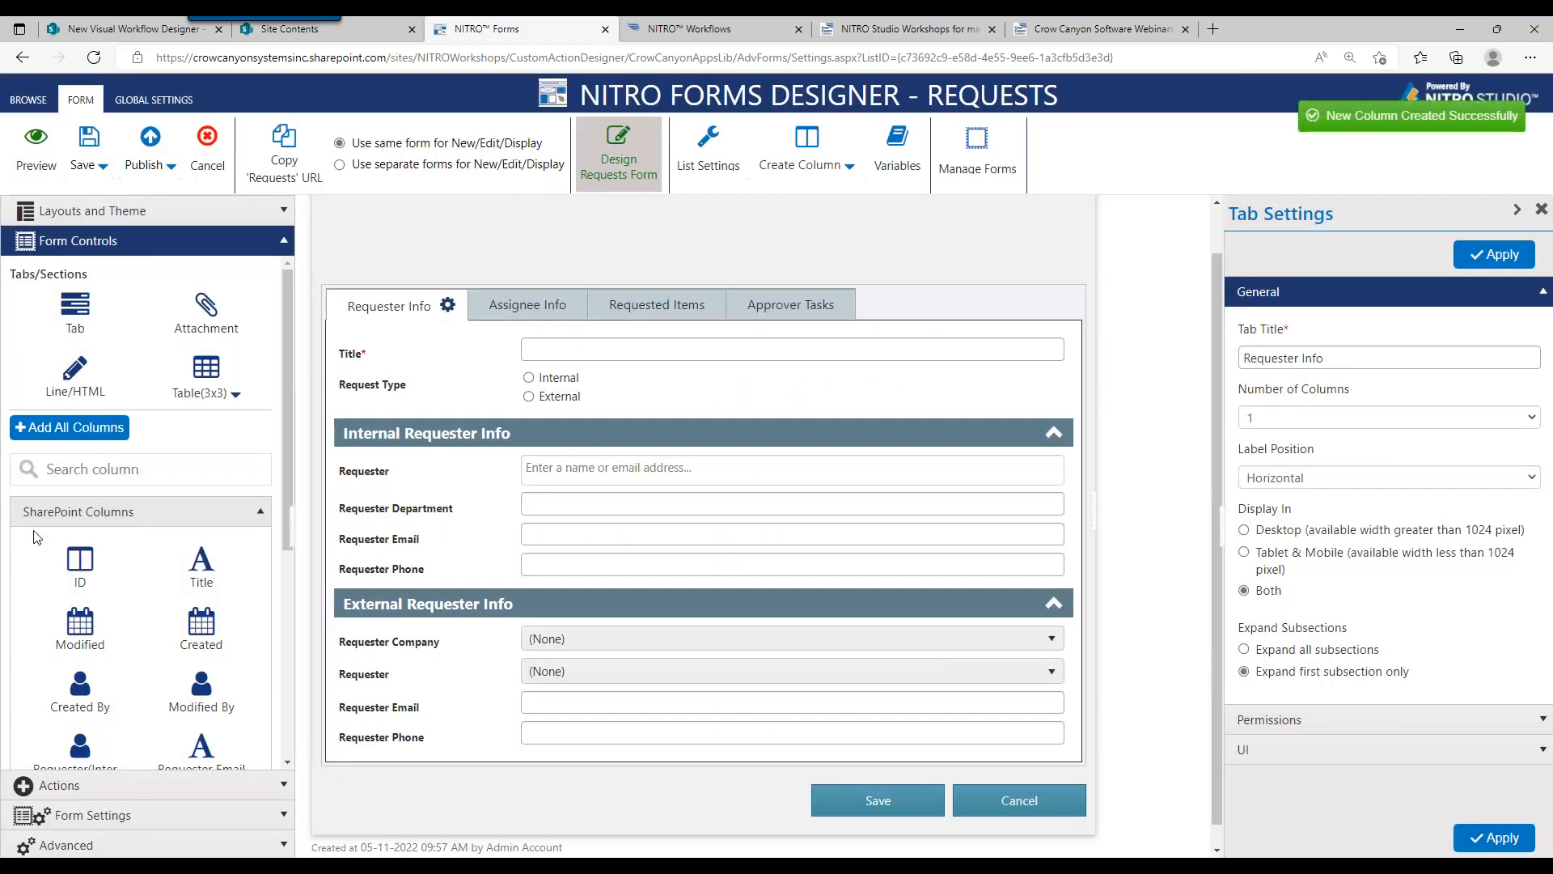
Place the Approver column below Request Type on the Requester Info section and publish the NITRO form
click(135, 465)
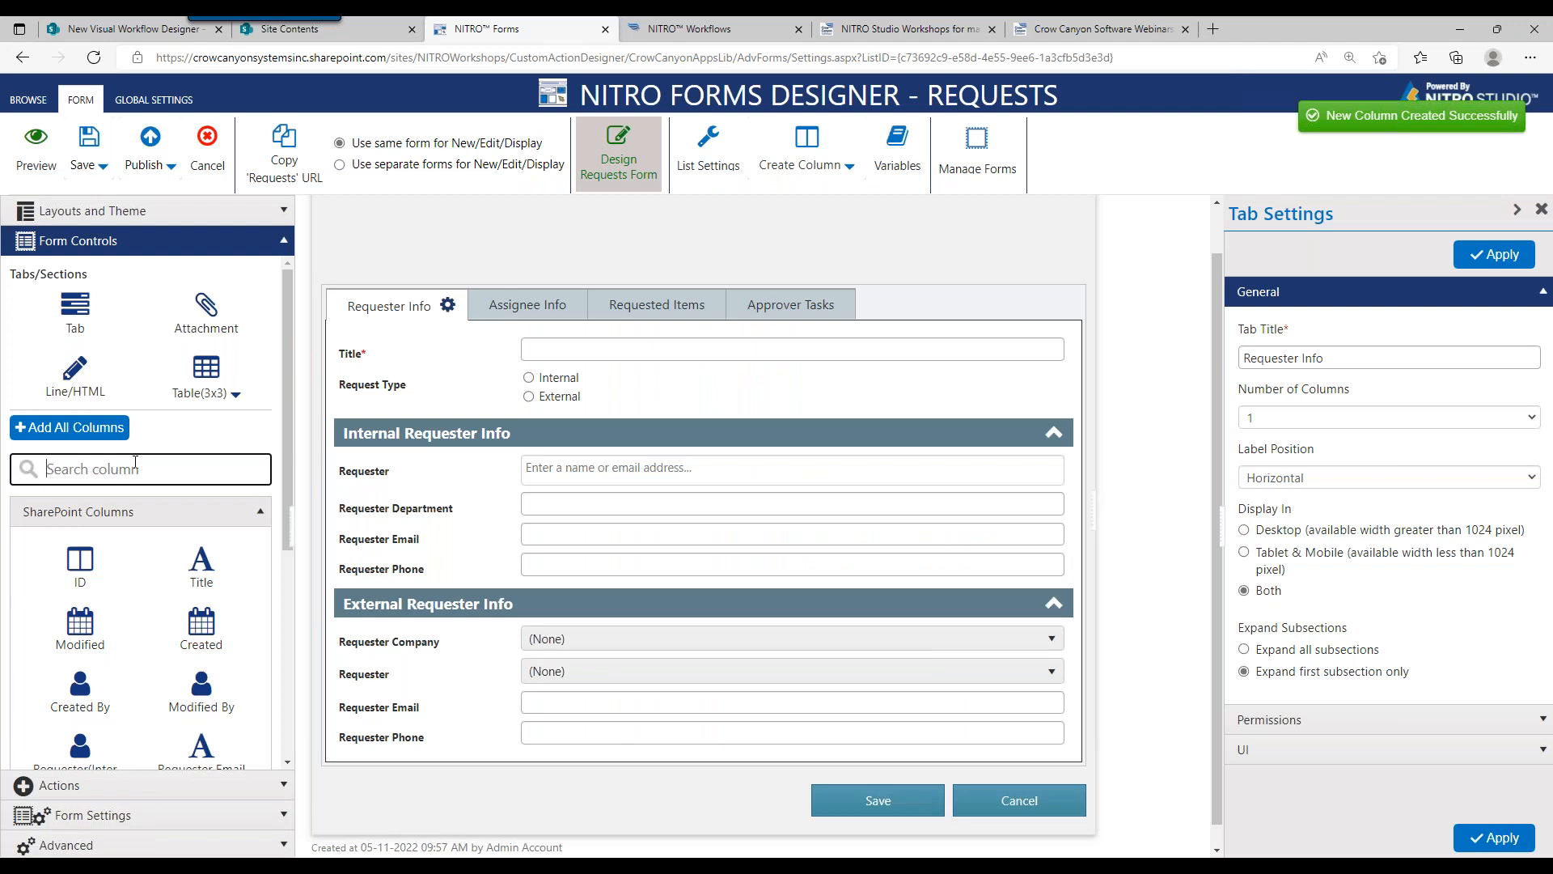
text(appro)
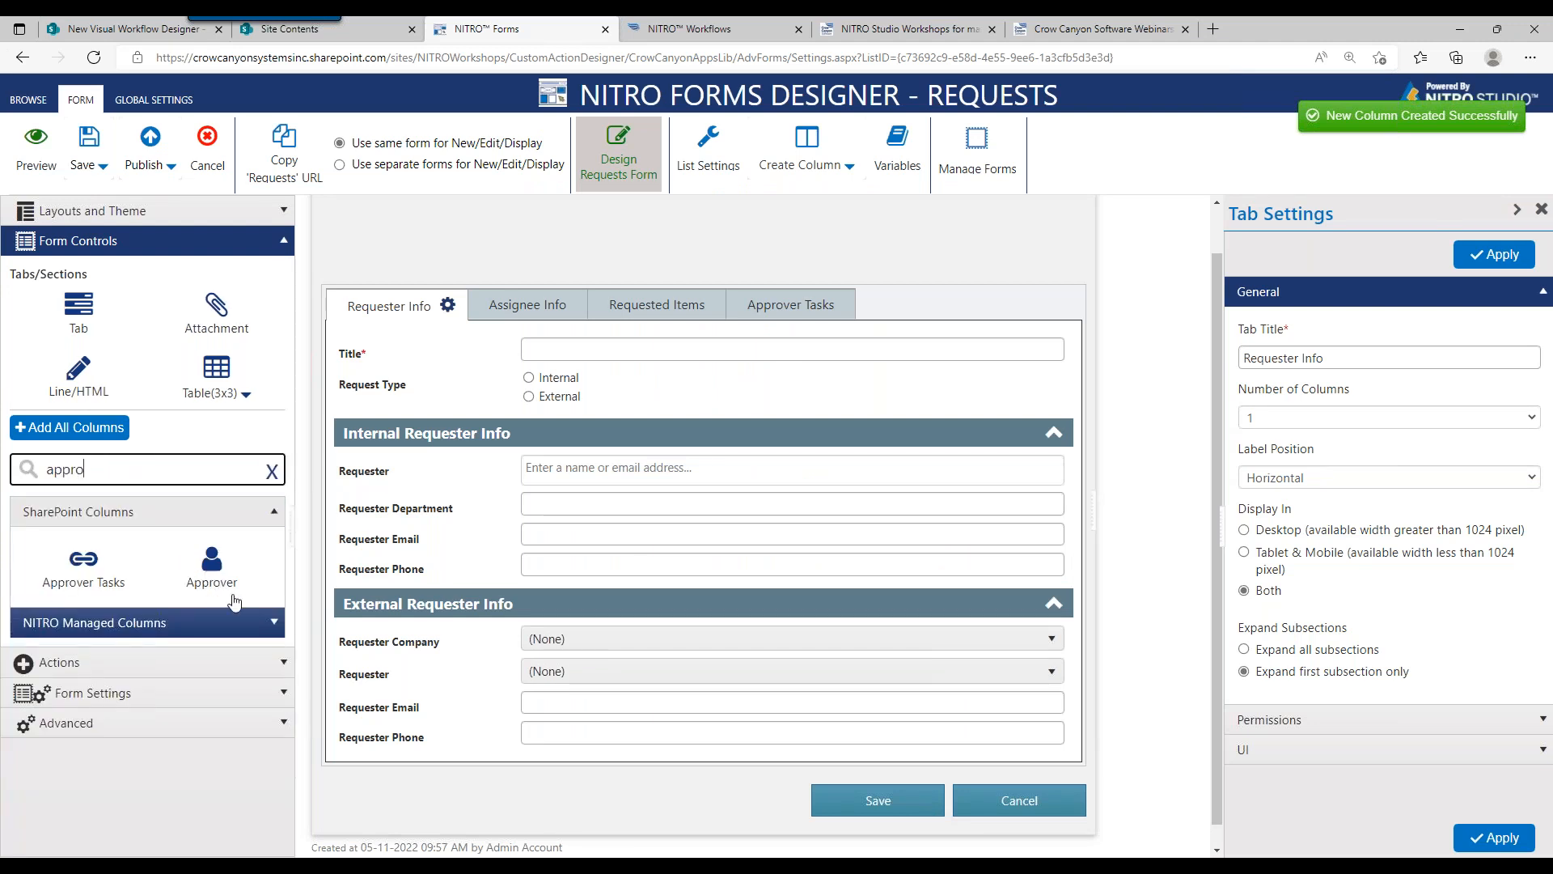
drag(213, 579, 435, 427)
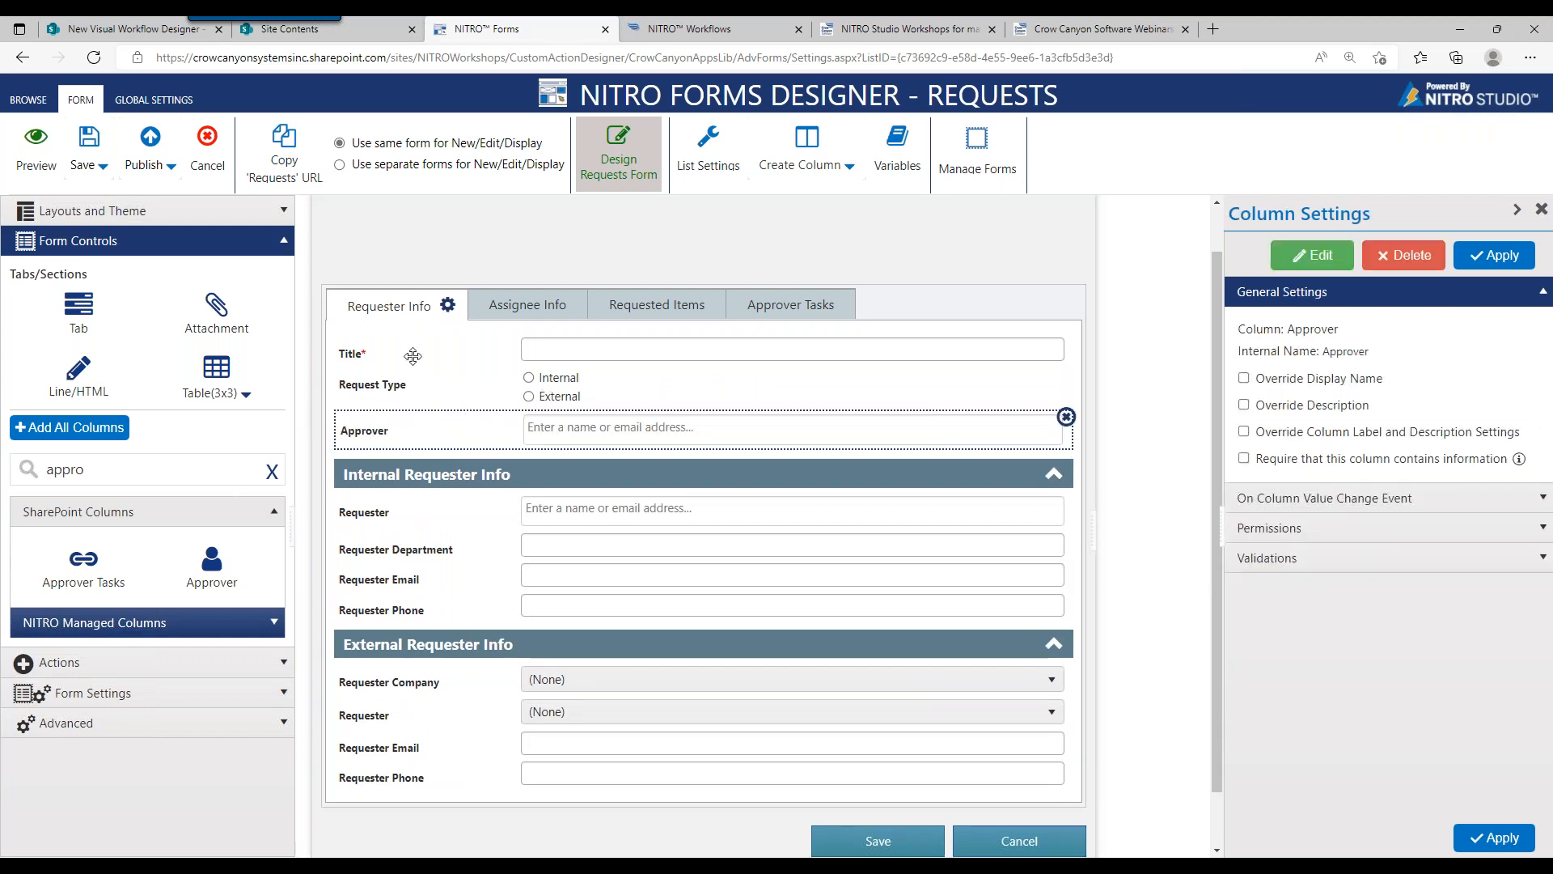
click(143, 165)
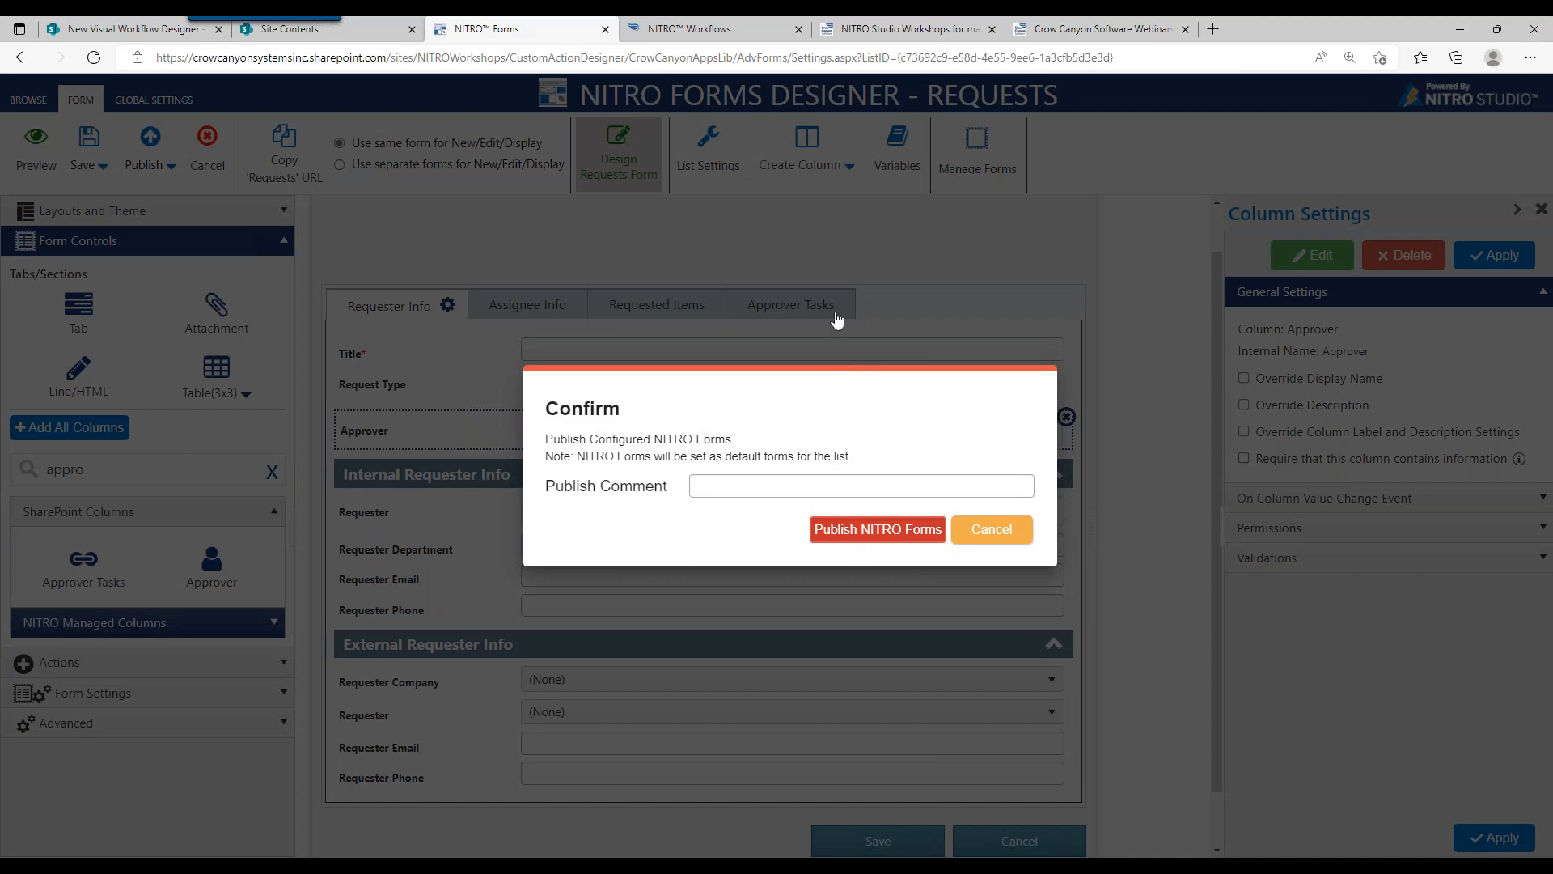
click(885, 547)
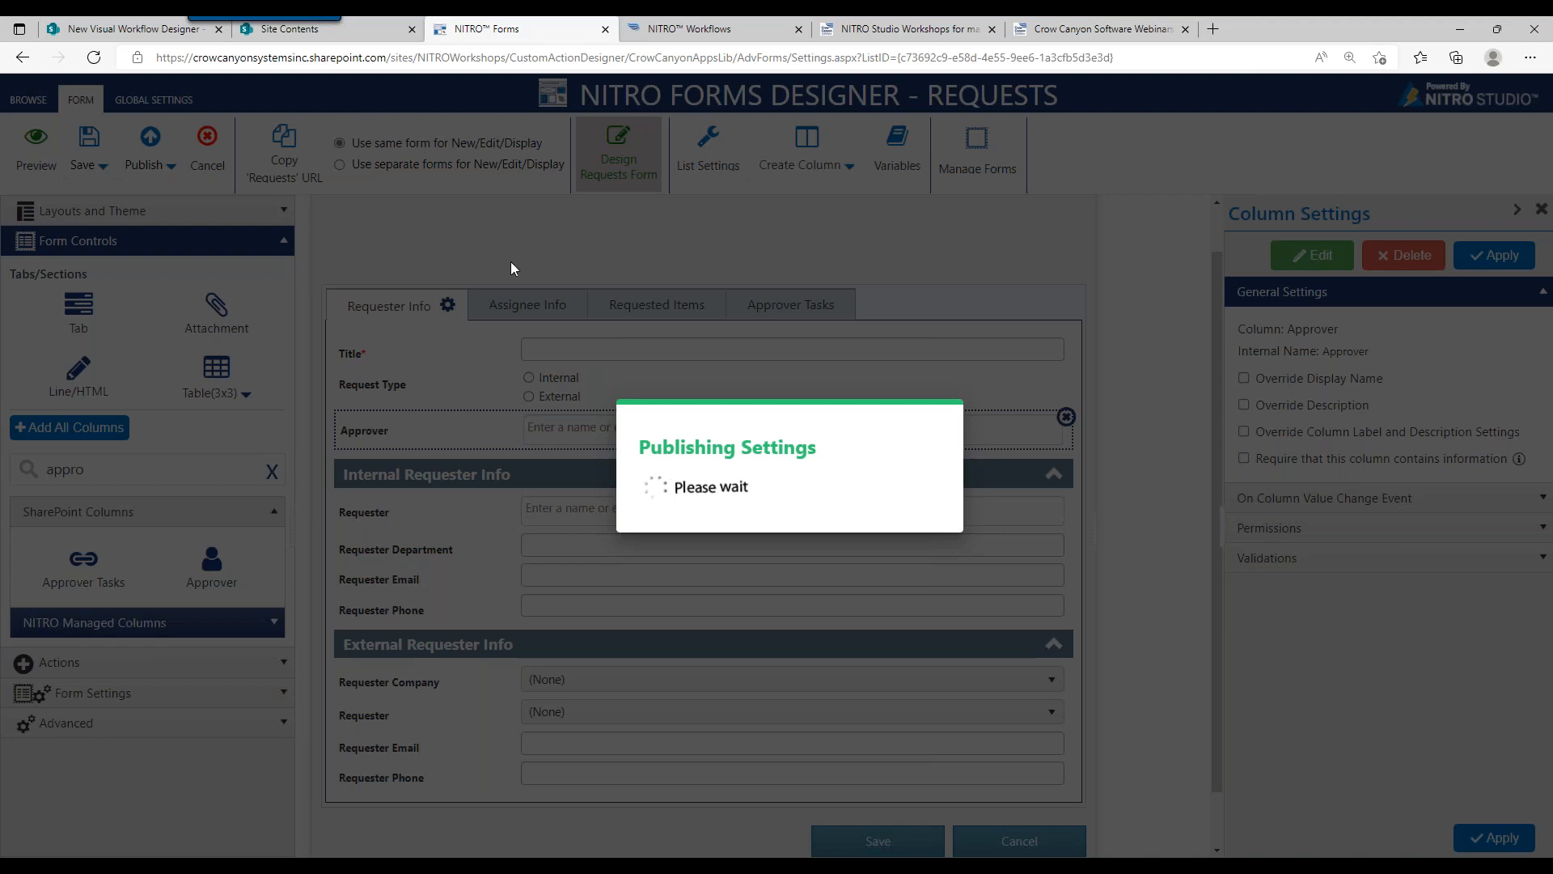
Open the NITRO Workflows manager from the site's Crow Canyon NITRO Apps page
click(676, 31)
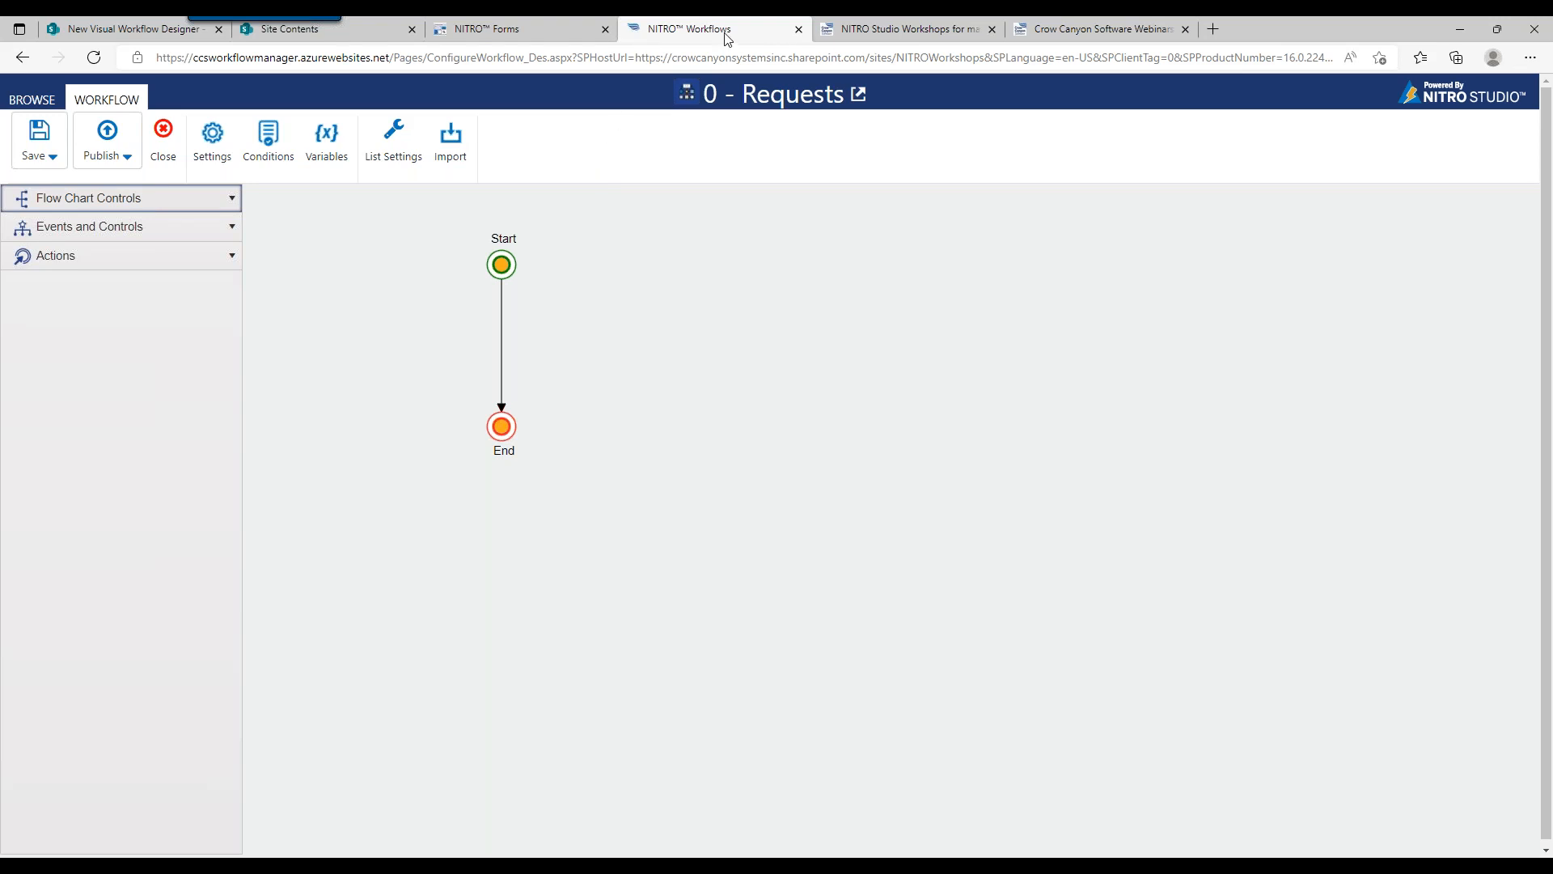
click(340, 36)
click(172, 391)
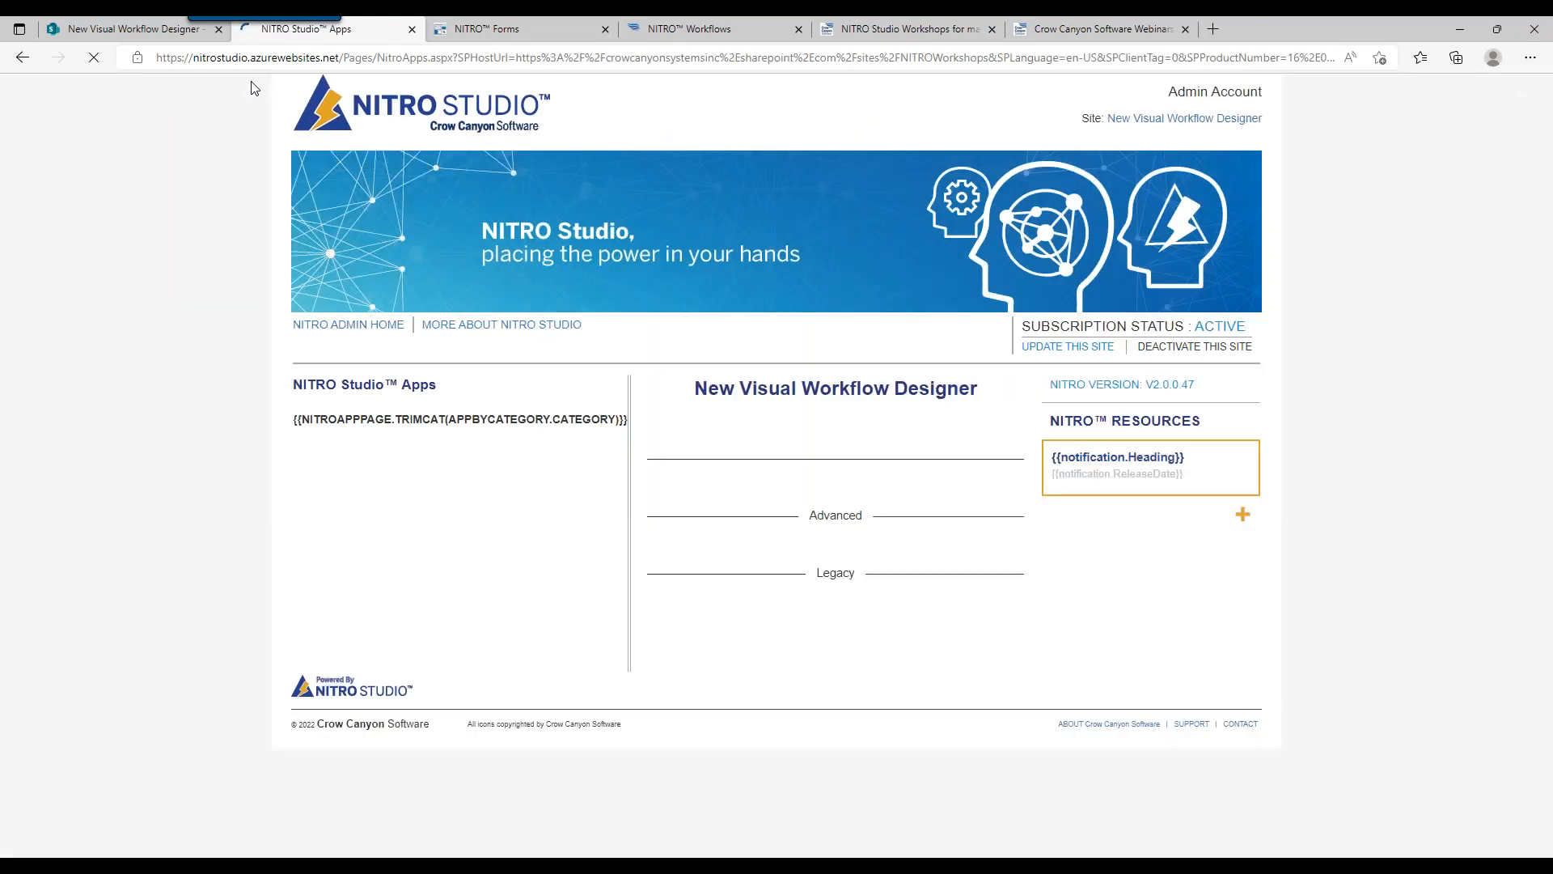
click(690, 560)
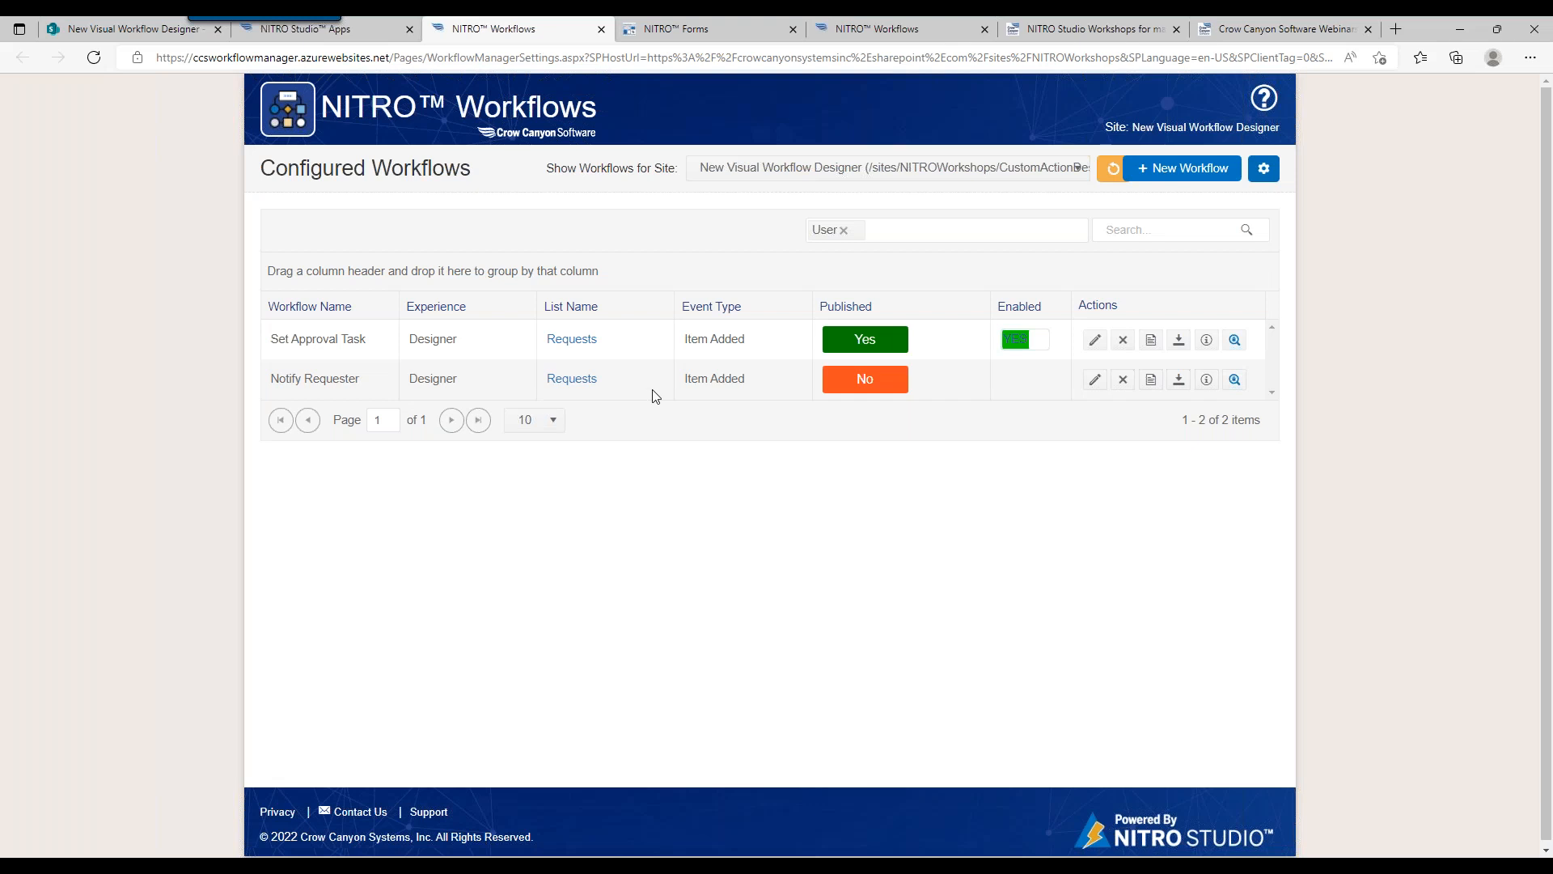
Create a new workflow on the Requests list with the Designer experience, triggered when an item is created
click(1179, 179)
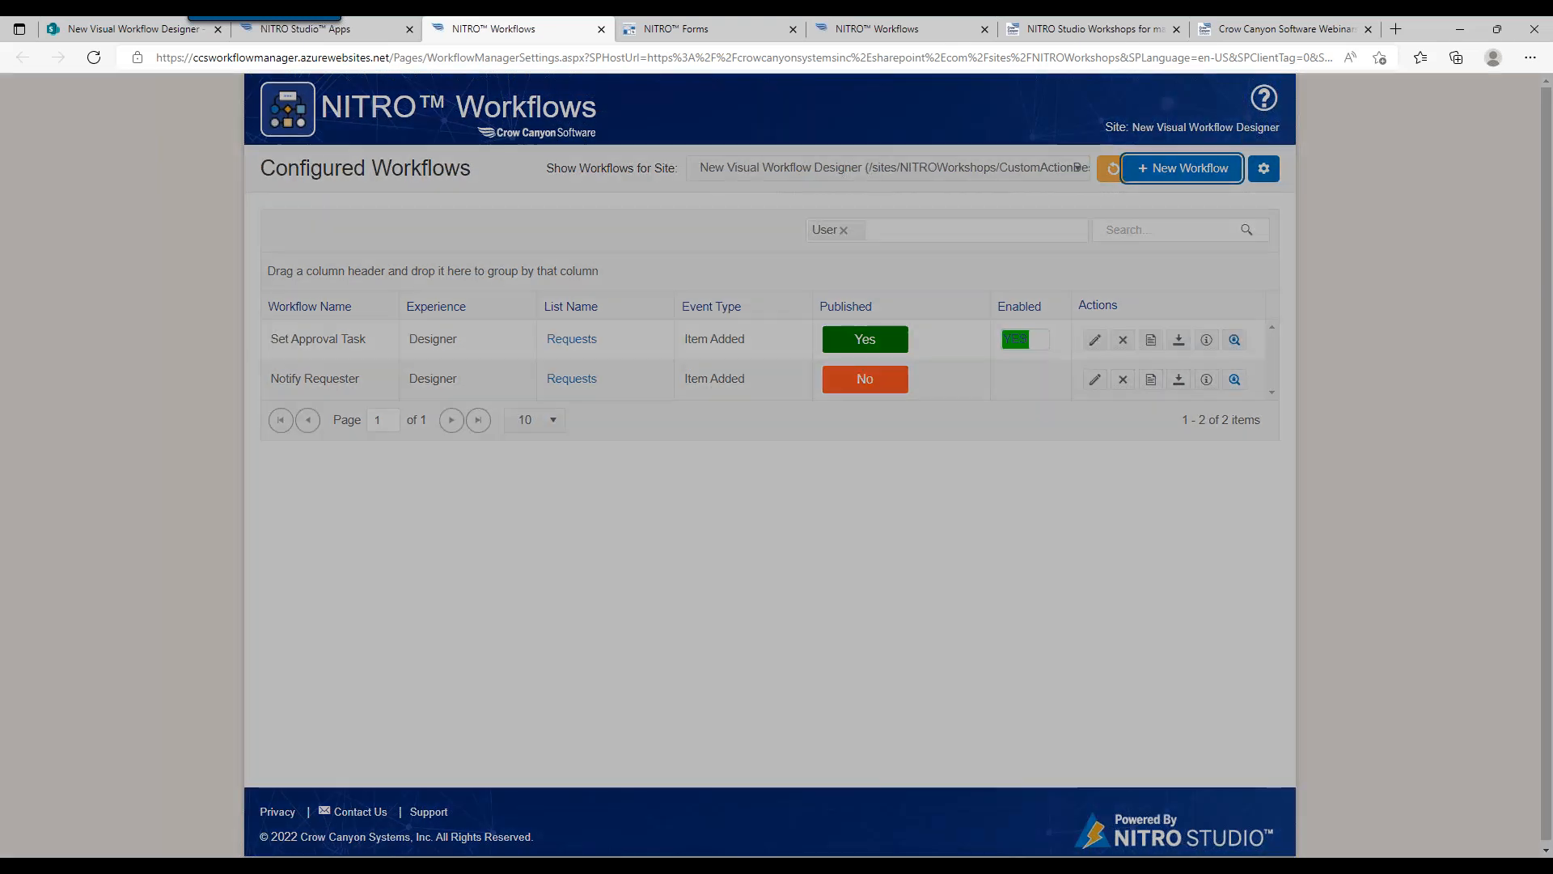
click(898, 162)
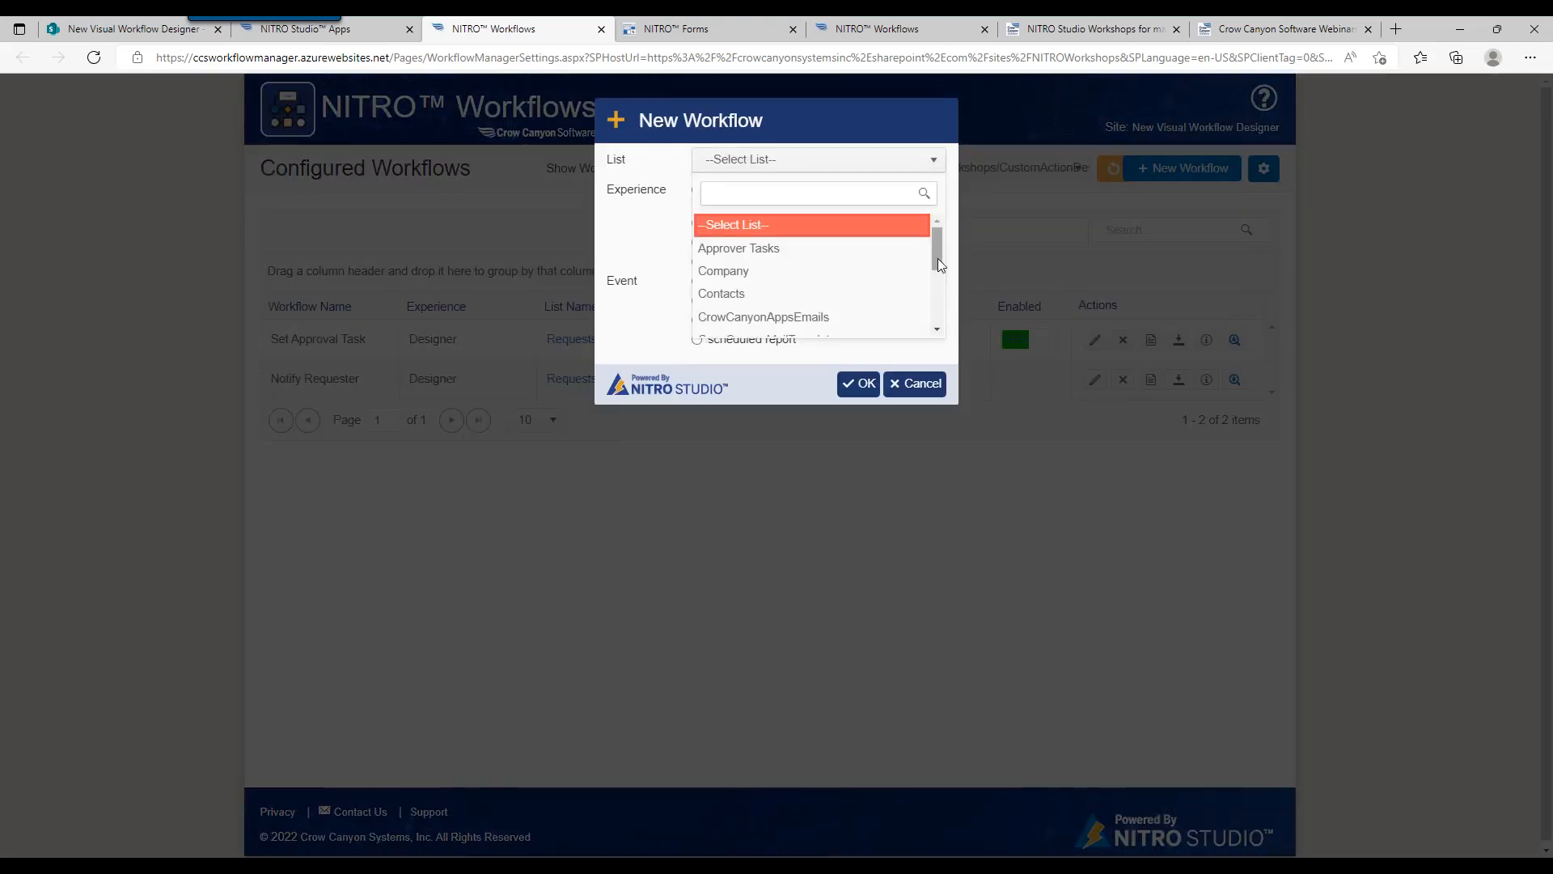
drag(939, 251, 940, 298)
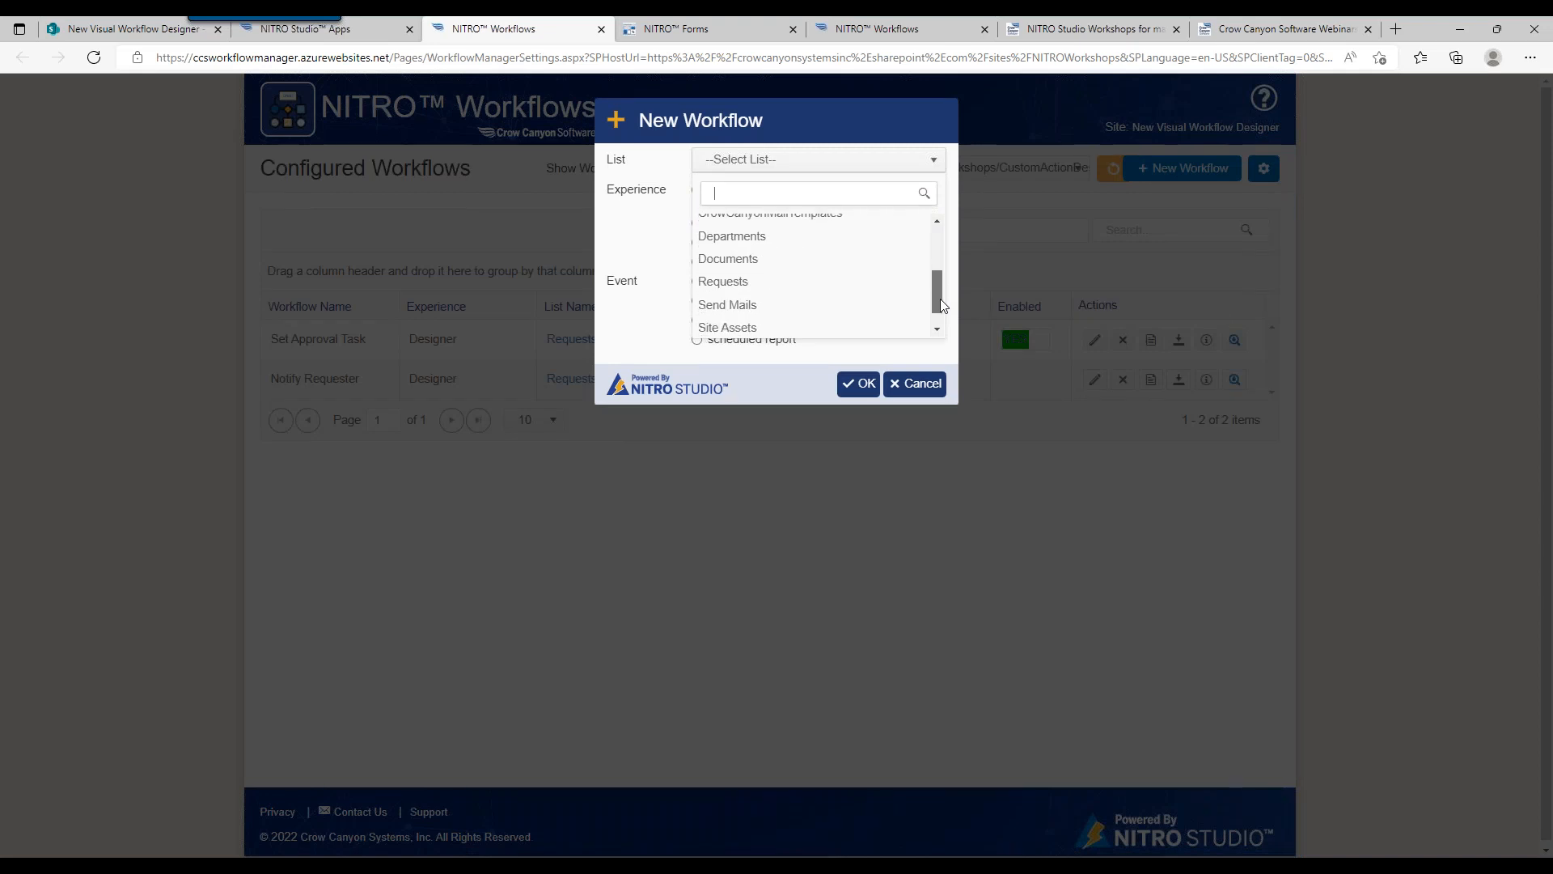
click(775, 258)
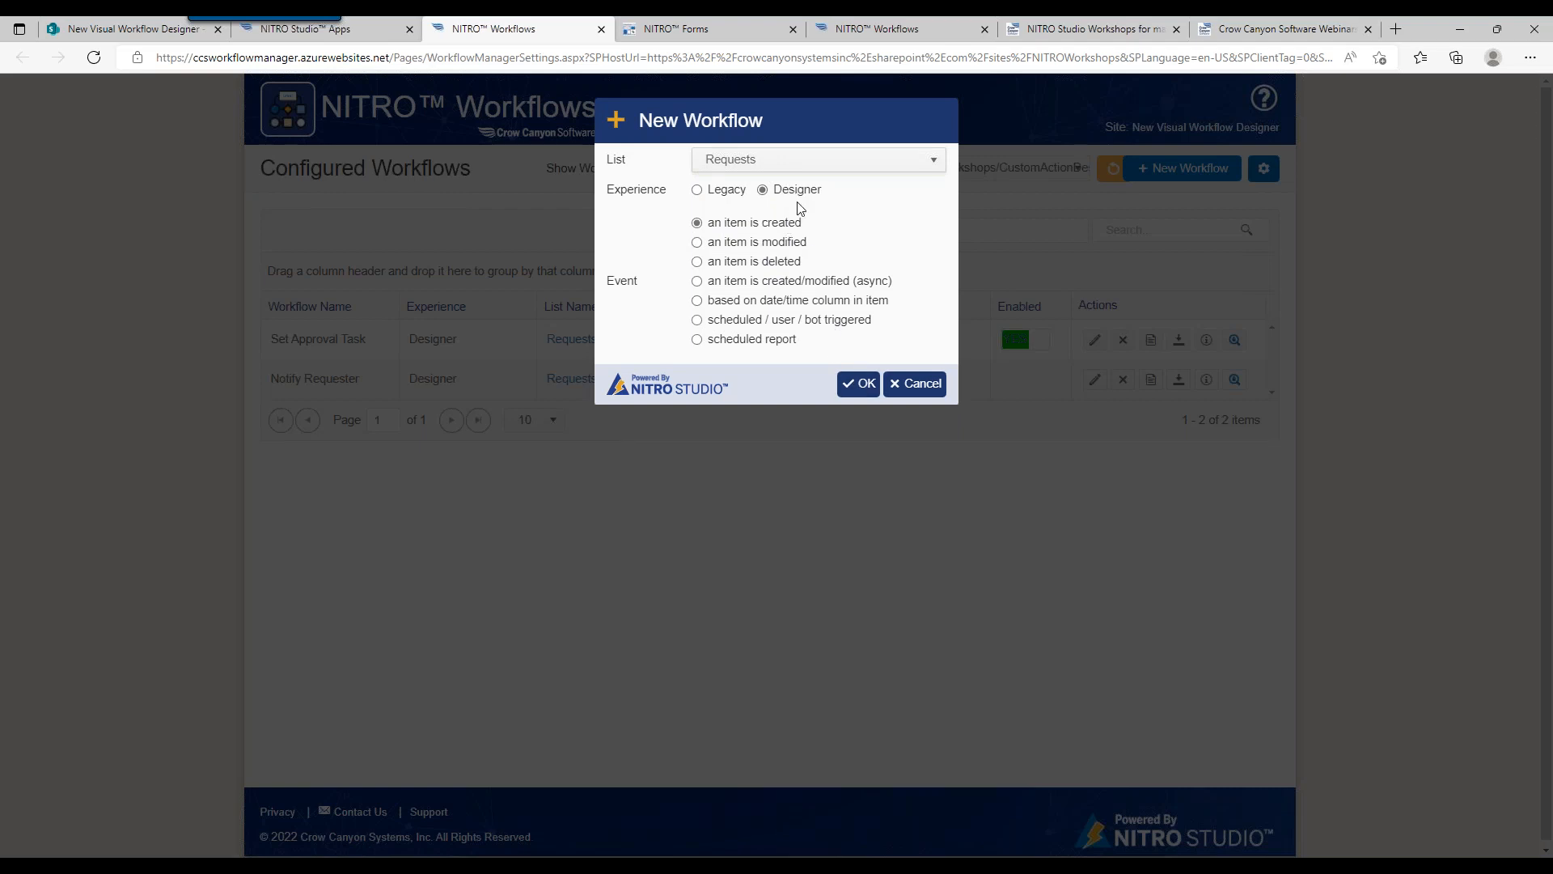
click(852, 387)
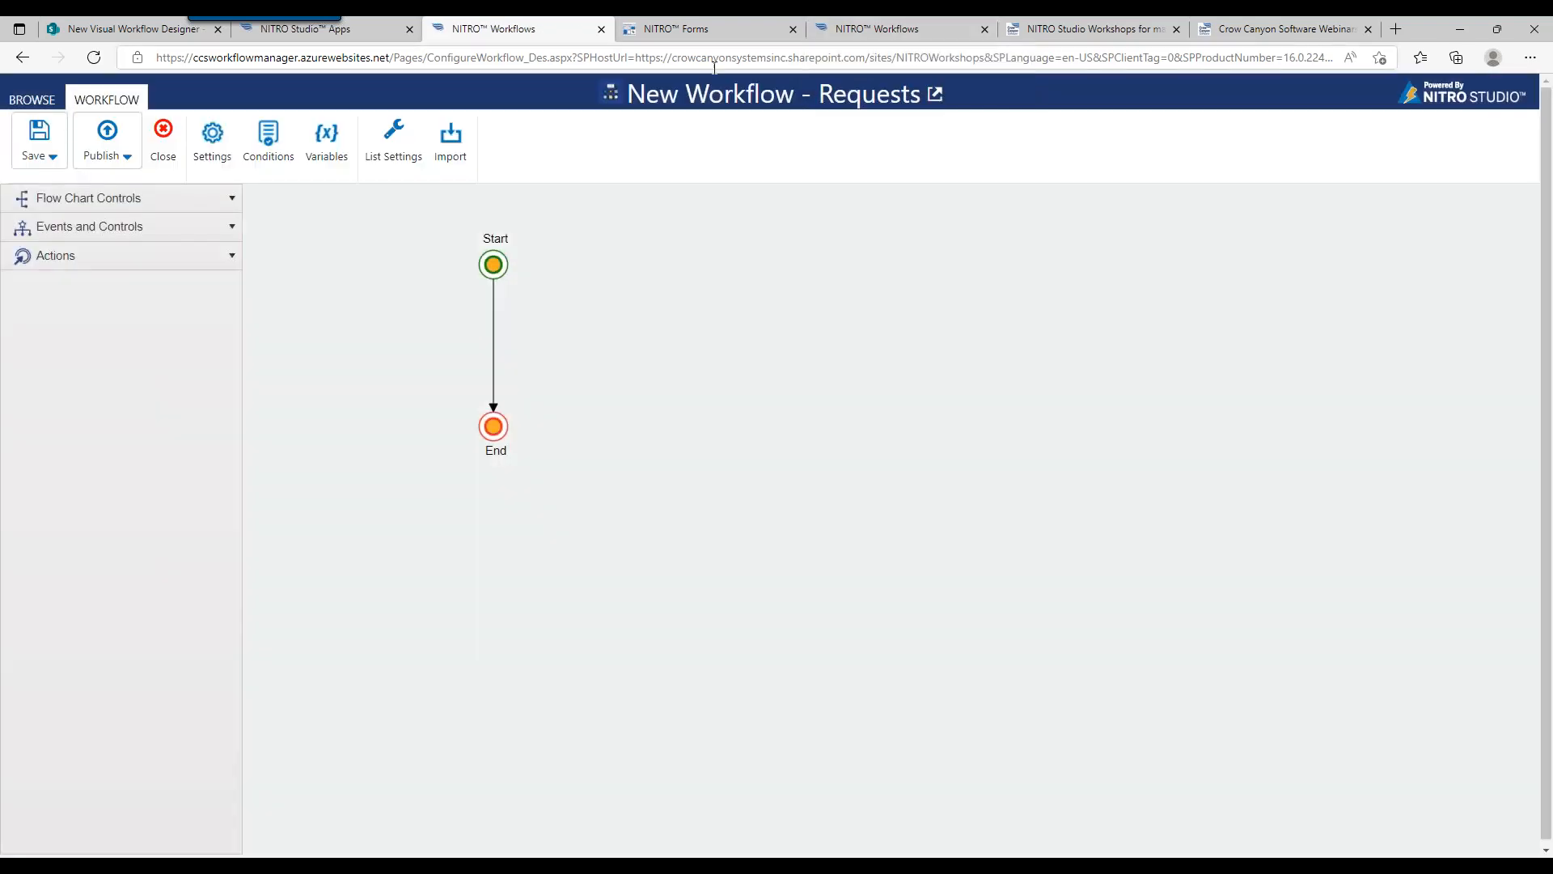
Close the older, duplicate NITRO Workflows page and return to the new Requests workflow
click(931, 34)
click(984, 29)
click(855, 147)
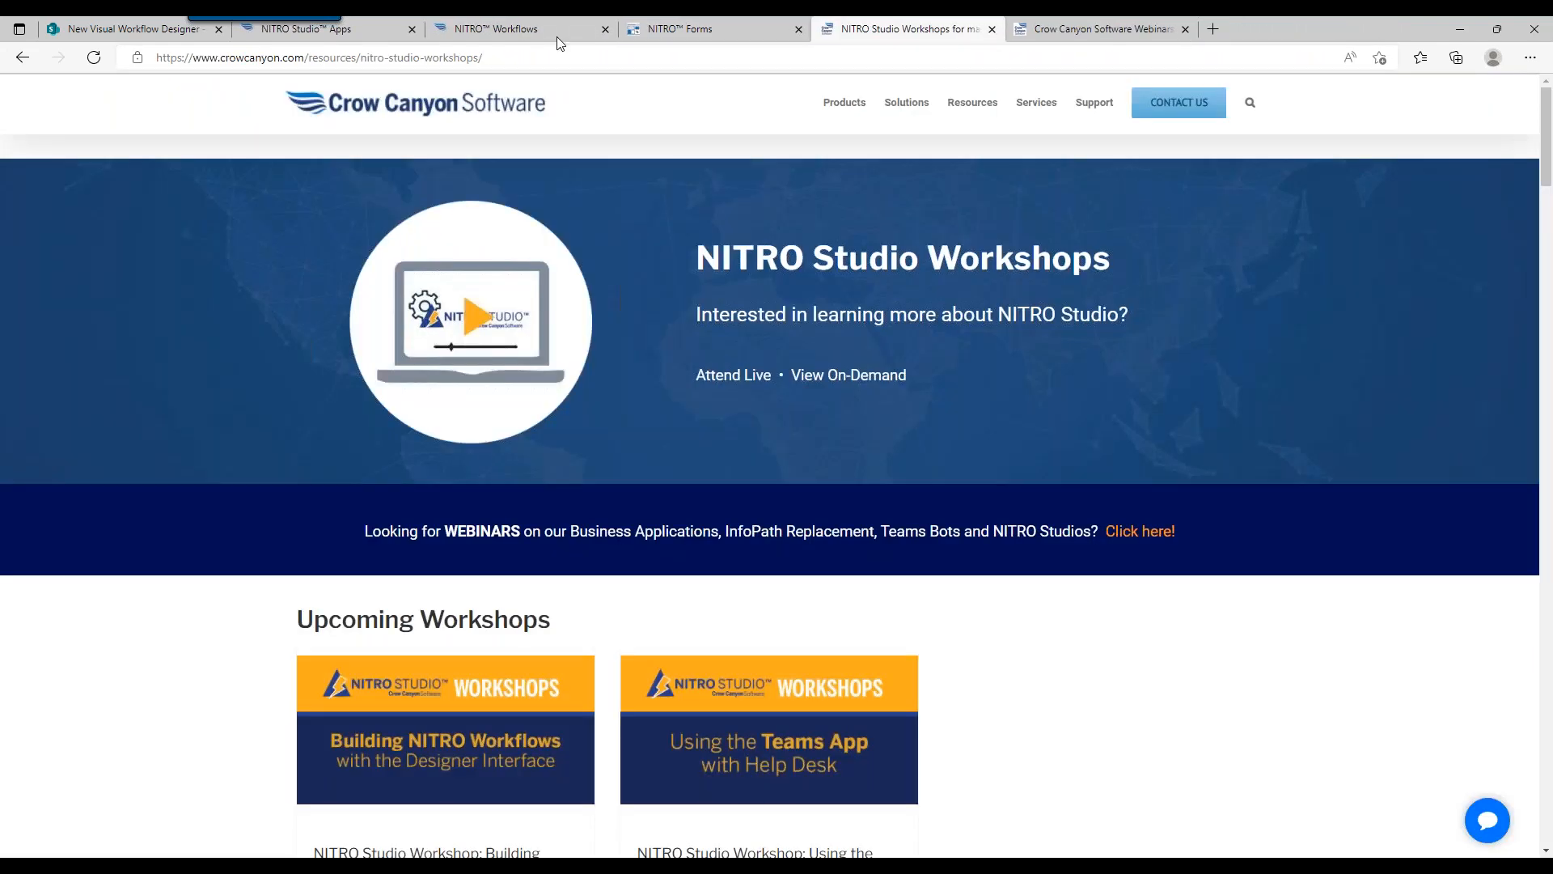
click(518, 29)
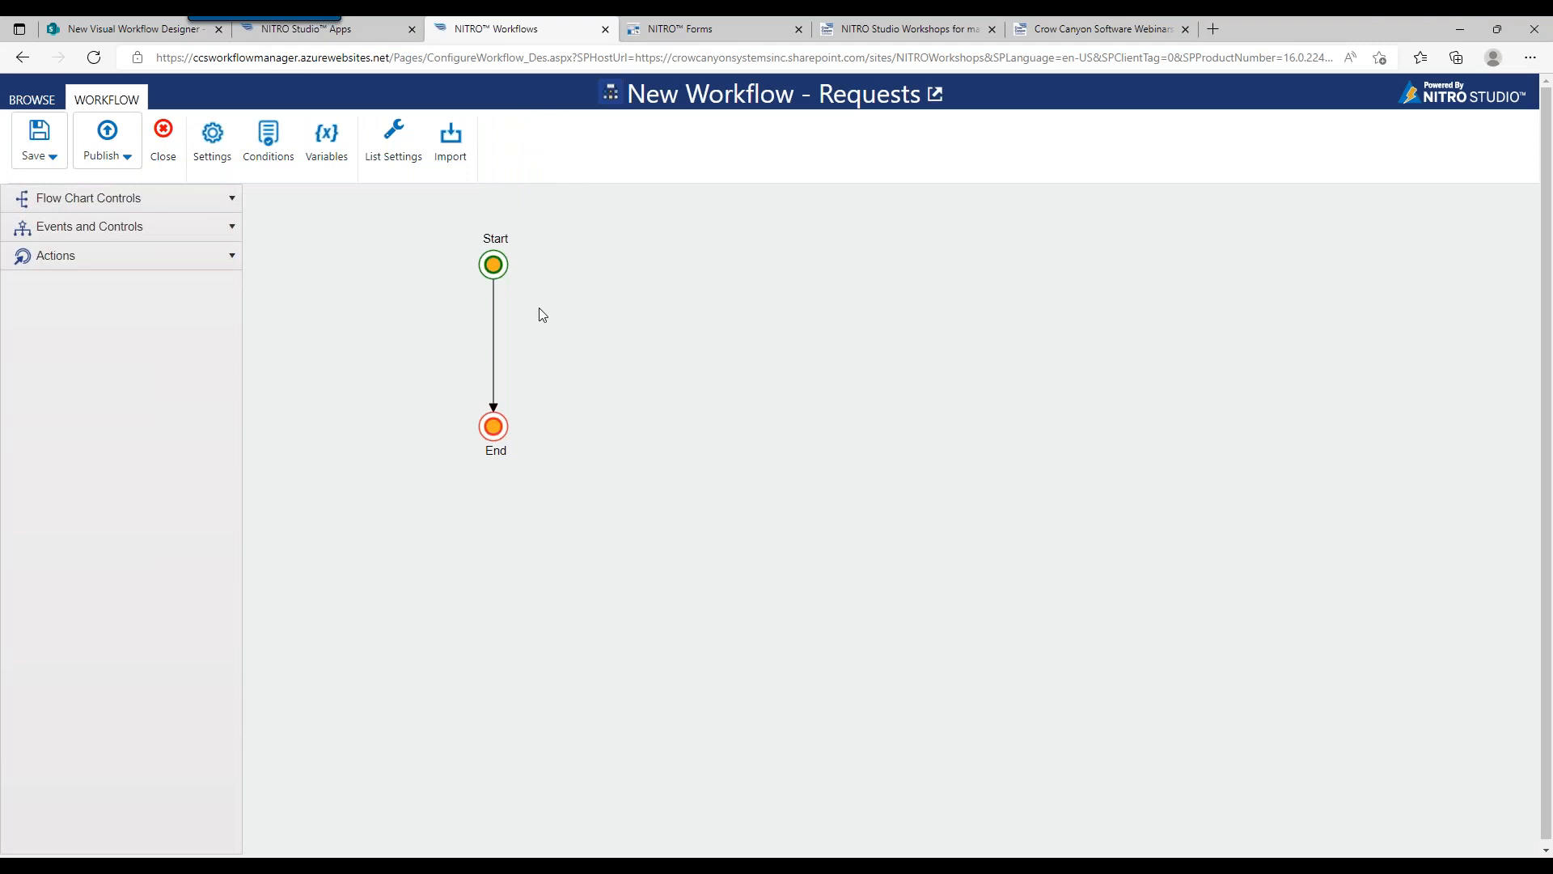
Insert a Create Item action between Start and End in the new Requests workflow
click(160, 32)
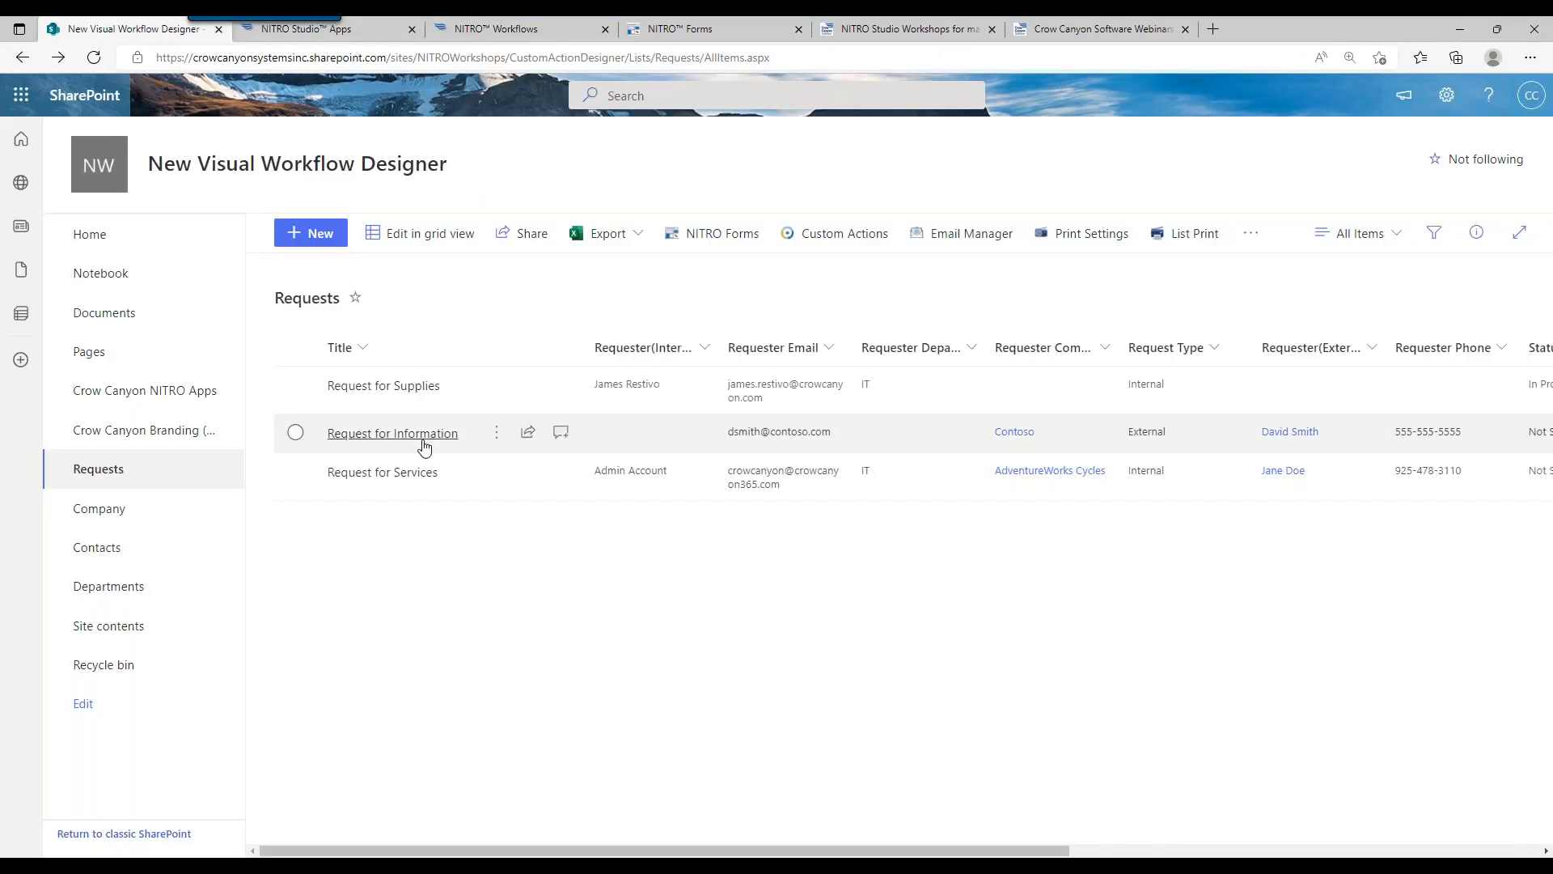
click(469, 32)
click(204, 261)
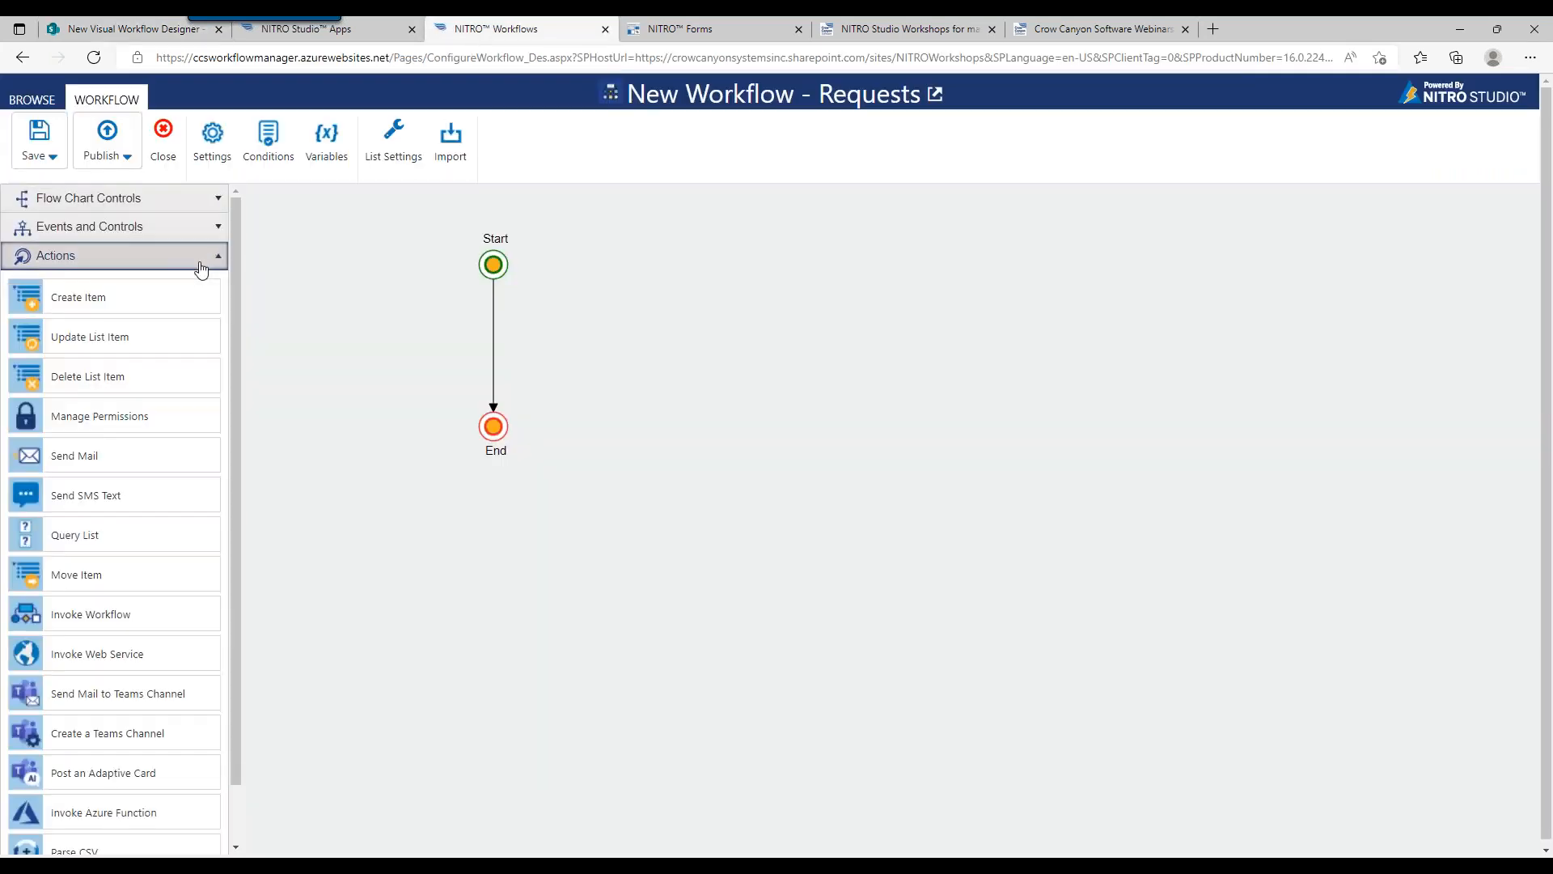
drag(202, 301, 587, 354)
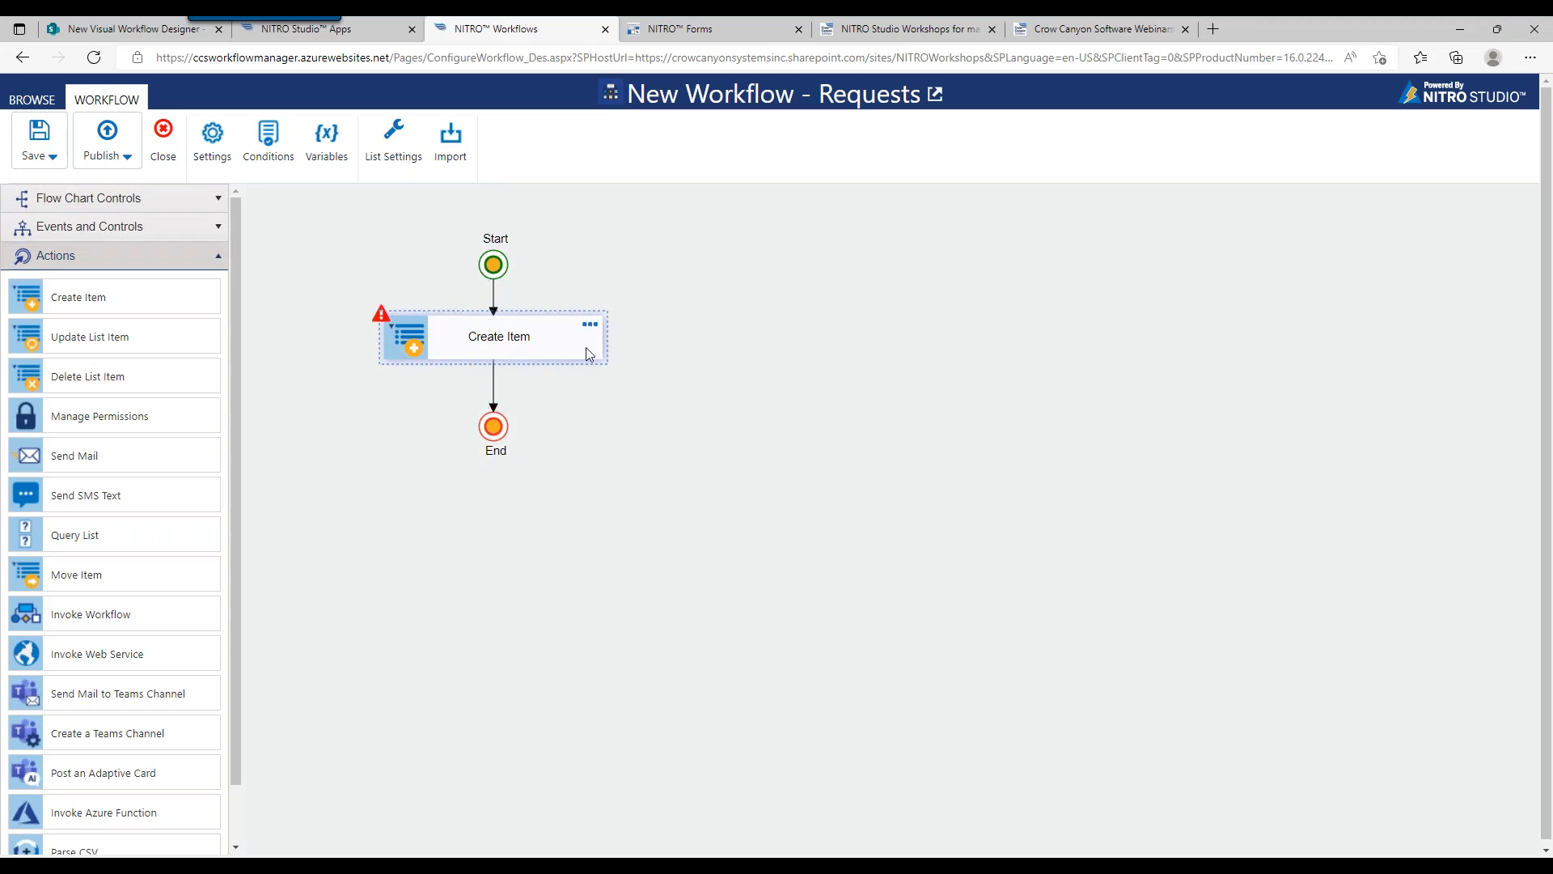
Find the Approver Tasks list in the site contents and review the Approver field on the Requests form
click(357, 28)
click(24, 57)
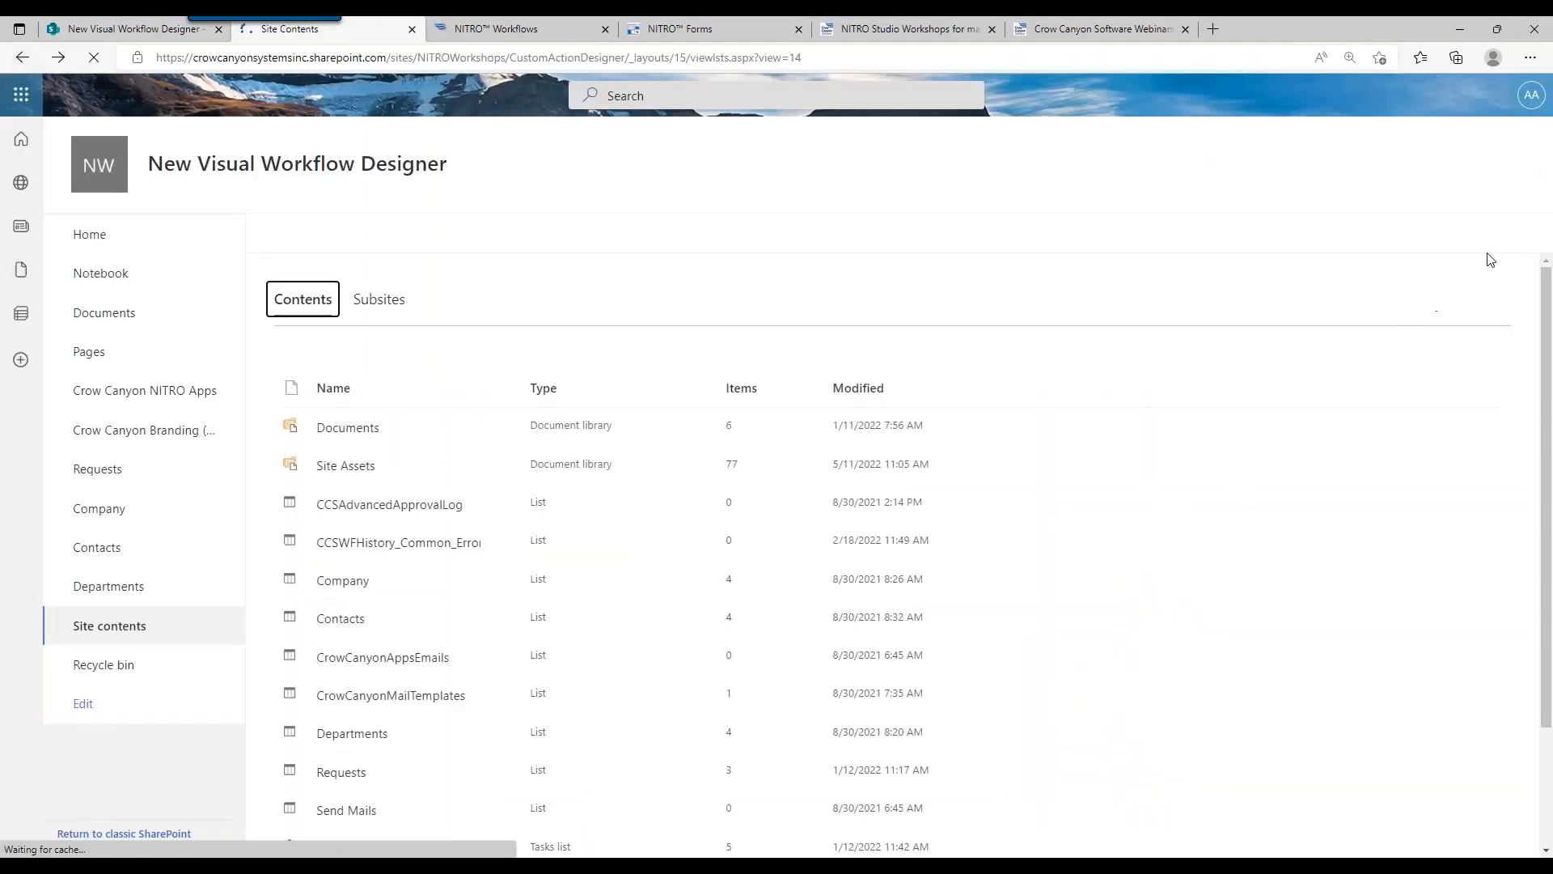
drag(1546, 313, 1546, 418)
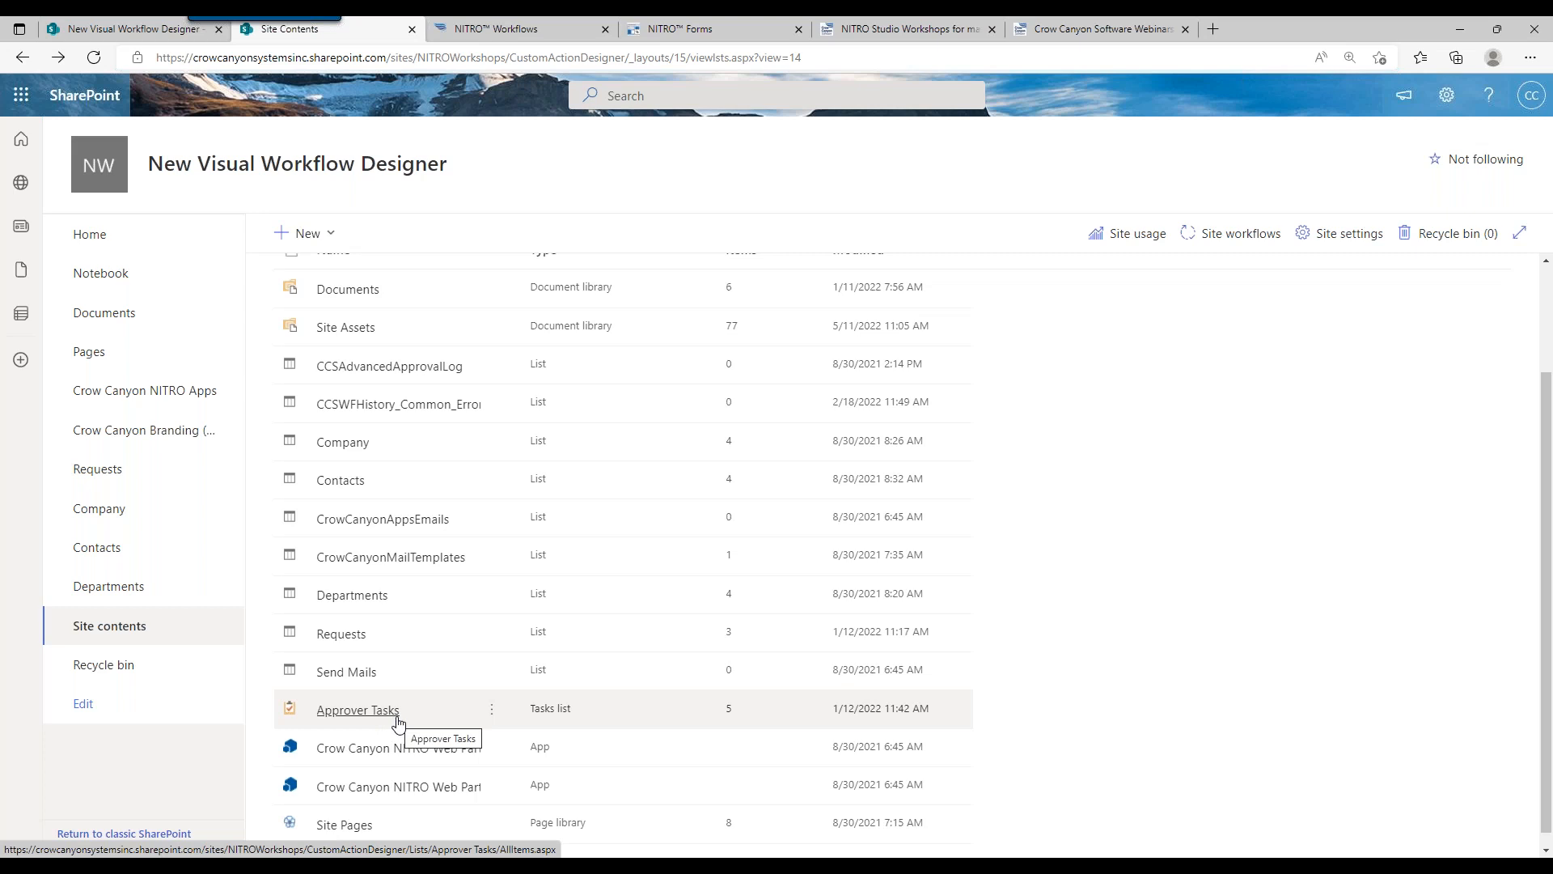
click(684, 32)
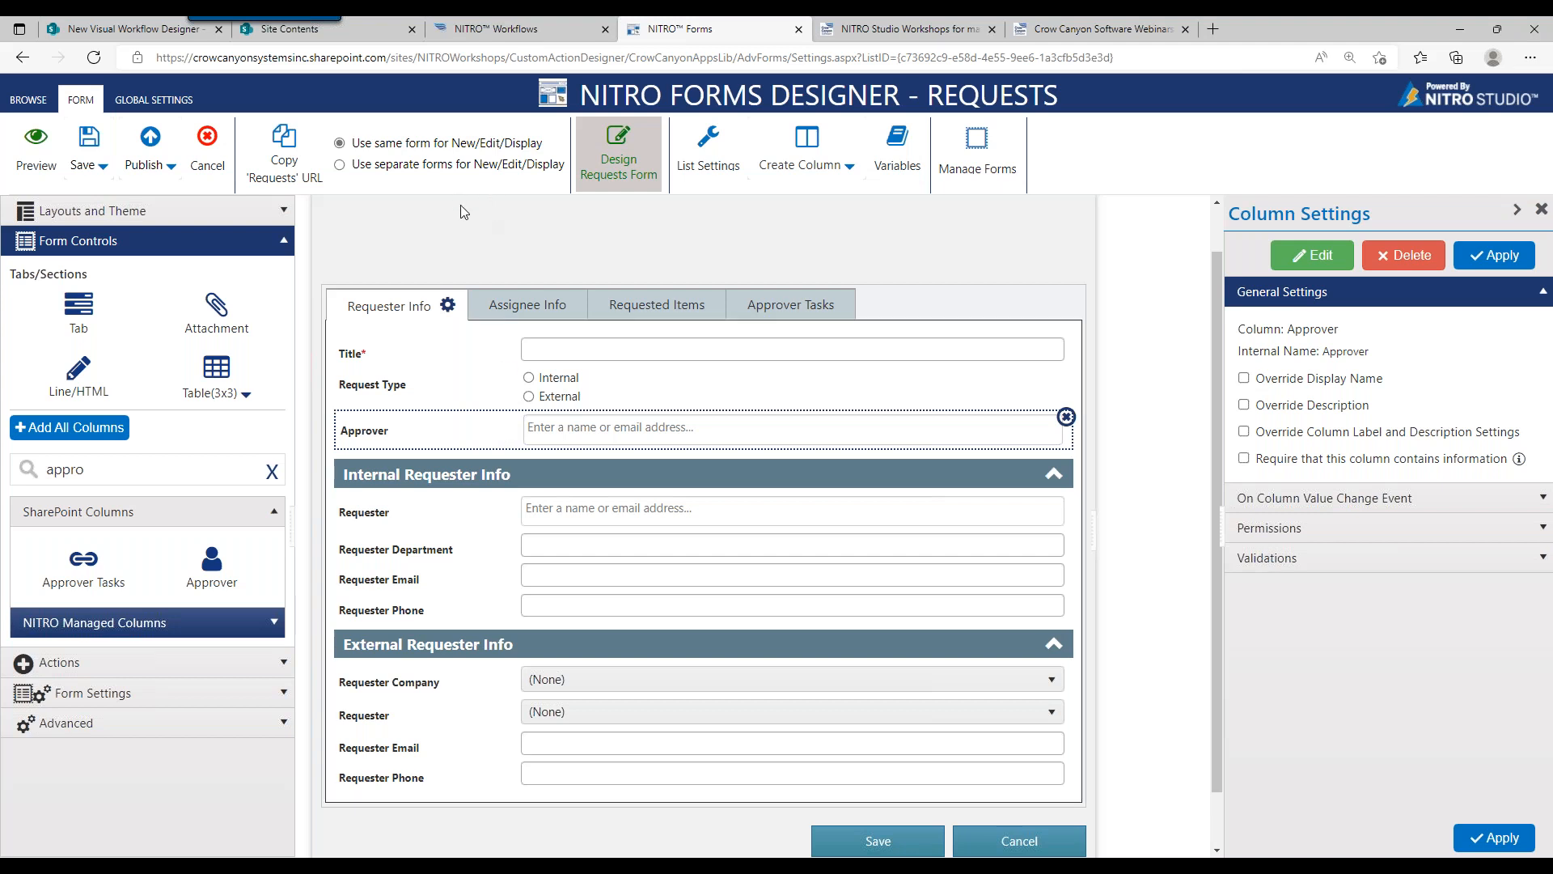
In the workflow's Create Item action settings, name the action Add Approver Task and set the target list to Approver Tasks
click(512, 33)
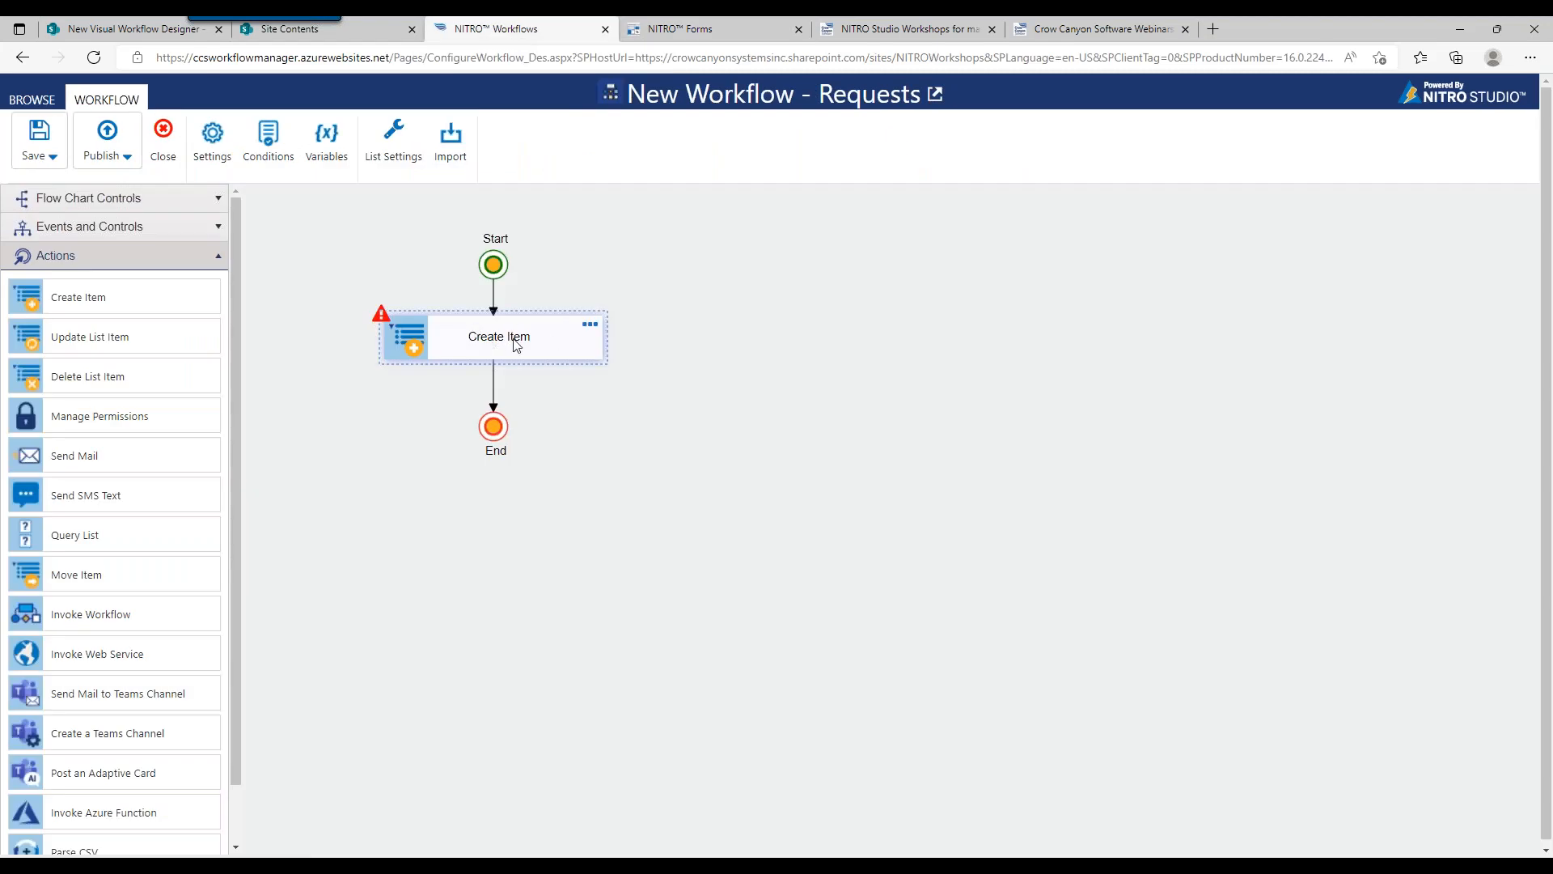
click(589, 330)
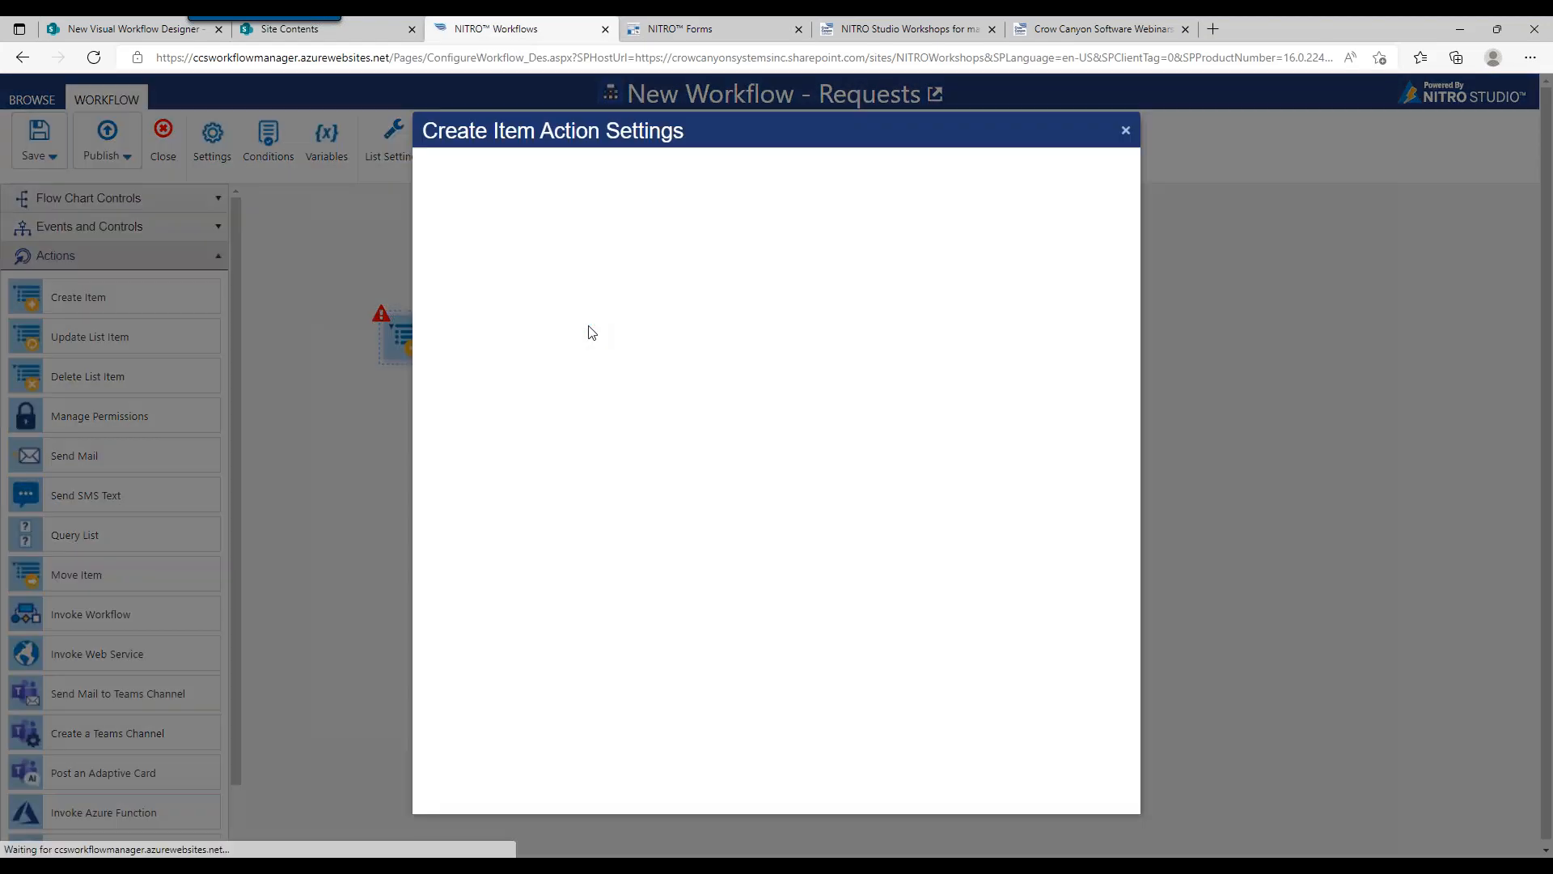
click(619, 211)
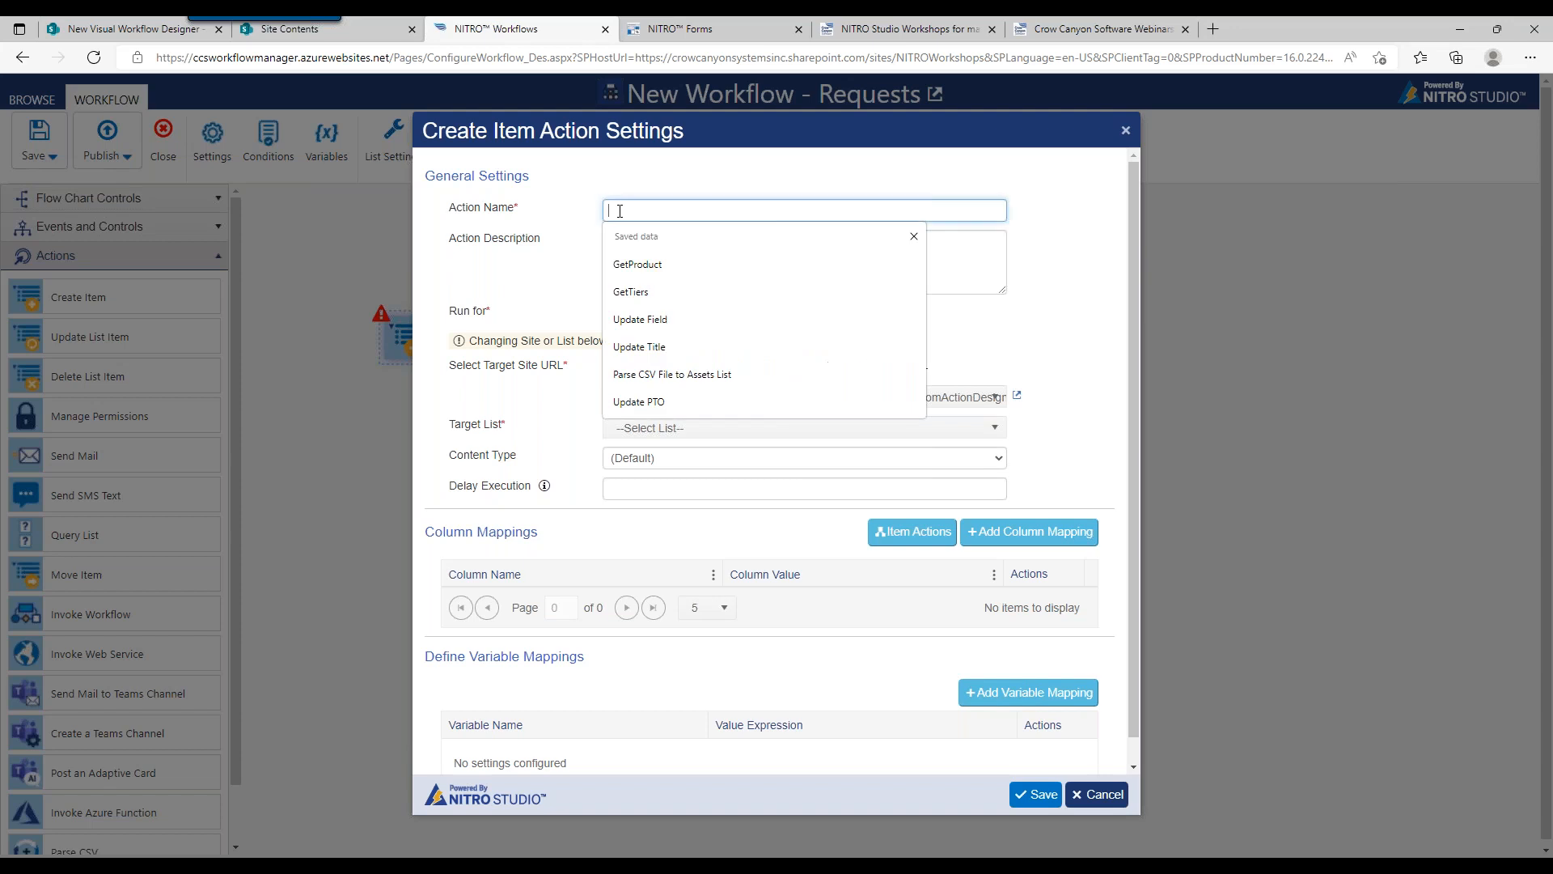
text(Add Approver Task)
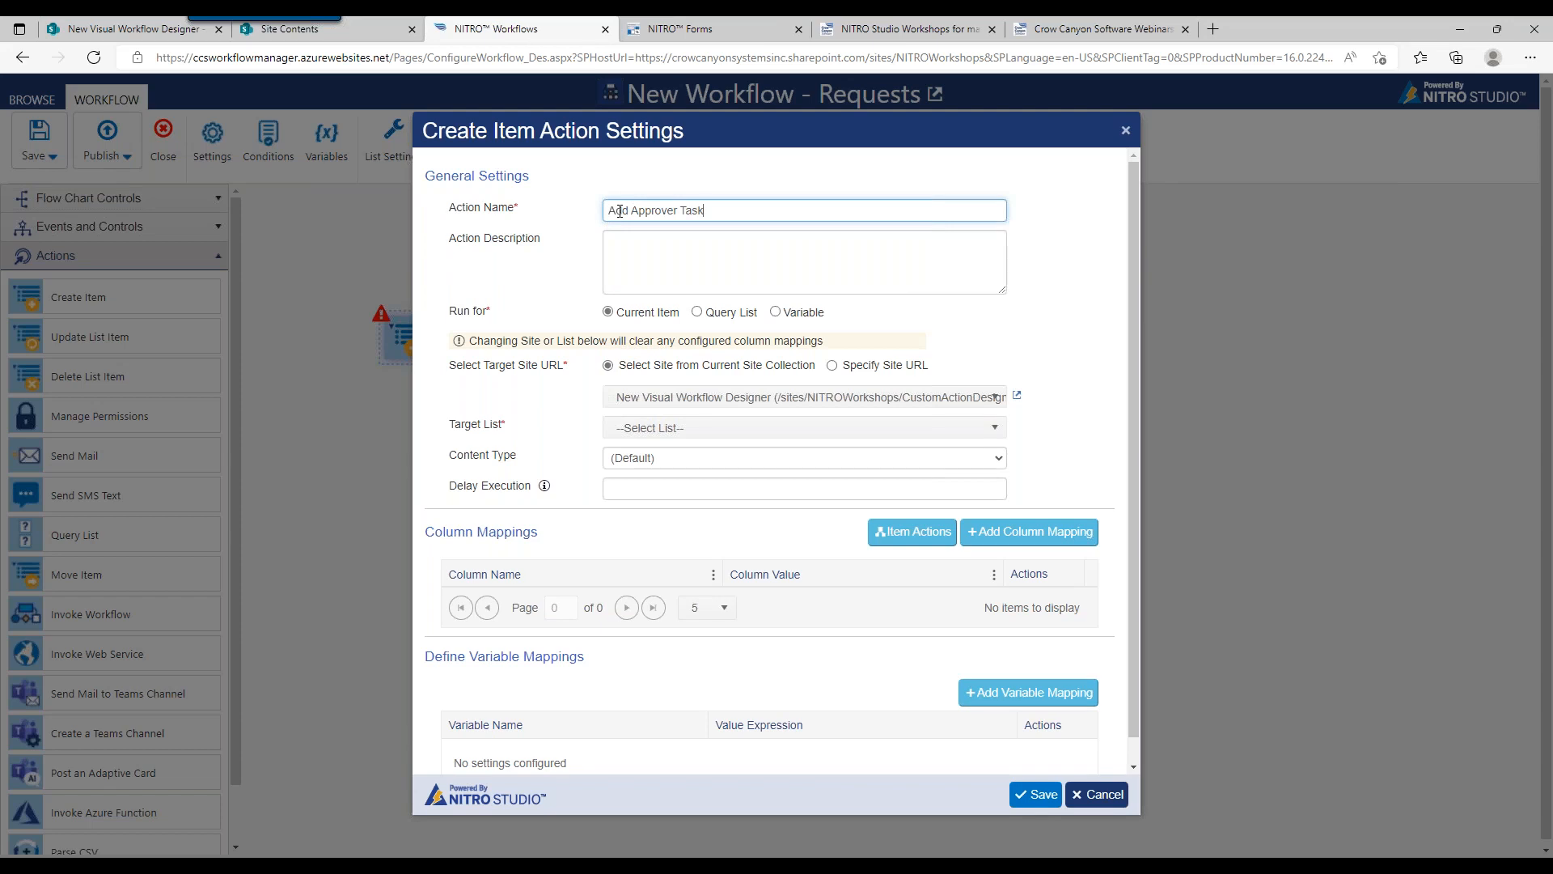
click(728, 428)
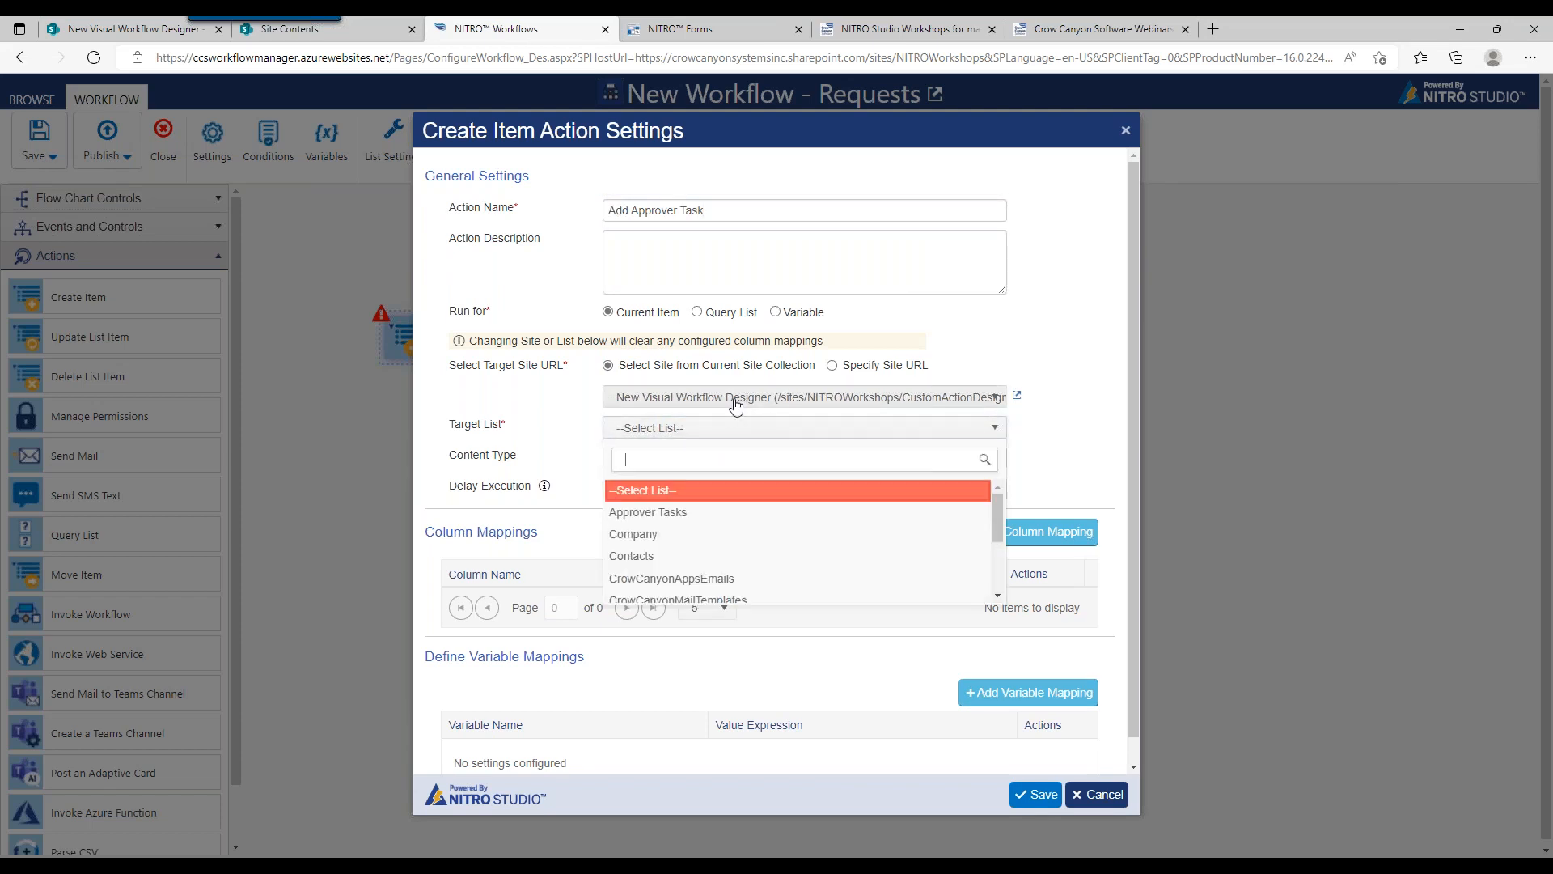
click(679, 515)
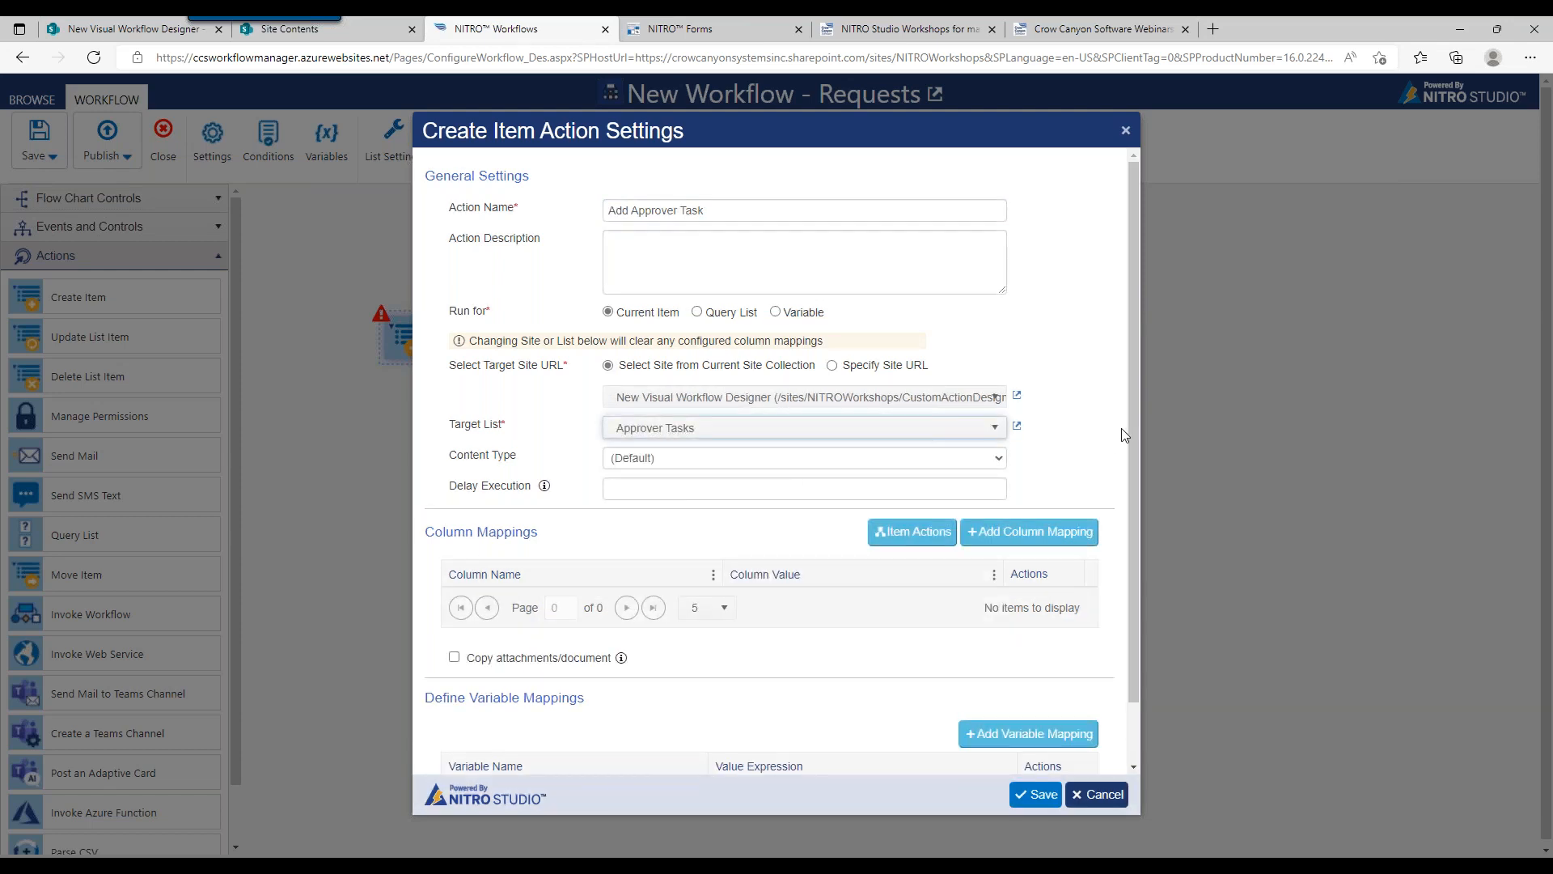
Add a column mapping that sets Assigned To in Approver Tasks to the Approver column of Requests
drag(1128, 427, 1096, 524)
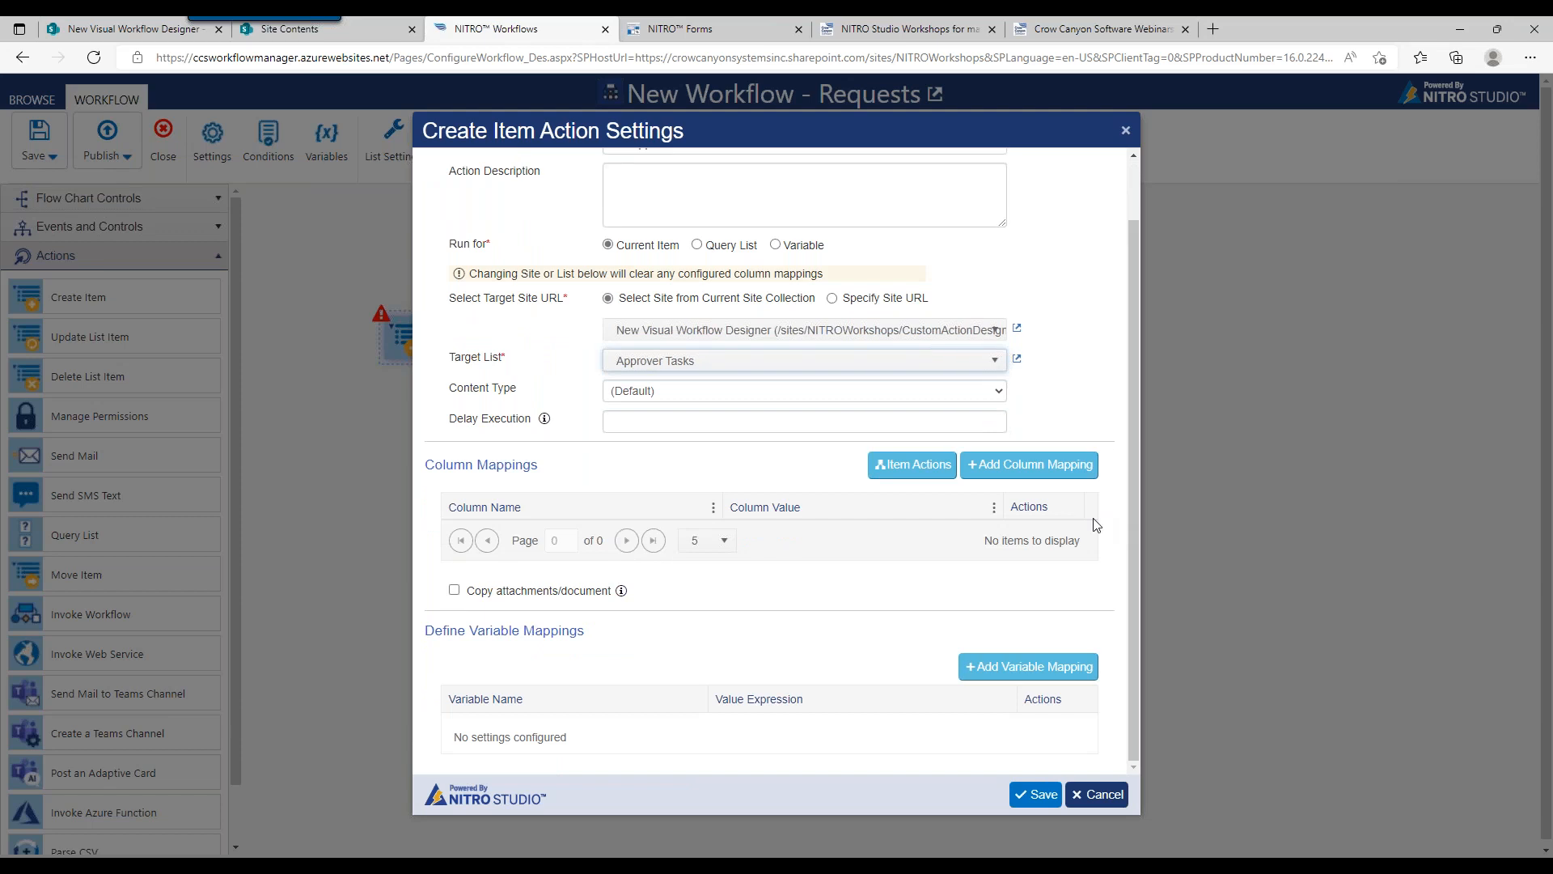
click(1009, 481)
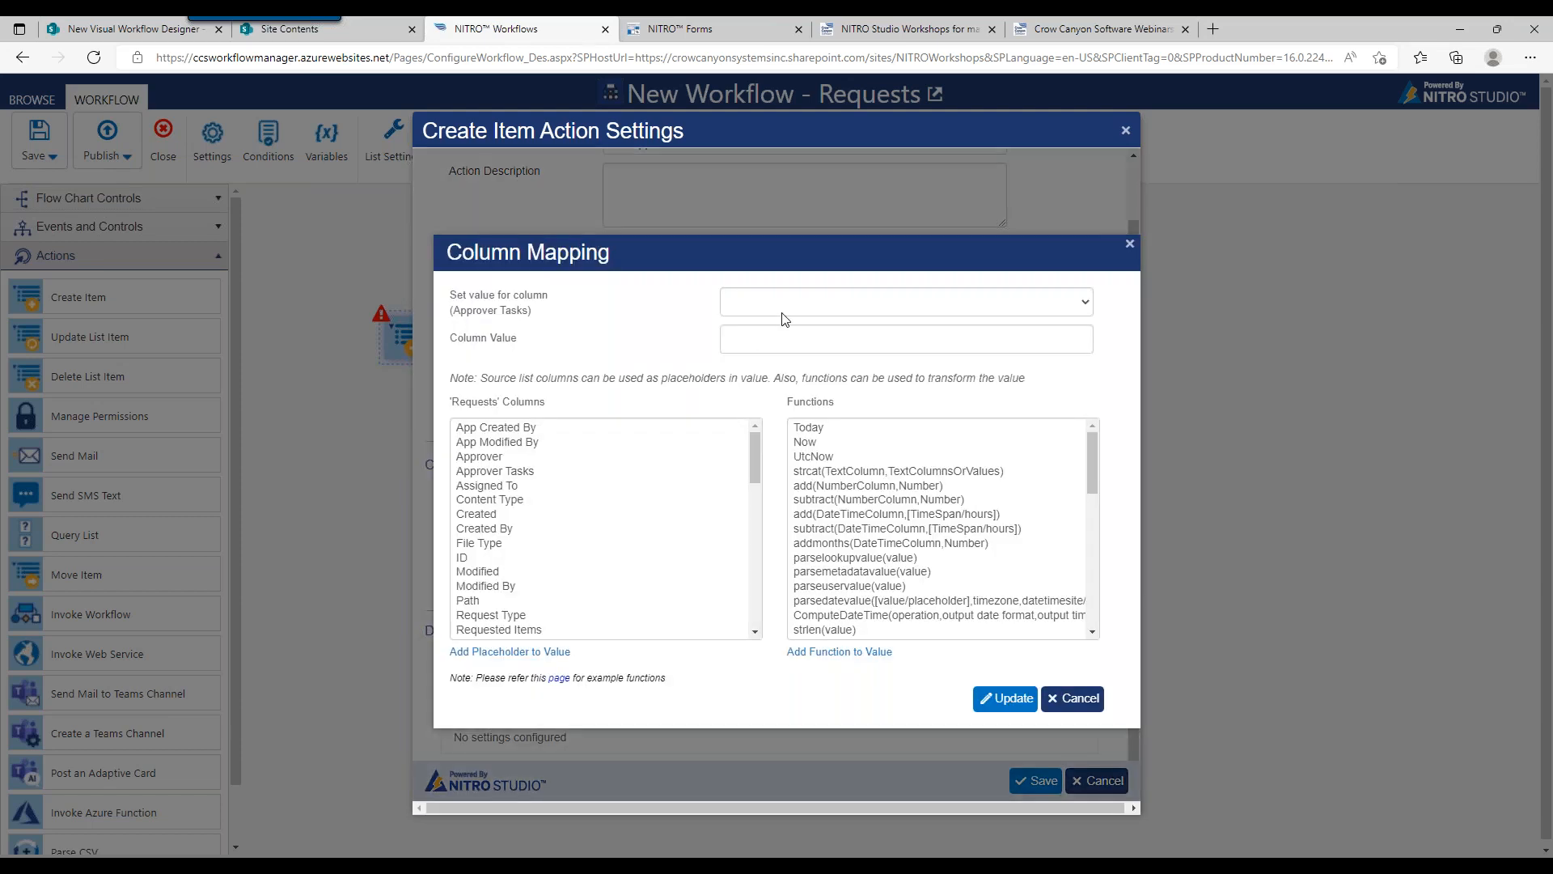
click(781, 318)
click(789, 338)
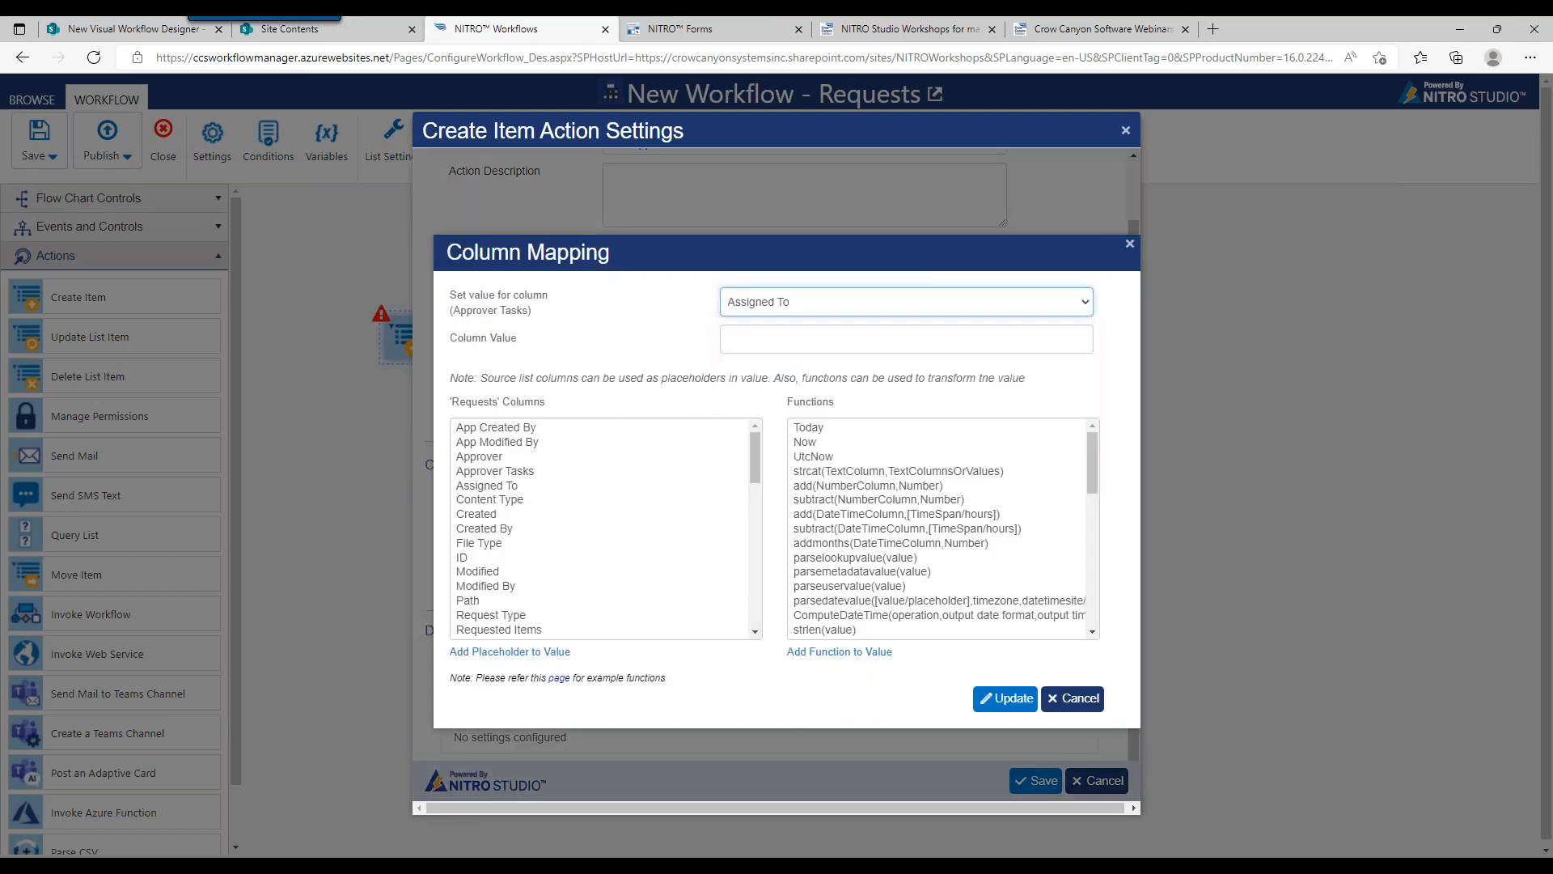
click(520, 457)
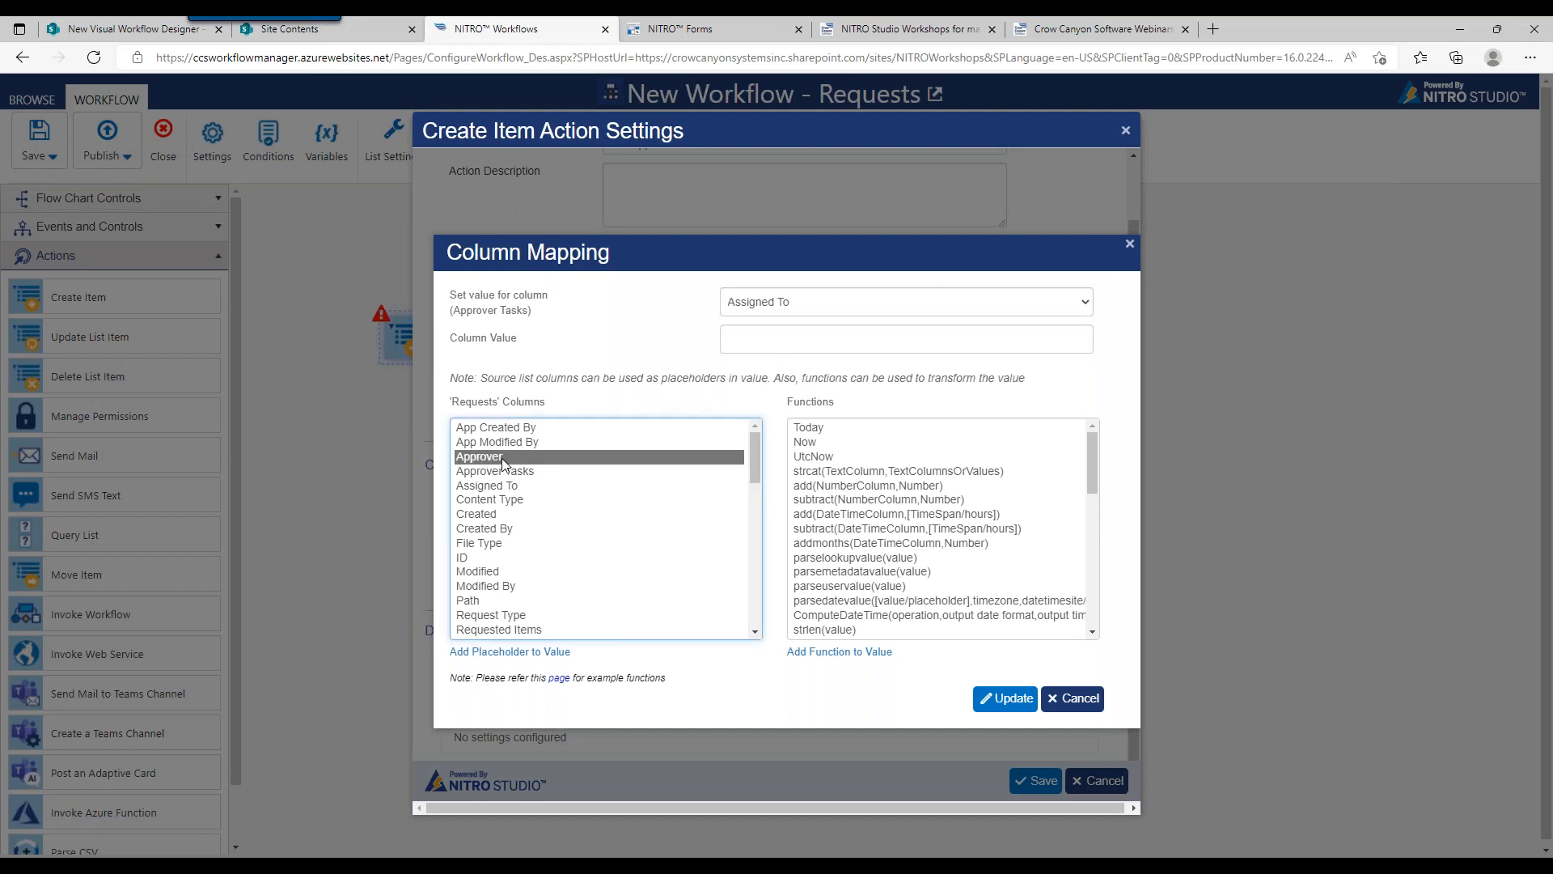
double_click(501, 458)
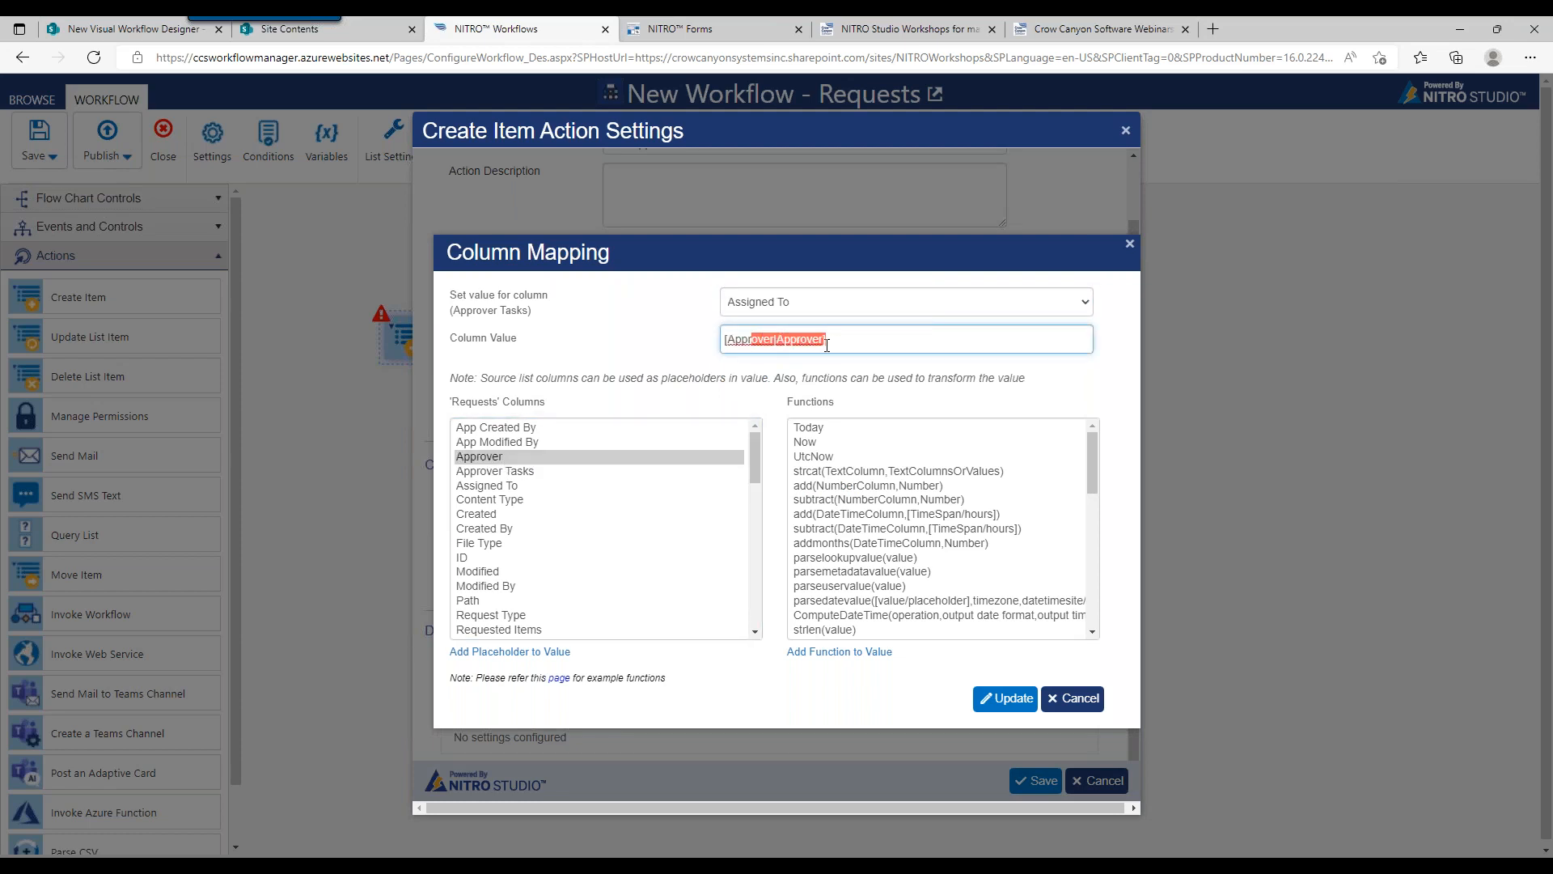
click(1001, 696)
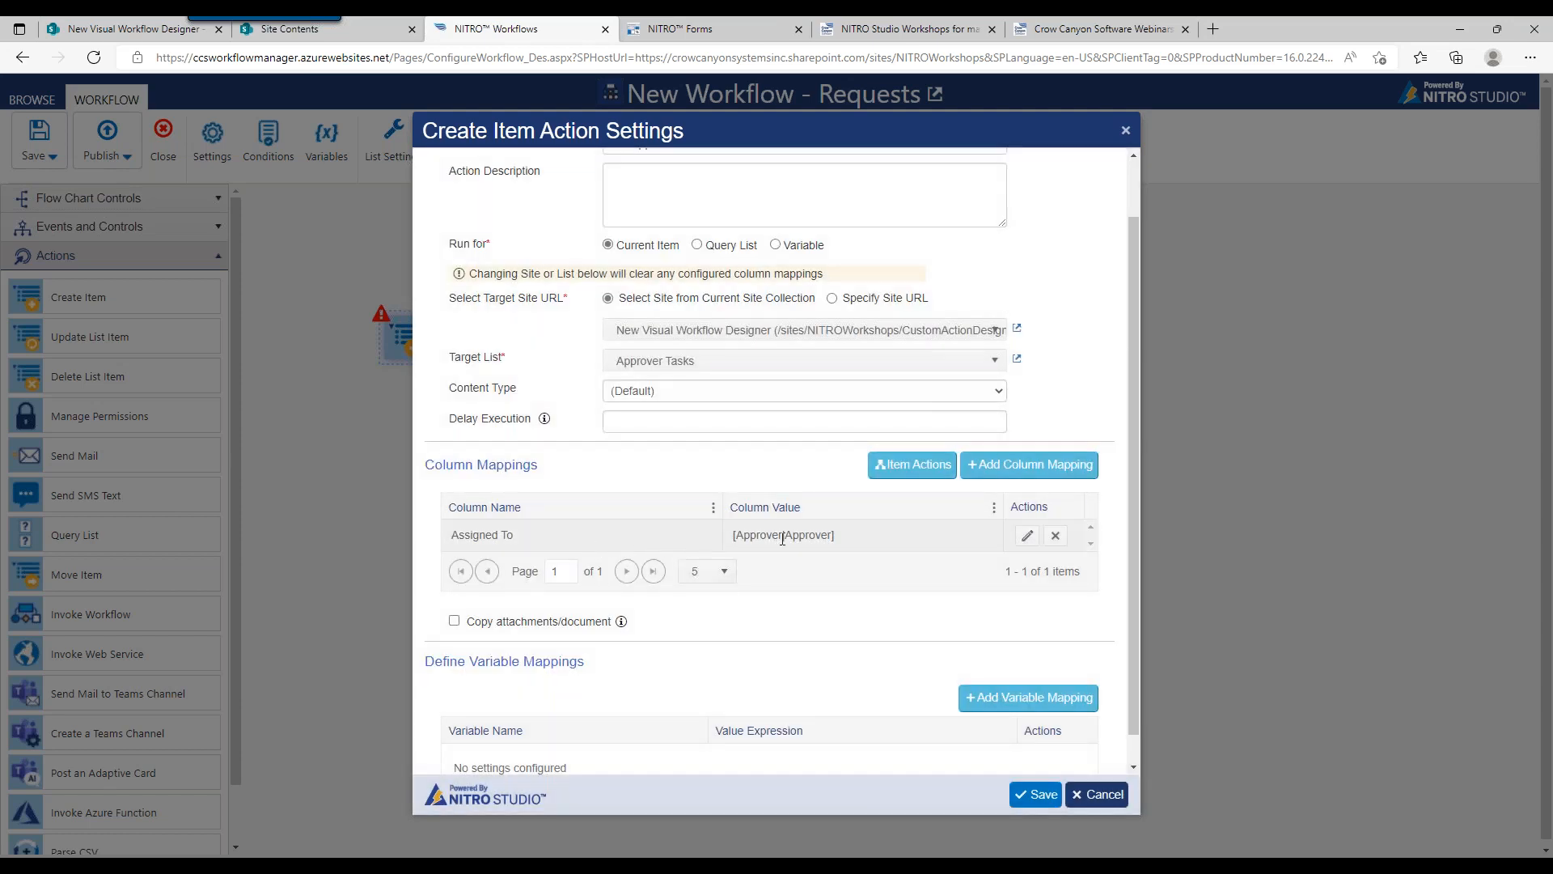
Start a Due Date column mapping and insert the Today and add(DateTimeColumn,[TimeSpan/hours]) functions into its value
click(1027, 464)
click(746, 315)
click(775, 368)
click(794, 335)
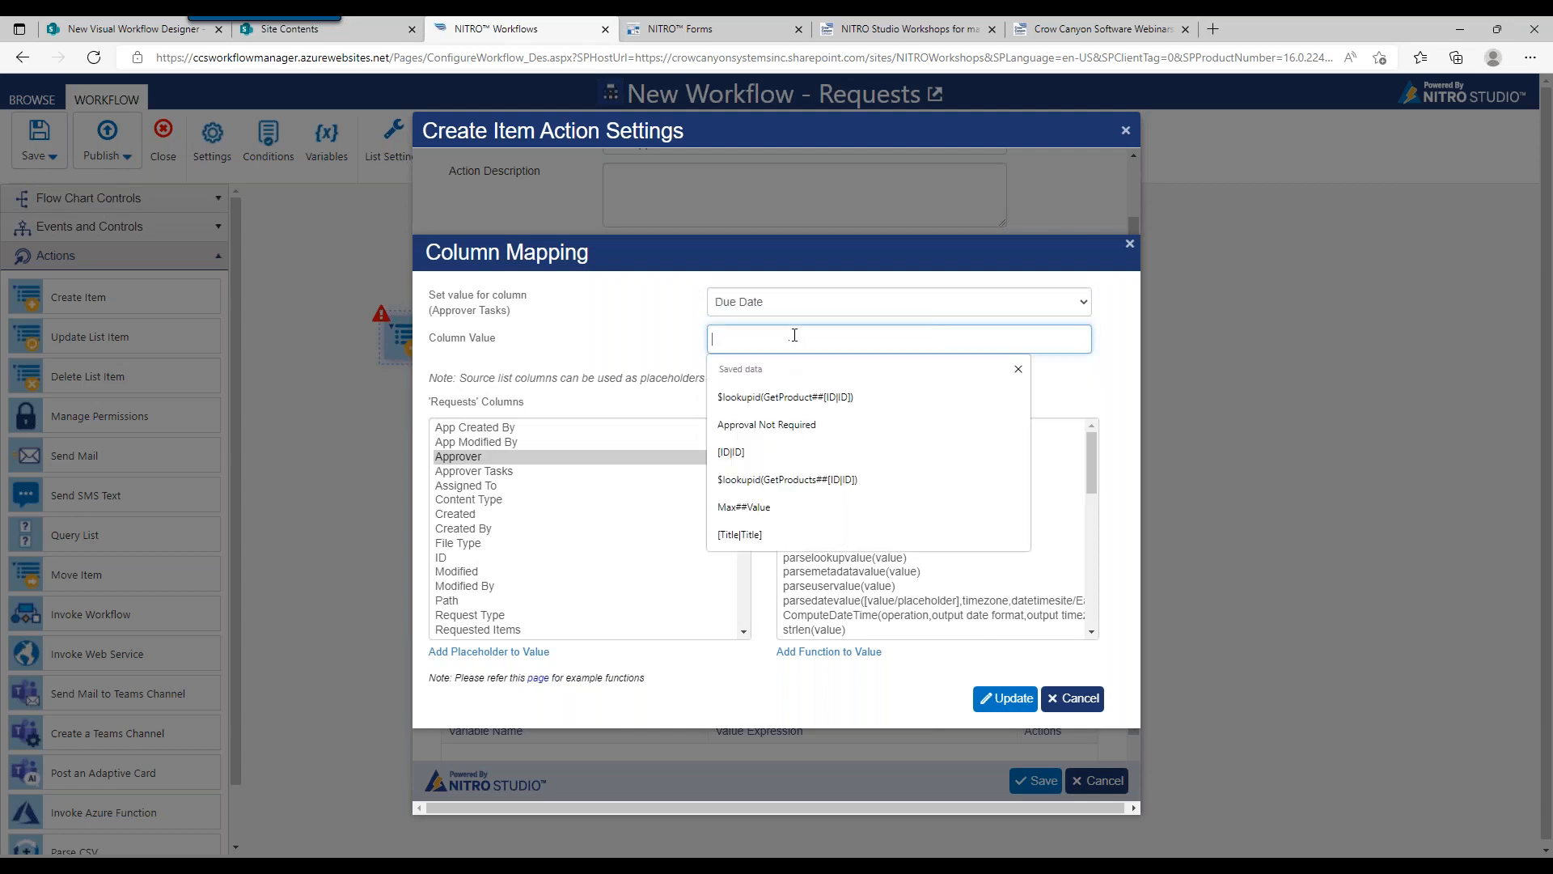
click(1018, 369)
double_click(809, 429)
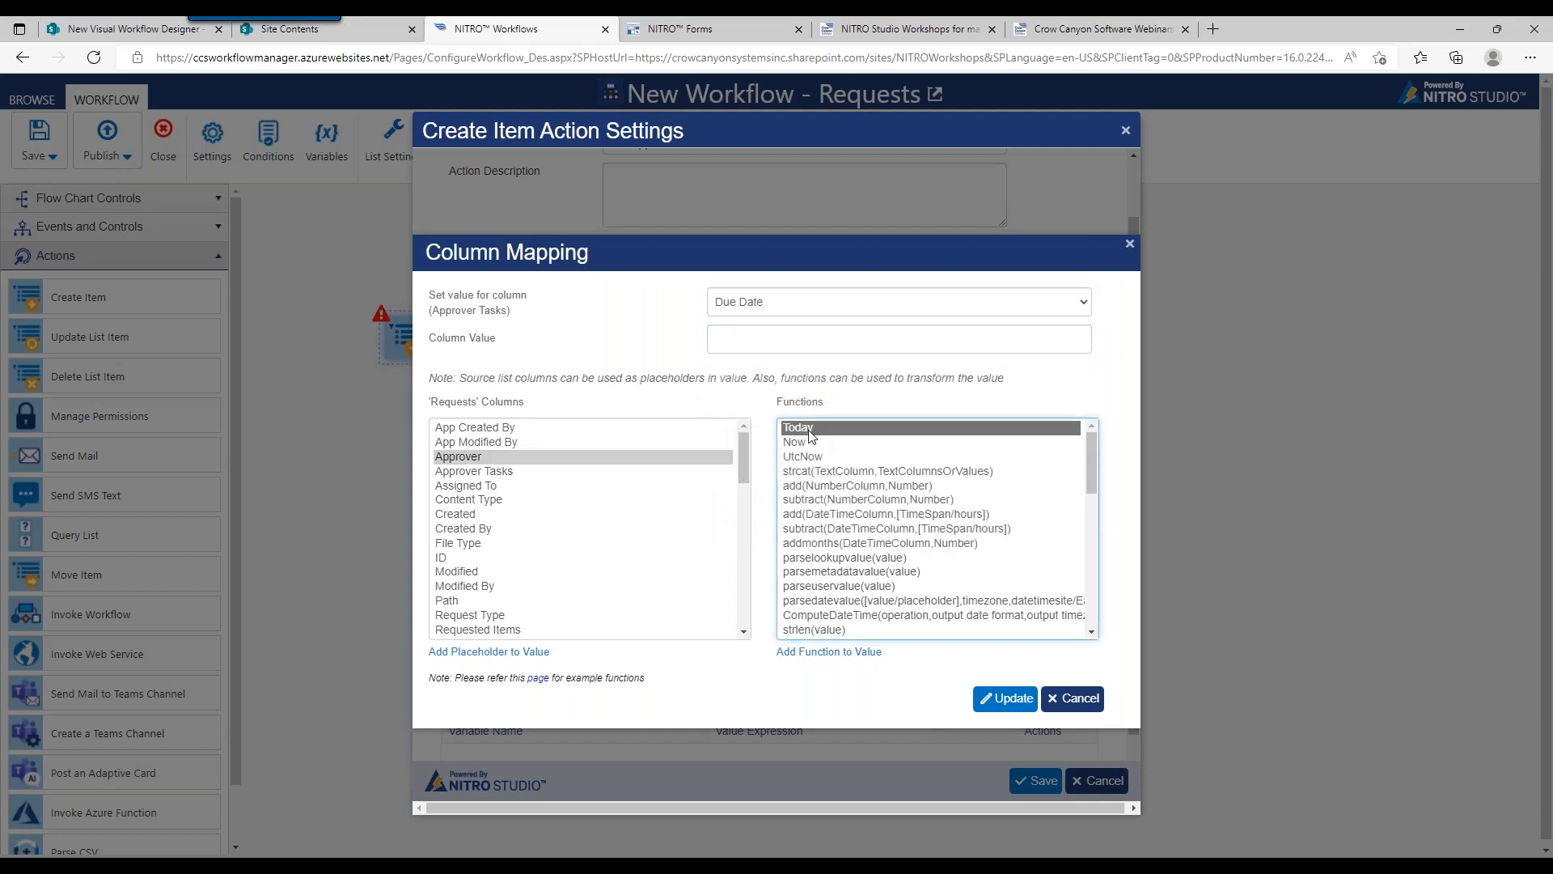
double_click(820, 514)
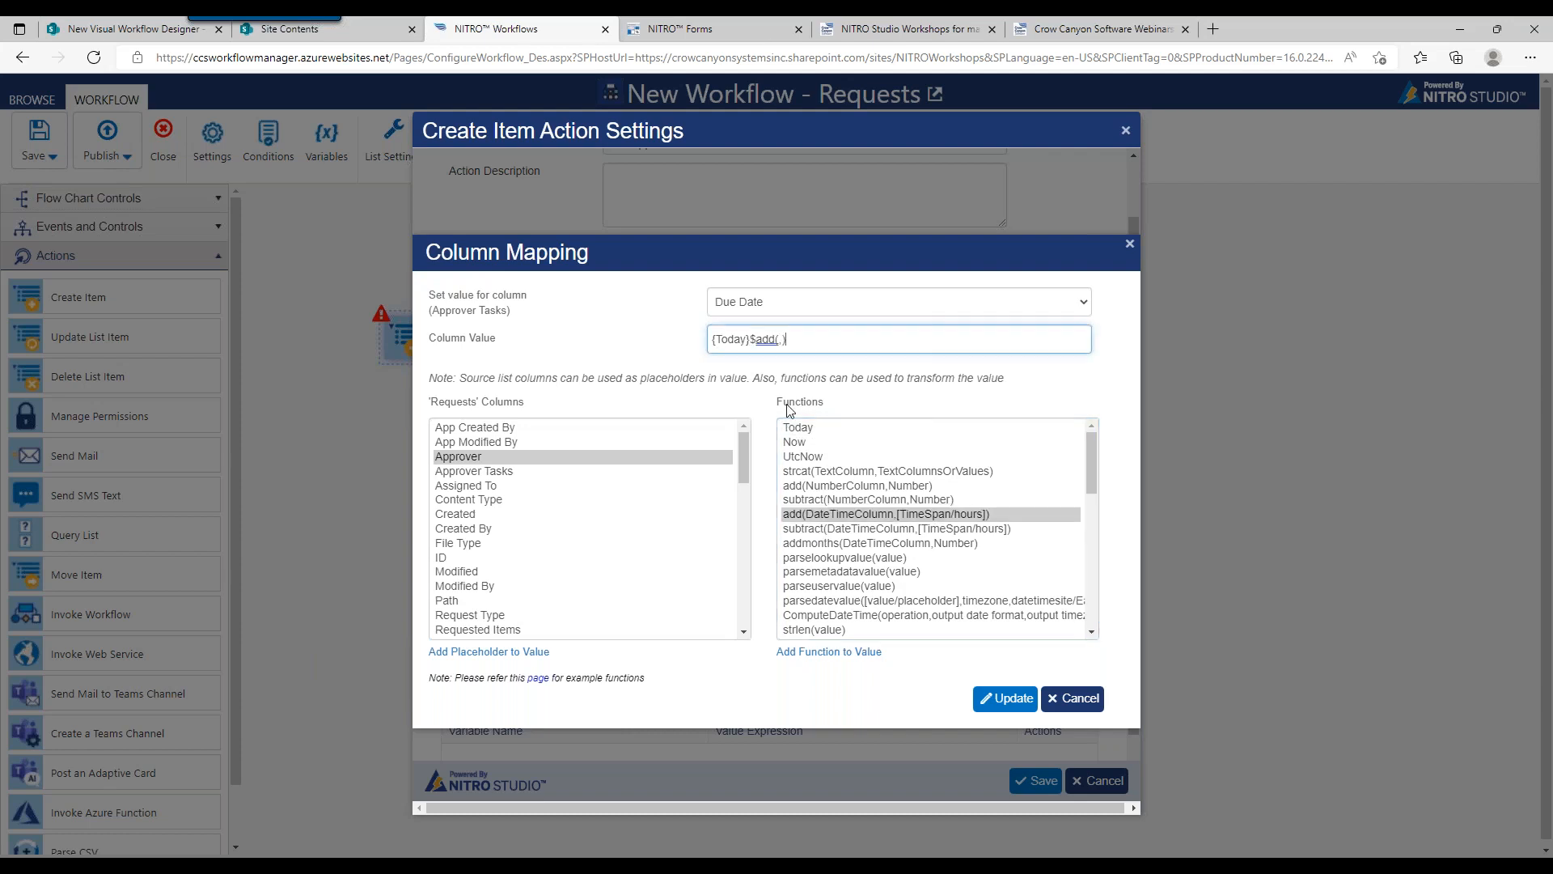
Move the Today placeholder inside the add function as its first argument in the Due Date value
drag(751, 343, 711, 346)
key(ctrl+c)
key(BackSpace)
click(744, 341)
key(ctrl+v)
Set the add function's time span to 0:4:0:0 and save the Due Date mapping
text(2:0)
text(0:0)
double_click(785, 339)
text(1)
double_click(795, 340)
text(4)
double_click(784, 338)
text(0)
click(1024, 403)
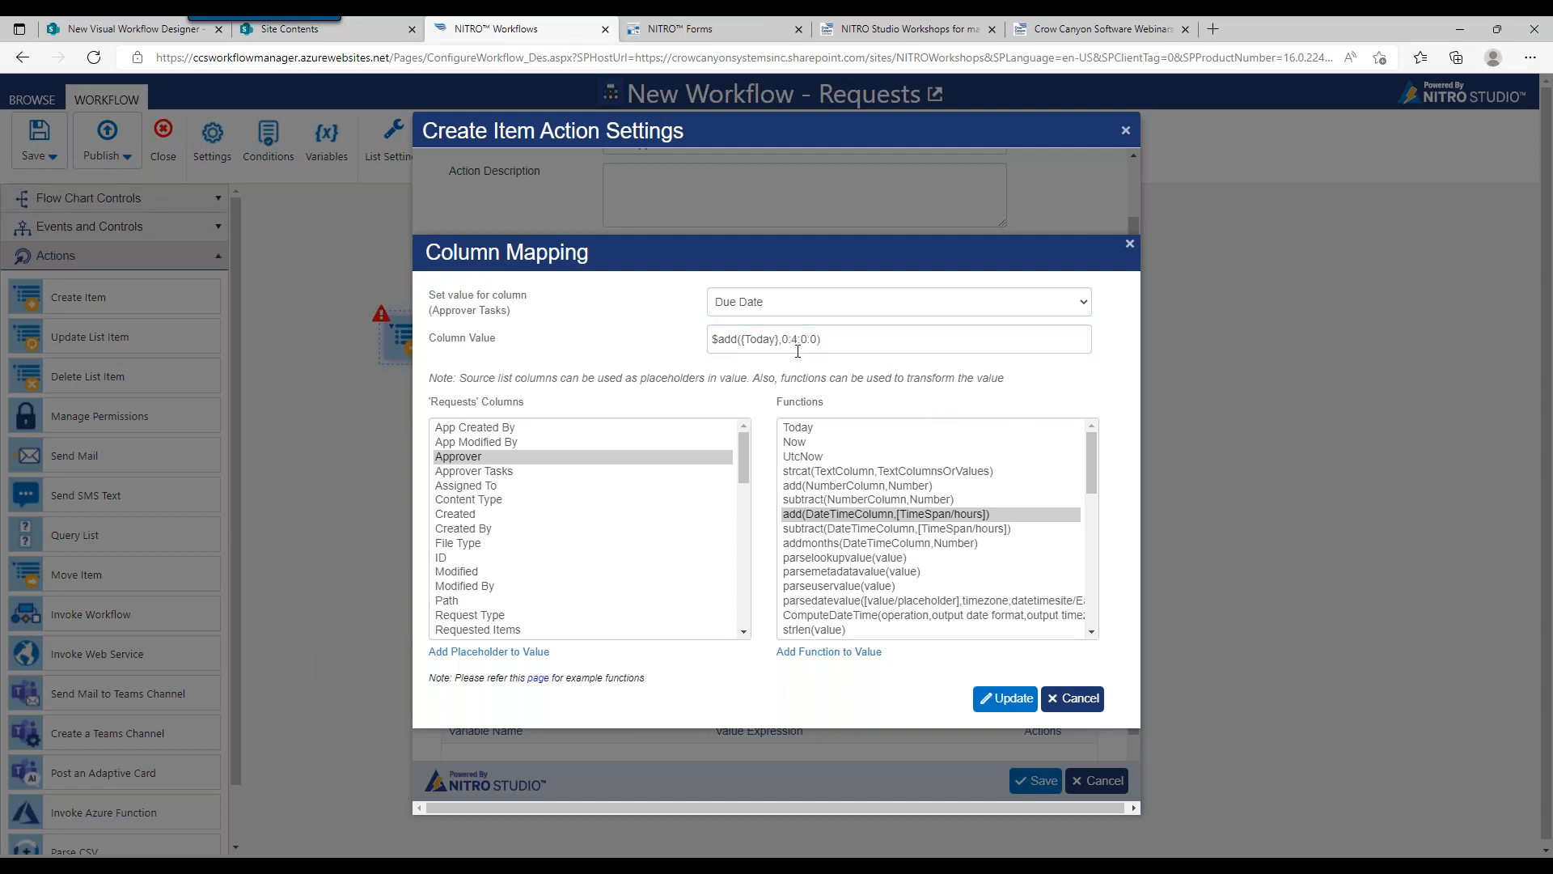
click(1011, 701)
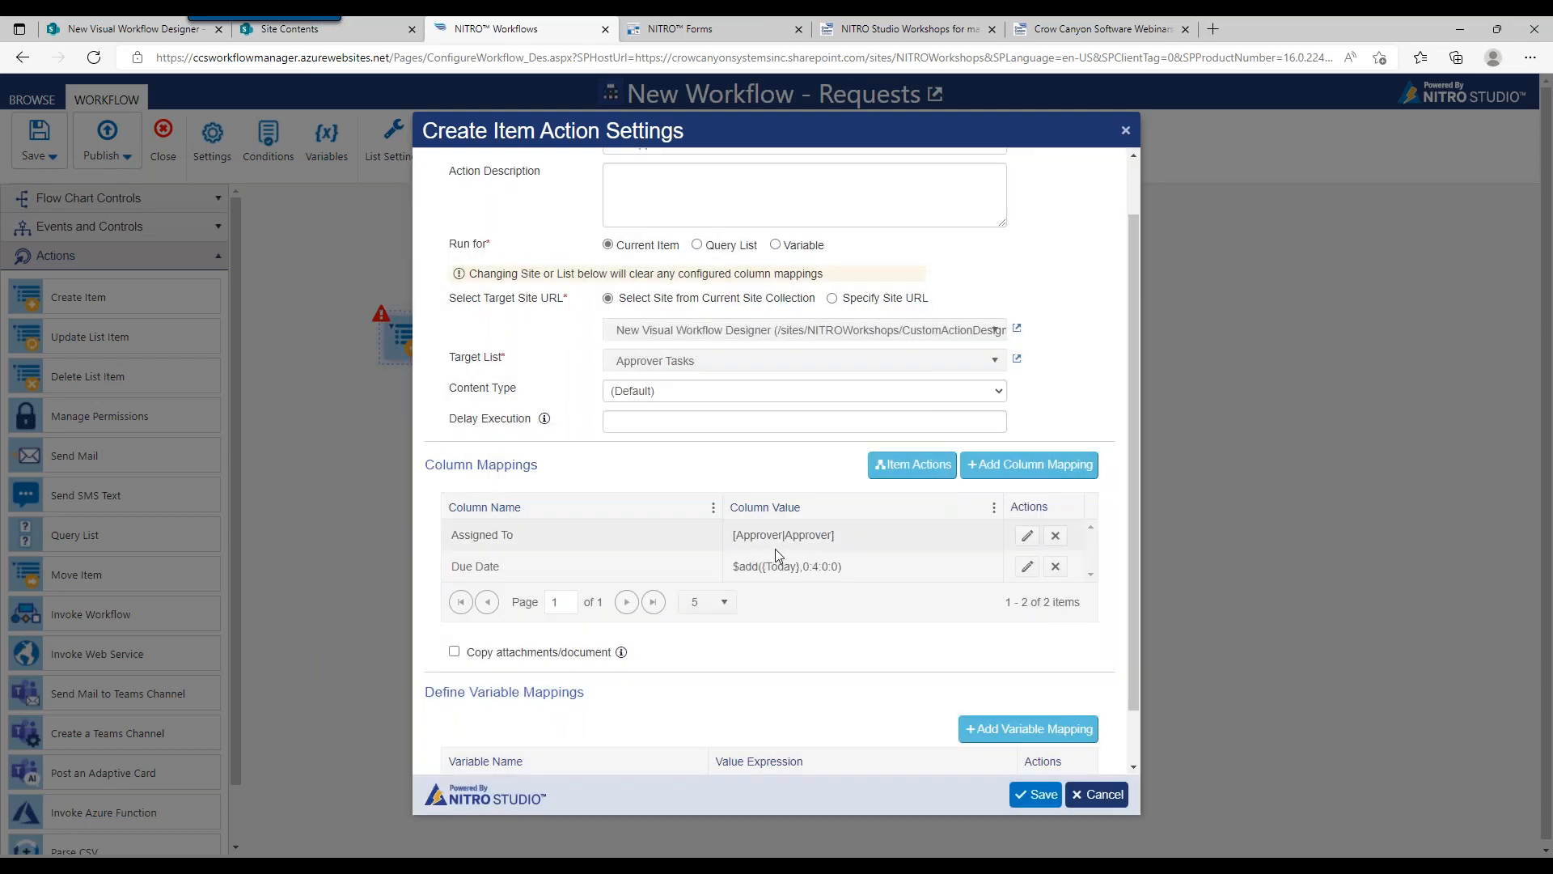
Start a Task Name column mapping using the strcat function with the Created By column as its first argument
click(1016, 469)
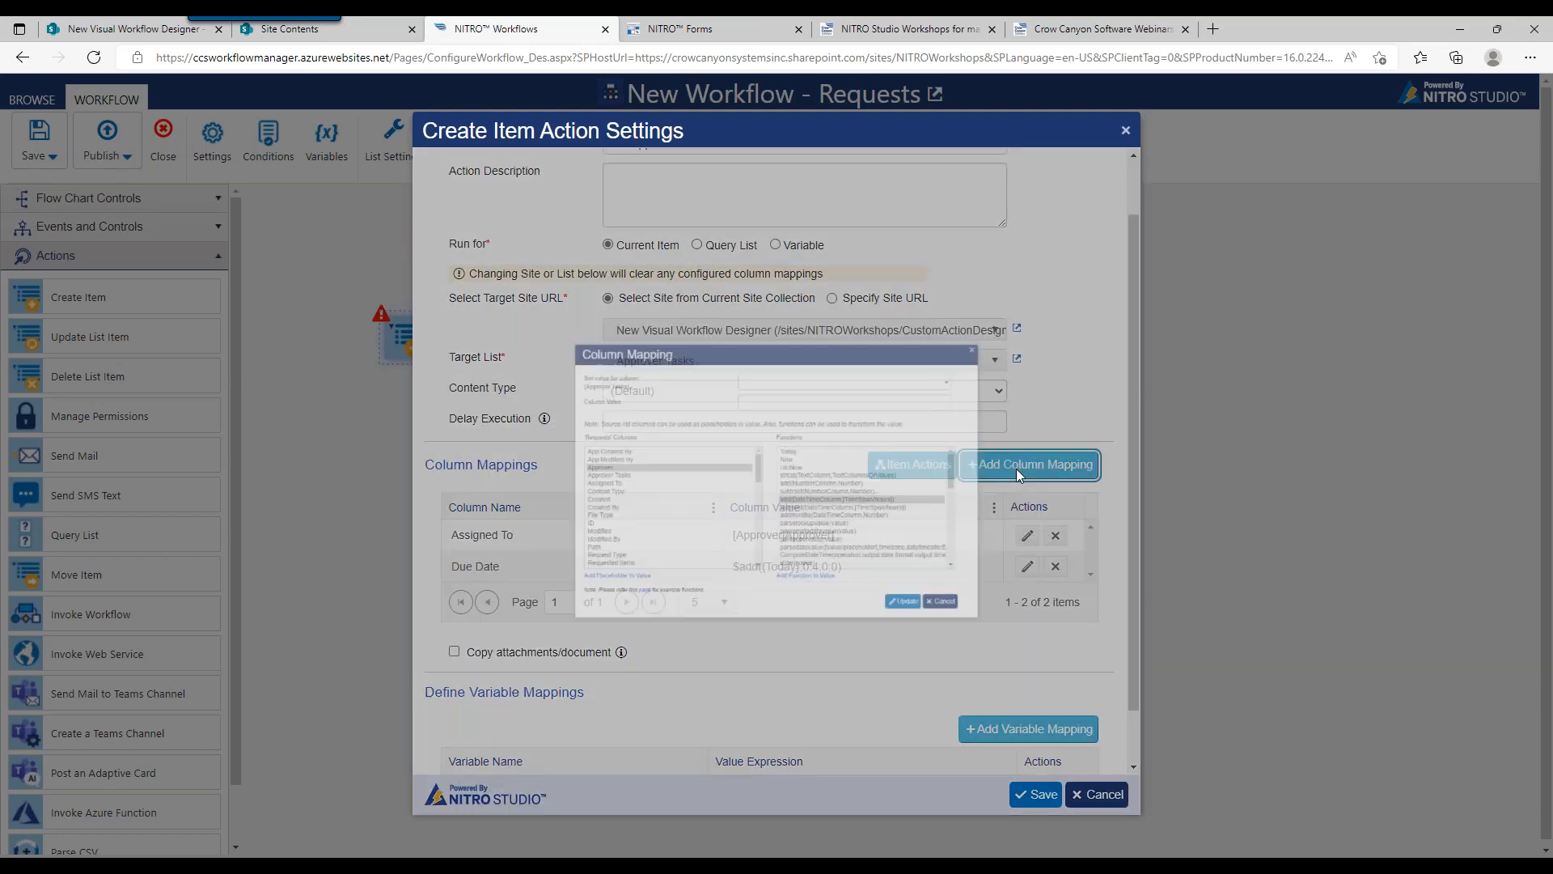
click(906, 306)
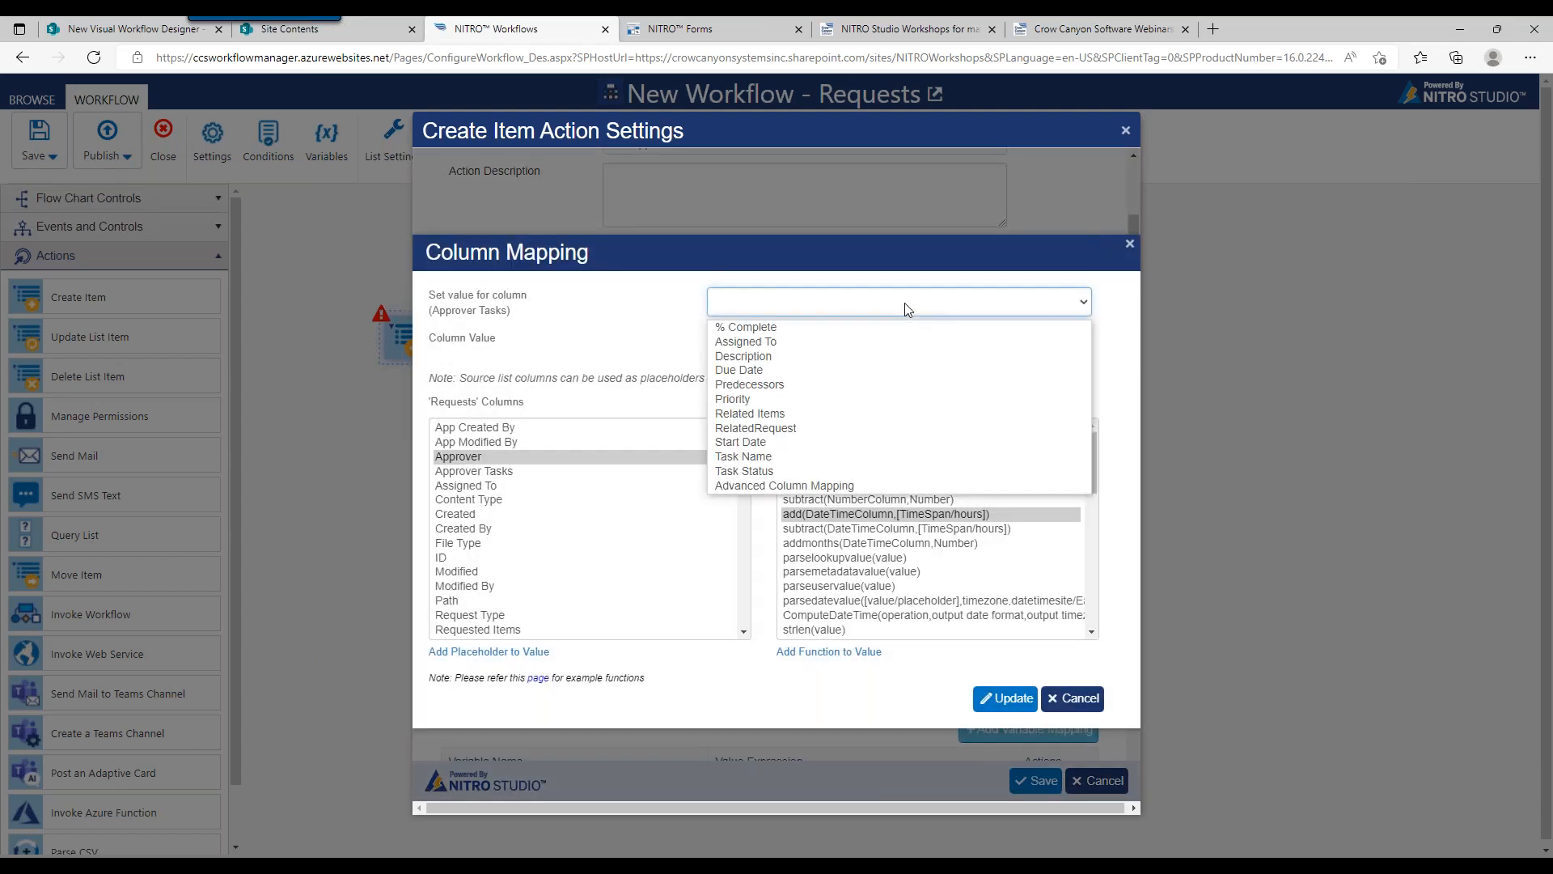
click(800, 456)
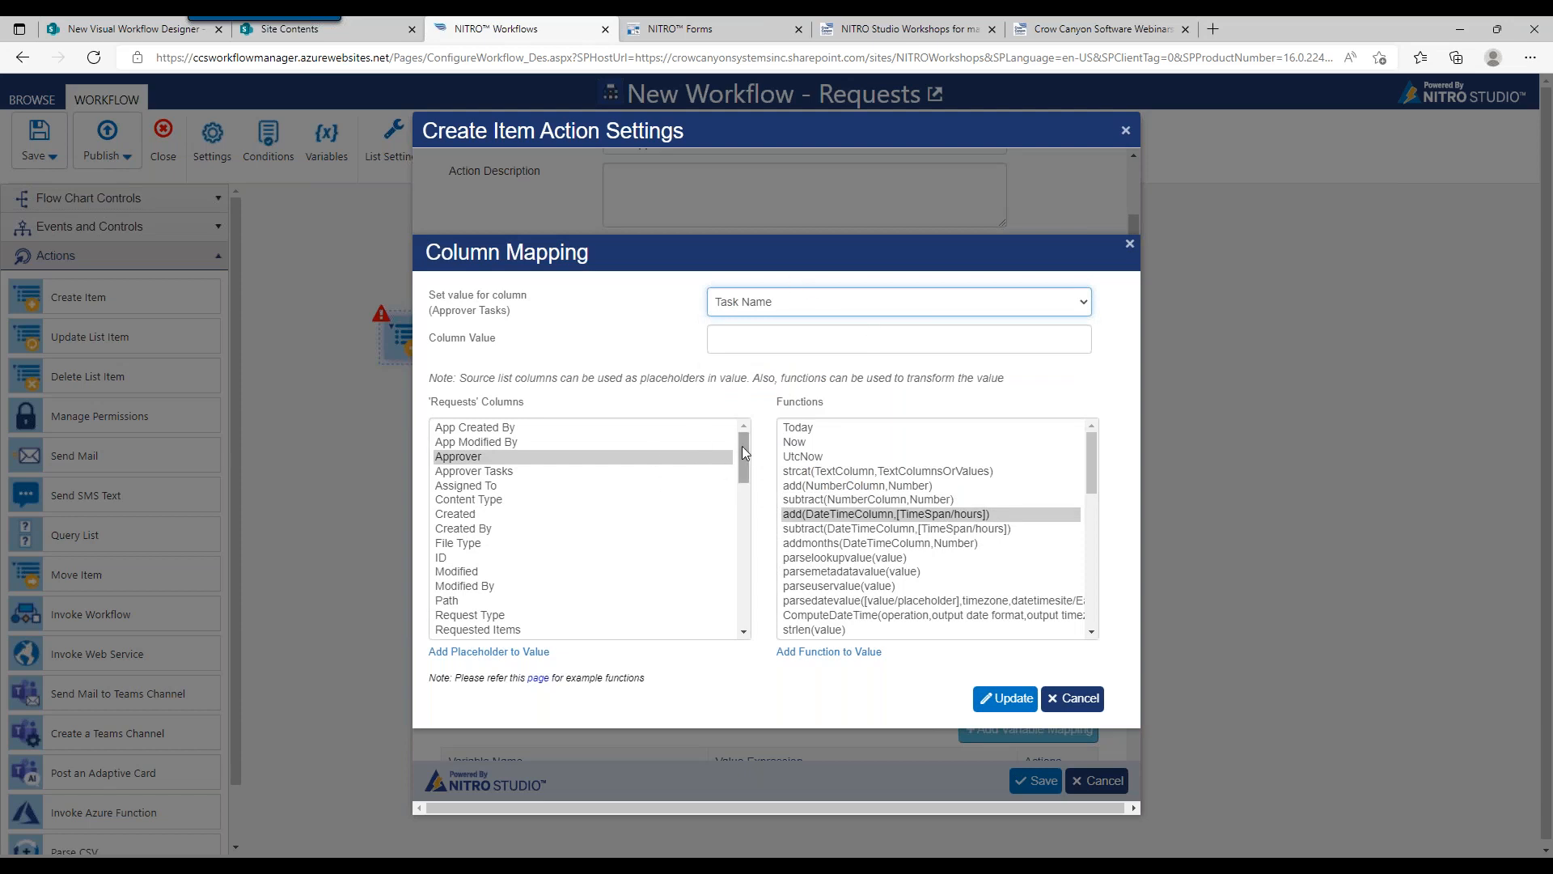
drag(744, 445, 750, 411)
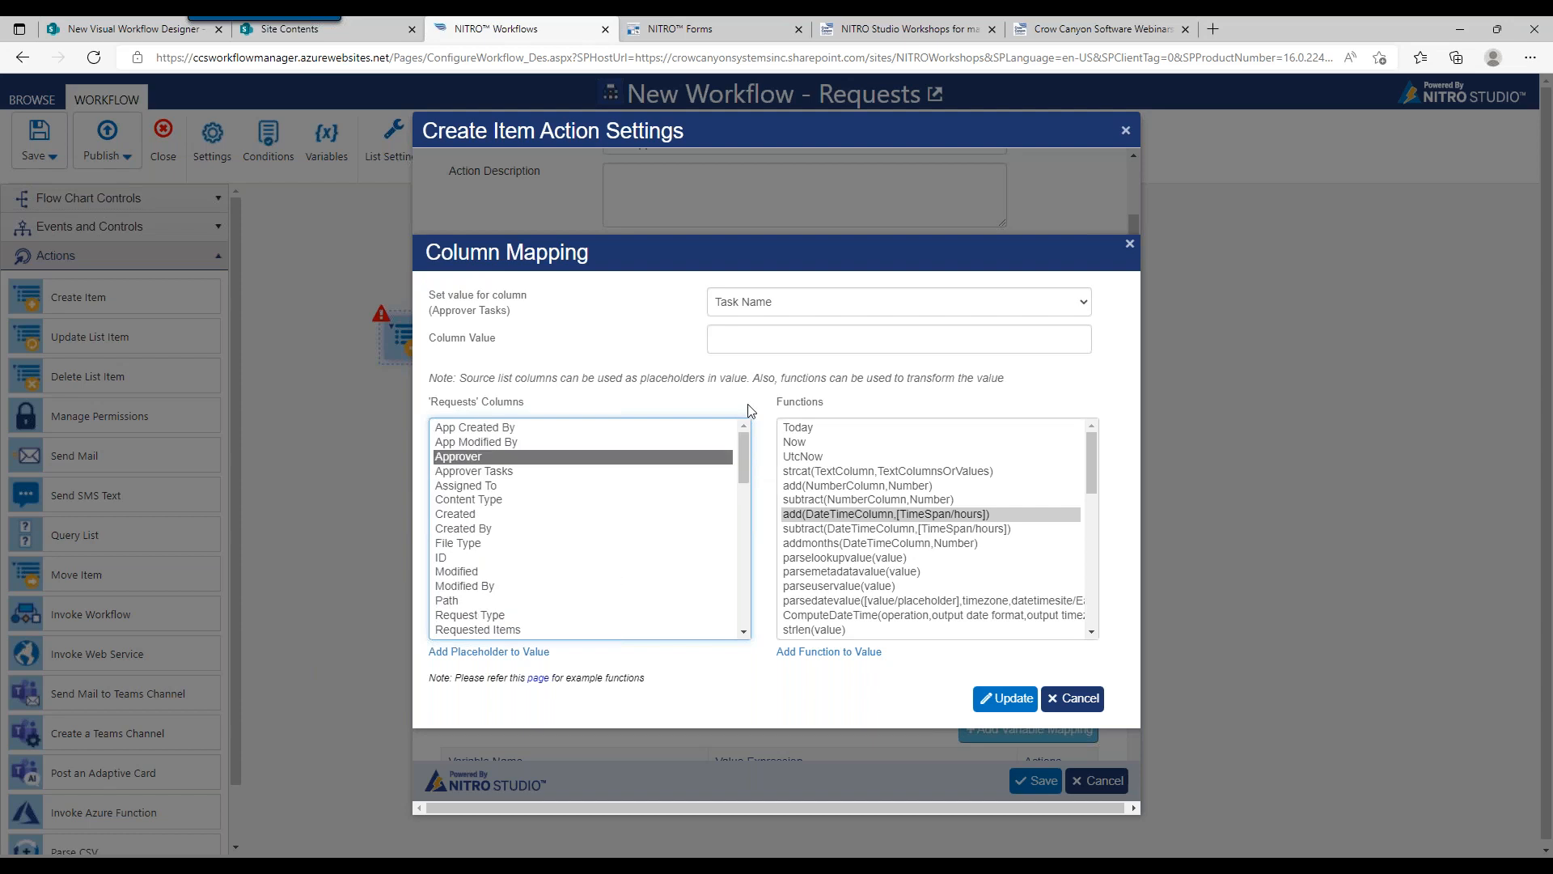
double_click(845, 473)
click(747, 339)
click(751, 339)
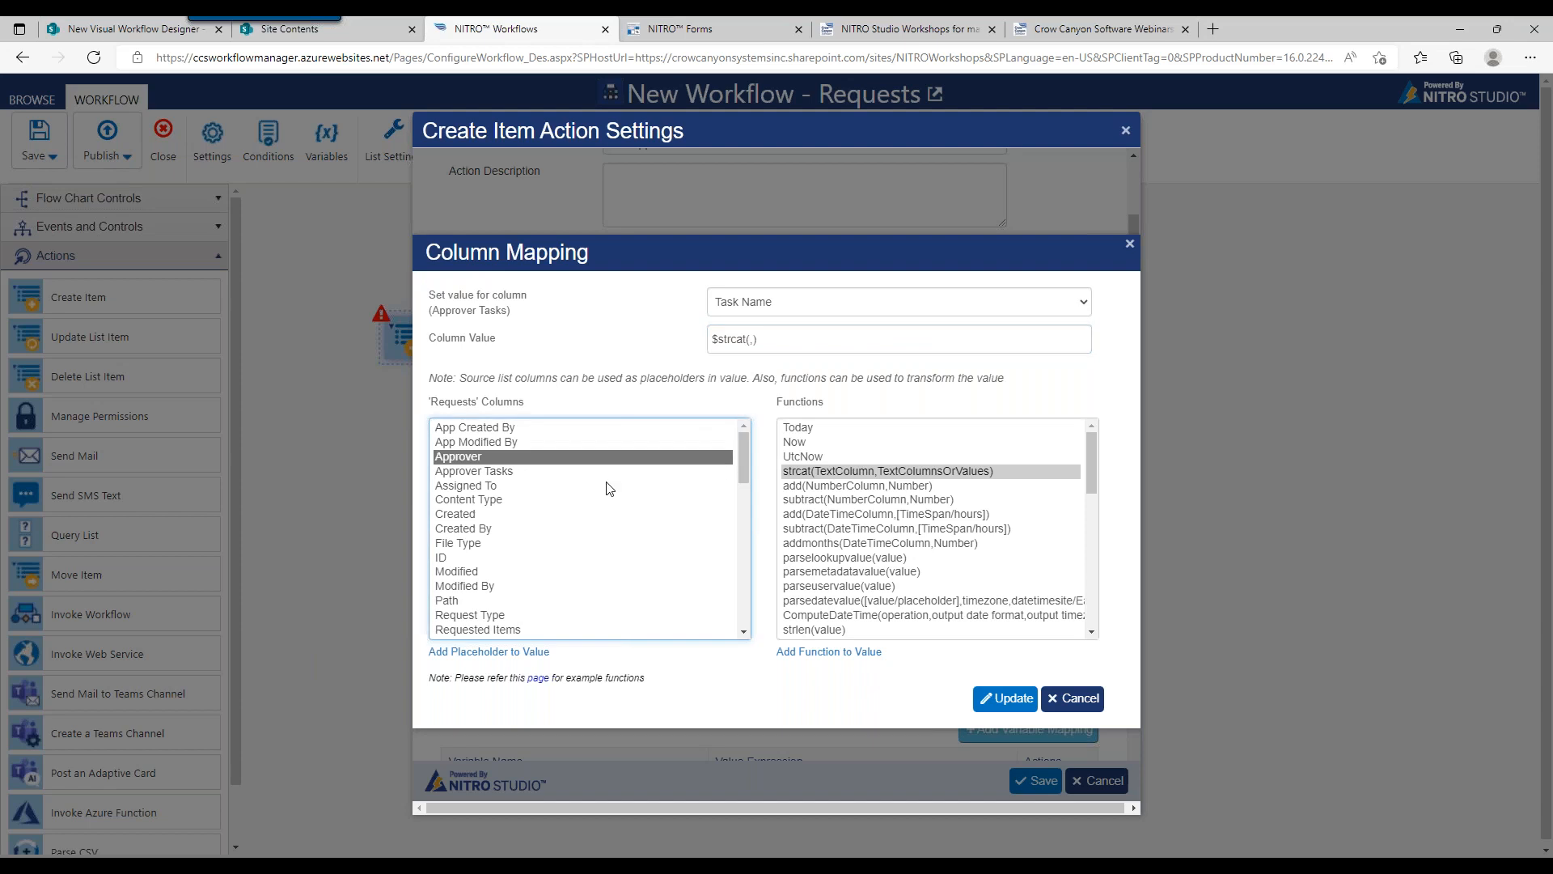
double_click(555, 527)
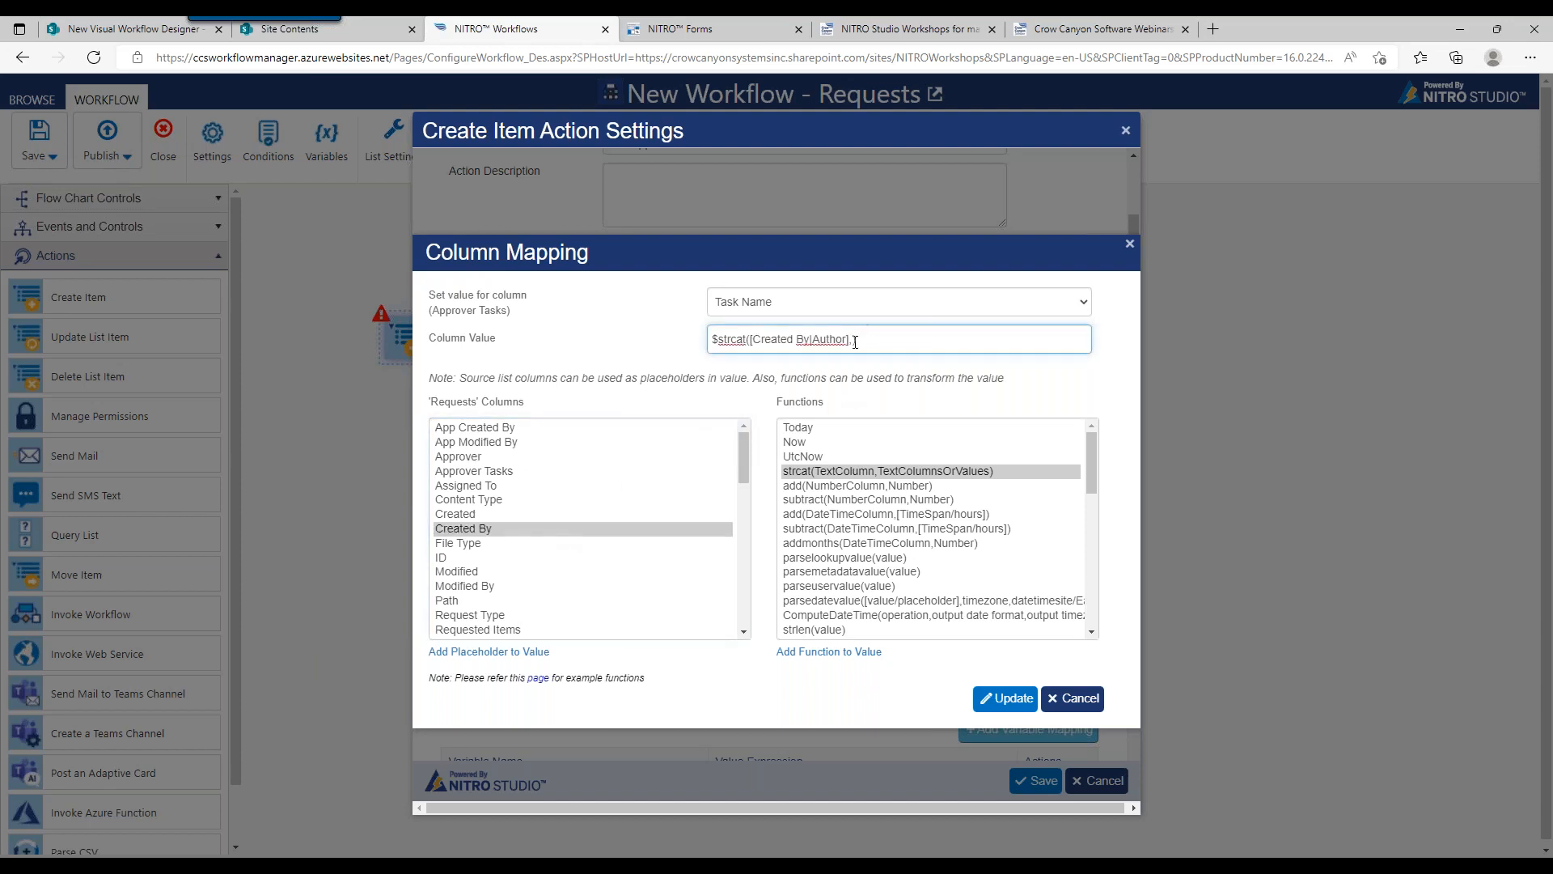
Complete the Task Name value with the text "is asking for an item", and save the mapping and the Create Item action settings
text(is asking for approv)
key(BackSpace)
key(BackSpace)
key(BackSpace)
key(BackSpace)
key(BackSpace)
key(BackSpace)
key(BackSpace)
text(an item)
click(1003, 701)
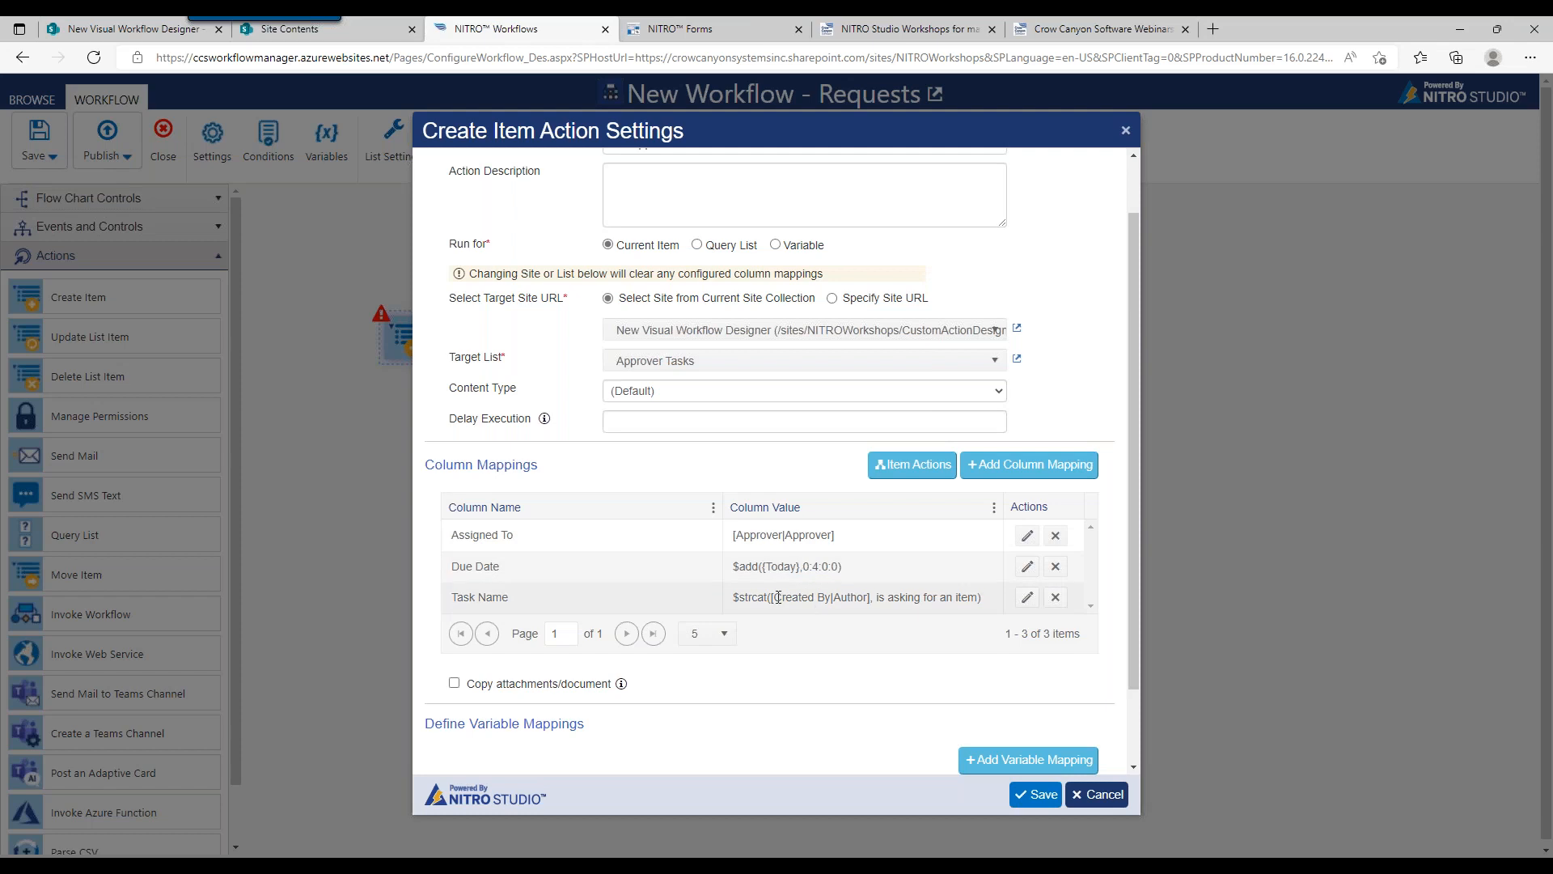
click(1034, 795)
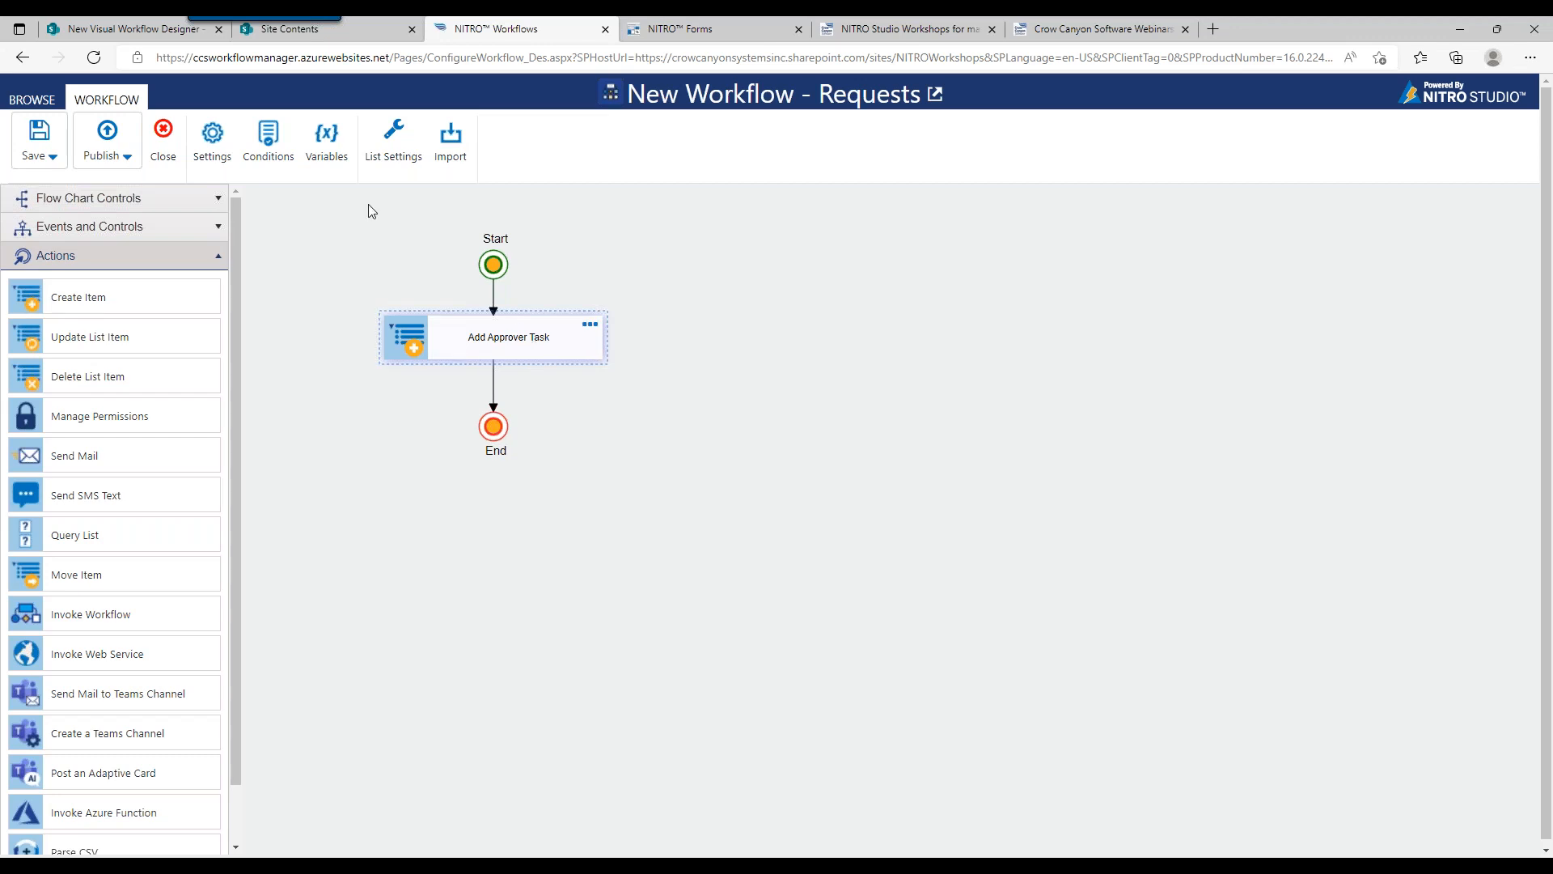
Open a new item form in the Requests list and try the Internal request type before choosing External
click(172, 39)
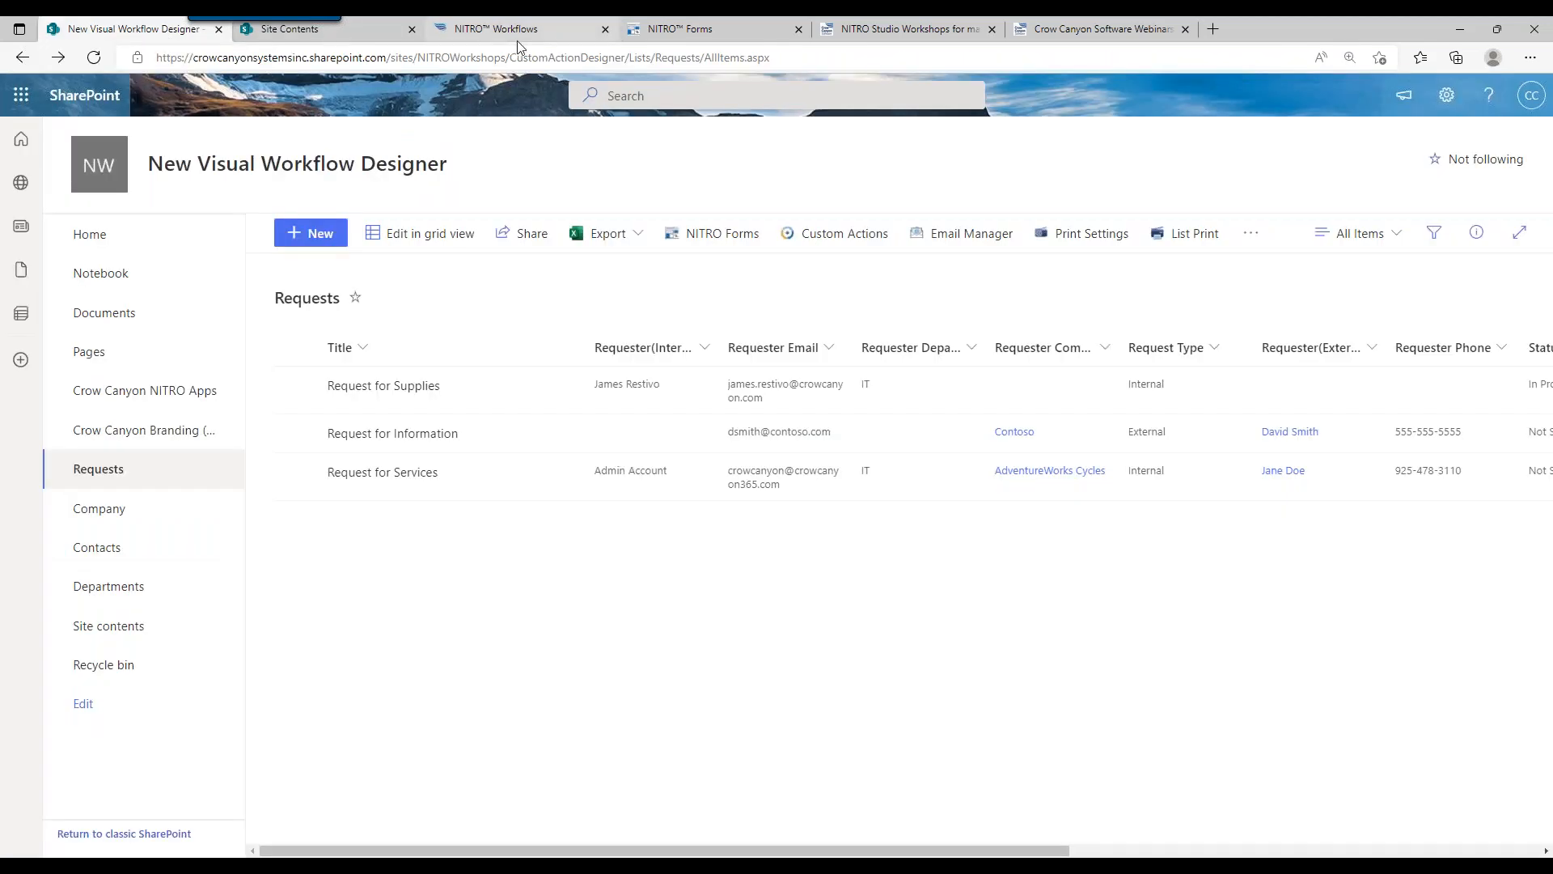
click(322, 243)
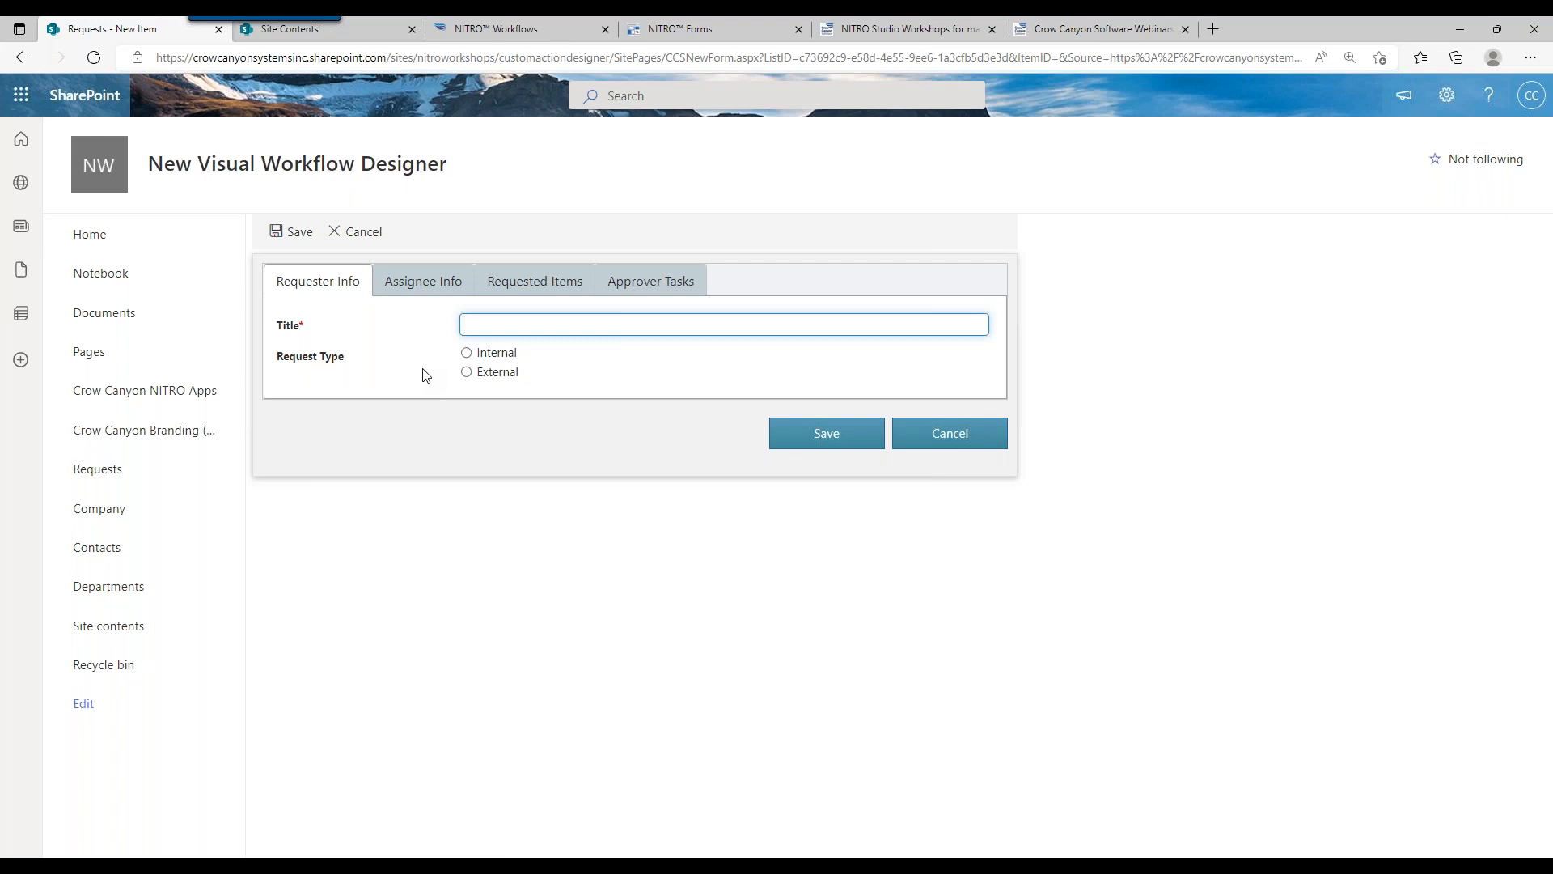
click(467, 353)
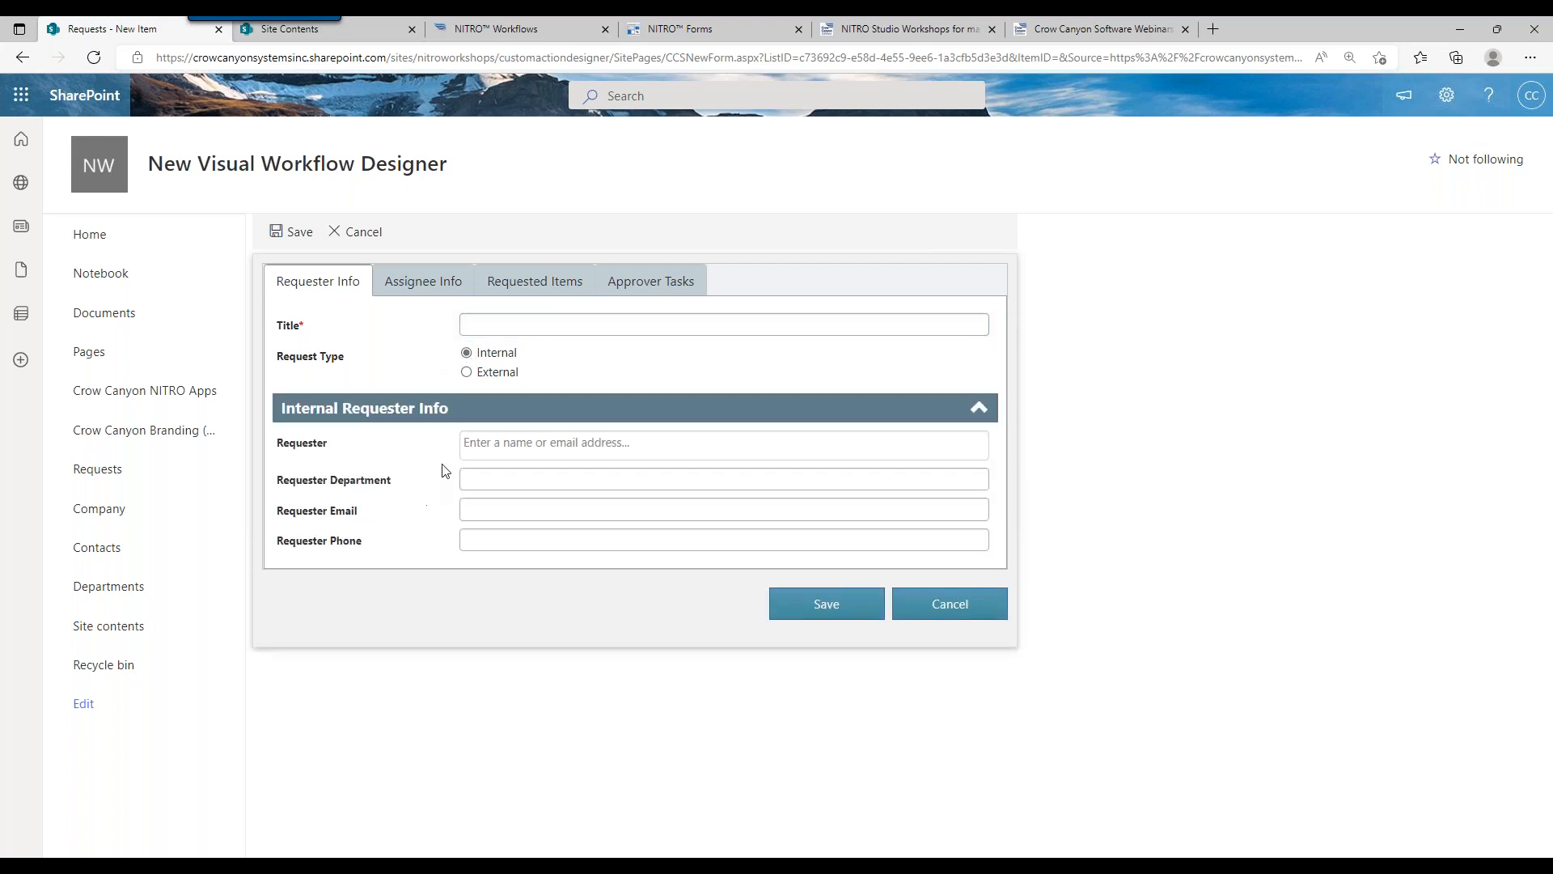
click(472, 444)
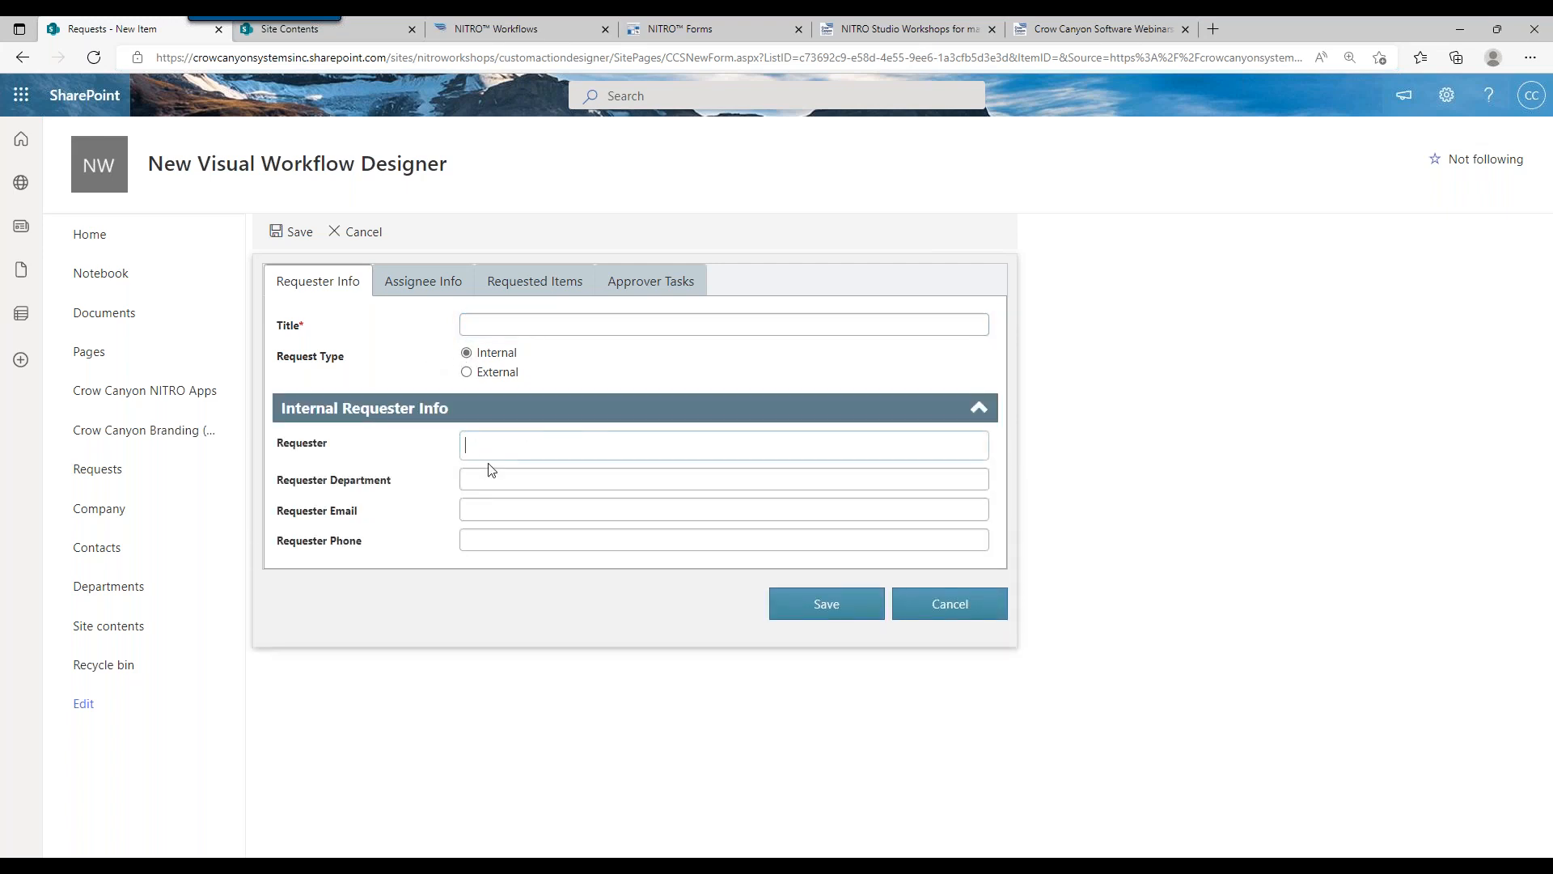
click(502, 374)
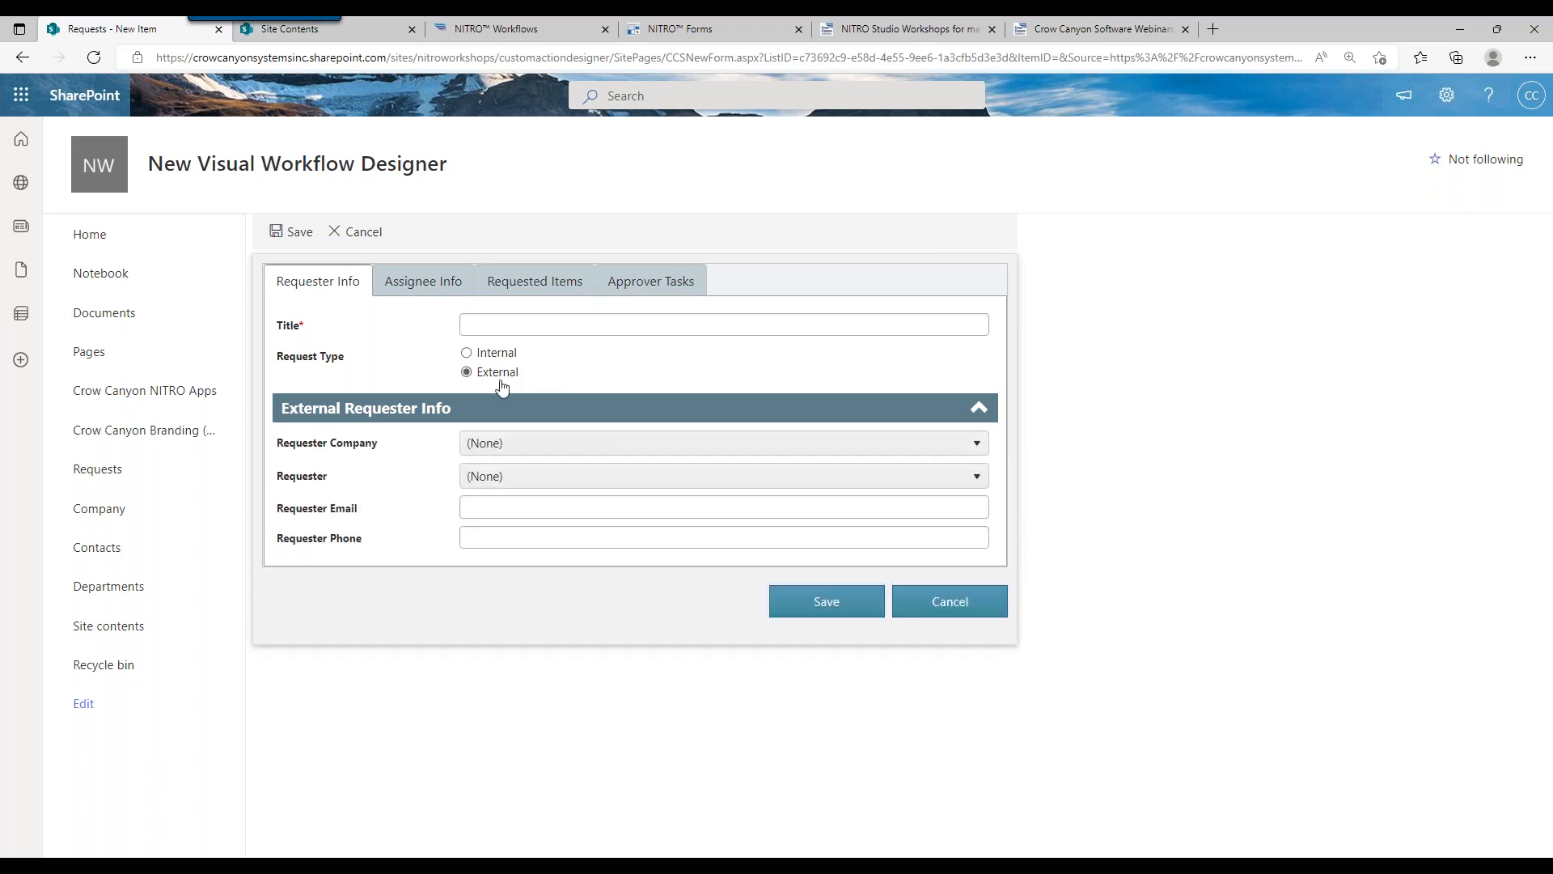
In the External Requester Info section, choose AdventureWorks Cycles as the requester company and select its contact as requester
click(491, 452)
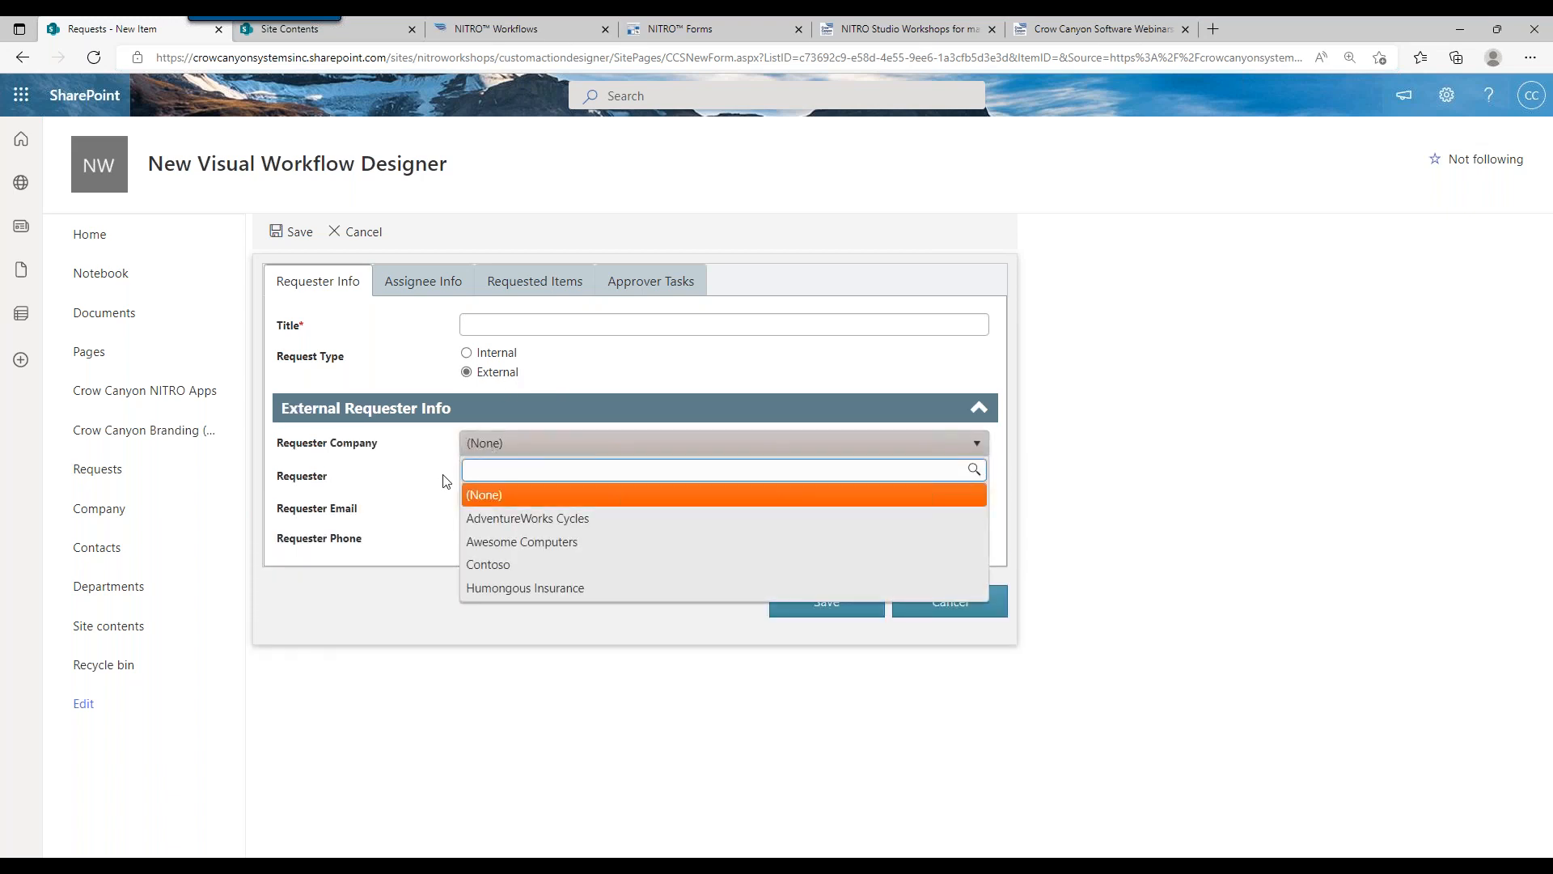
click(444, 483)
click(491, 476)
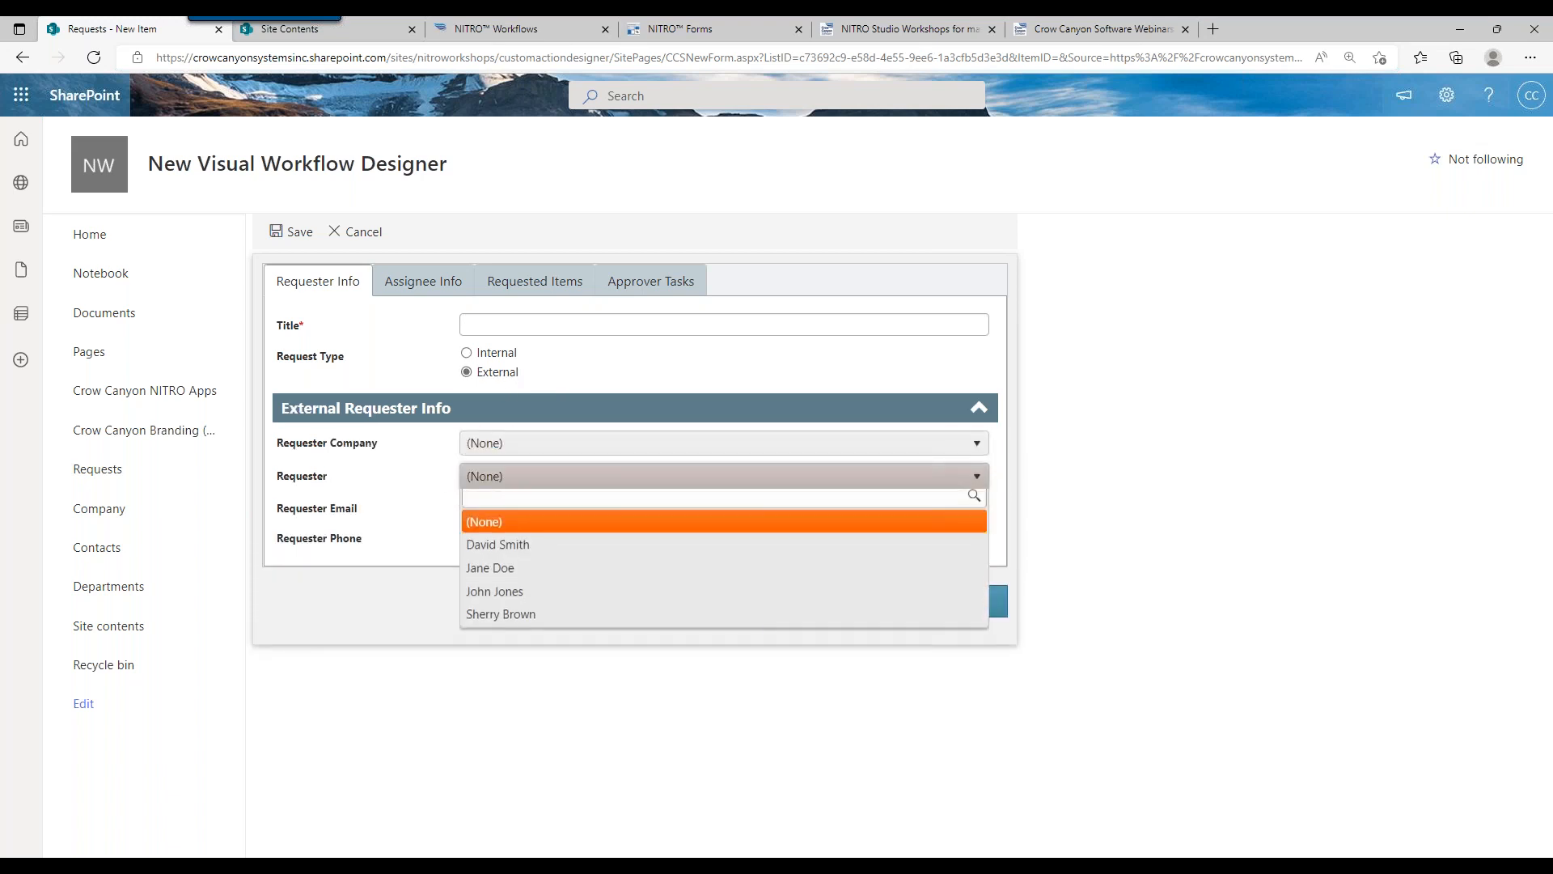
click(518, 447)
click(517, 509)
click(506, 475)
click(496, 554)
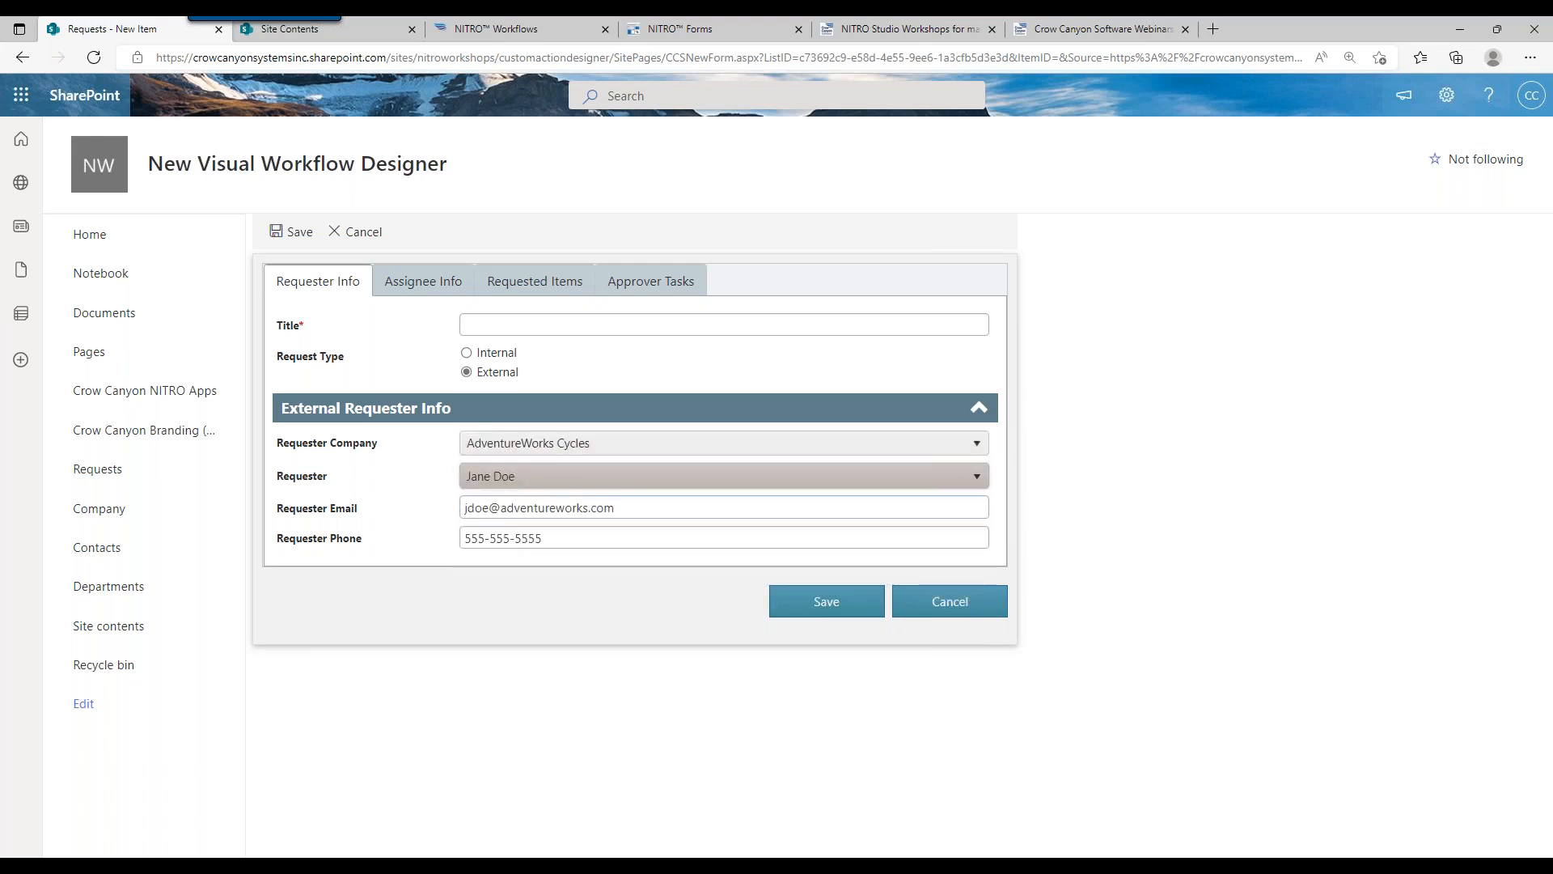
Change the requester company to Awesome Computers and view the requesters offered for it
click(486, 454)
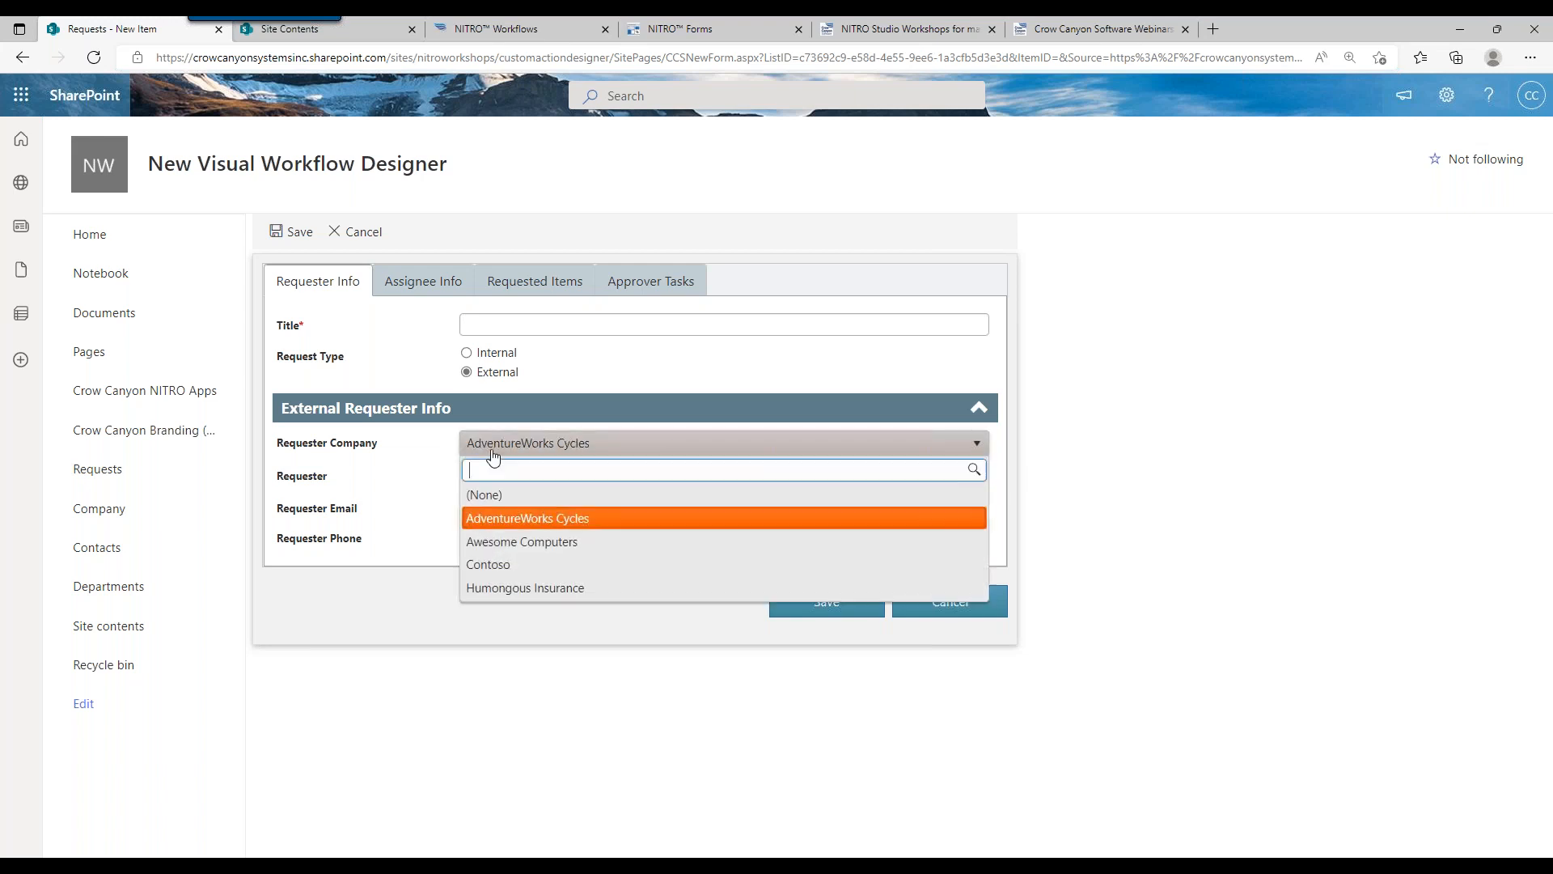
click(512, 547)
click(513, 541)
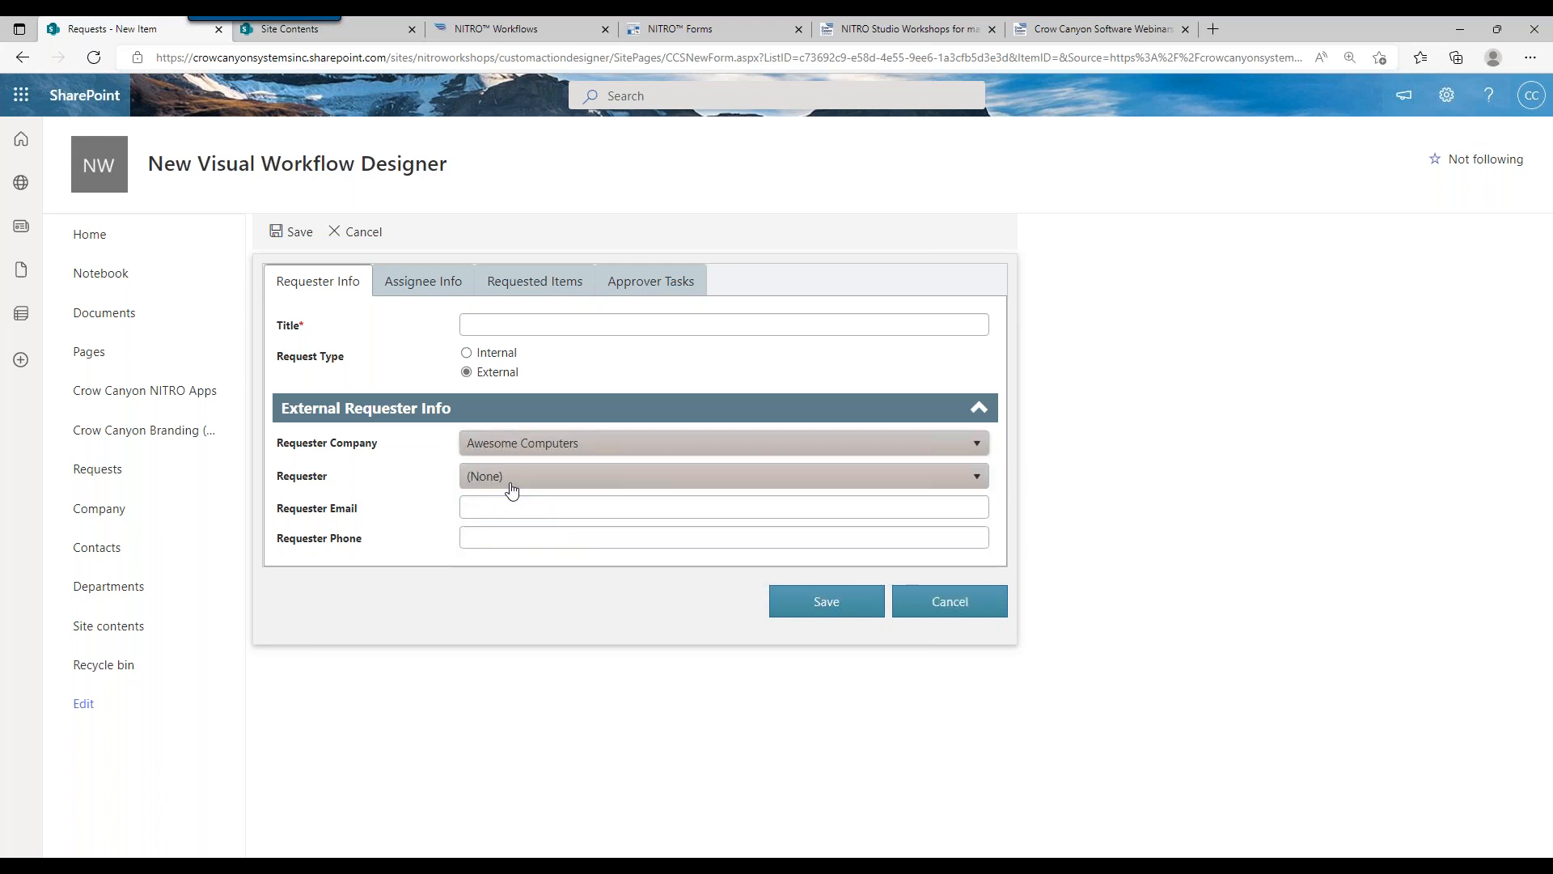
click(510, 483)
Set the requester company to Contoso and select its contact as the requester
click(515, 444)
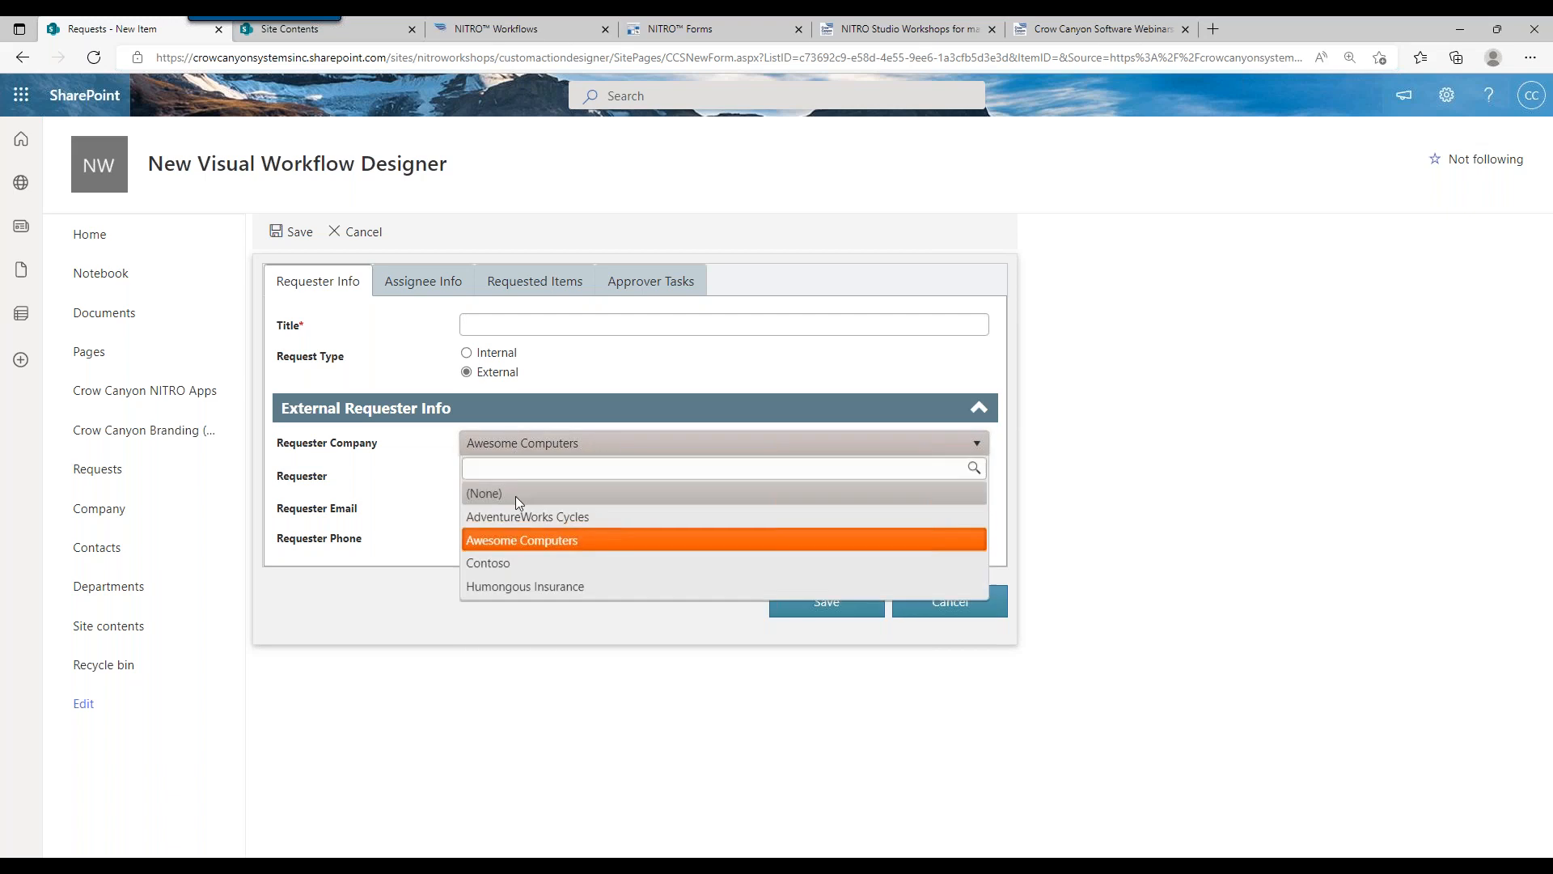
click(513, 565)
click(512, 477)
click(525, 548)
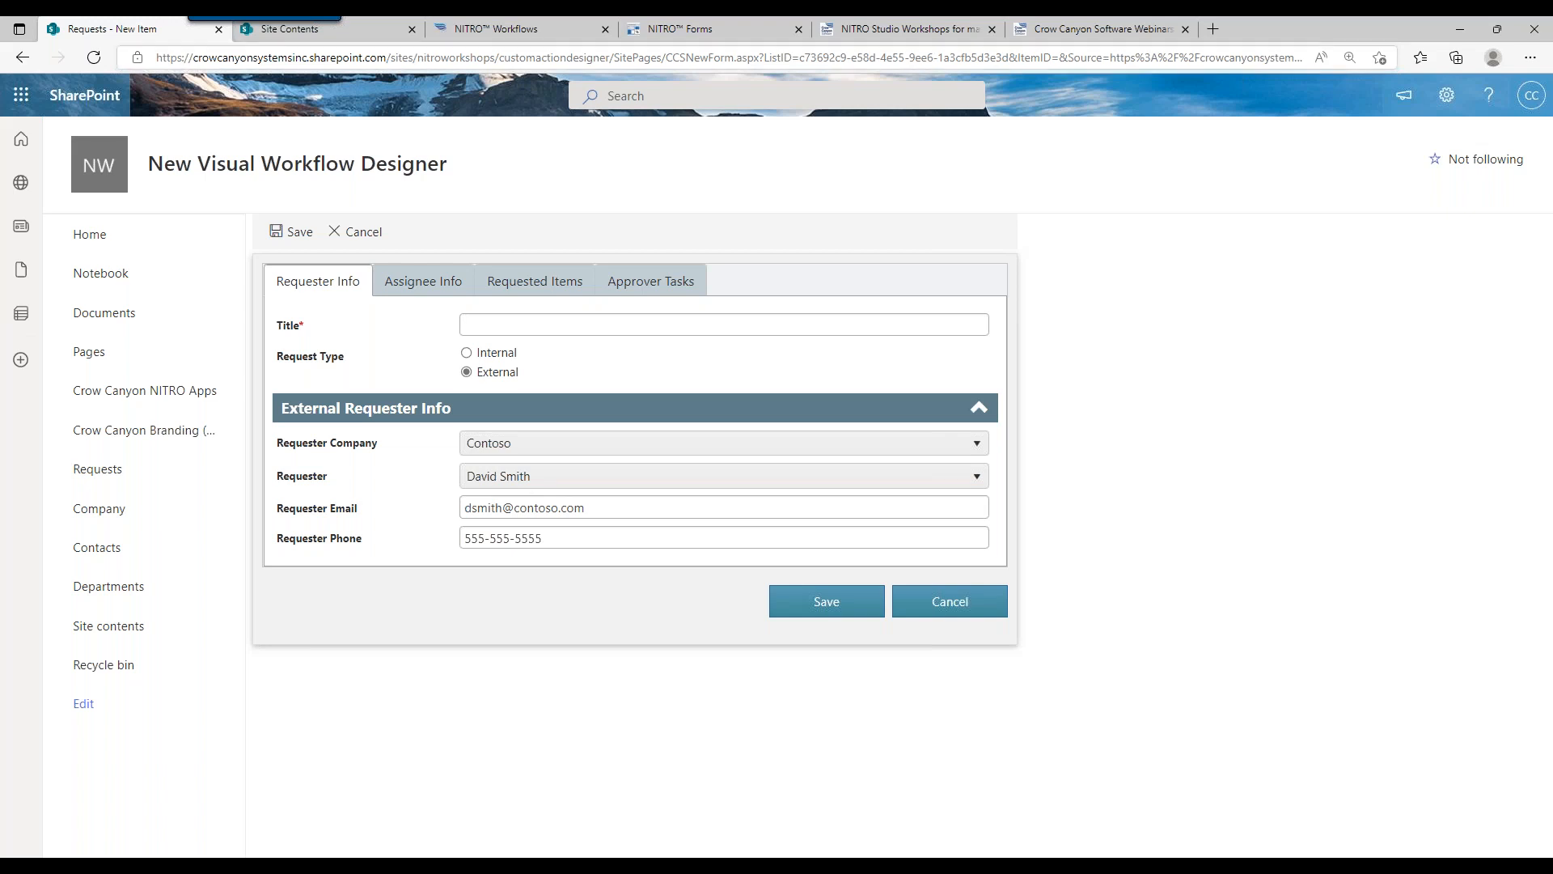
Open the Company list from the site contents to review its Approver column, and return to the site contents
click(339, 29)
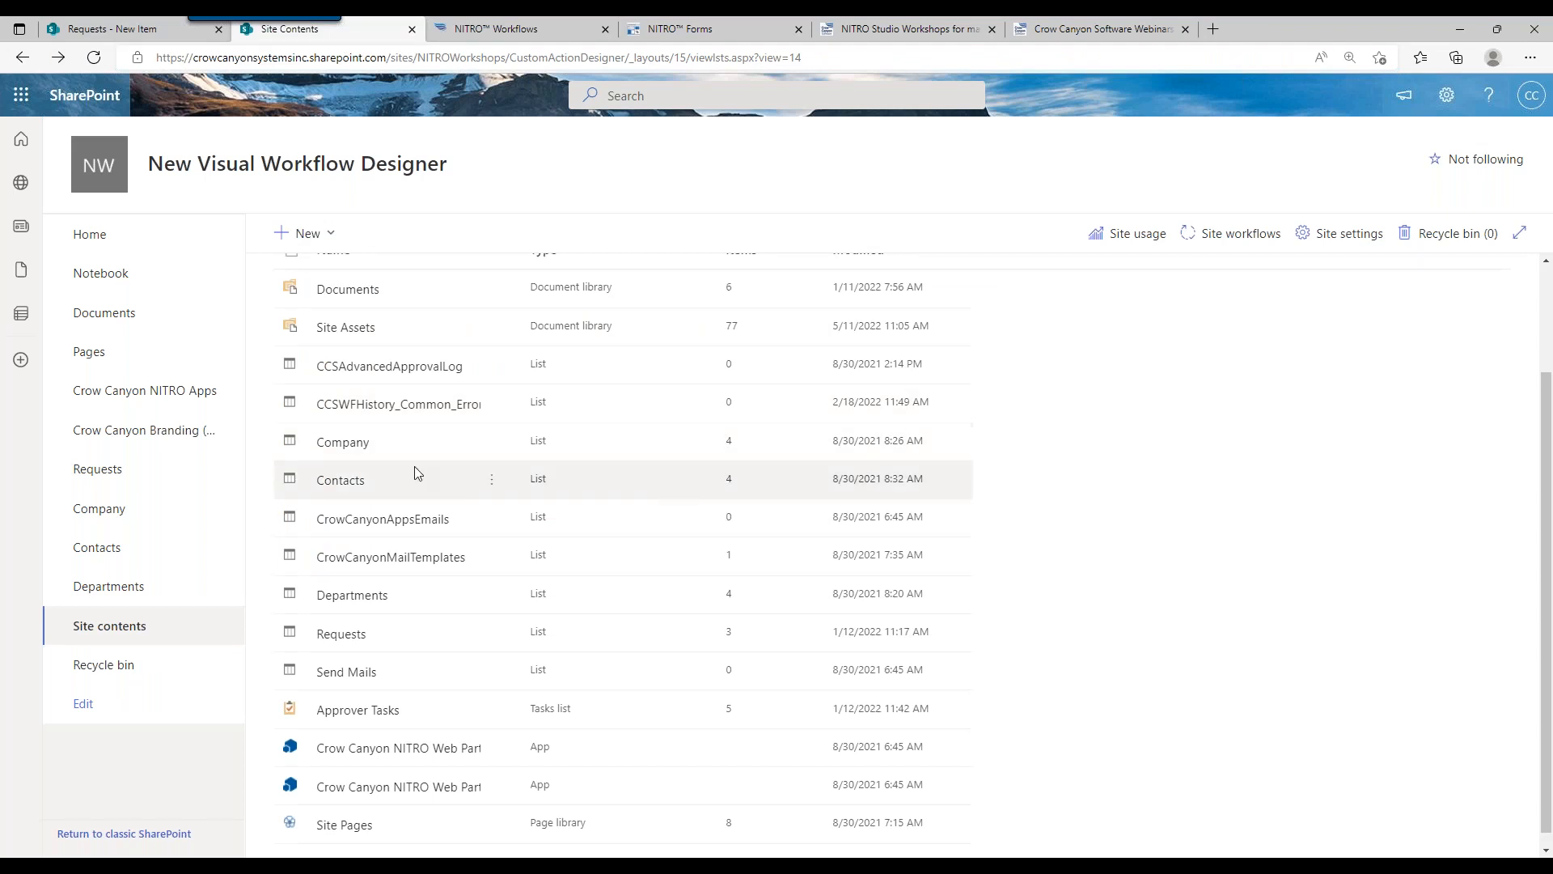
click(362, 453)
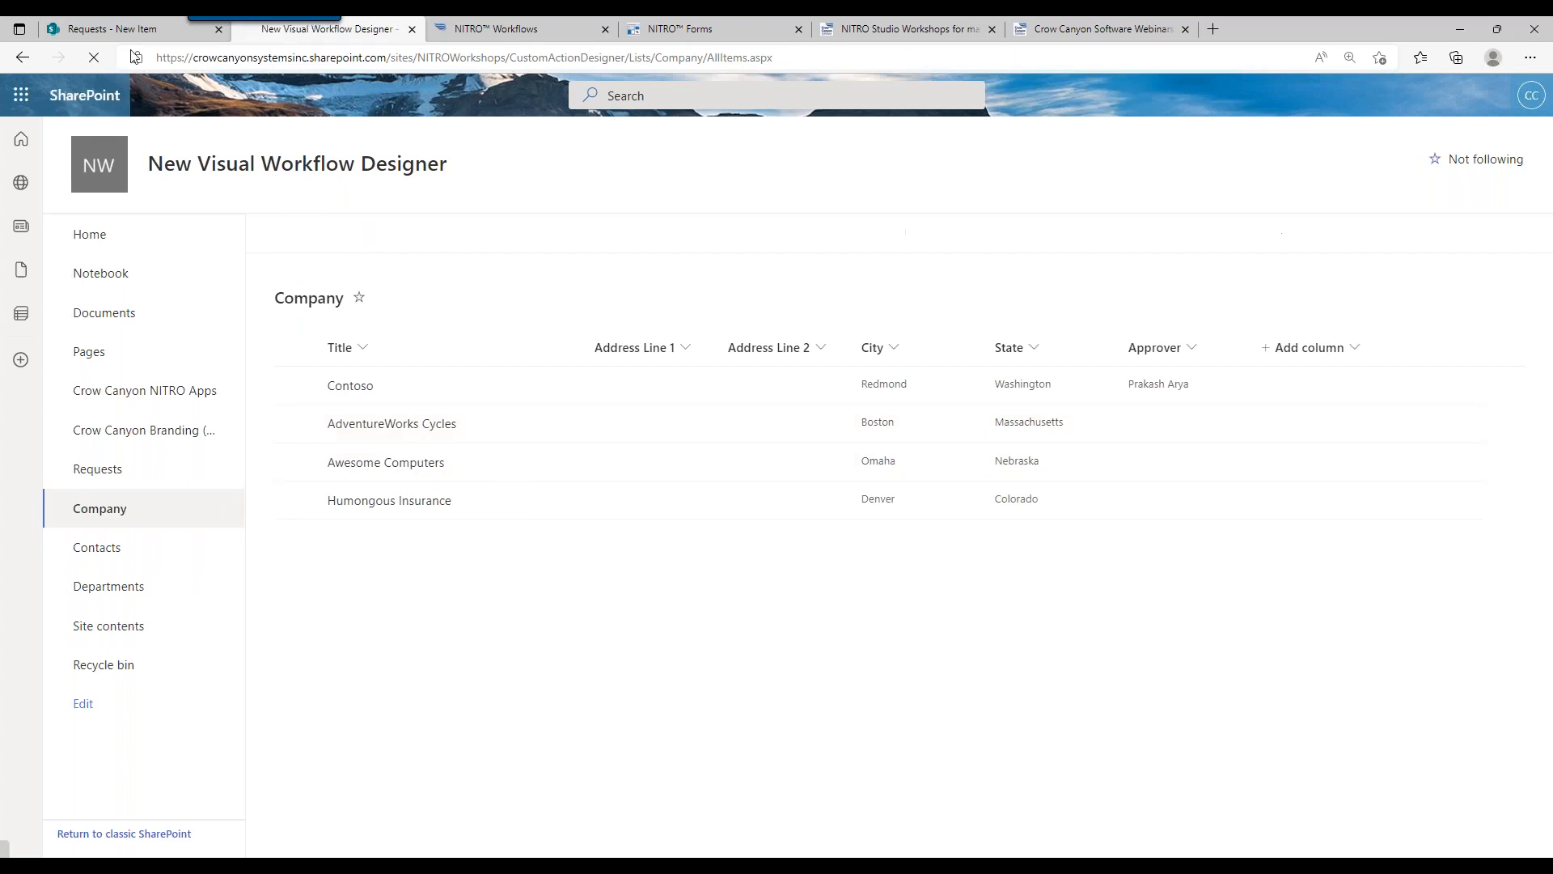
click(26, 60)
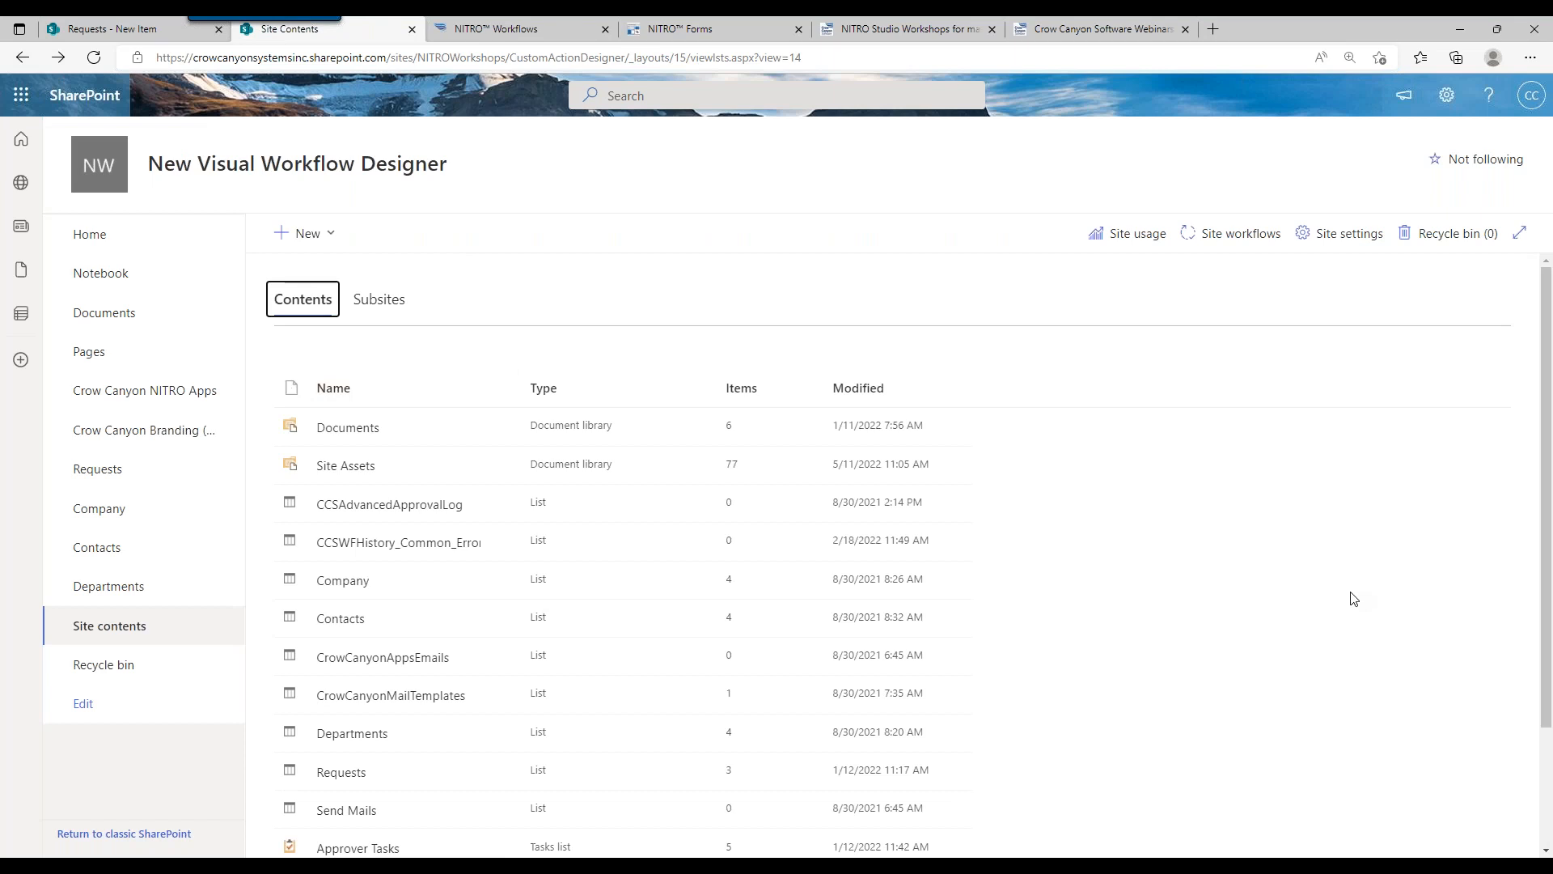
scroll(1550, 412, down, 2)
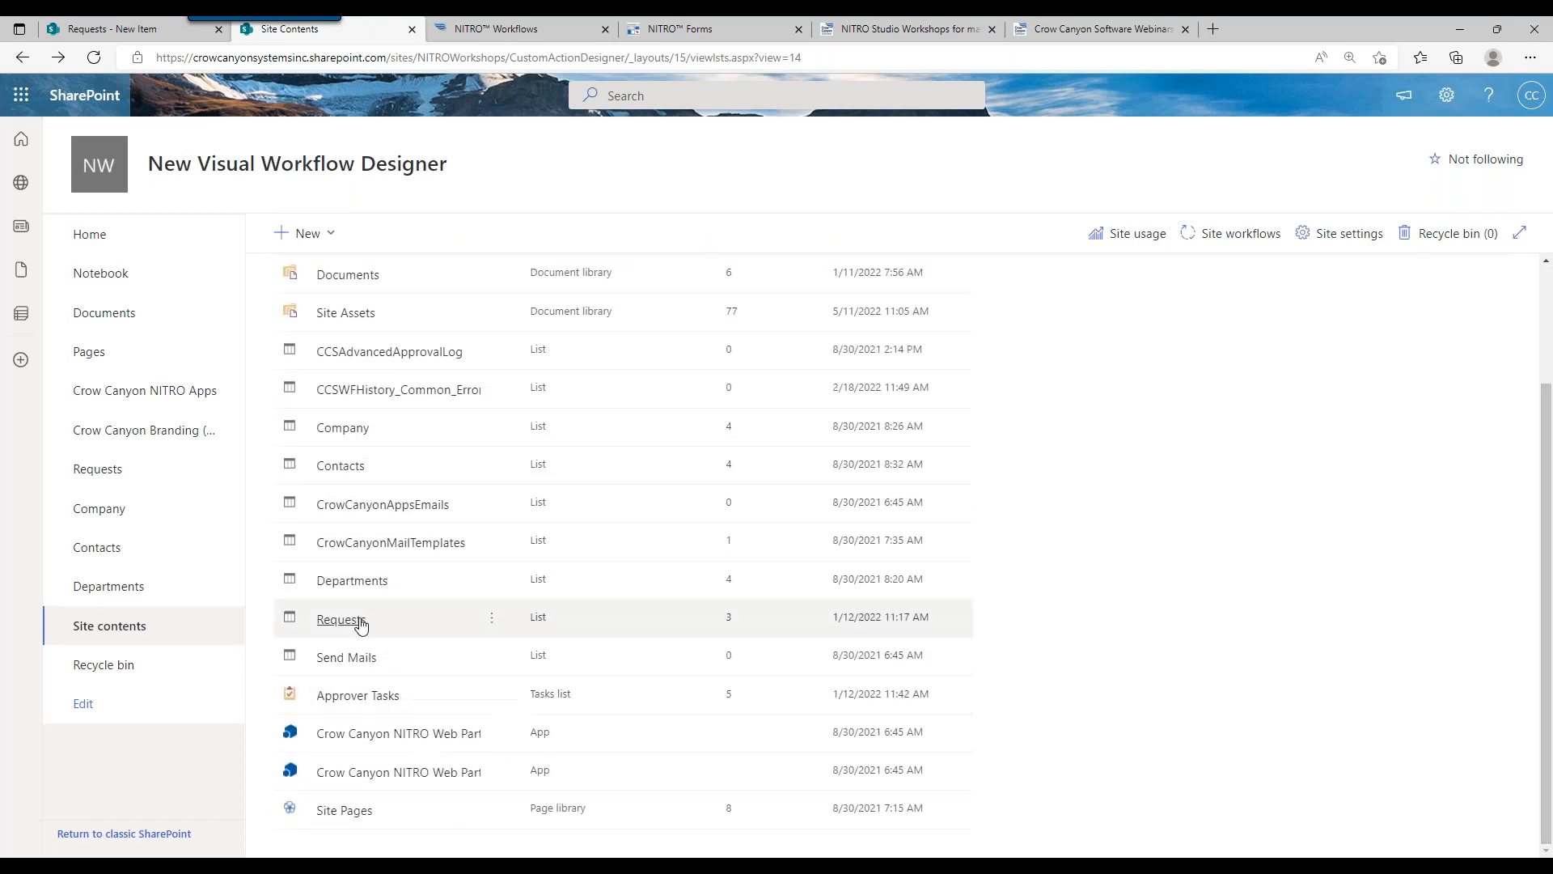
Review the Approver column of the Departments list, the Contacts list, and the Approver column of the Company list
click(361, 582)
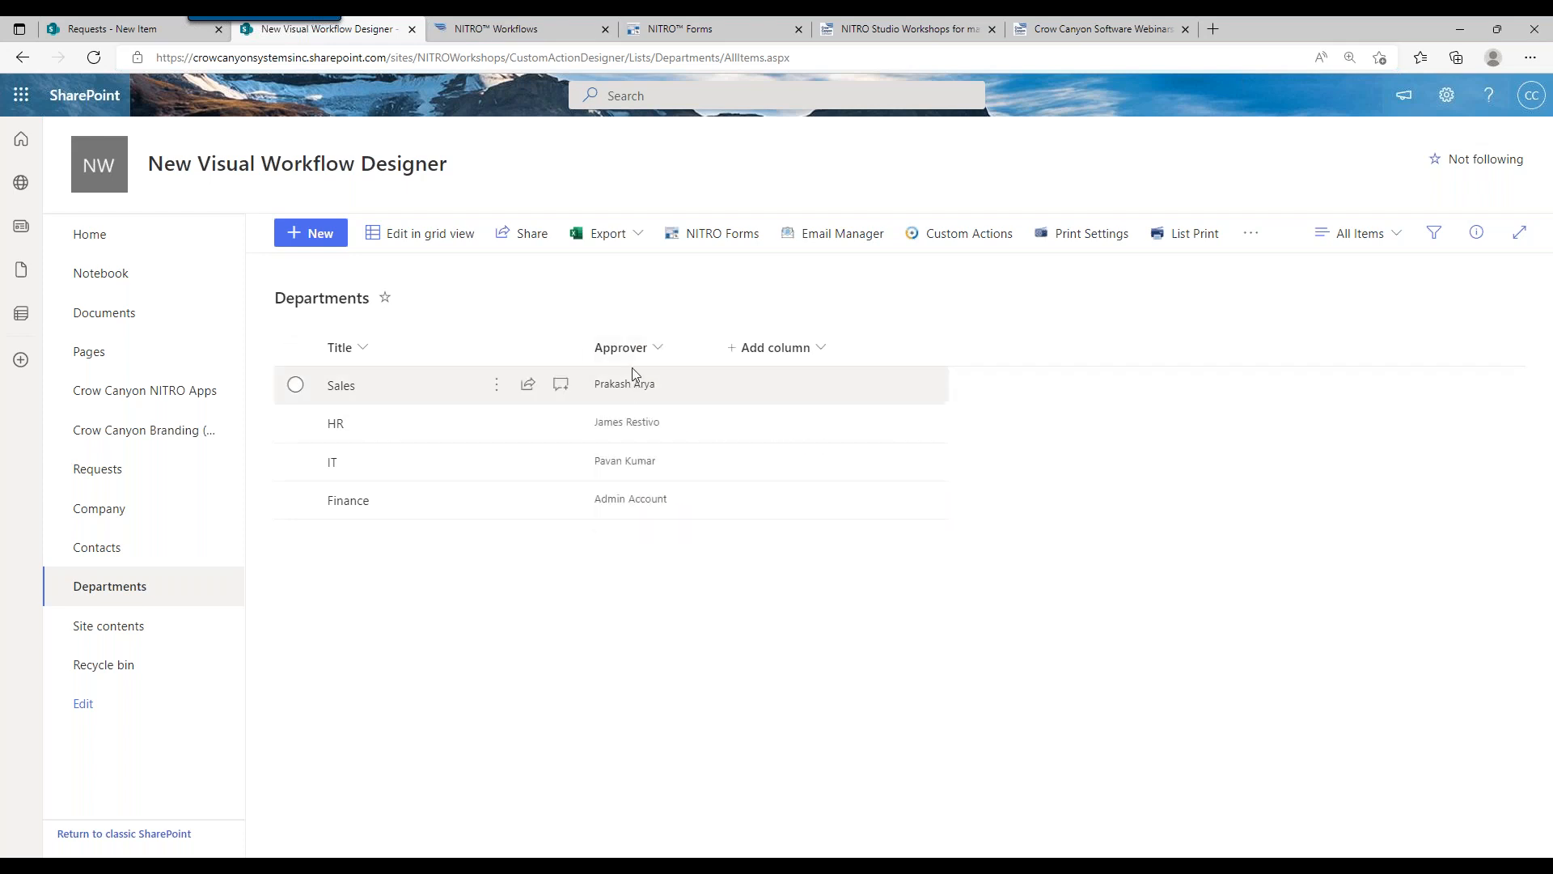
mouse_move(634, 386)
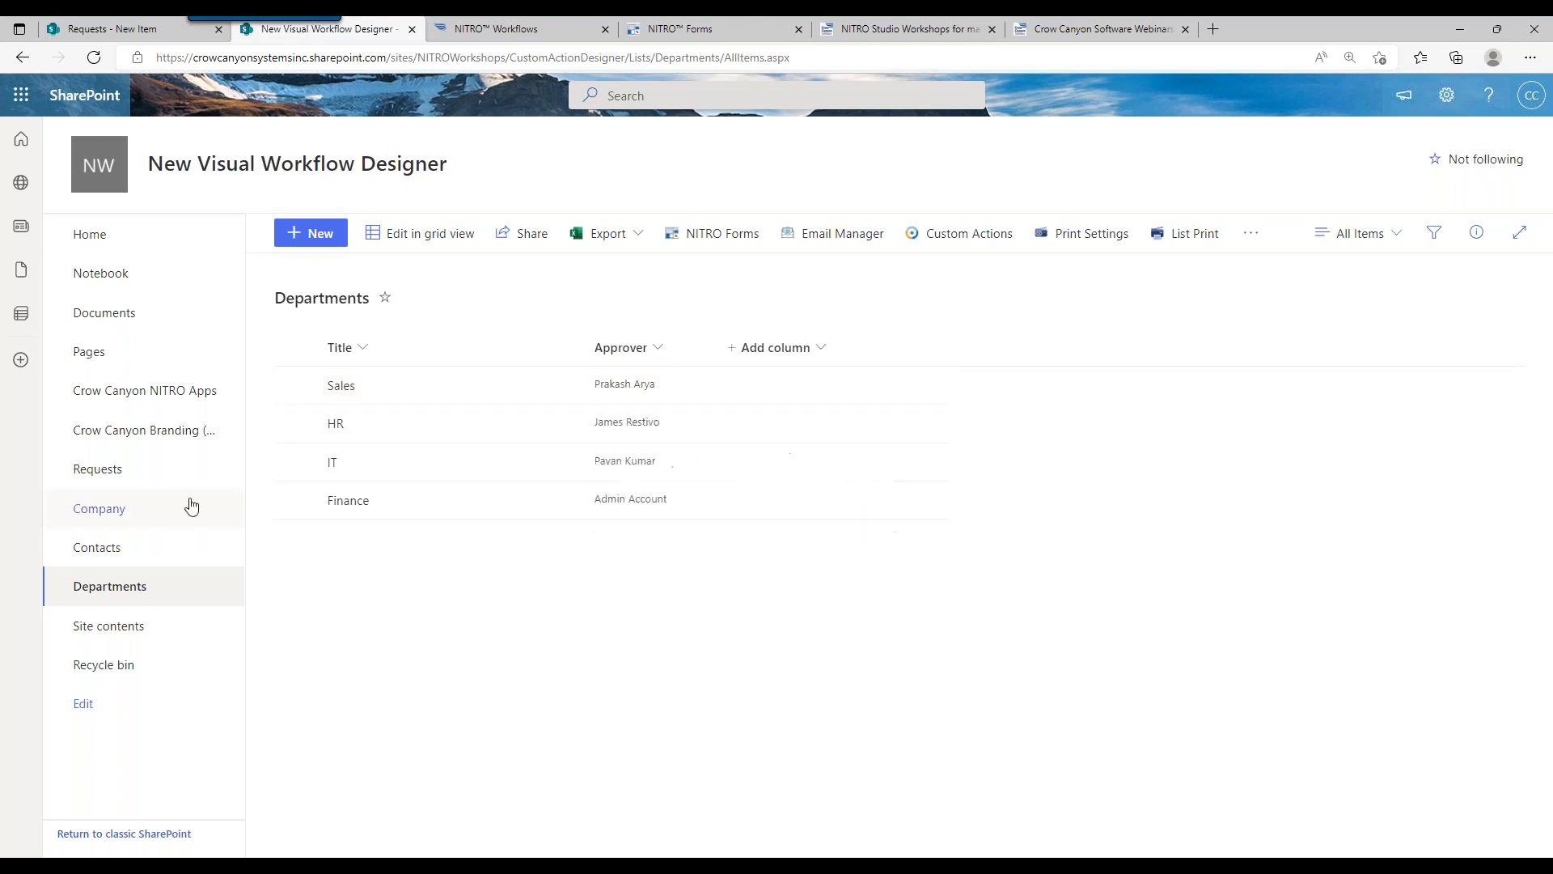
click(120, 553)
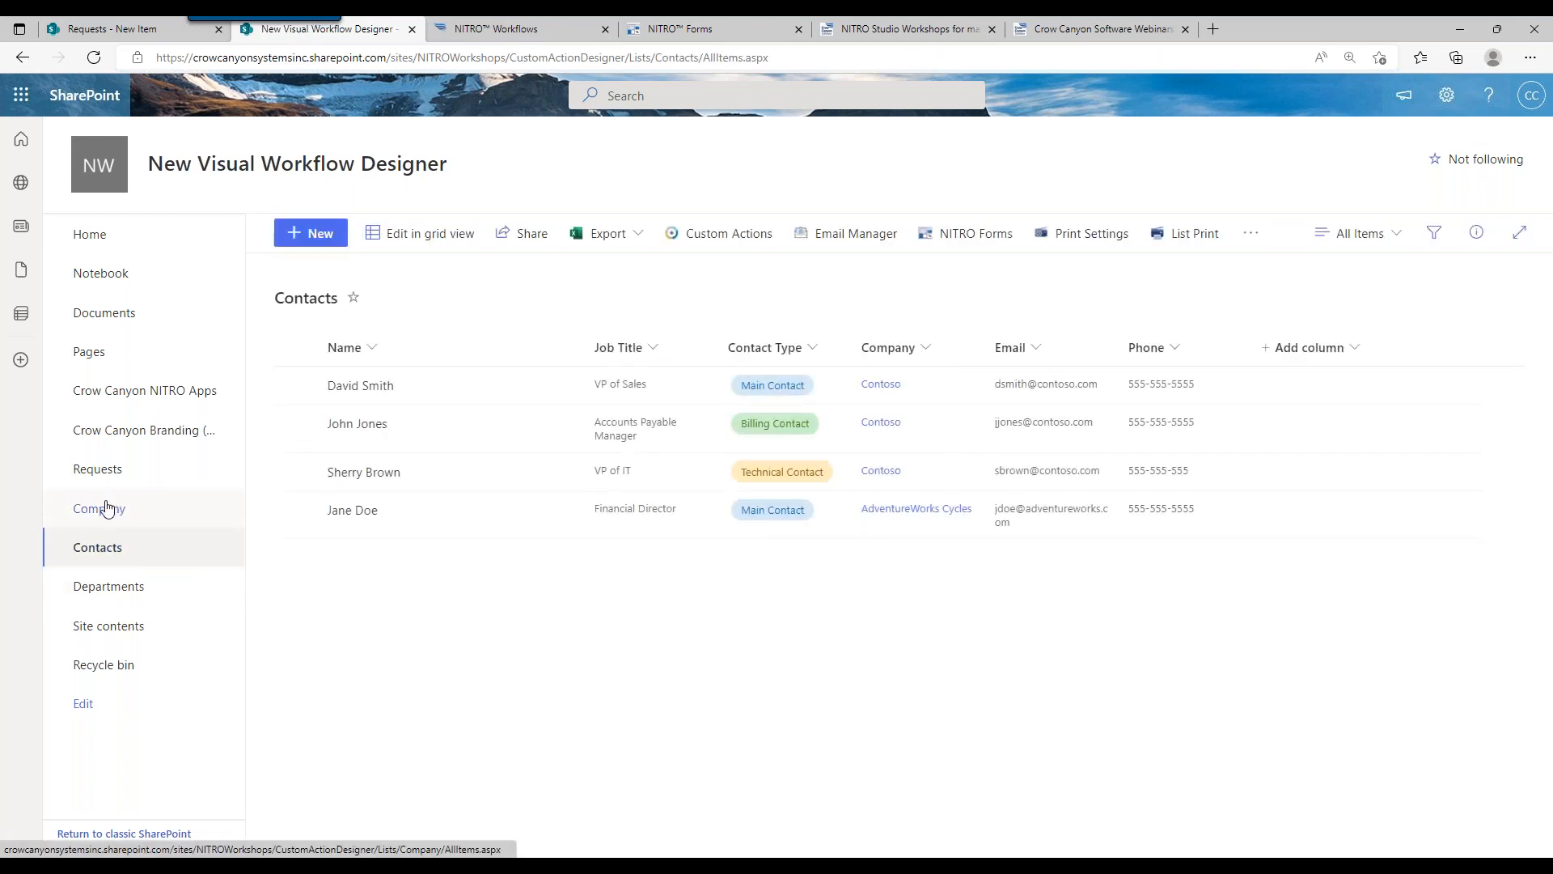
click(106, 624)
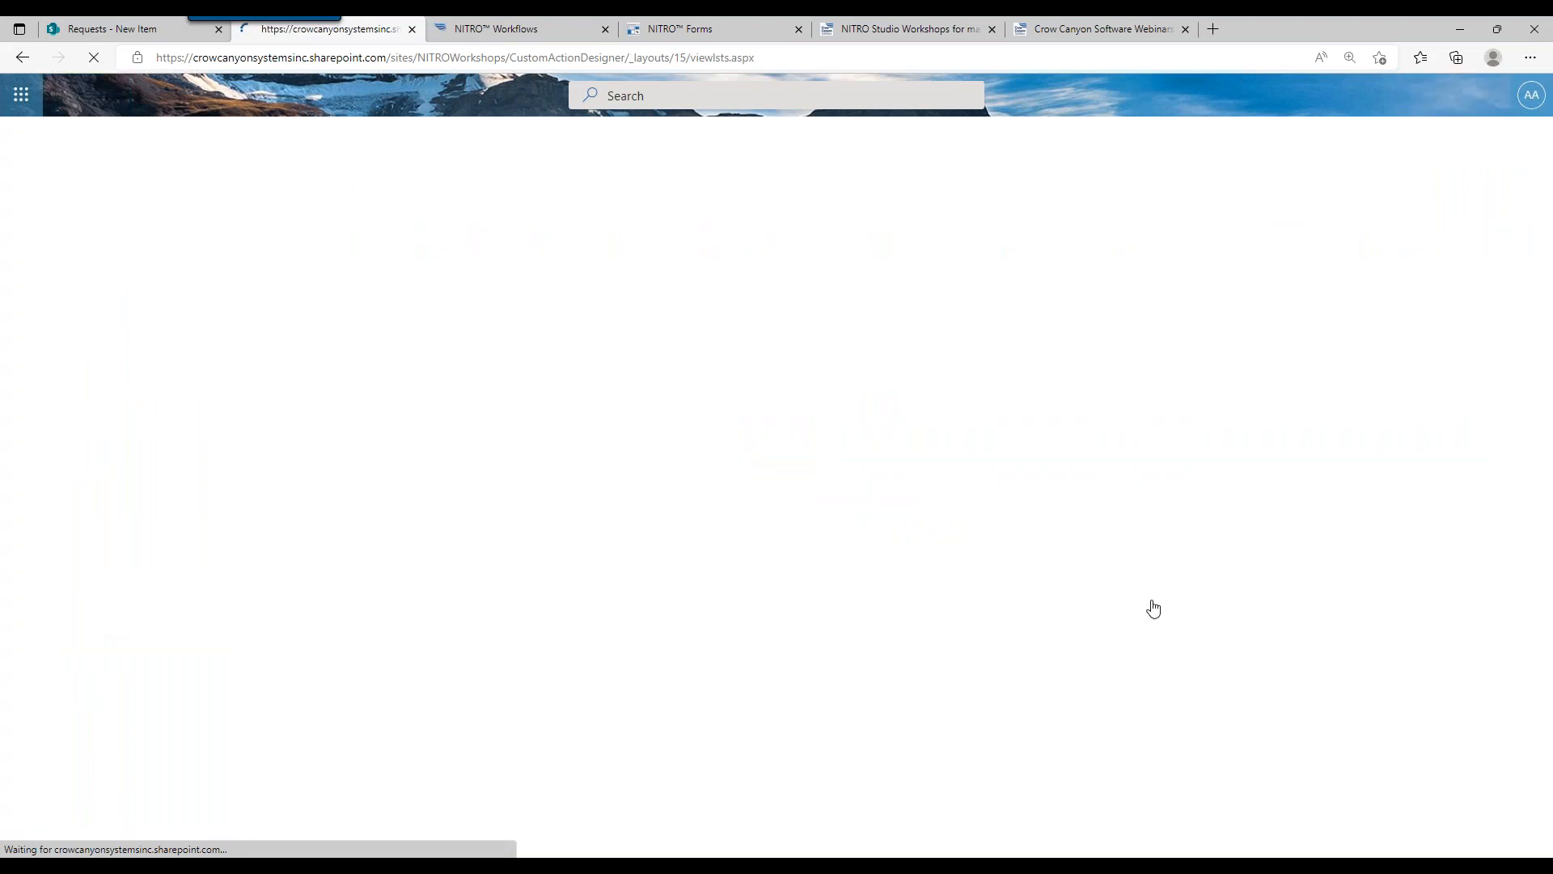
mouse_move(1548, 402)
mouse_down()
mouse_move(1541, 504)
mouse_move(1539, 425)
mouse_up()
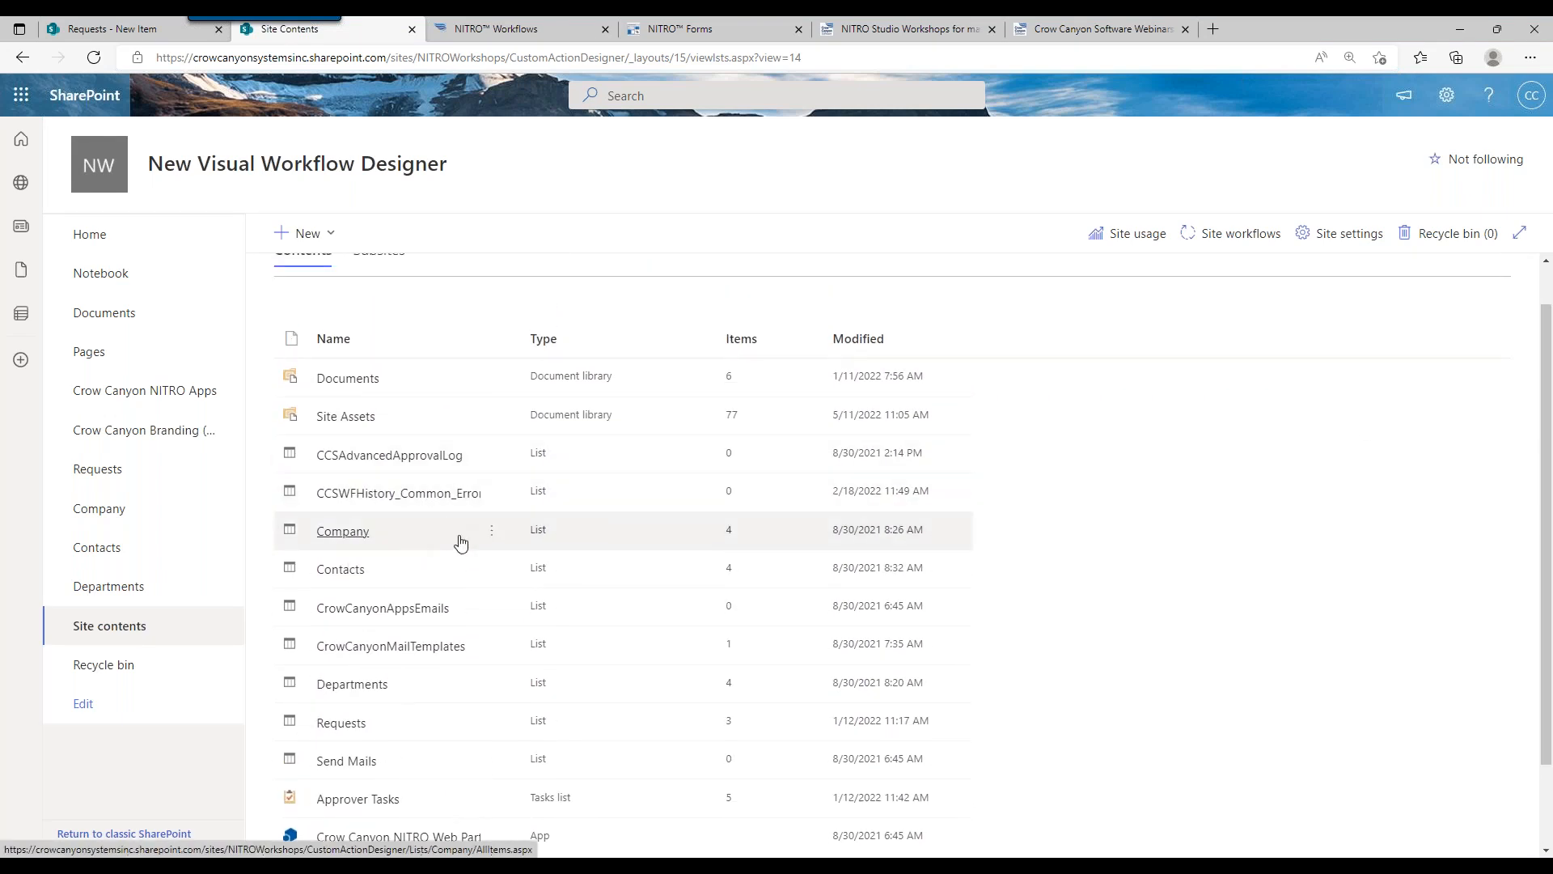
click(366, 541)
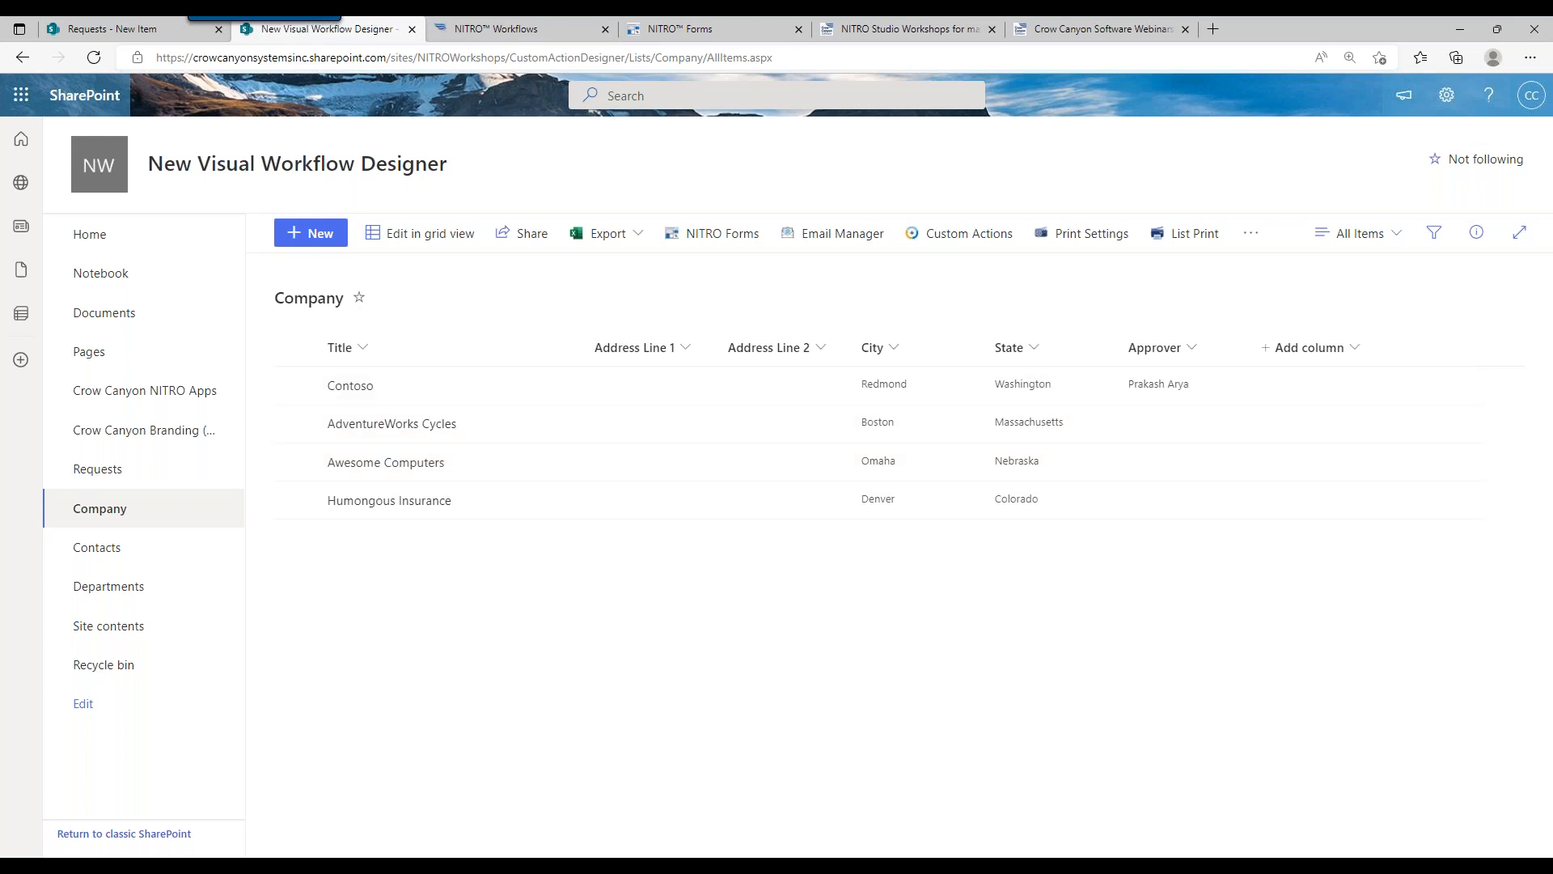
Remove the Approver column from the Requester Info tab of the Requests form and publish the NITRO form
click(661, 25)
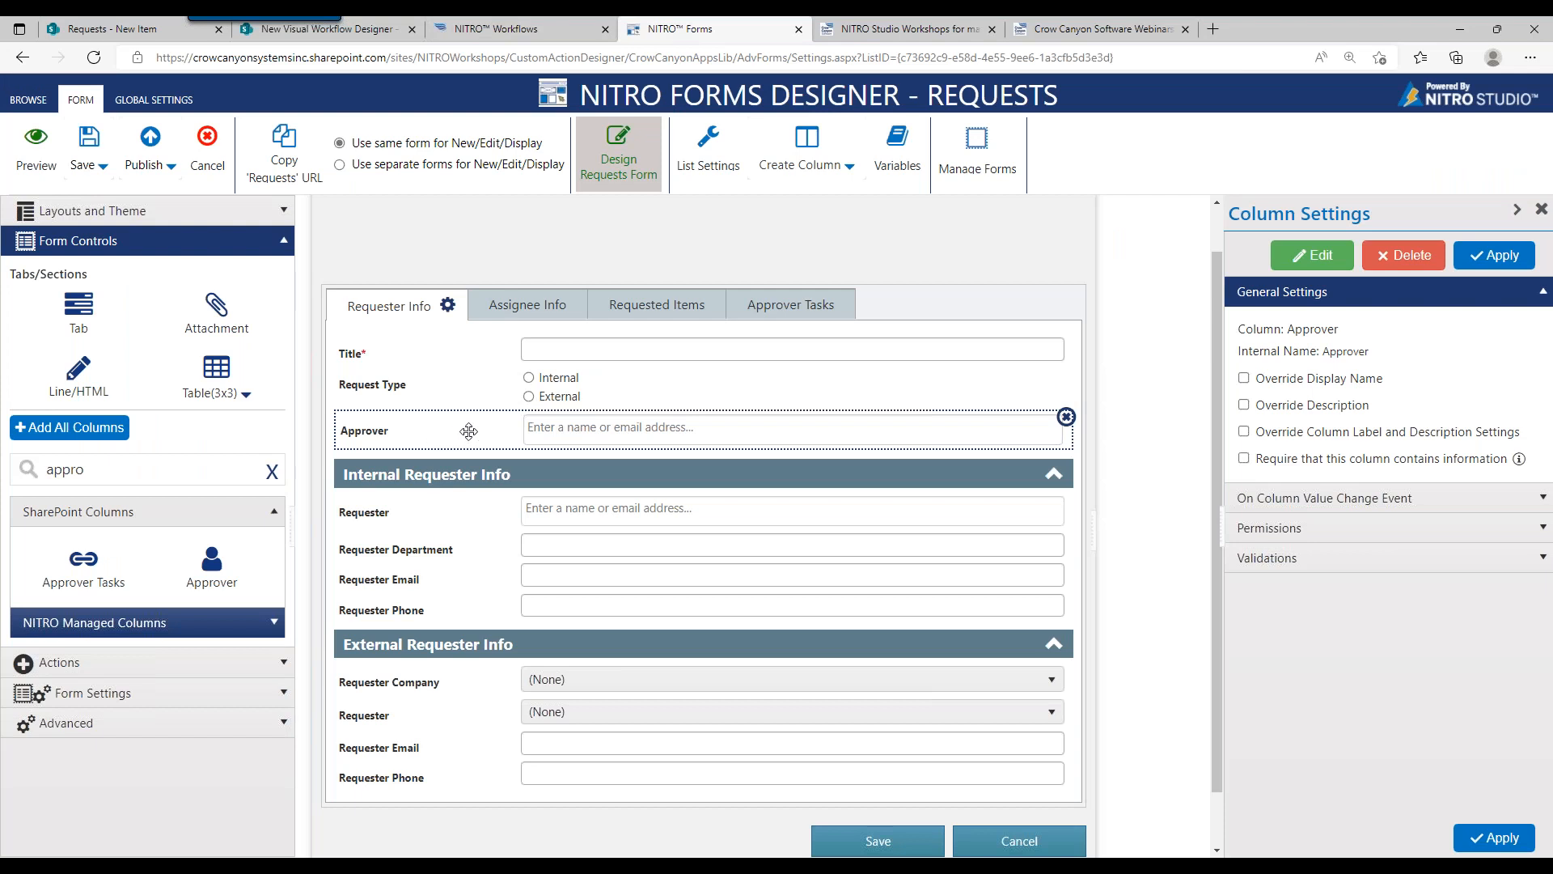
click(1066, 417)
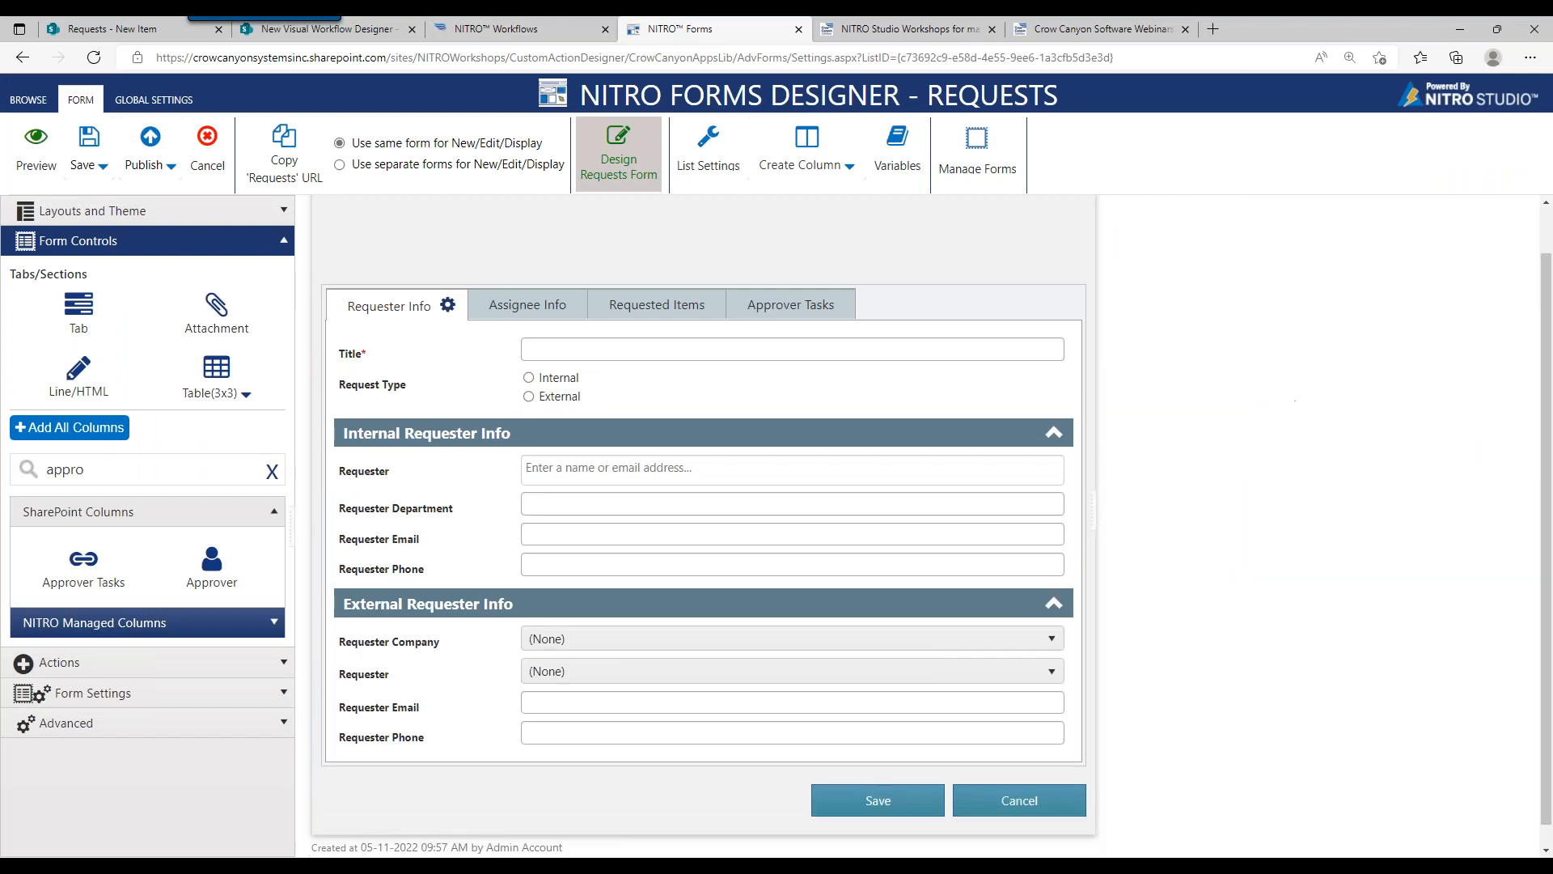
click(168, 165)
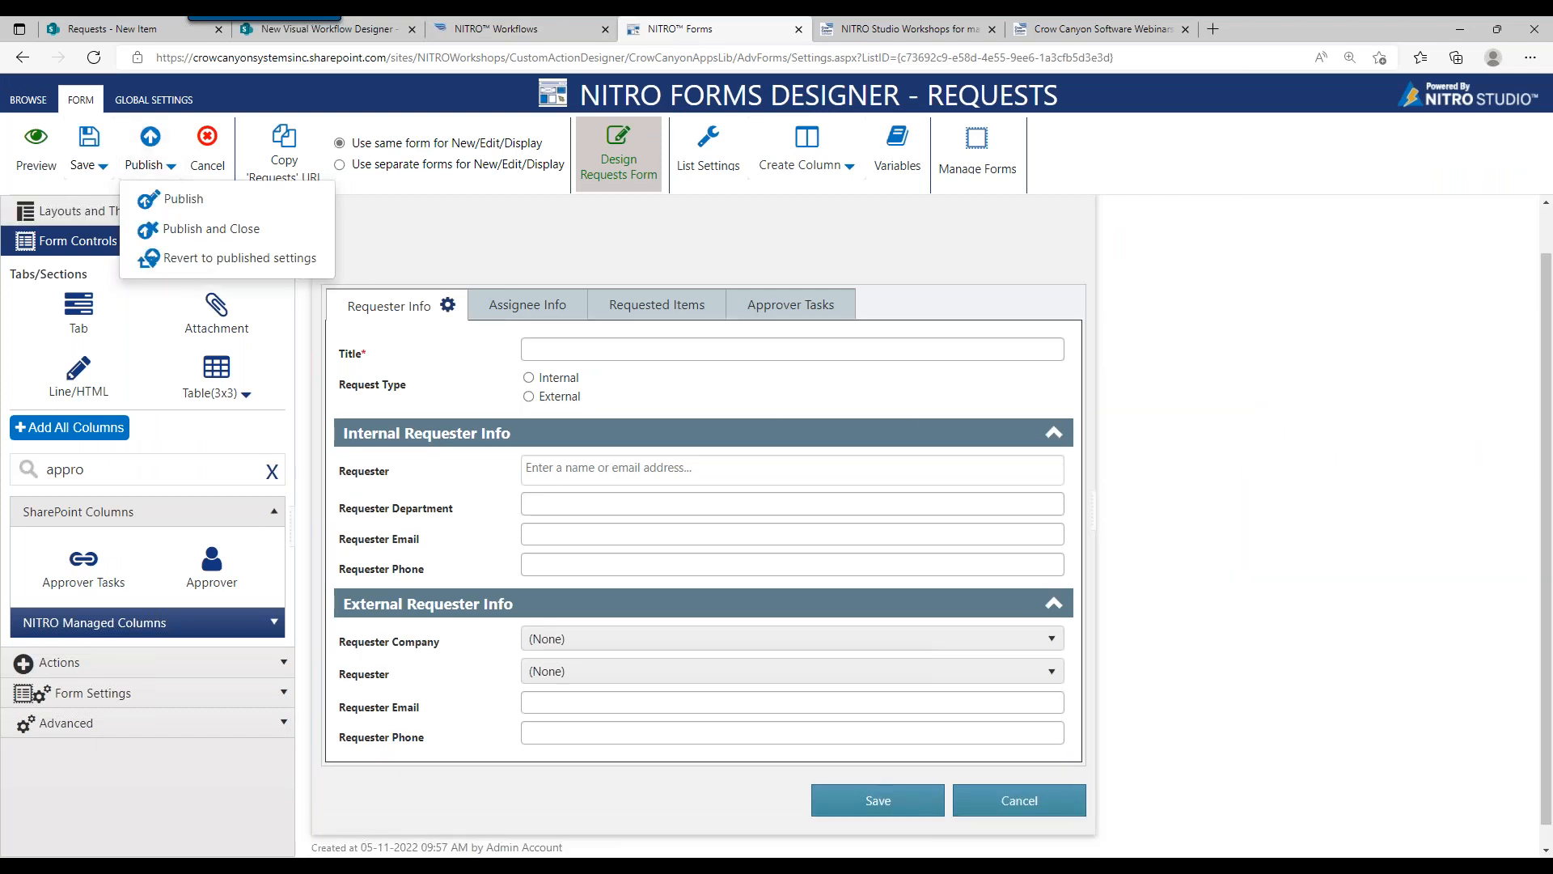
click(226, 200)
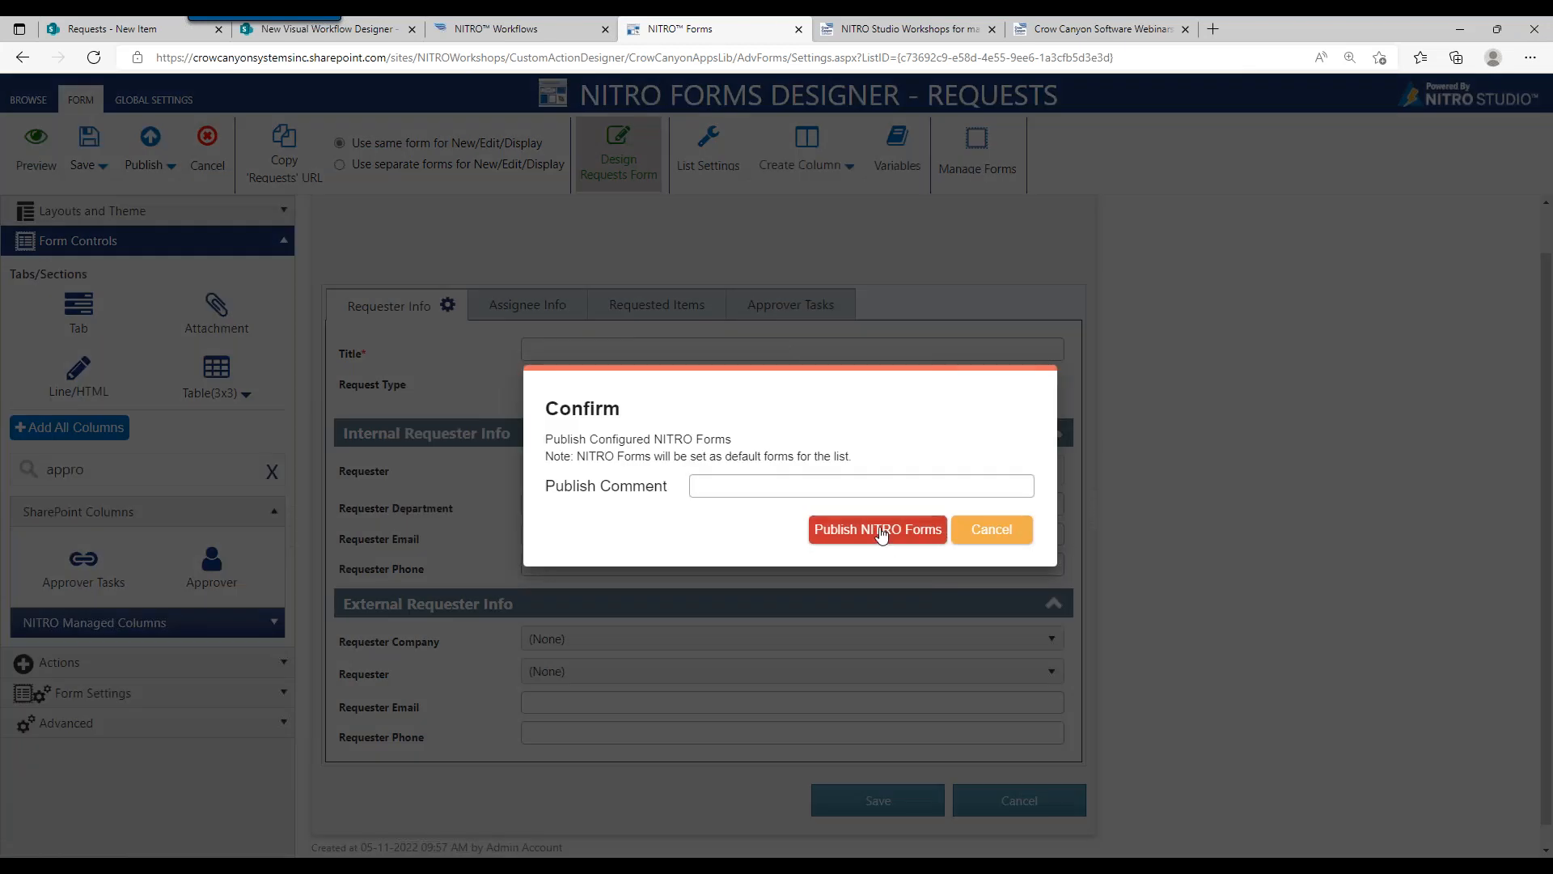
click(882, 530)
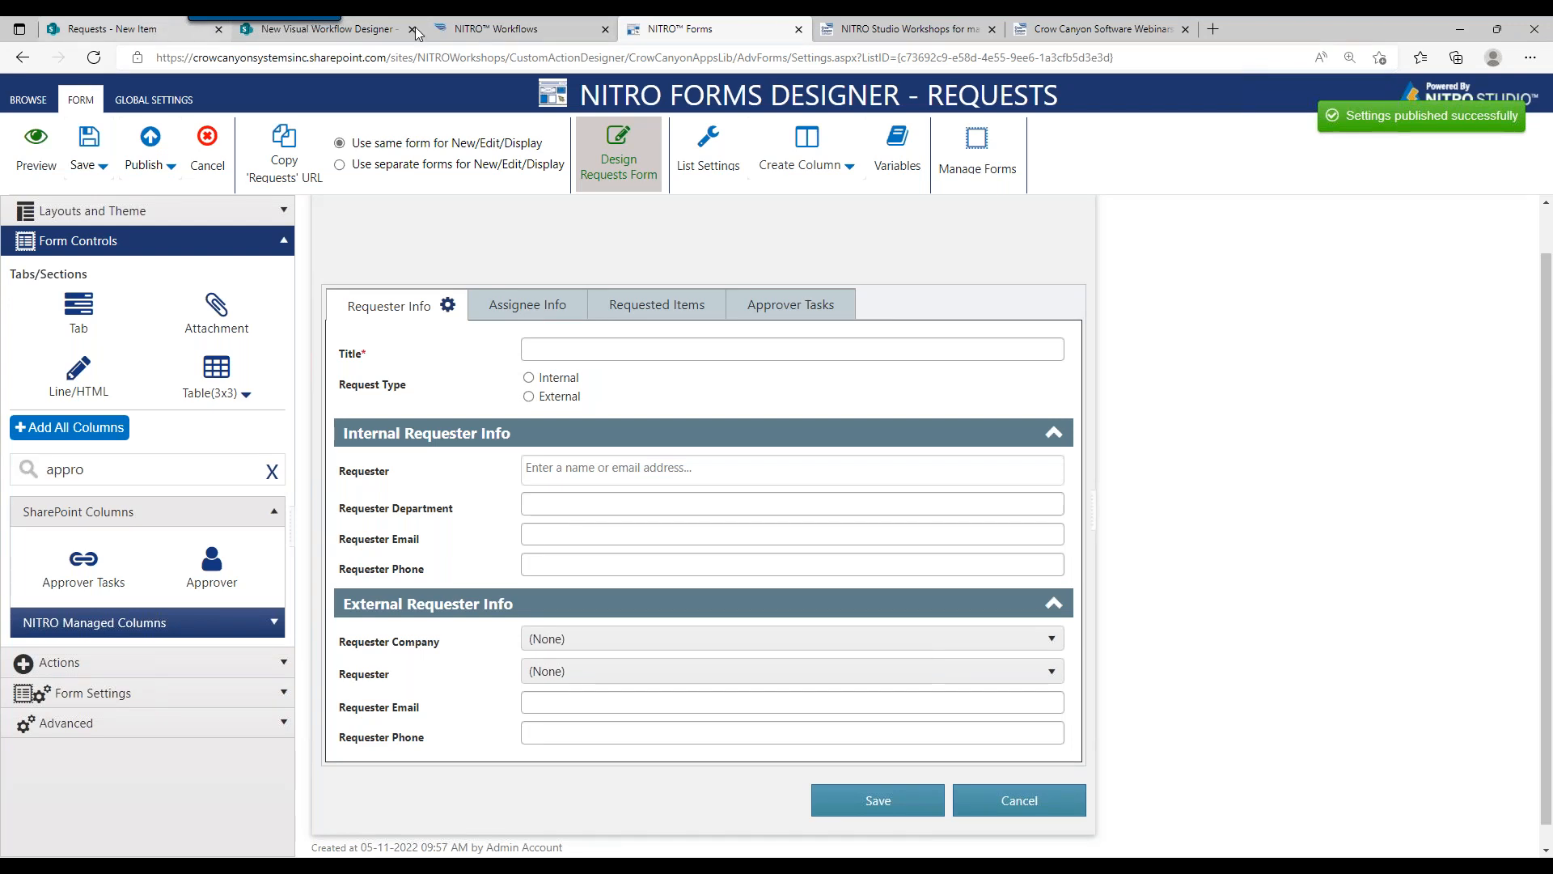
Return to the Requests workflow and move Add Approver Task and End further down to make room below Start
click(497, 30)
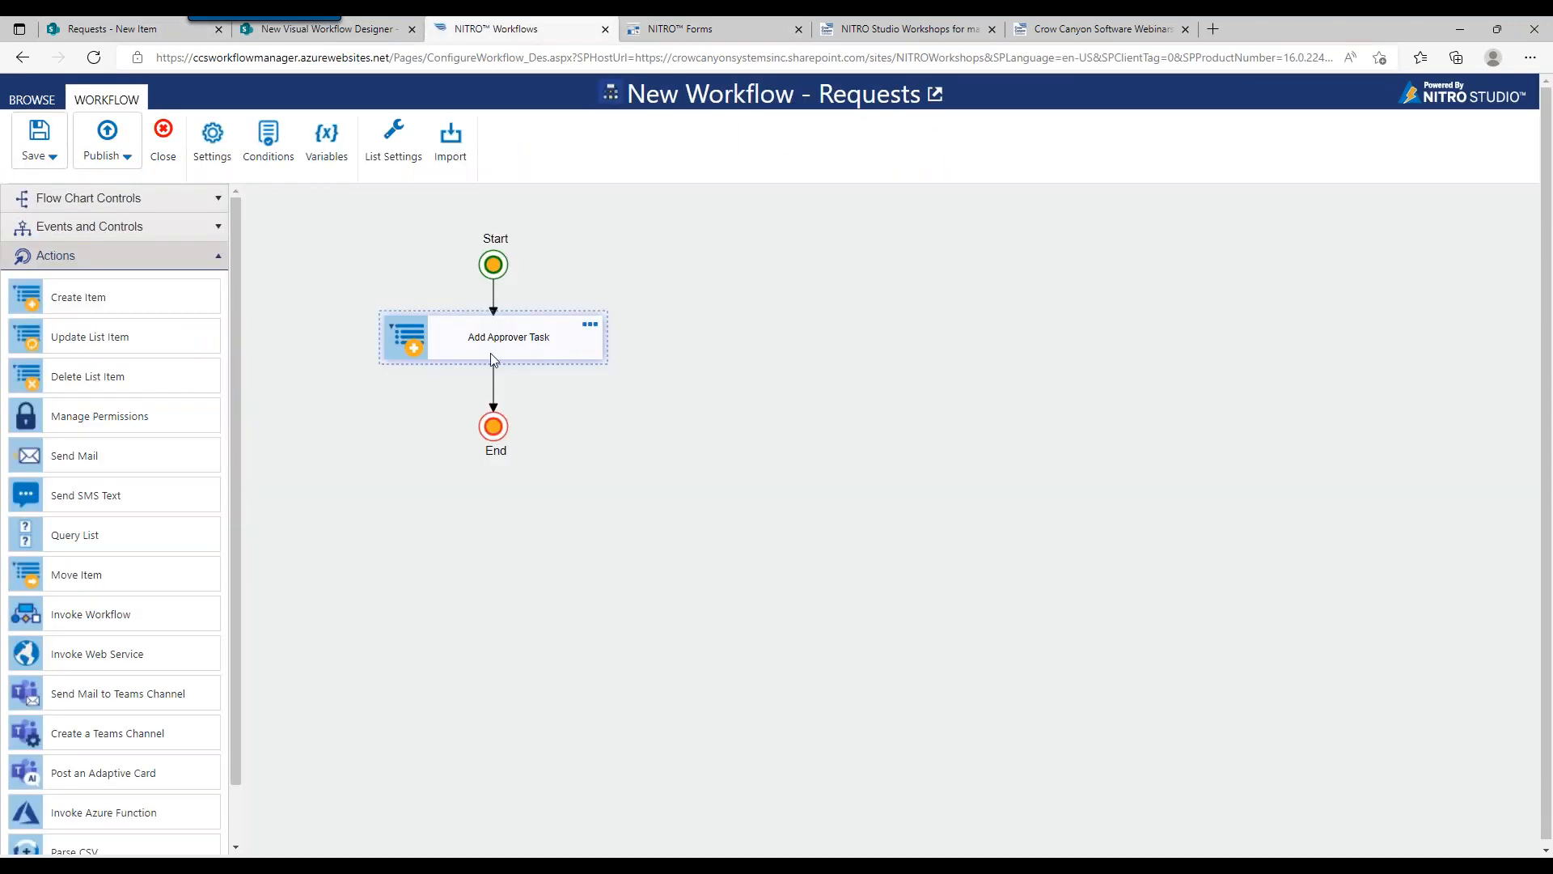
drag(495, 348, 495, 372)
drag(494, 426, 495, 516)
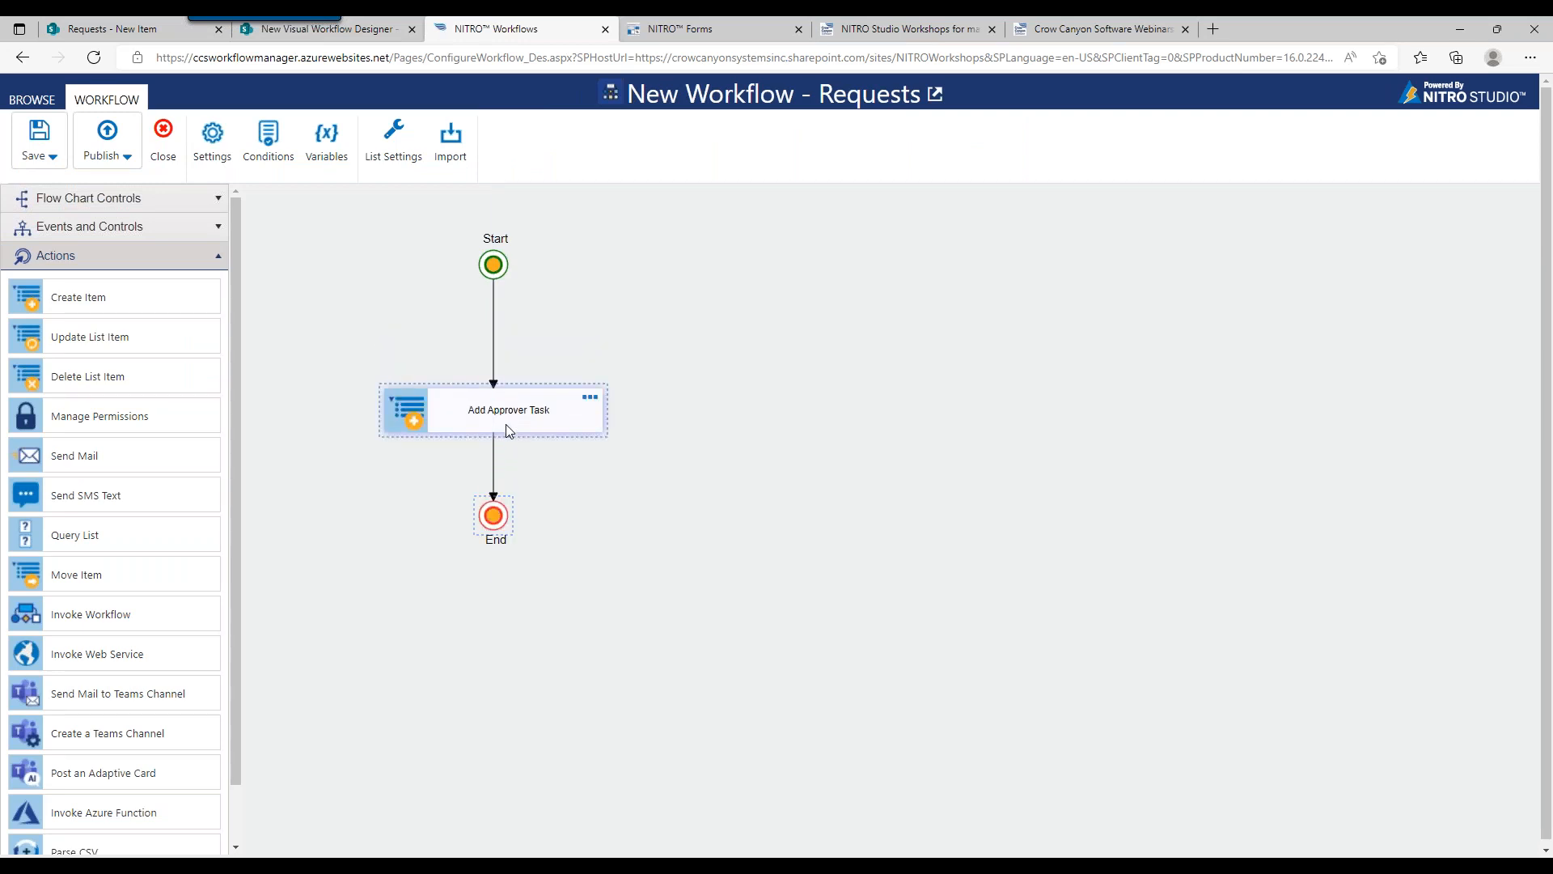
drag(506, 414, 506, 439)
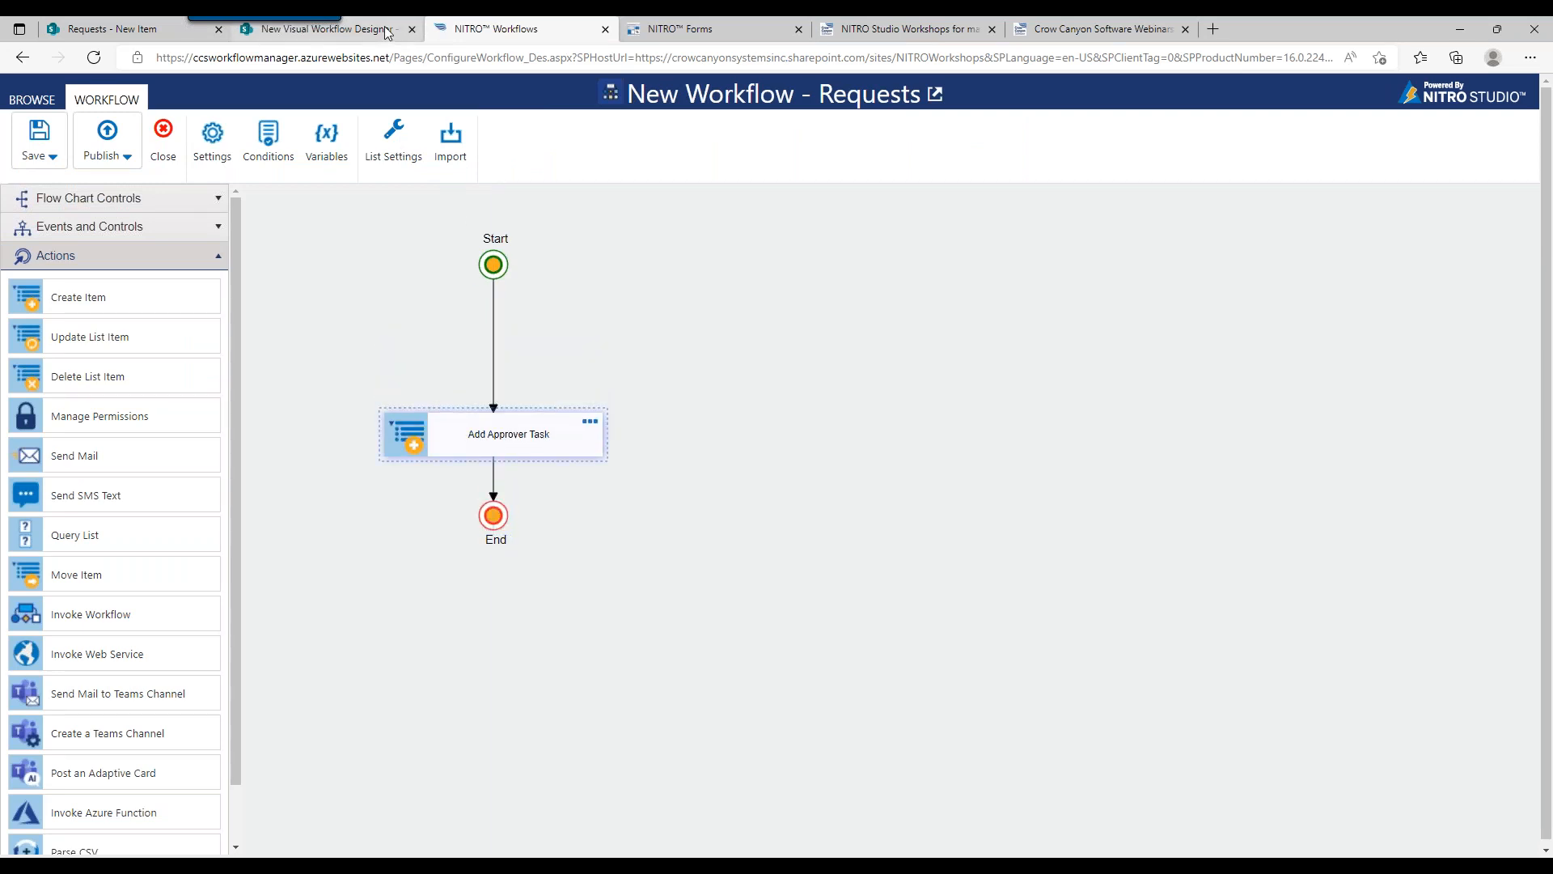
Check the Company list once more, and insert a gateway between Start and Add Approver Task in the workflow
click(387, 32)
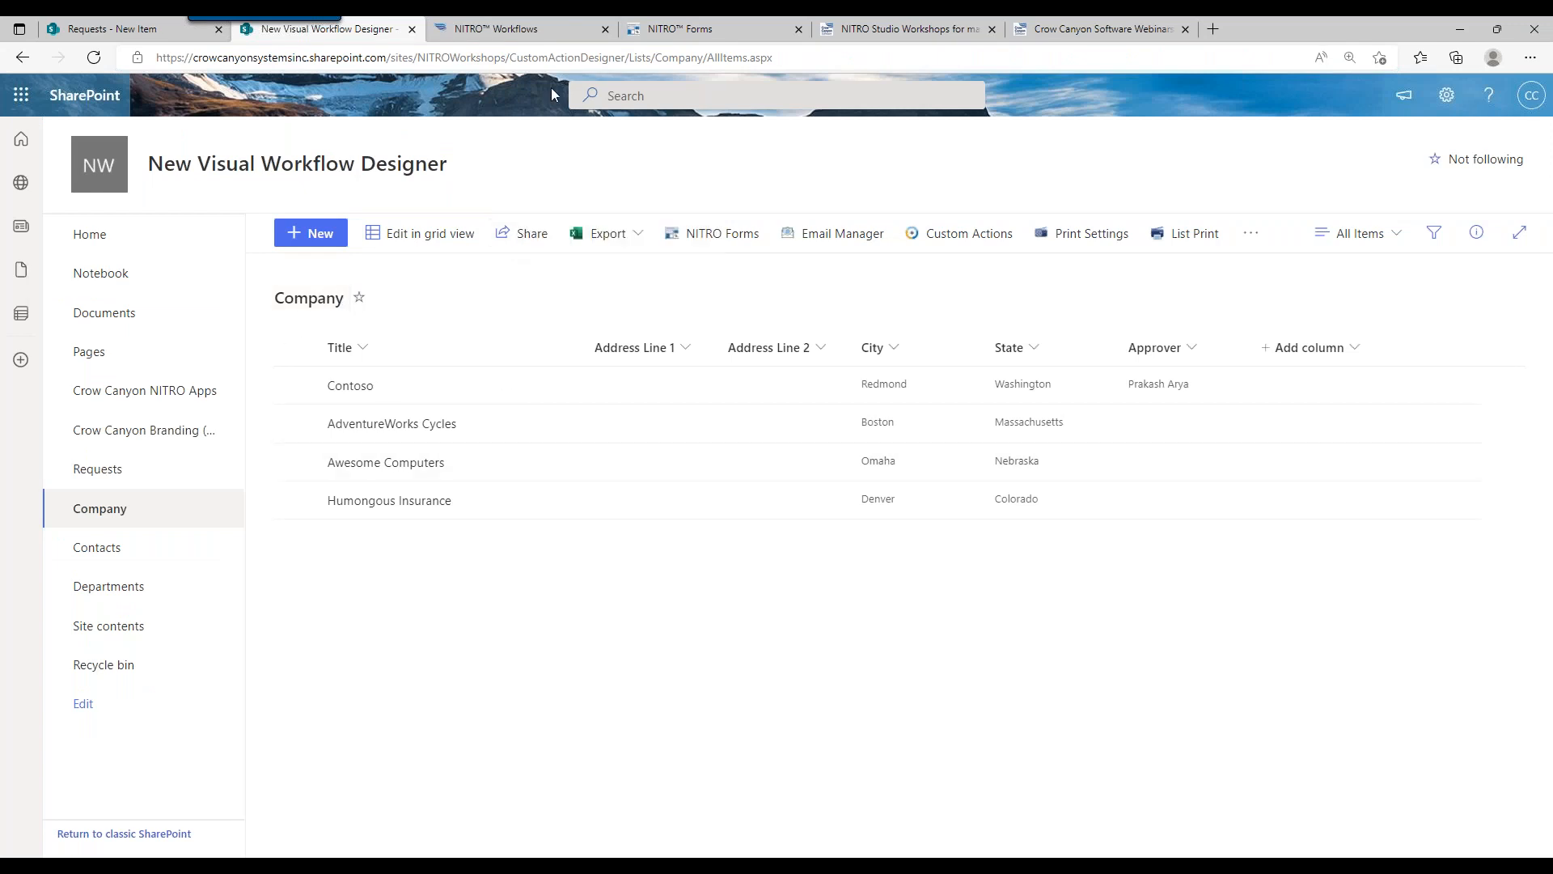
click(548, 26)
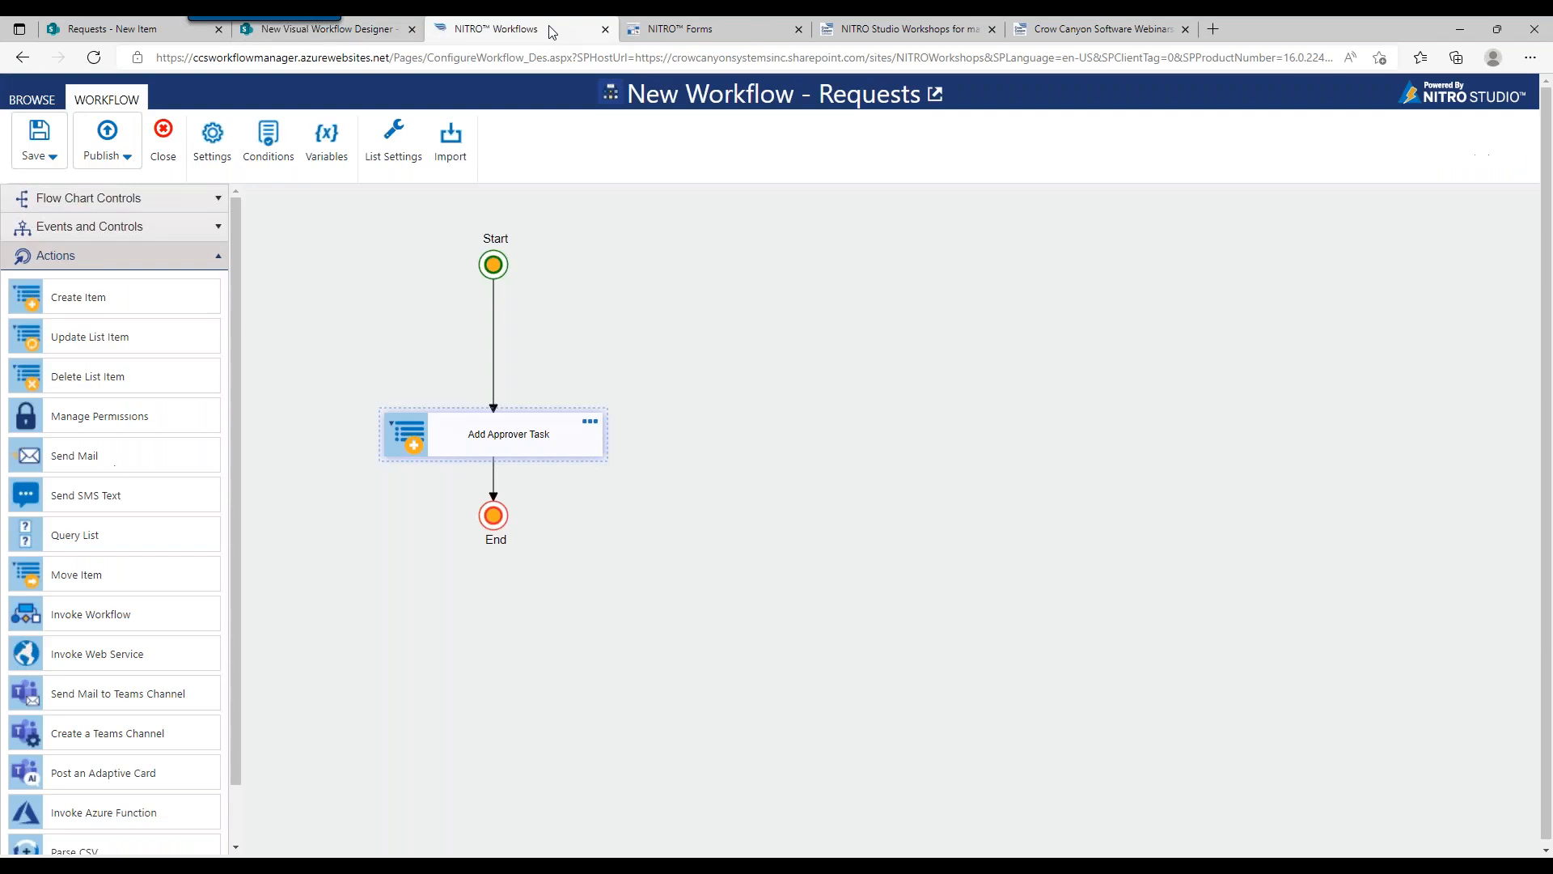
click(122, 226)
drag(104, 364, 493, 327)
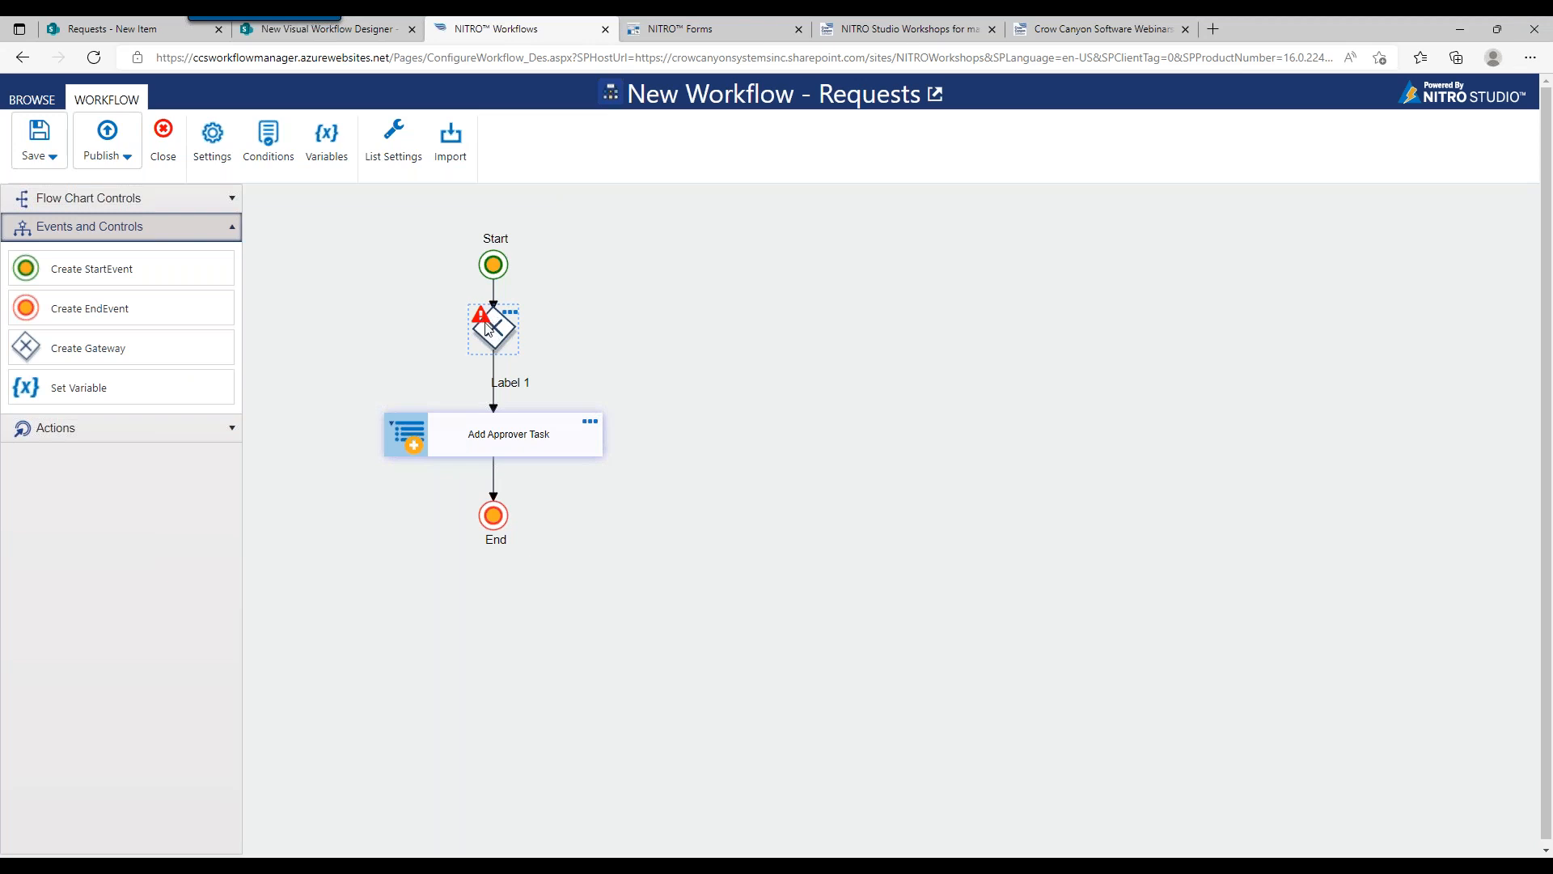
mouse_move(483, 326)
Add two Query List actions to the workflow, one on each side of the gateway
click(166, 444)
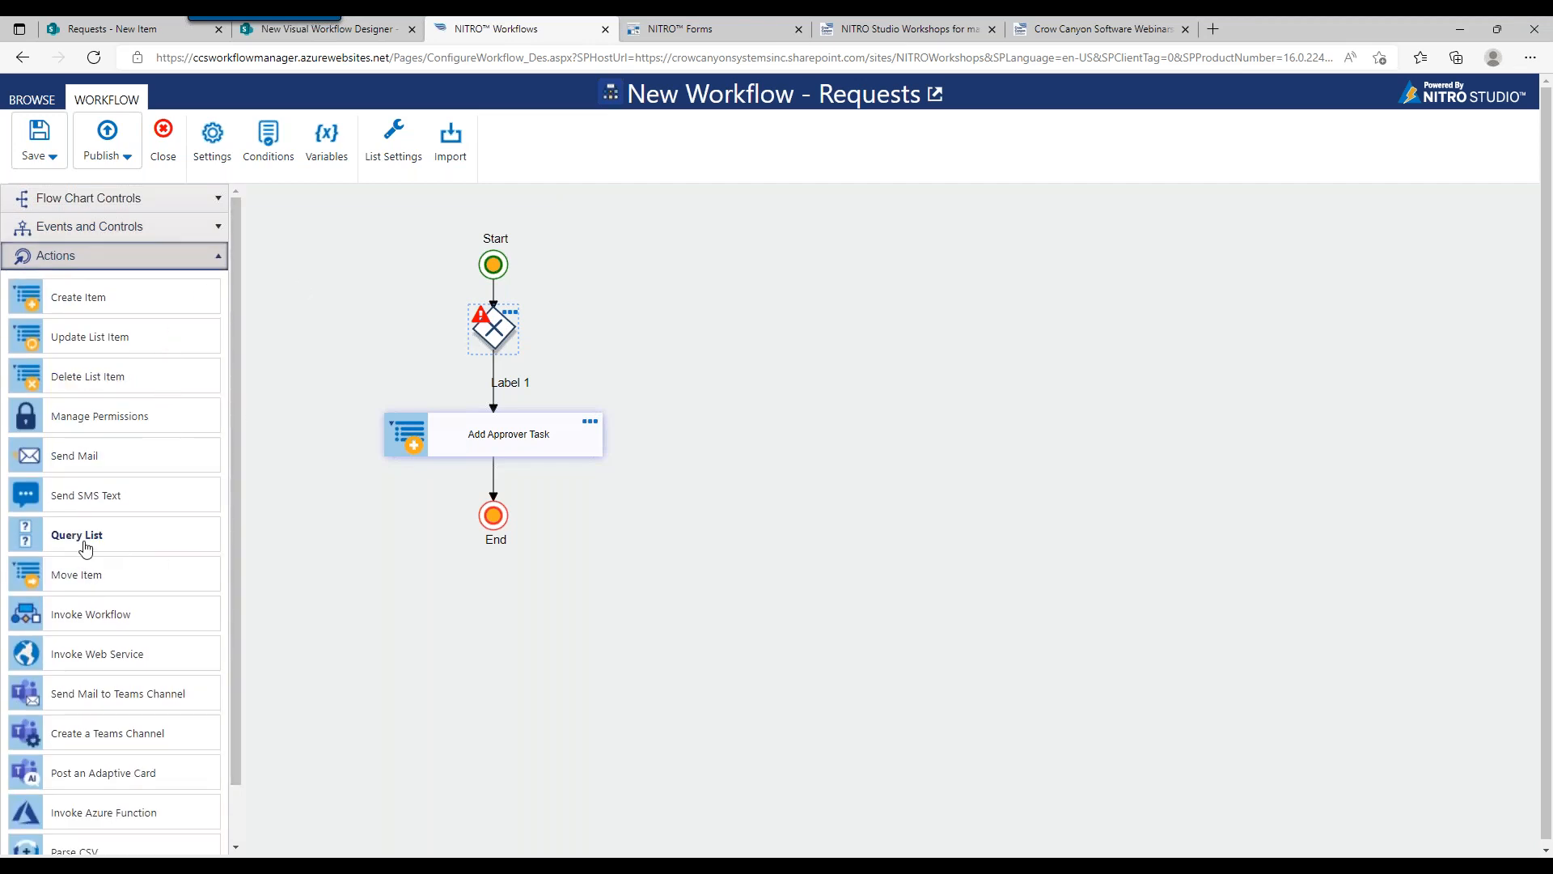
drag(86, 547, 736, 335)
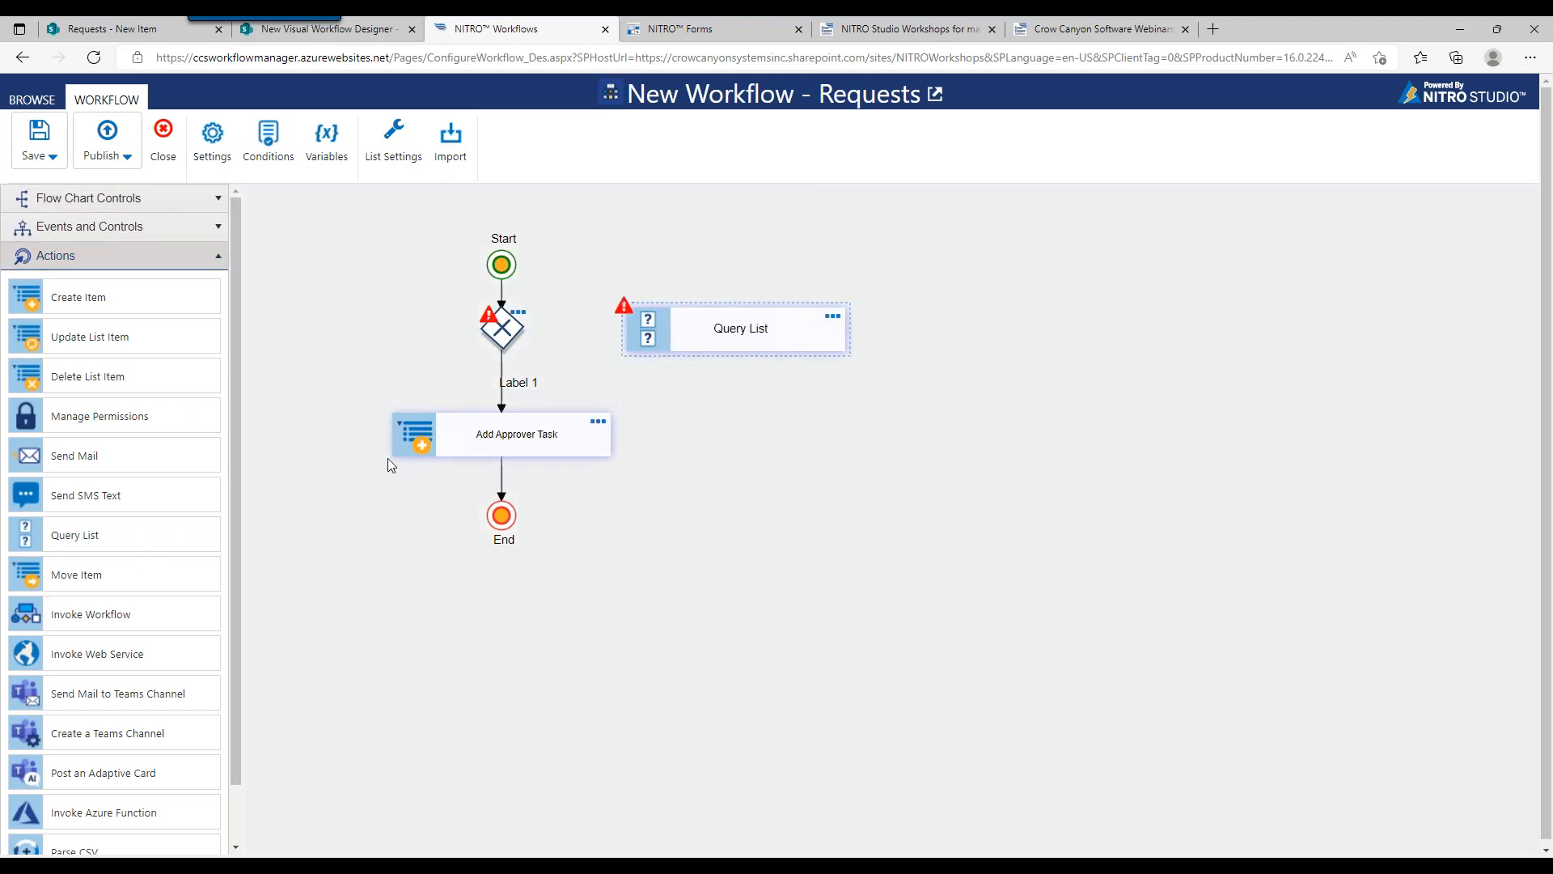
drag(118, 544, 356, 325)
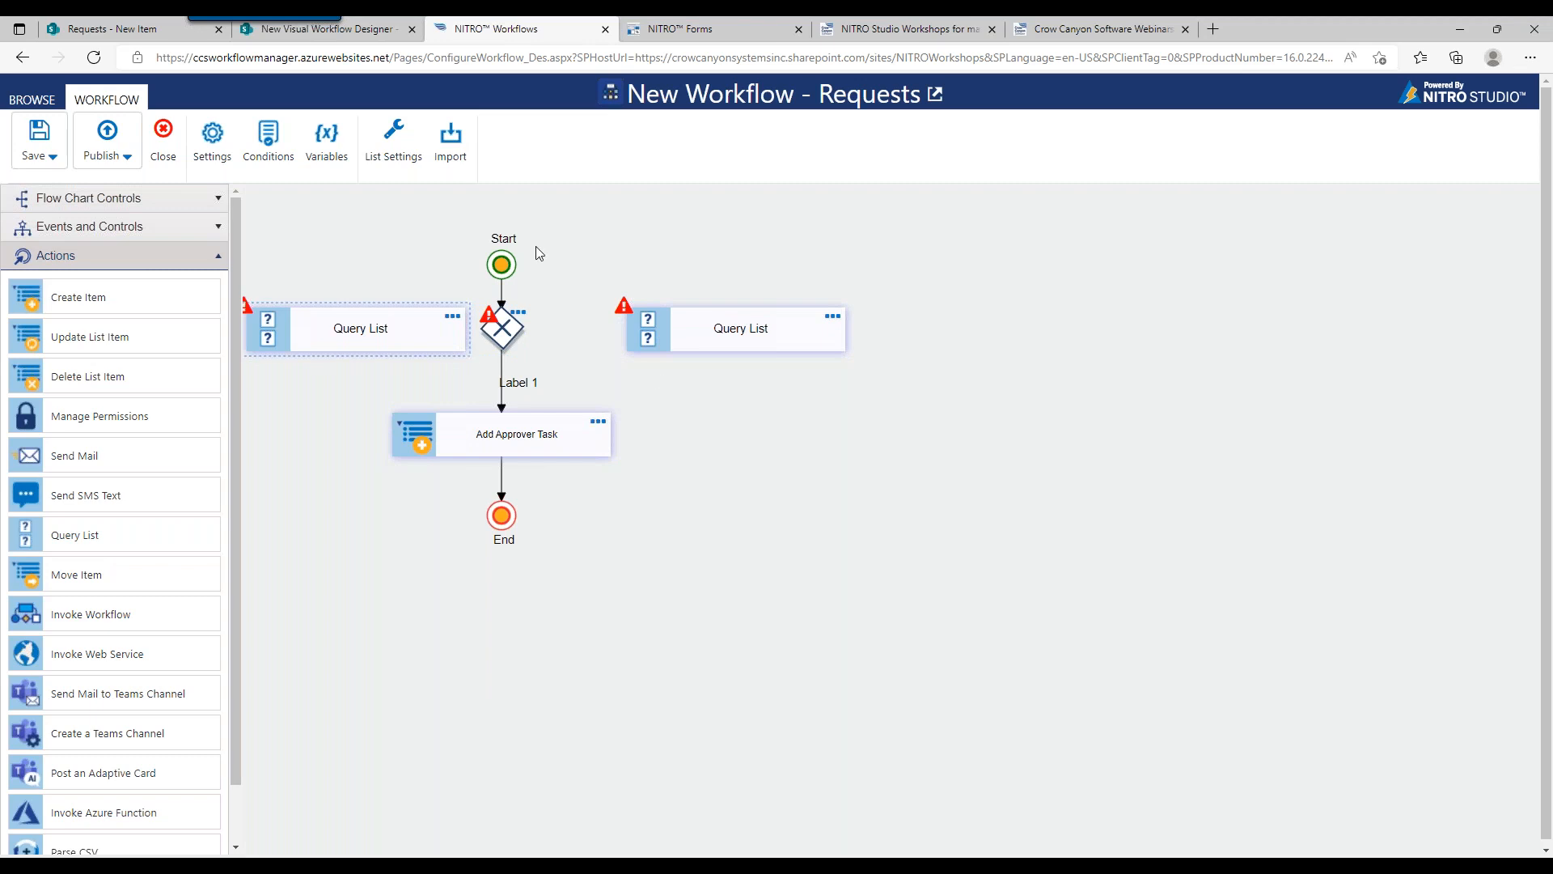
drag(454, 320, 442, 322)
drag(783, 341, 751, 341)
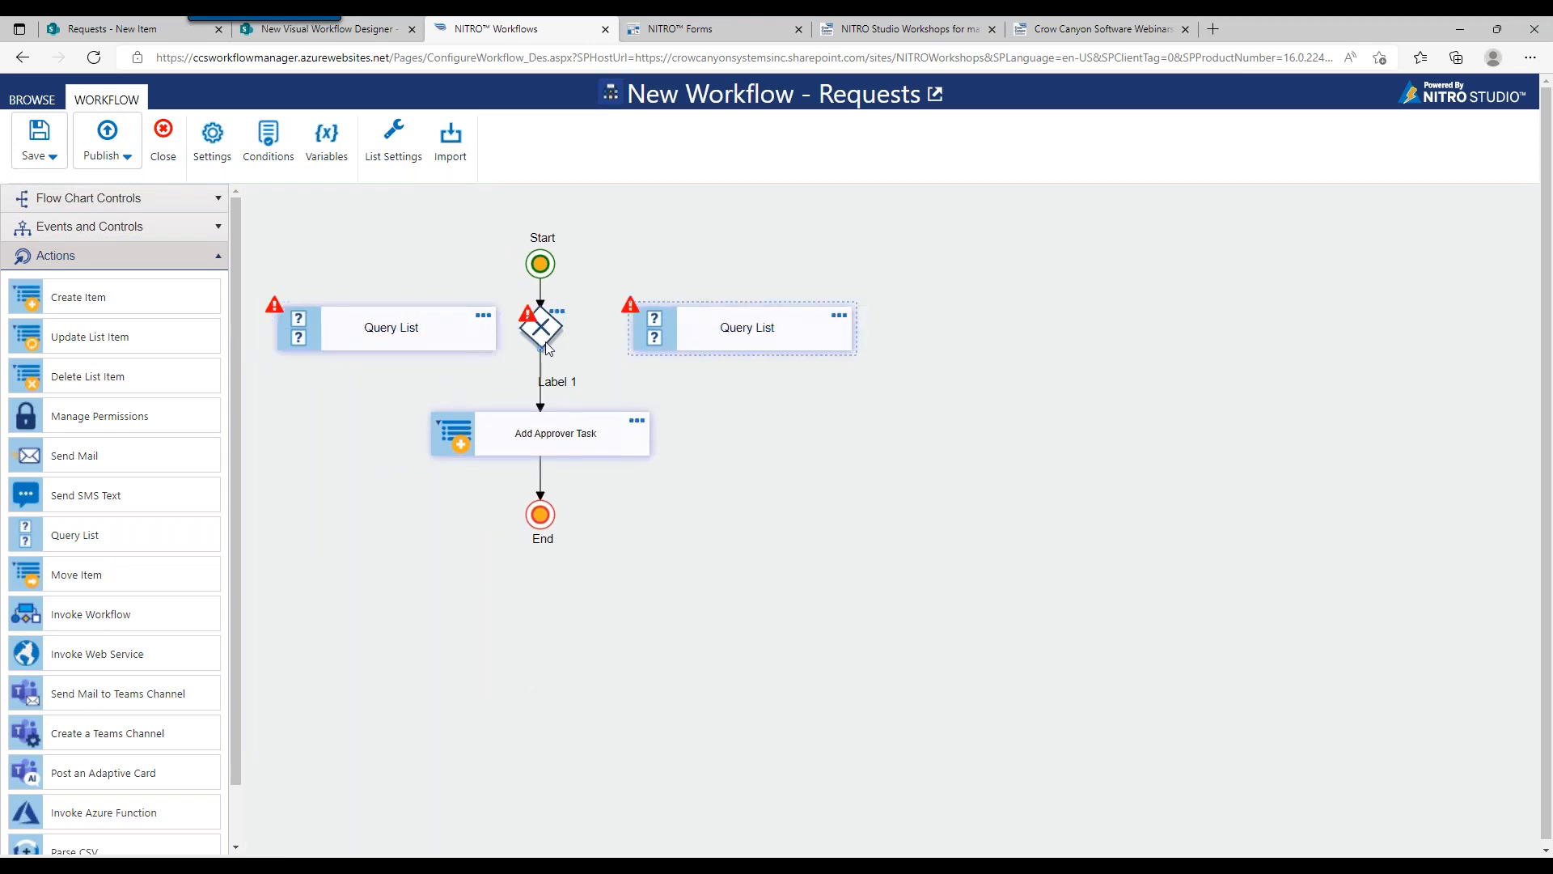
Delete the connection from the gateway to Add Approver Task and realign Start and the gateway between the two Query List actions
click(543, 376)
click(563, 360)
drag(738, 267, 796, 256)
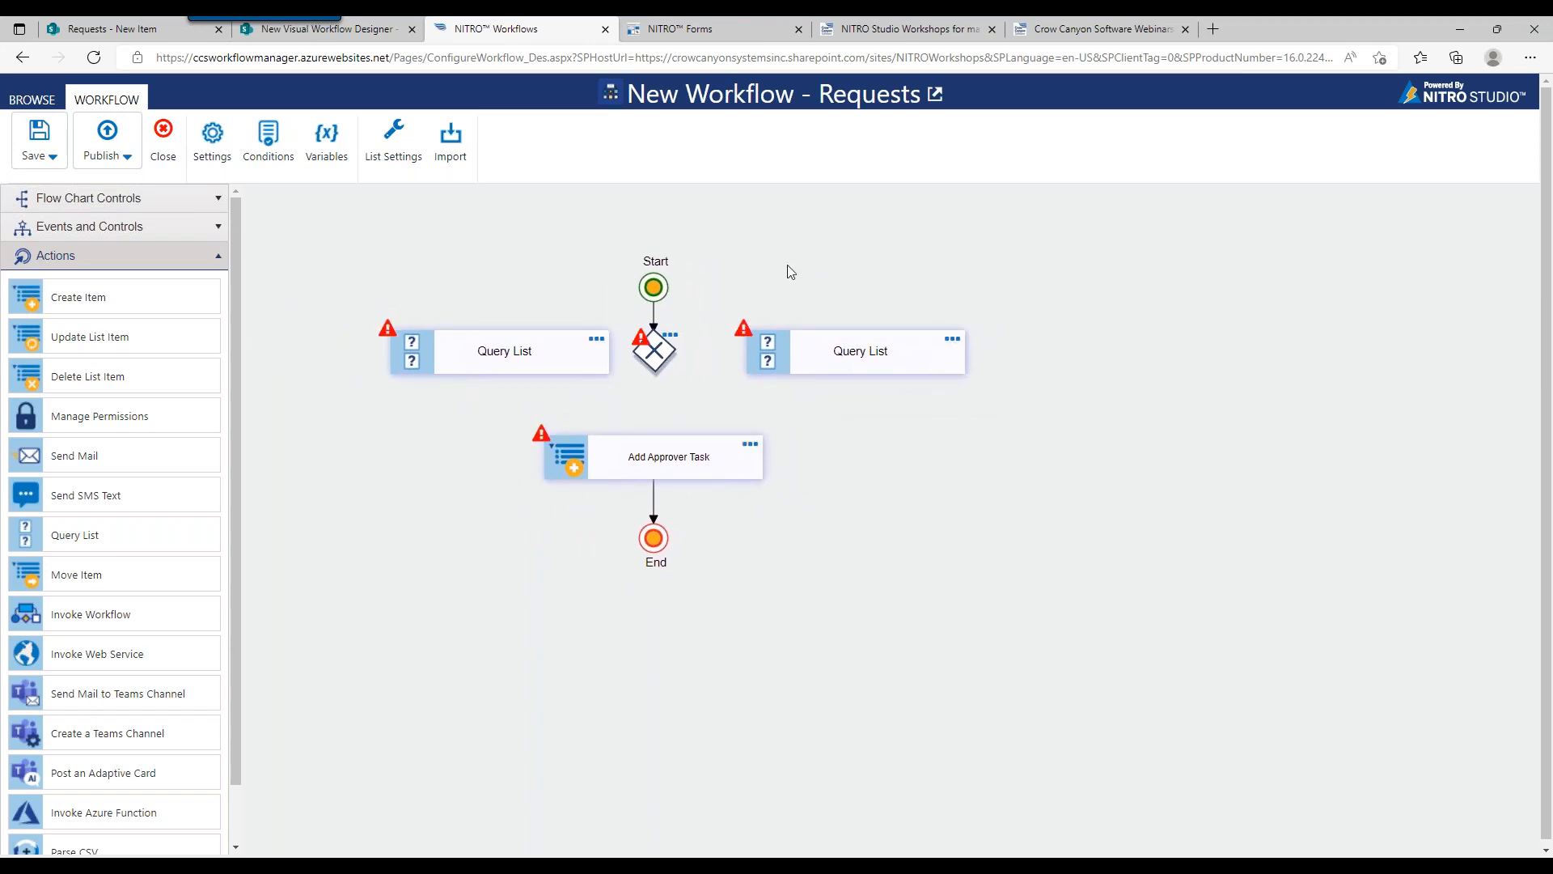
drag(652, 354, 660, 353)
drag(659, 295, 667, 295)
drag(576, 358, 569, 359)
Connect the gateway to each of the two Query List actions
click(659, 360)
click(671, 355)
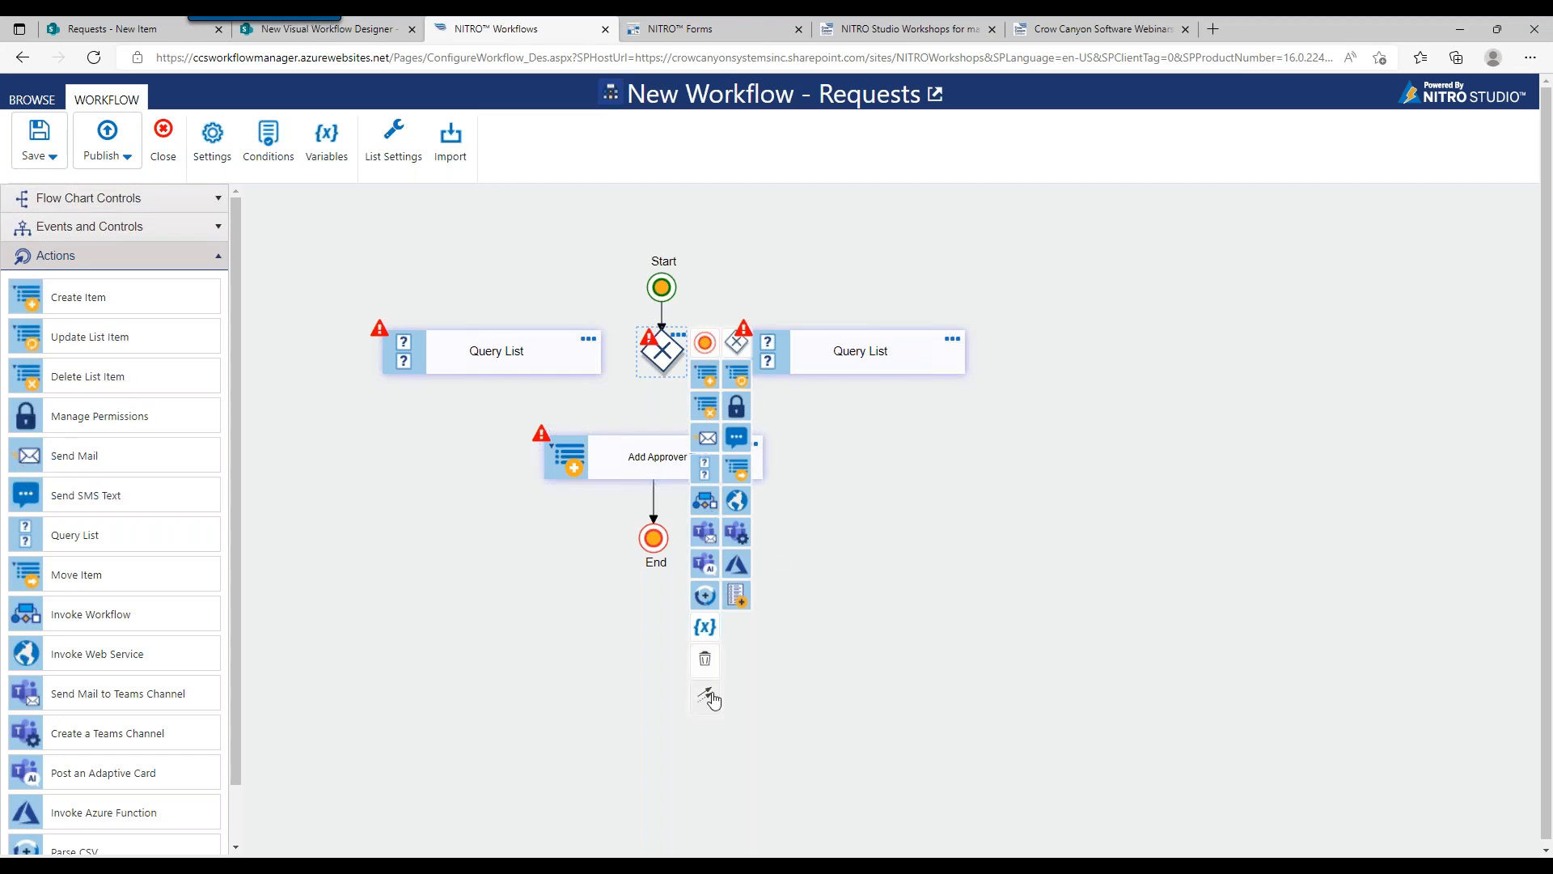
drag(712, 701, 746, 356)
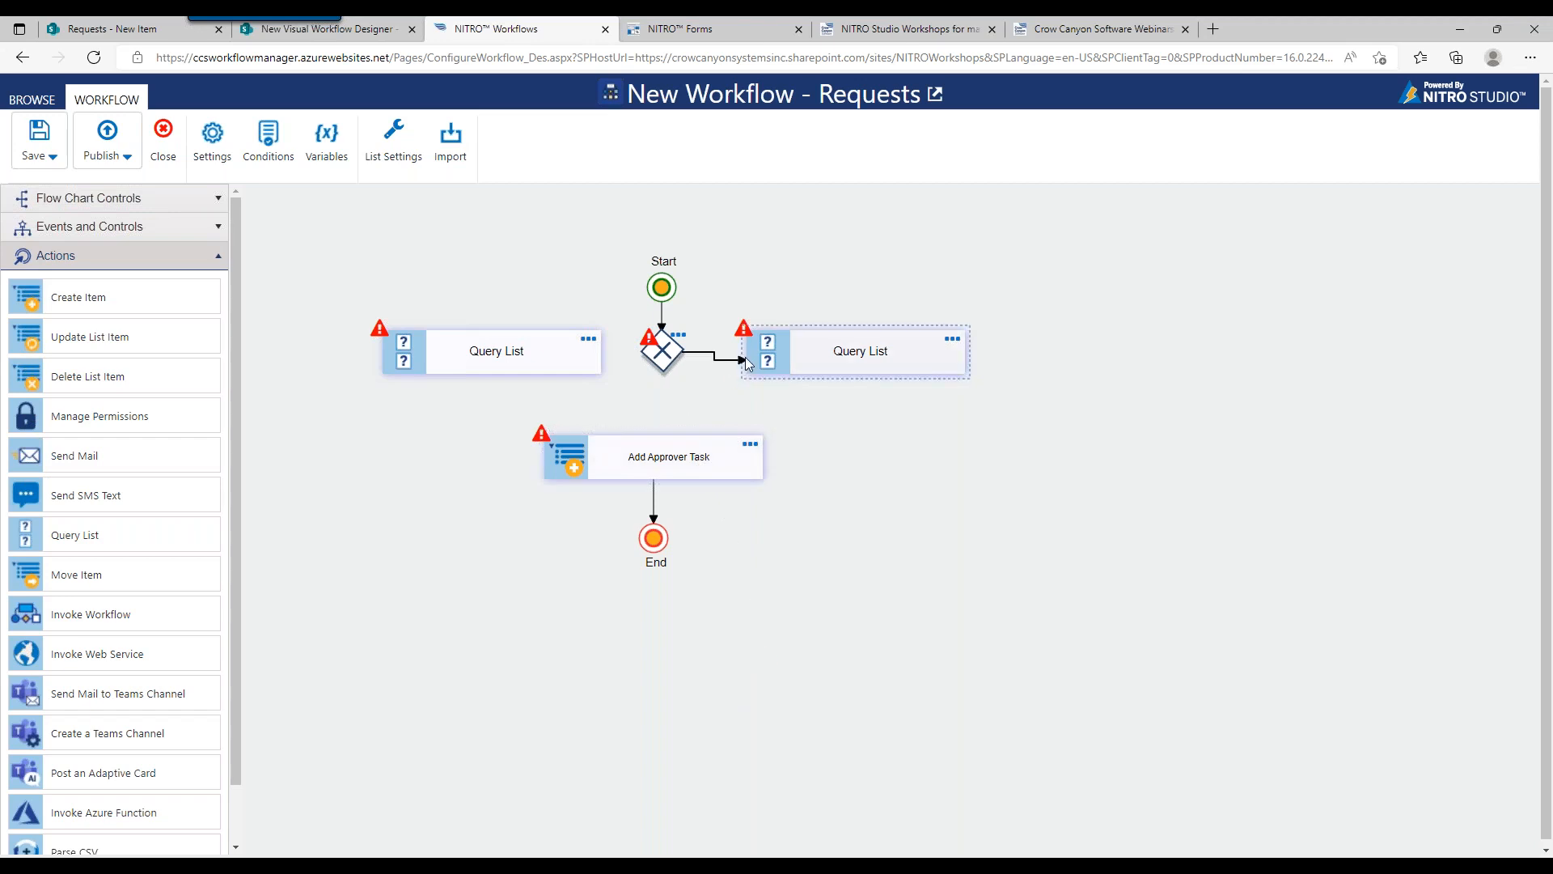
click(667, 358)
drag(710, 695, 591, 354)
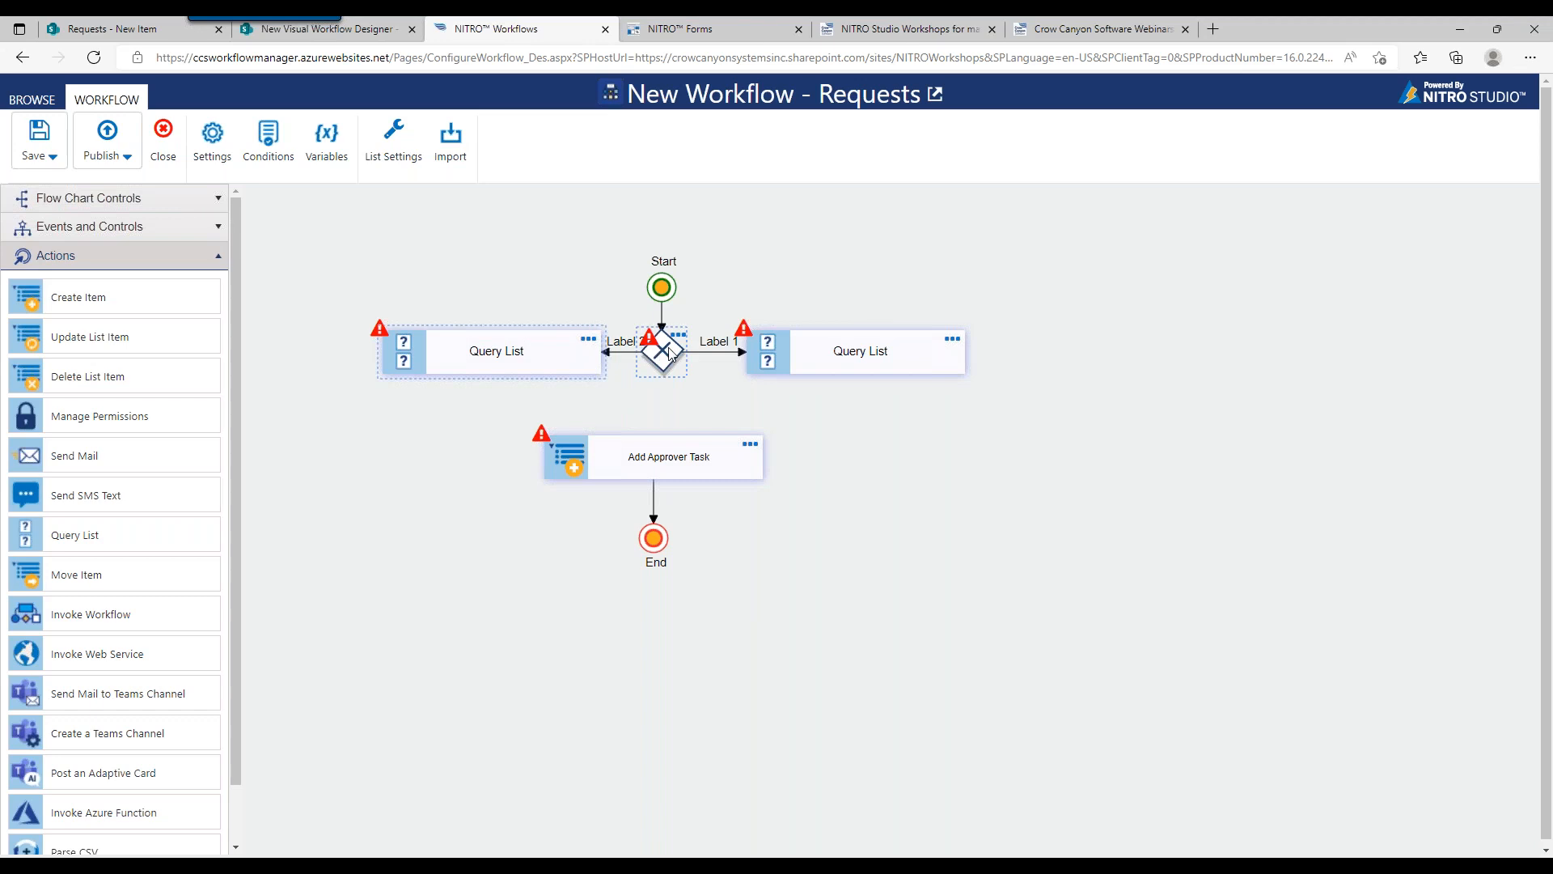
Label the gateway's left connection Internal and its right connection External
double_click(624, 349)
drag(653, 341, 599, 340)
text(INt)
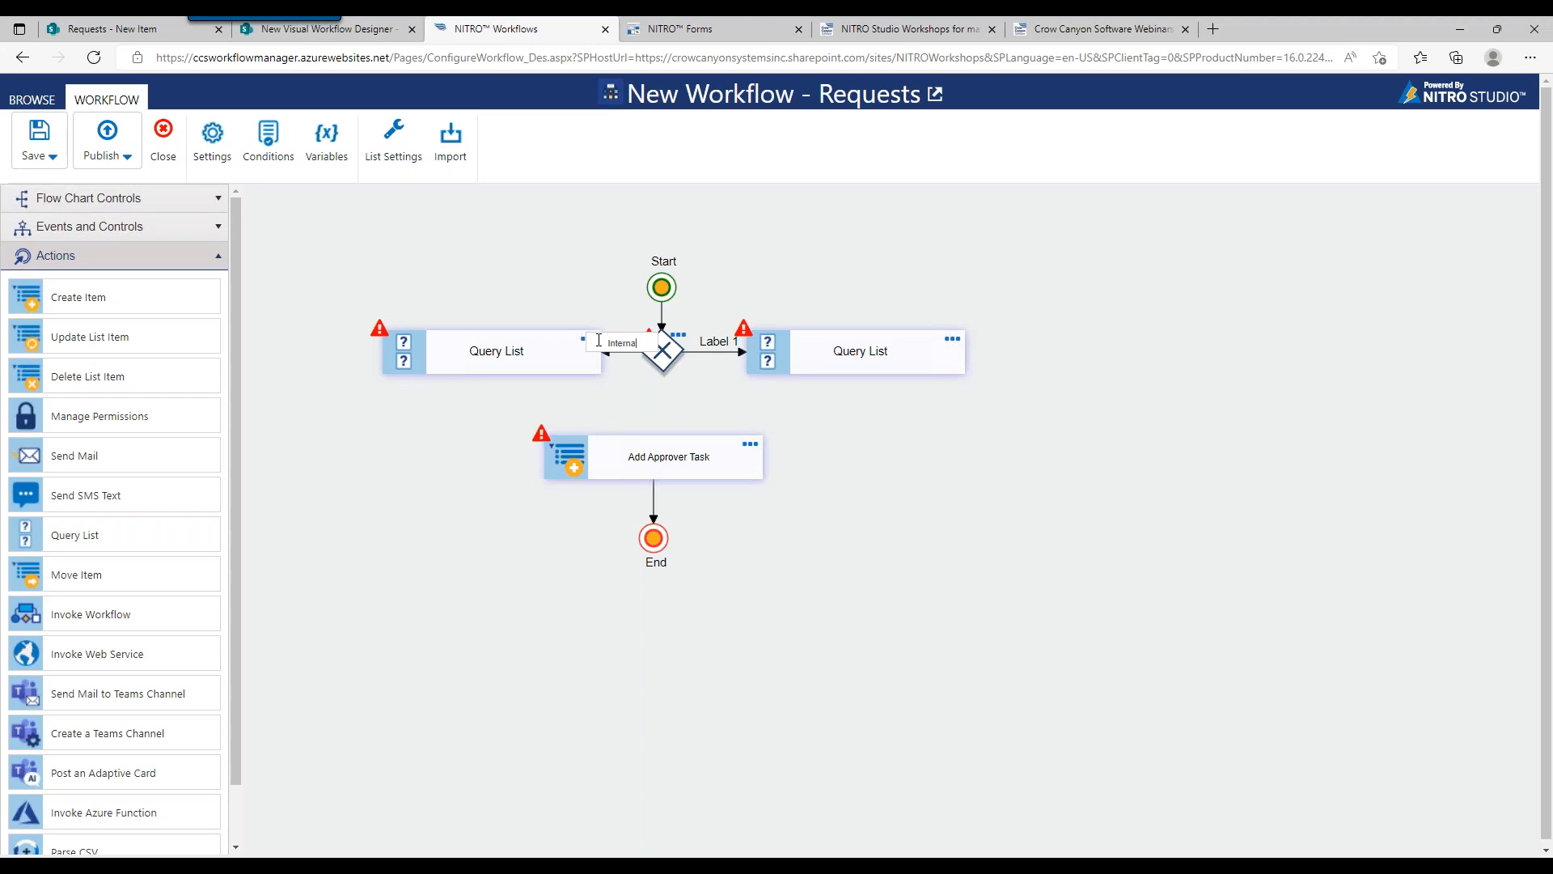
double_click(715, 342)
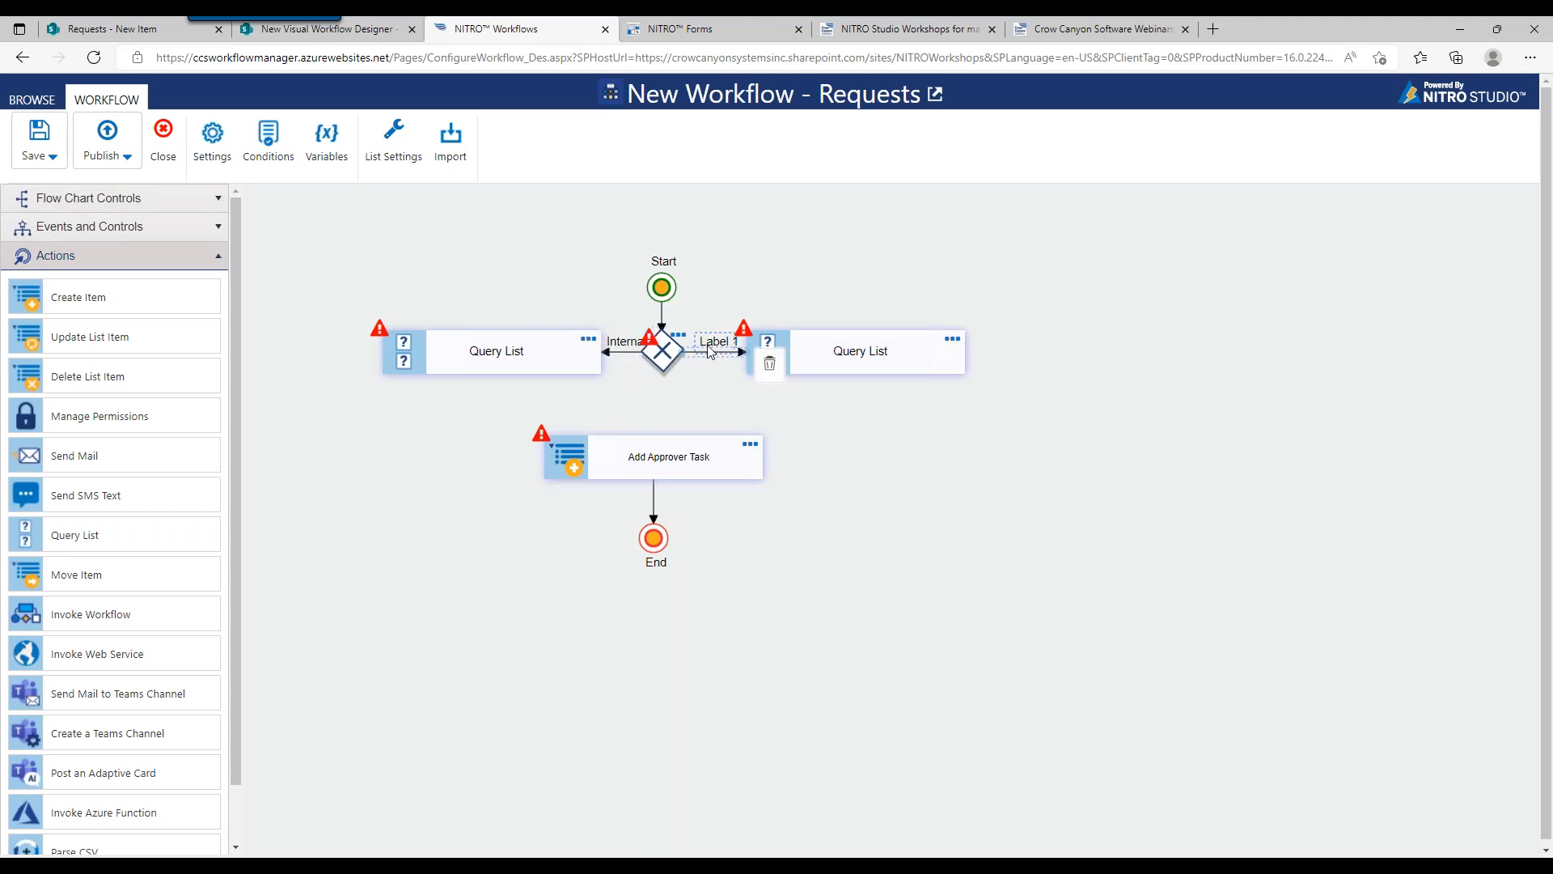
drag(730, 342, 697, 342)
text(External)
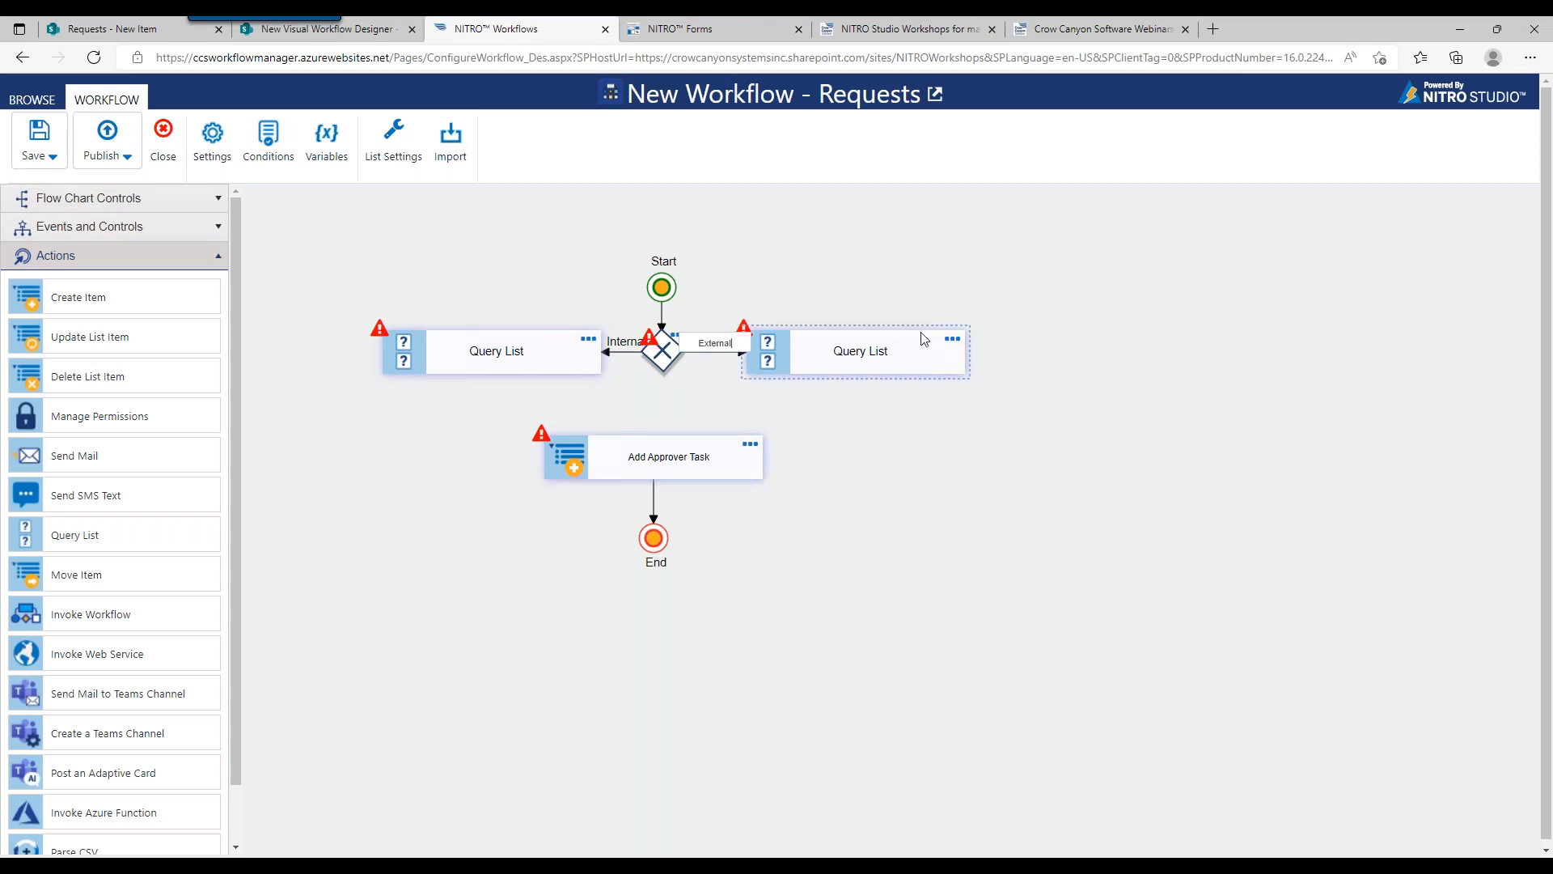
click(882, 289)
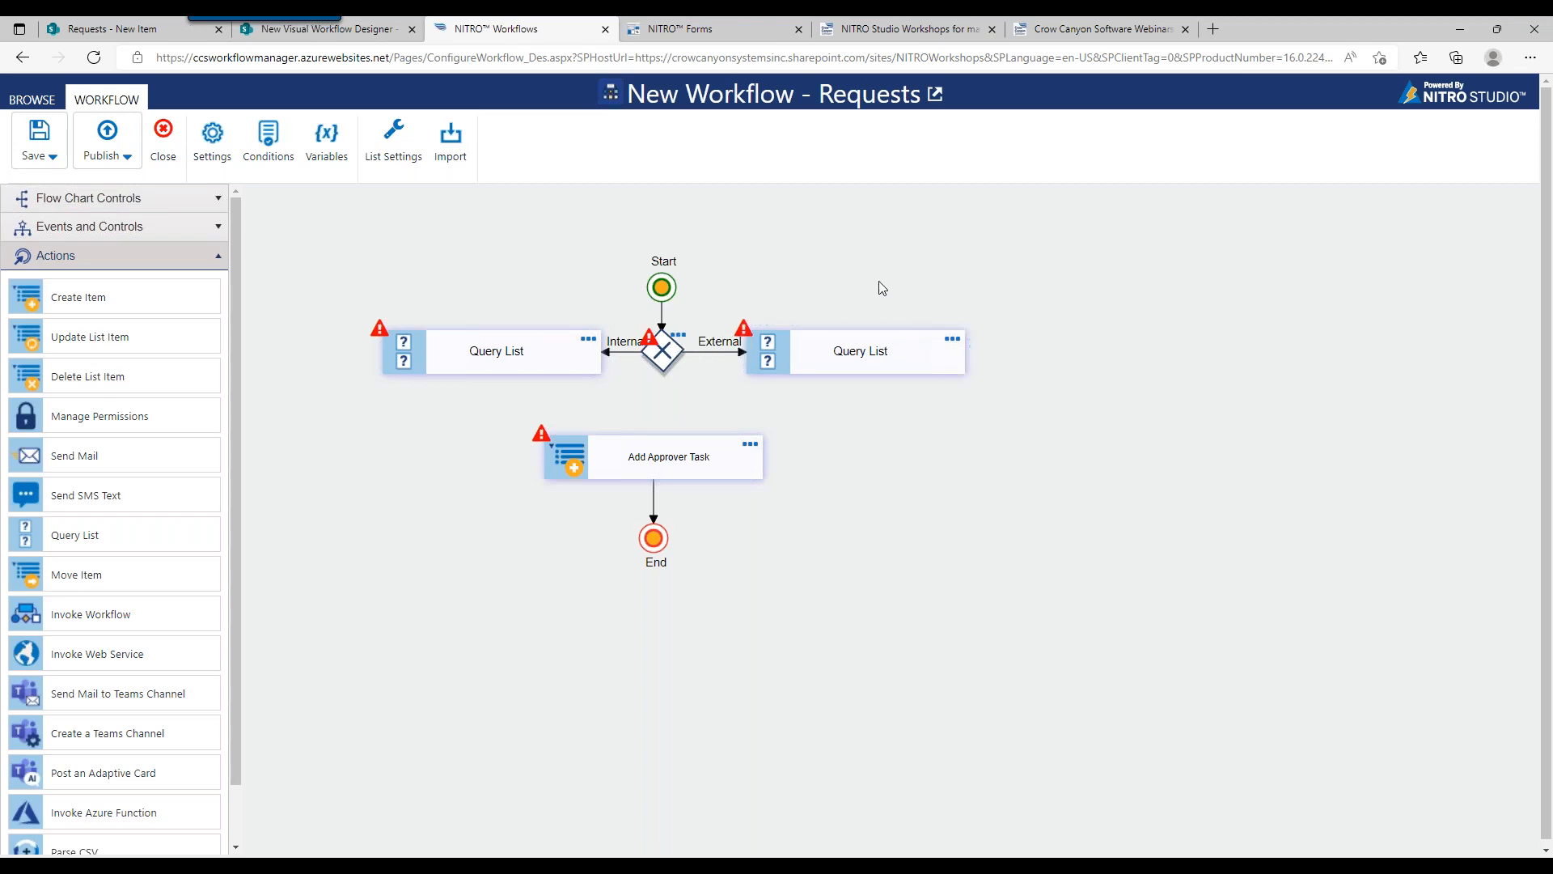
Move the two Query List actions further away from the gateway and raise Start above it
drag(794, 358, 850, 358)
drag(544, 353, 463, 352)
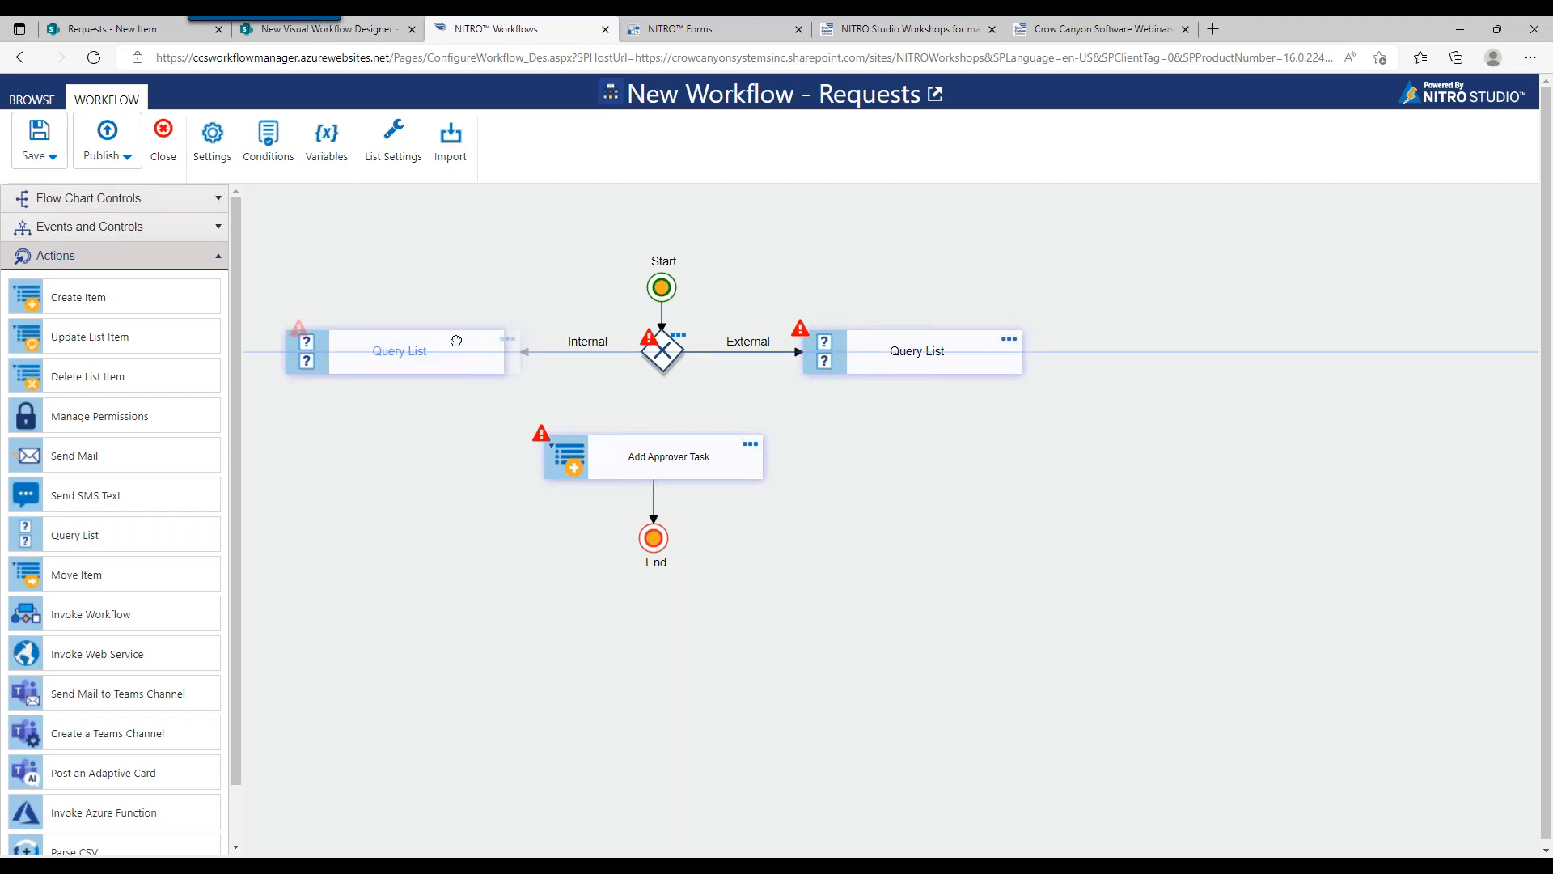
drag(943, 357, 983, 357)
drag(672, 292, 672, 243)
drag(673, 349, 664, 353)
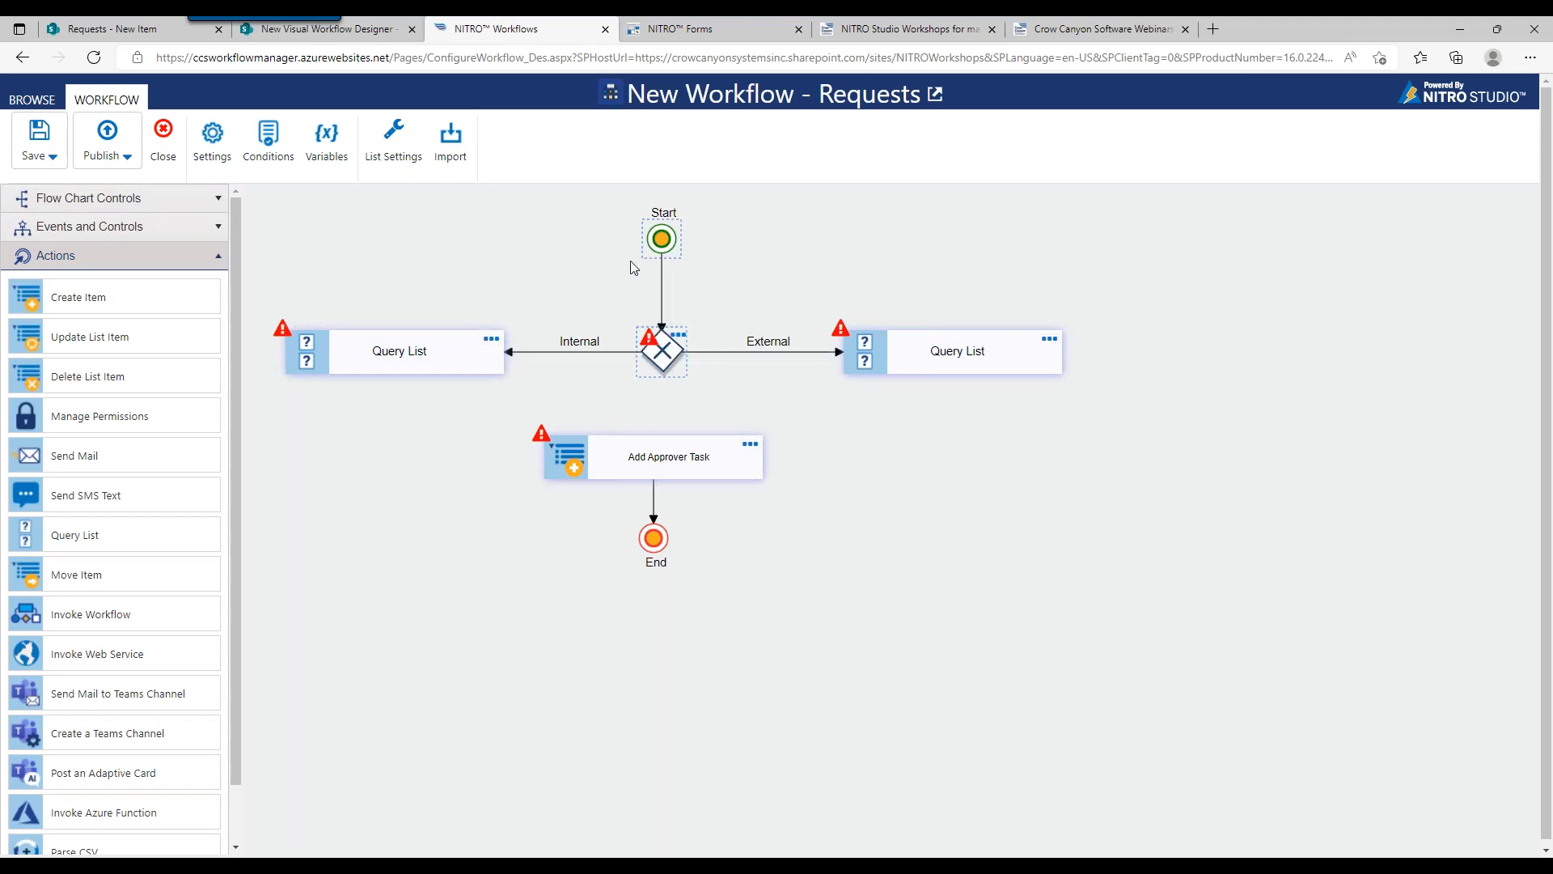
Check the Request Type choices on the Requests form, and name the workflow's gateway "Check which type of request it is"
click(656, 24)
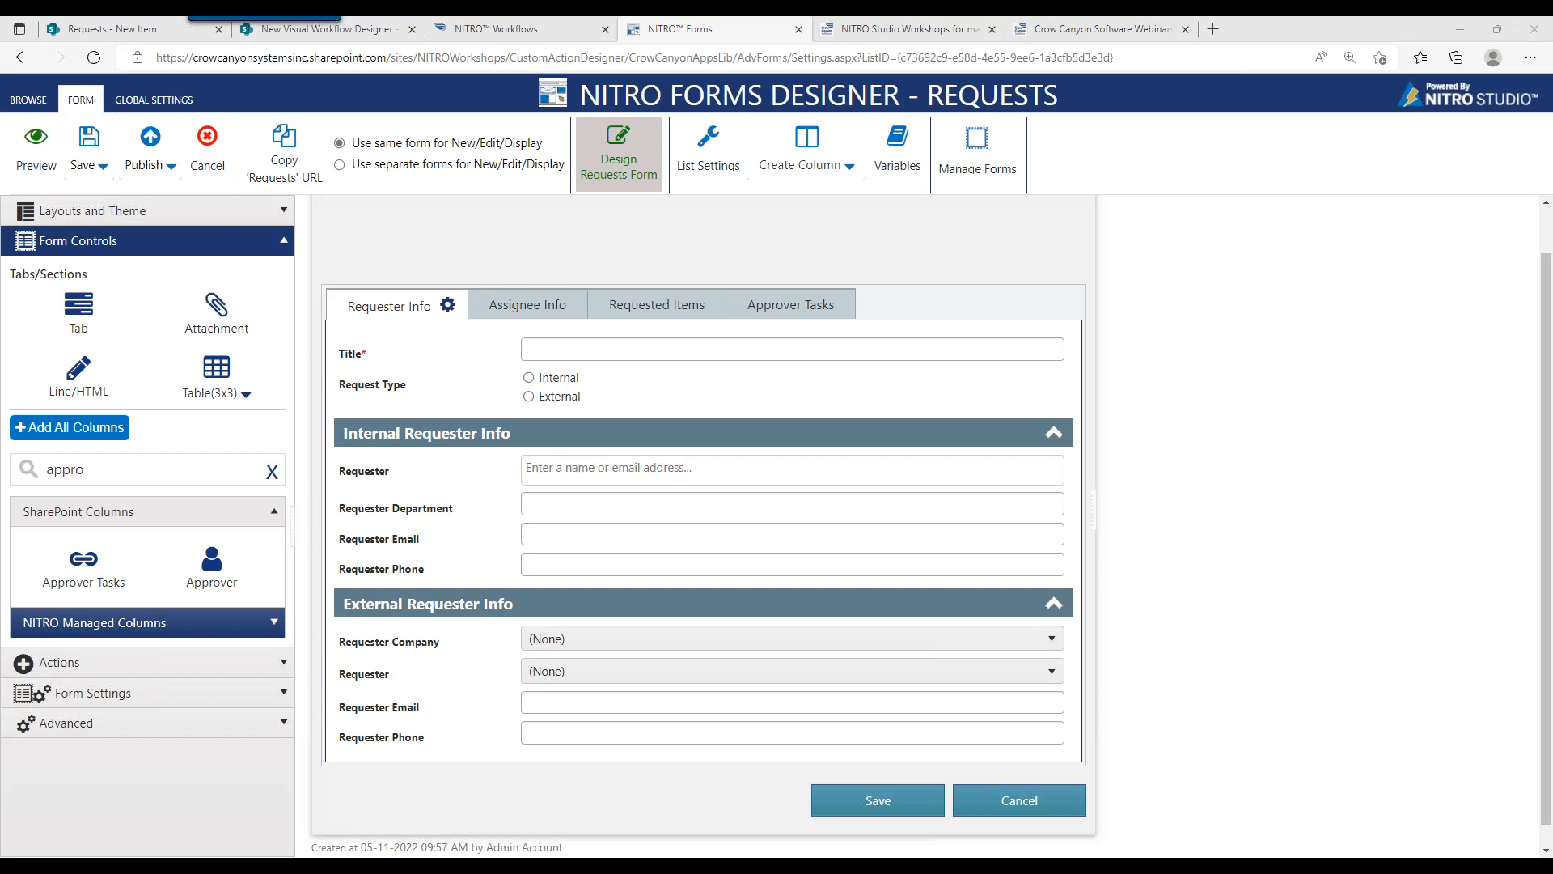
click(496, 28)
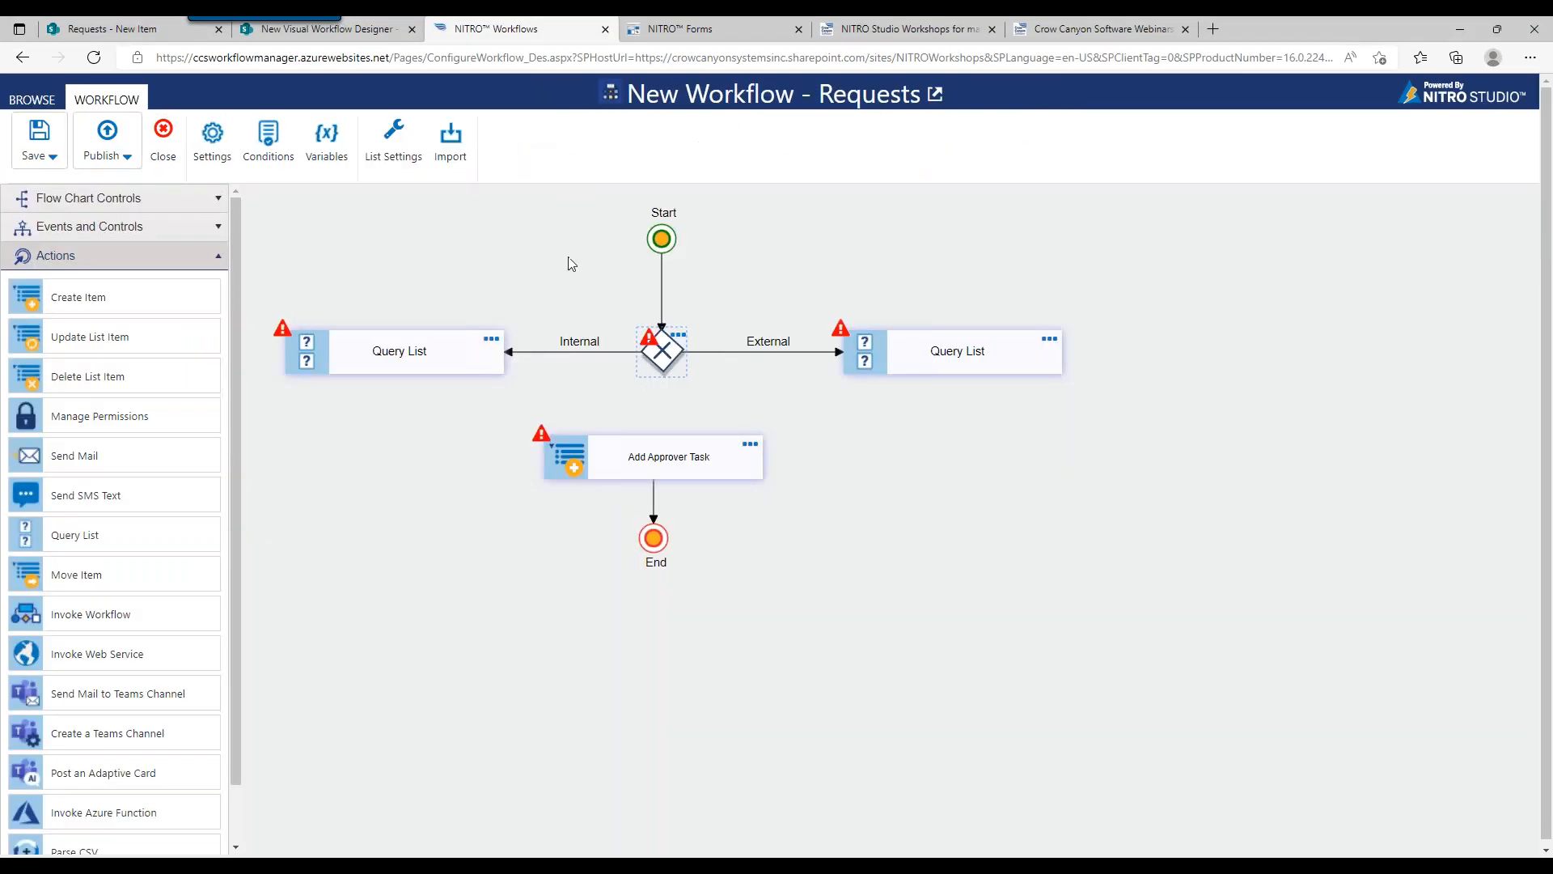
double_click(676, 339)
click(631, 199)
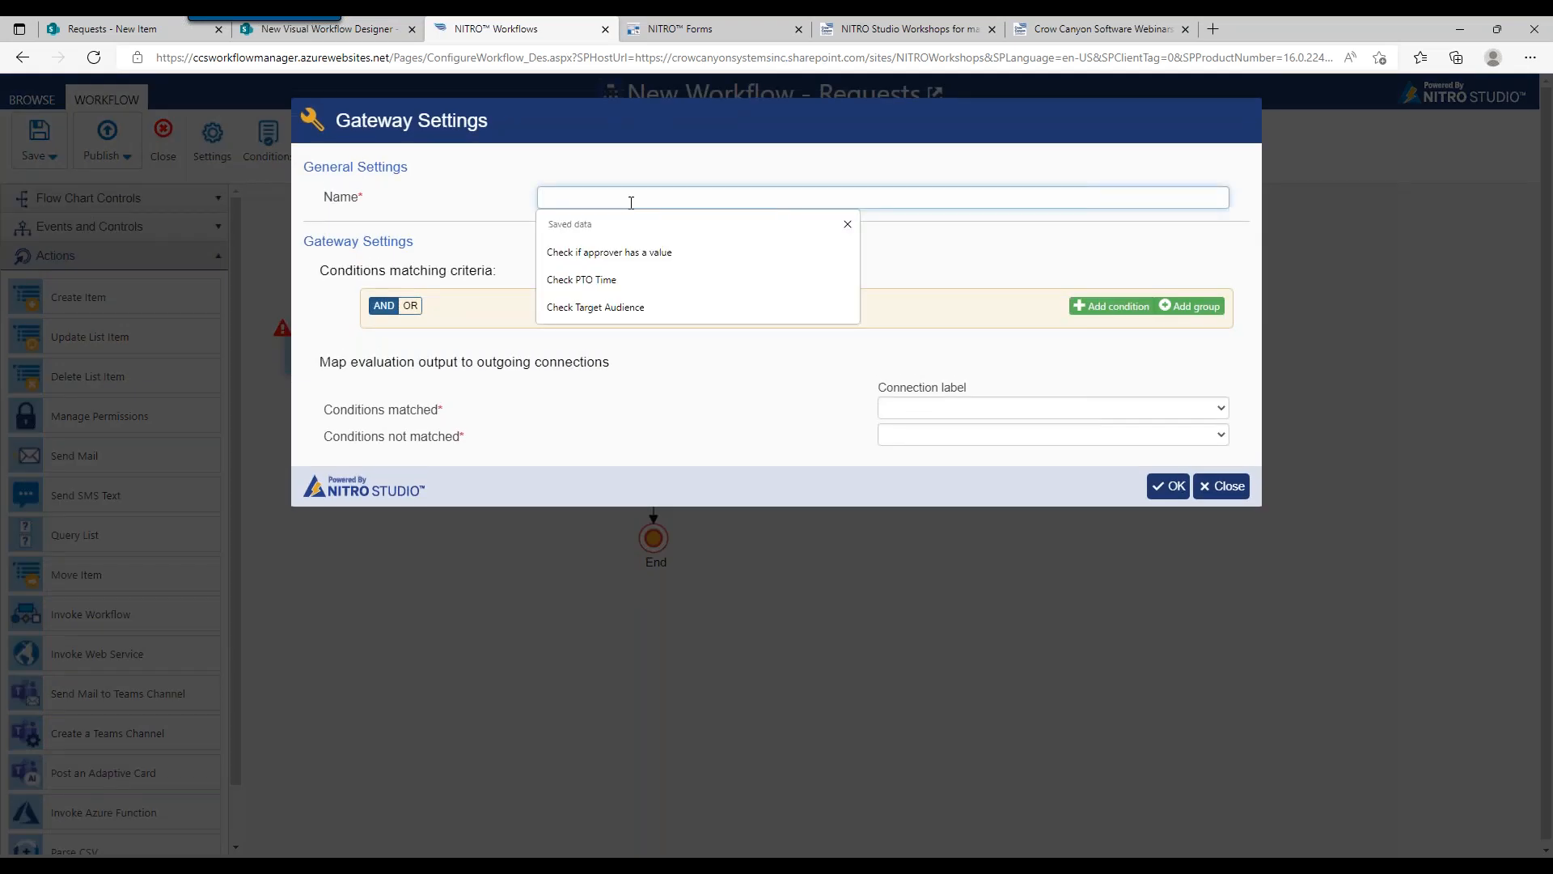
text(Chedck whi)
key(BackSpace)
key(BackSpace)
key(BackSpace)
text(ck wi)
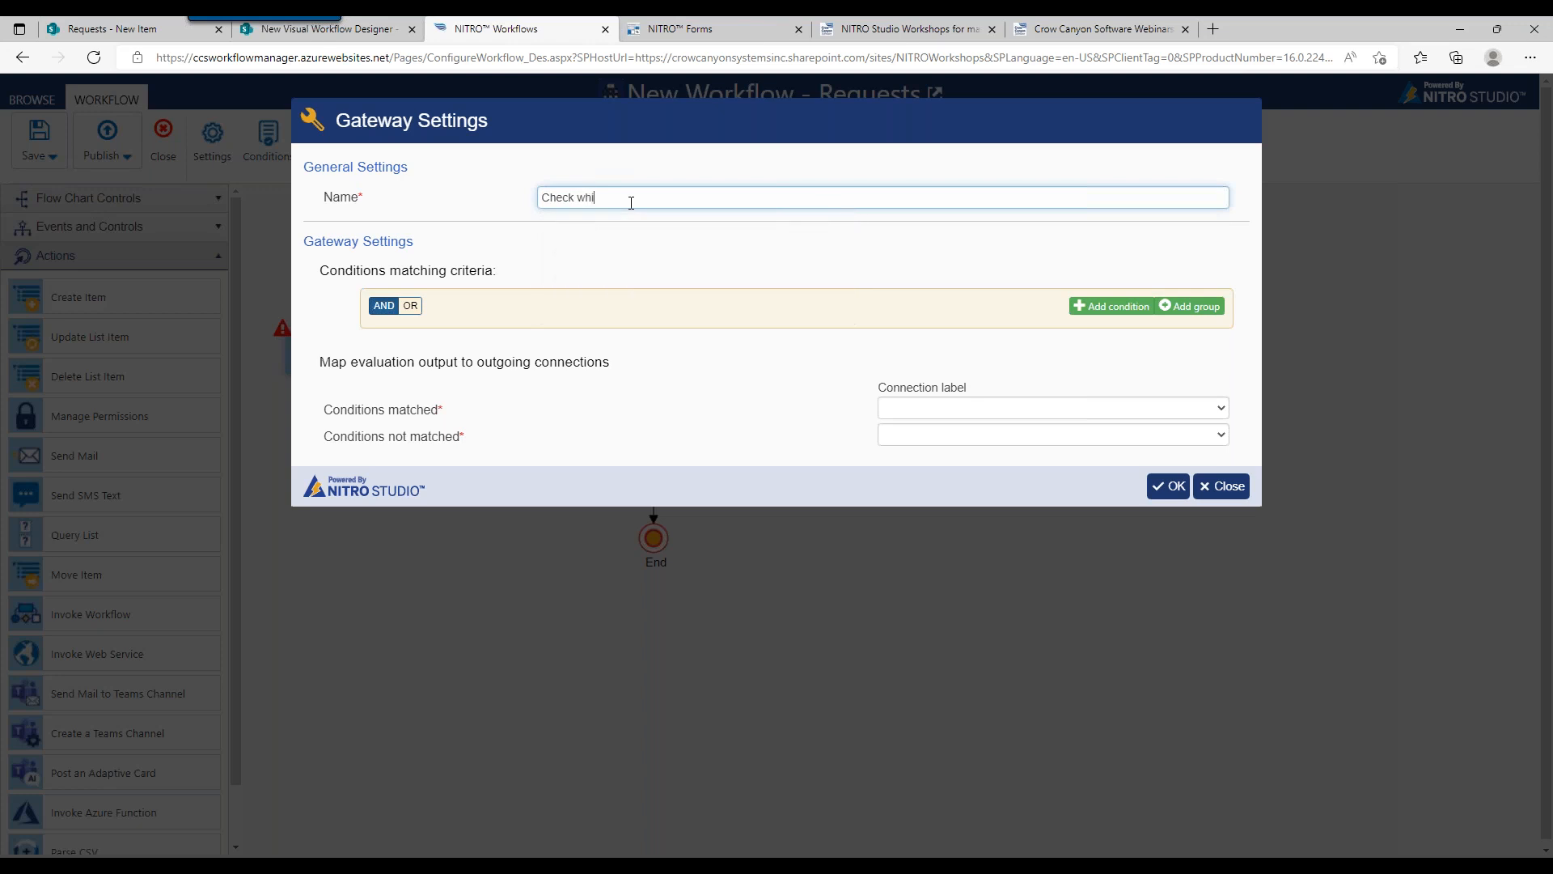
text(ich type of request it is)
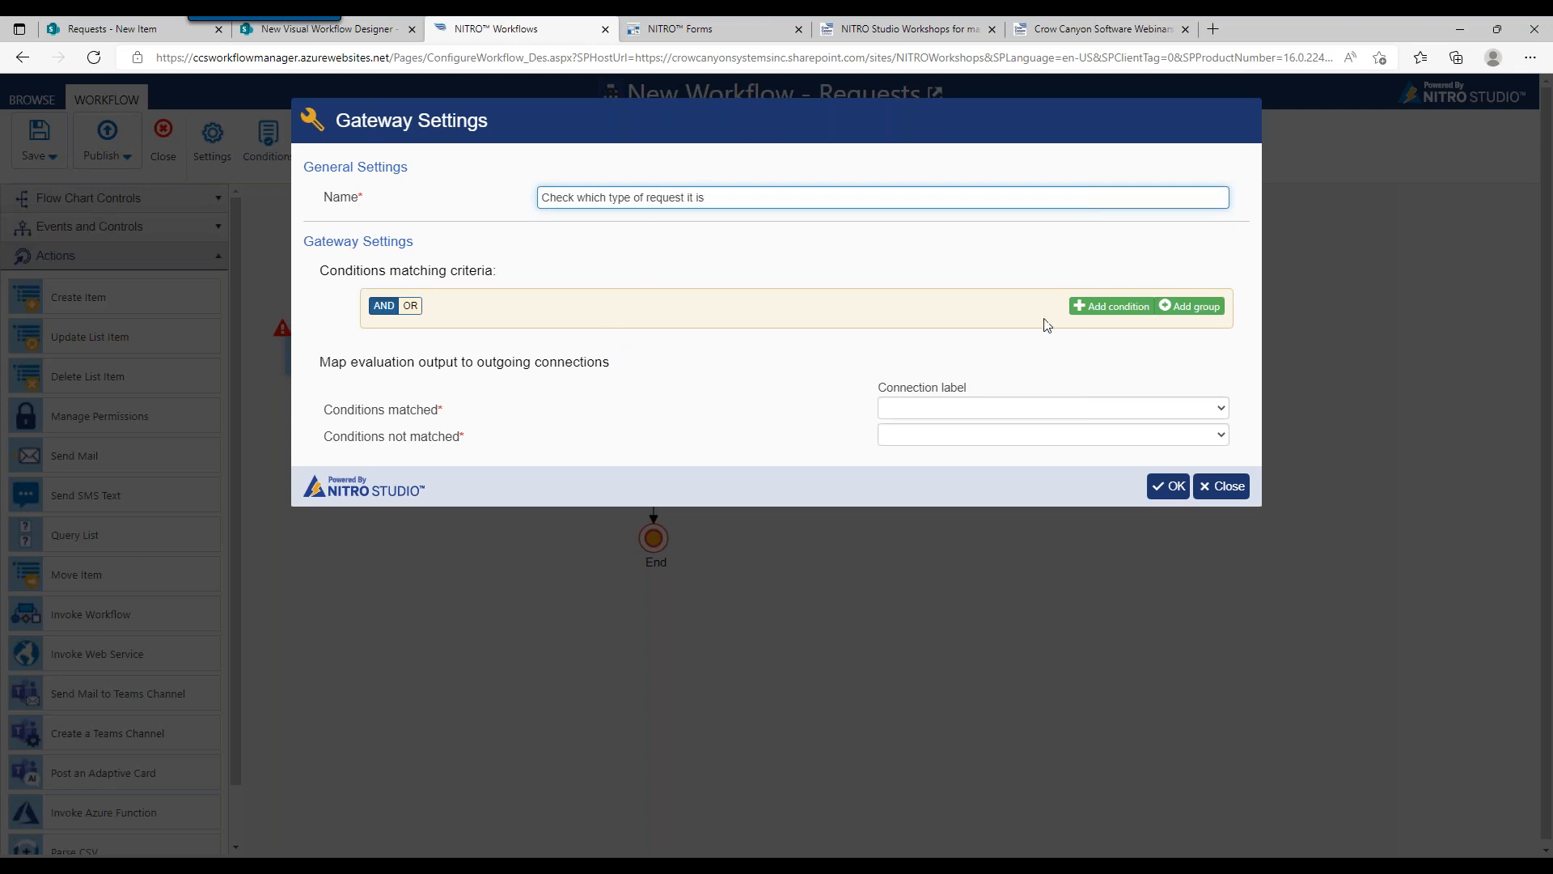
Add a gateway condition requiring Request Type to equal Internal
drag(335, 278, 510, 277)
click(1081, 312)
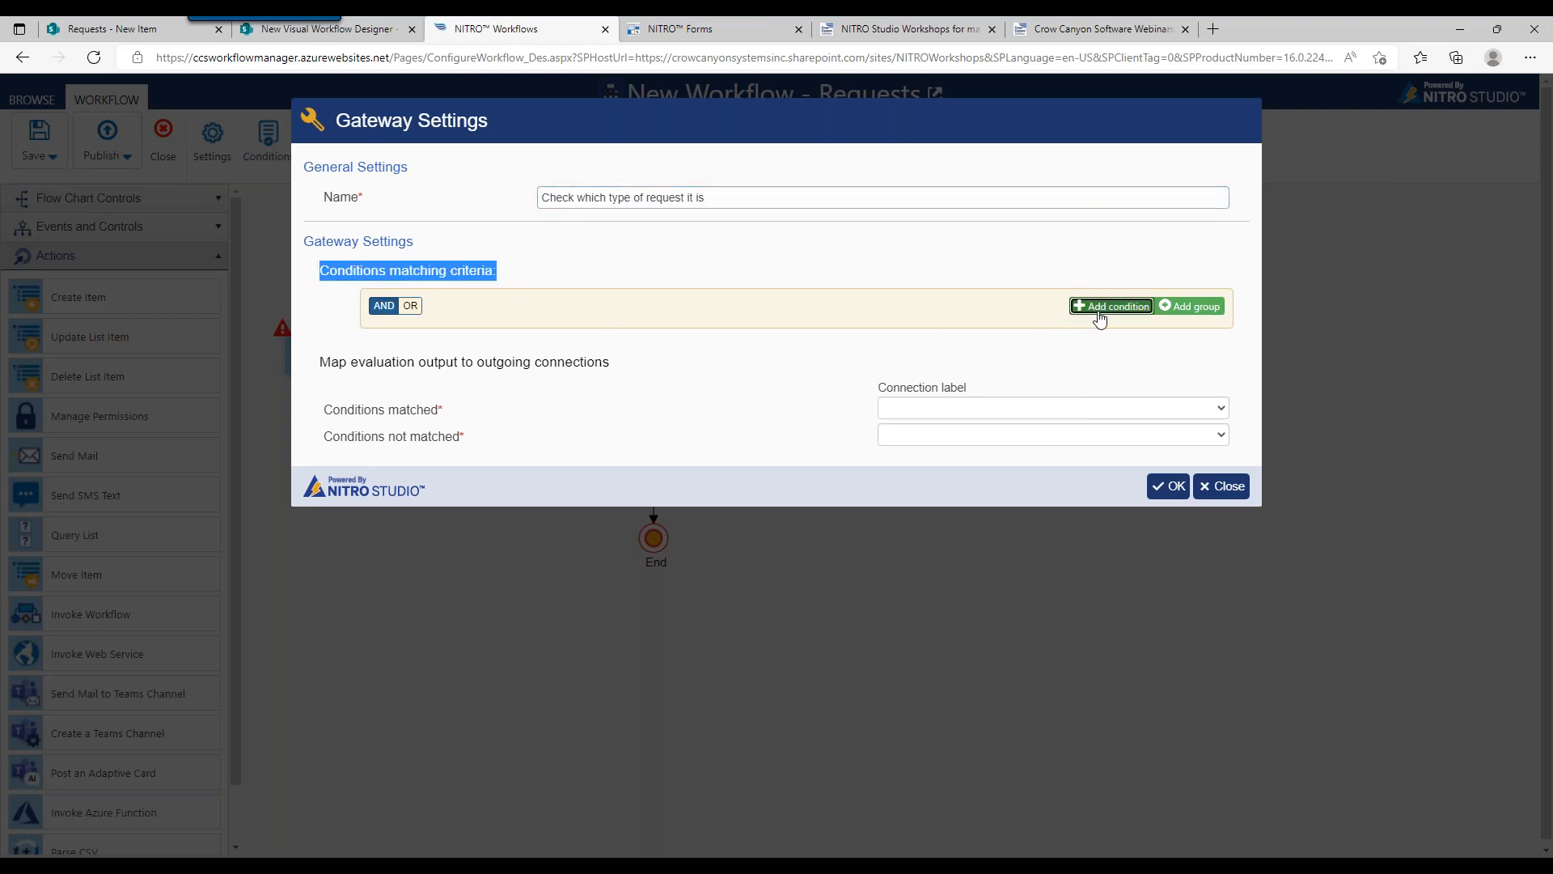
click(553, 292)
click(548, 345)
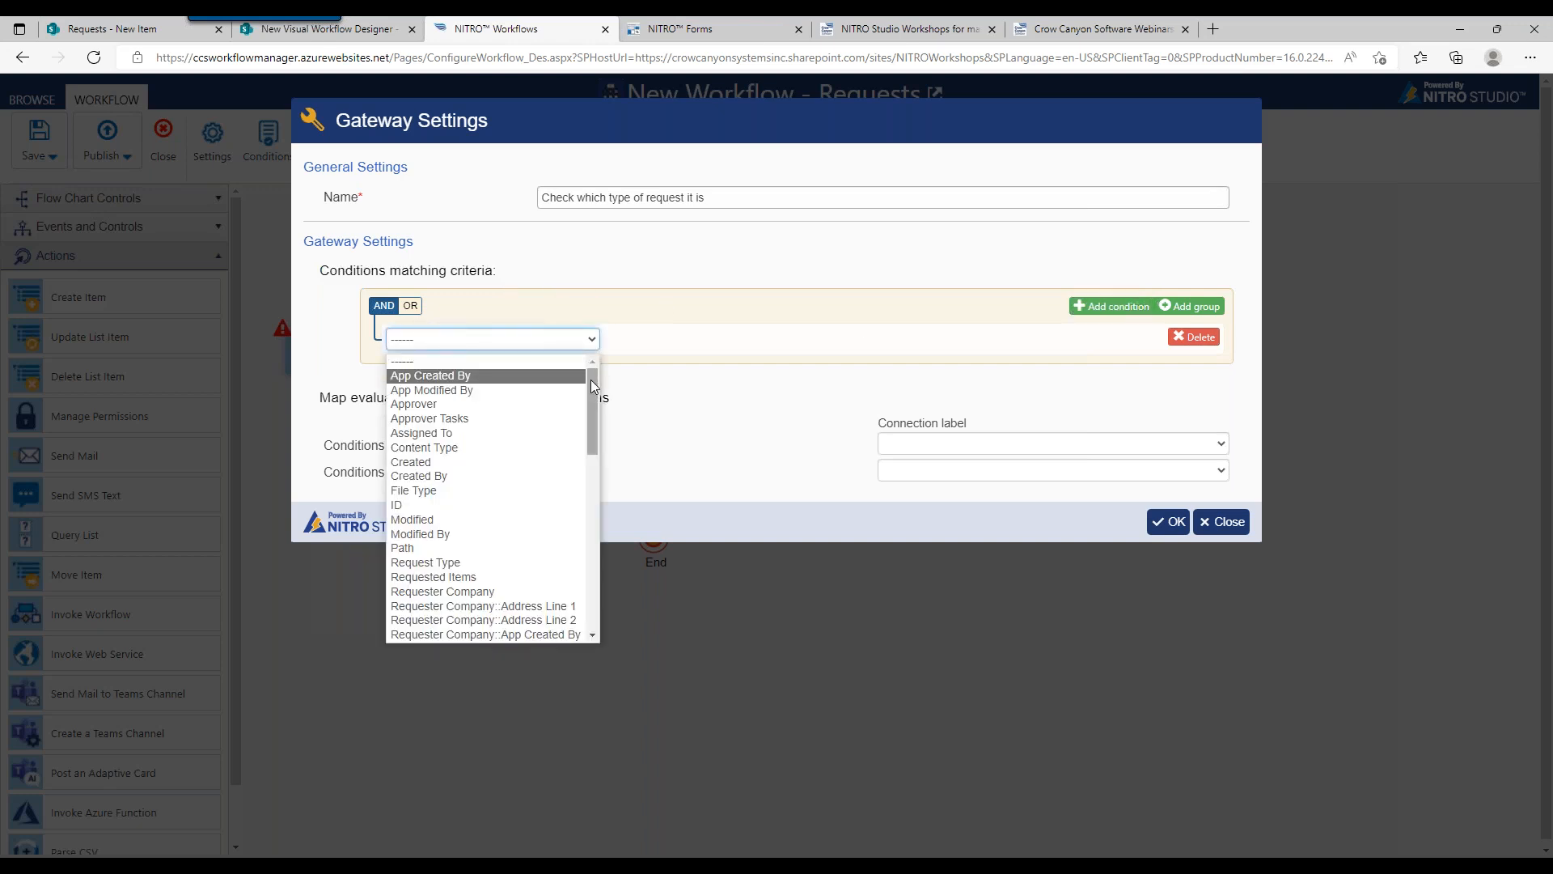
drag(591, 380, 584, 429)
click(499, 421)
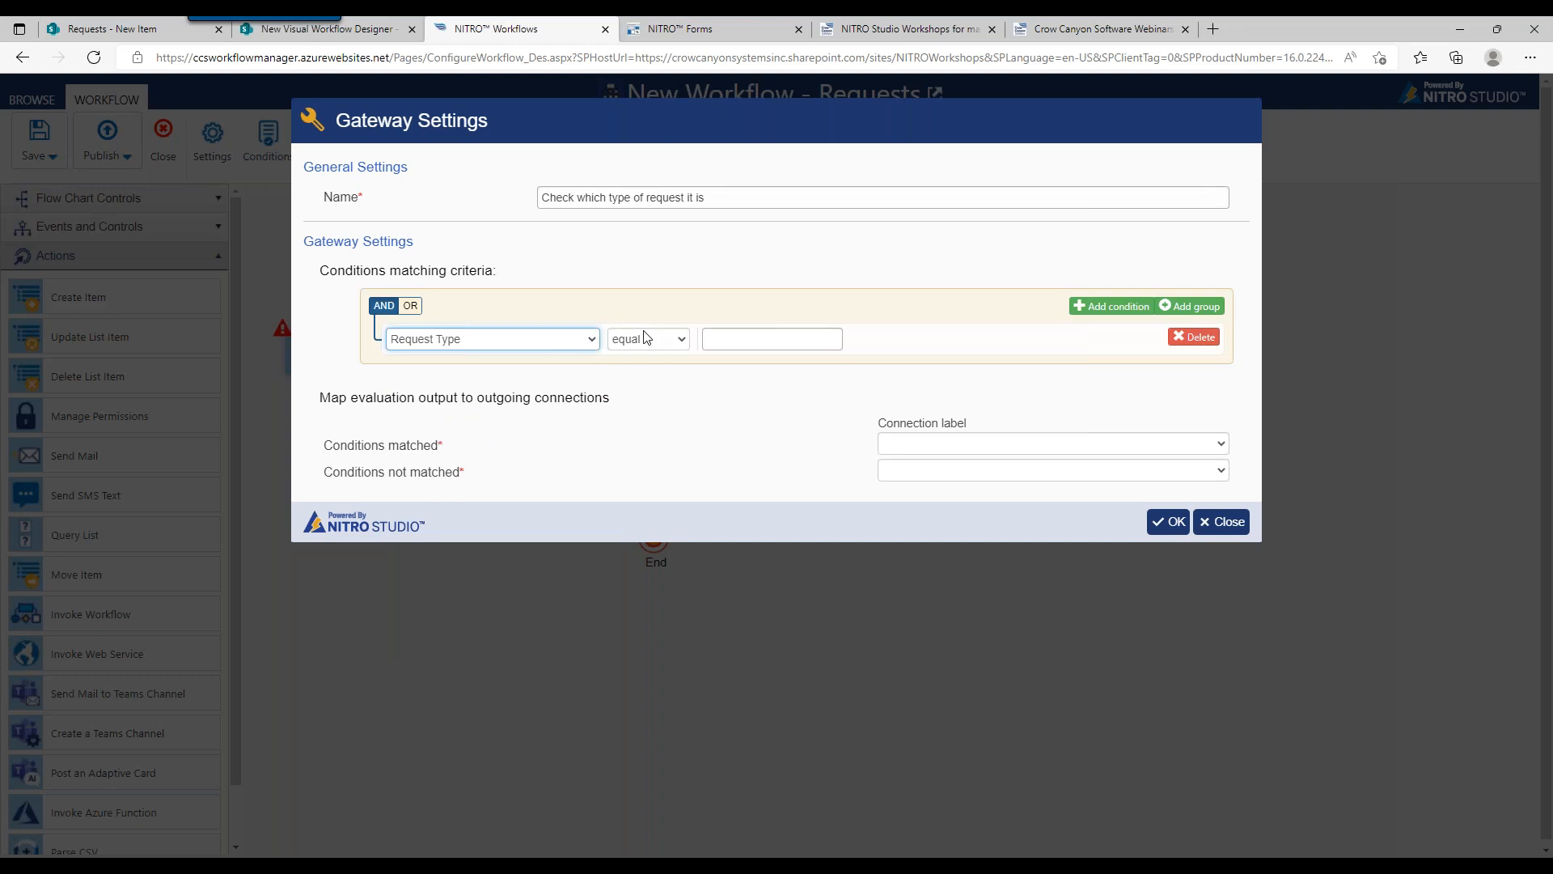
click(955, 447)
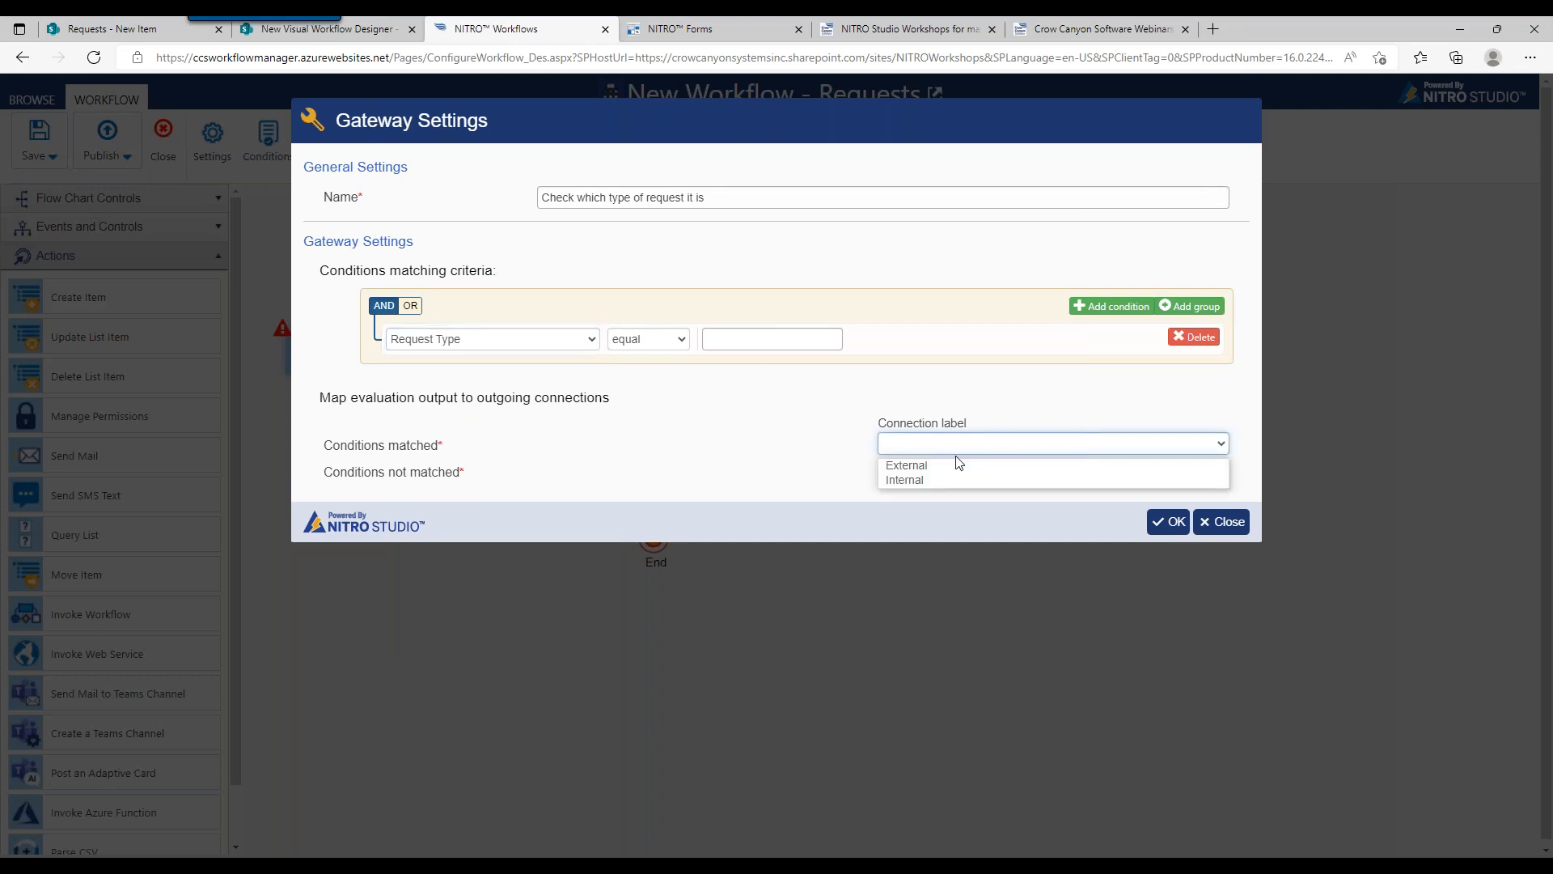
click(783, 340)
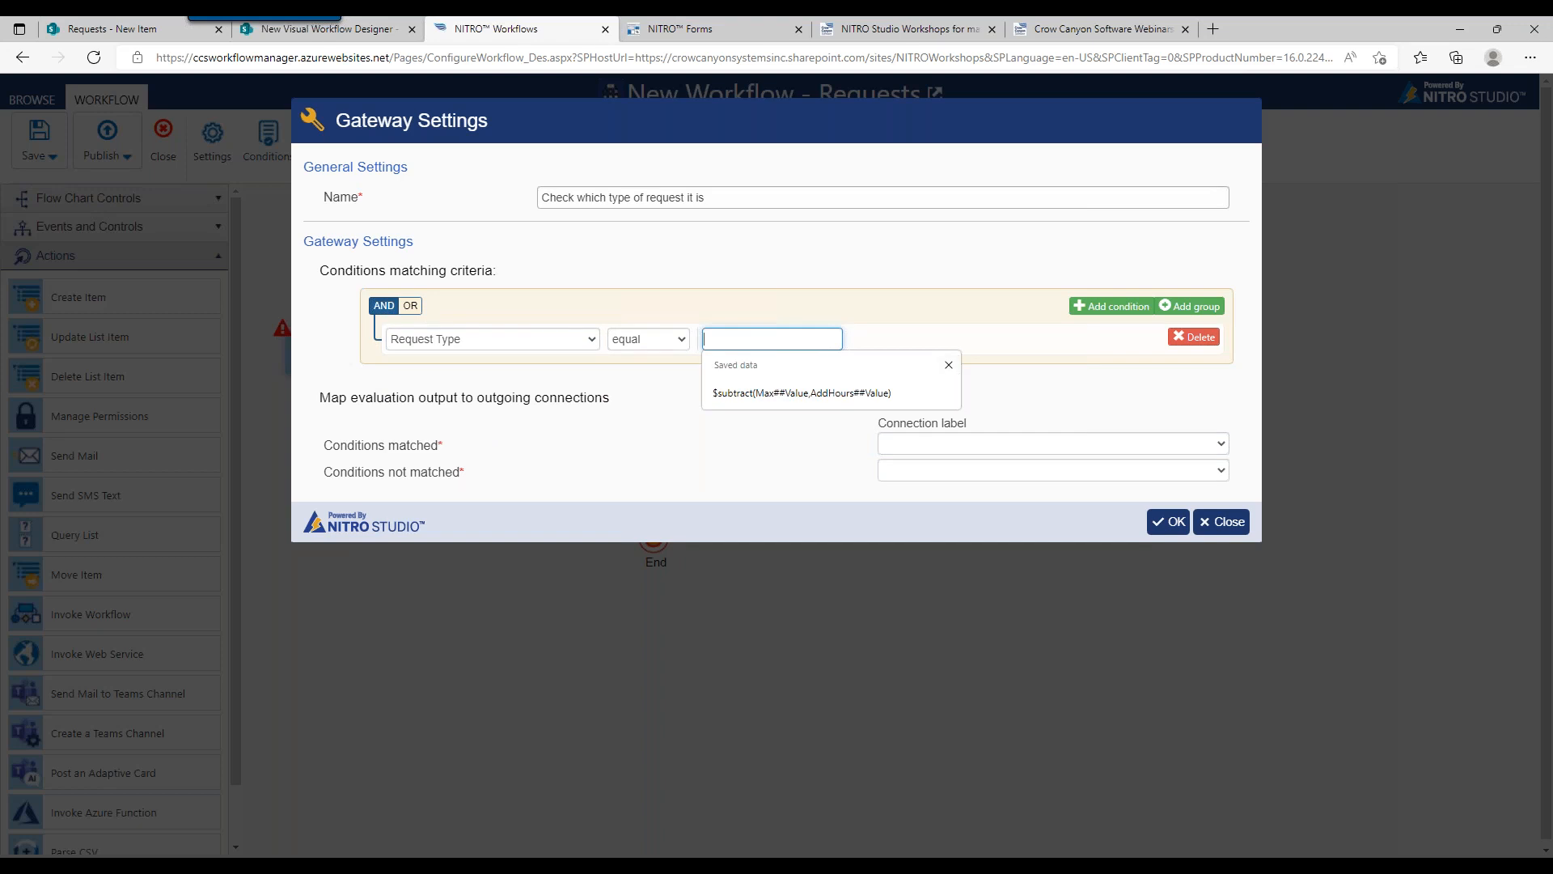
text(INte)
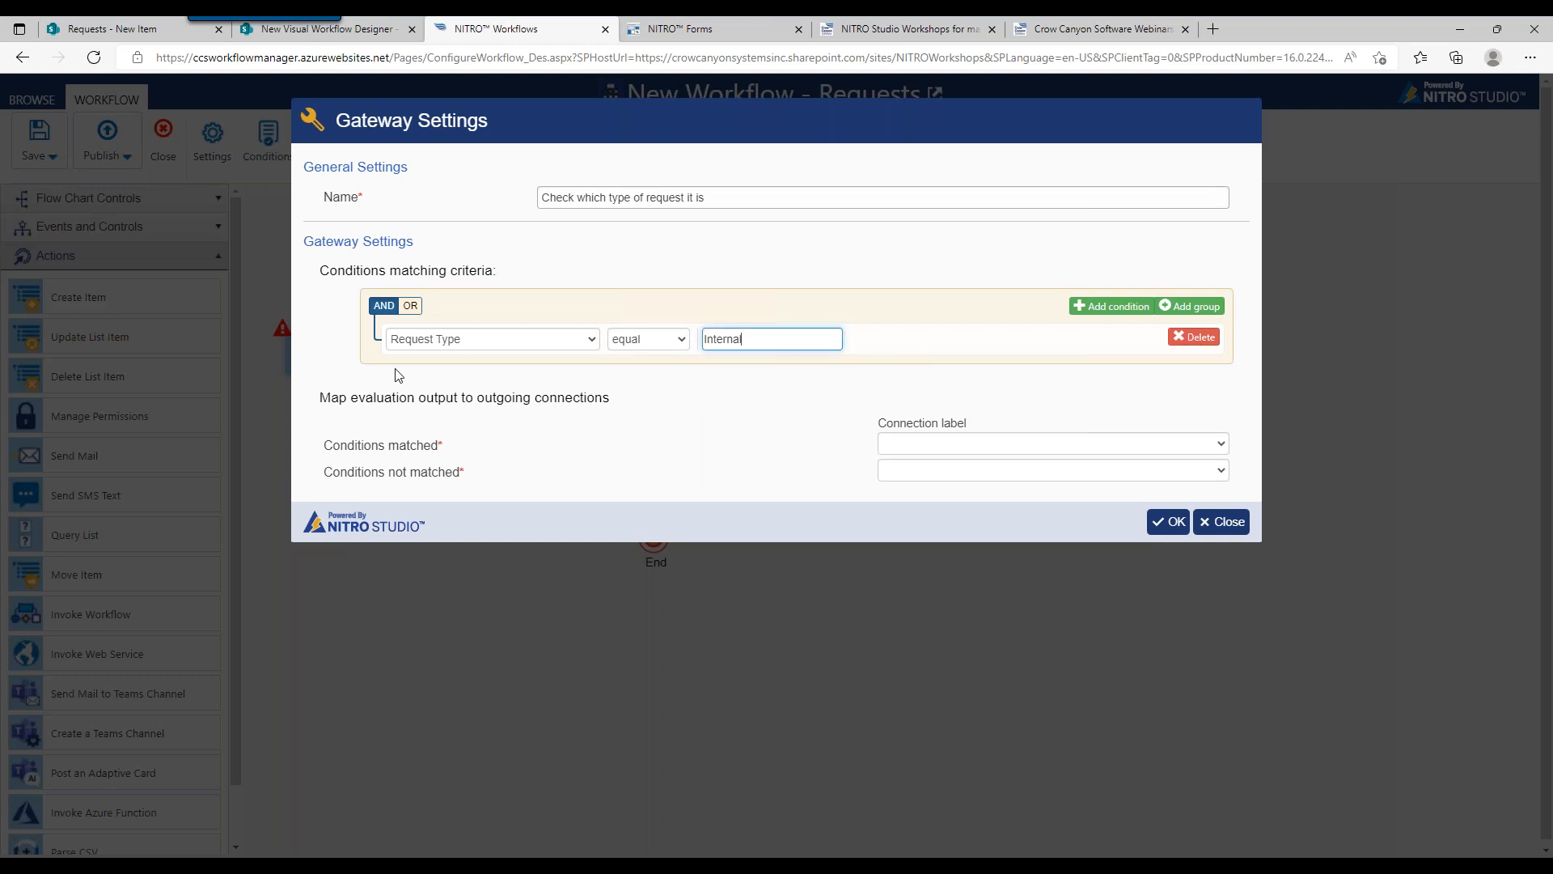
Map matched conditions to the Internal connection and unmatched conditions to External, and accept the gateway settings
click(901, 443)
click(908, 476)
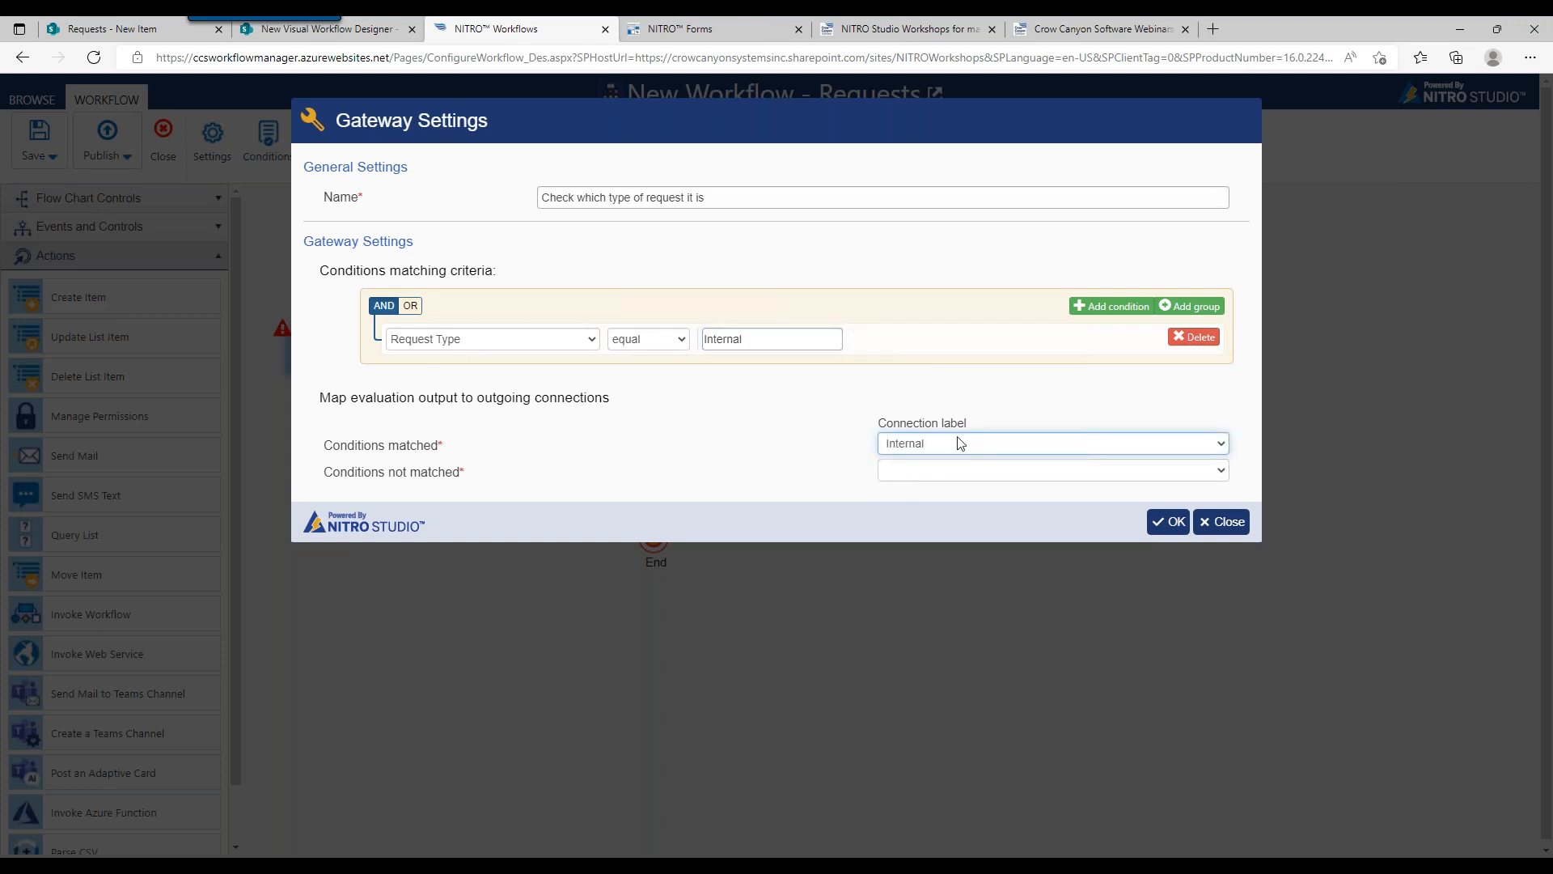
click(893, 471)
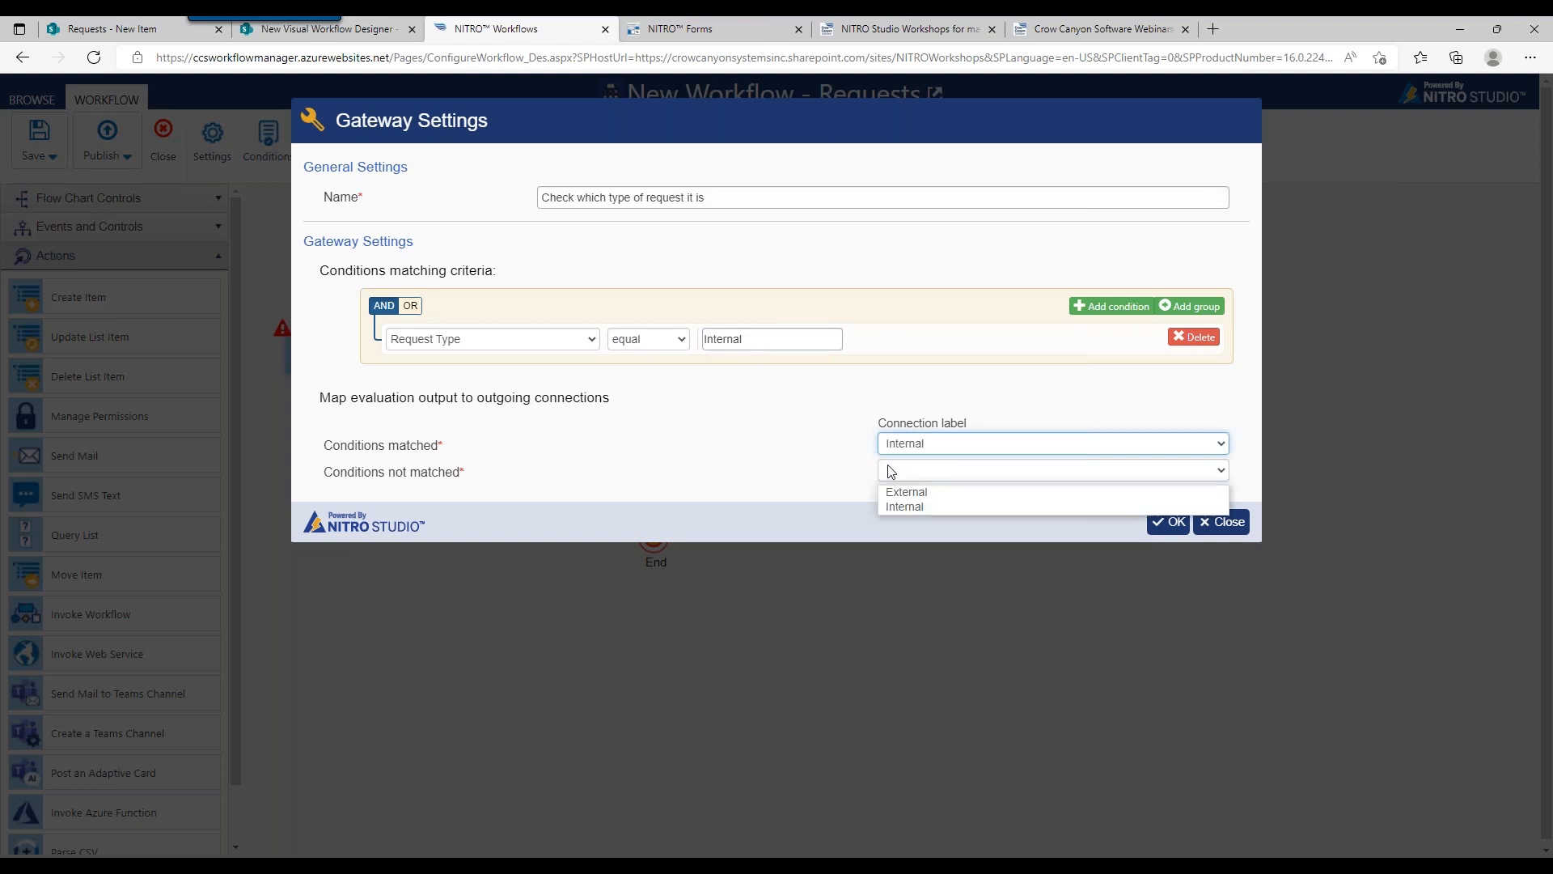
click(895, 490)
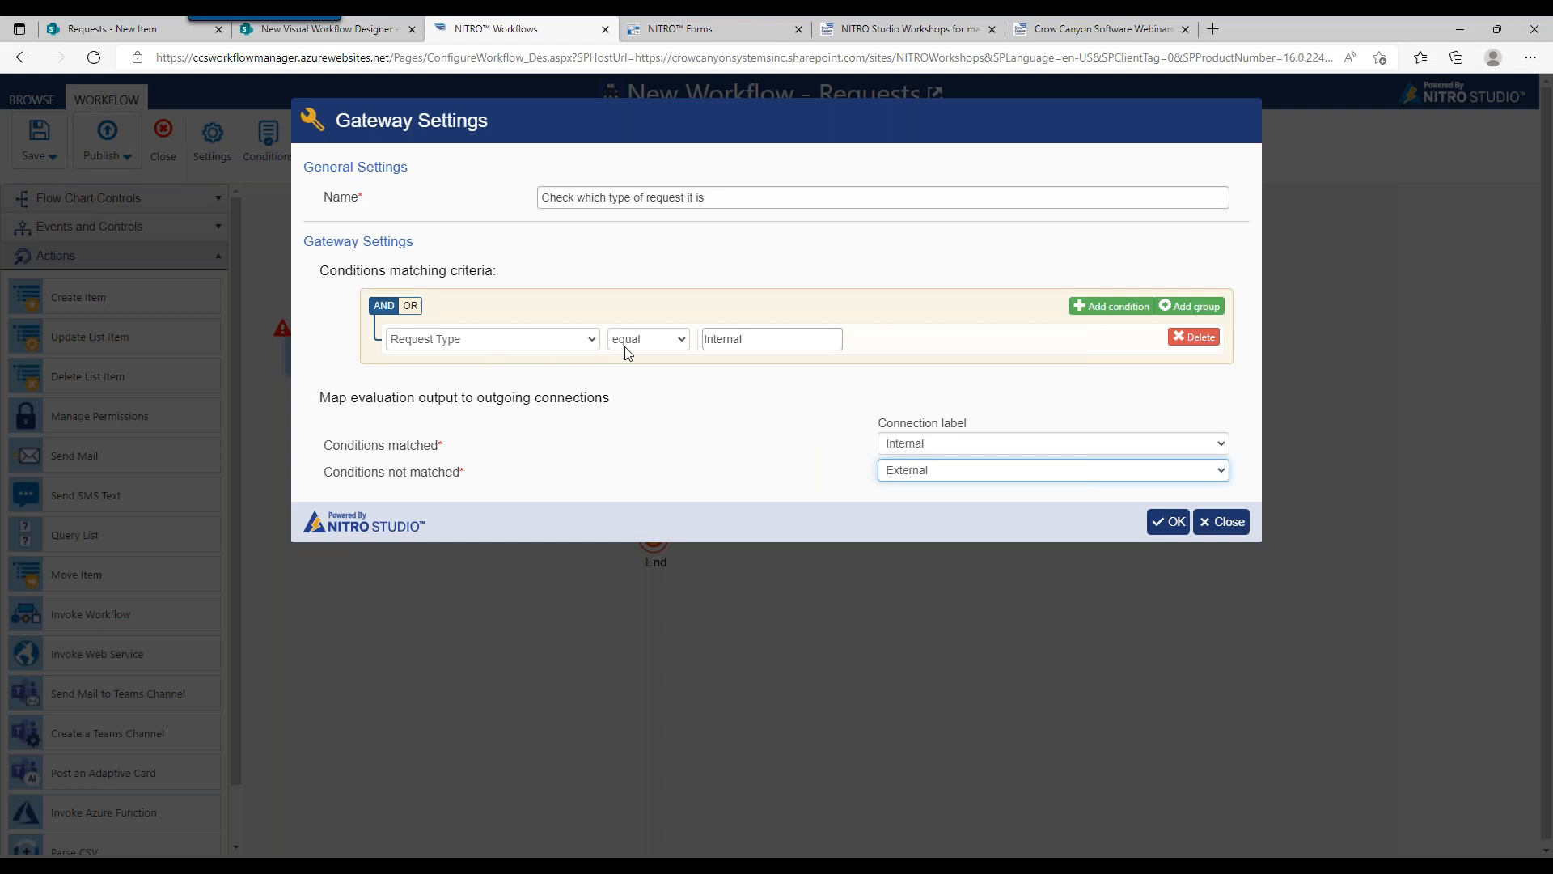
click(911, 478)
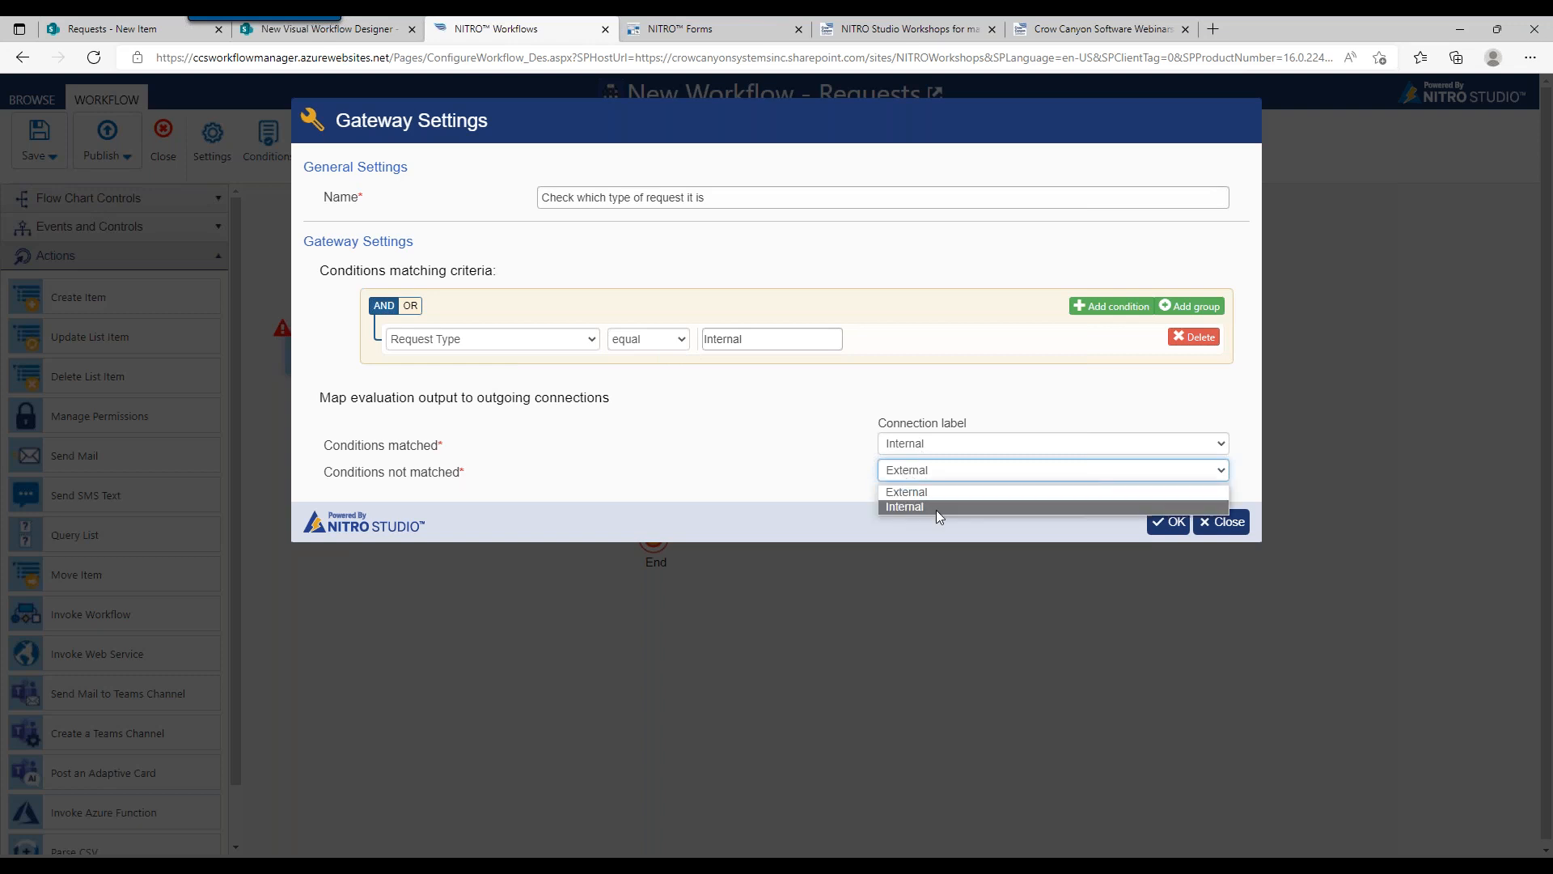
click(922, 477)
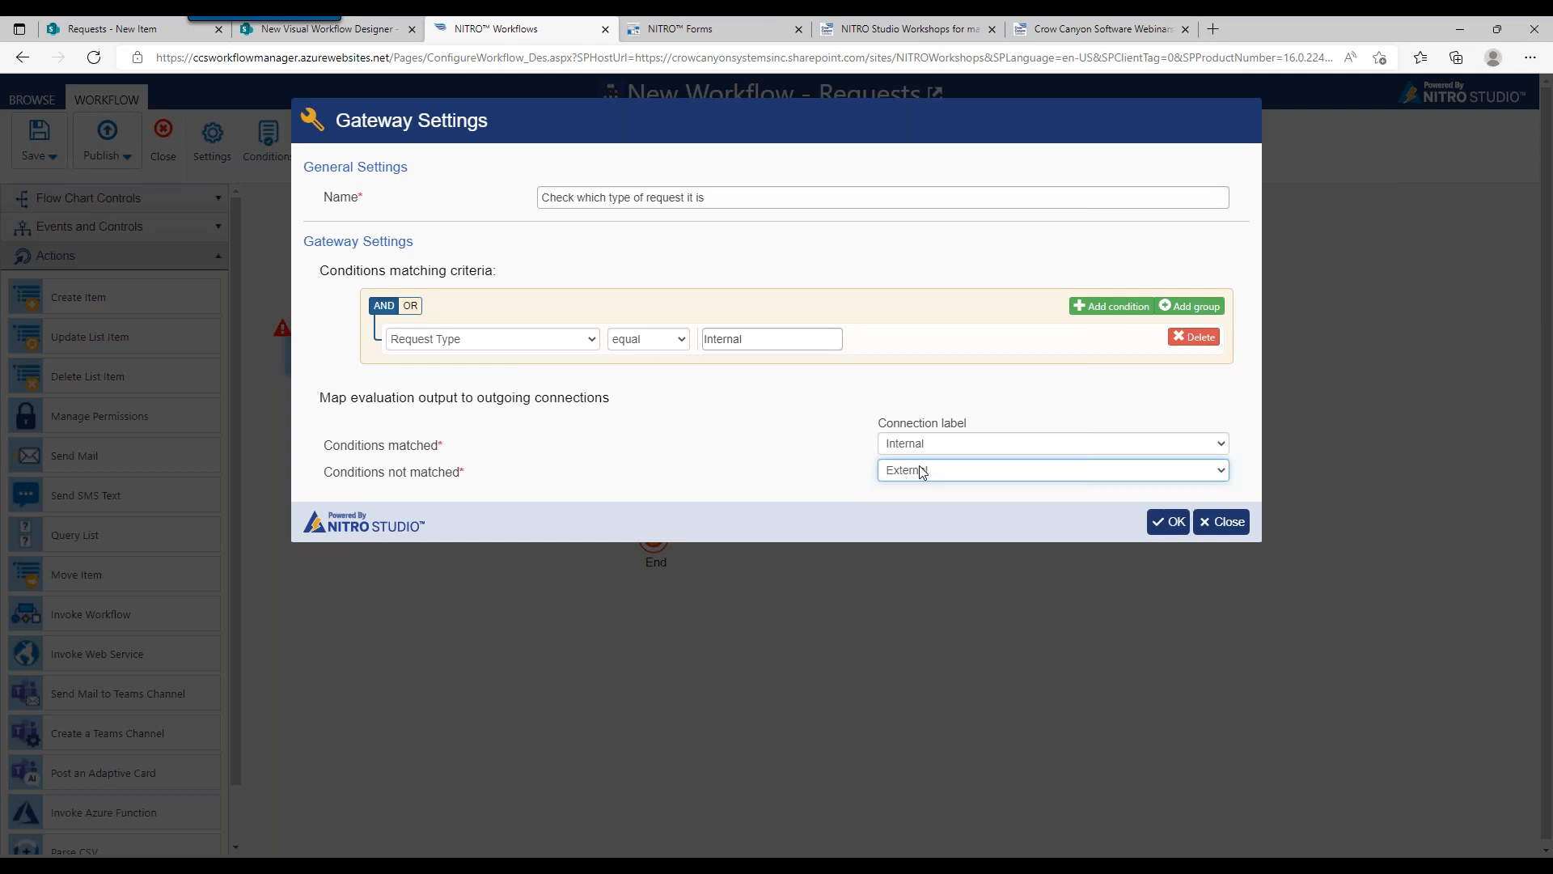
click(1168, 522)
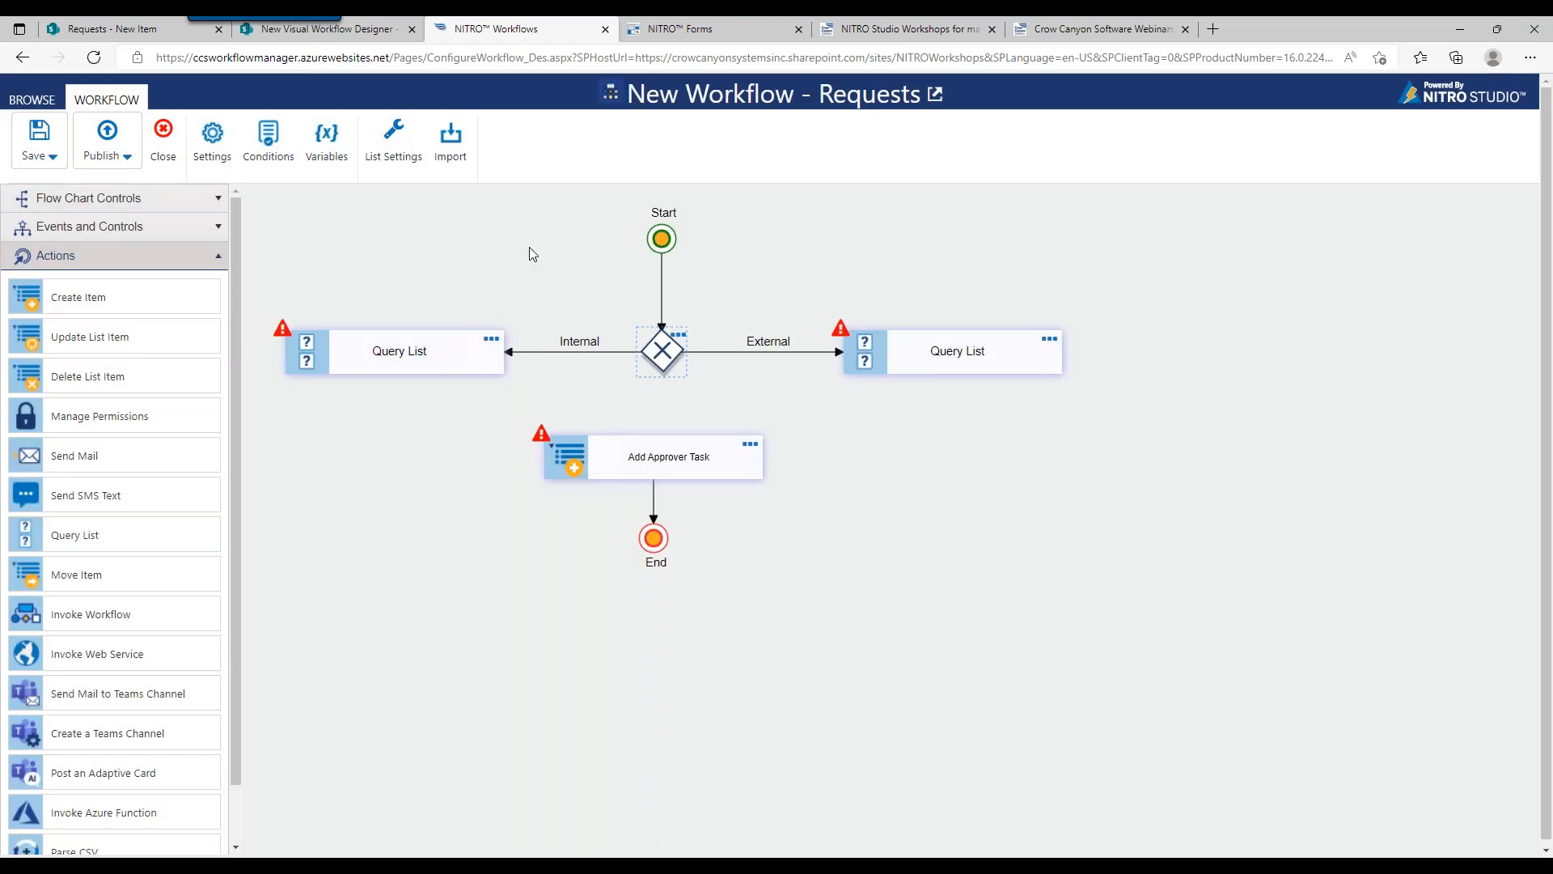
Insert a second gateway on the External connection and connect it to a new Create Item action placed below
click(123, 235)
drag(113, 356, 833, 358)
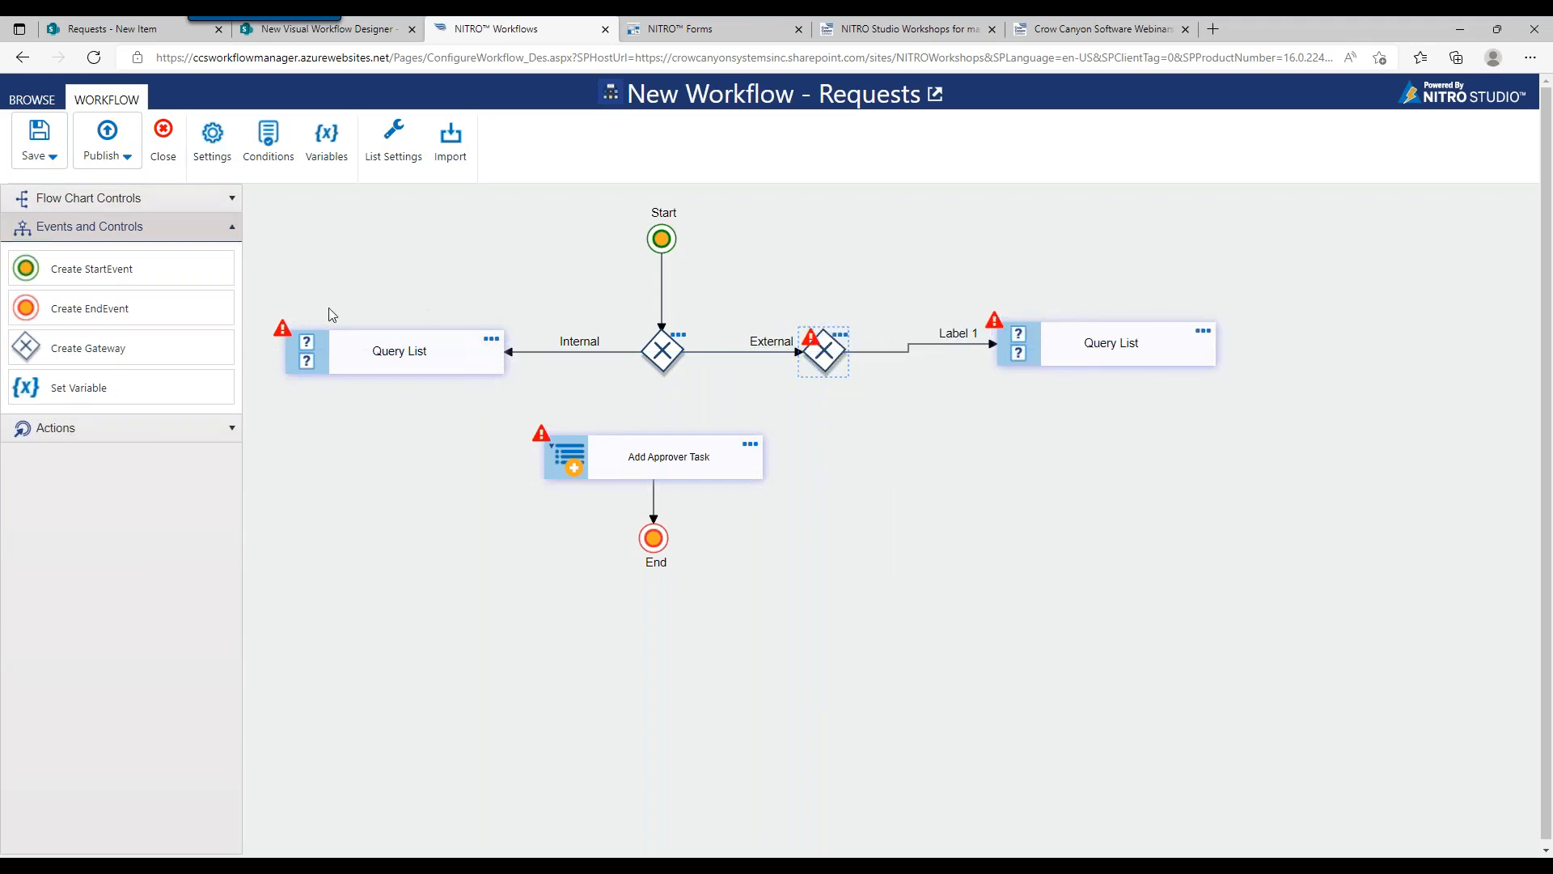
click(144, 426)
drag(132, 312, 841, 471)
click(825, 370)
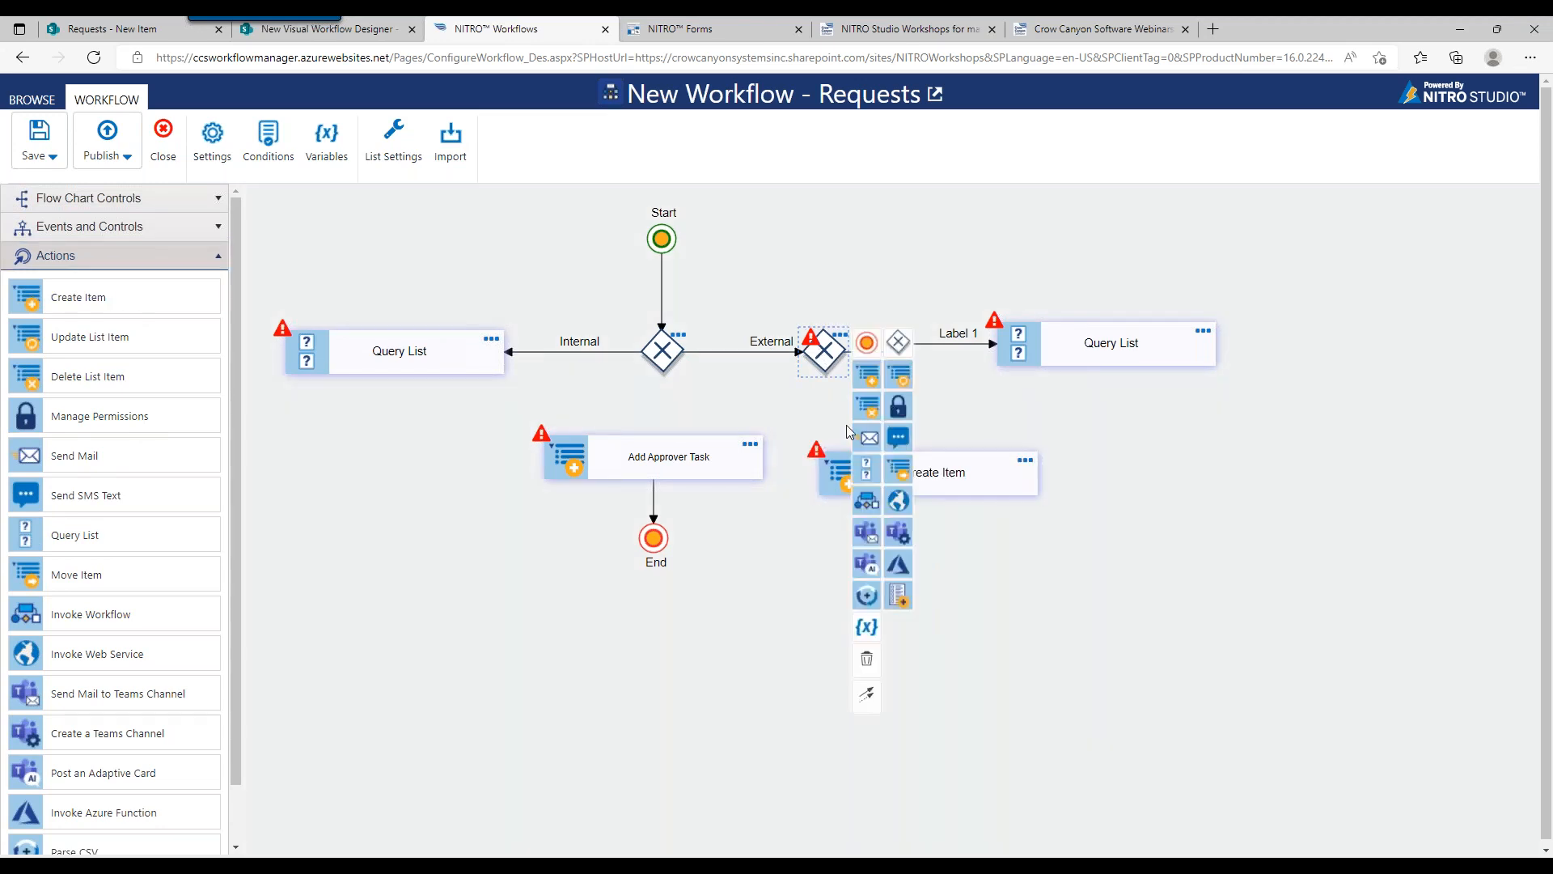
drag(866, 693, 907, 443)
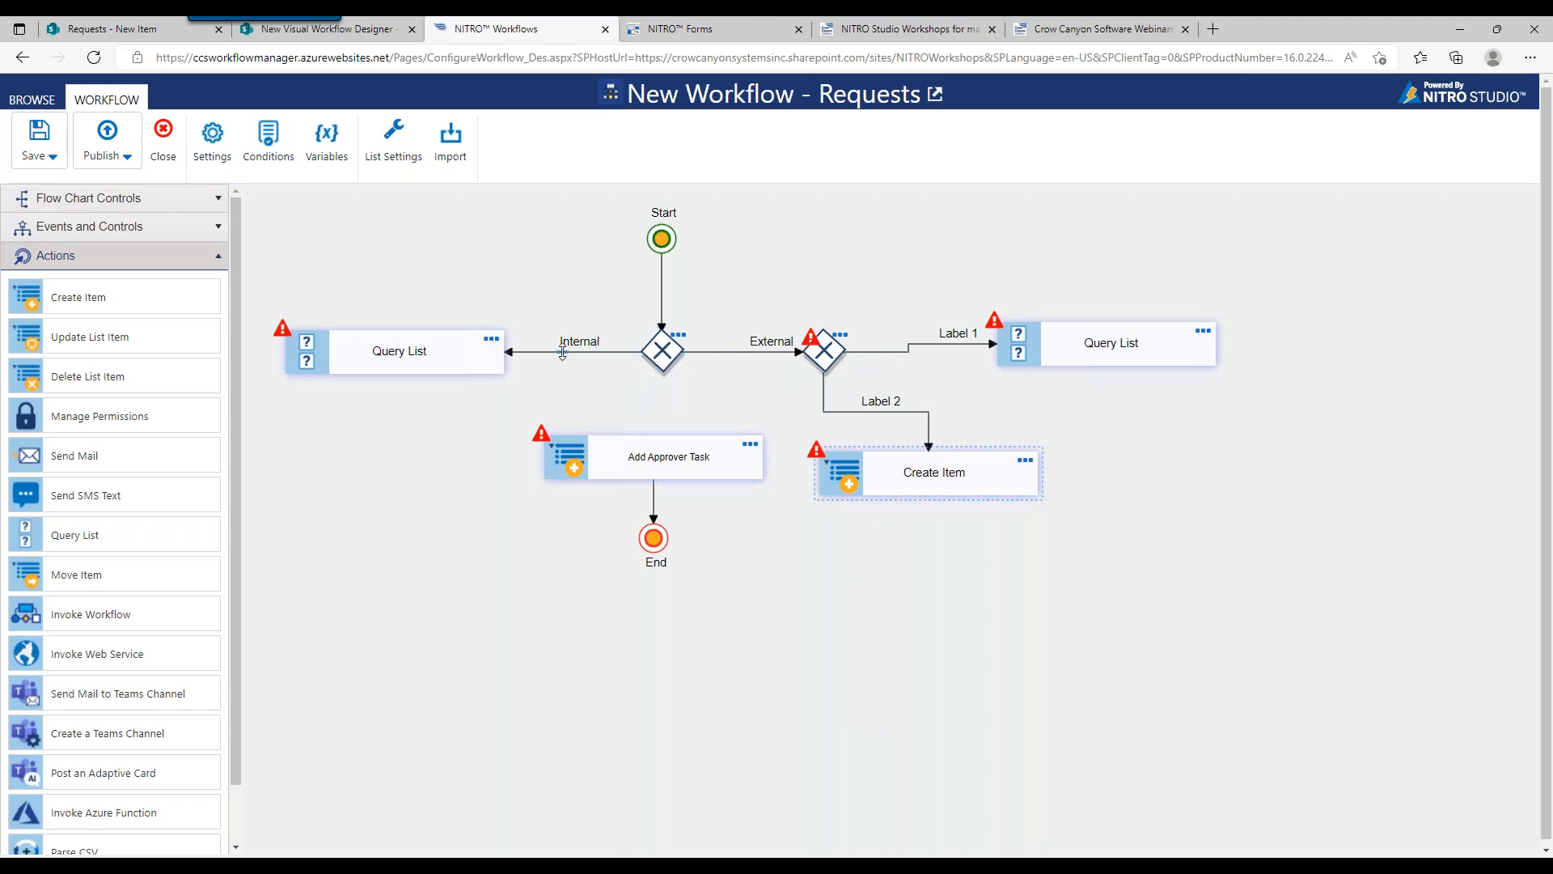
View the second gateway's settings without changing them, and delete that gateway
click(442, 356)
double_click(826, 356)
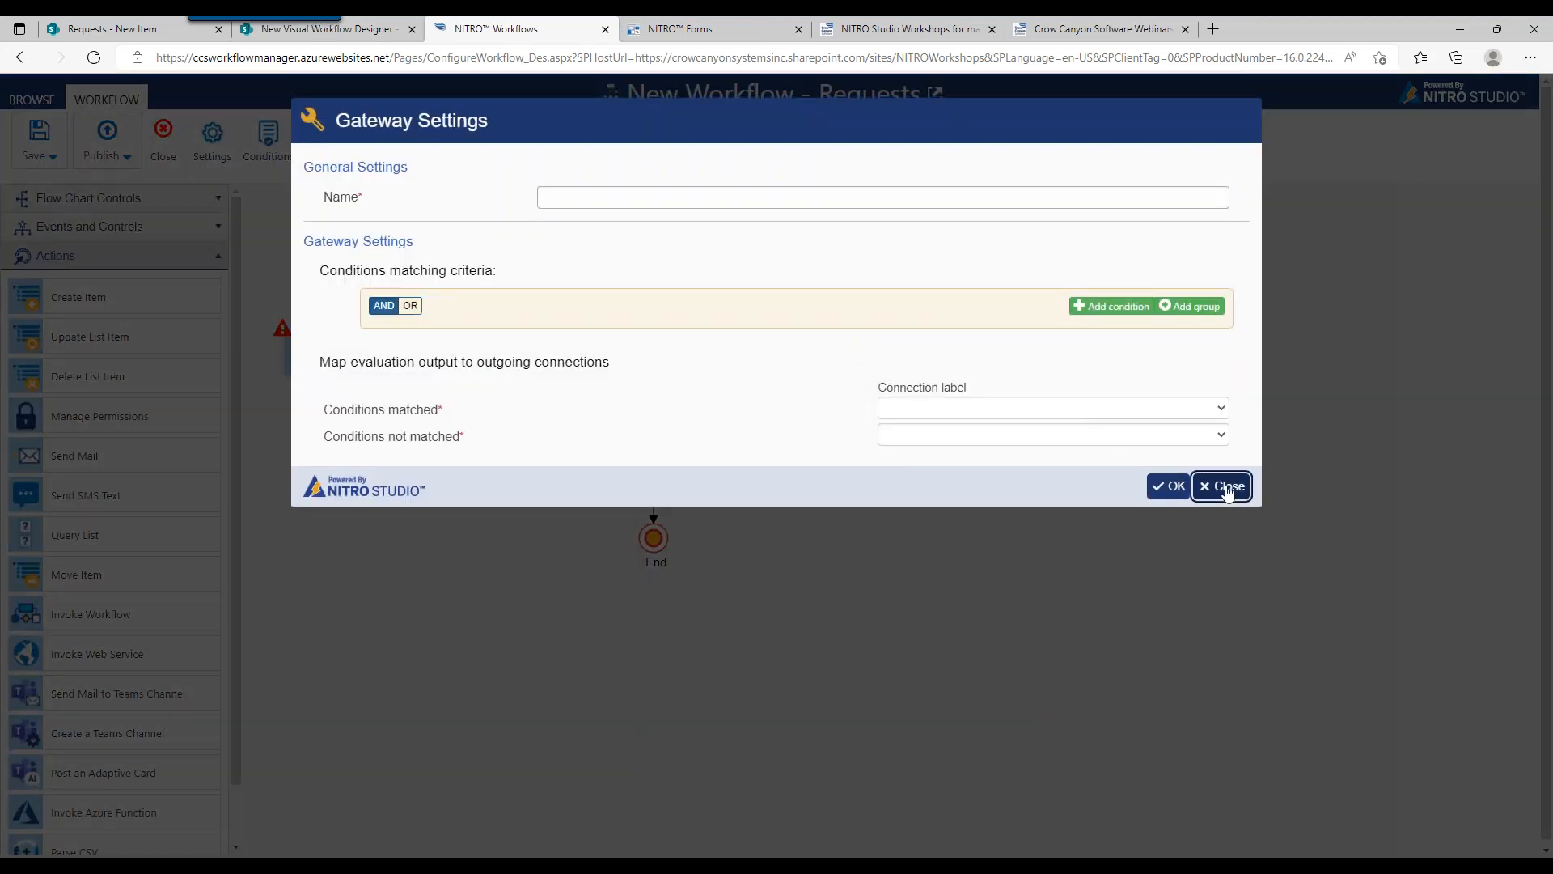
click(1223, 486)
mouse_move(864, 356)
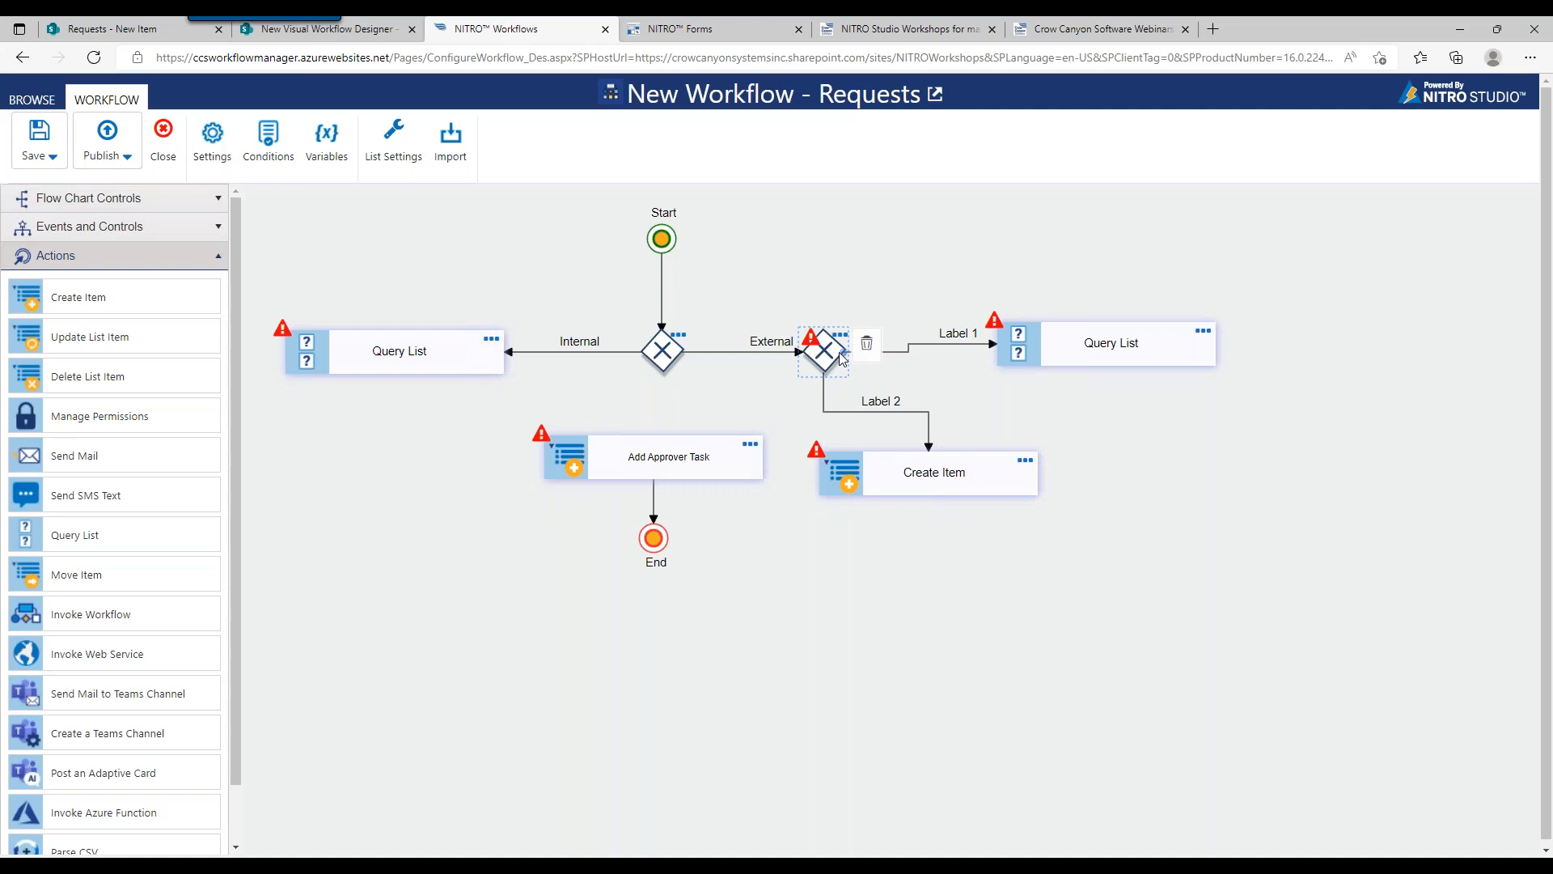
click(867, 346)
Connect the remaining gateway to the right Query List action and label the connection External, placing the label above the line
click(662, 350)
drag(704, 696, 957, 353)
double_click(728, 361)
text(Ex)
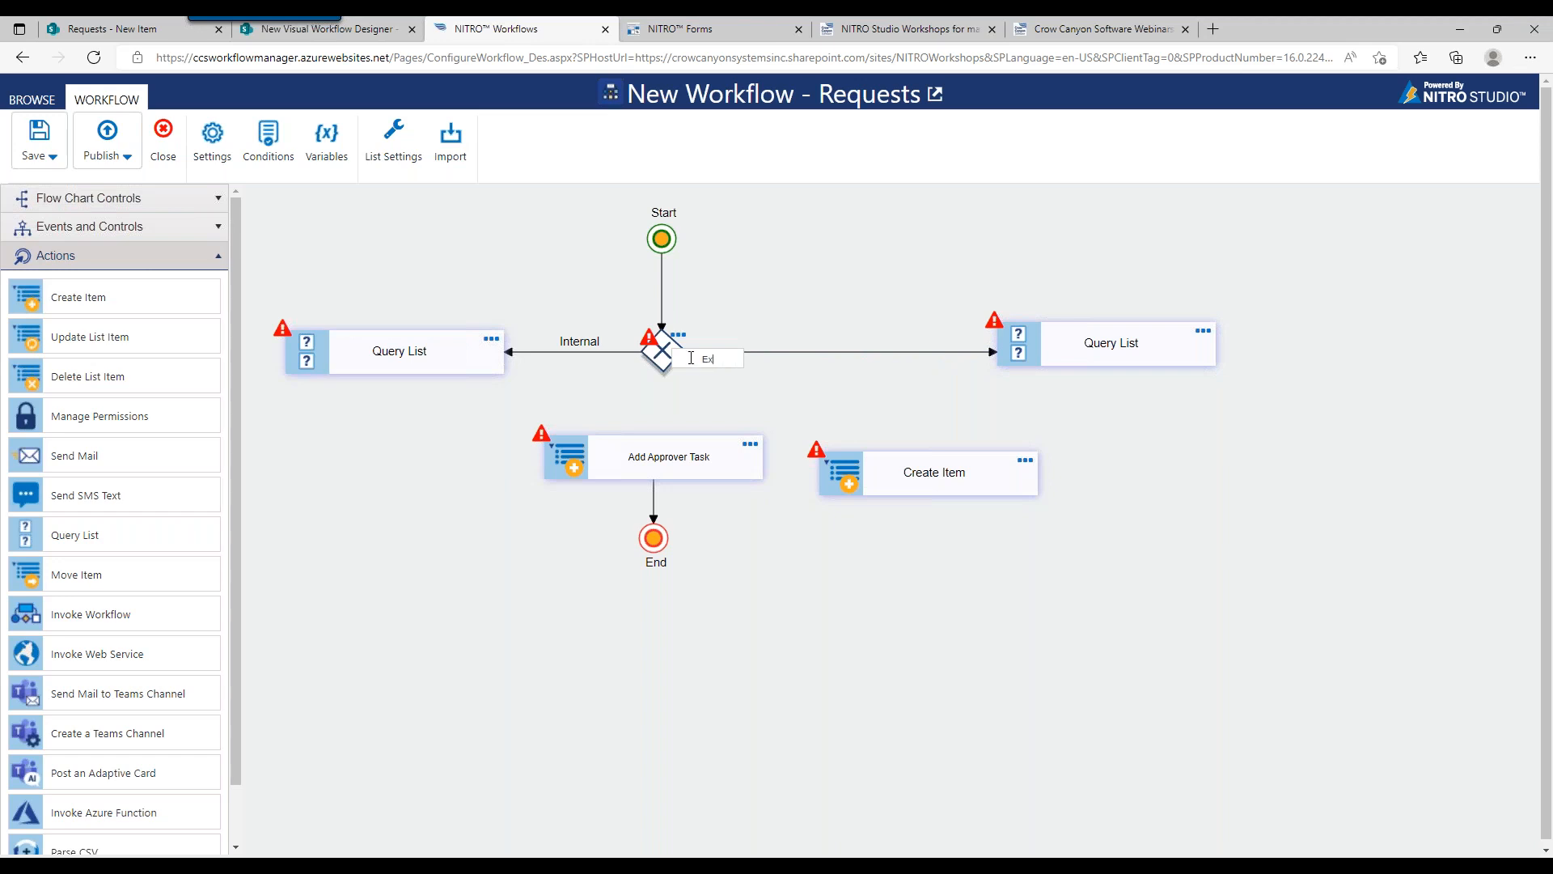
text(ternal)
click(816, 327)
drag(702, 362, 791, 342)
Reposition the Internal label and move the two Query List actions to balance them around the gateway
drag(582, 343, 572, 343)
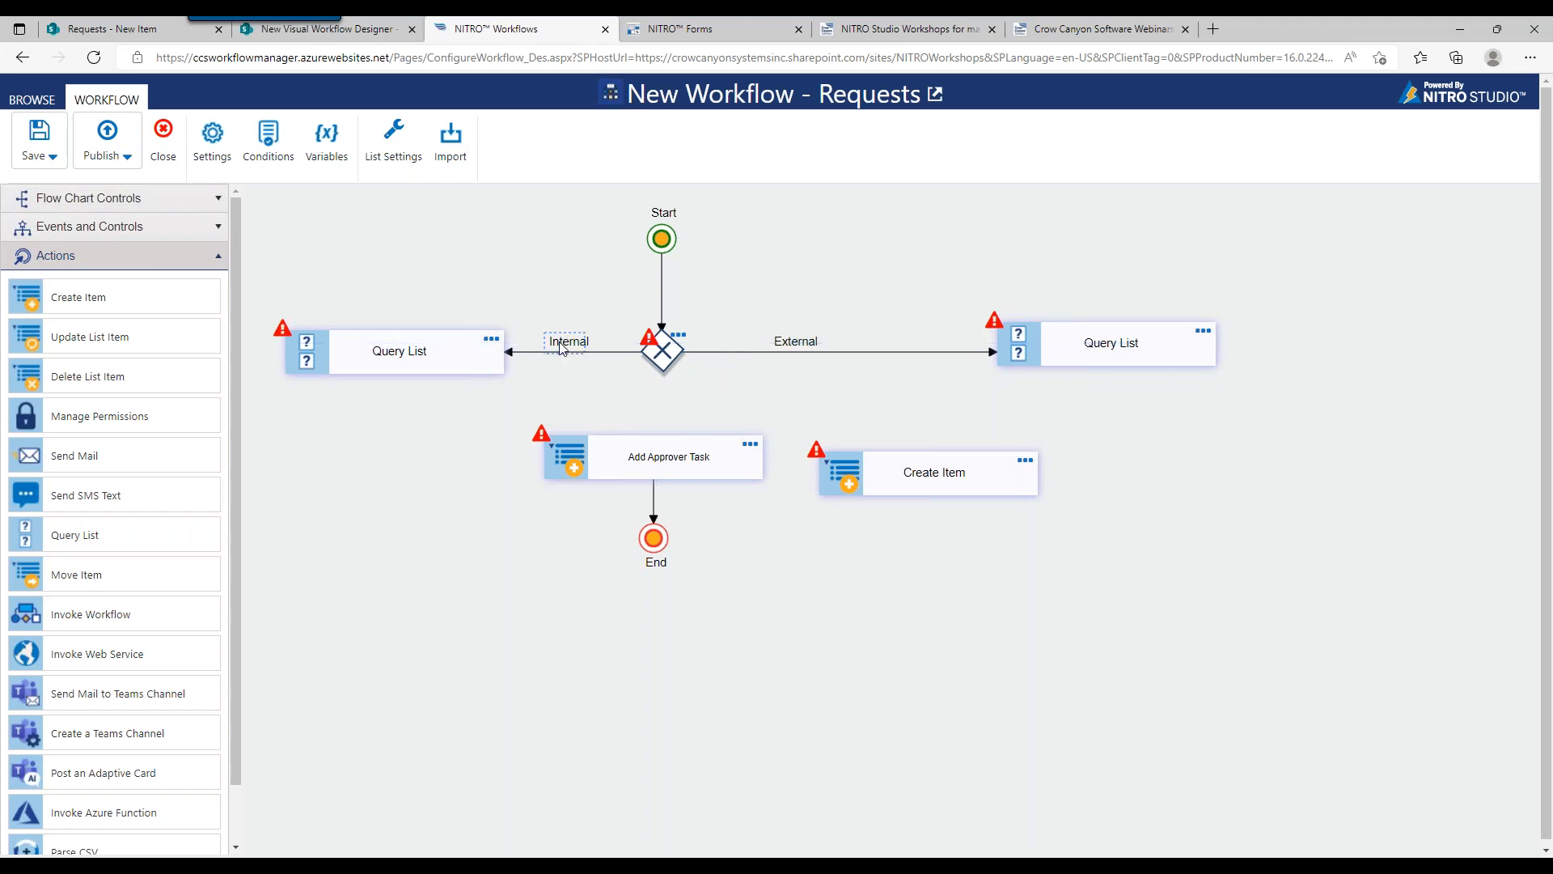
drag(470, 344, 462, 343)
drag(570, 344, 578, 343)
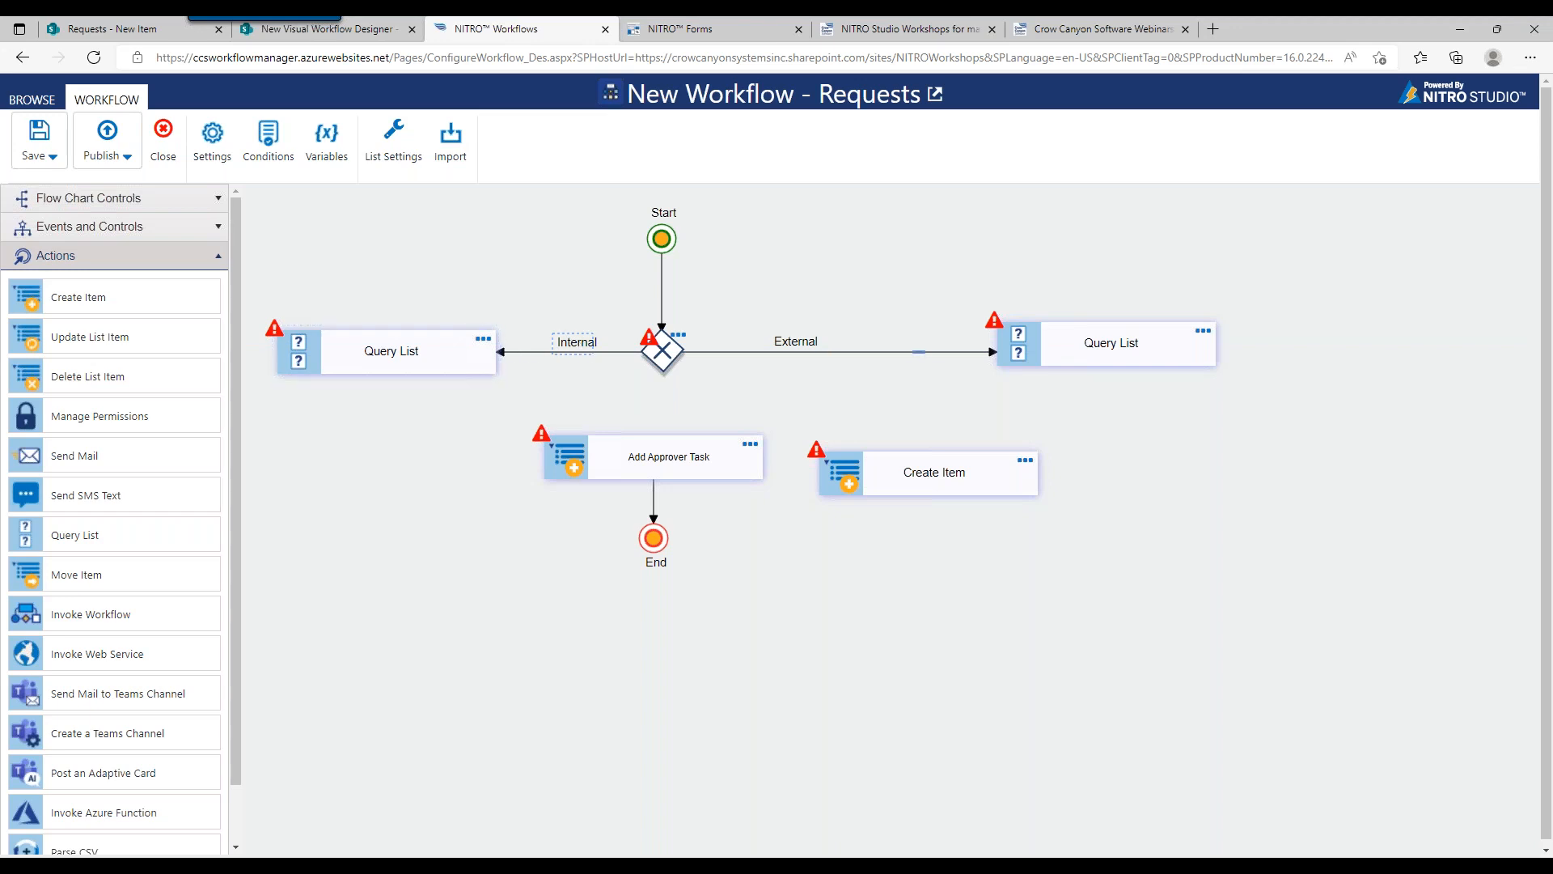
click(1129, 349)
drag(1129, 349, 1080, 350)
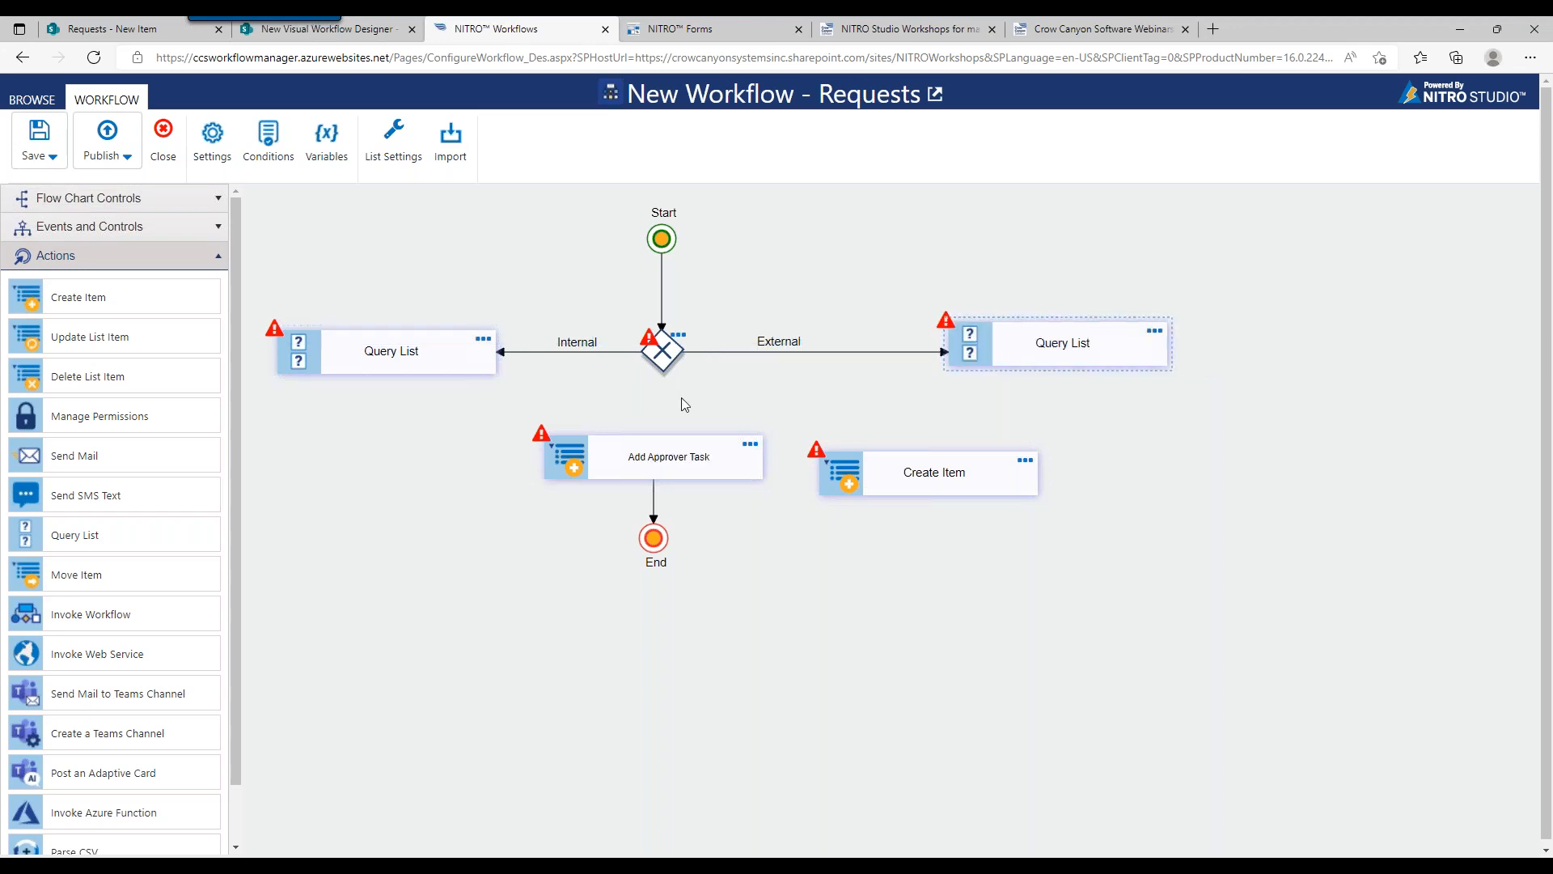
drag(432, 369, 448, 369)
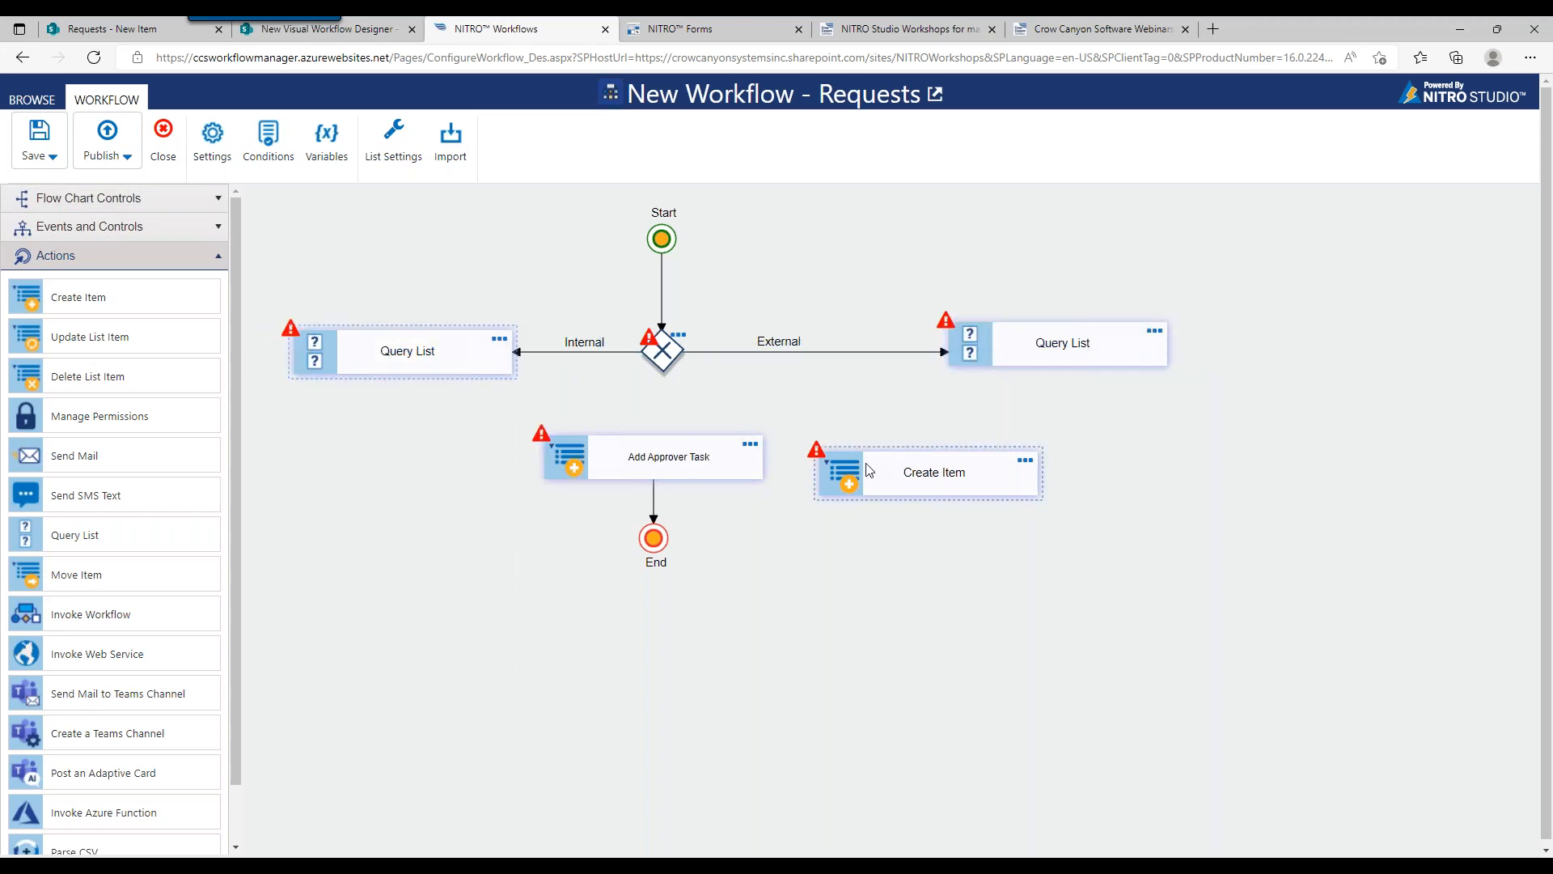
Delete the unused Create Item action, and move End and Add Approver Task lower beneath the gateway
click(1029, 476)
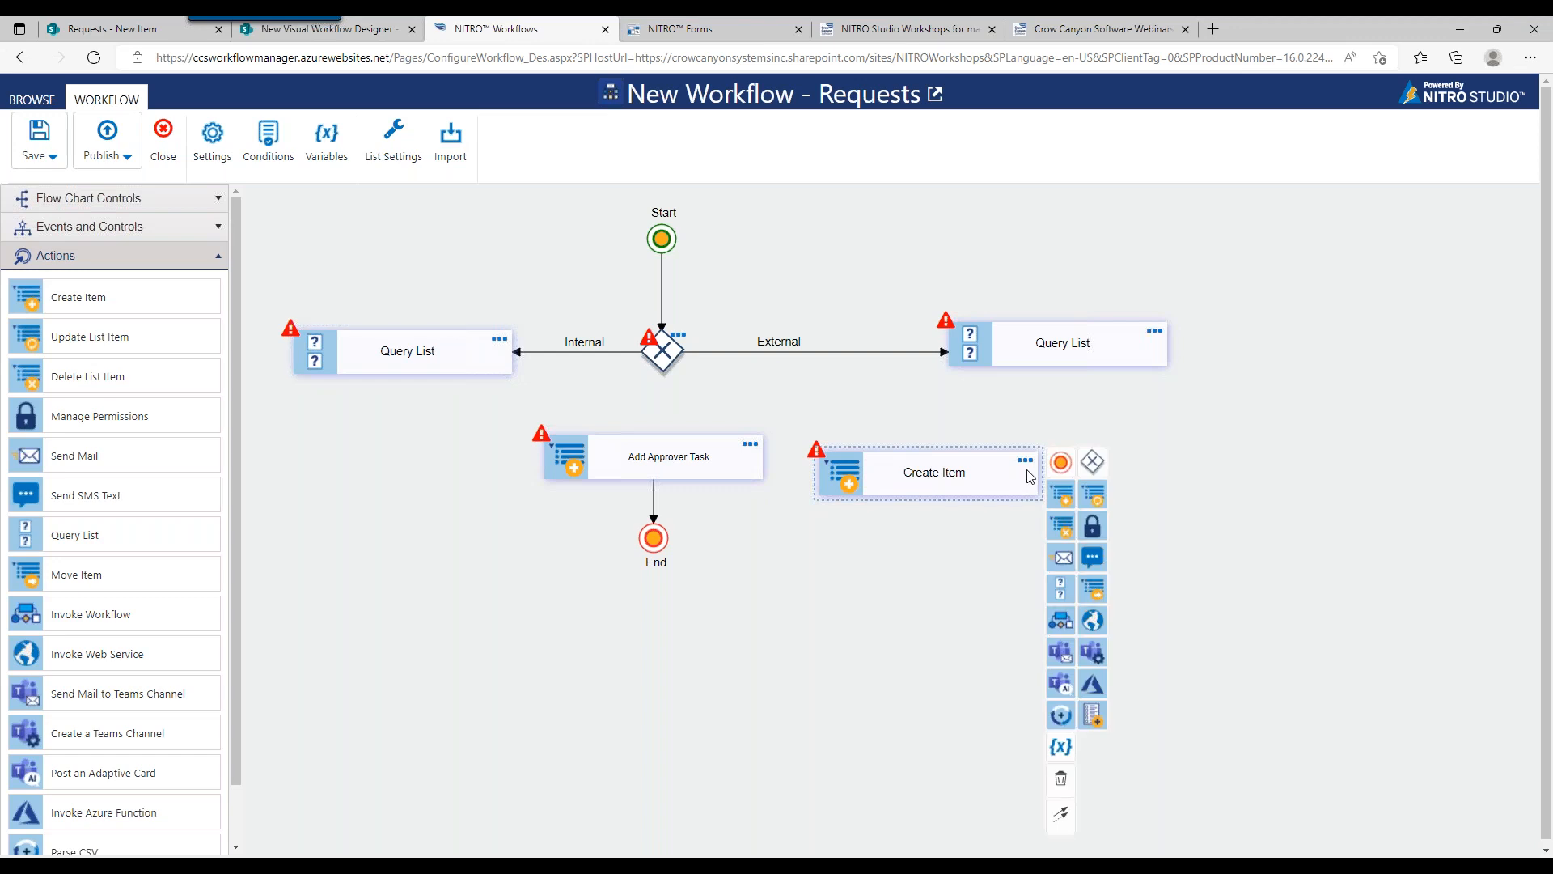
click(1060, 778)
click(675, 471)
drag(654, 542, 654, 606)
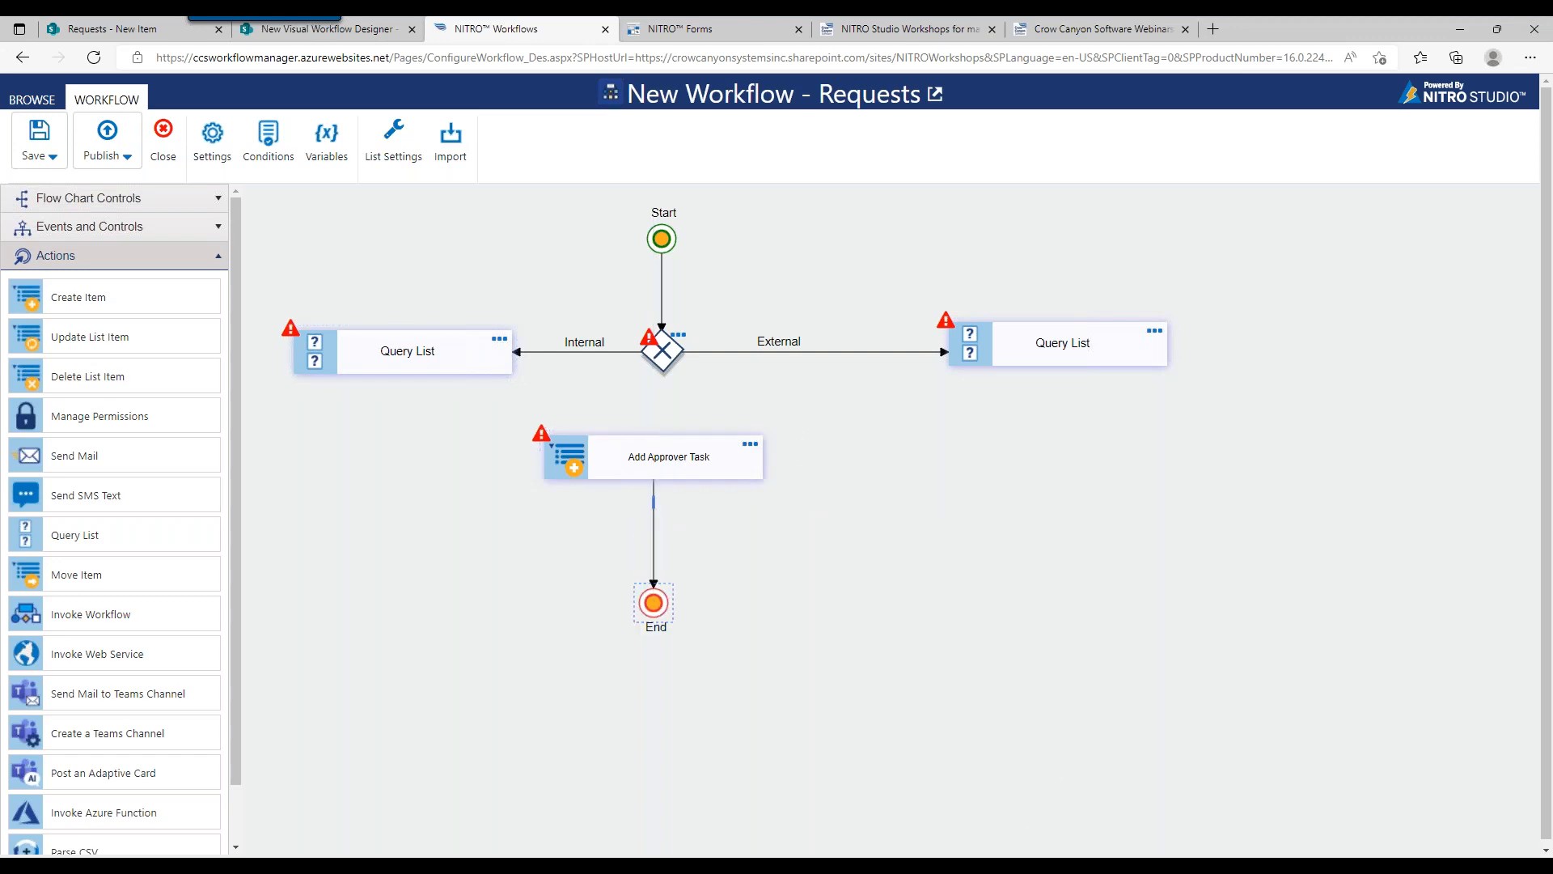
drag(664, 476, 668, 494)
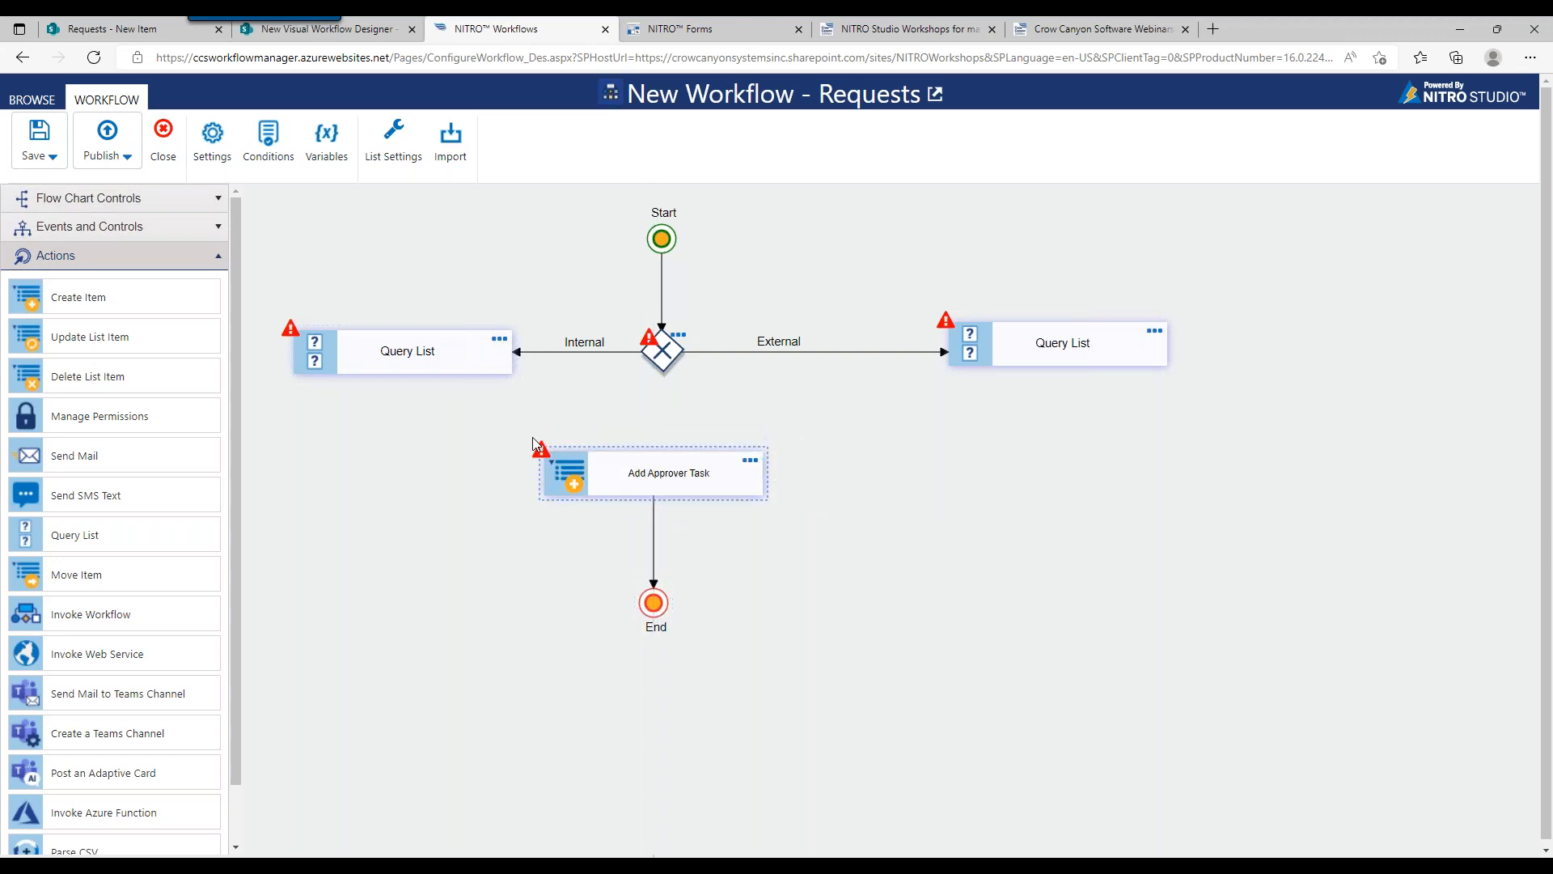
Connect both Query List actions to Add Approver Task, routing each connection down from beneath its Query List
click(463, 363)
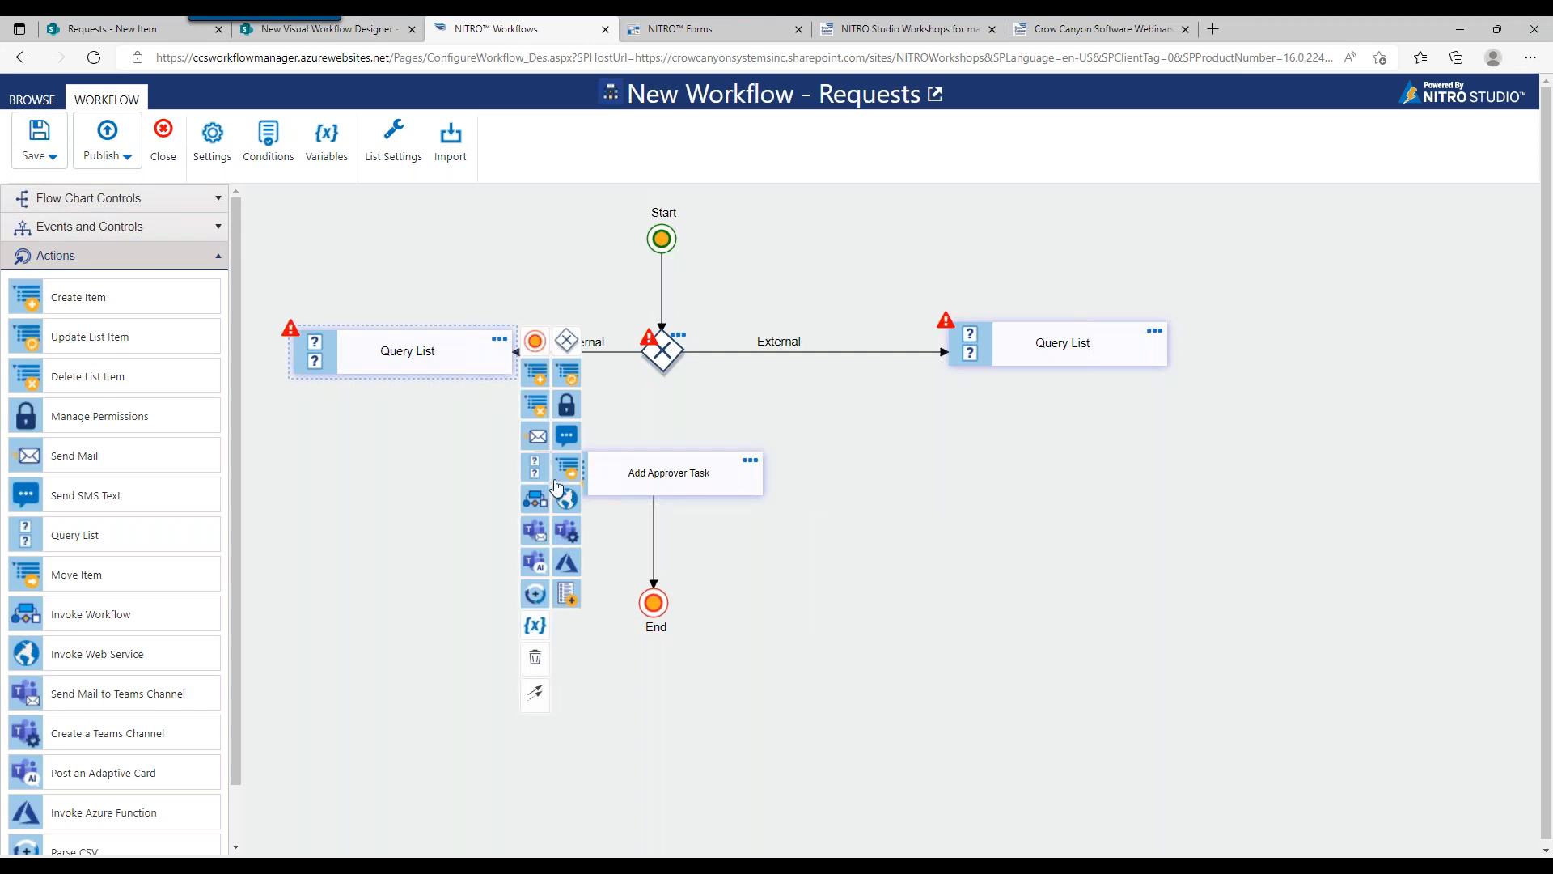
drag(538, 696, 583, 491)
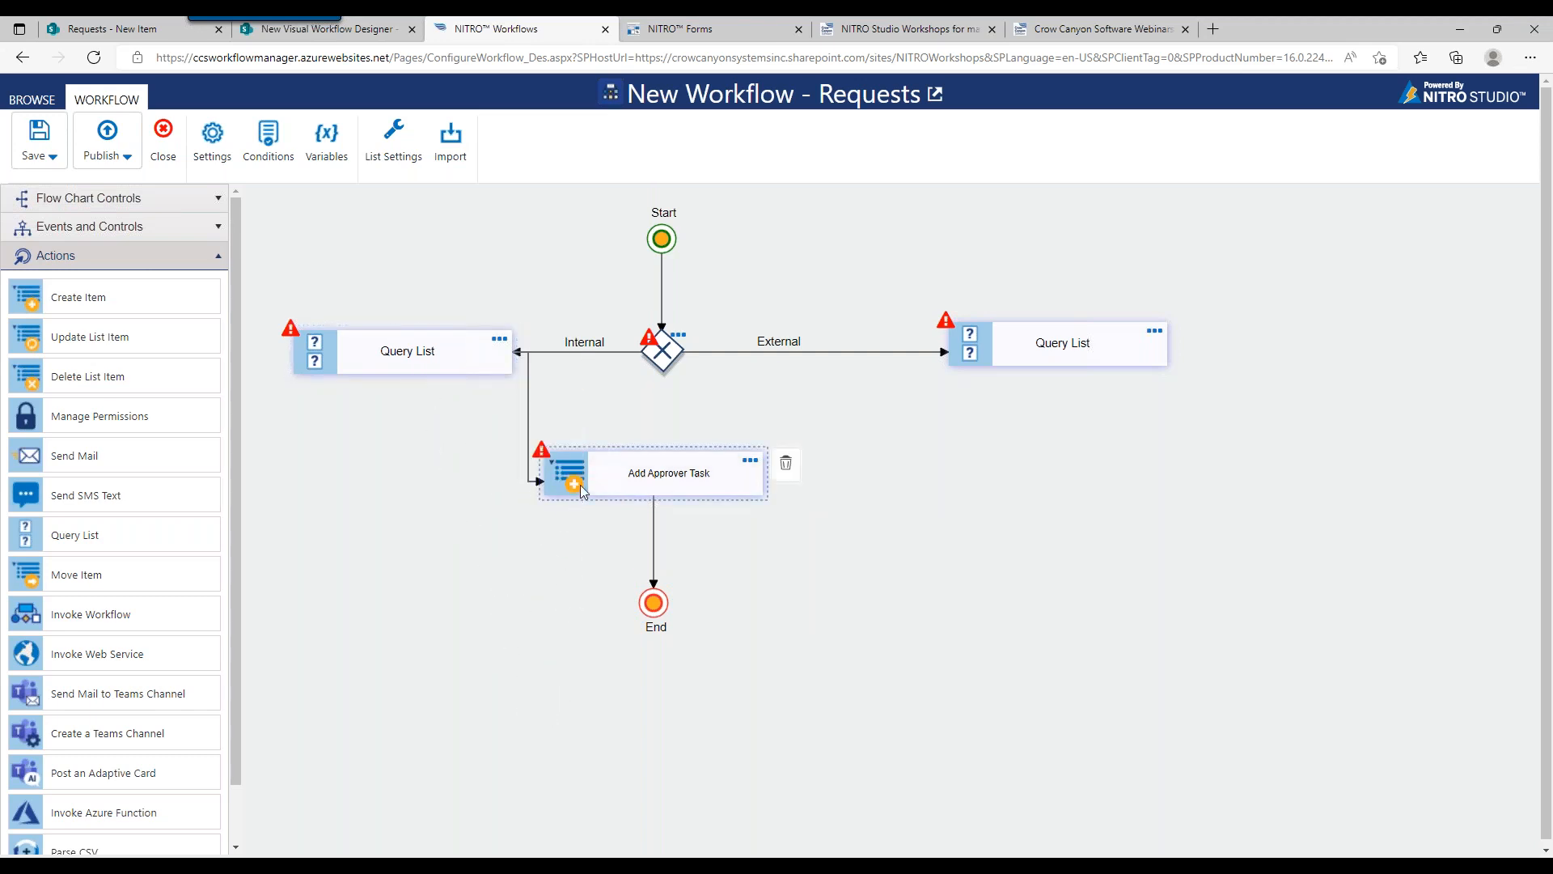
drag(531, 423, 410, 426)
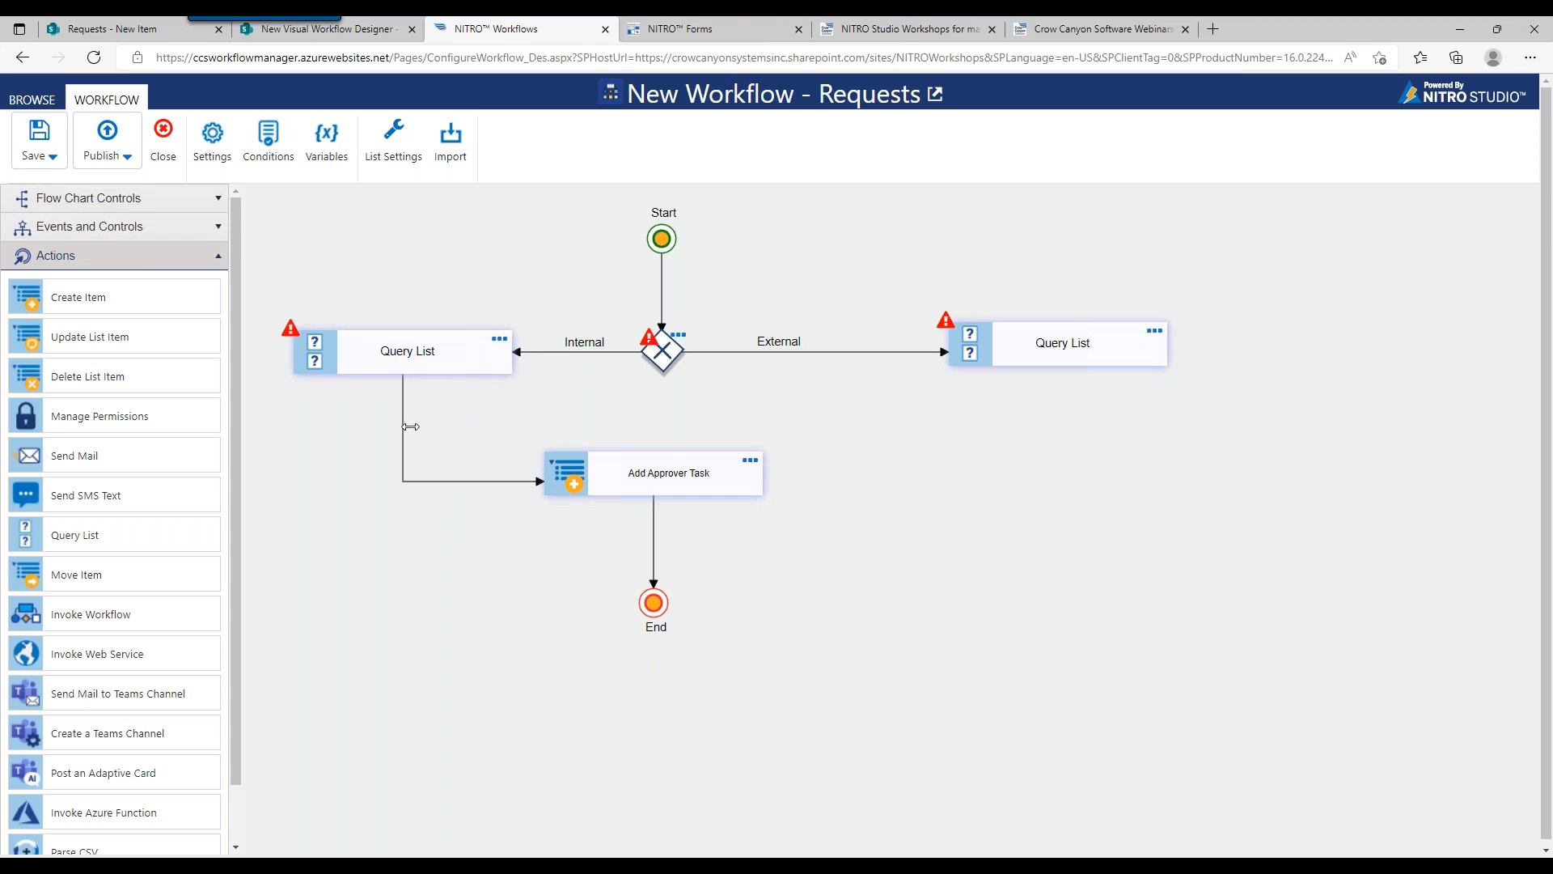
click(1050, 358)
drag(1190, 685, 766, 484)
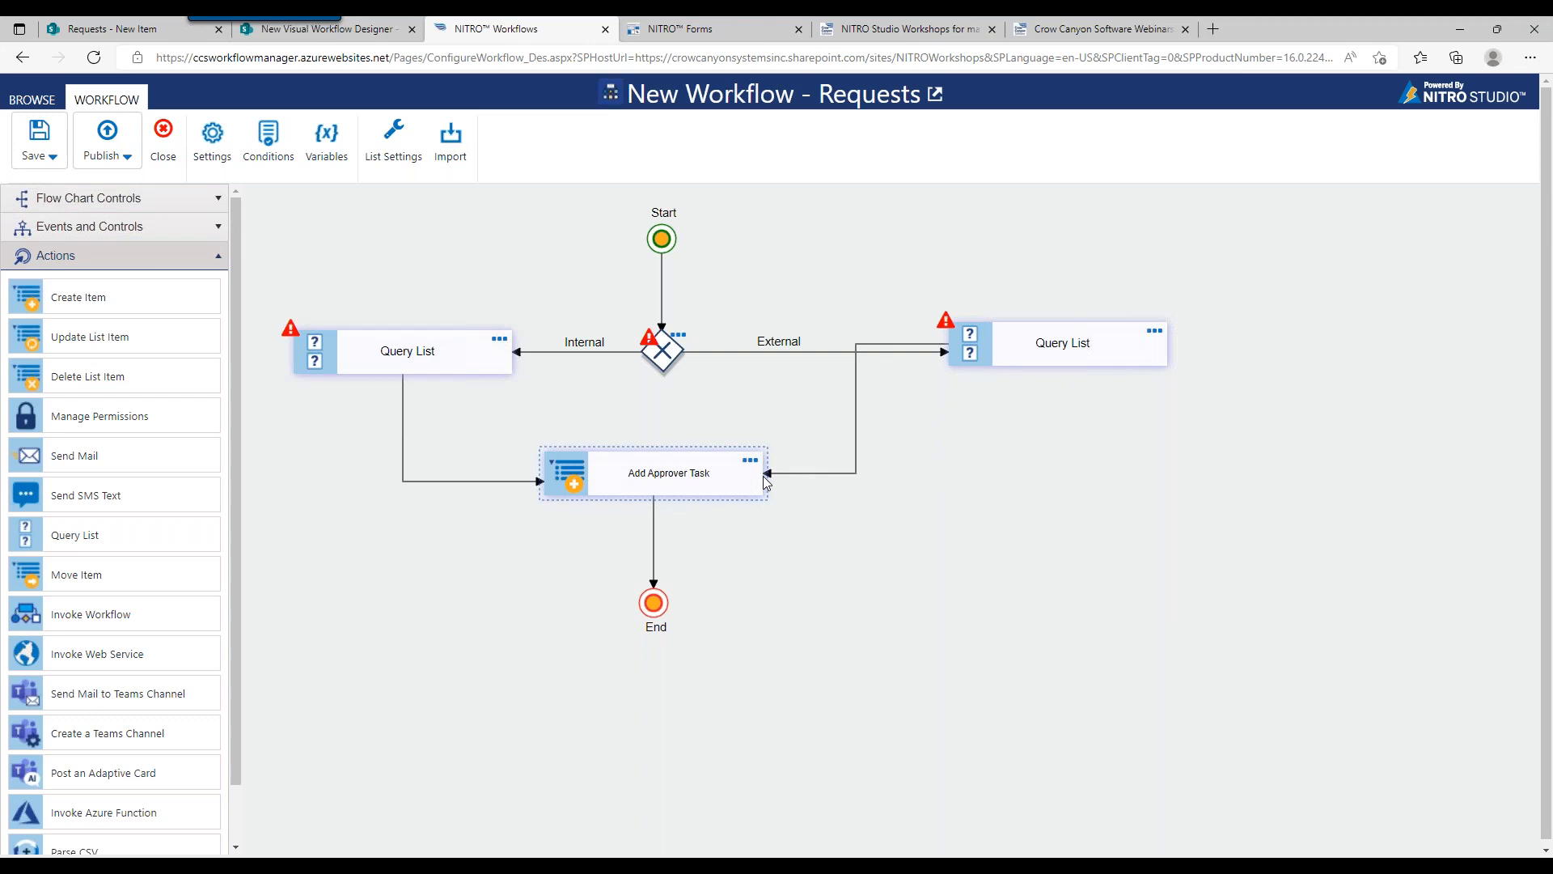
drag(856, 413, 1064, 413)
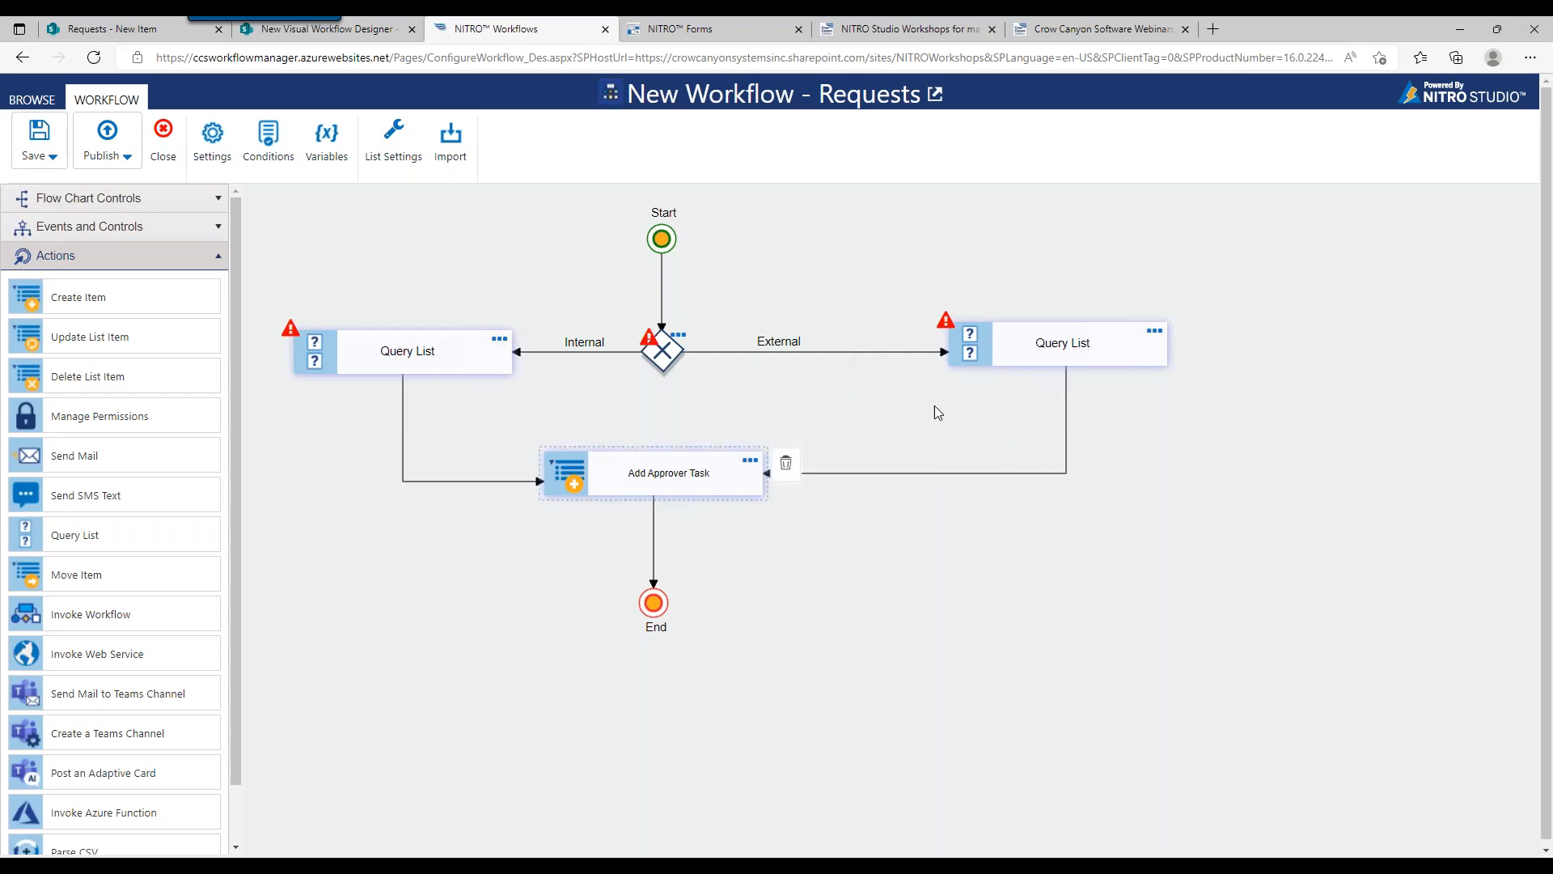
click(677, 336)
click(986, 479)
click(952, 507)
click(1168, 521)
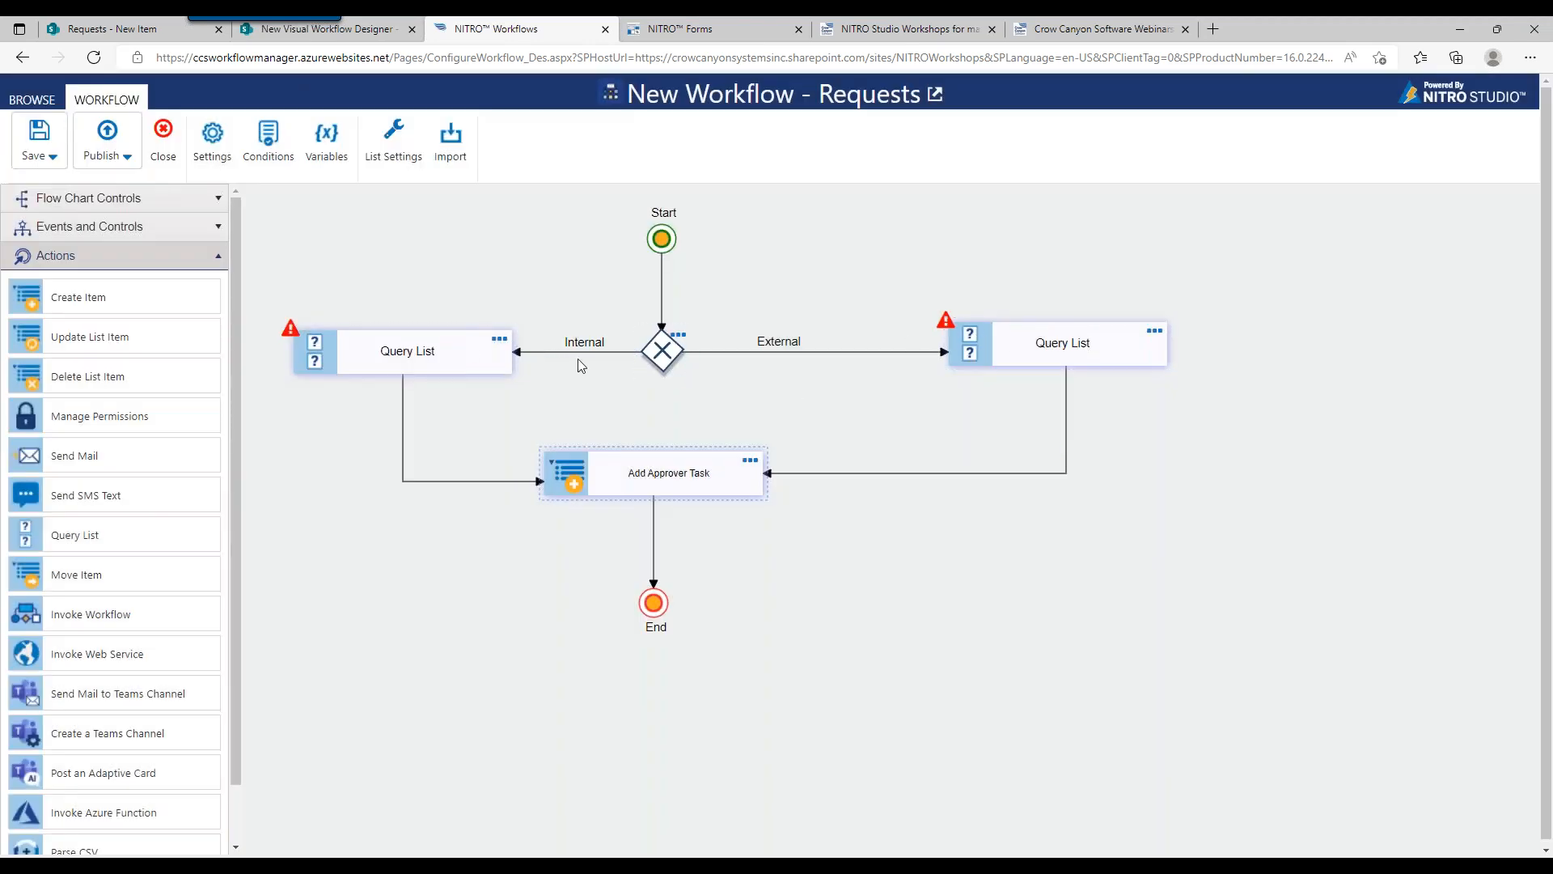
Delete the connection between the Internal branch's Query List and Add Approver Task, and redraw it along the same route
mouse_move(292, 337)
click(401, 438)
key(Delete)
click(310, 362)
mouse_move(292, 338)
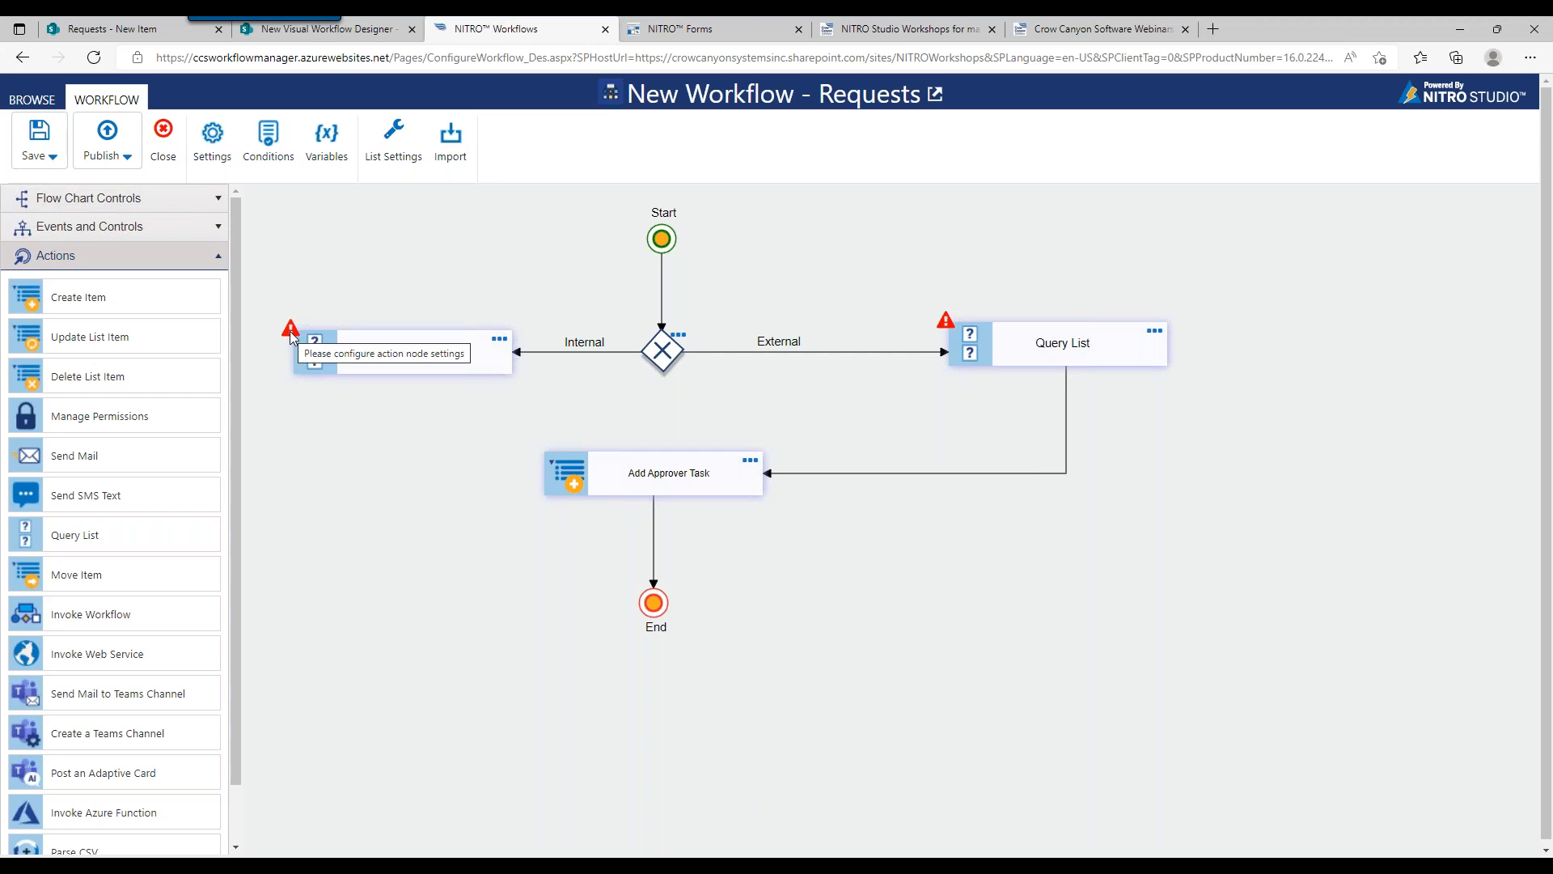
click(376, 365)
drag(535, 693, 543, 486)
drag(526, 430, 402, 422)
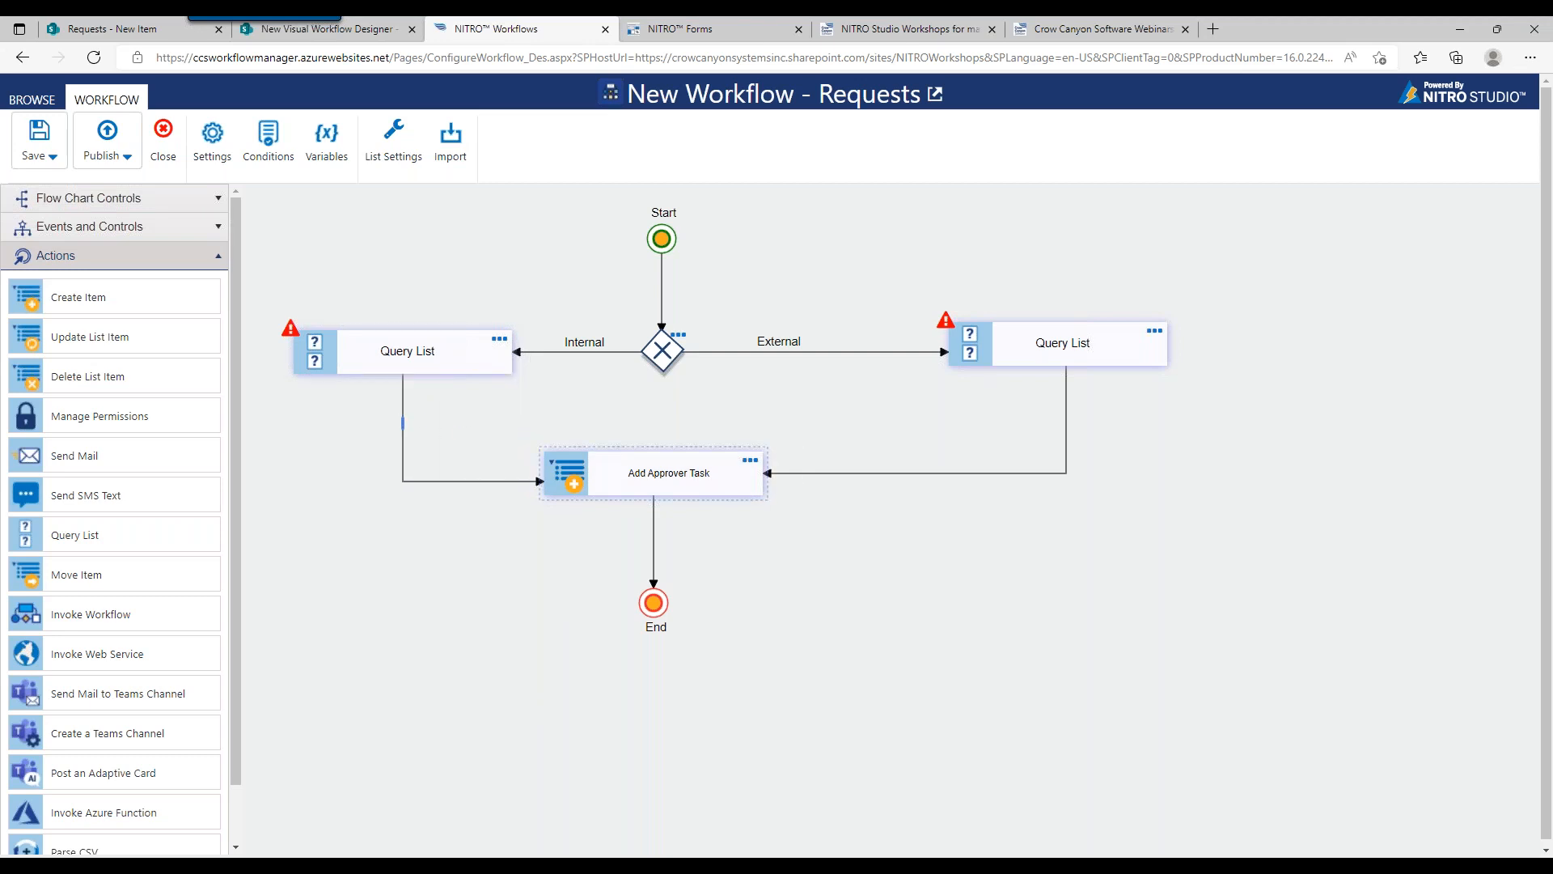
Open the settings of the Internal branch's Query List and name the action QLGetApproversInternal
click(498, 341)
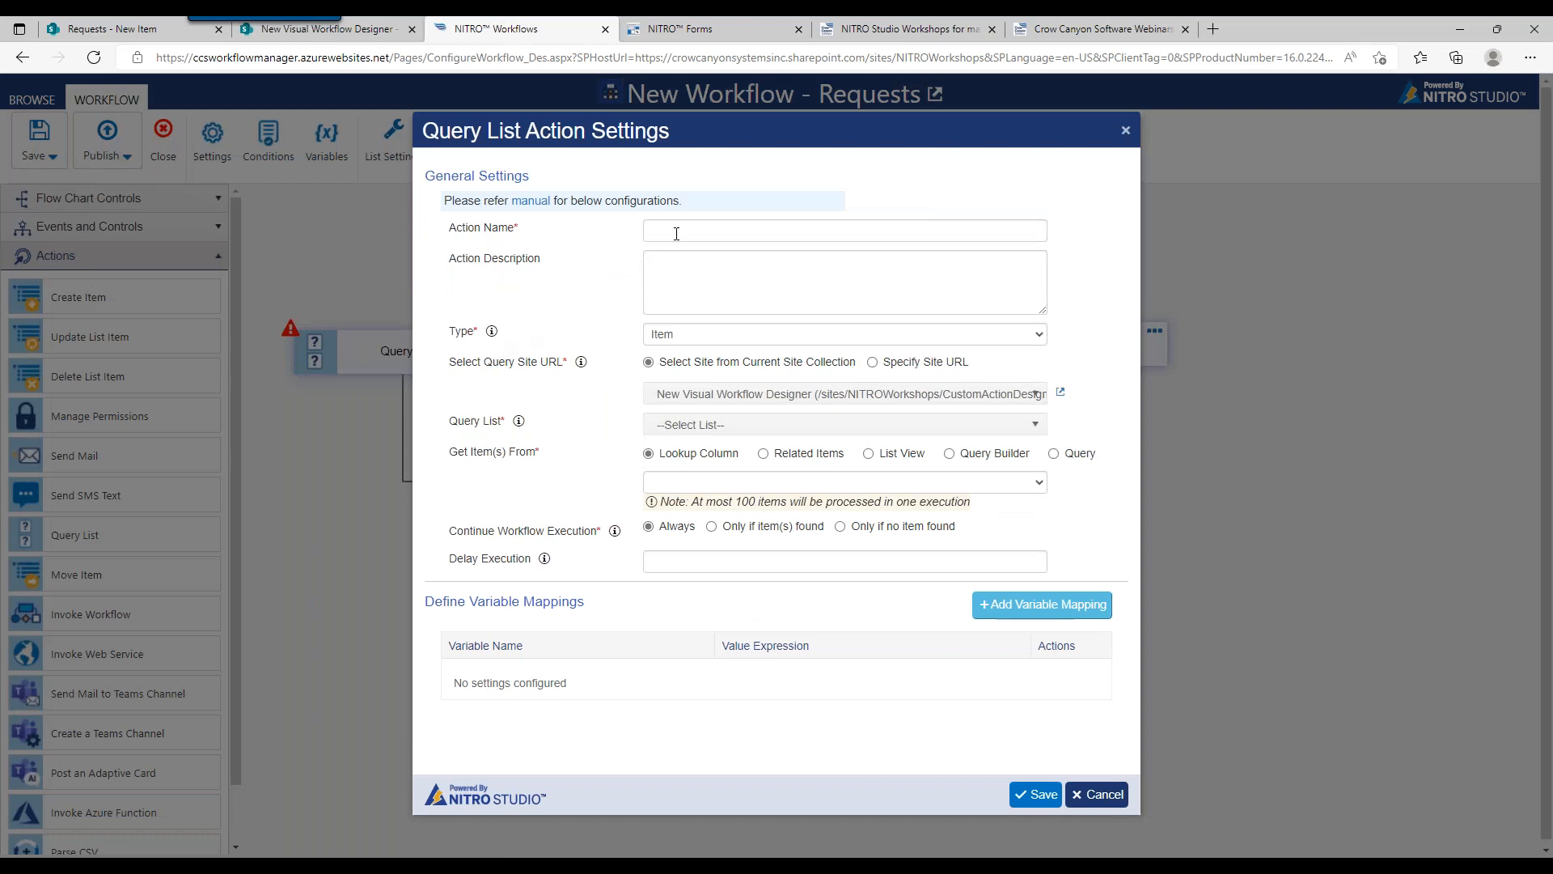
click(679, 231)
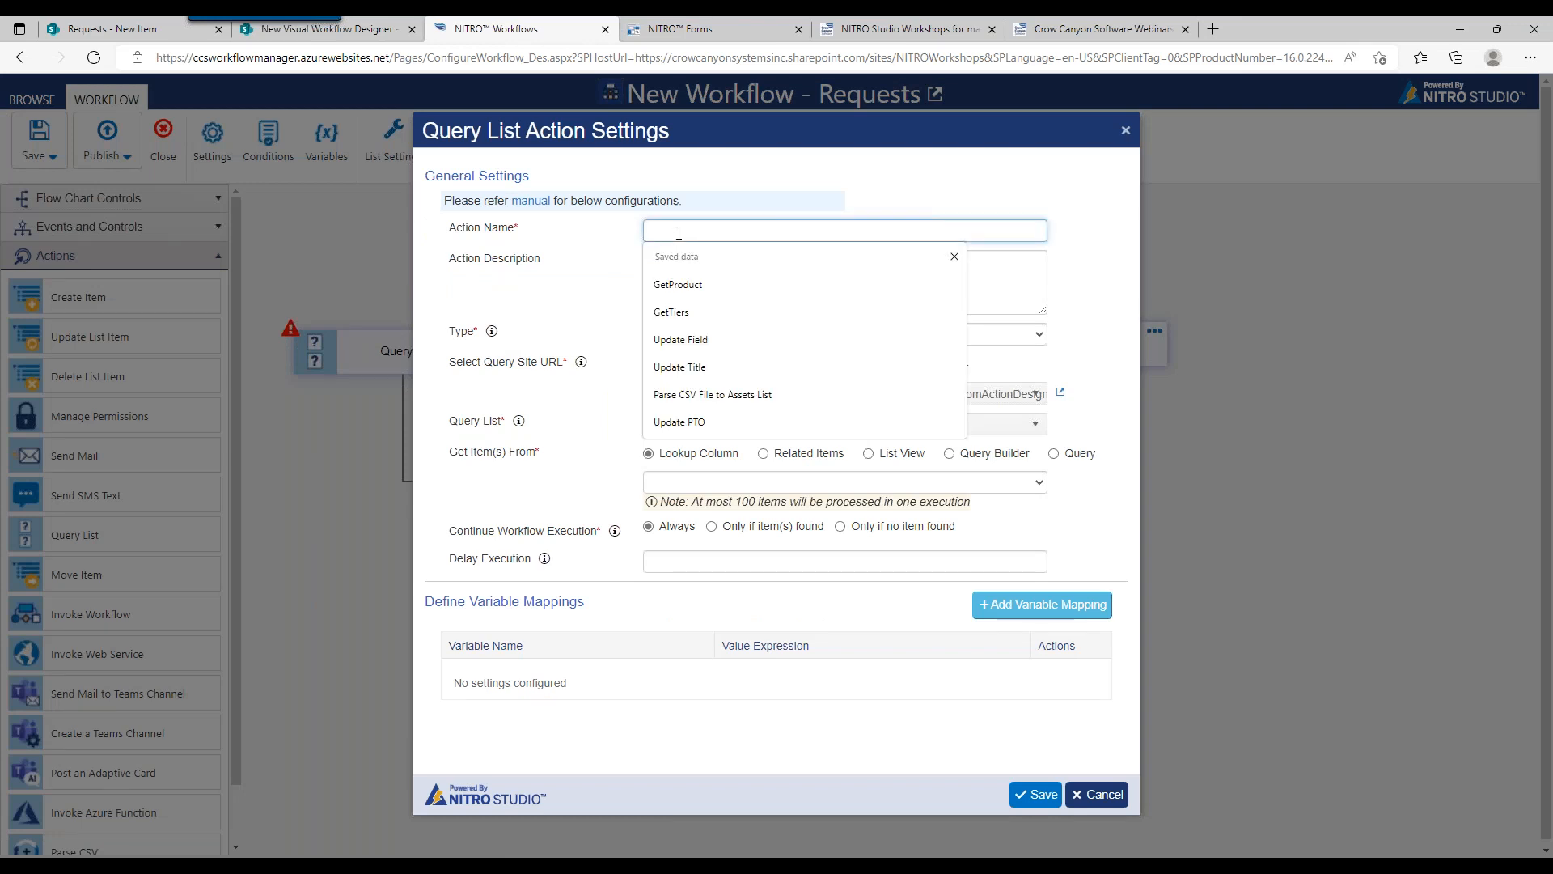
text(QL)
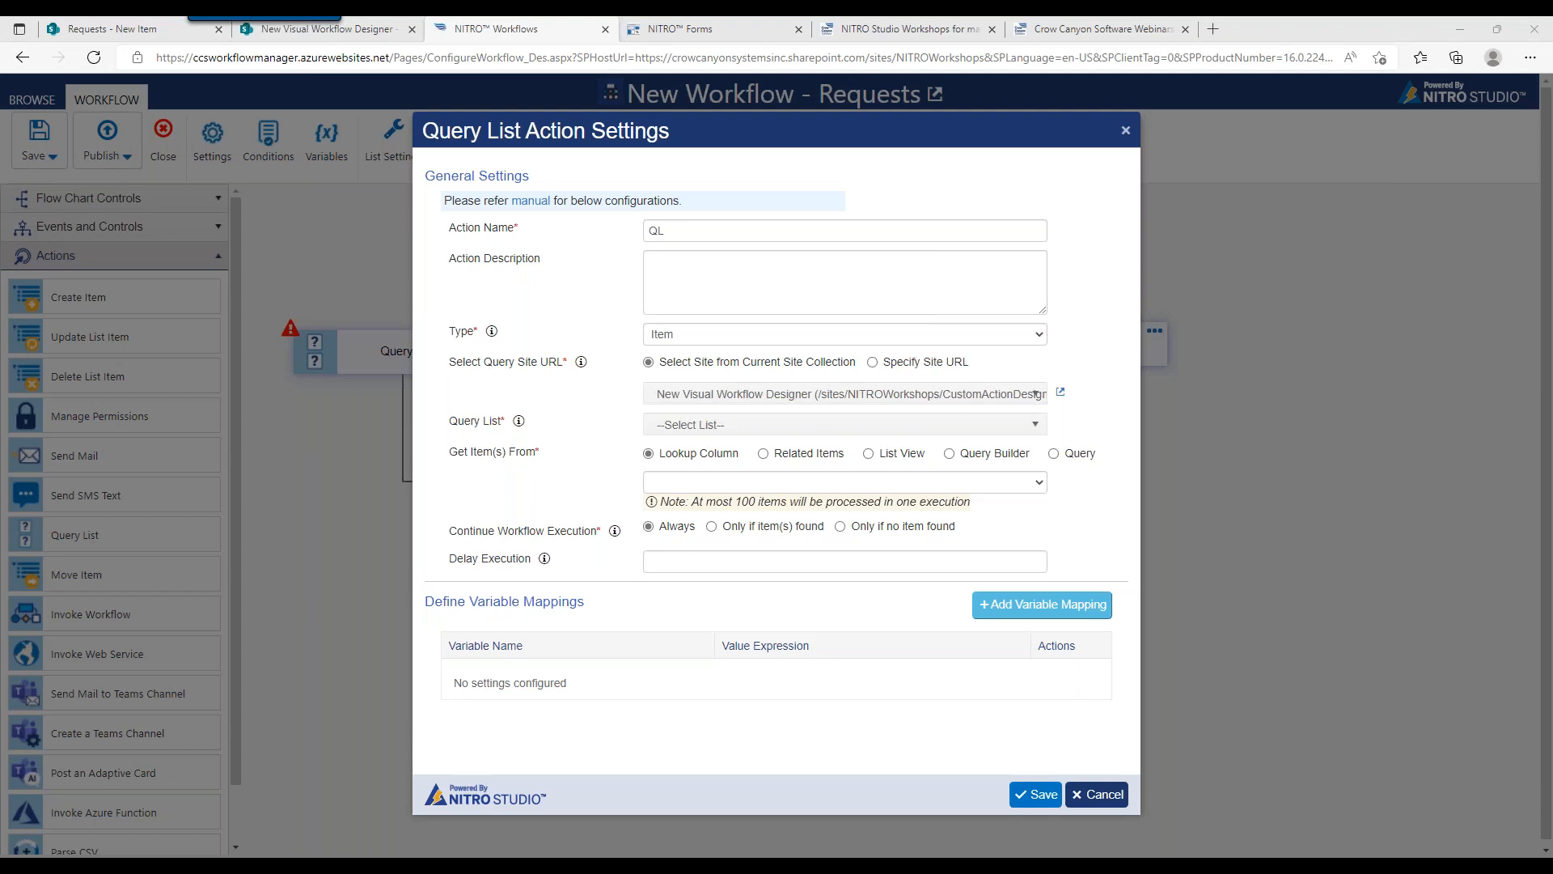
click(719, 232)
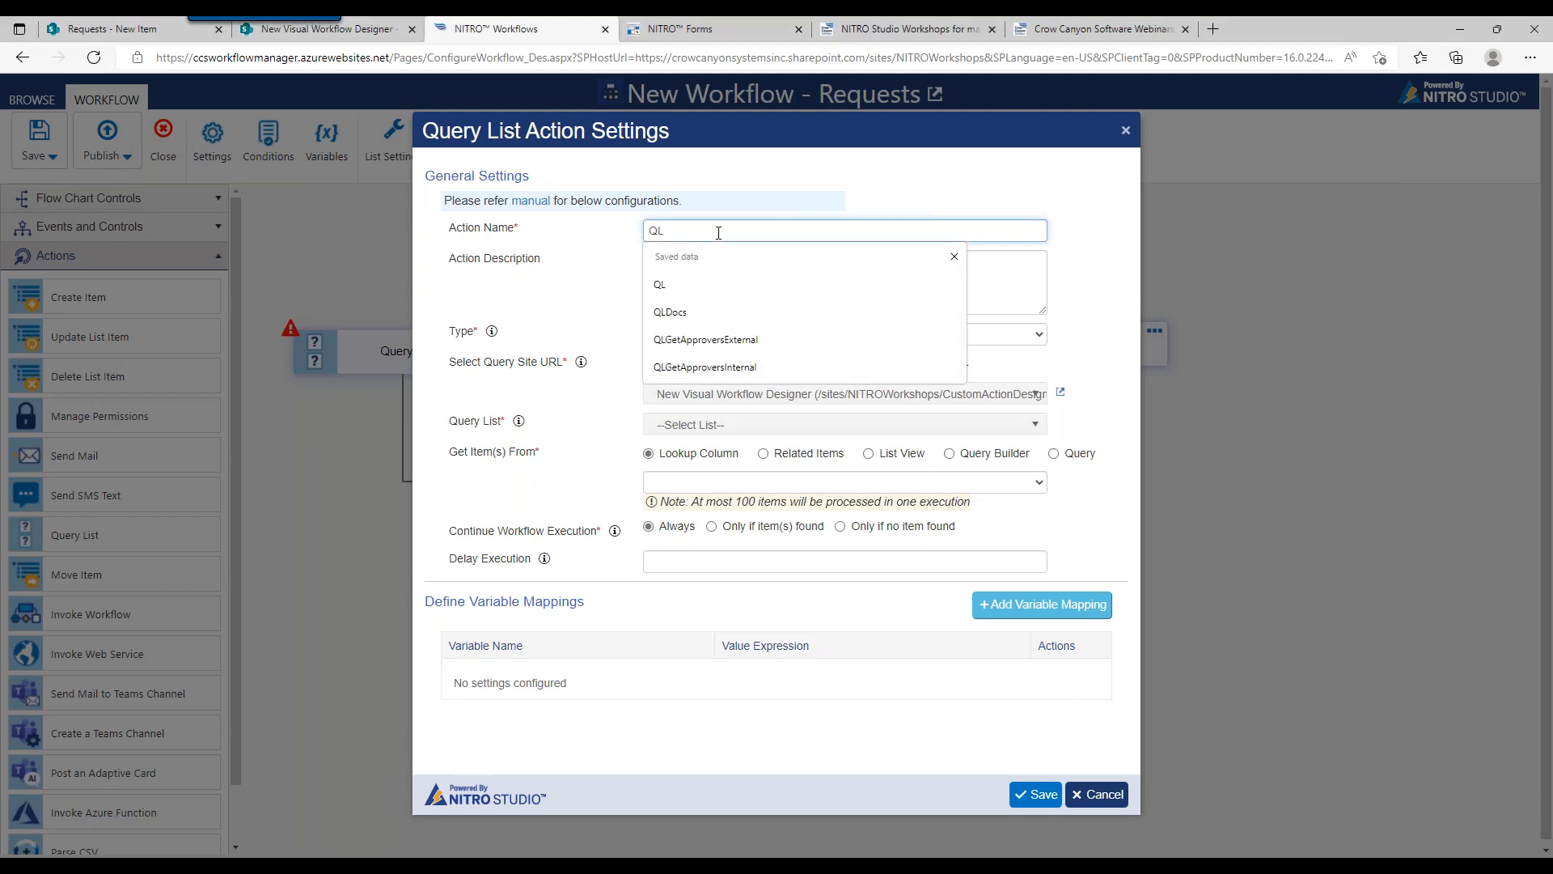
text(GetAp)
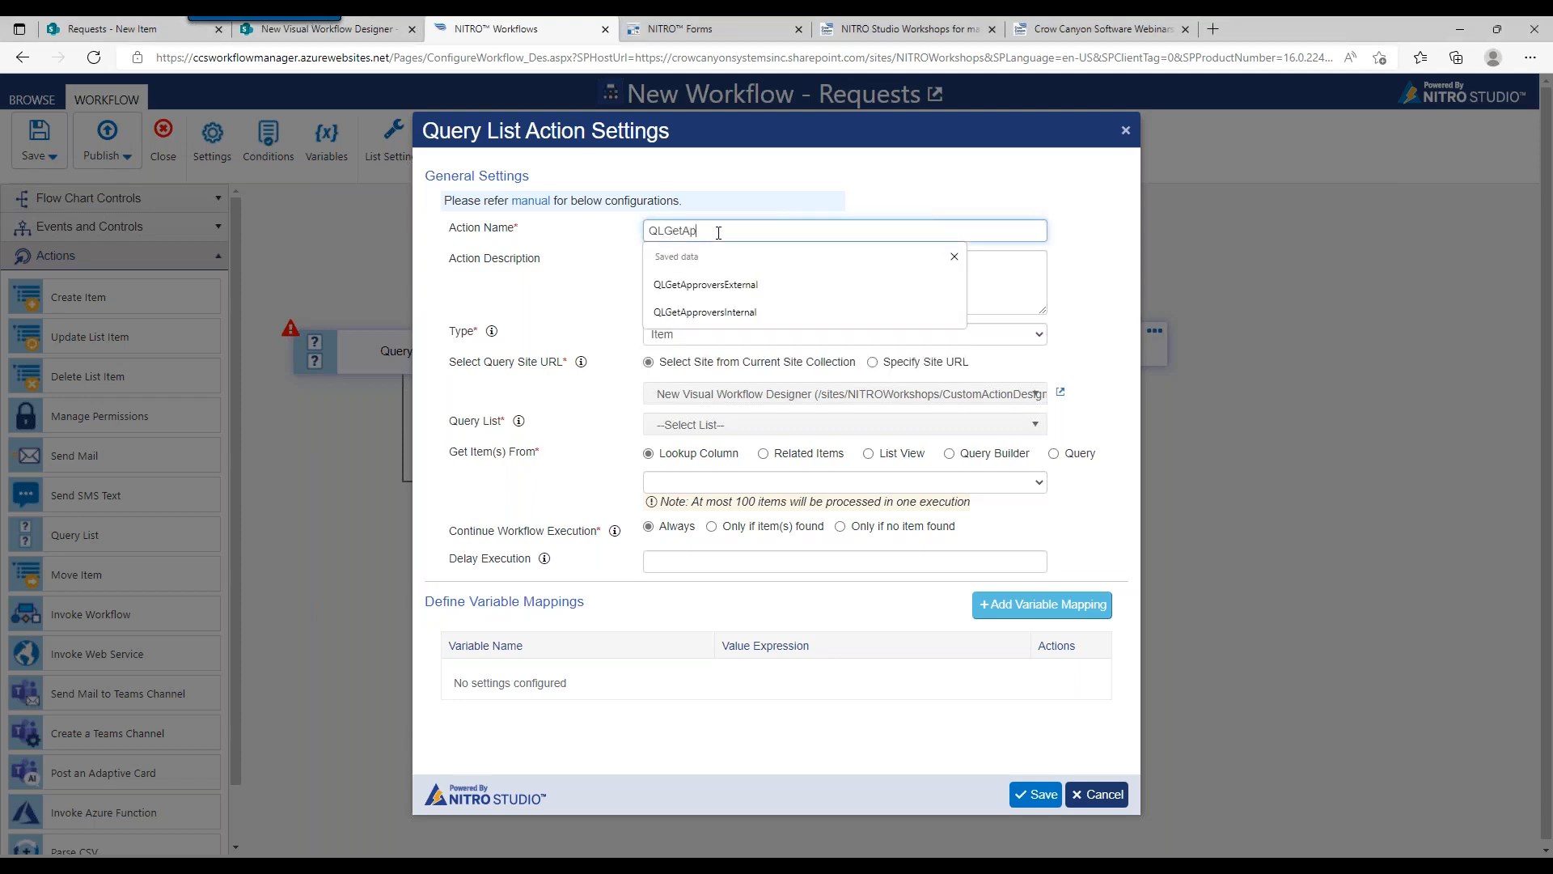
text(proversInternal)
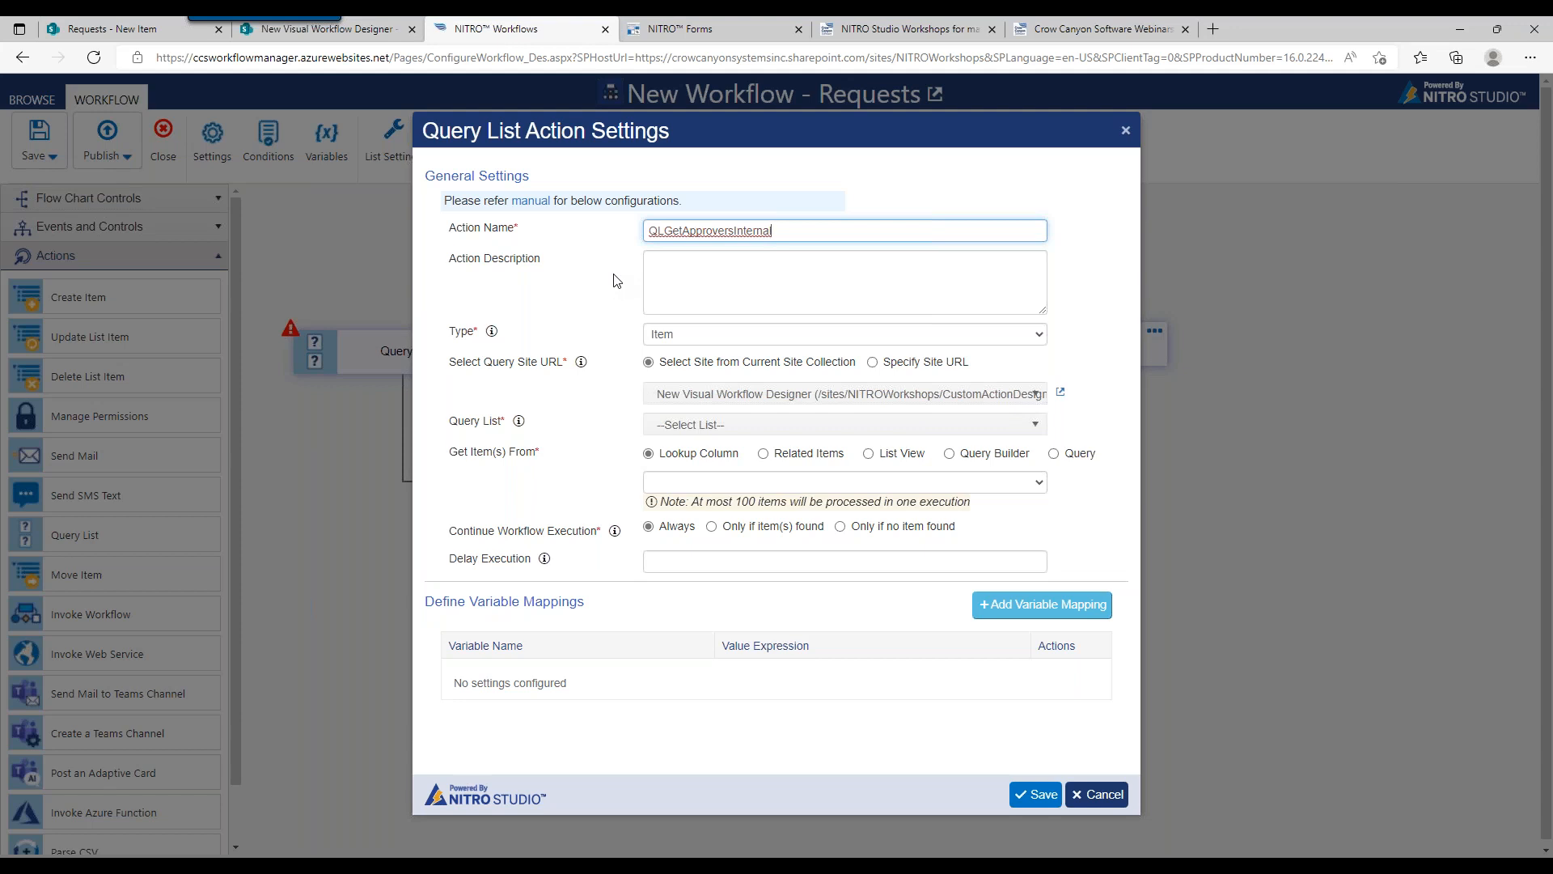
click(663, 230)
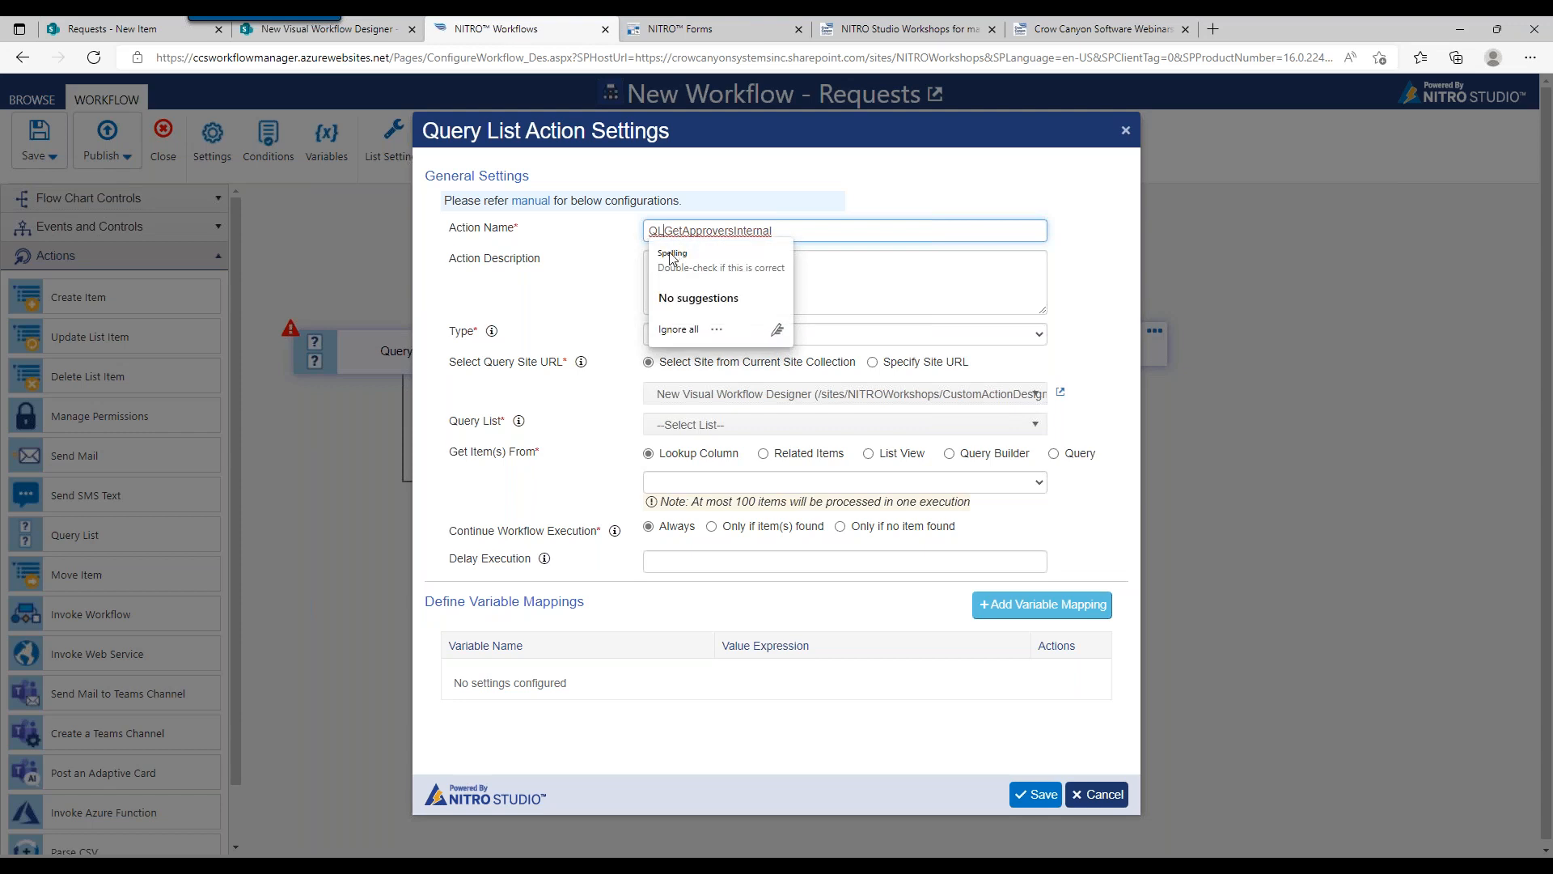
click(623, 237)
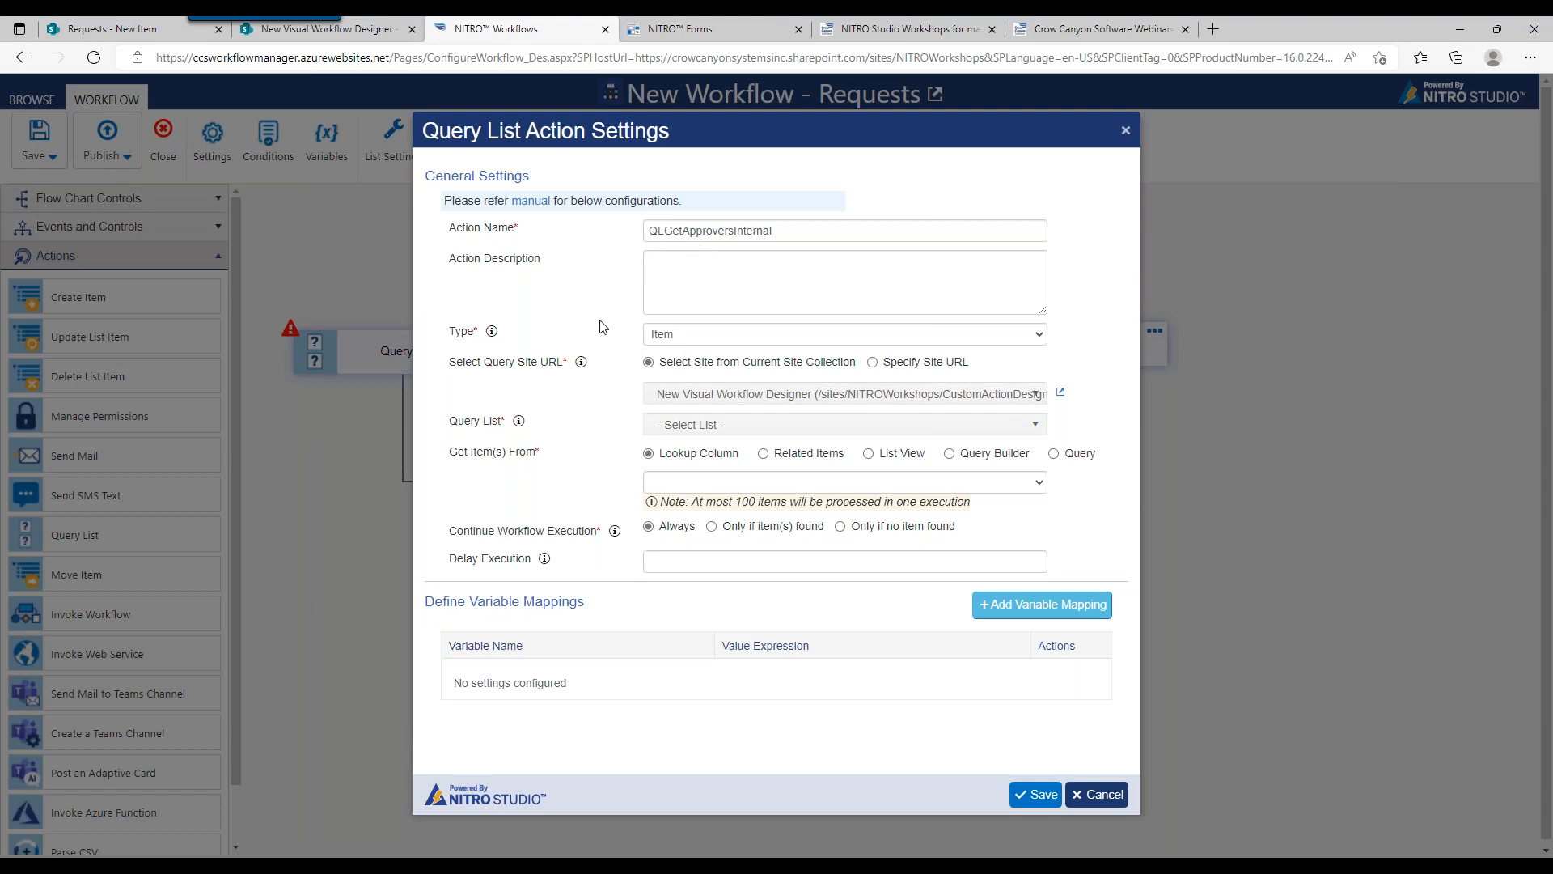
Try the Item Collection query type, and set the type back to Item
click(707, 339)
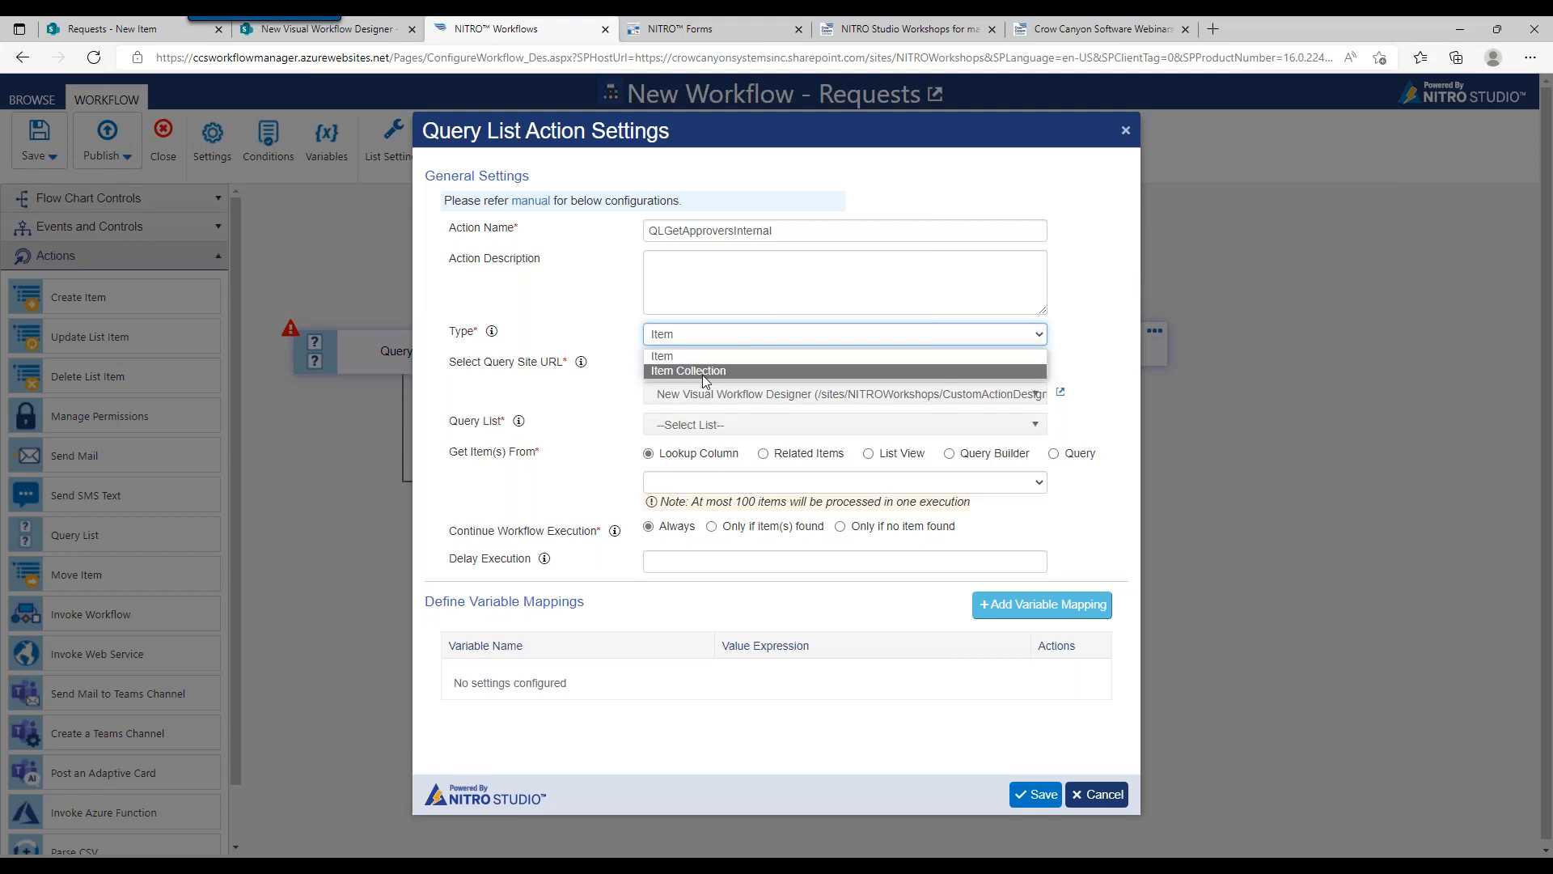
click(702, 371)
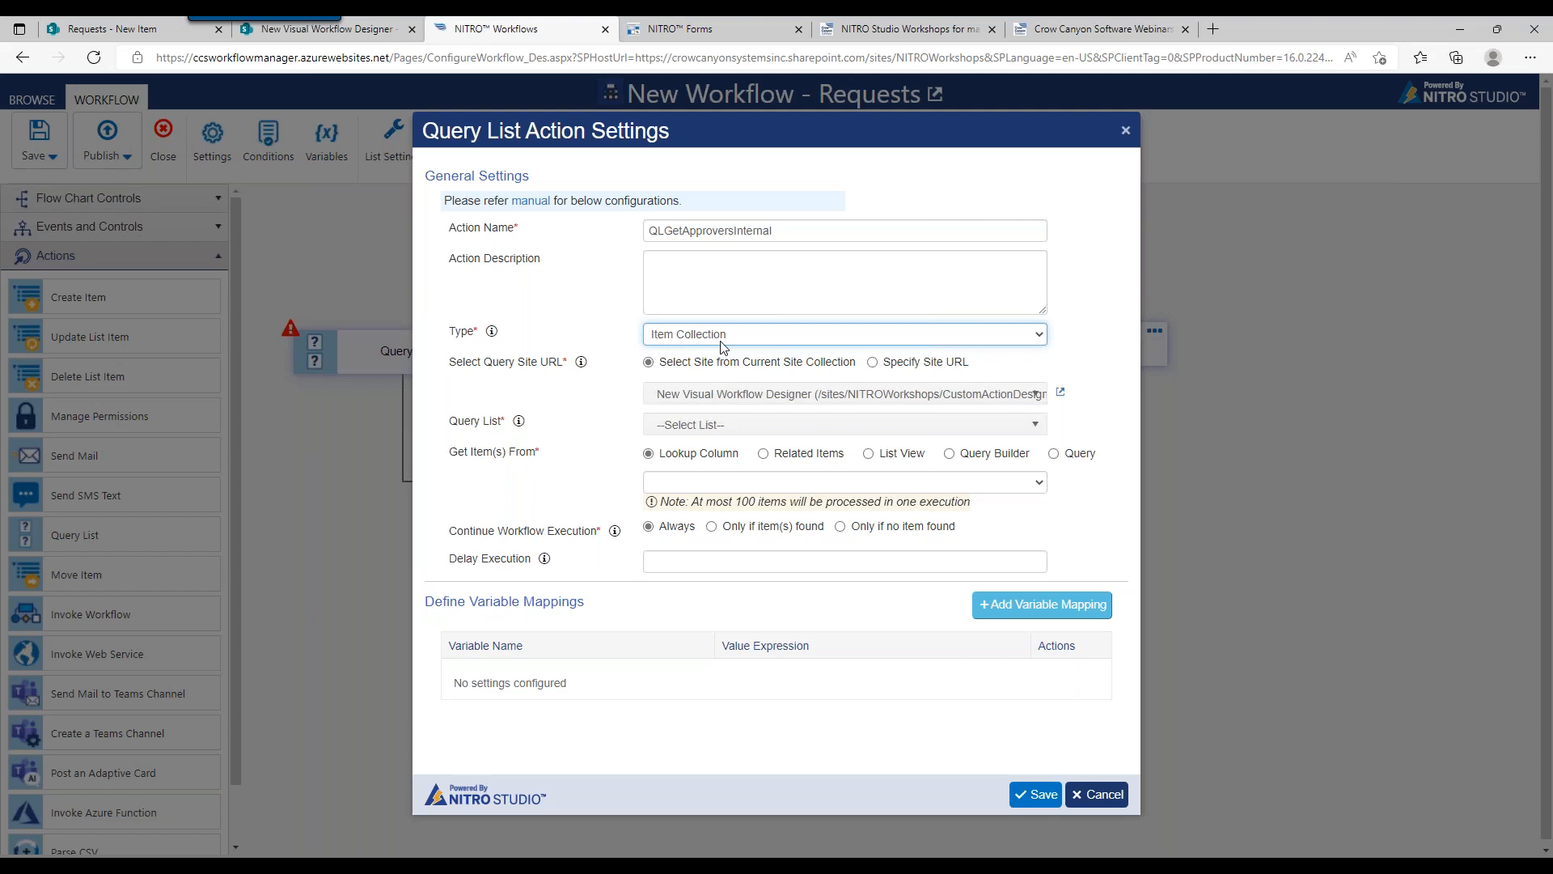
click(723, 346)
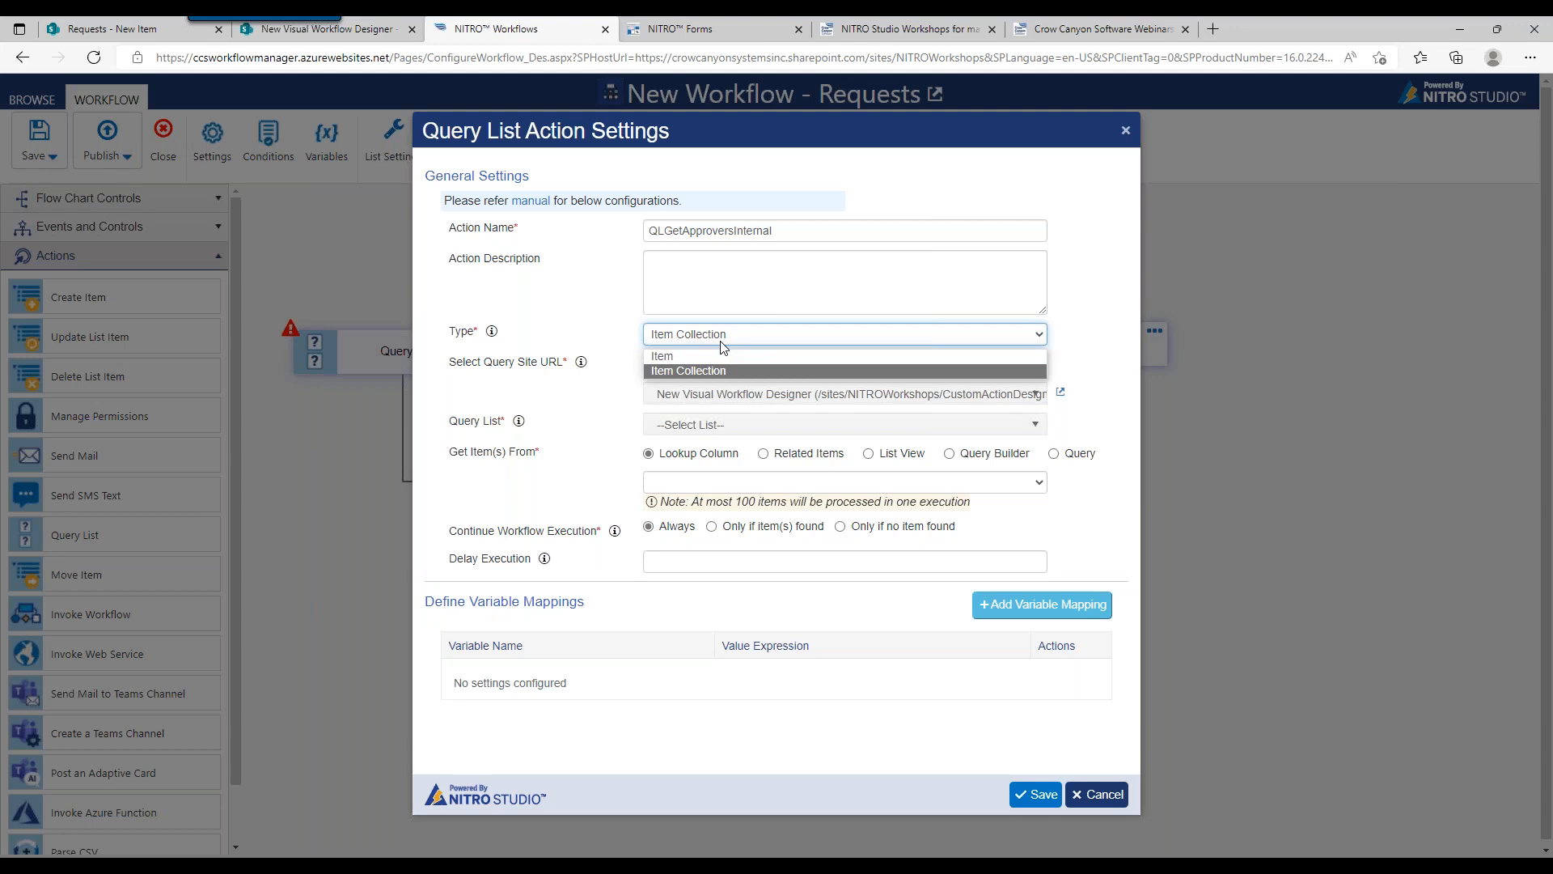
click(710, 354)
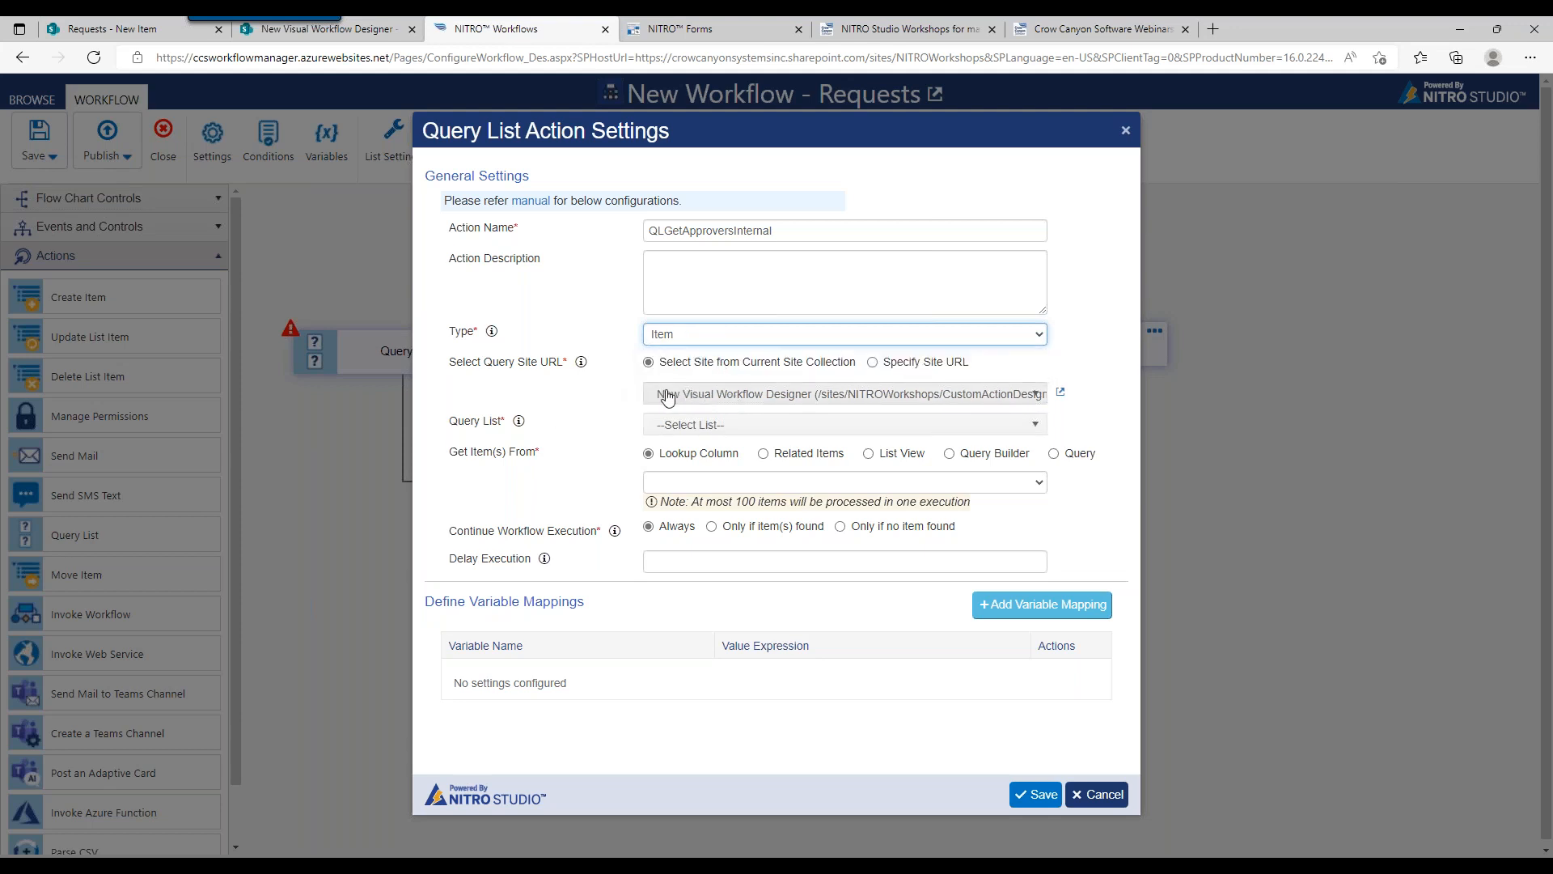
Choose Departments as the list to query
click(706, 425)
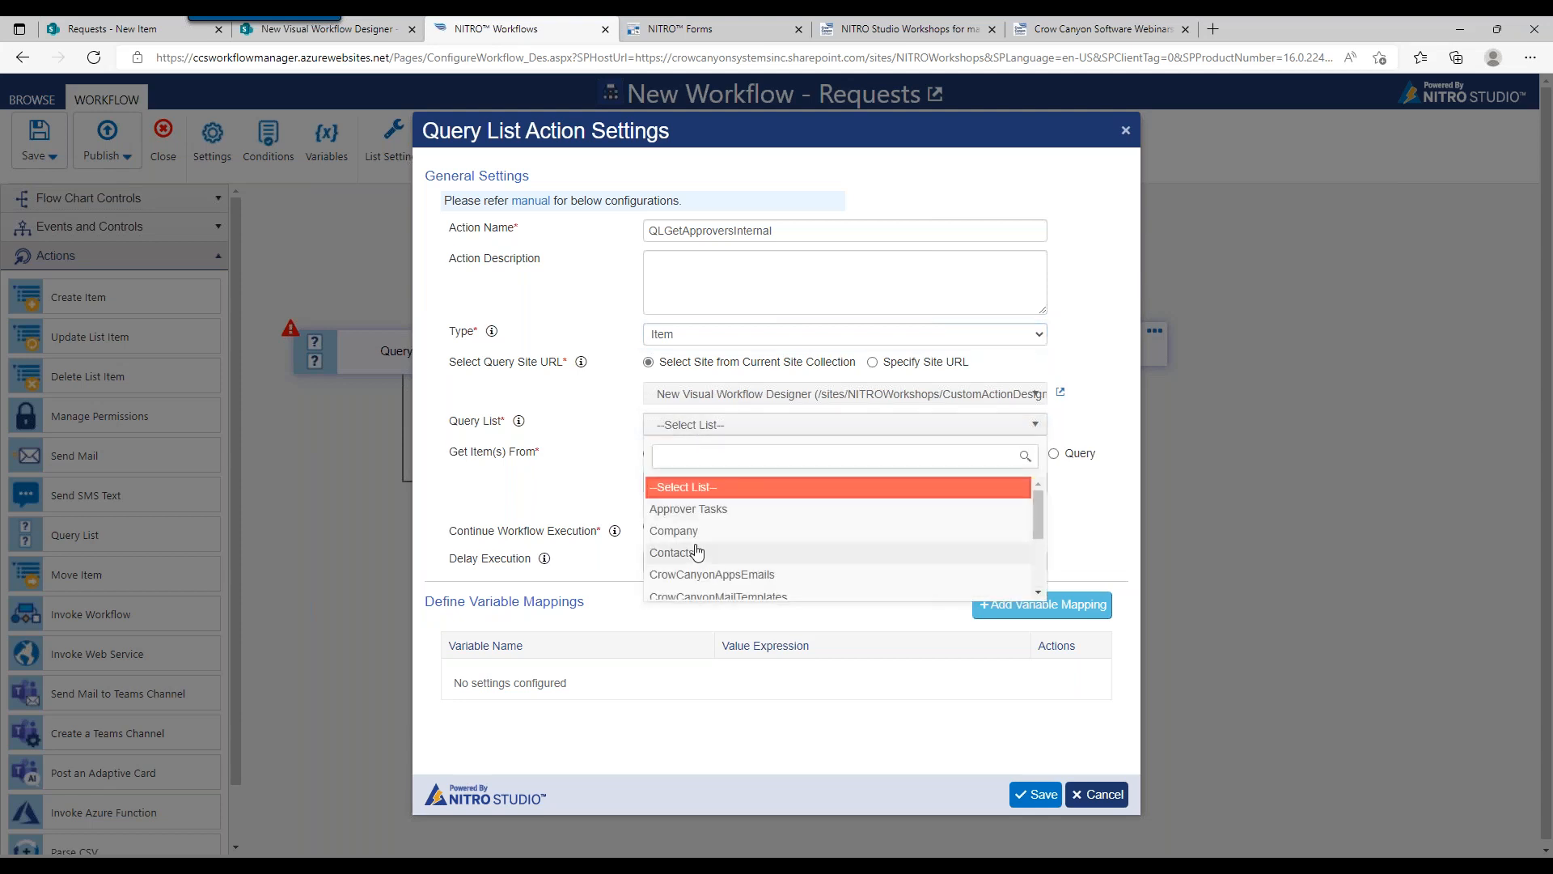
drag(1041, 517, 1038, 563)
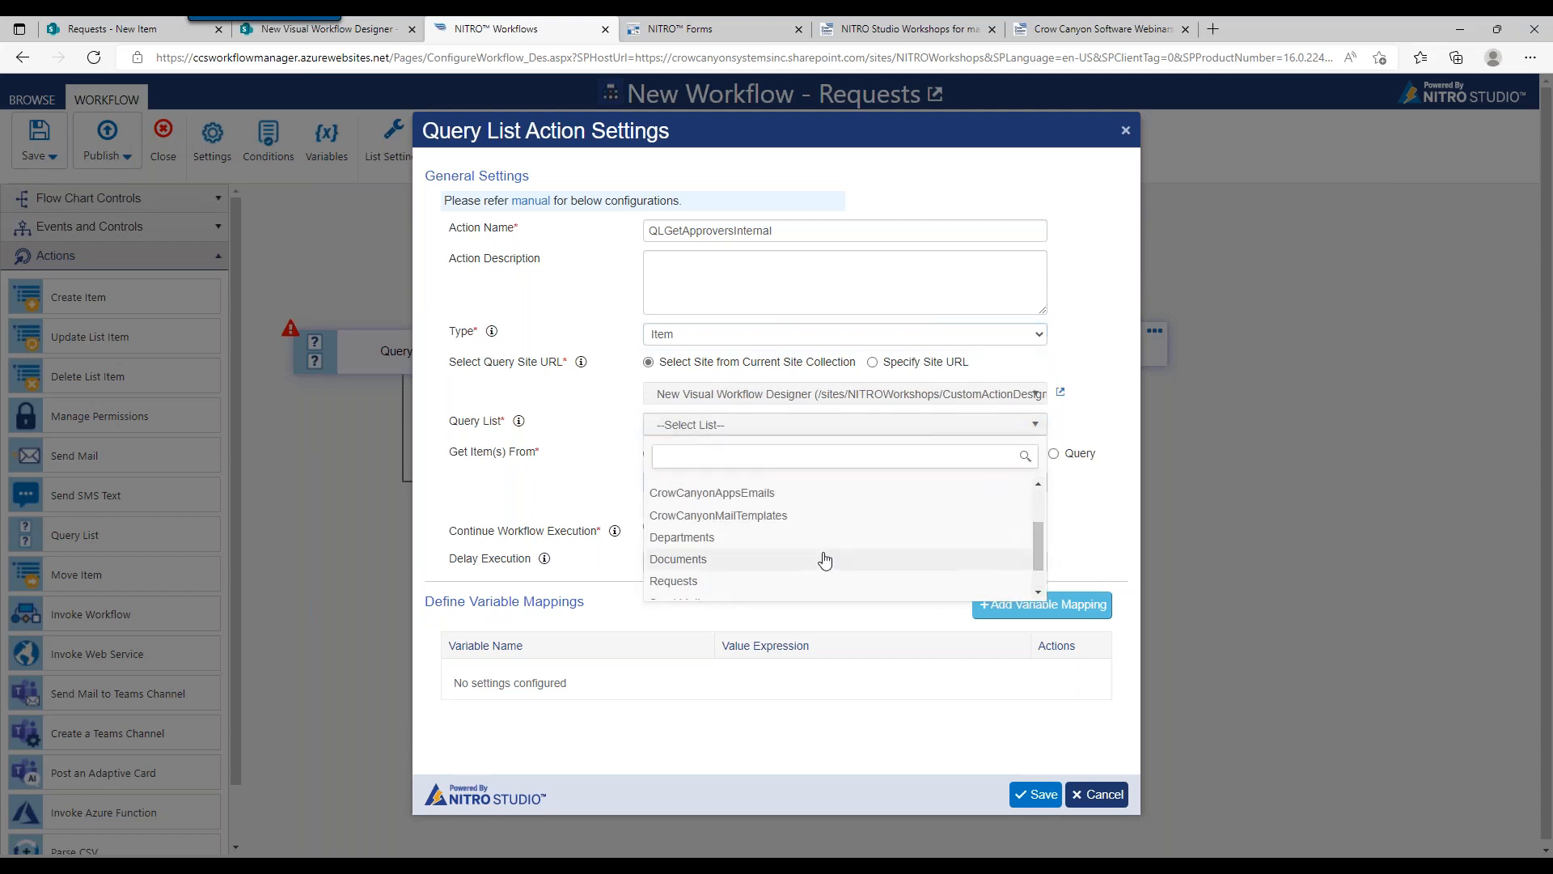
click(804, 537)
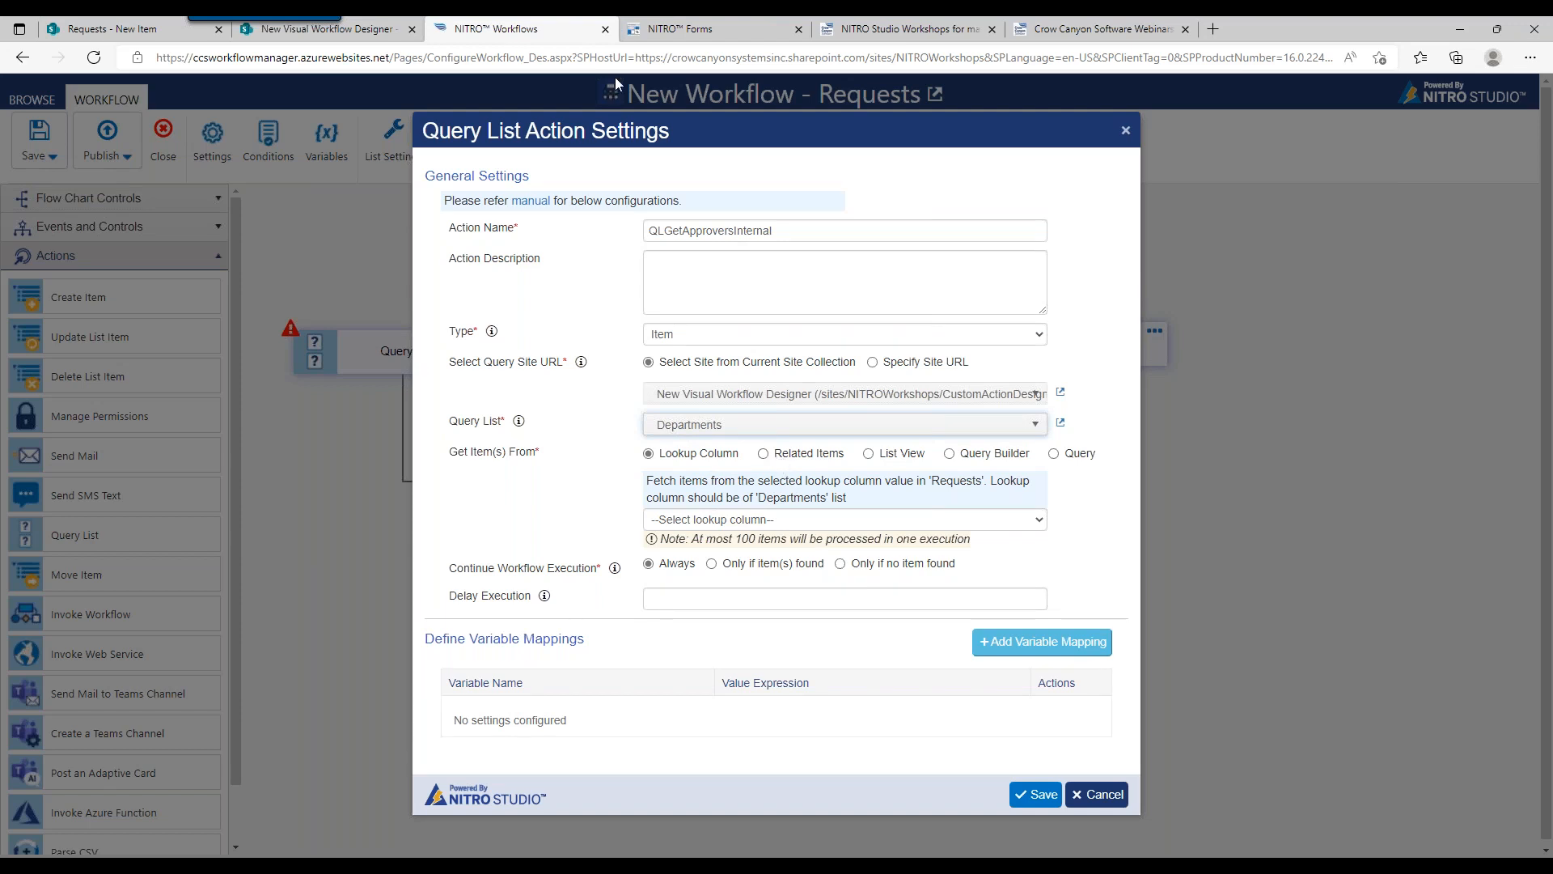
Check the Requester Department column on the Requests form, and set the Departments query to get its items from the Query Builder
click(682, 31)
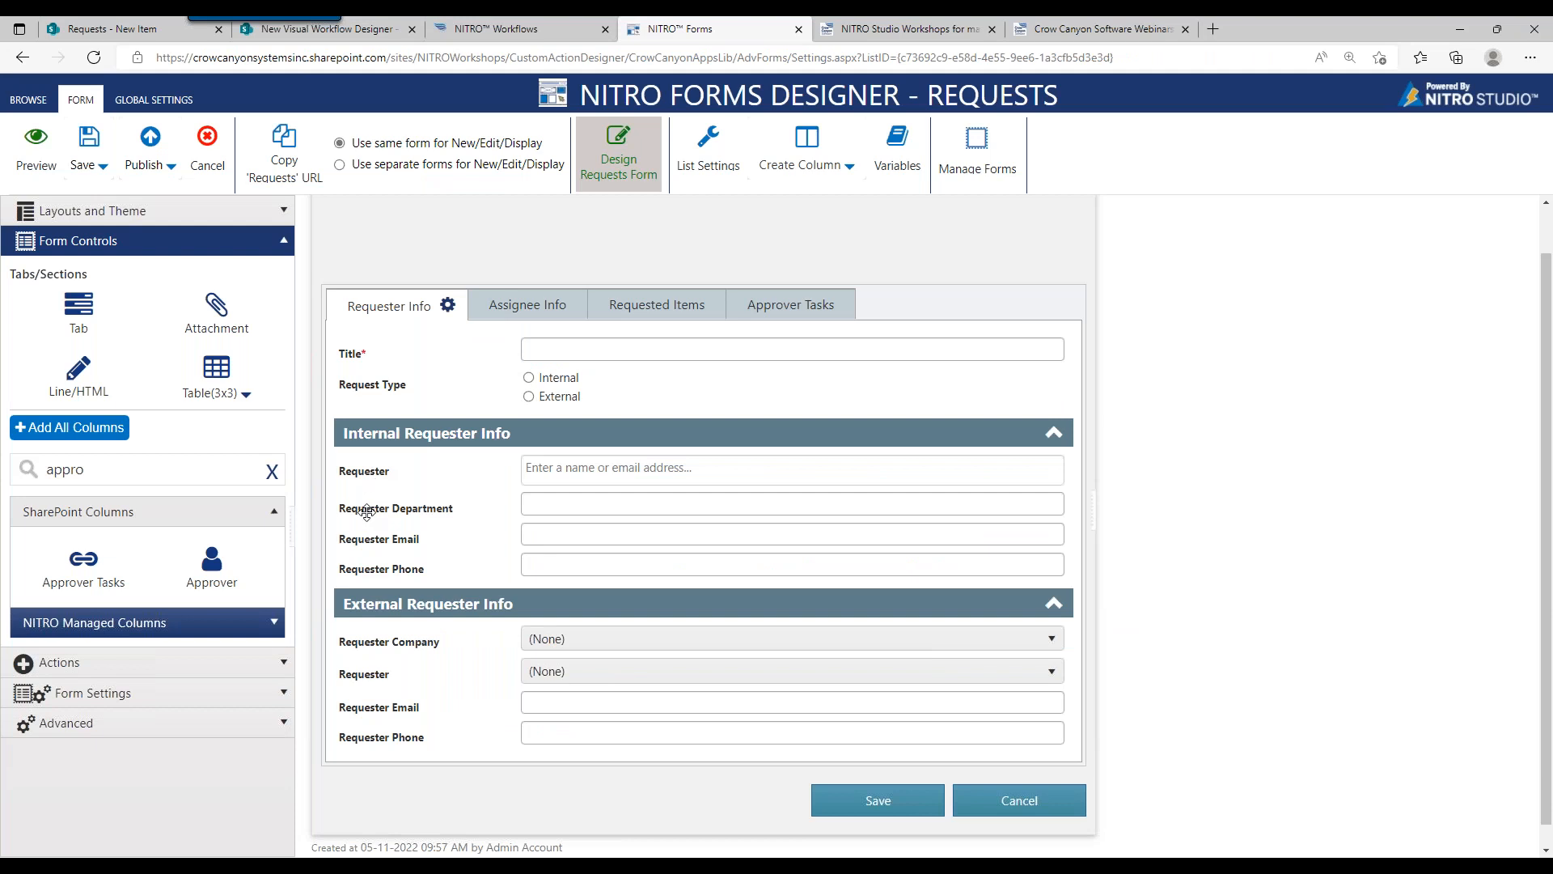
click(513, 508)
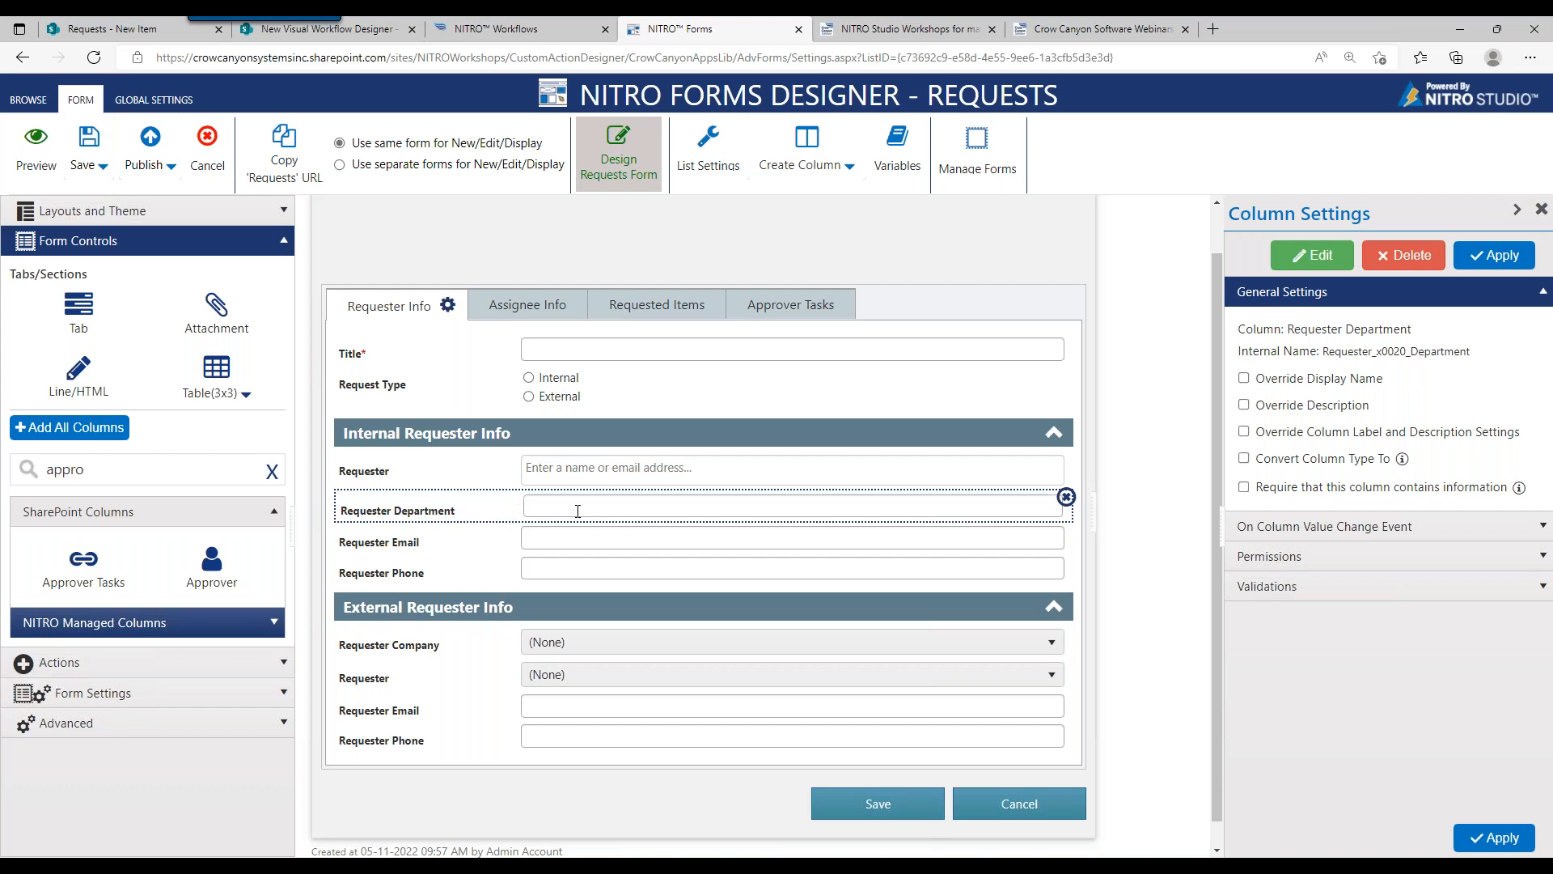
click(369, 36)
click(502, 35)
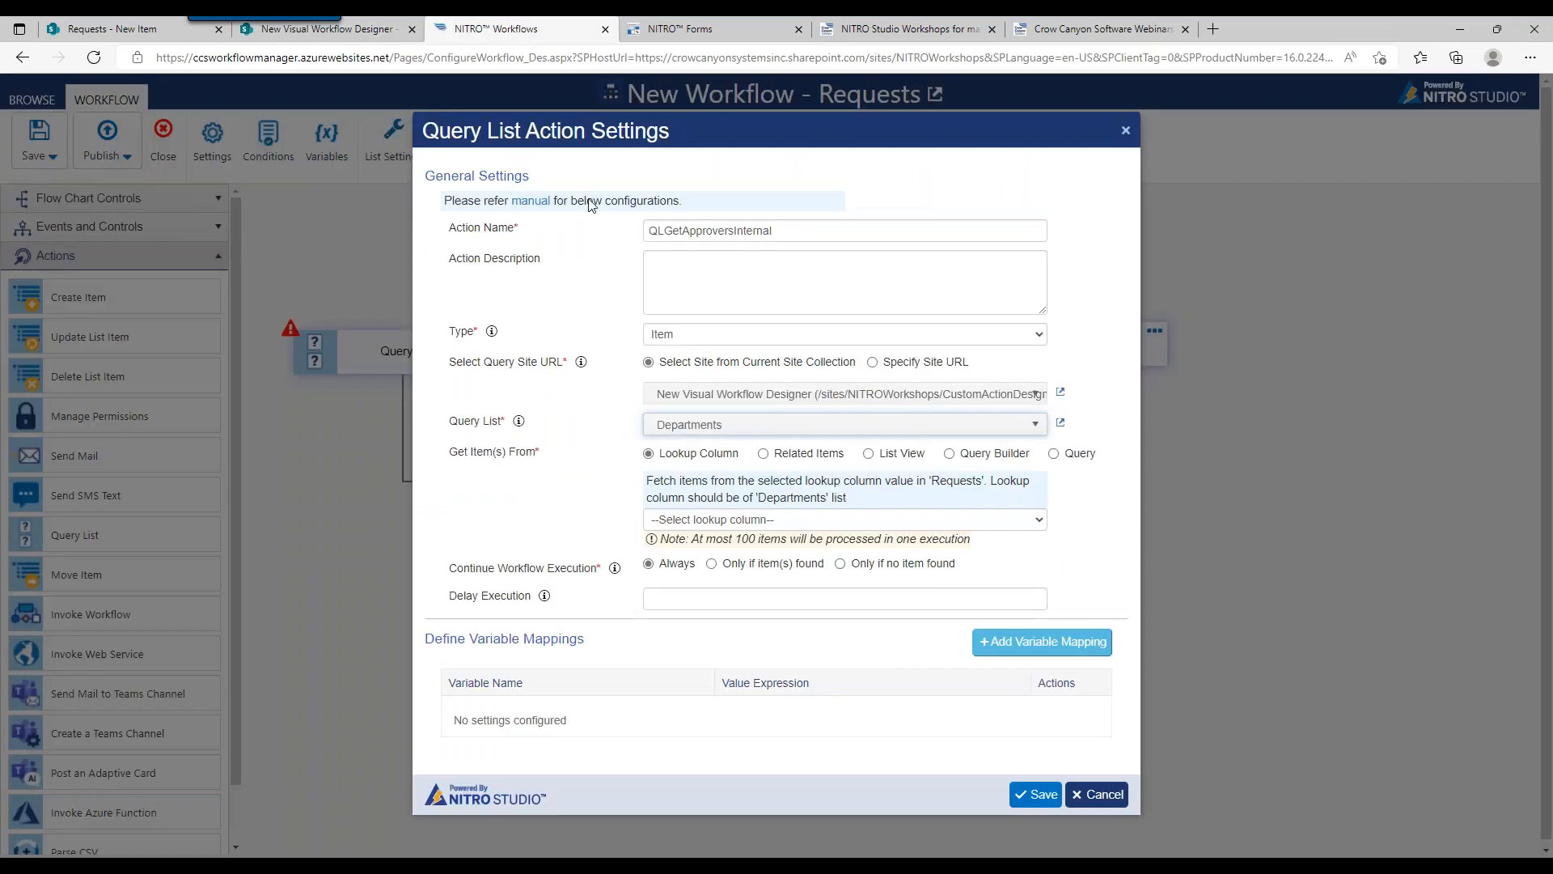
click(953, 455)
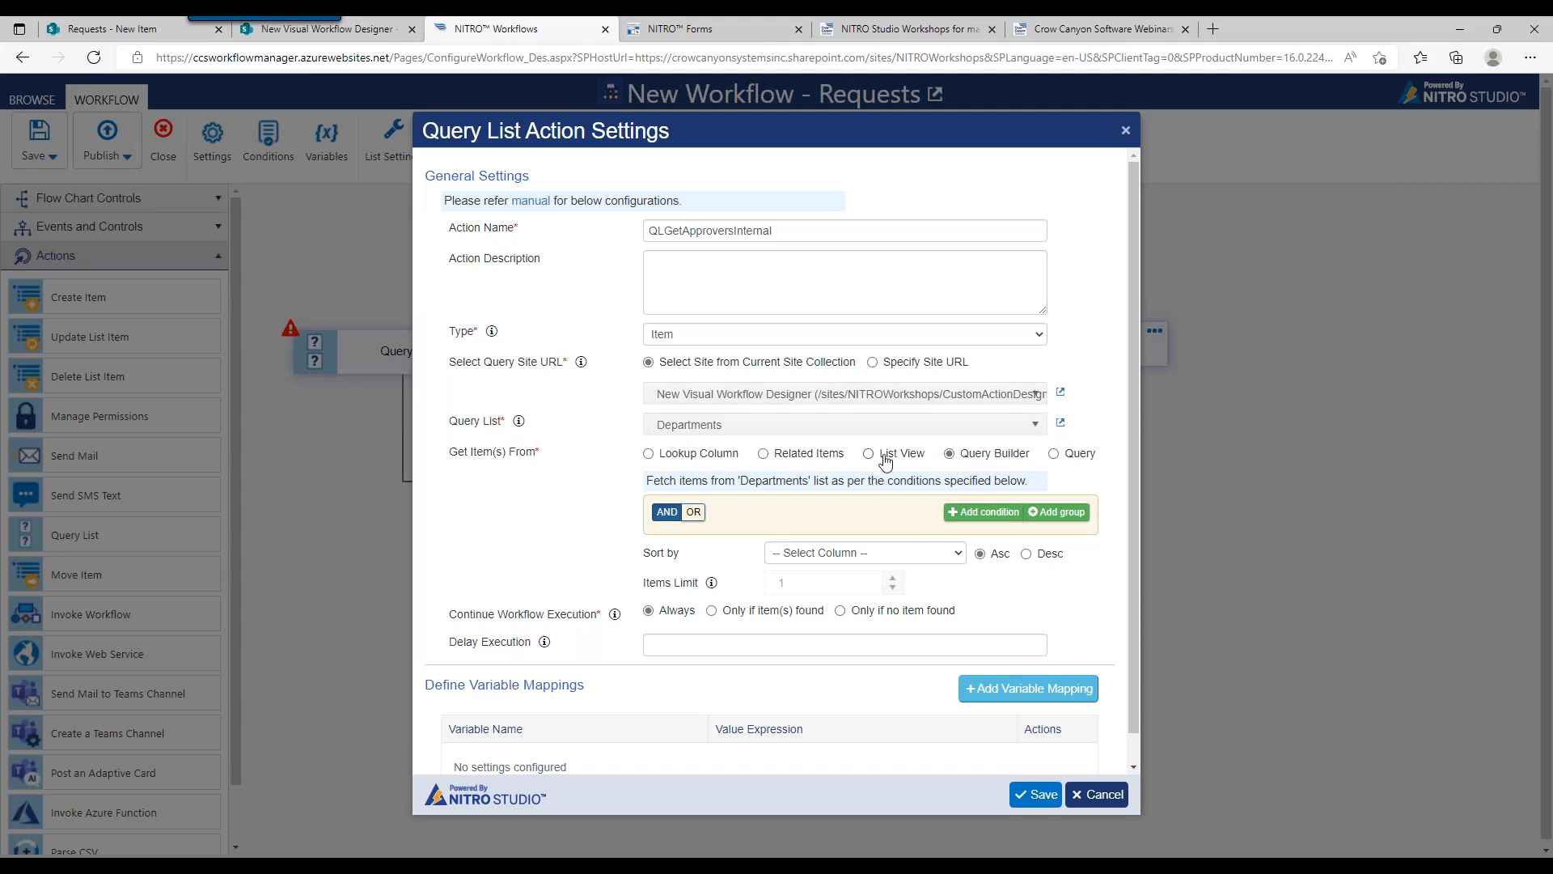
click(783, 458)
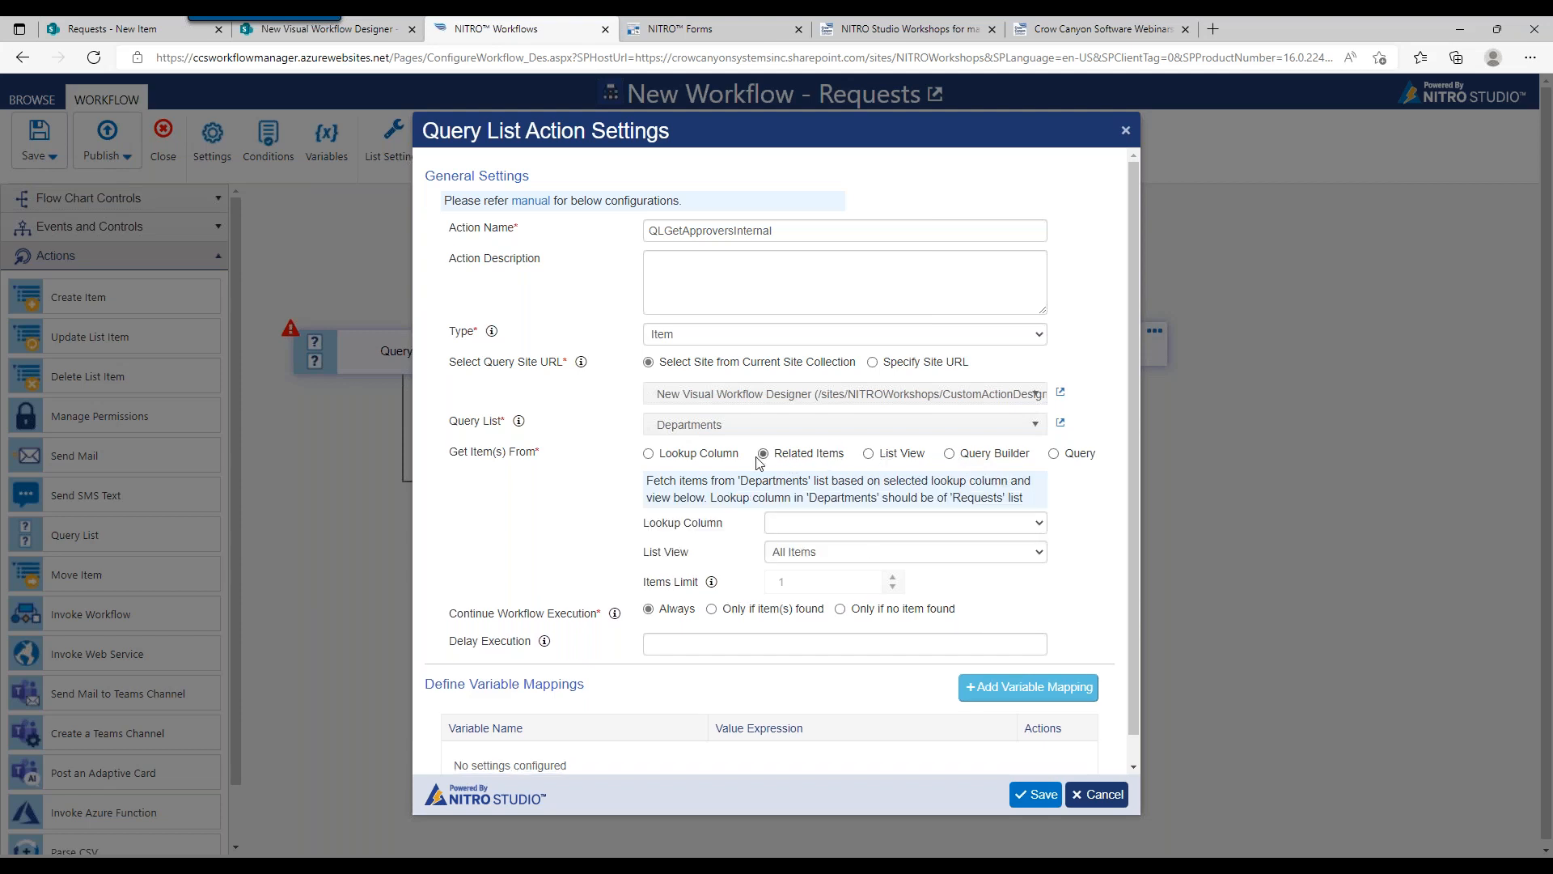
click(692, 455)
click(988, 458)
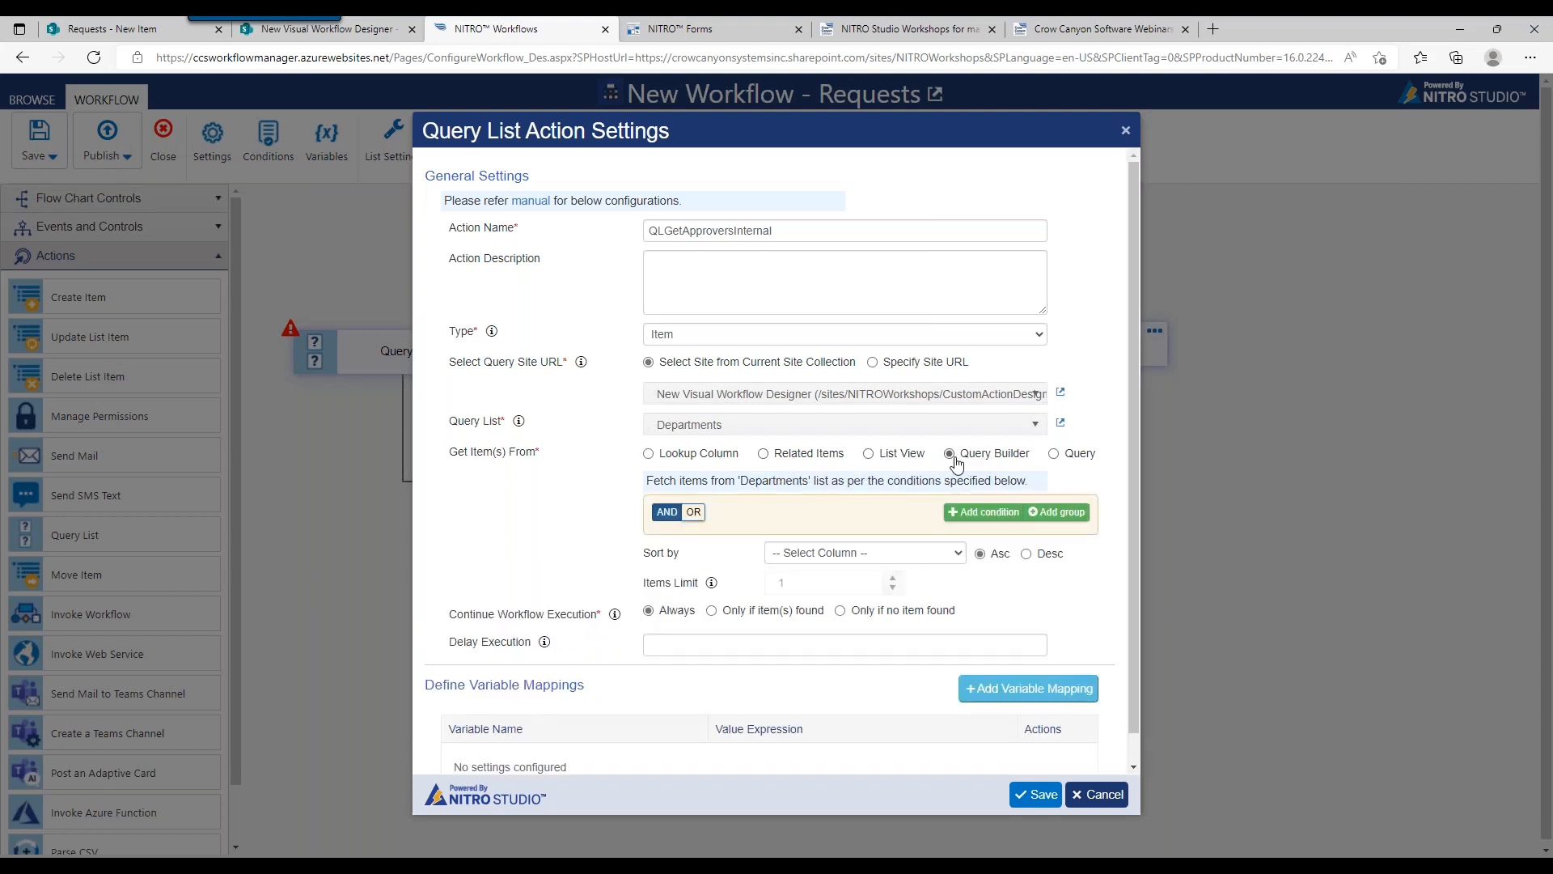
Add a query condition where Title equals the Requester Department placeholder, starting with %%[Requester Department
click(983, 512)
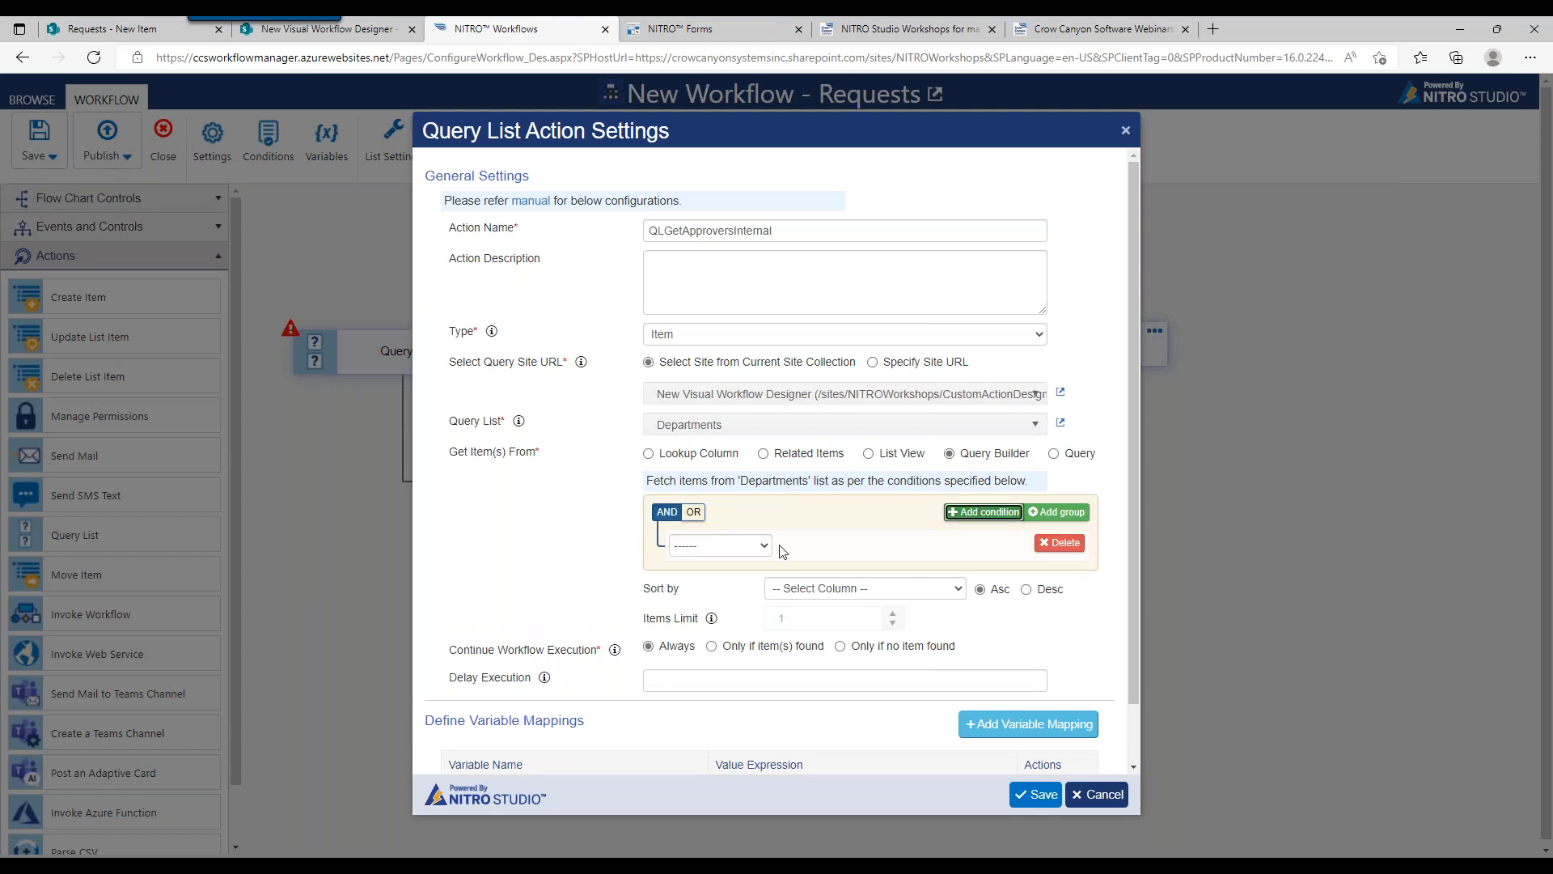
click(745, 546)
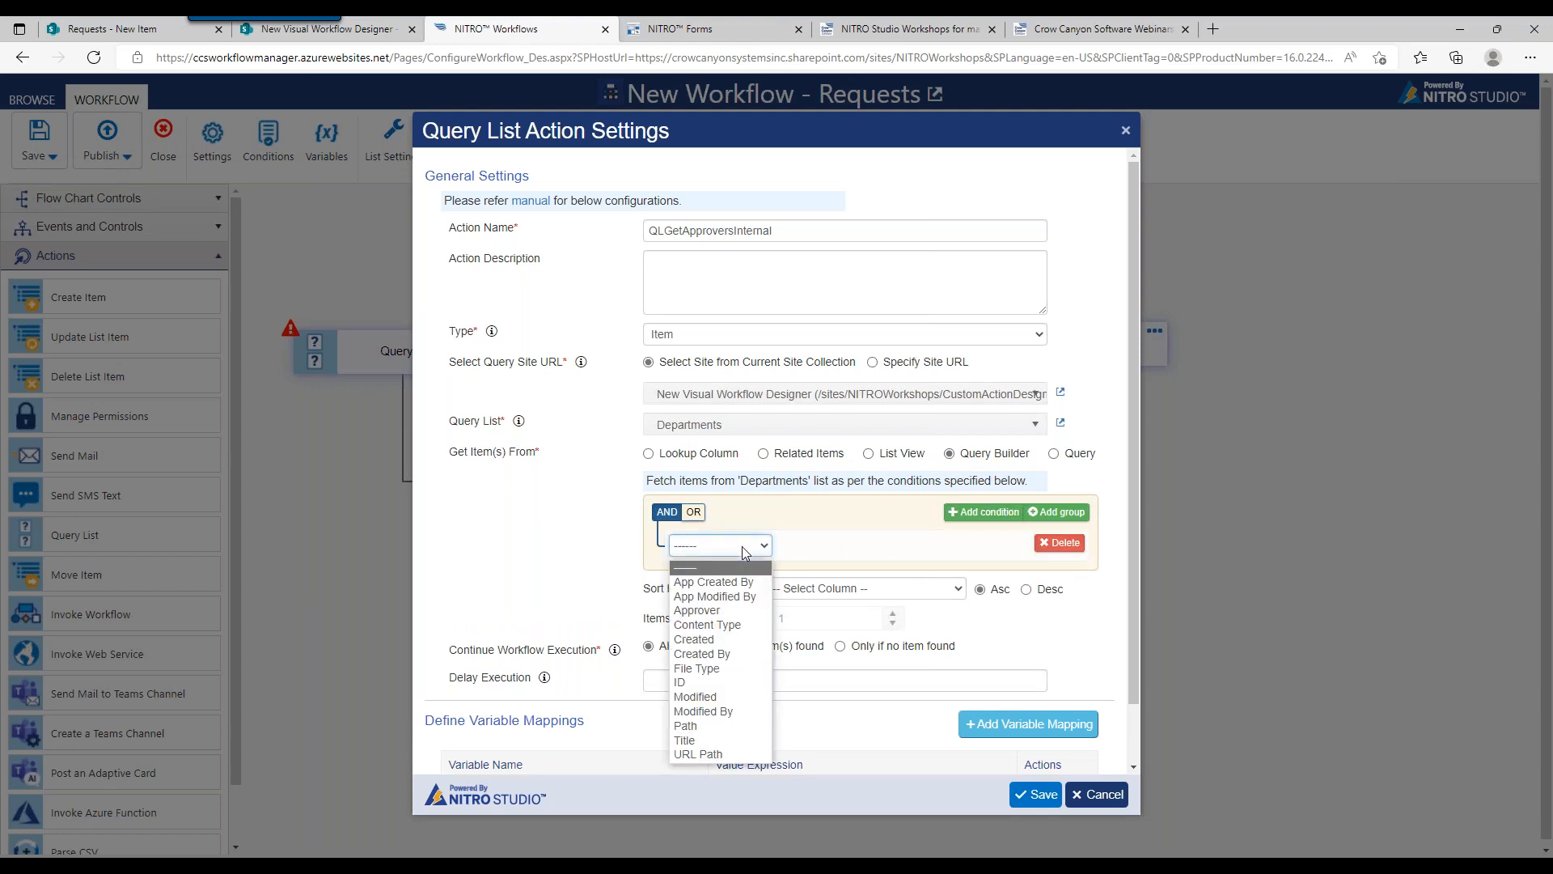
click(724, 740)
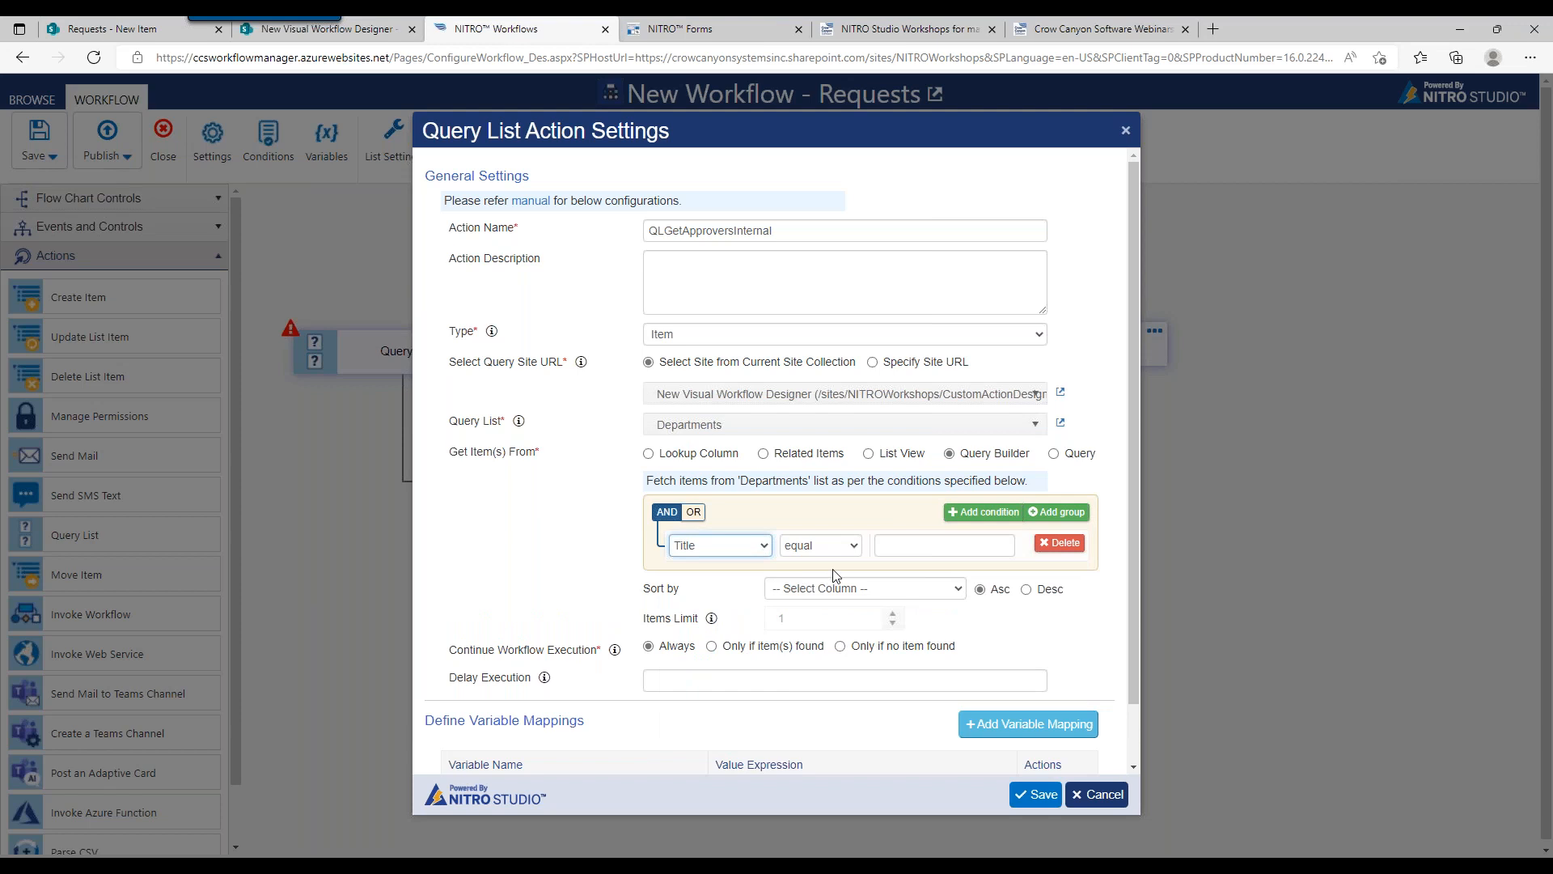
click(898, 542)
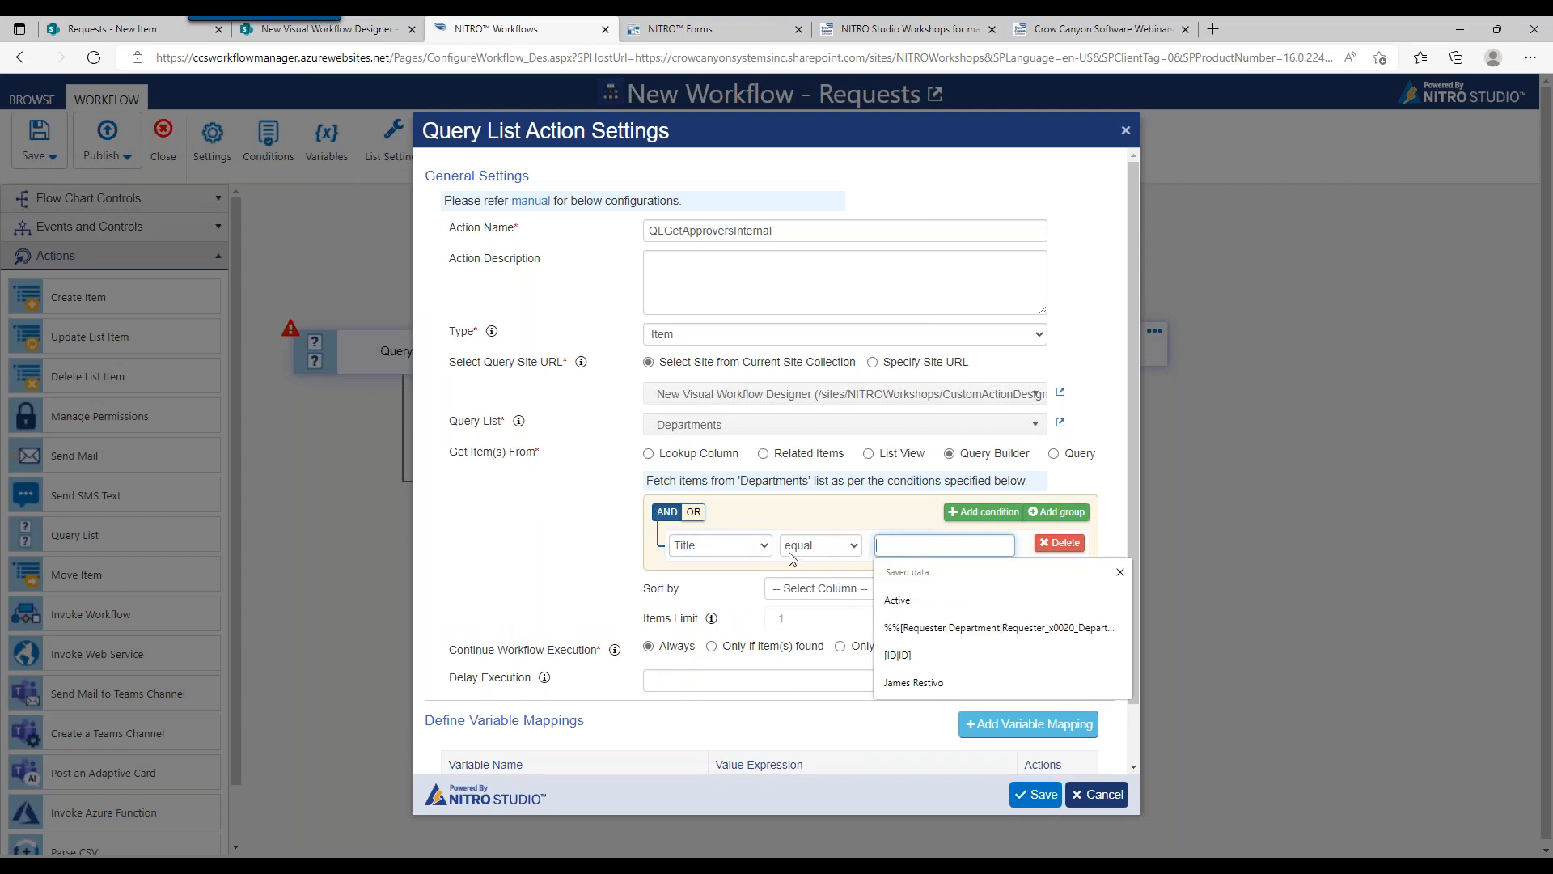
click(900, 597)
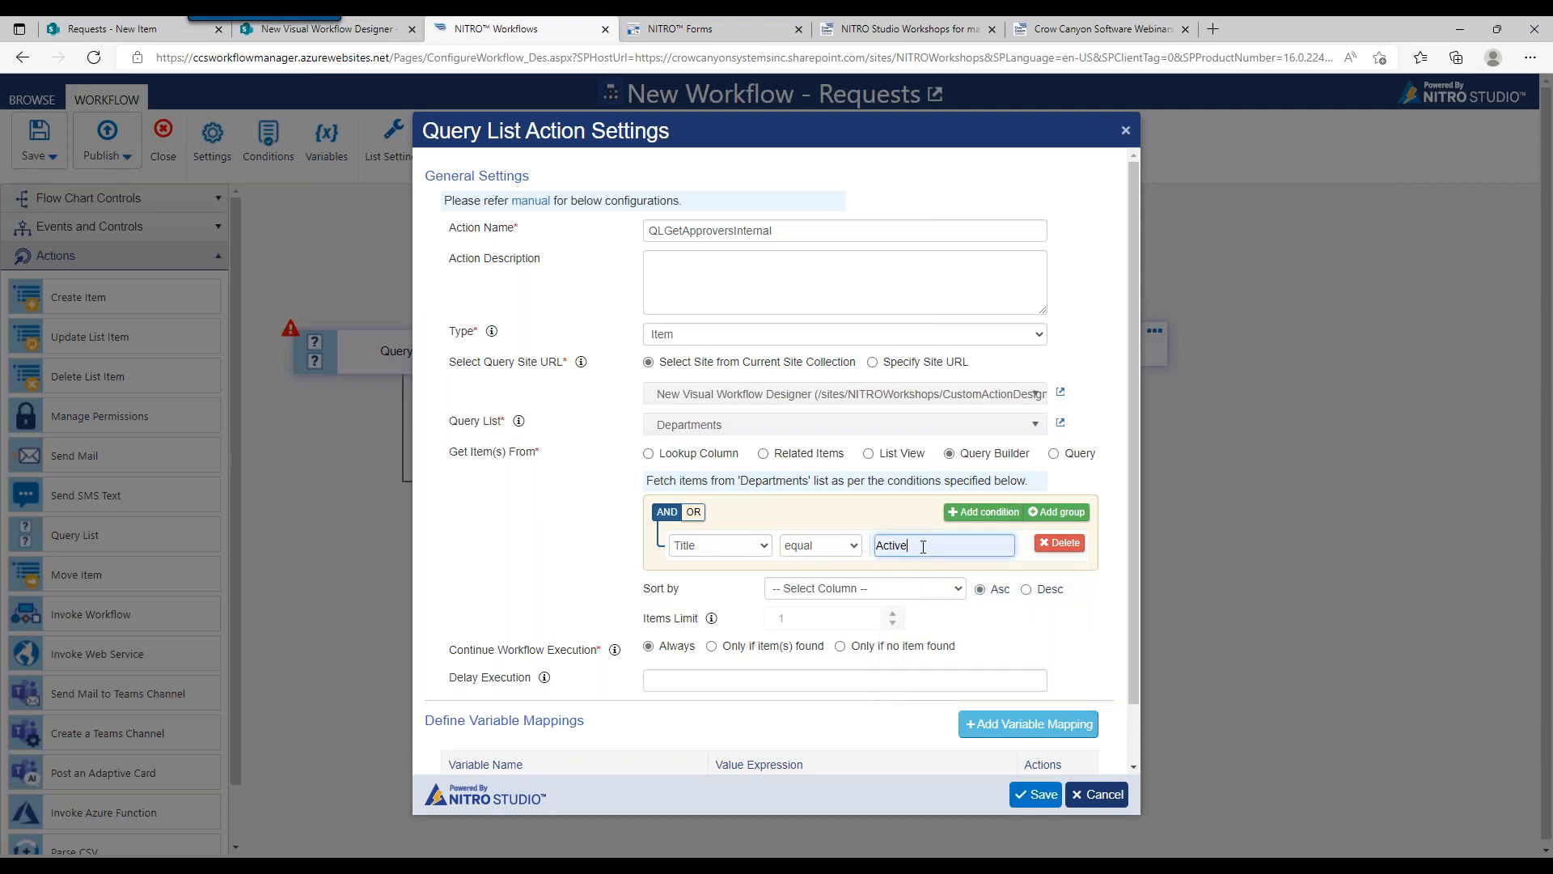
drag(923, 546, 868, 537)
key(BackSpace)
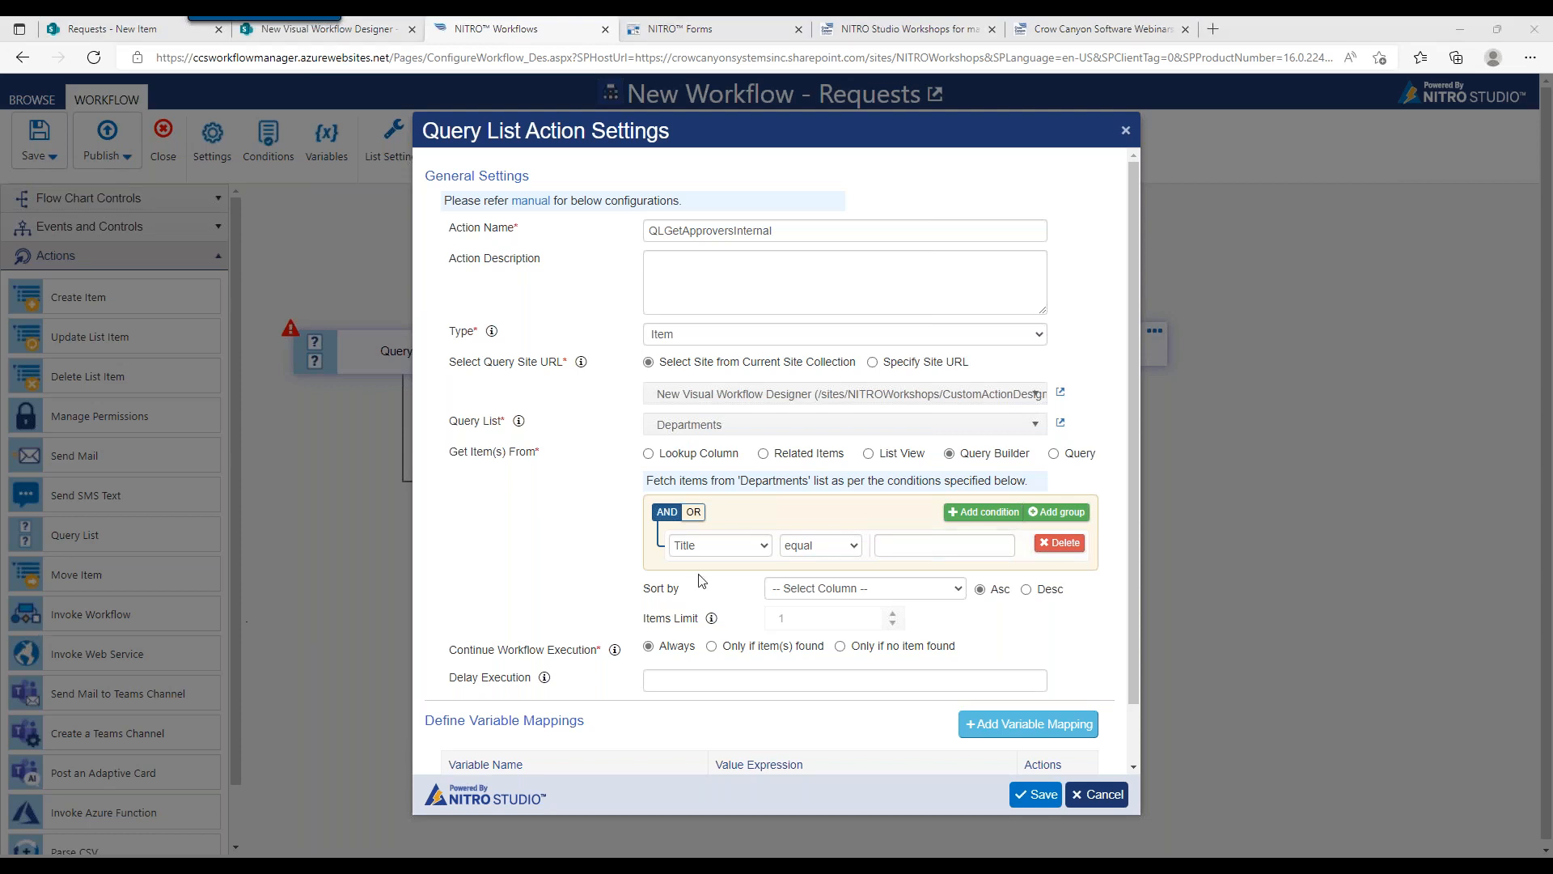
click(896, 545)
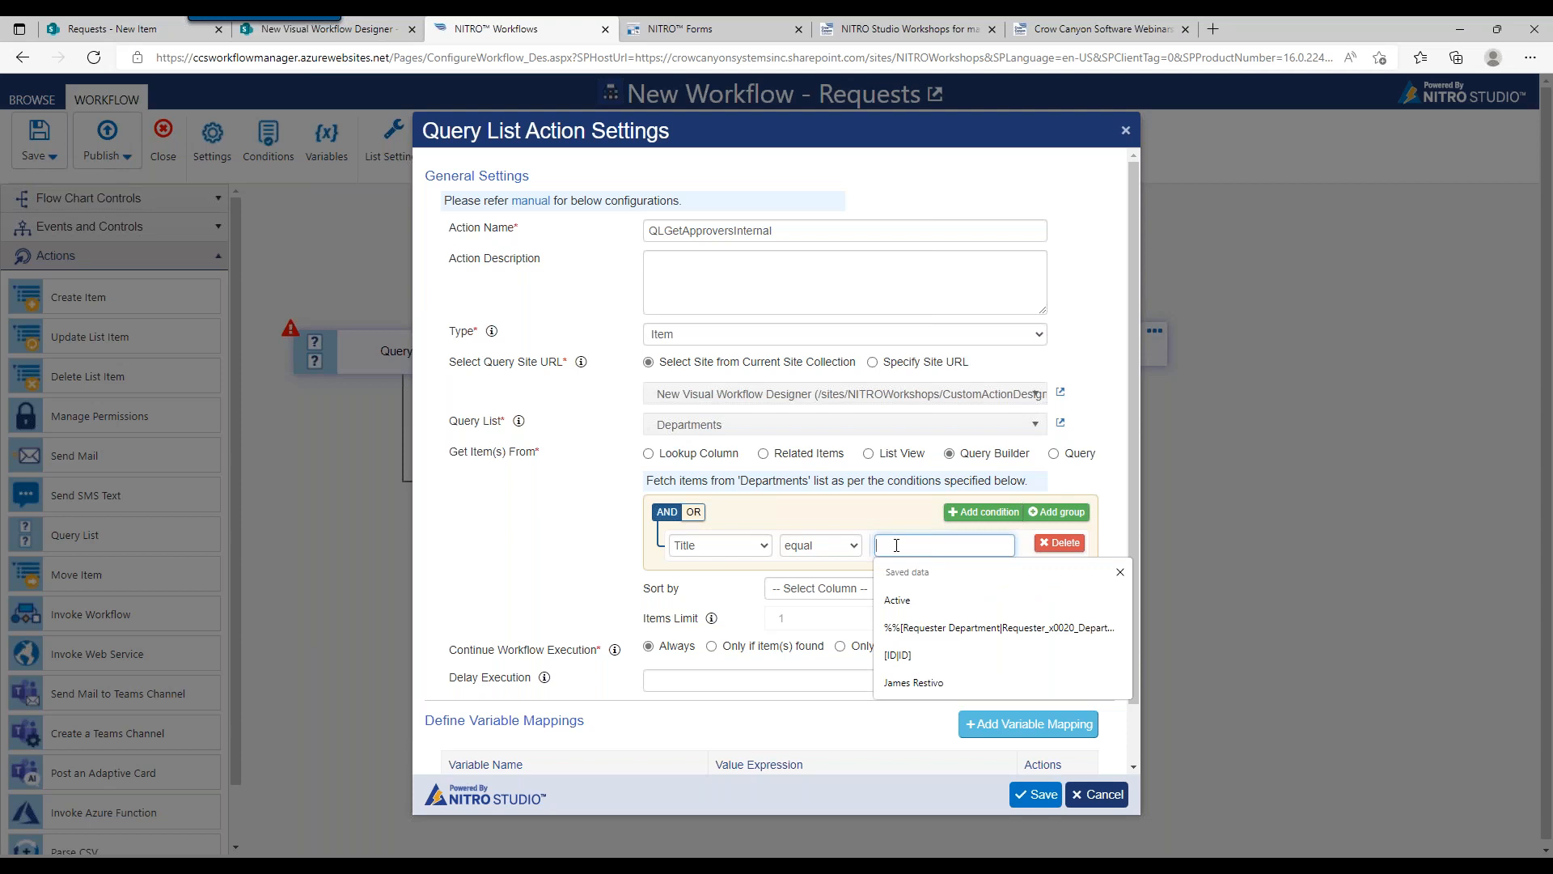
key(ctrl+v)
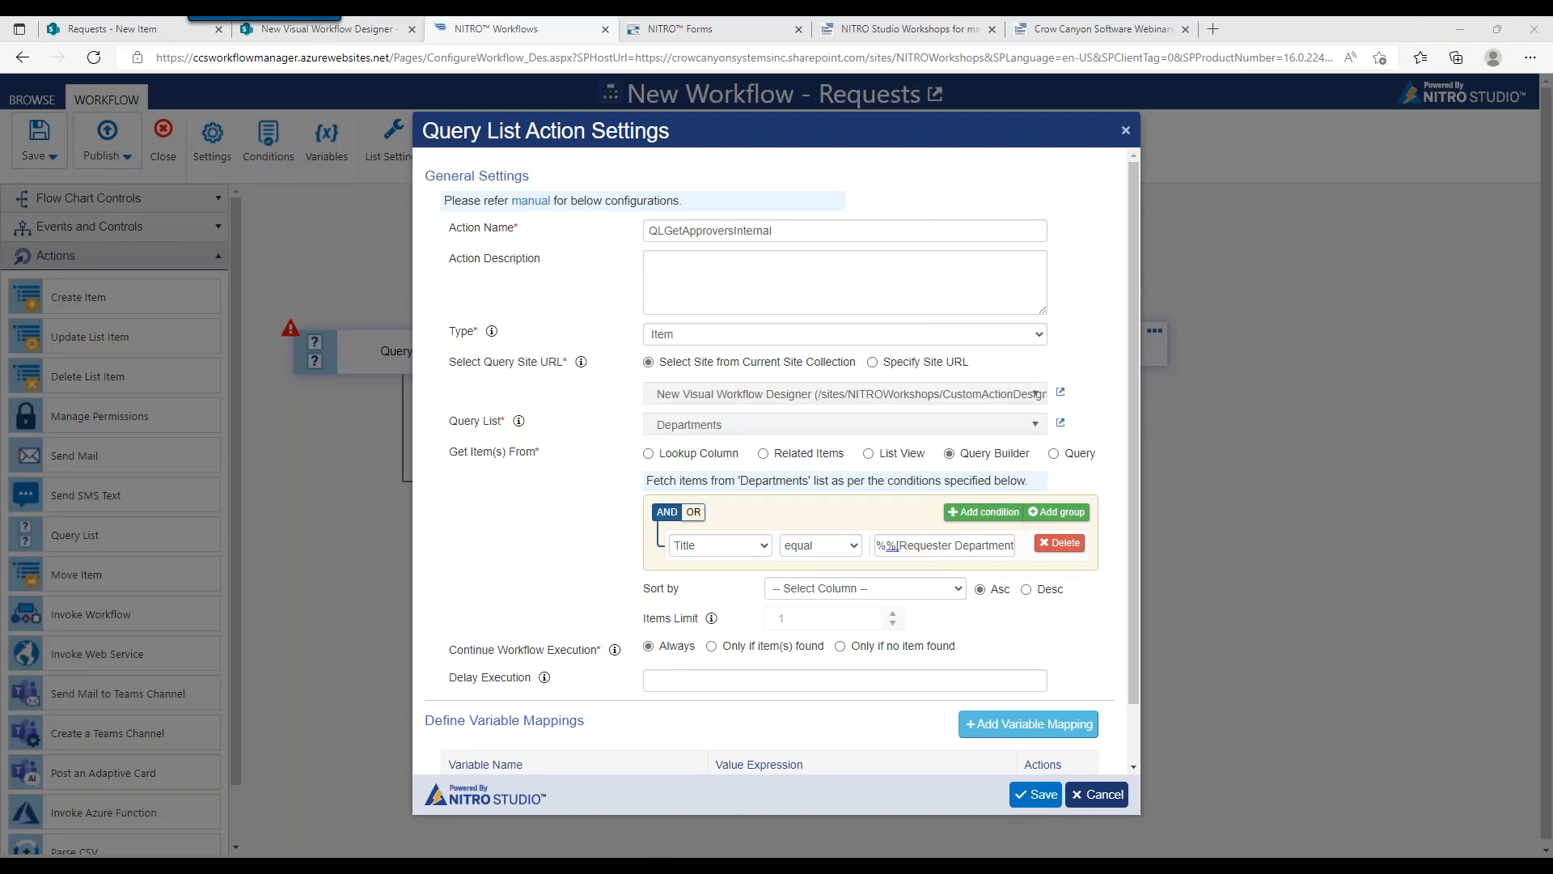
Paste %%[Requester Department|Requester_x0020_Department]%% into Notepad and examine its display name, internal name, brackets and percent signs
drag(235, 328, 782, 254)
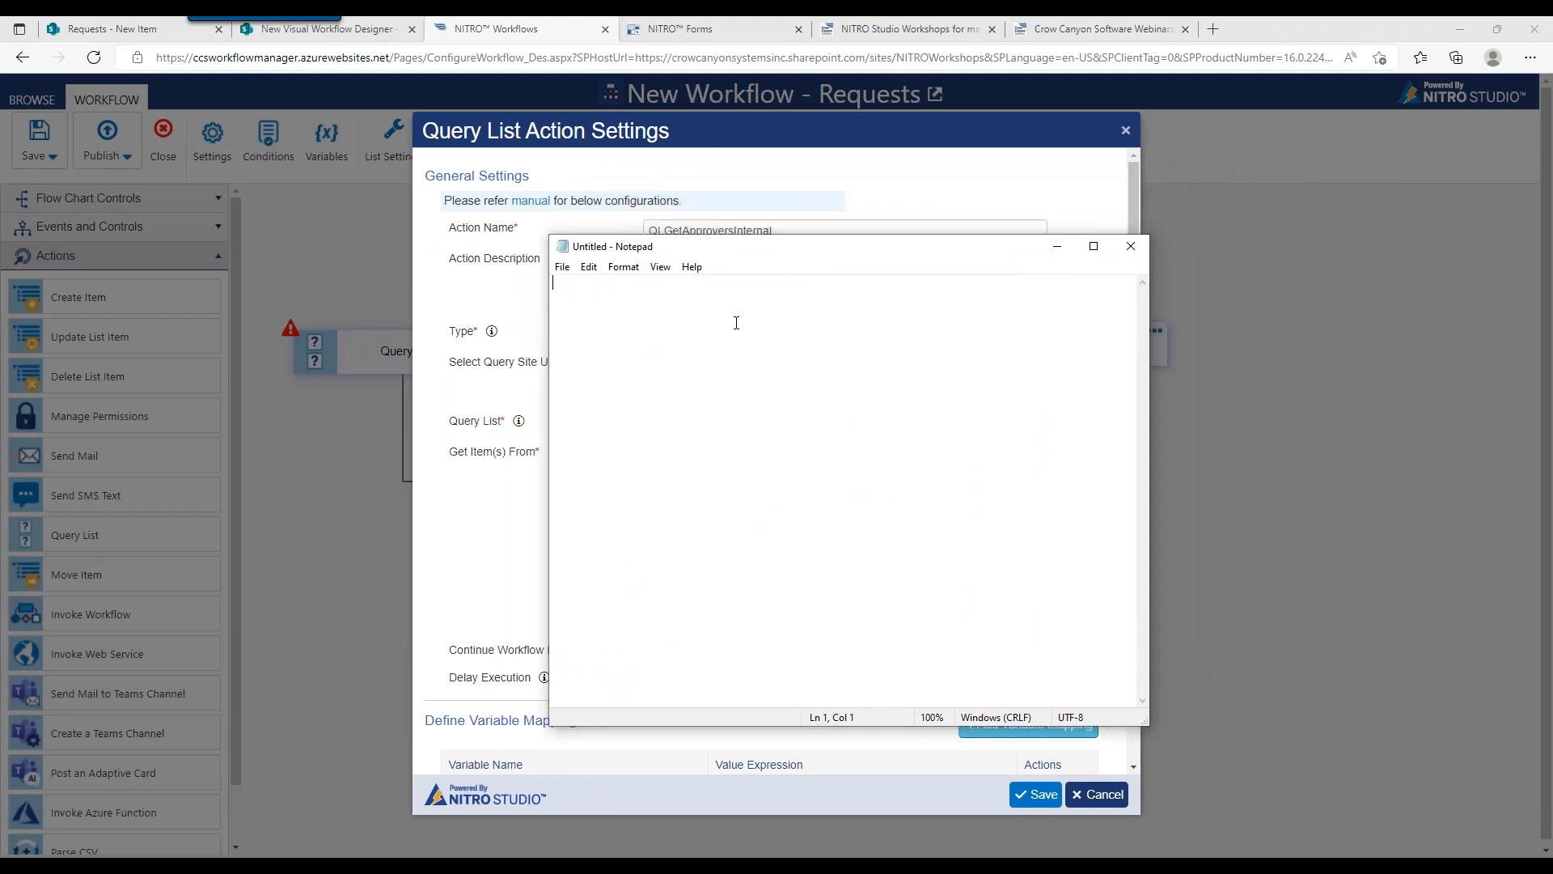
text(%%[Requester Department|Requester_x0020_Department]%%)
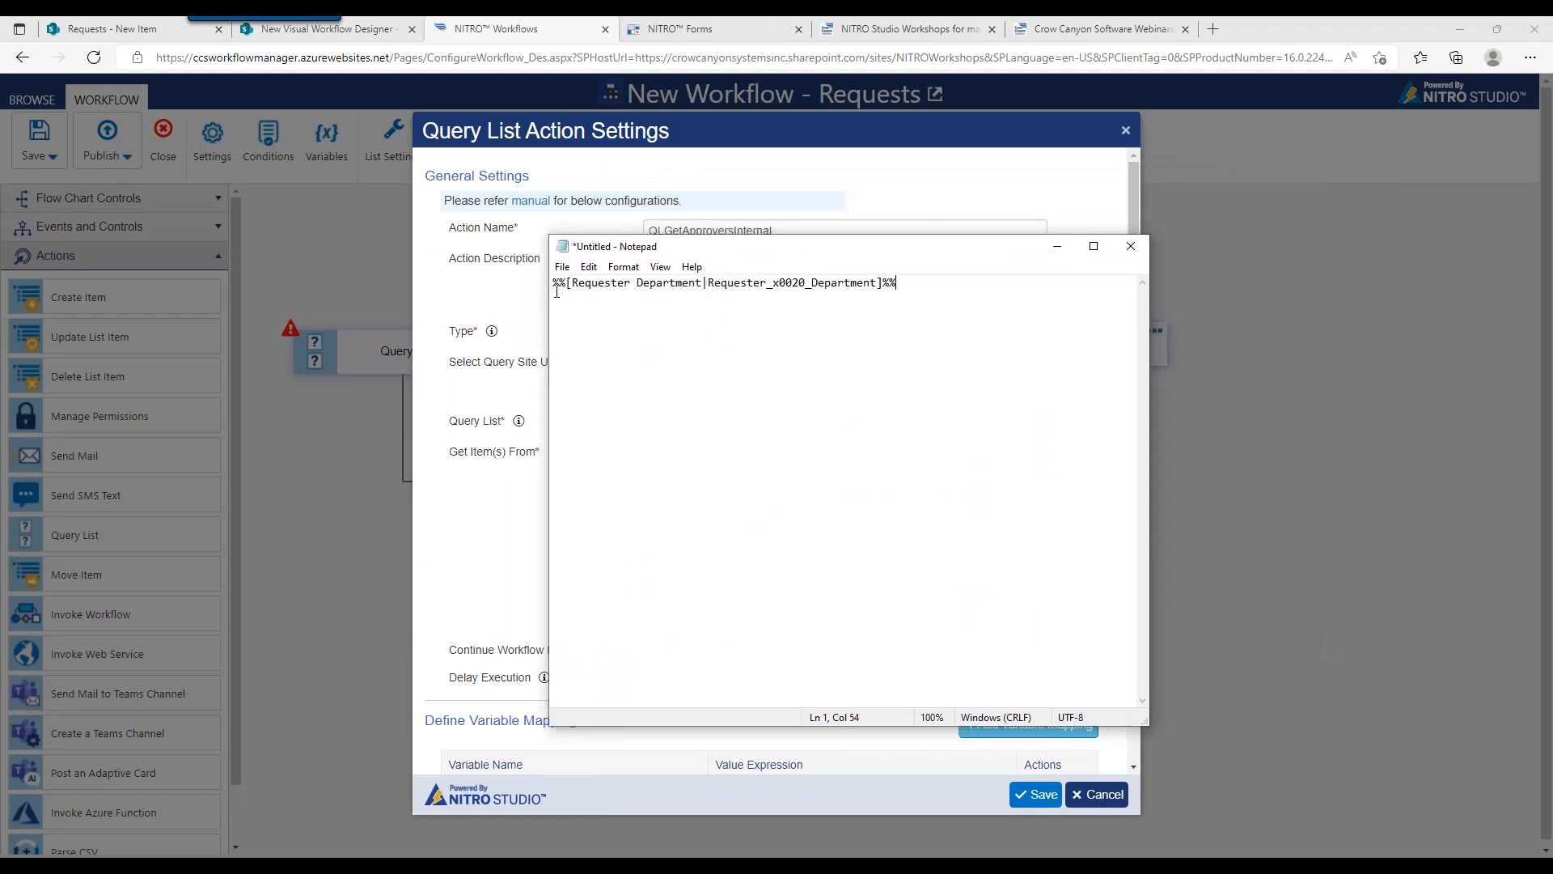
drag(570, 283, 849, 285)
drag(672, 284, 578, 285)
click(600, 299)
shift+click(665, 282)
click(649, 283)
drag(611, 283, 644, 285)
drag(763, 283, 818, 283)
click(803, 298)
drag(773, 282, 805, 284)
drag(590, 283, 646, 283)
click(647, 284)
drag(623, 283, 638, 283)
click(746, 282)
drag(608, 288, 801, 283)
click(772, 321)
drag(898, 283, 879, 283)
drag(566, 283, 806, 284)
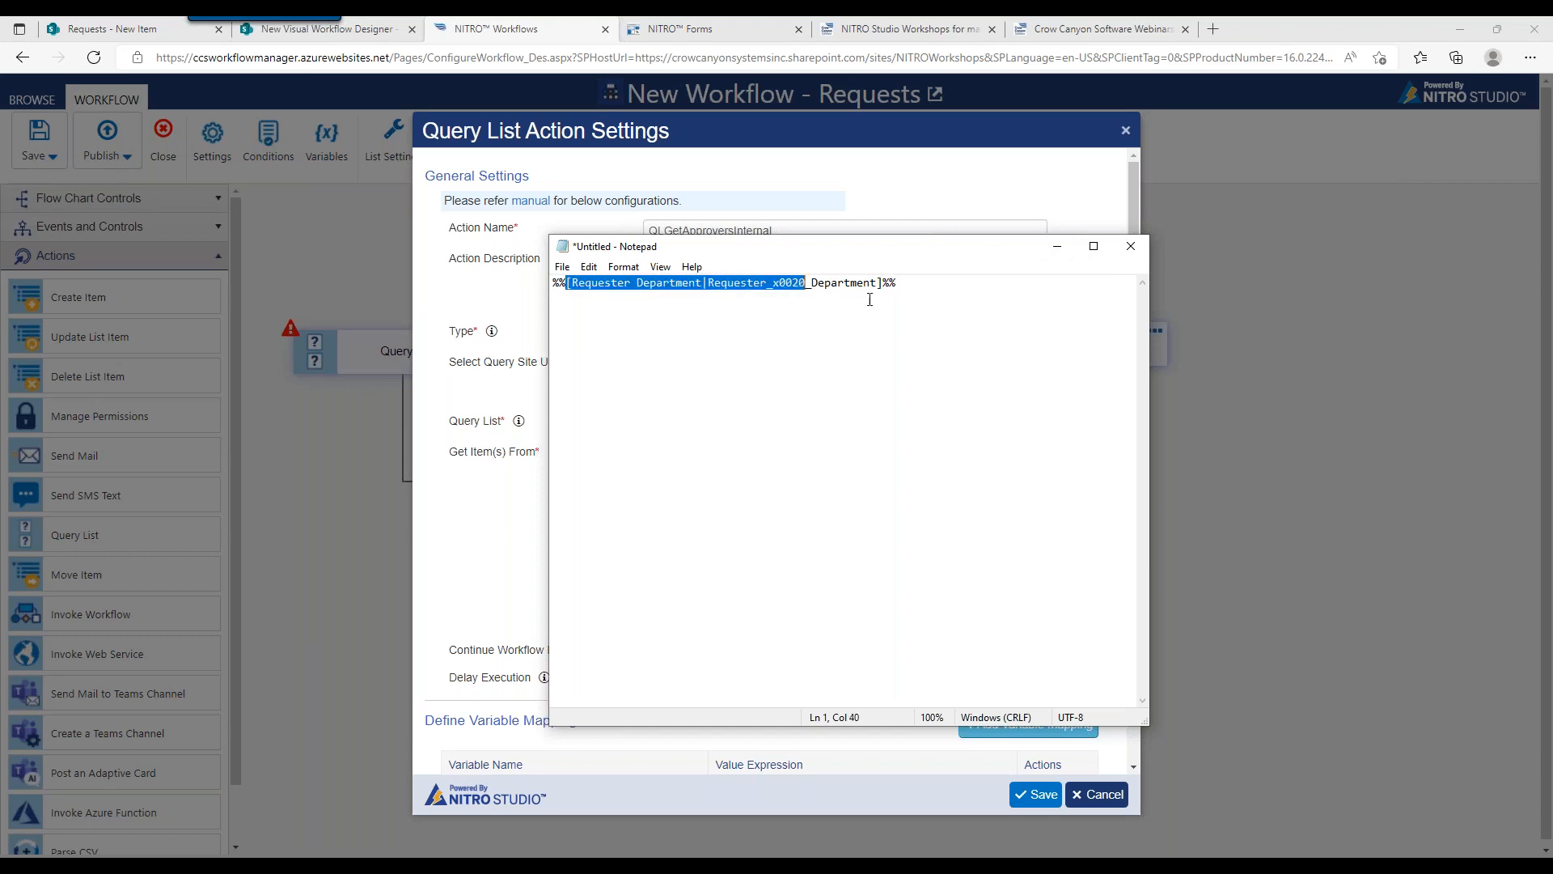
Minimize Notepad, check the Requester Department placeholder in the Title condition, and save the QLGetApproversInternal query action
click(778, 295)
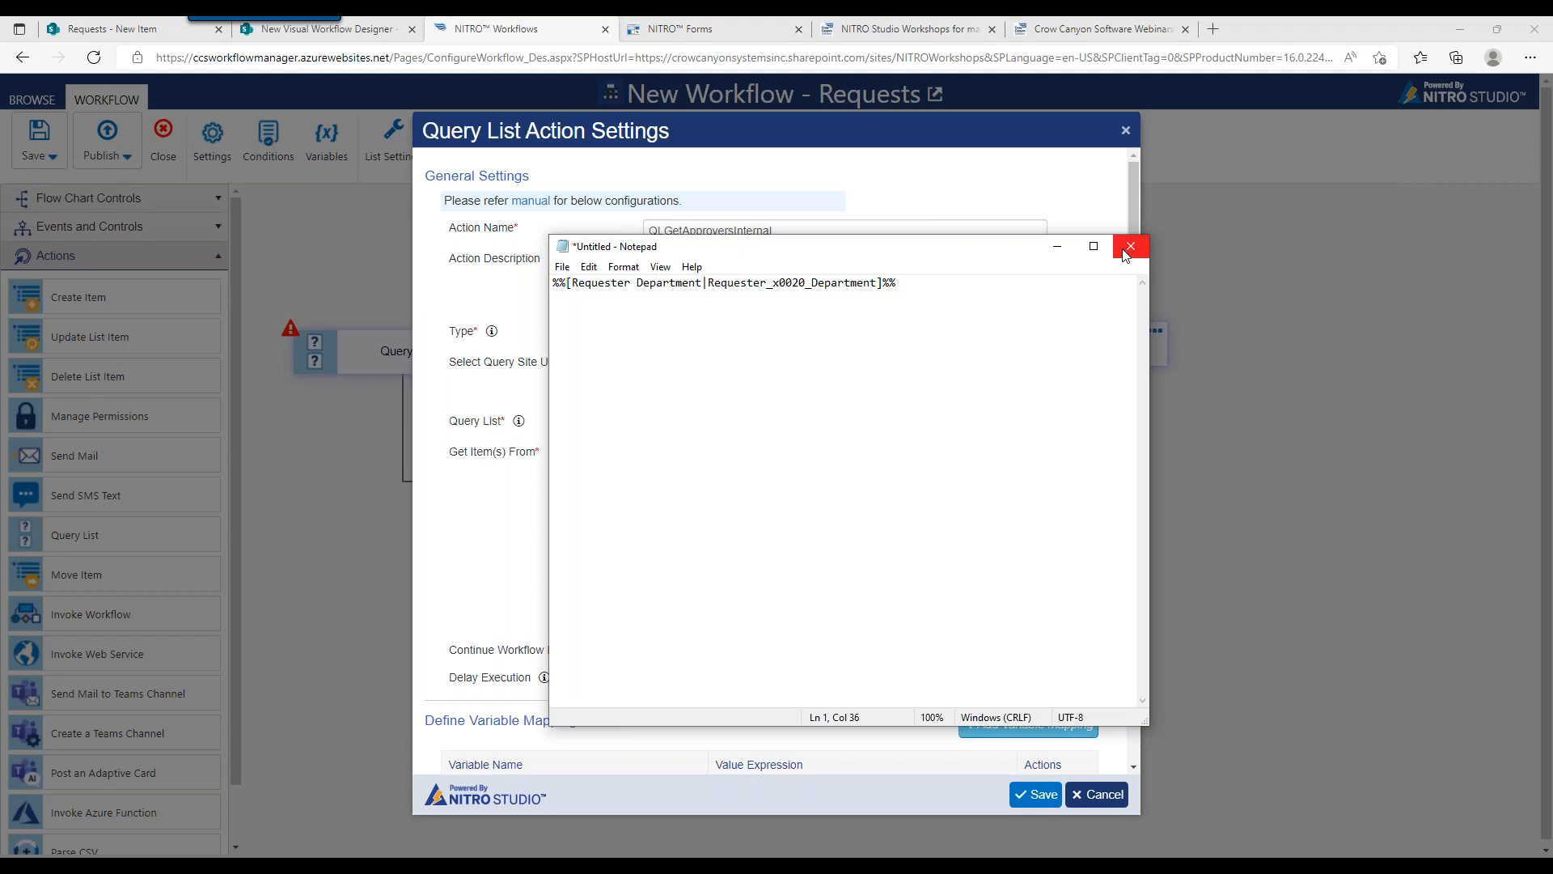
click(1058, 246)
click(914, 552)
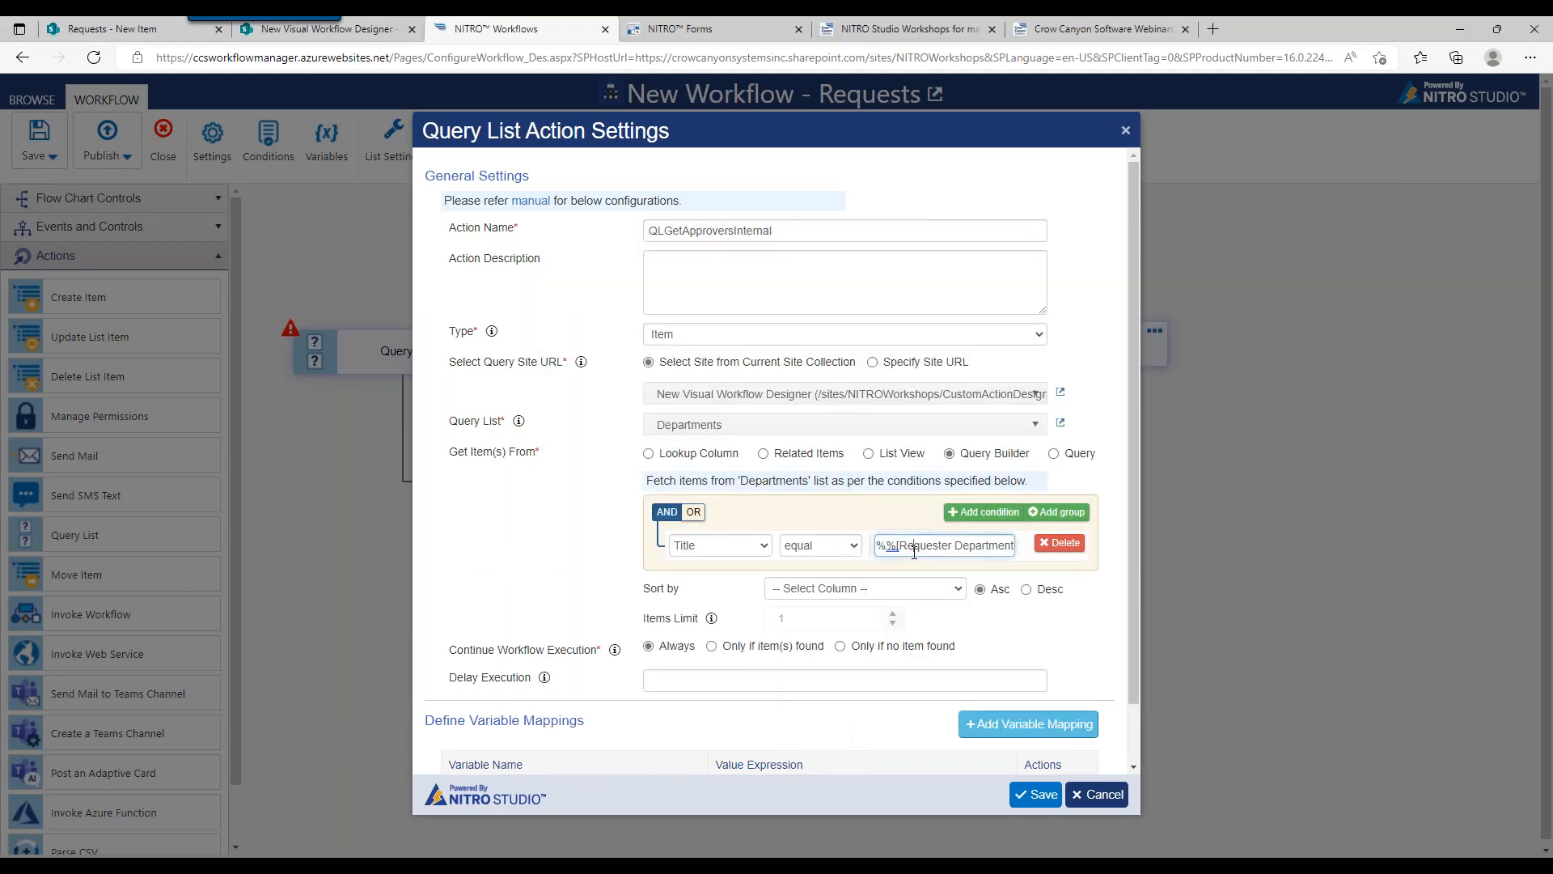
drag(923, 542, 1038, 555)
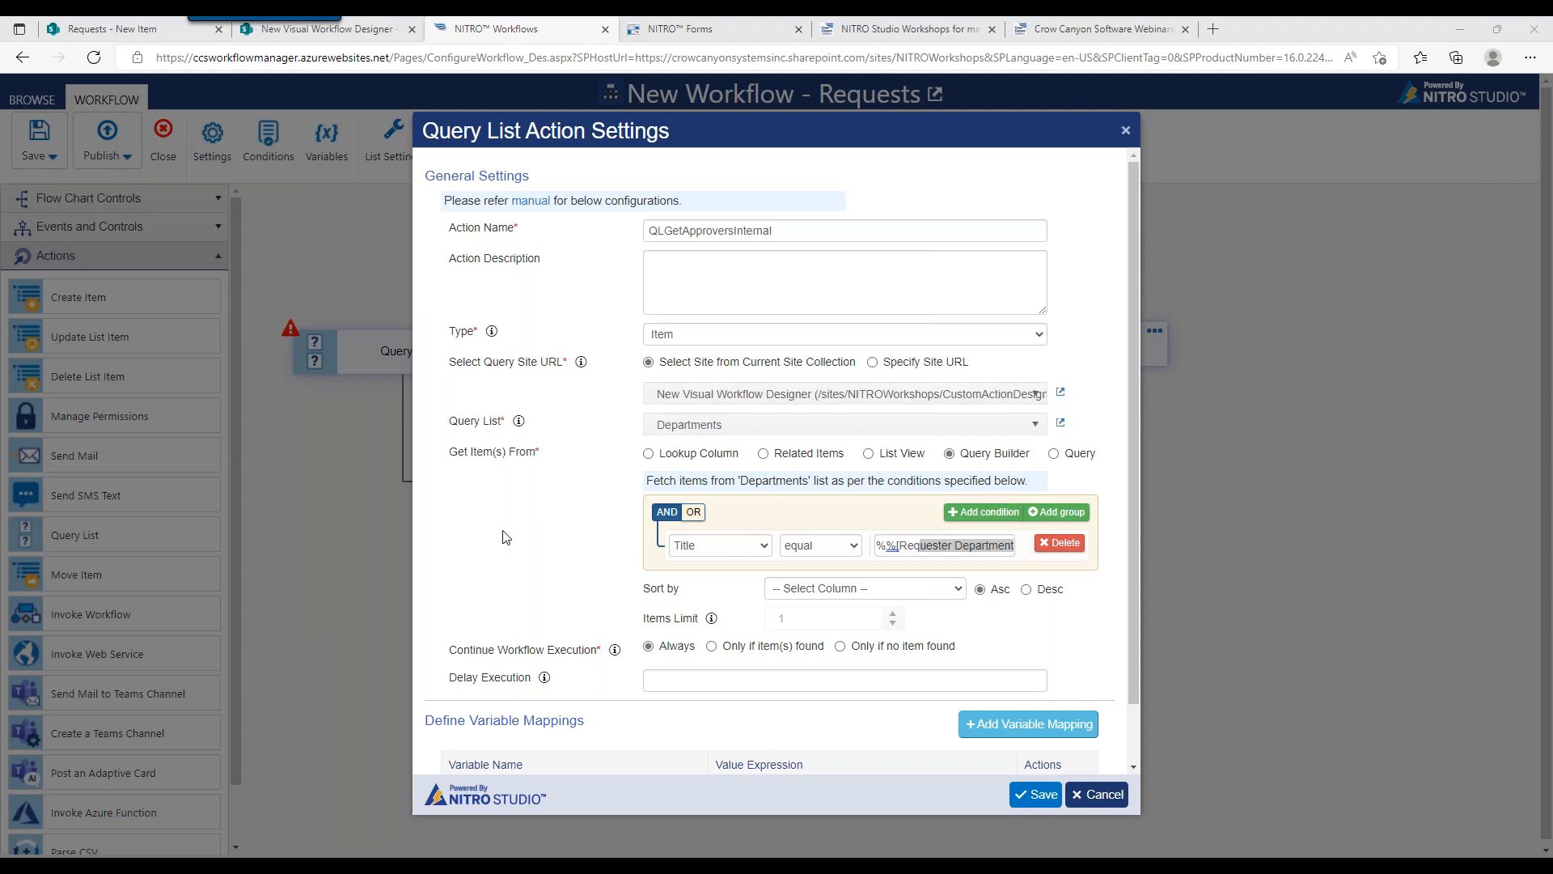
drag(1135, 506, 1097, 588)
click(1071, 568)
click(1131, 534)
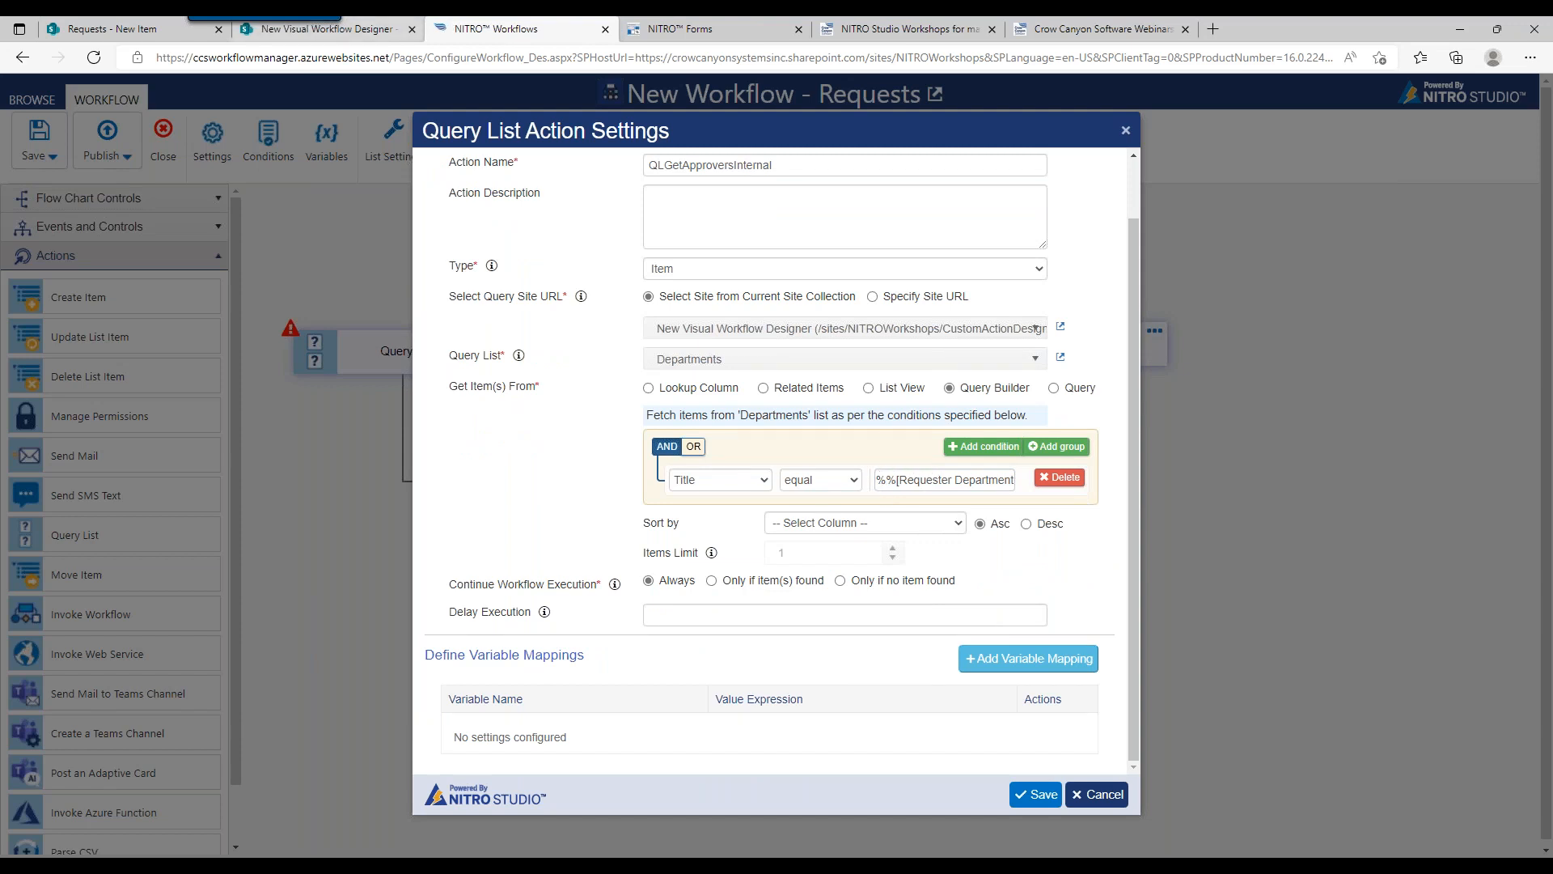
click(898, 481)
click(895, 454)
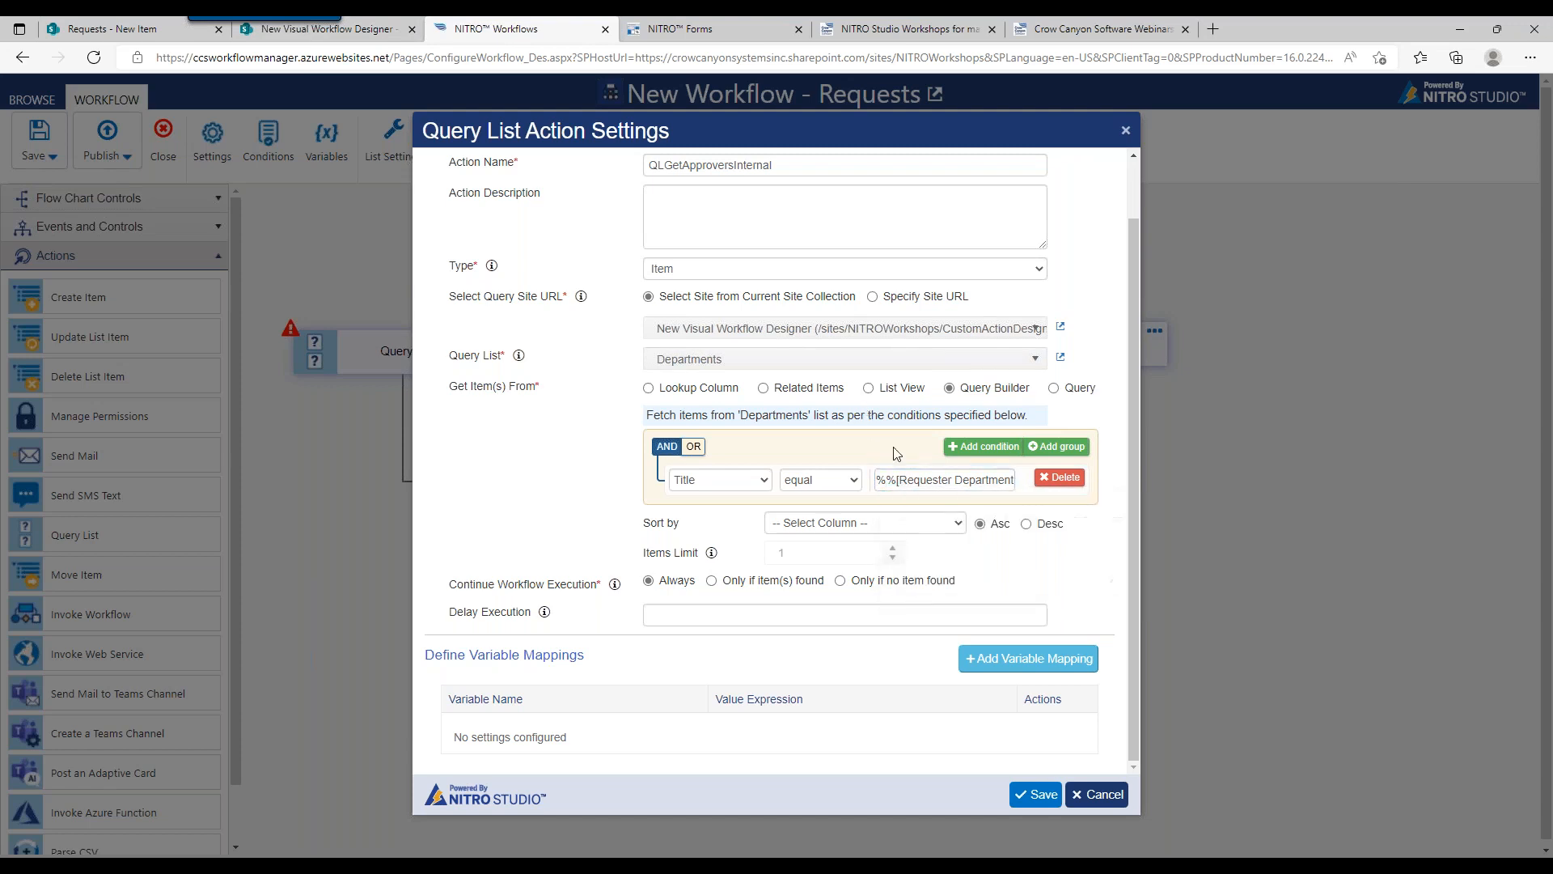
click(1035, 795)
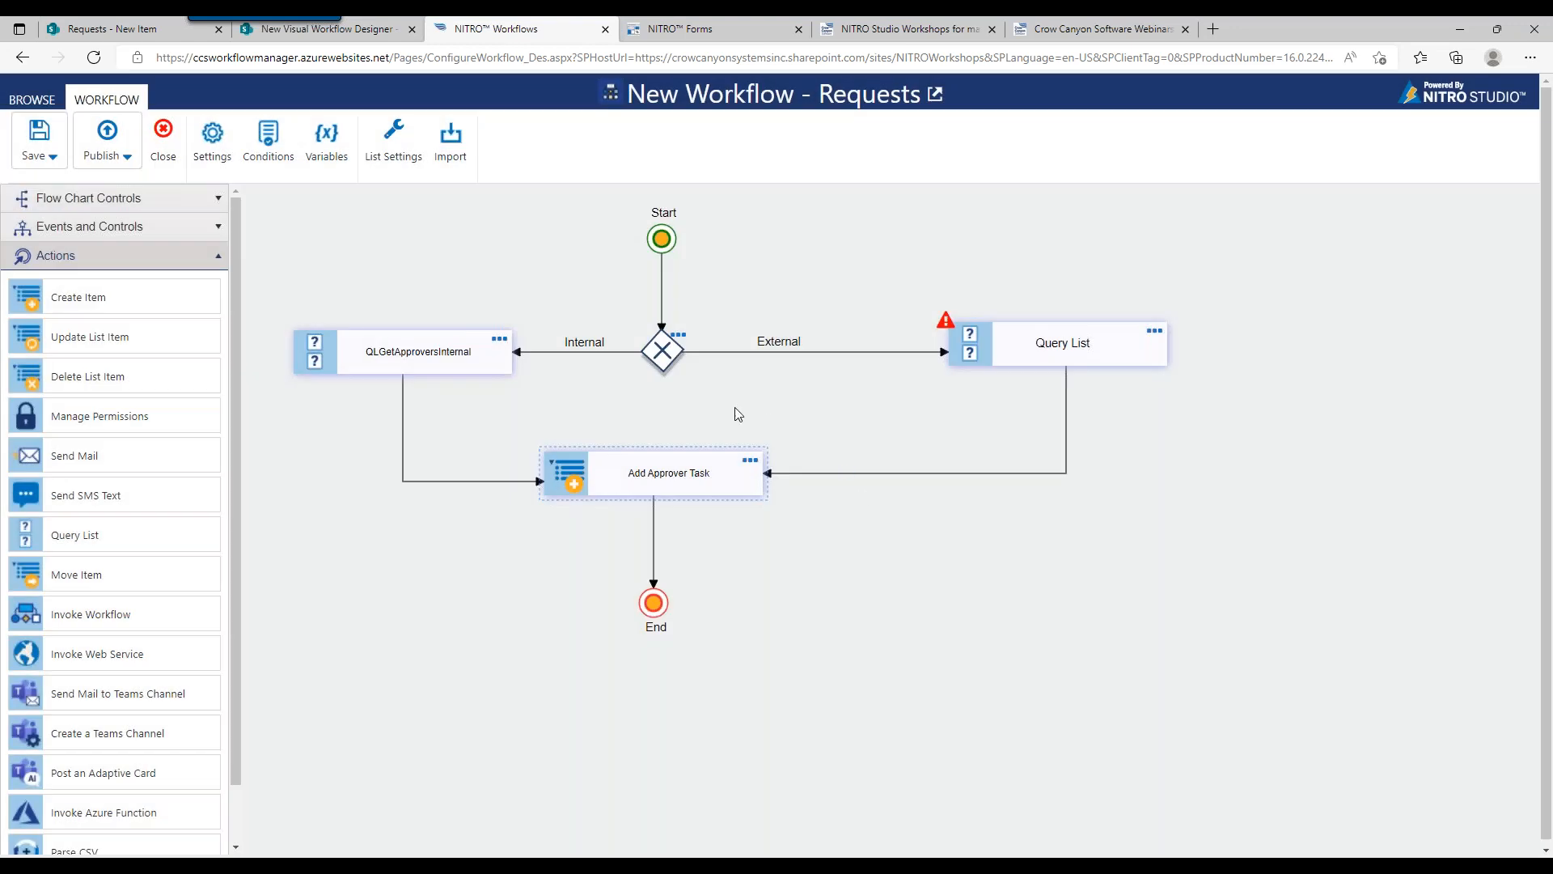
Define a new workflow variable named Approver with no default value
click(318, 144)
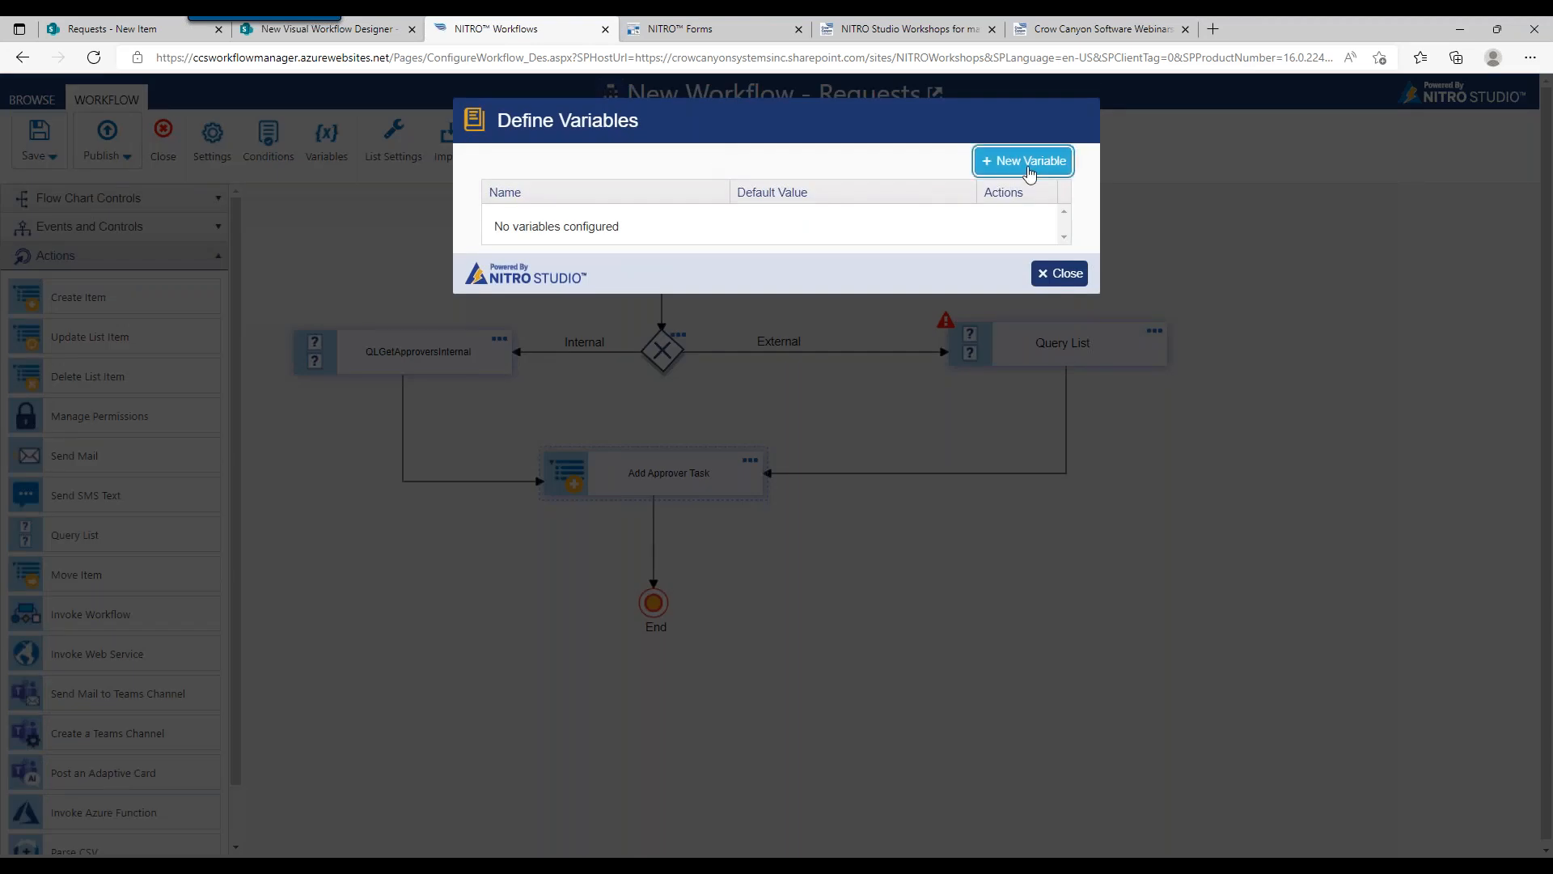
click(1026, 161)
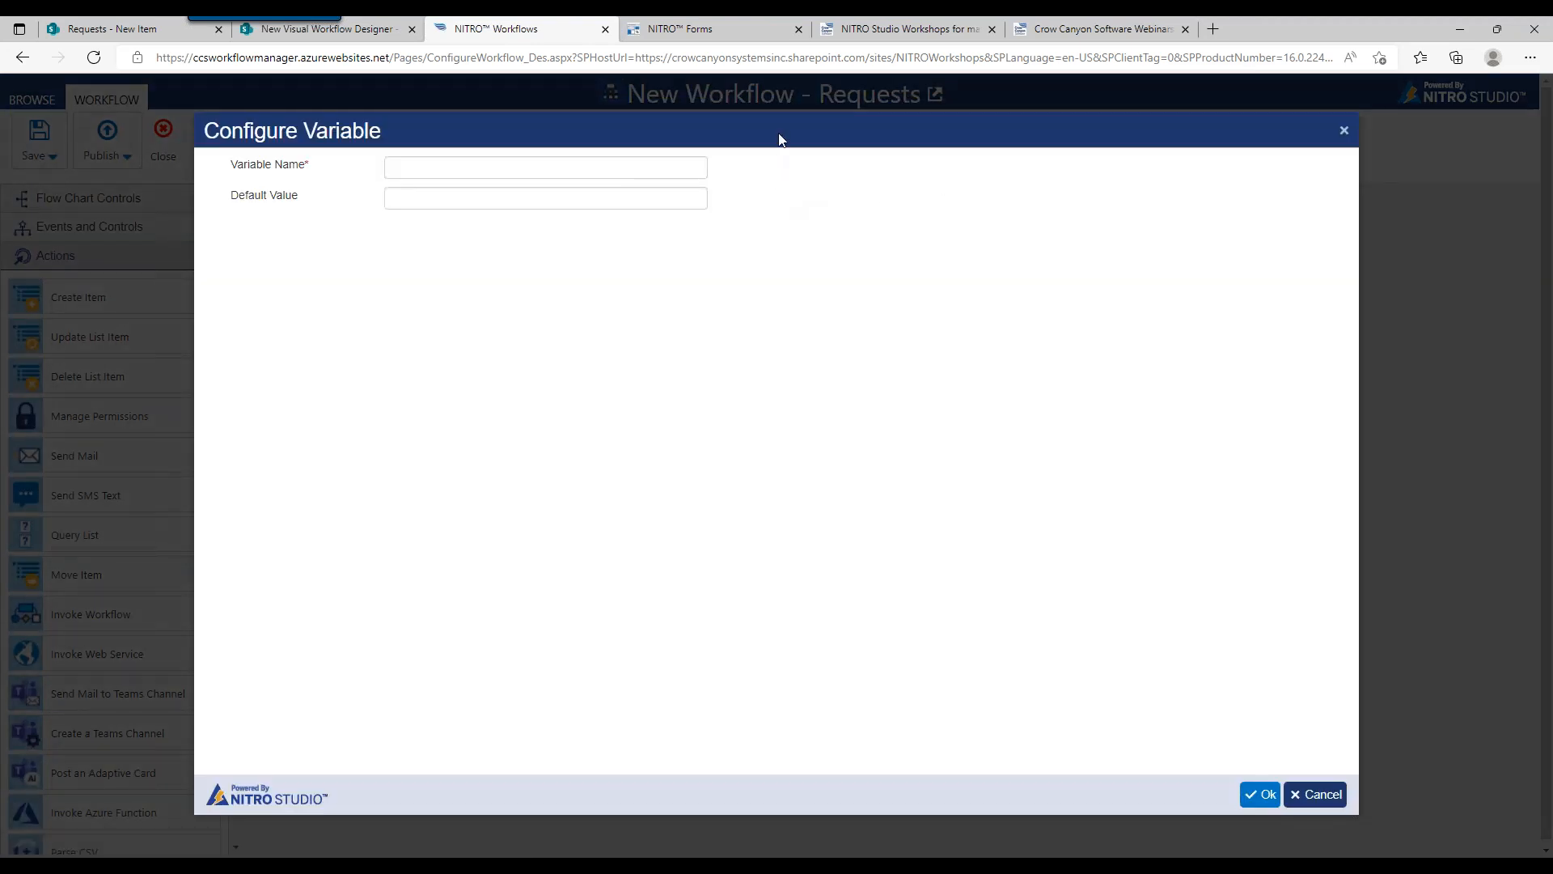
click(602, 166)
text(Ap)
key(Down)
key(Return)
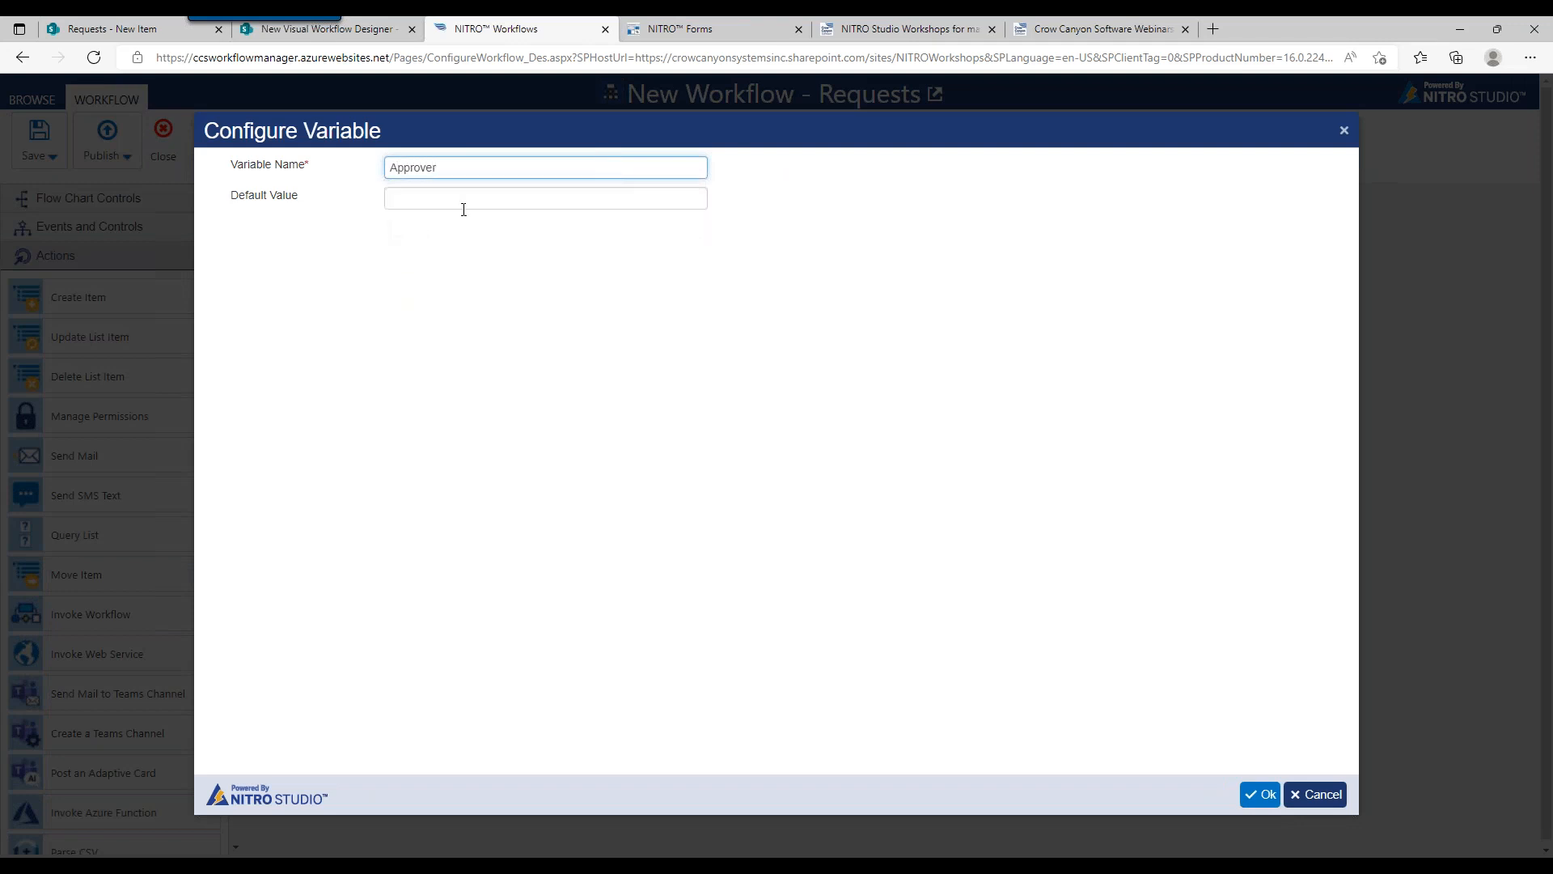
click(1259, 795)
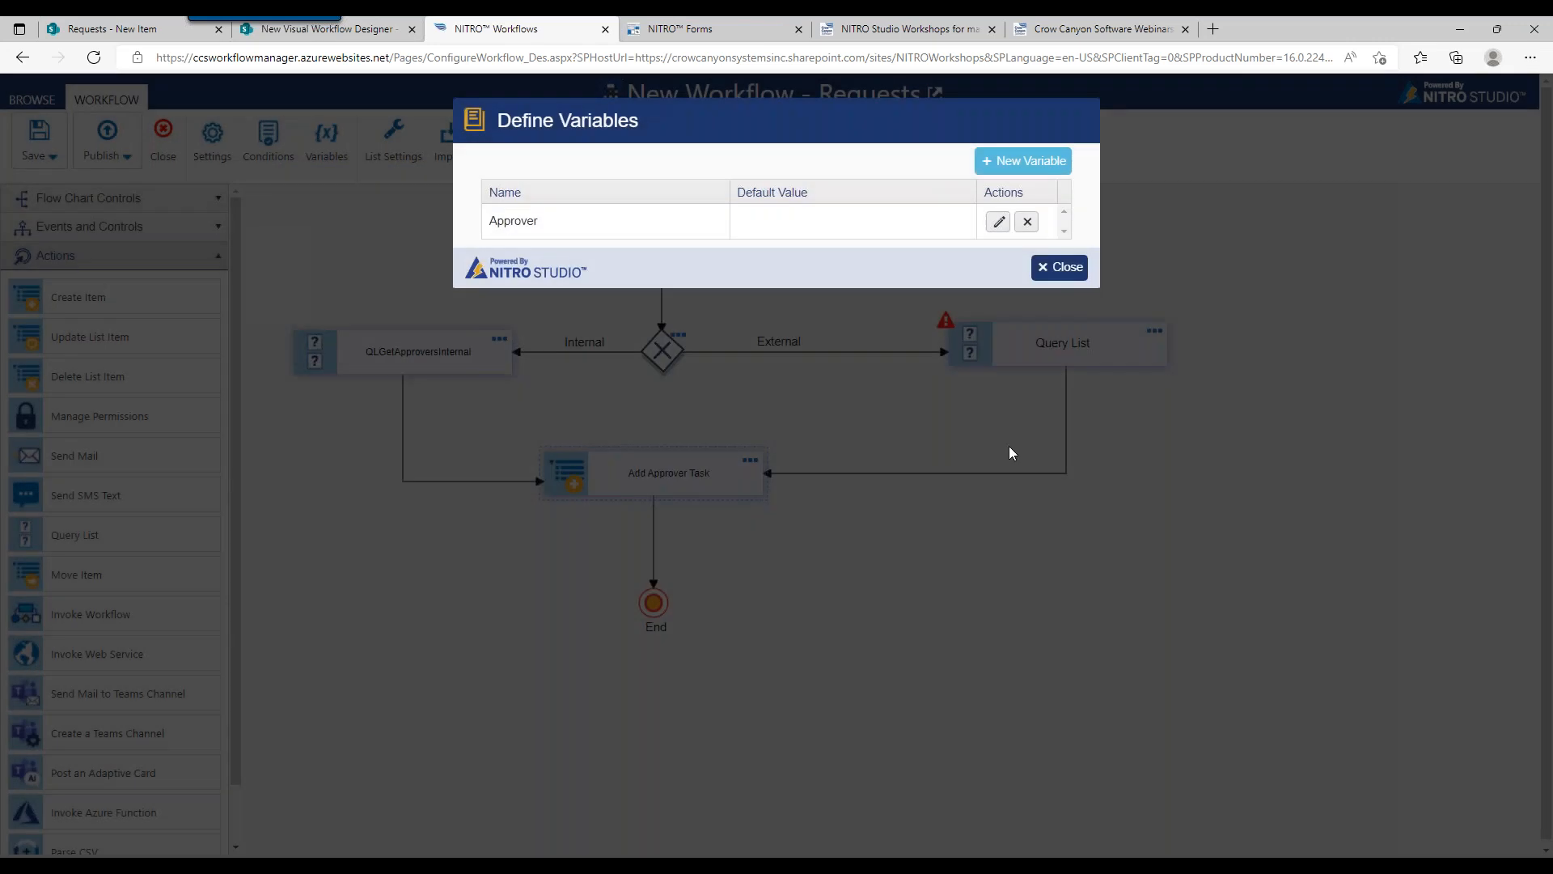
click(1059, 267)
In the QLGetApproversInternal action, add a variable mapping that sets Approver to QLGetApproversInternal##[Approver|Approver]
double_click(494, 343)
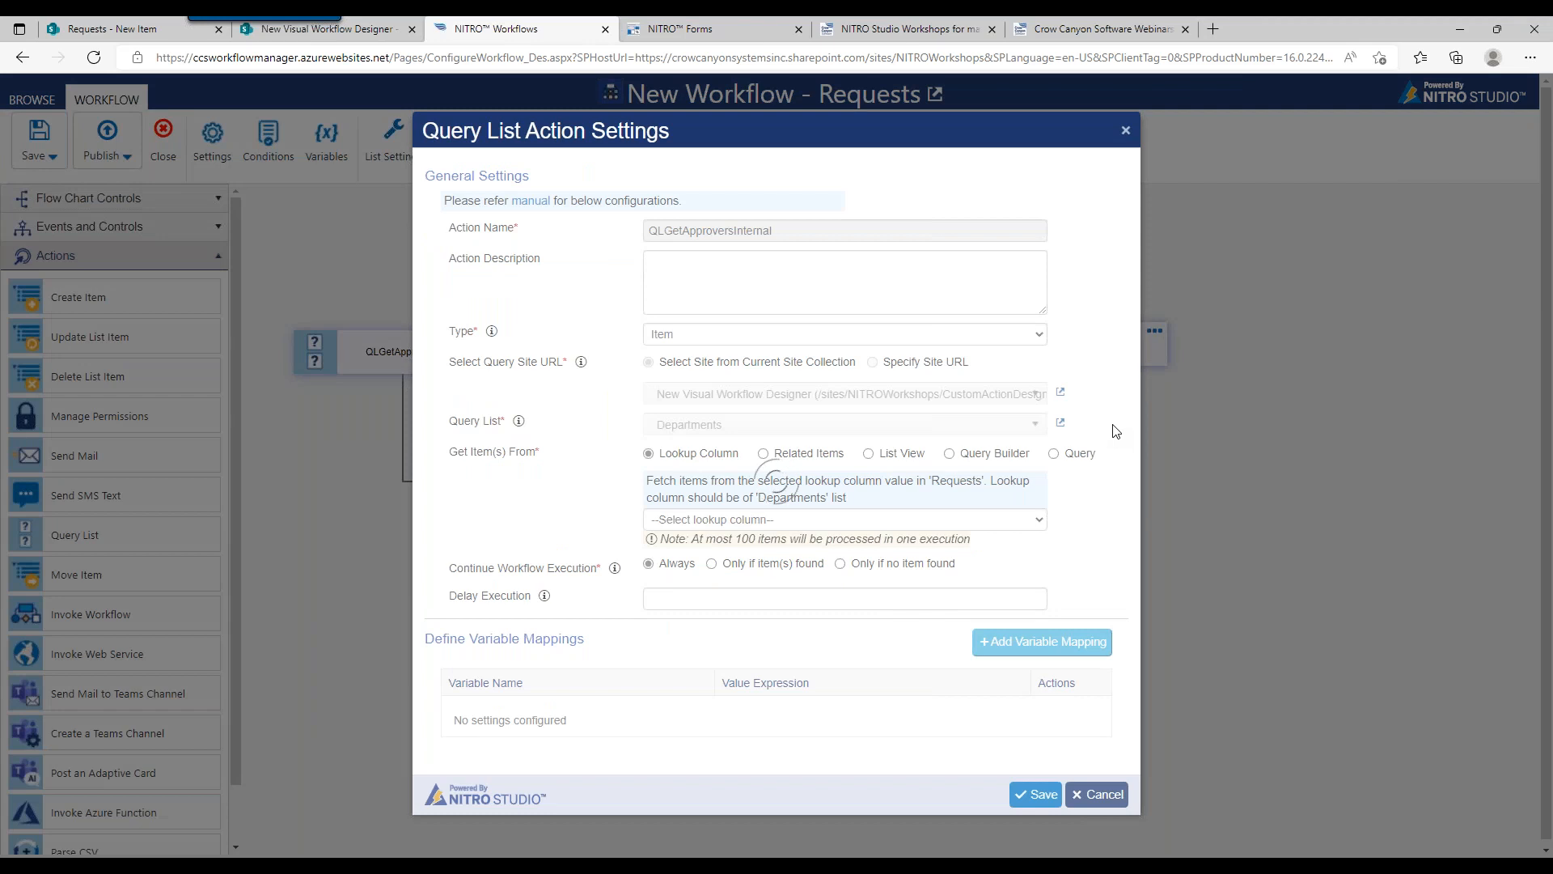
scroll(1134, 427, down, 2)
click(1021, 662)
click(710, 241)
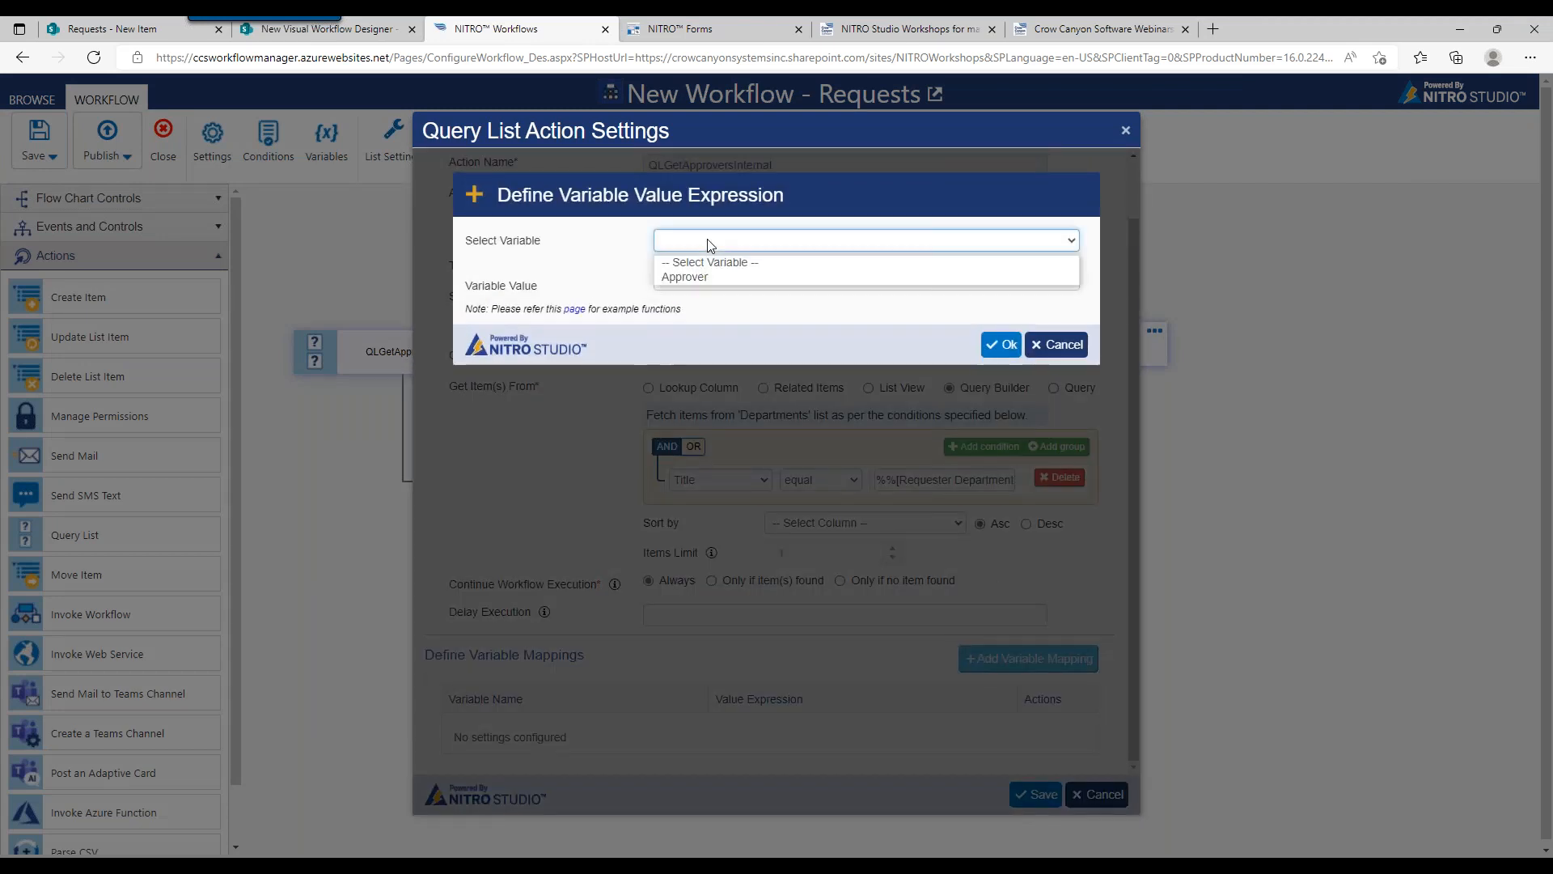
click(707, 273)
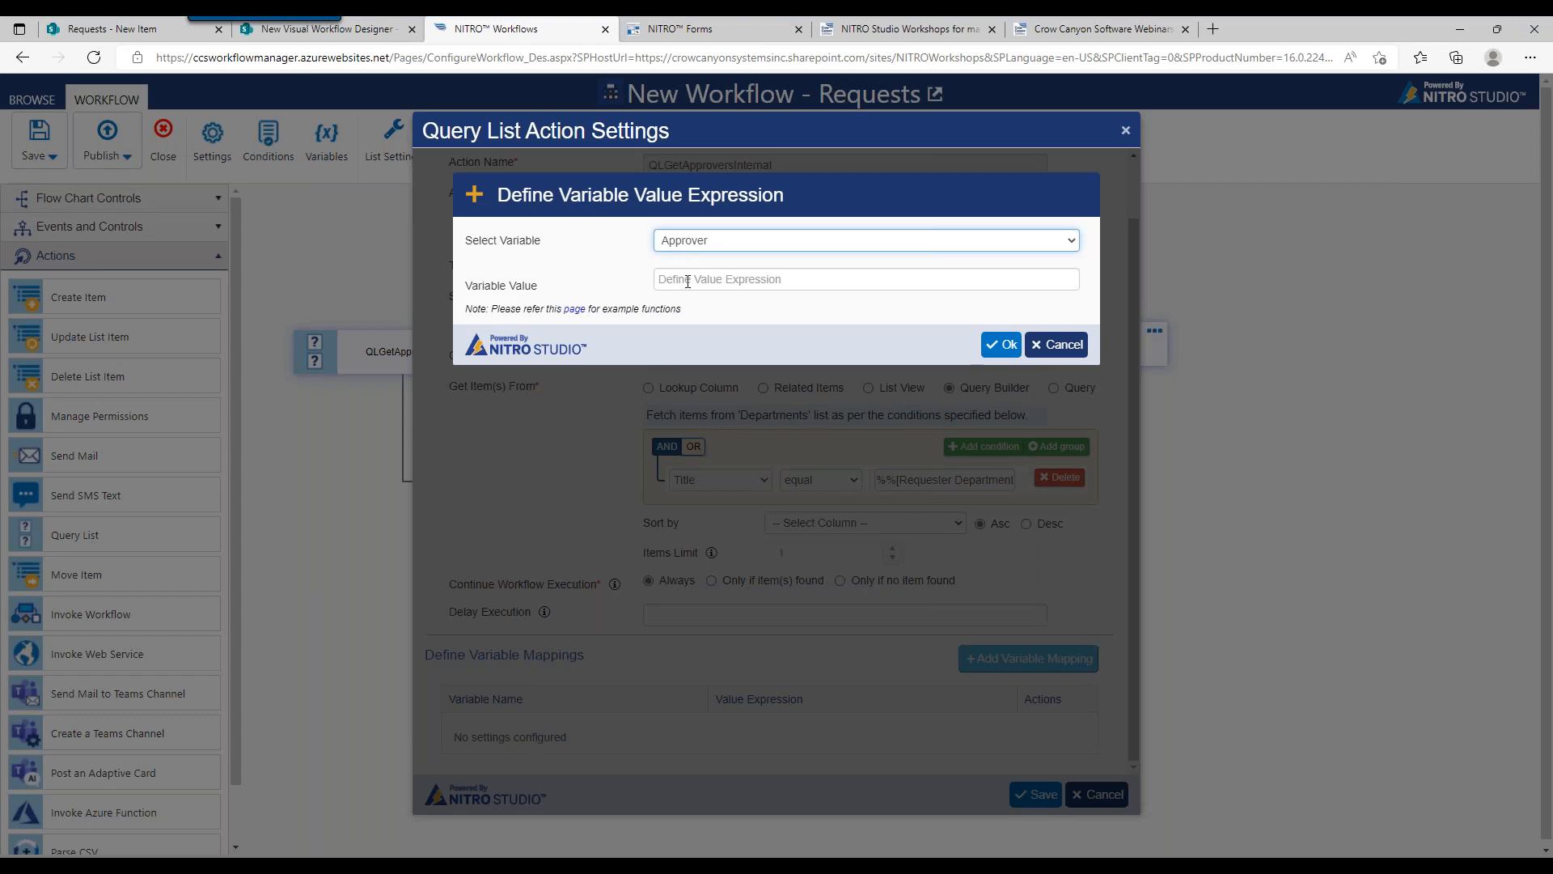
click(688, 280)
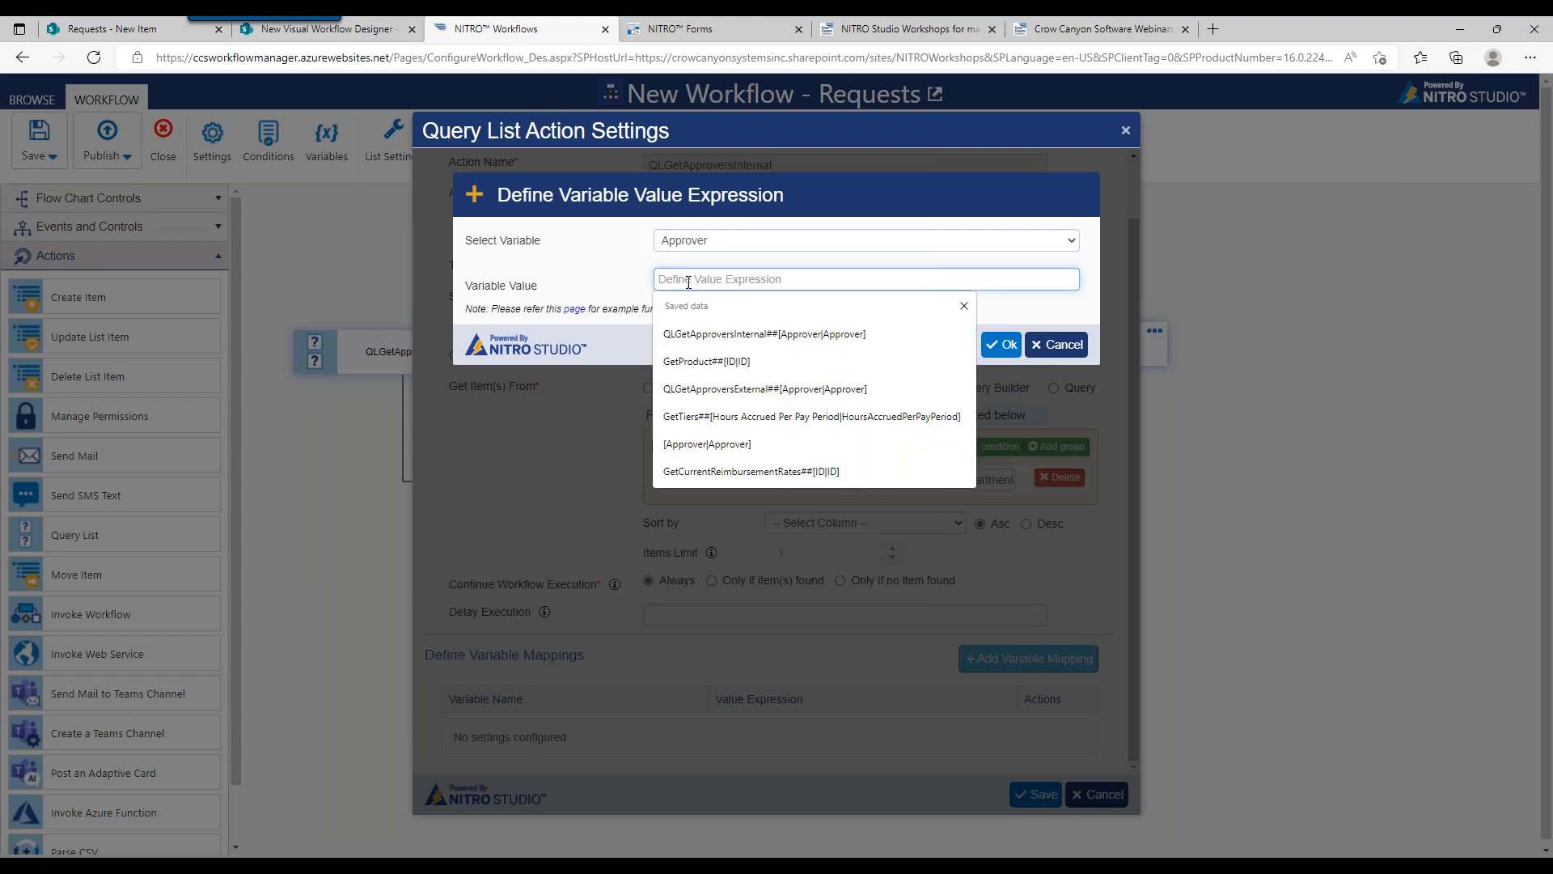
key(Down)
key(Return)
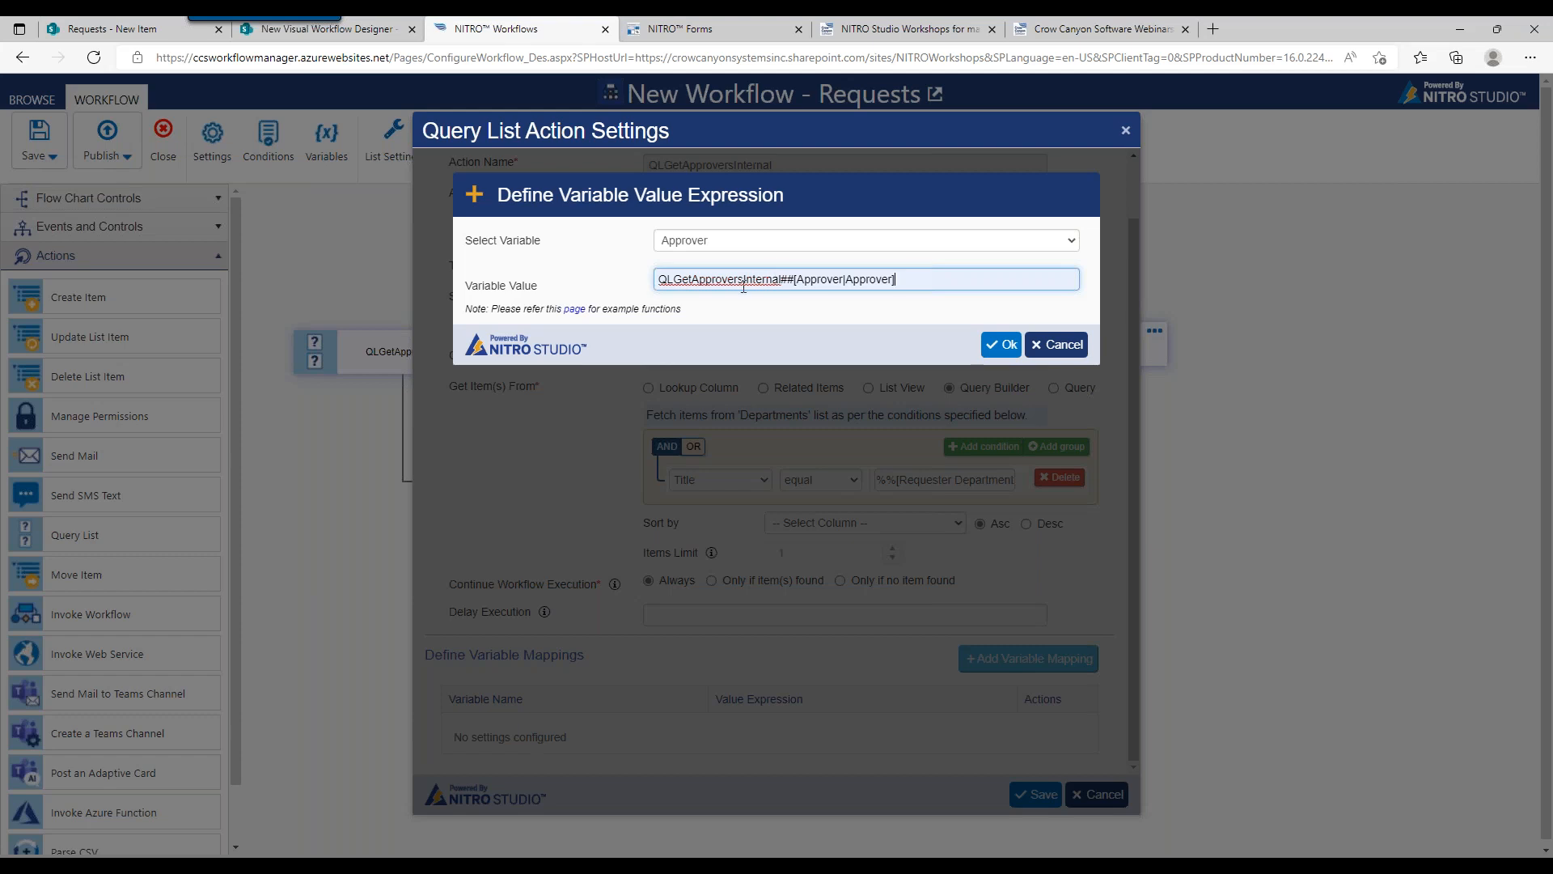
Examine the parts of the Approver value expression: the query action name, the ## separator and the bracketed column placeholder
drag(781, 280, 643, 280)
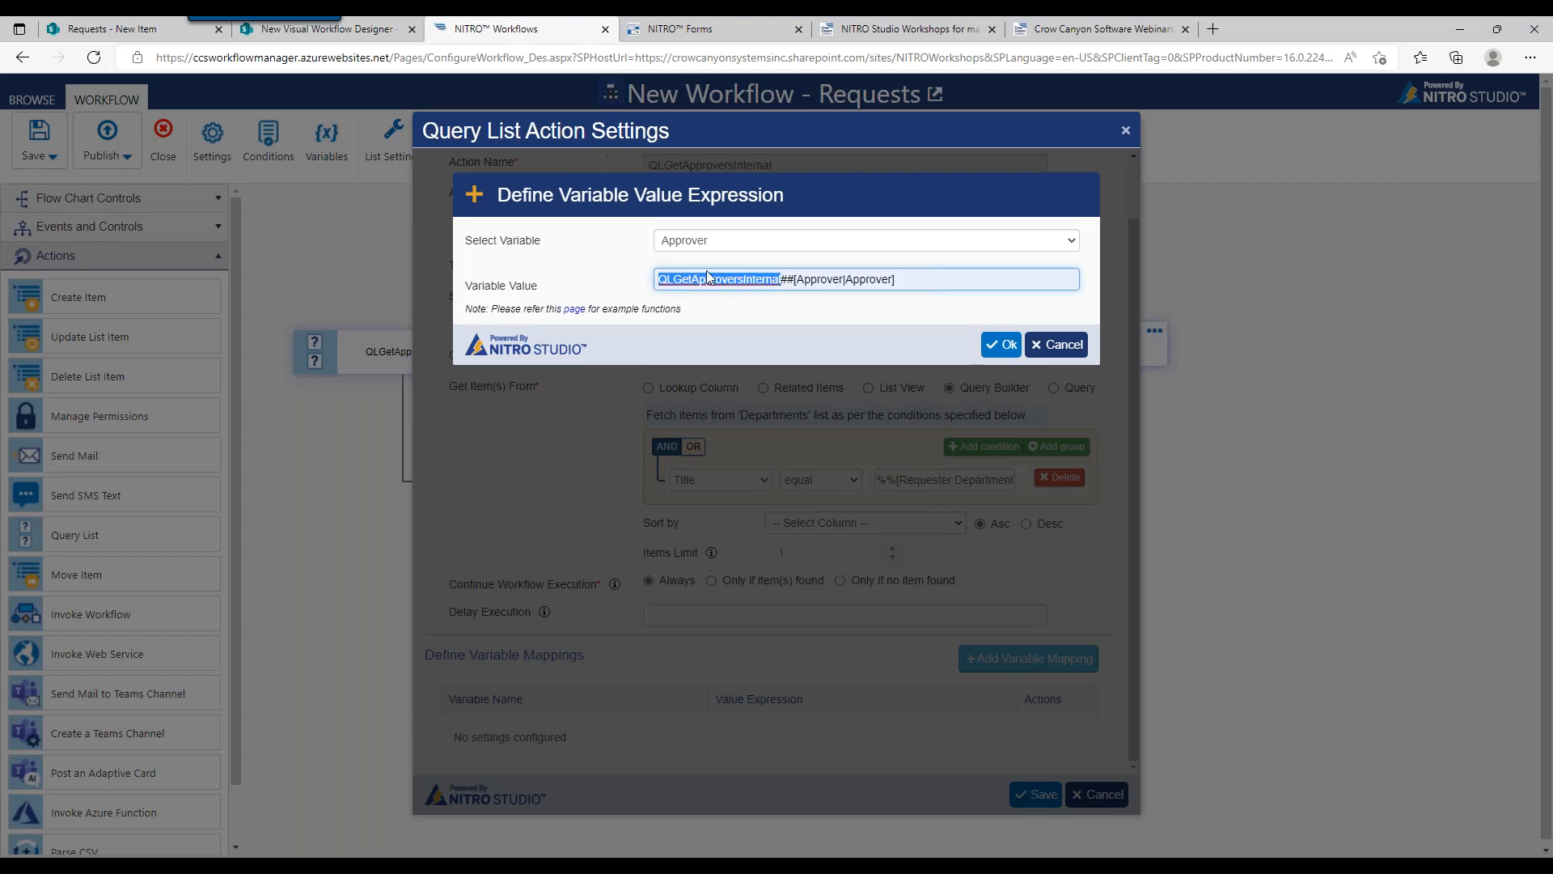
click(790, 278)
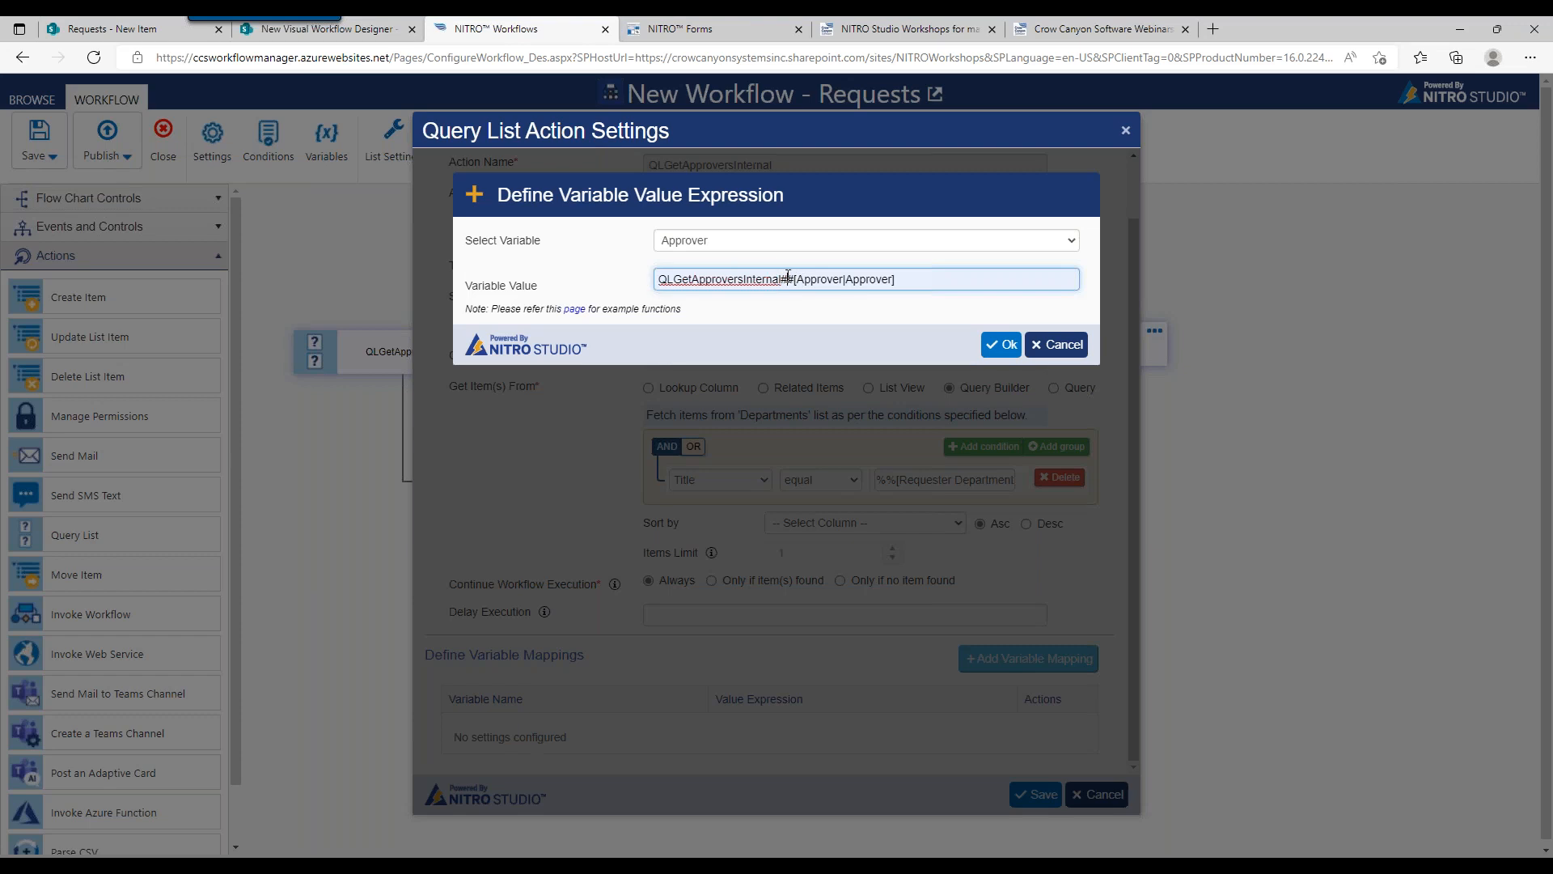
mouse_move(796, 279)
mouse_down()
mouse_move(900, 279)
mouse_move(795, 276)
mouse_up()
click(904, 279)
click(783, 279)
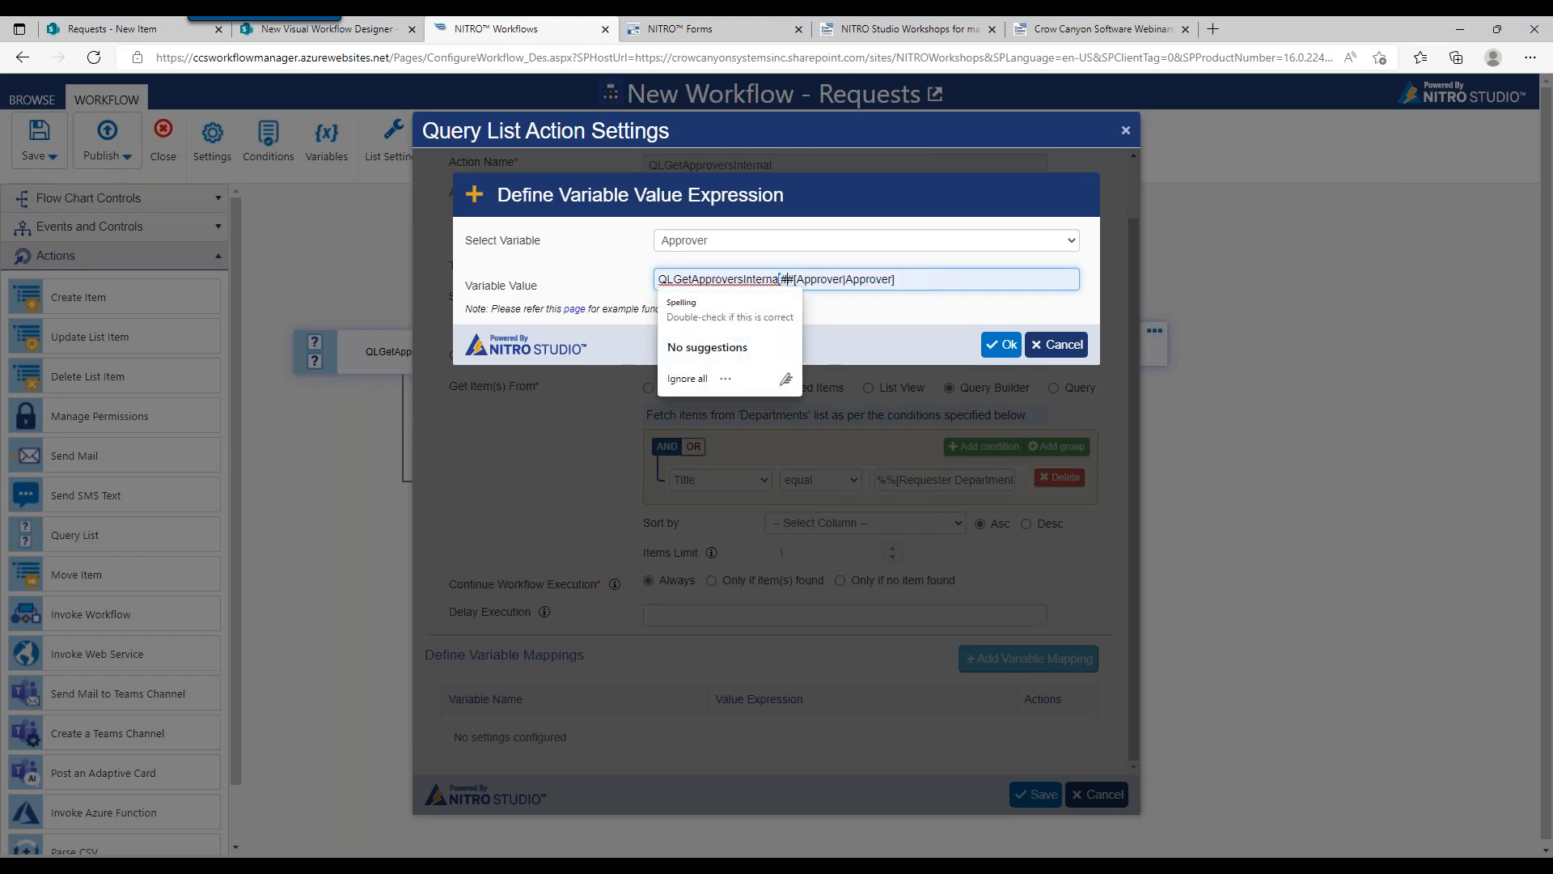
click(661, 279)
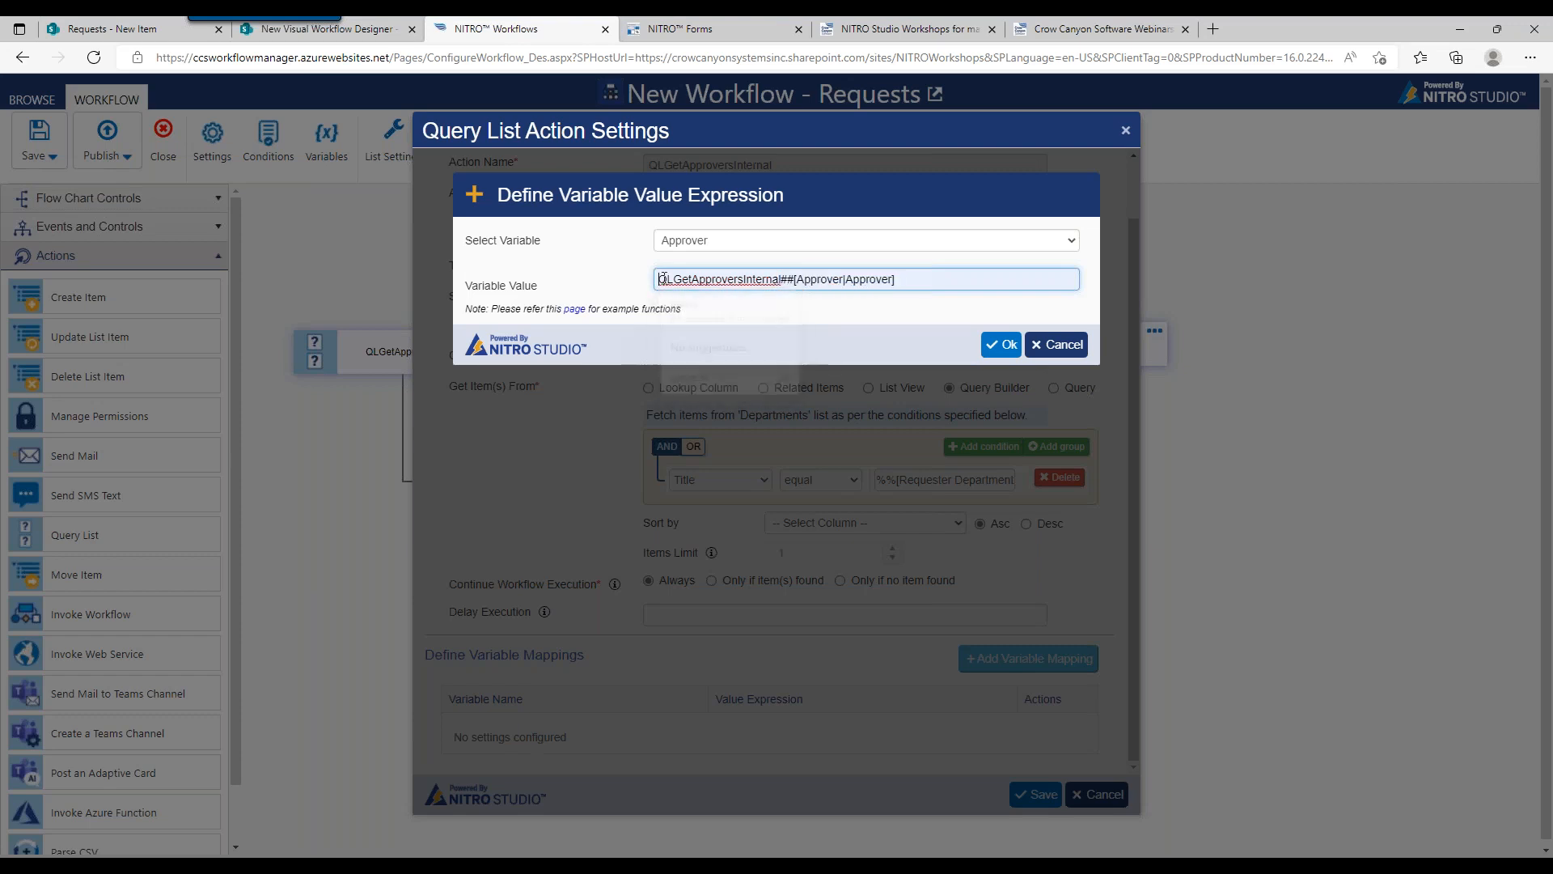
drag(658, 279, 868, 279)
click(798, 278)
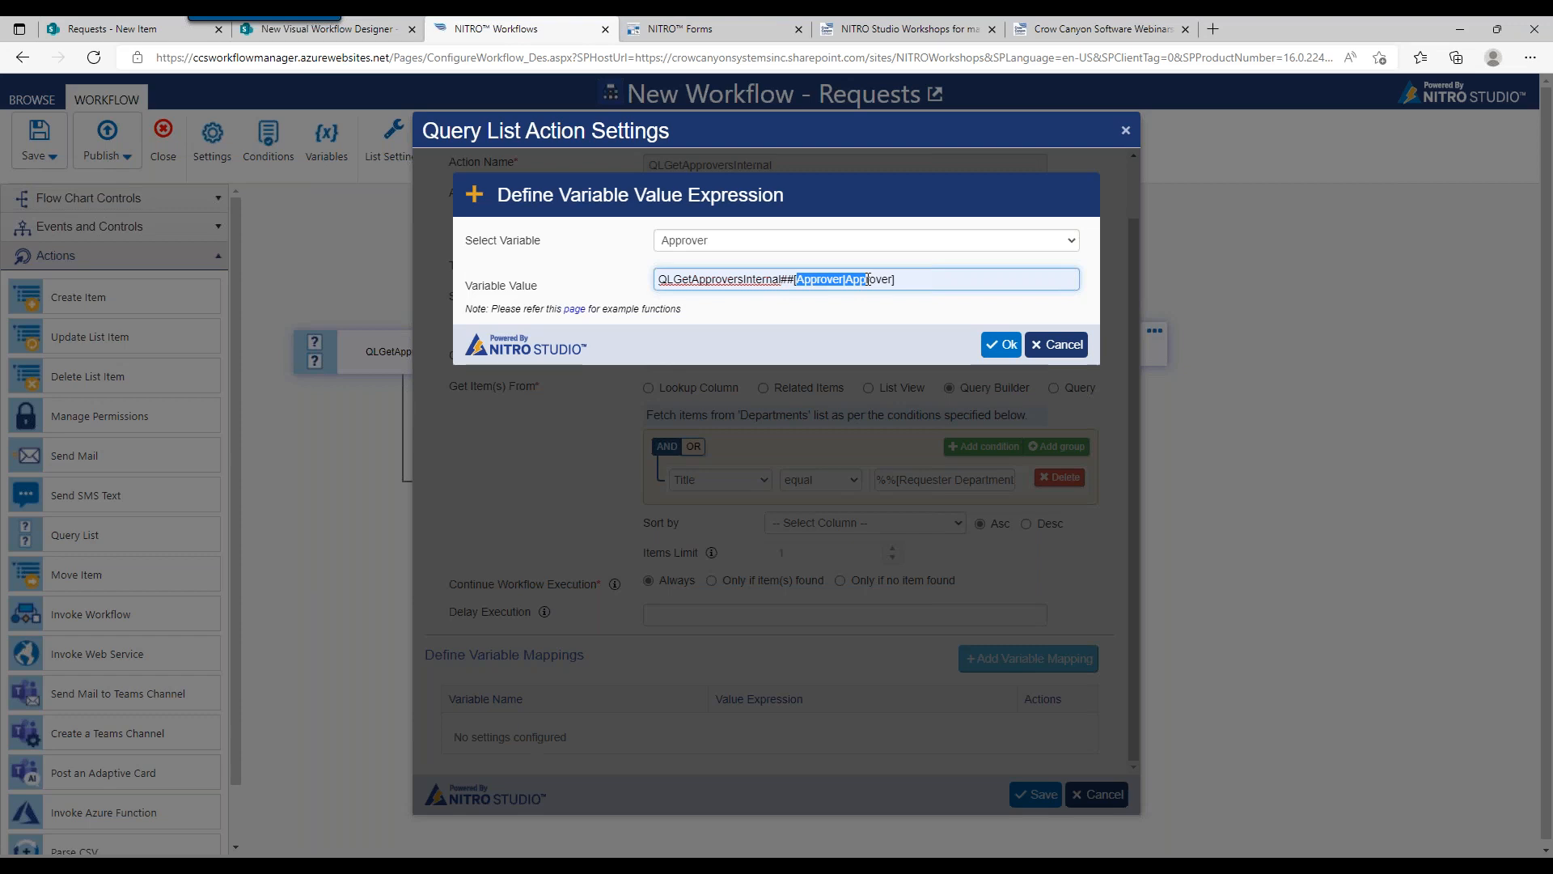
click(832, 427)
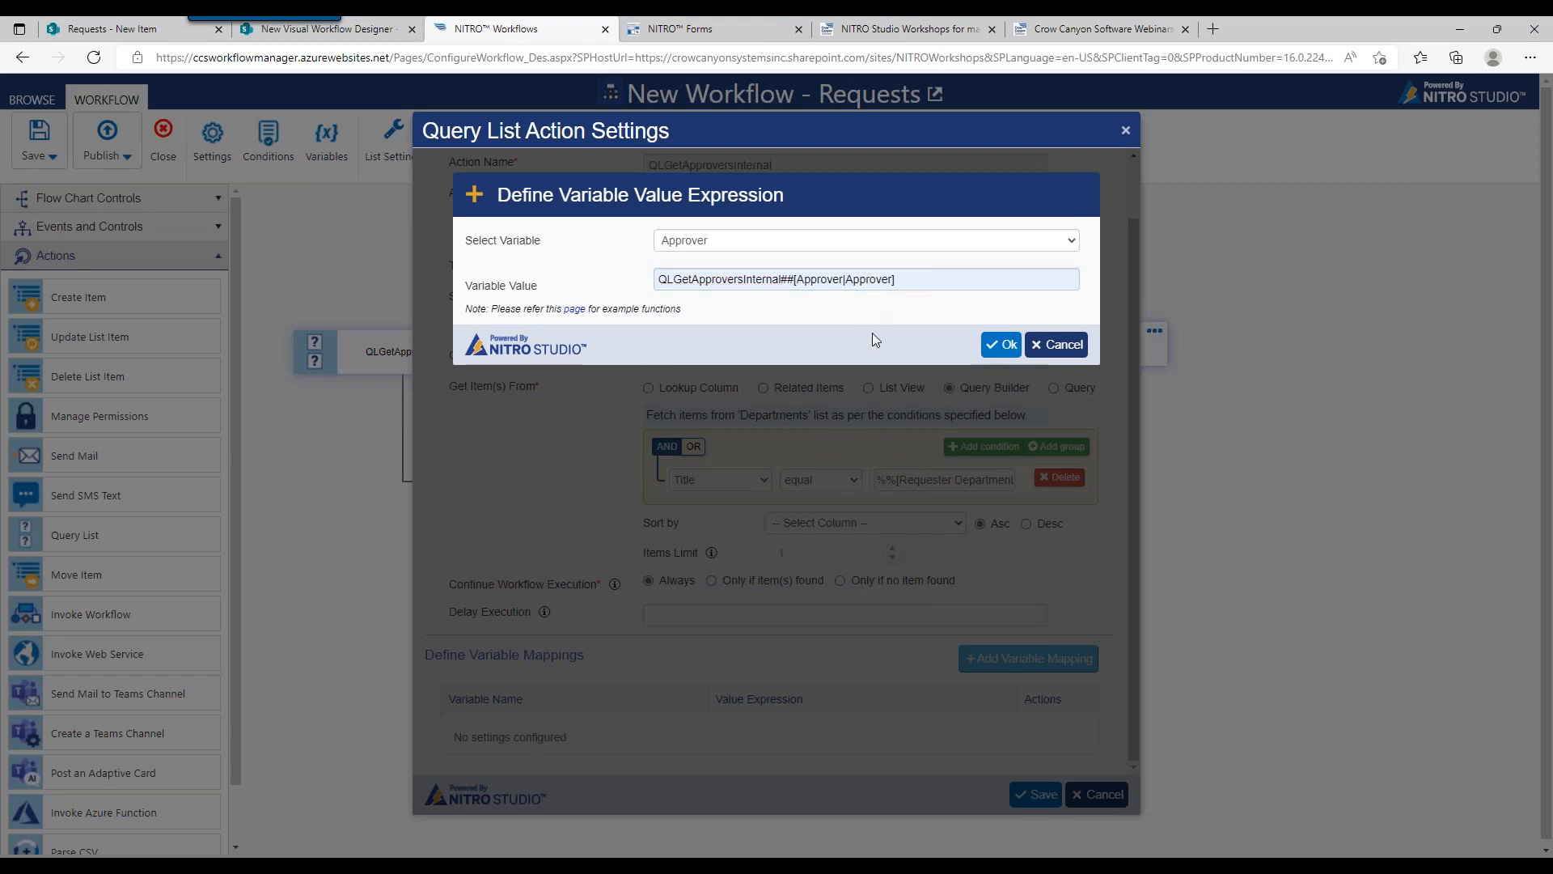
Confirm the Approver variable mapping and save the QLGetApproversInternal action settings
click(1005, 345)
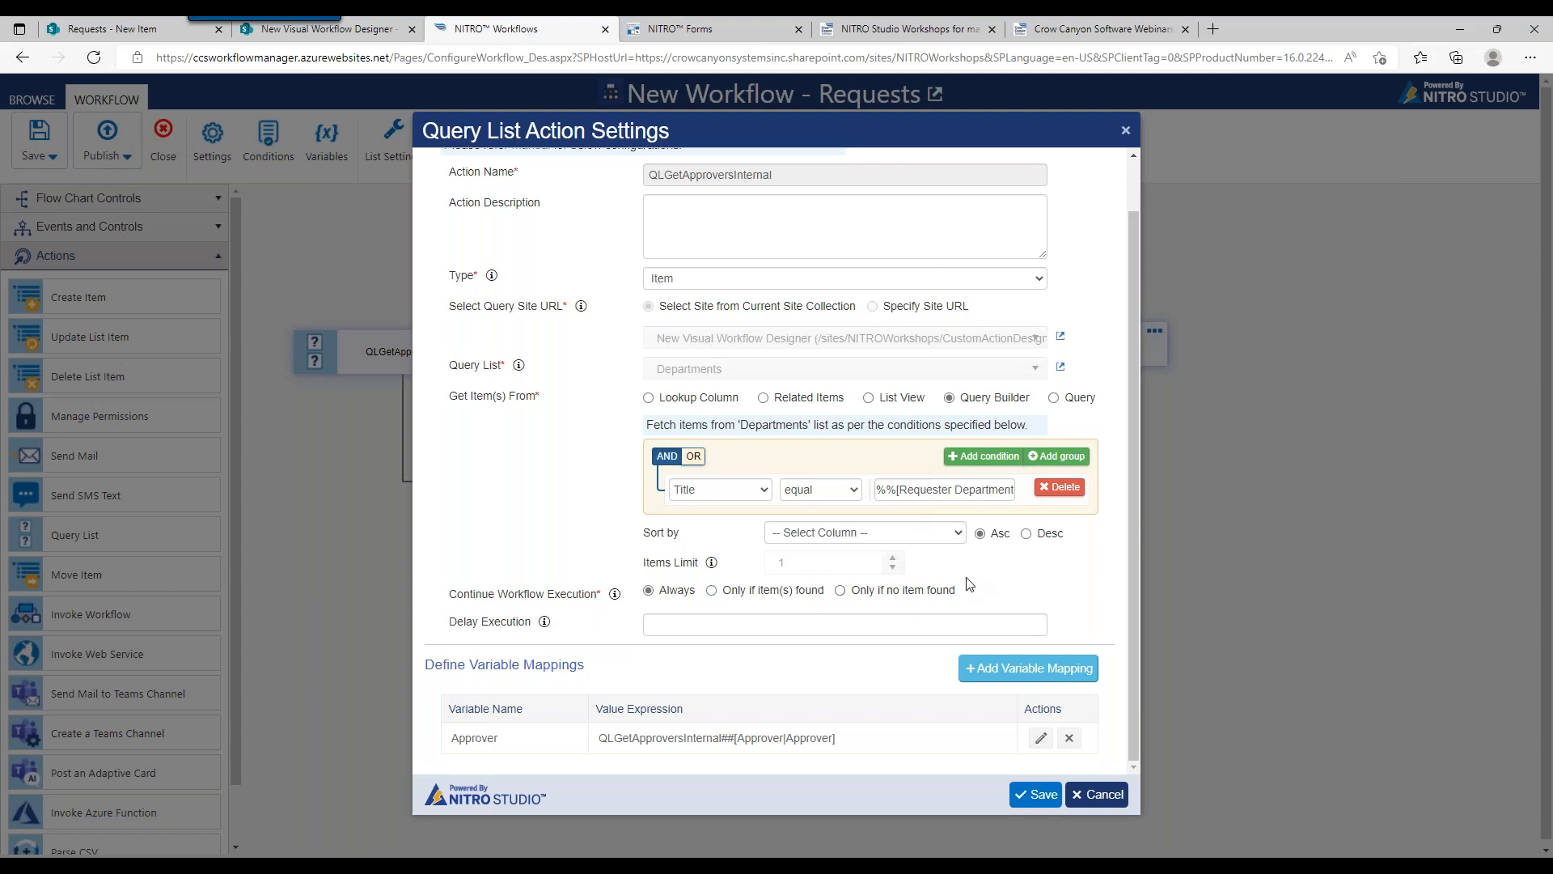
click(1038, 796)
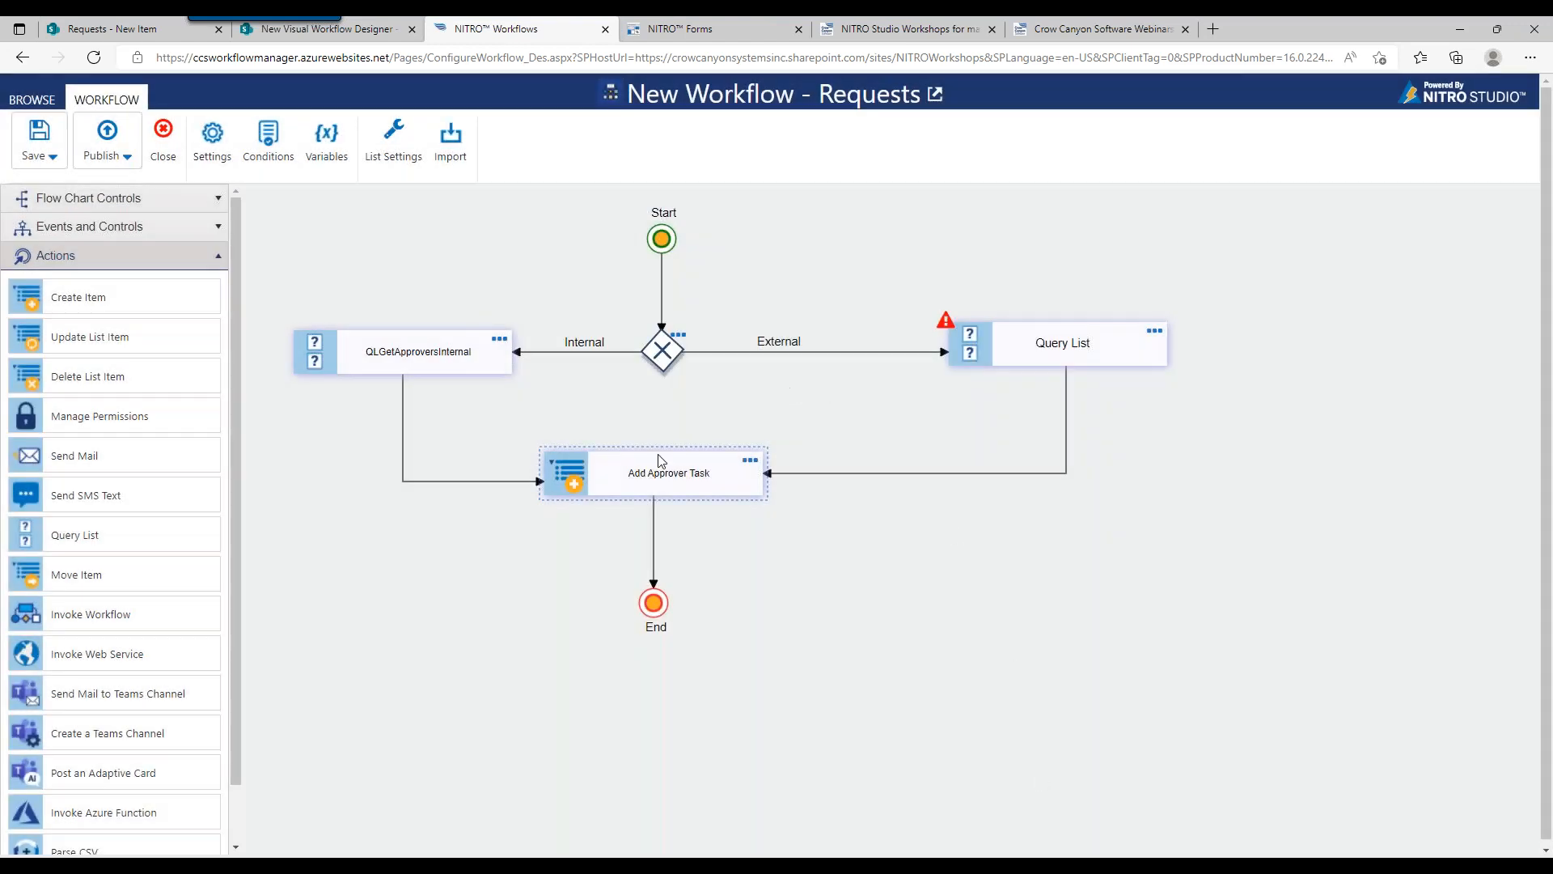
In the Add Approver Task action, set the Assigned To column mapping to Approver##value and save the action
drag(664, 477, 684, 478)
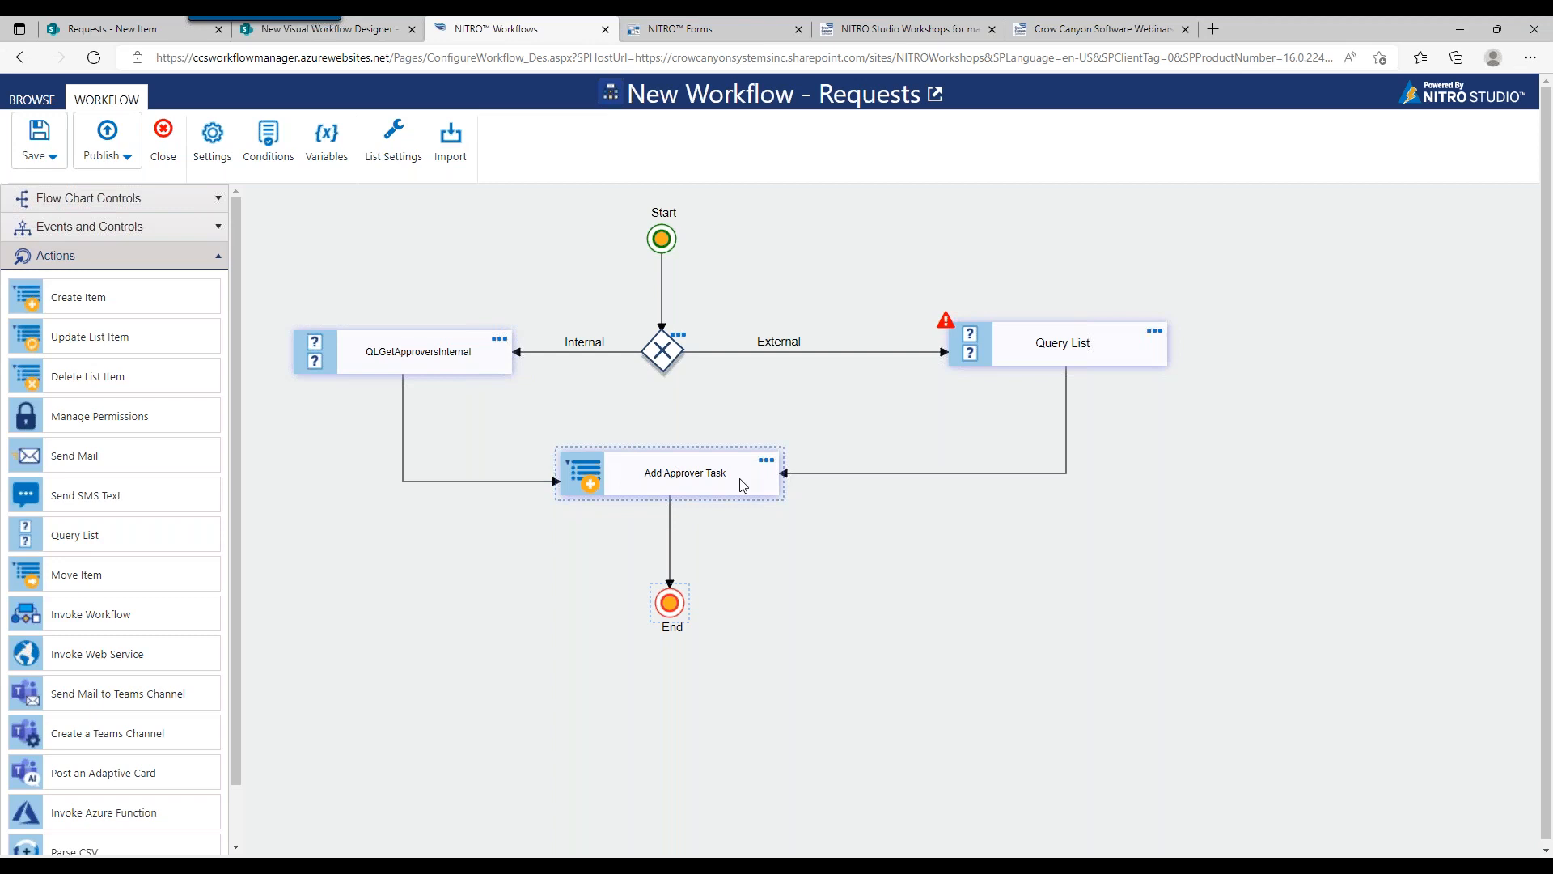
click(767, 462)
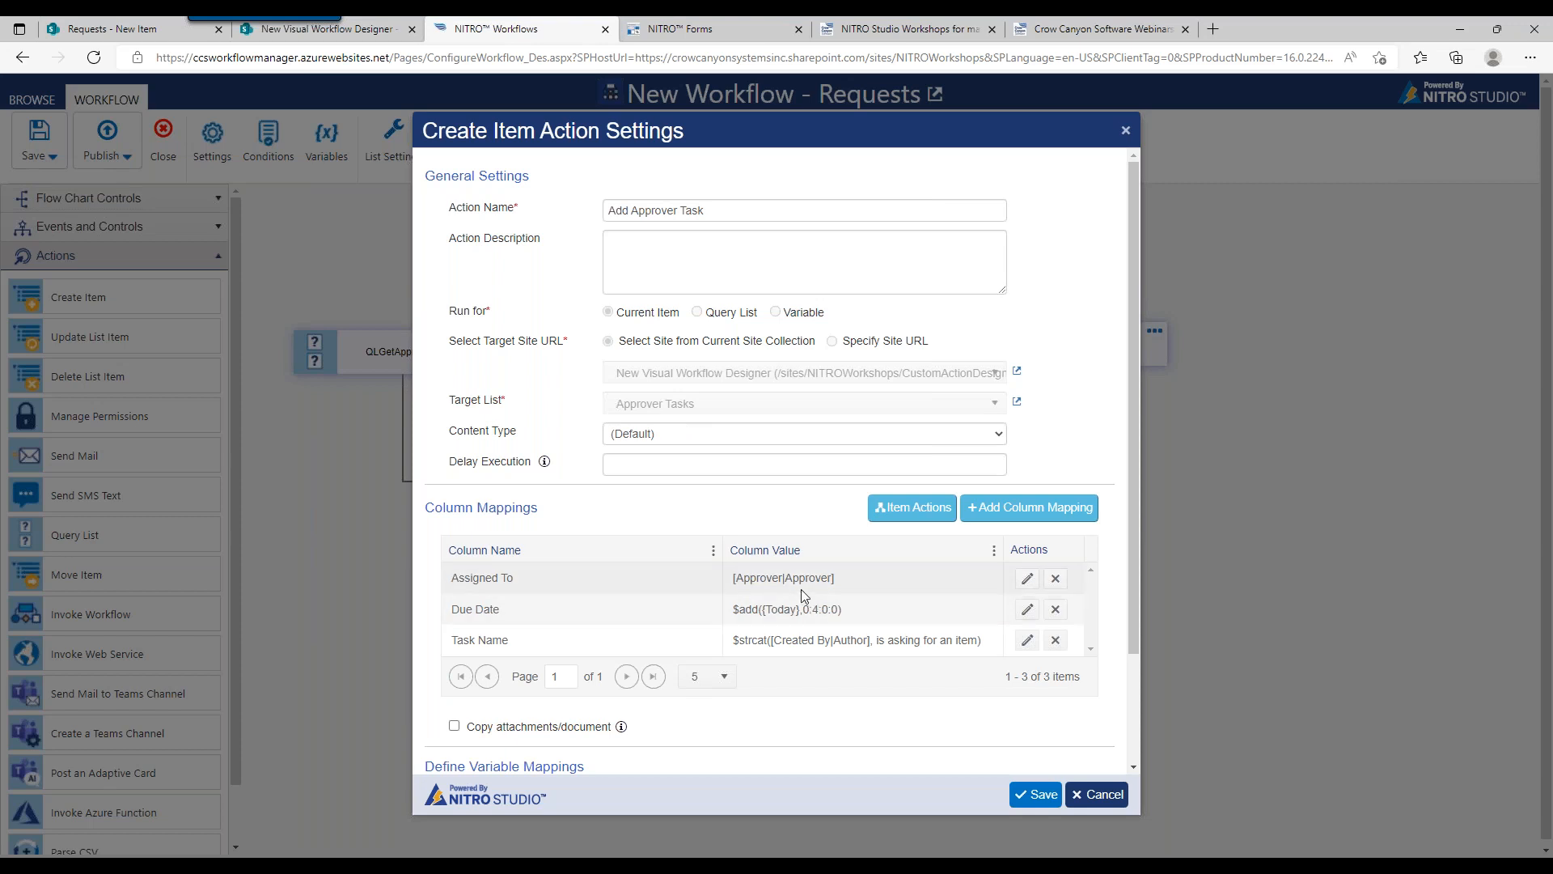
click(1028, 579)
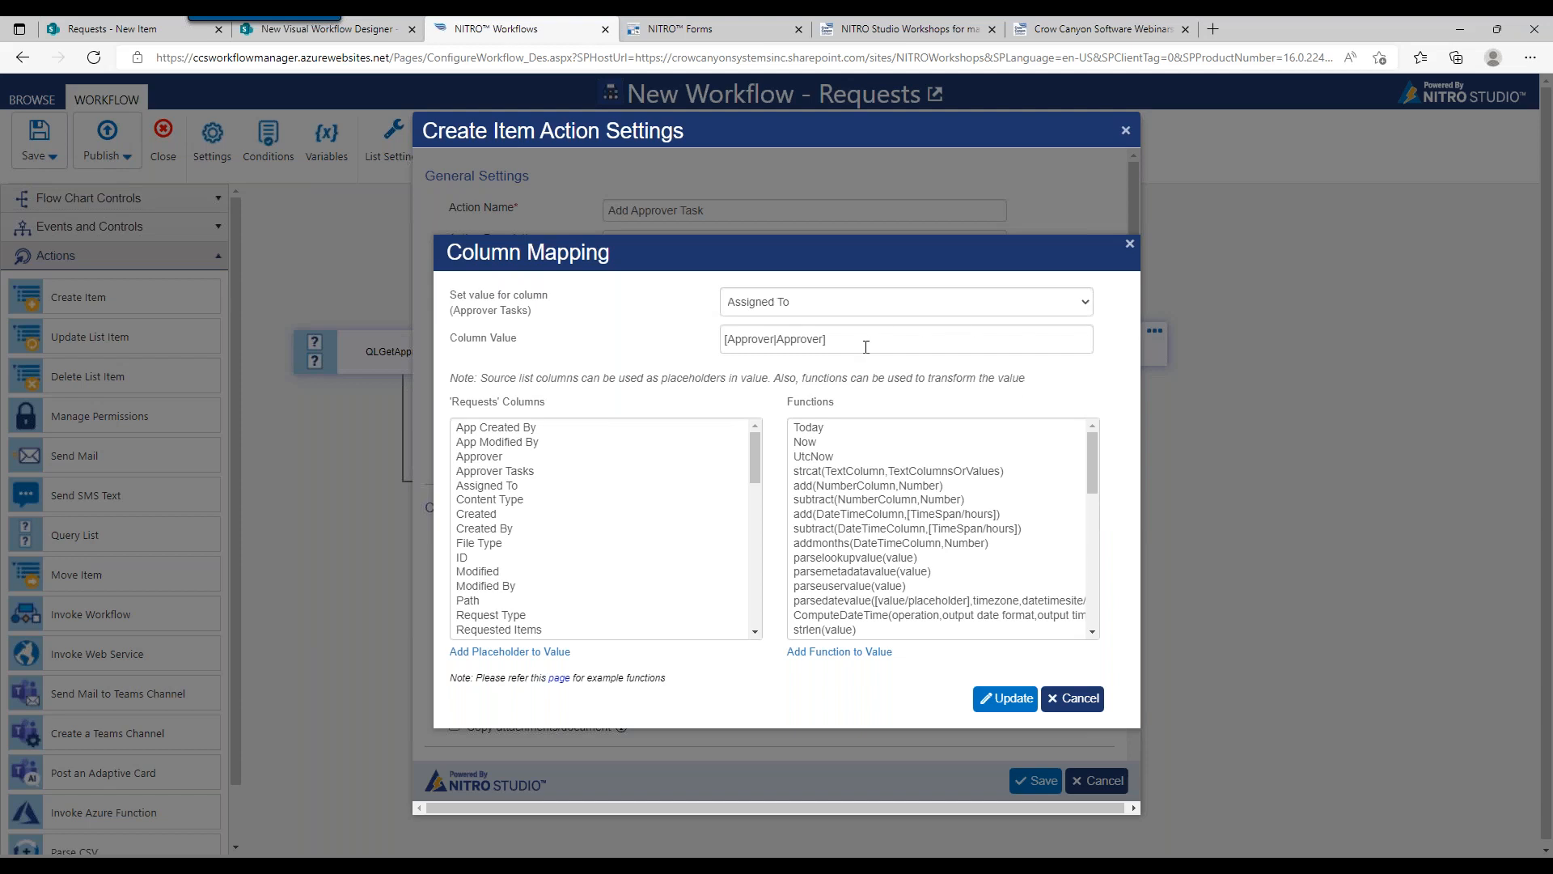
drag(851, 341, 706, 343)
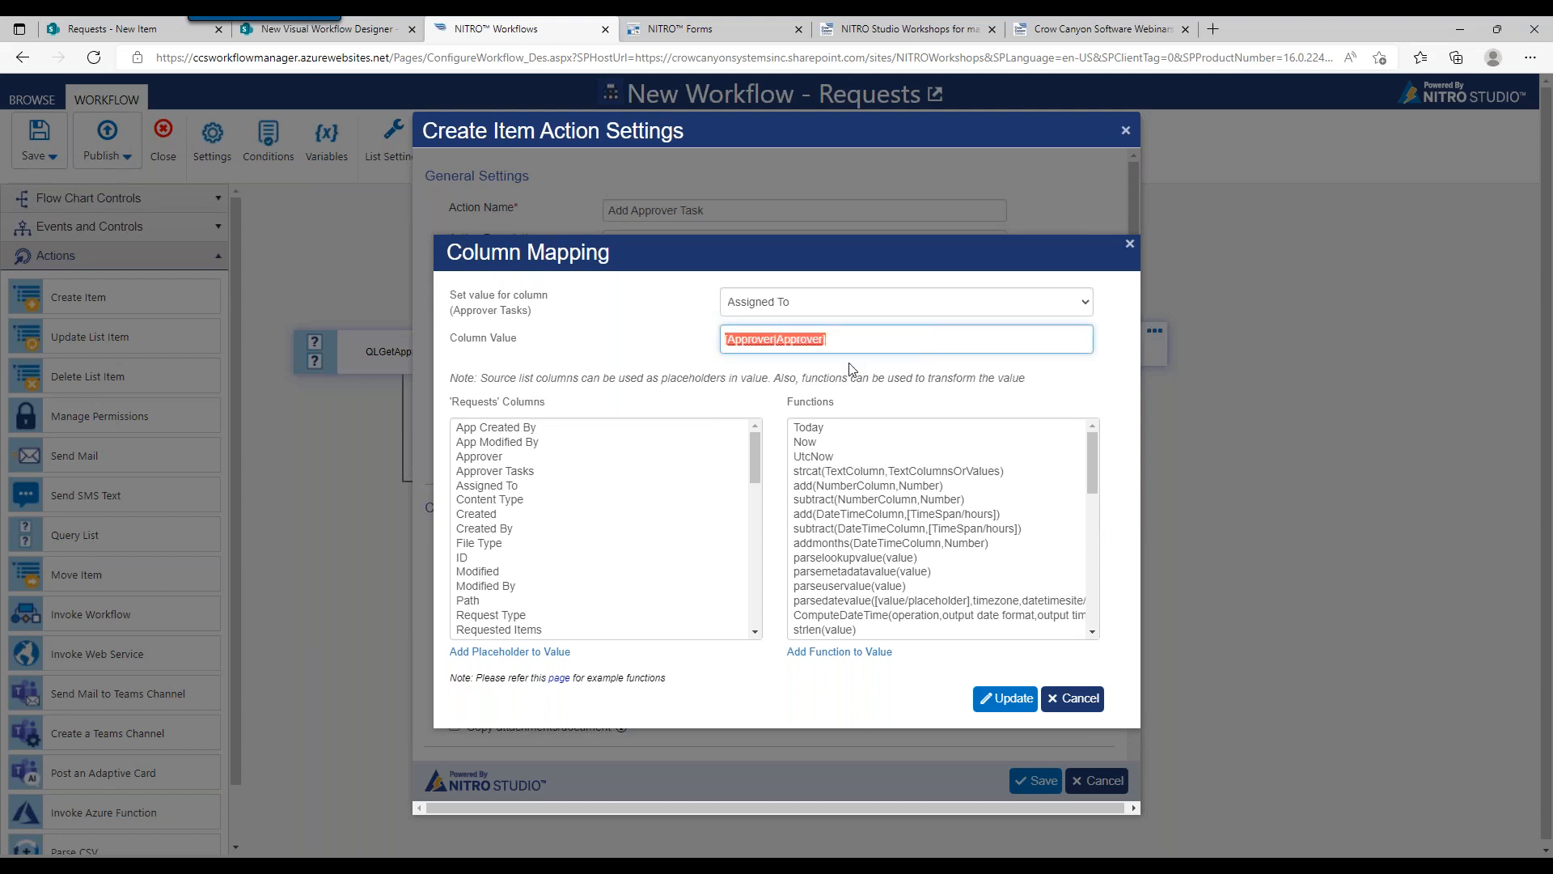
key(BackSpace)
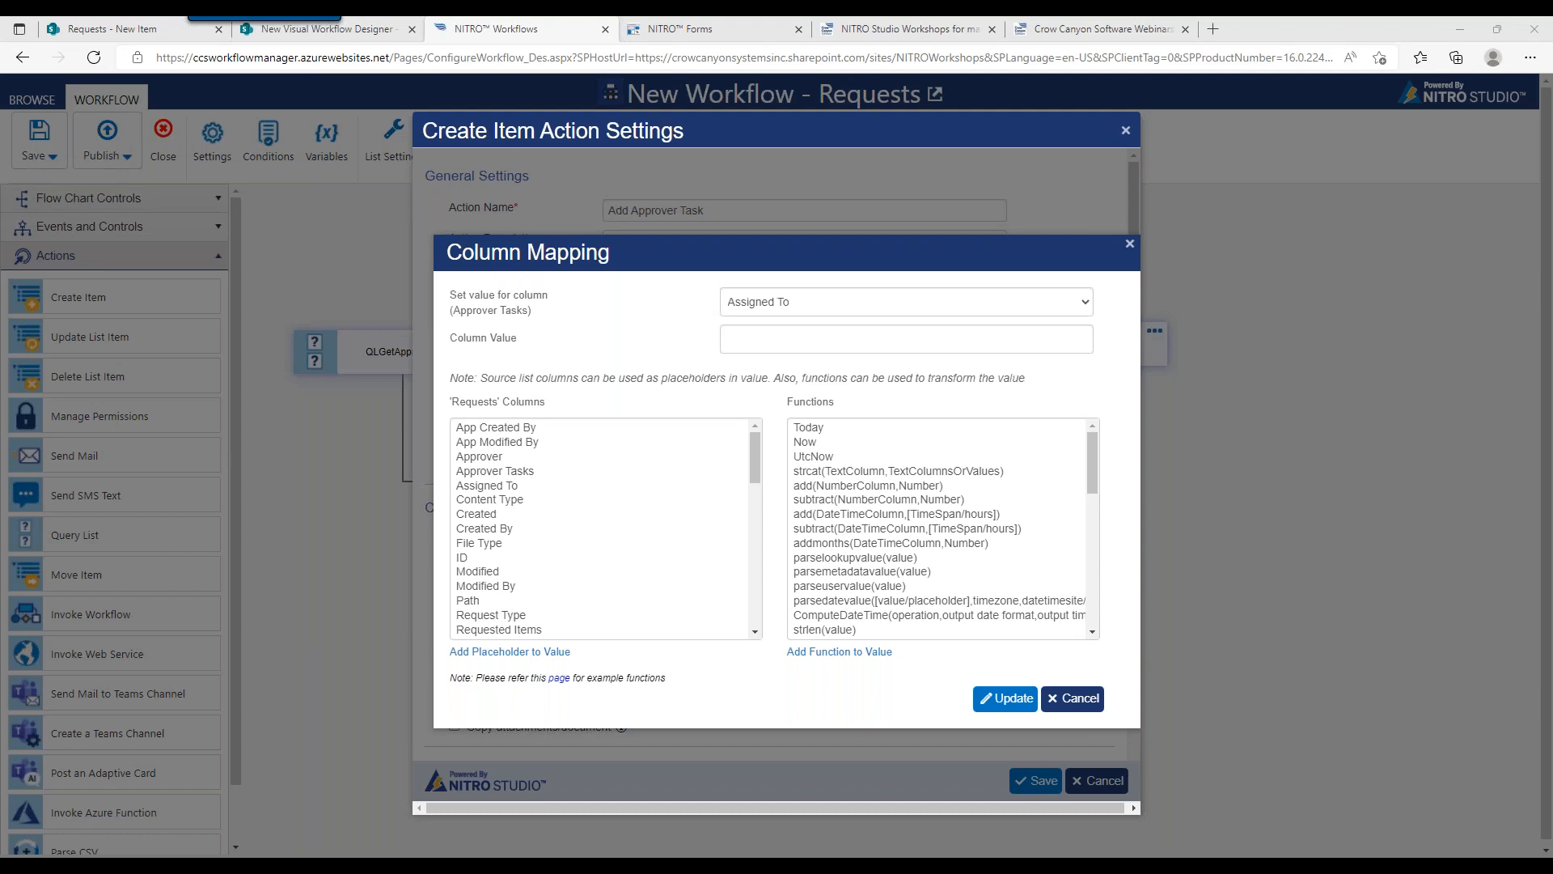
click(848, 336)
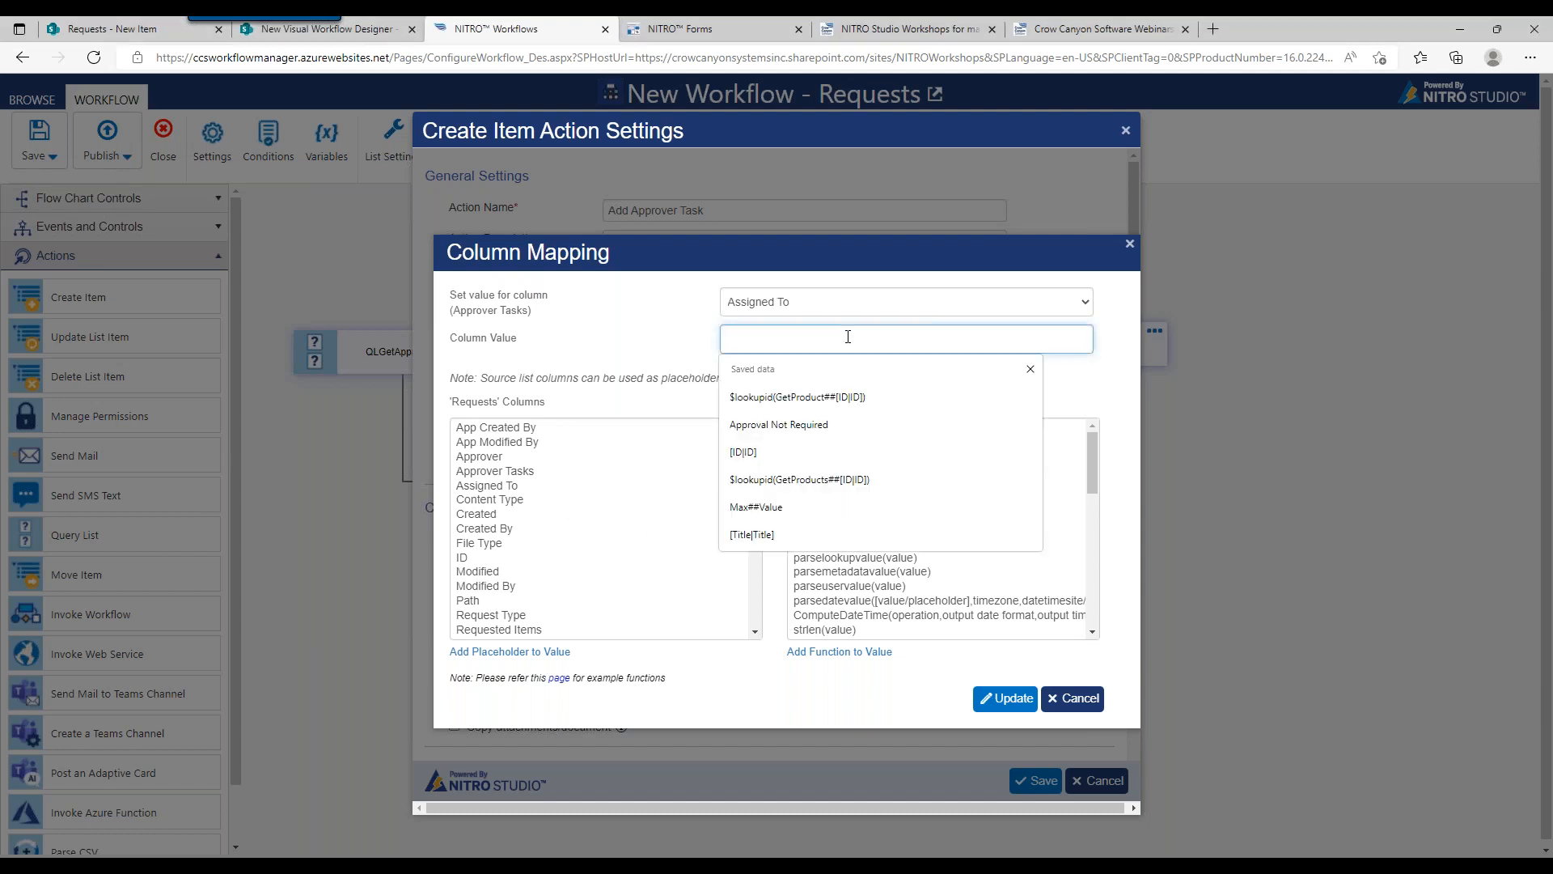
text(Approver)
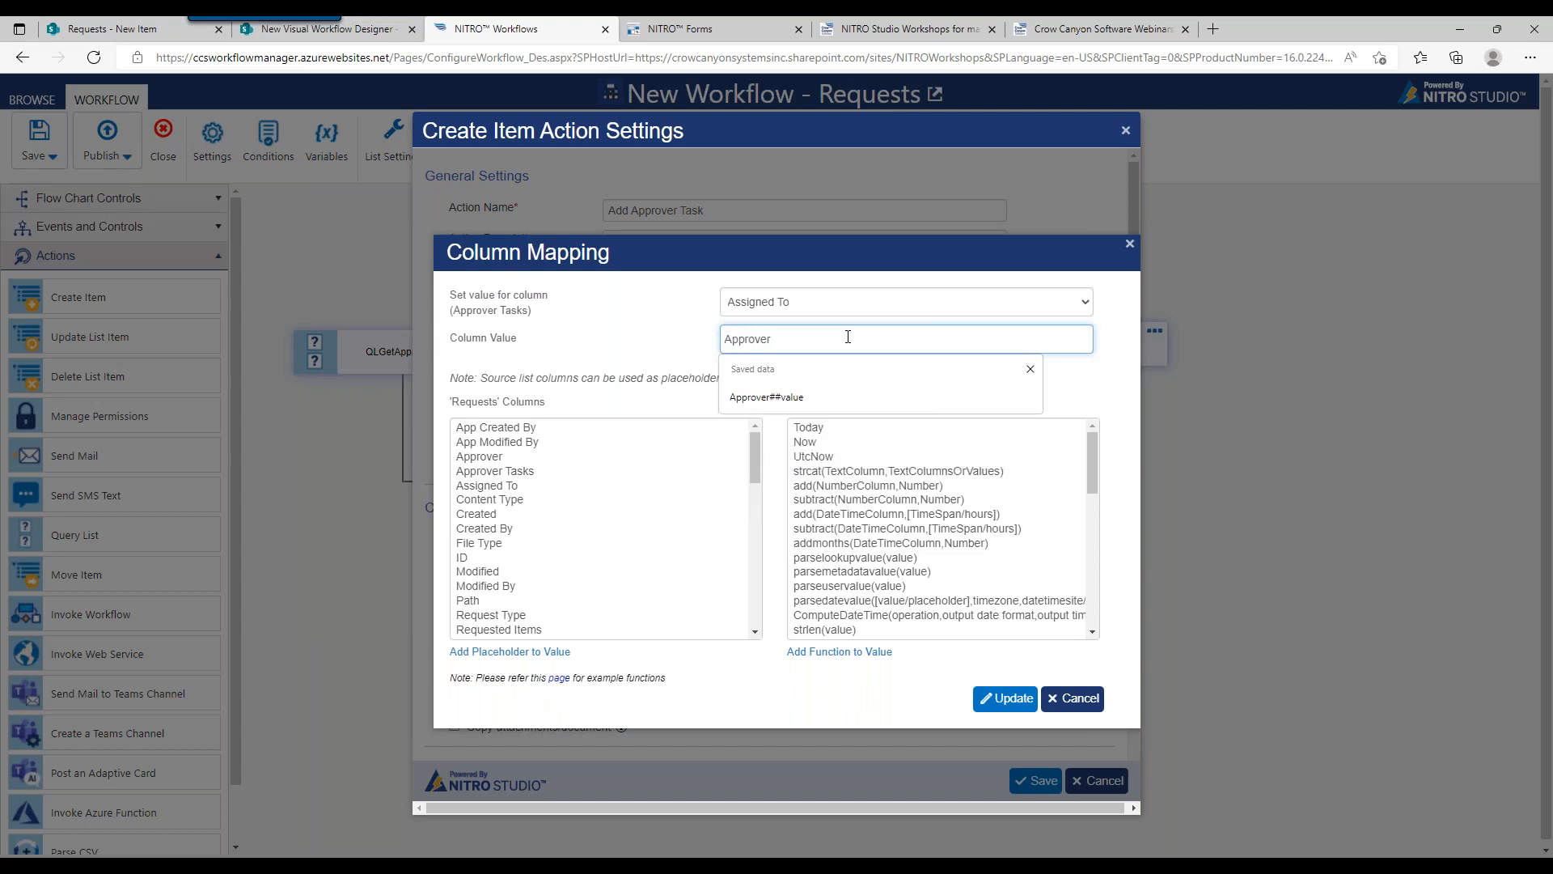
text(##value)
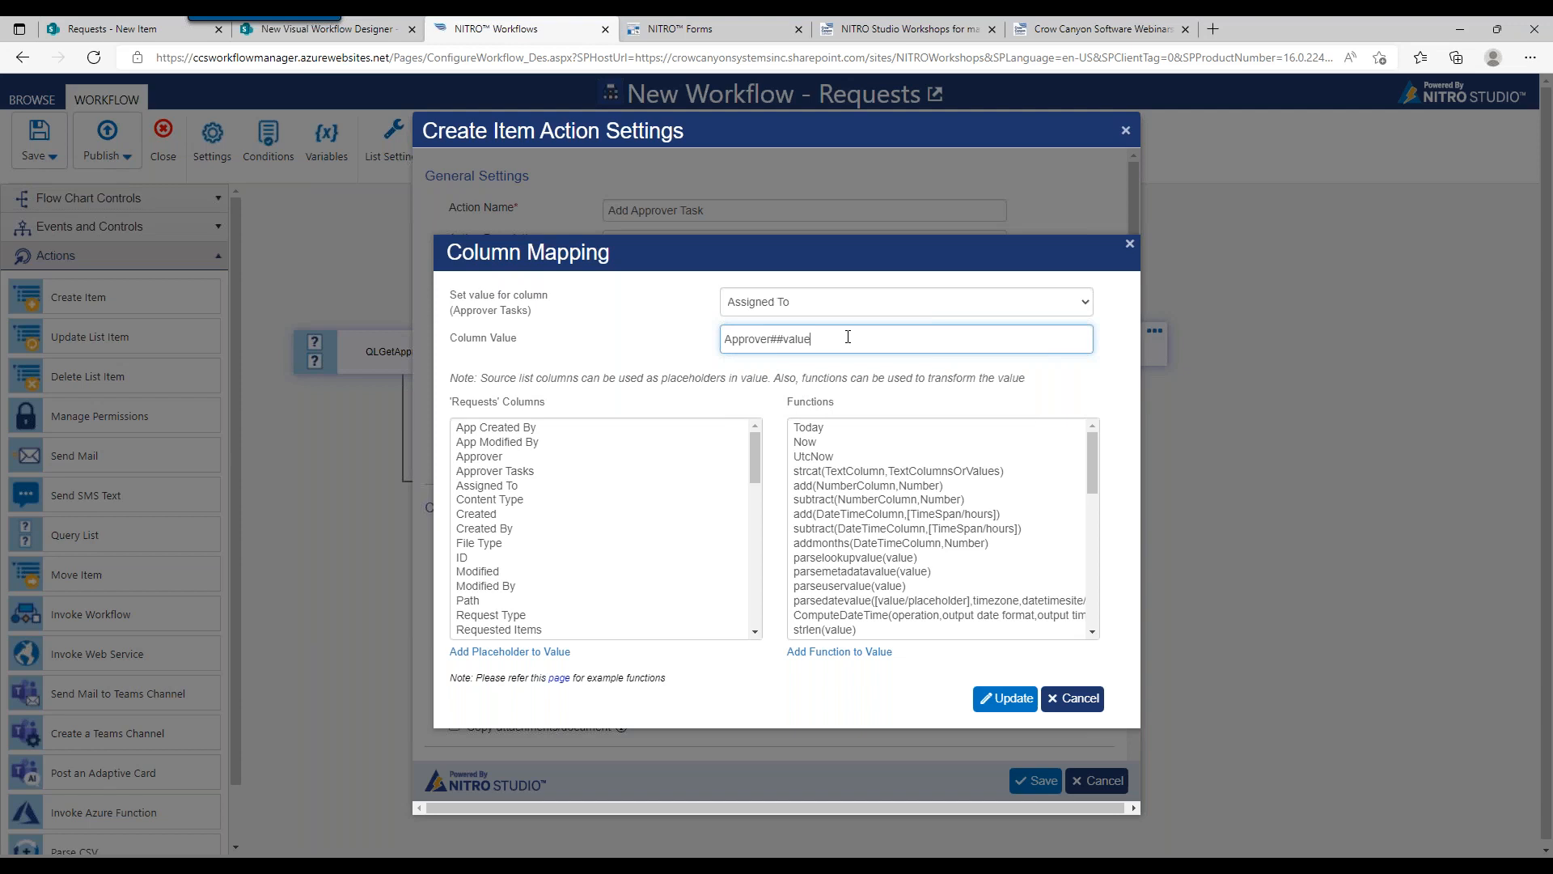
click(664, 341)
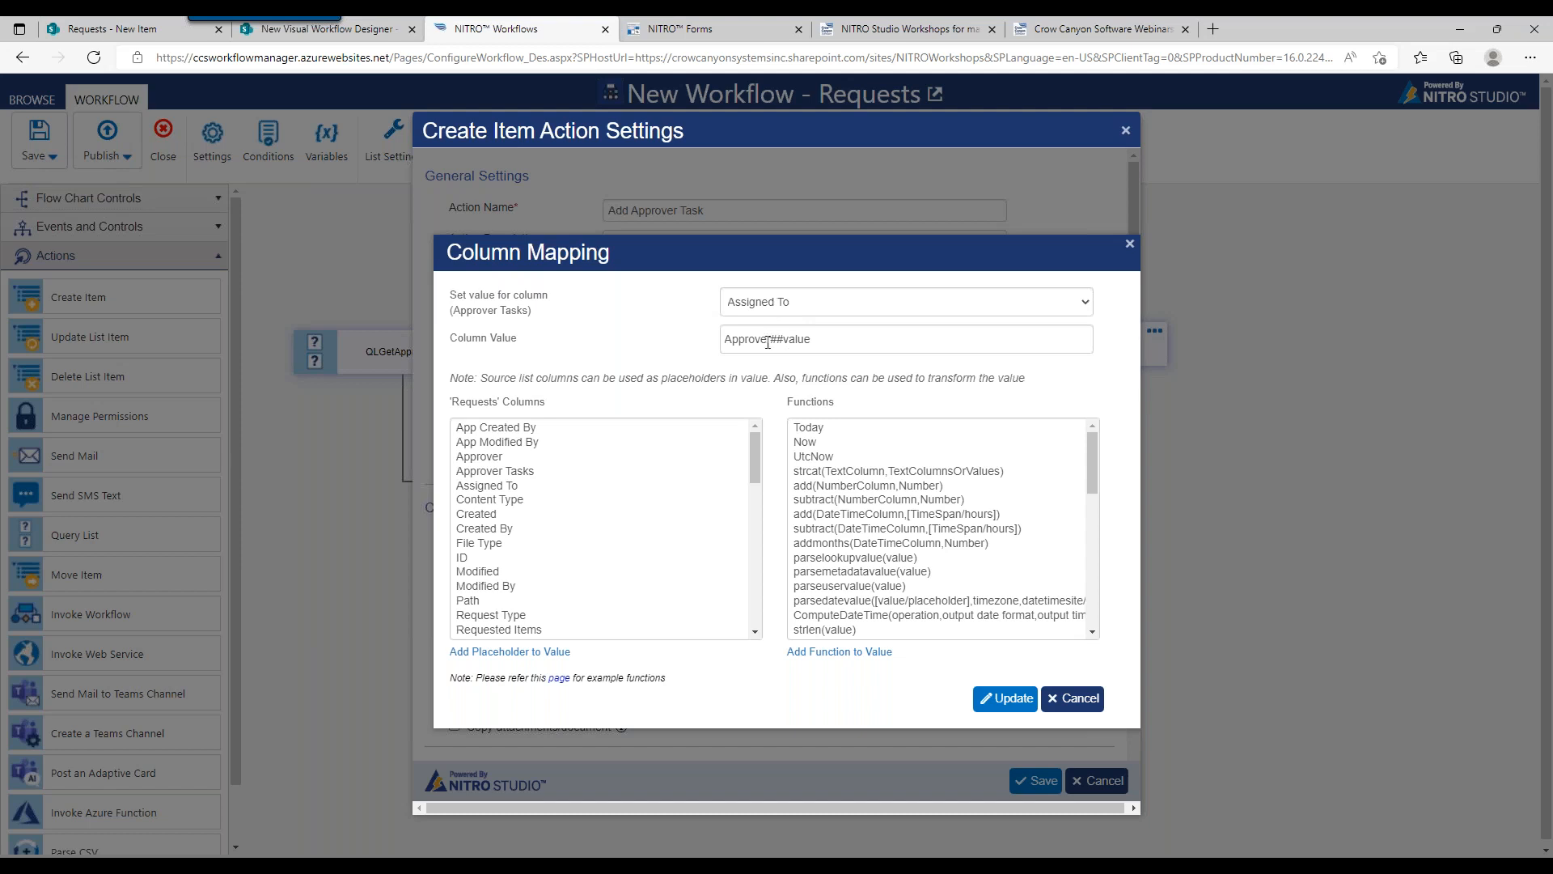
click(1007, 706)
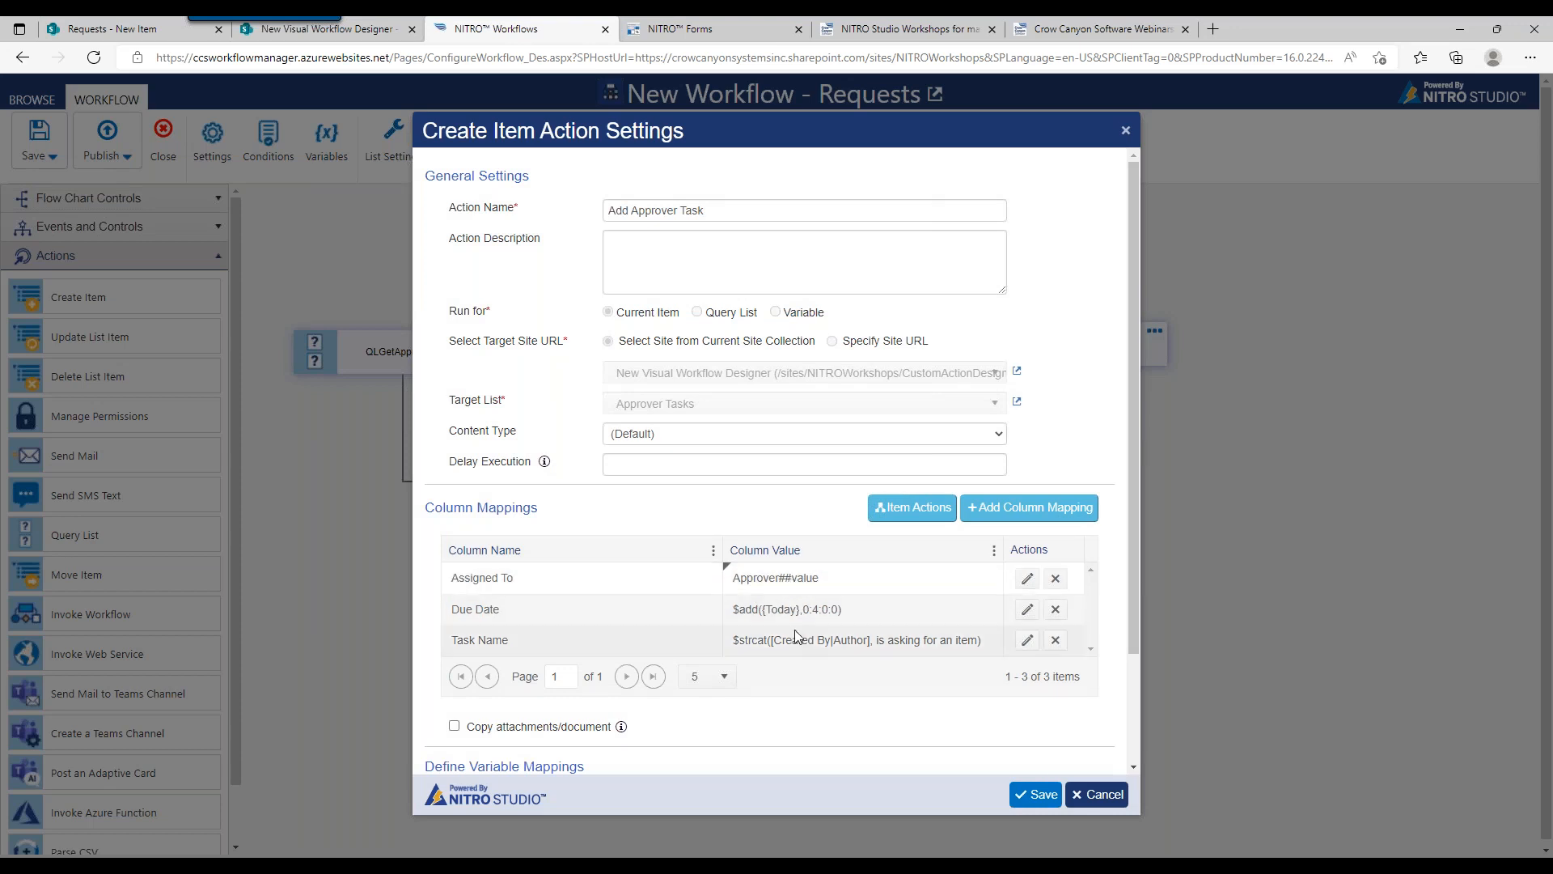
click(1024, 795)
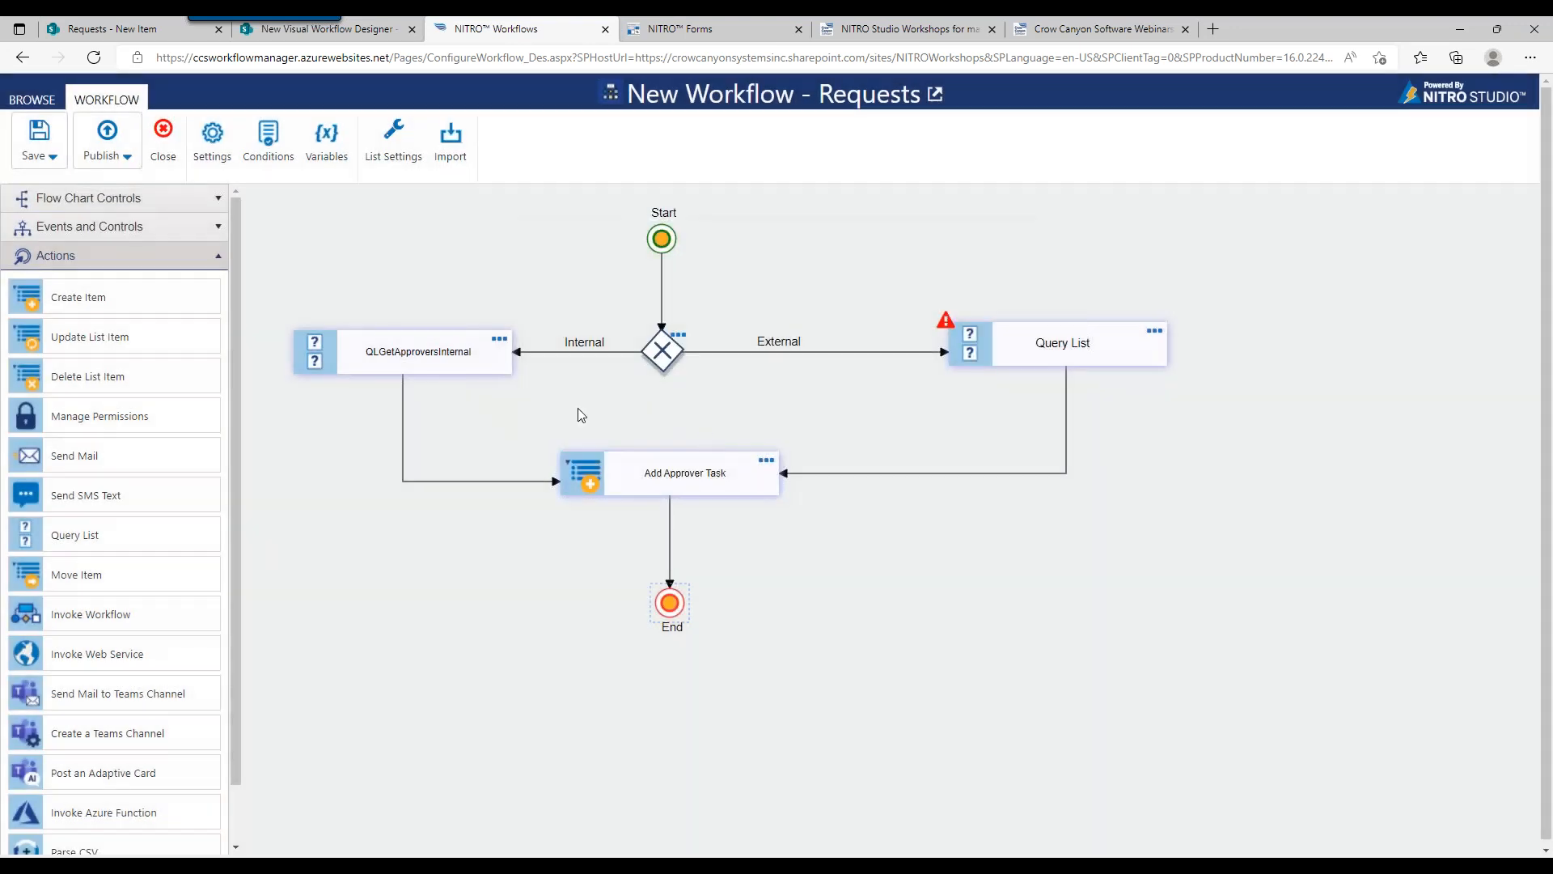
Shift the Add Approver Task action and the End node slightly toward the External branch
drag(662, 487, 683, 489)
drag(670, 597, 686, 594)
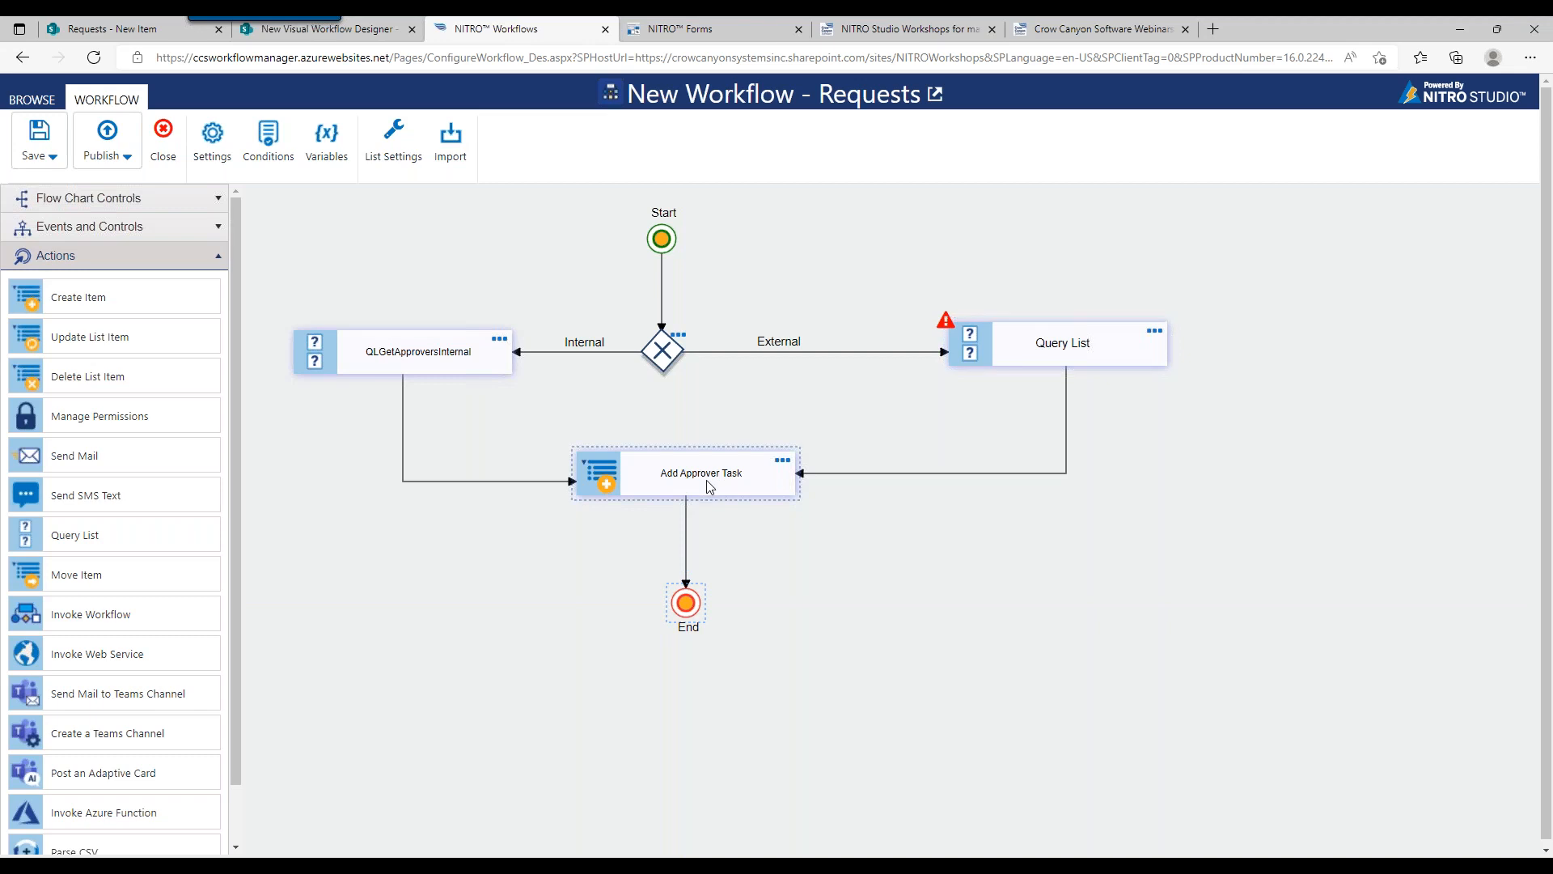
Name the External branch's Query List action QLGetApproversExternal and set its query list to Company
click(1153, 331)
click(720, 234)
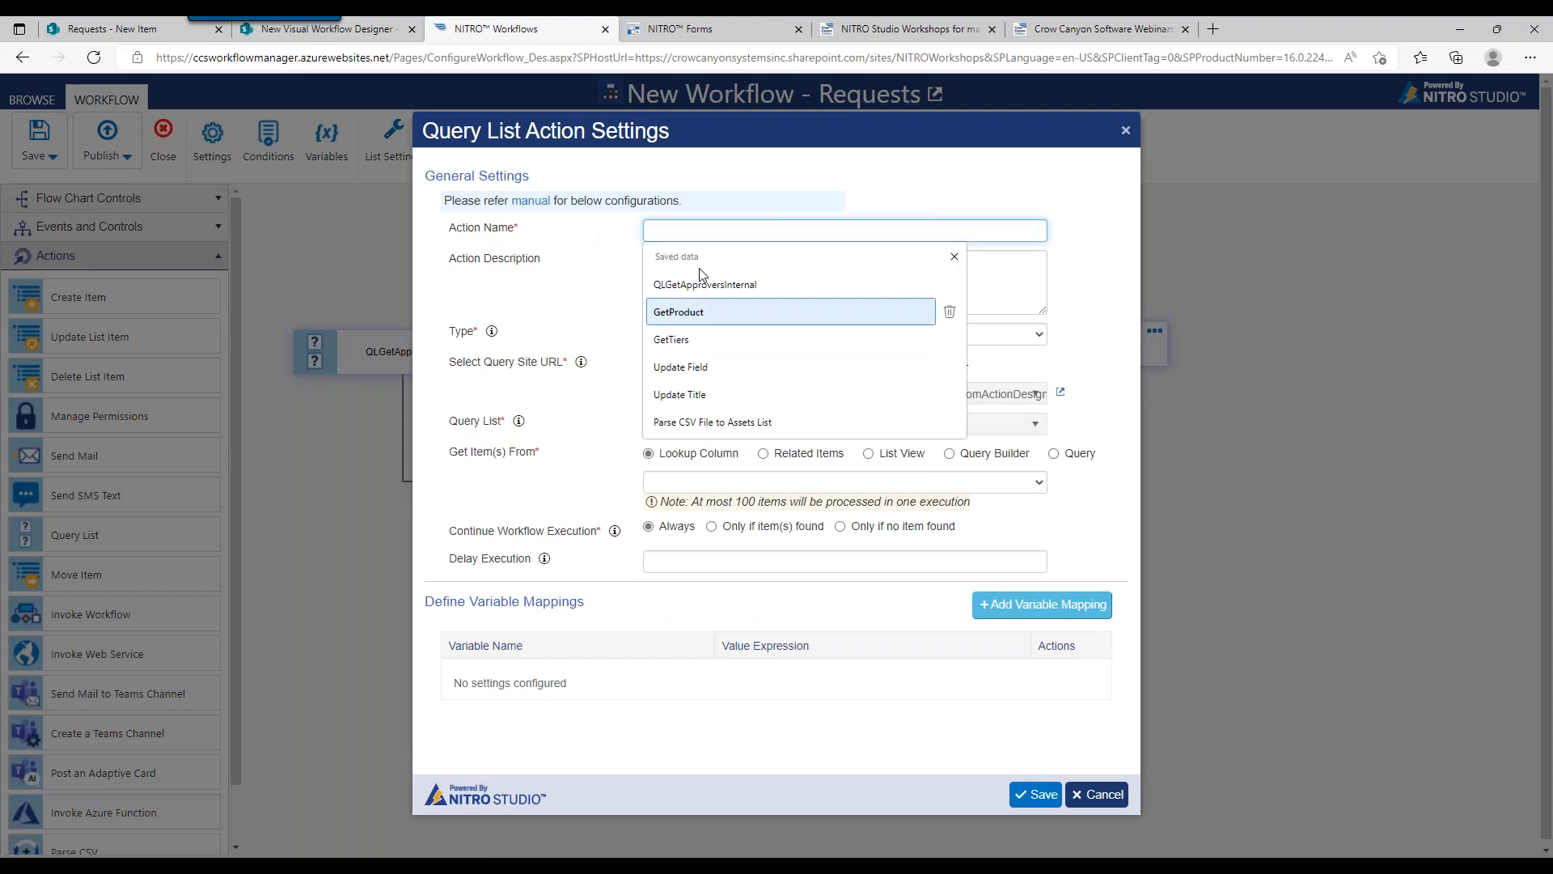
key(alt+Tab)
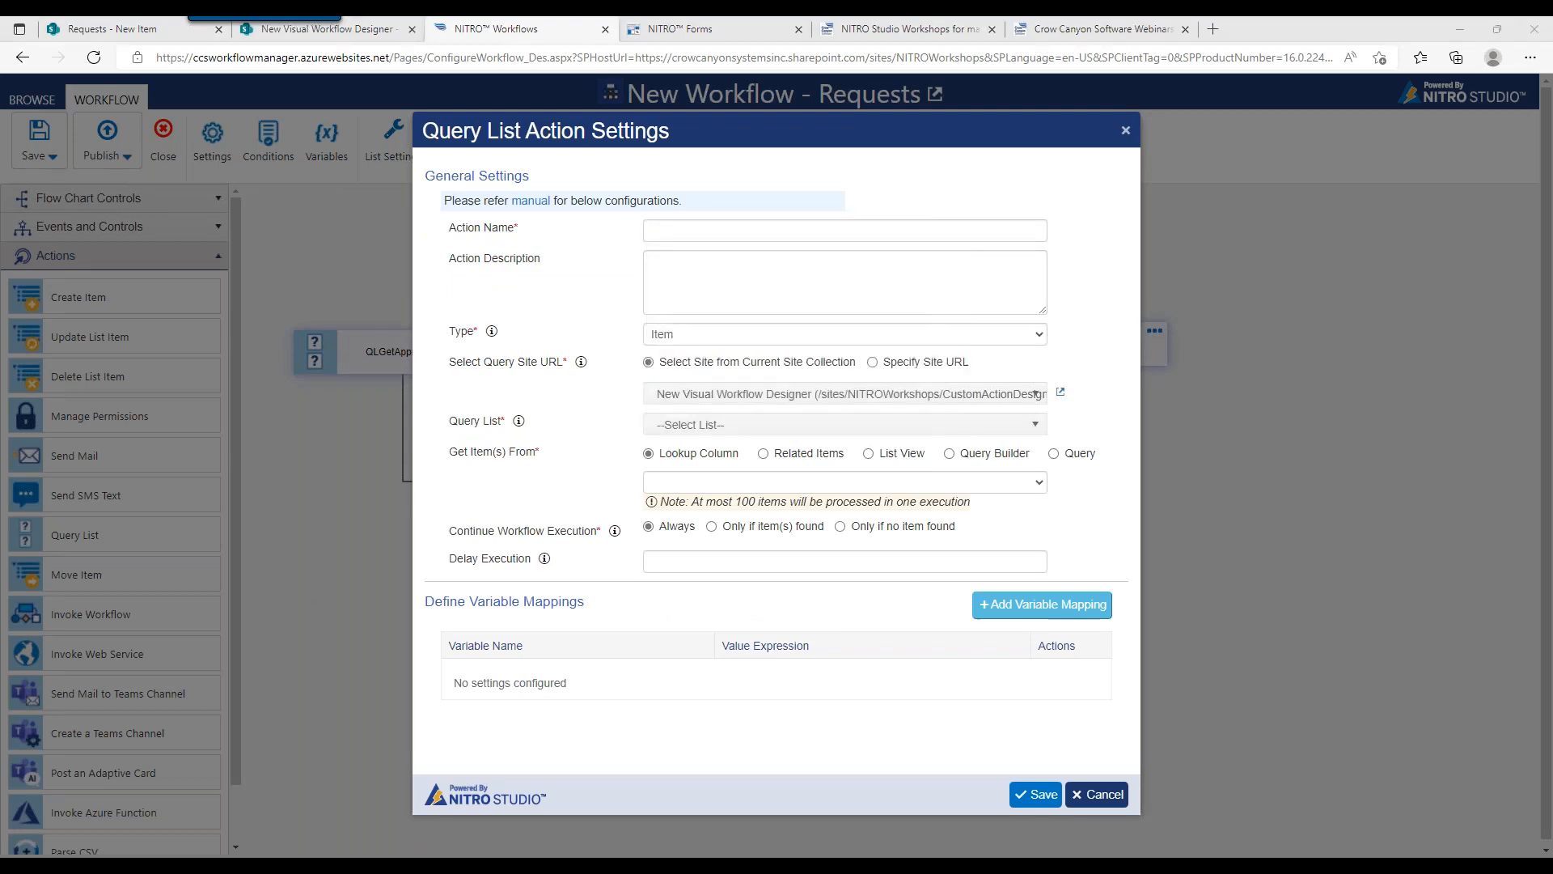
click(779, 228)
text(QLGetApproversExternal)
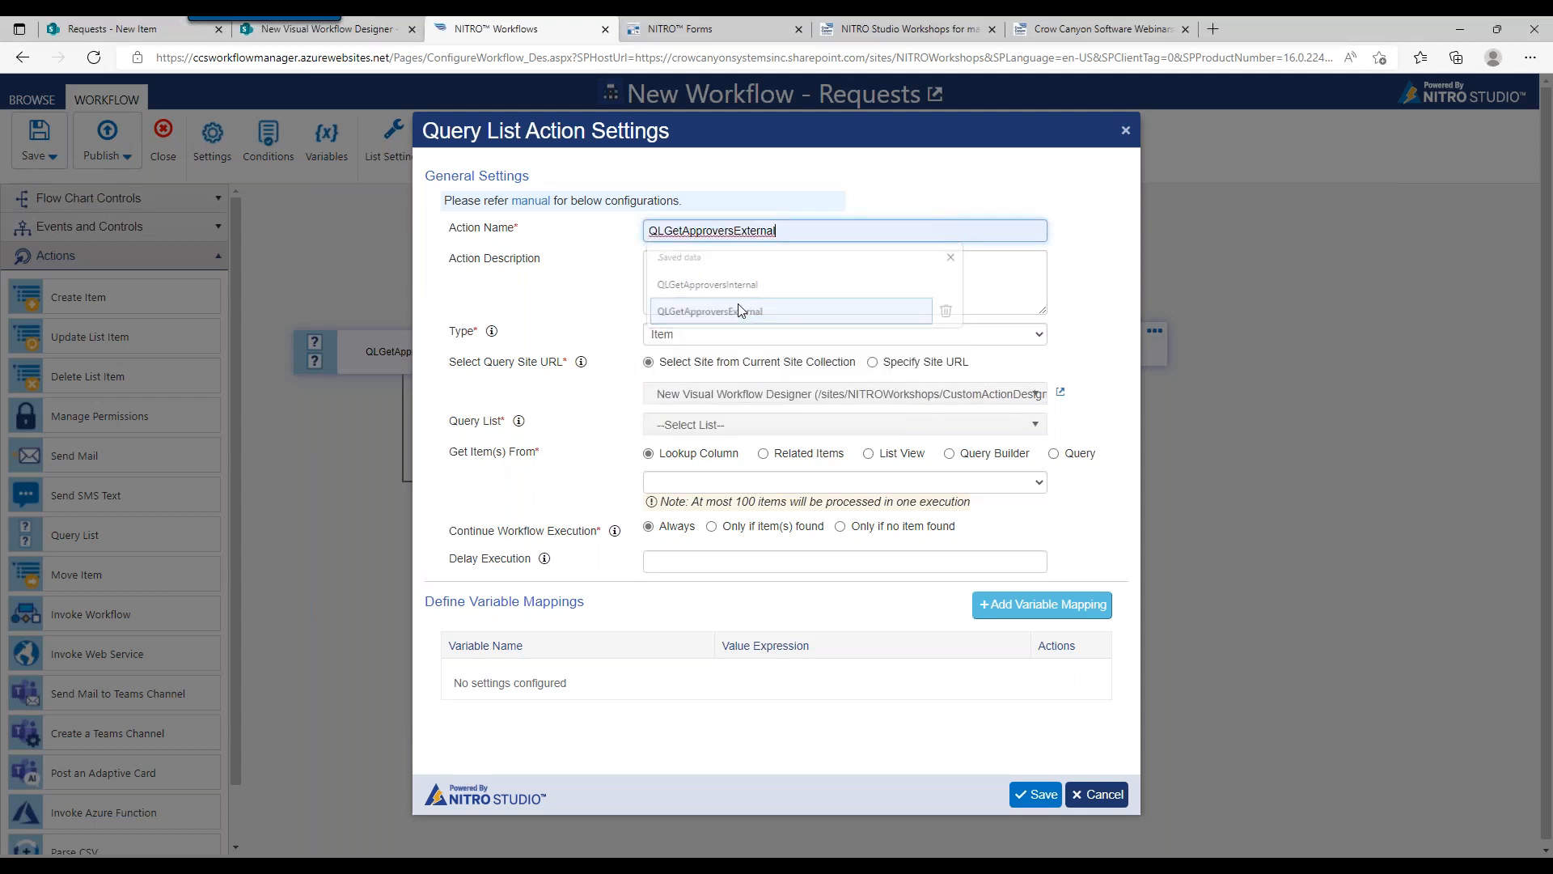
click(712, 313)
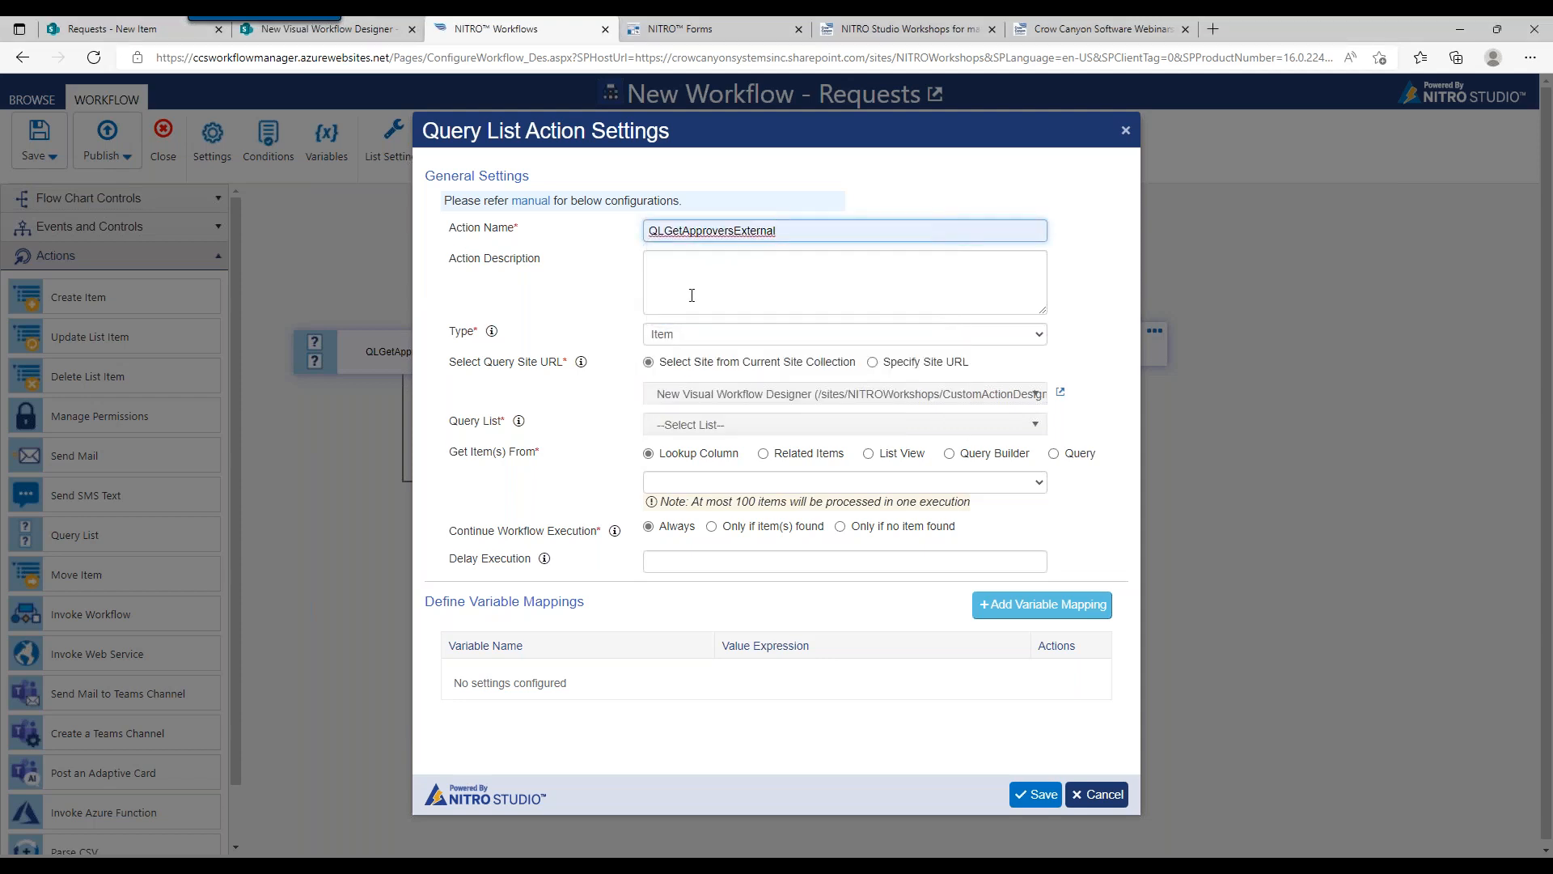
click(700, 423)
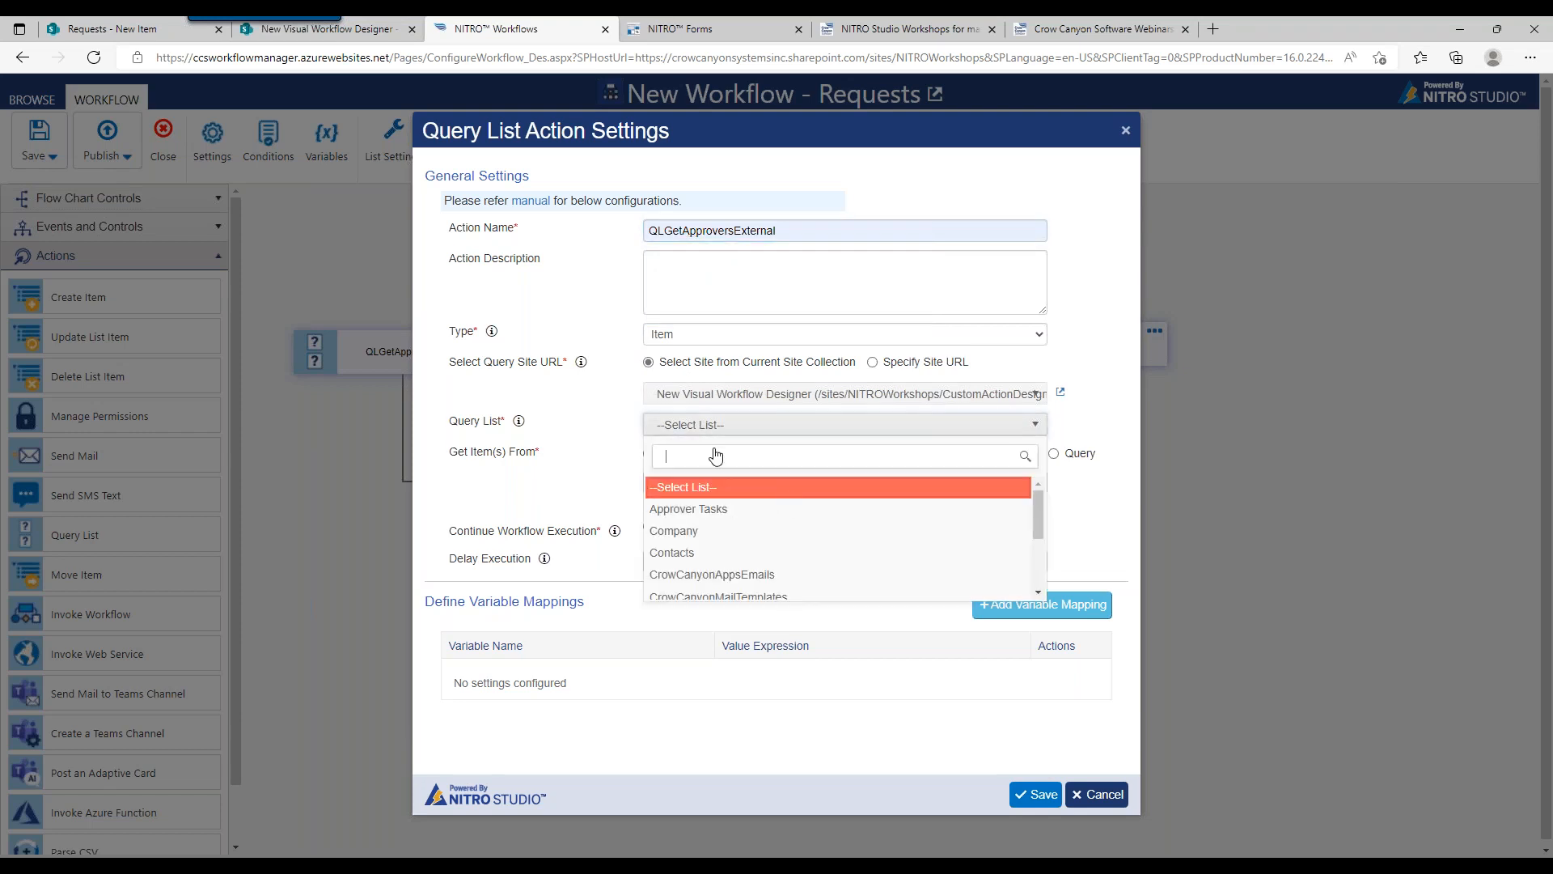
click(760, 530)
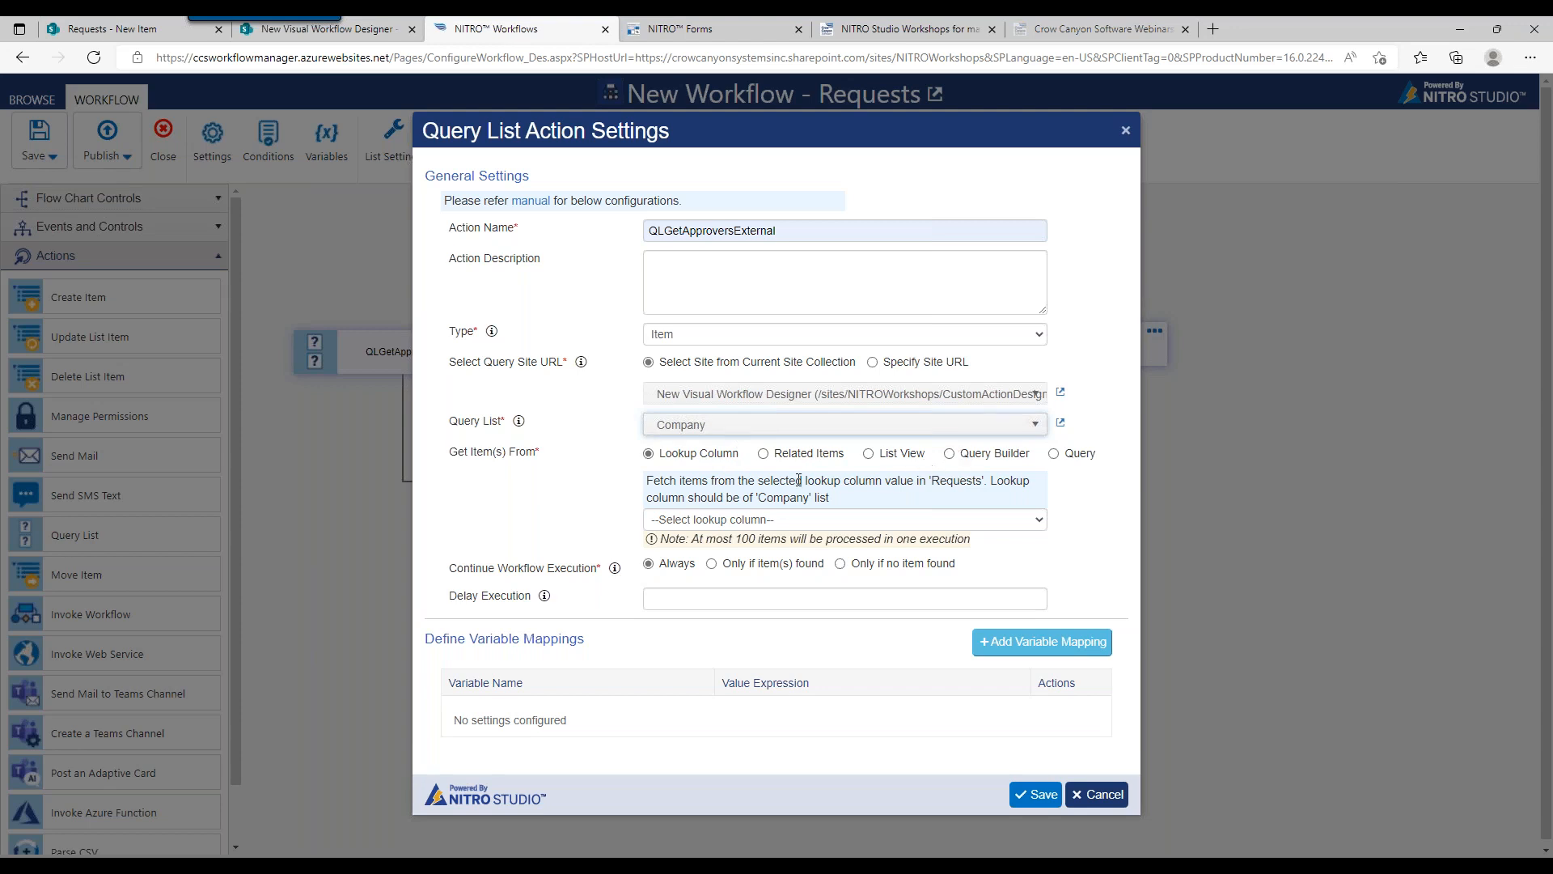
Check the external requester columns in the Requests form designer, and select Requester Company as the query's lookup column
click(676, 30)
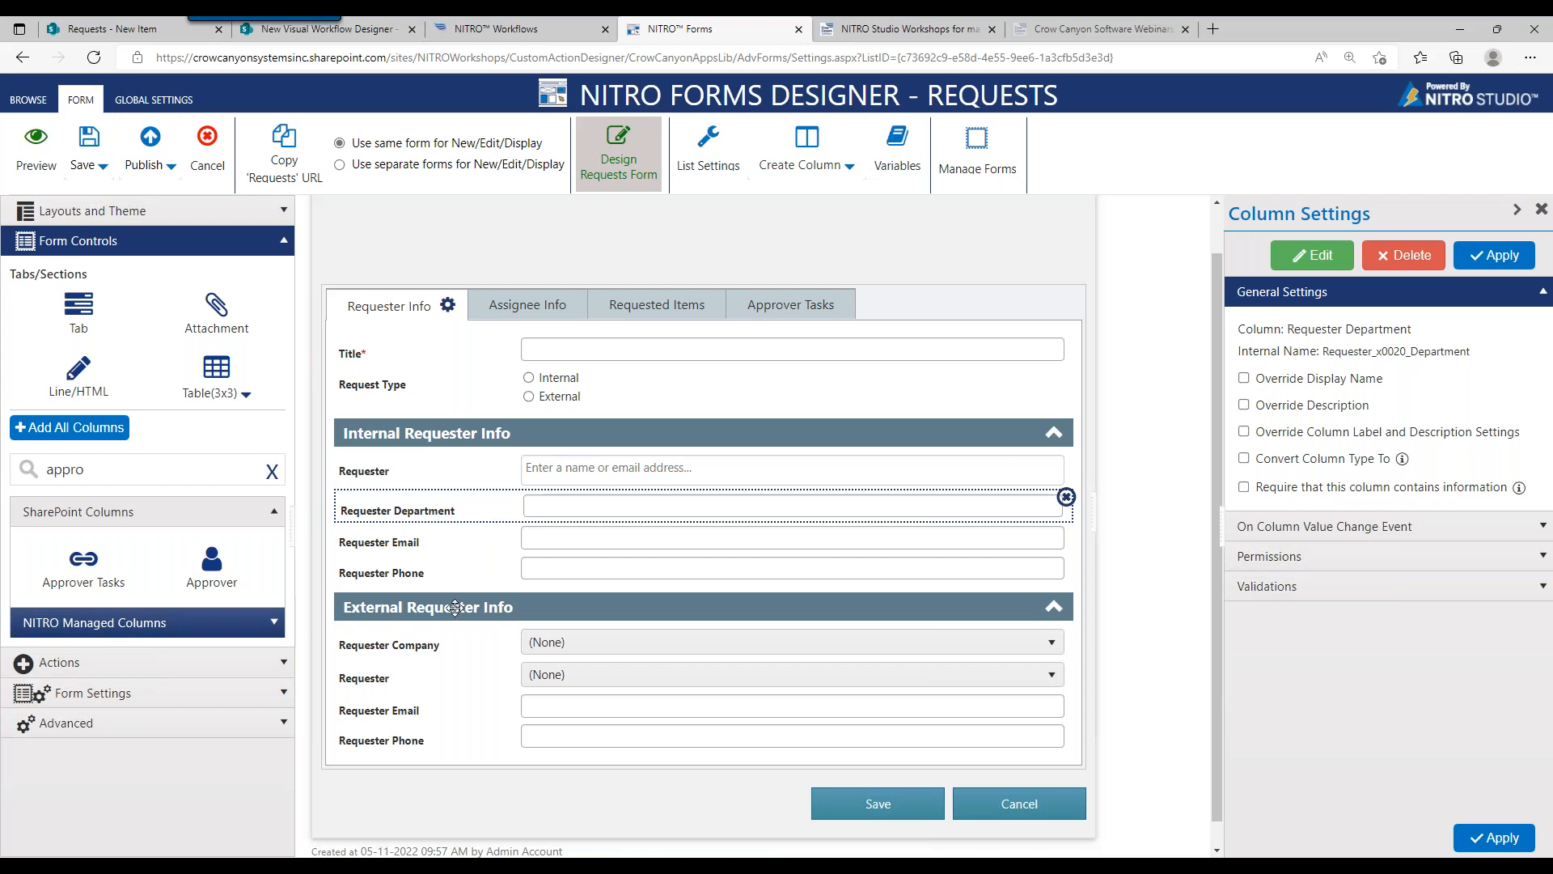
click(435, 674)
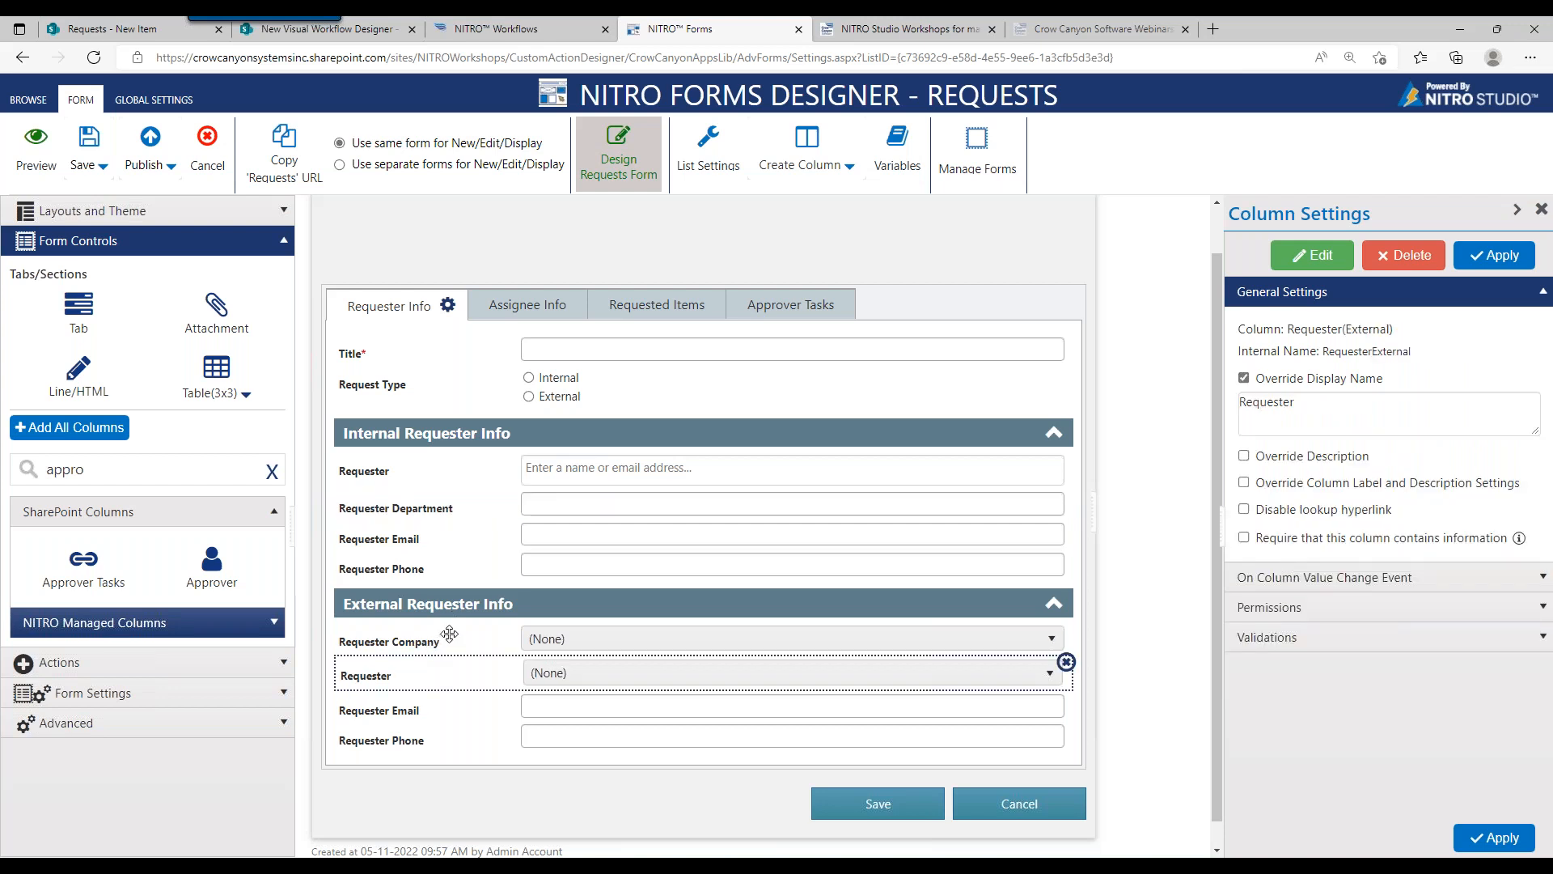
click(447, 639)
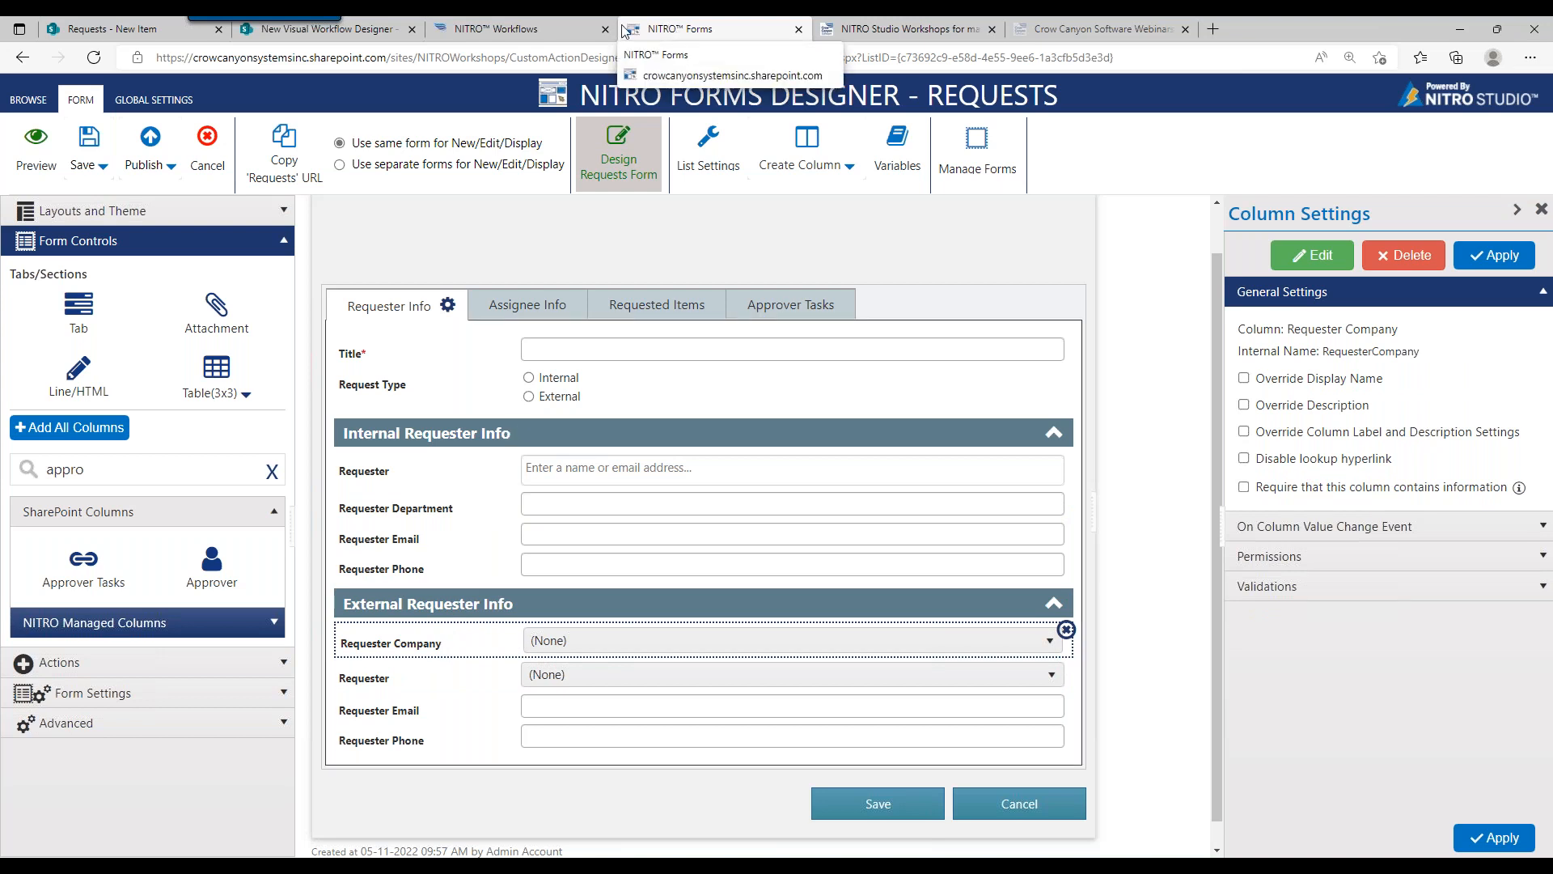
click(495, 28)
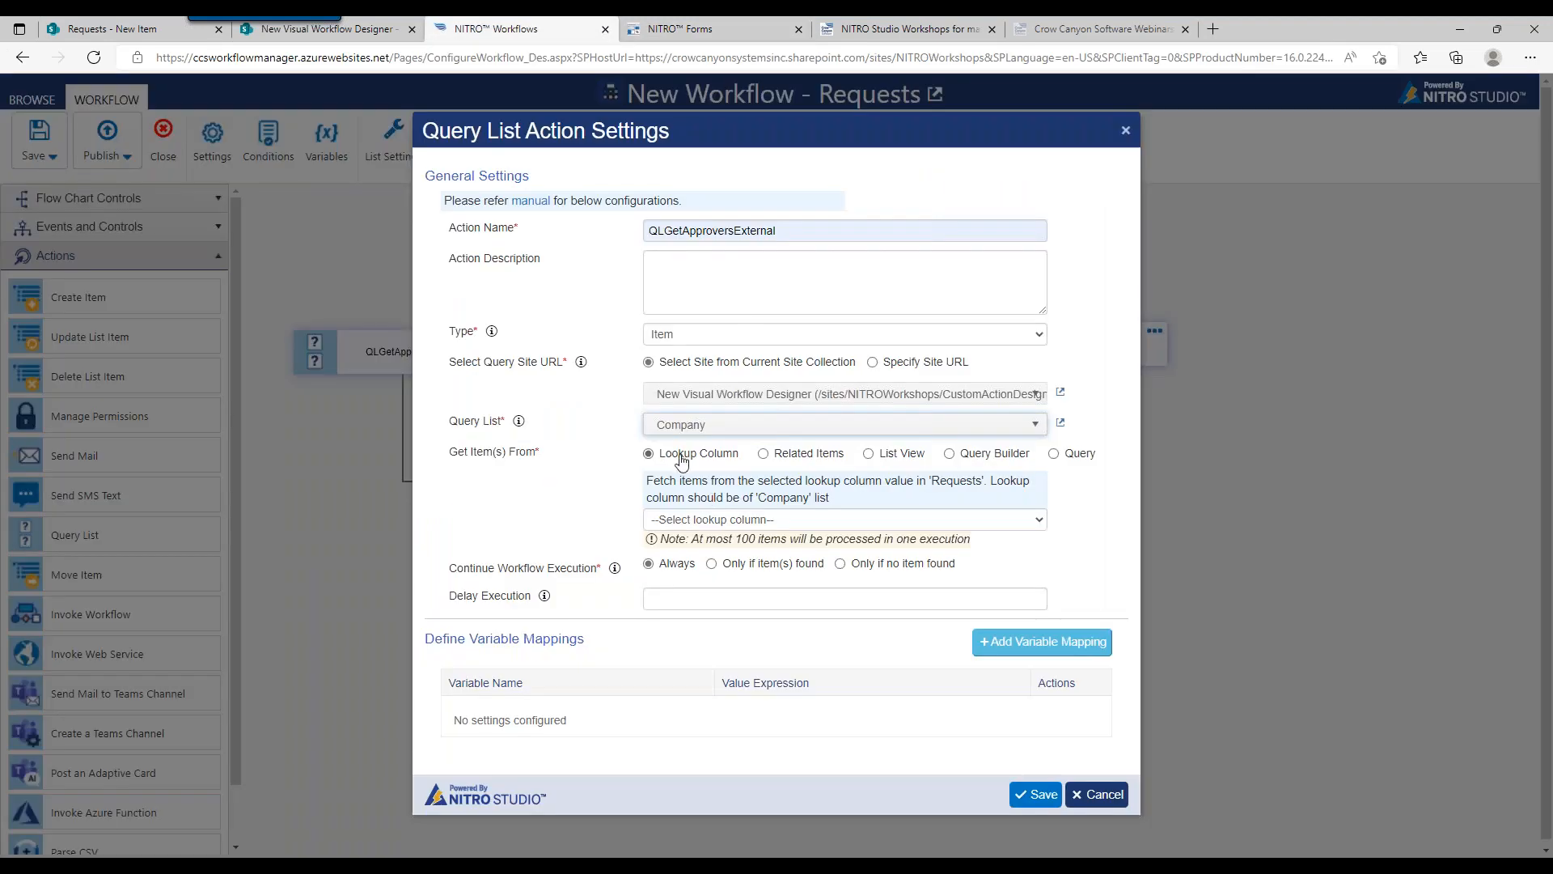
click(692, 521)
click(702, 556)
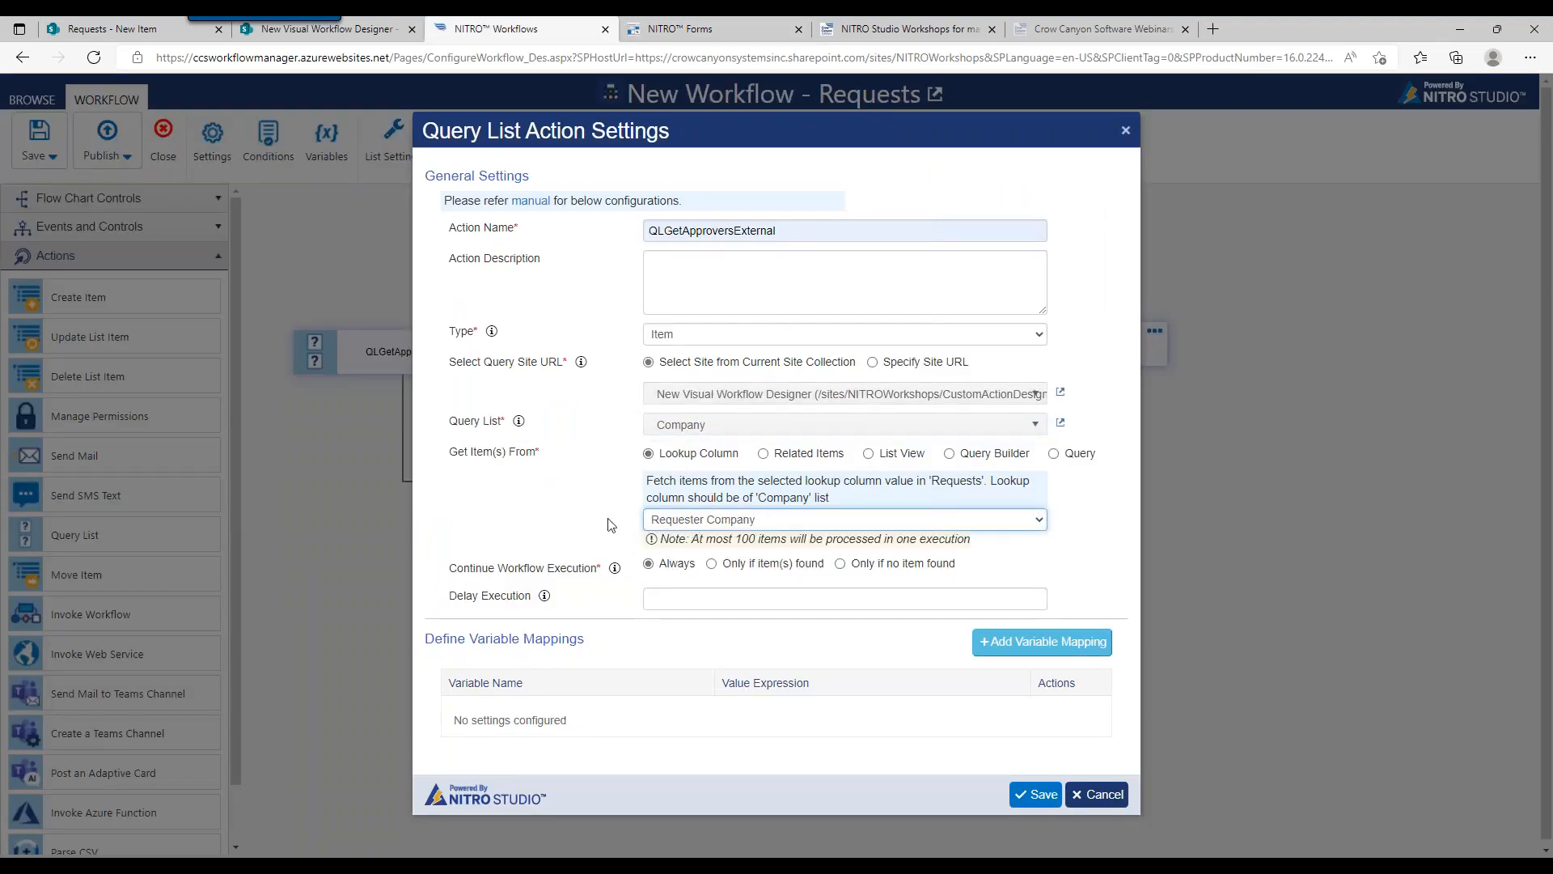
Map the Approver variable to QLGetApproversExternal##[Approver|Approver] and save the query action settings
click(1027, 643)
click(866, 241)
click(795, 275)
click(741, 278)
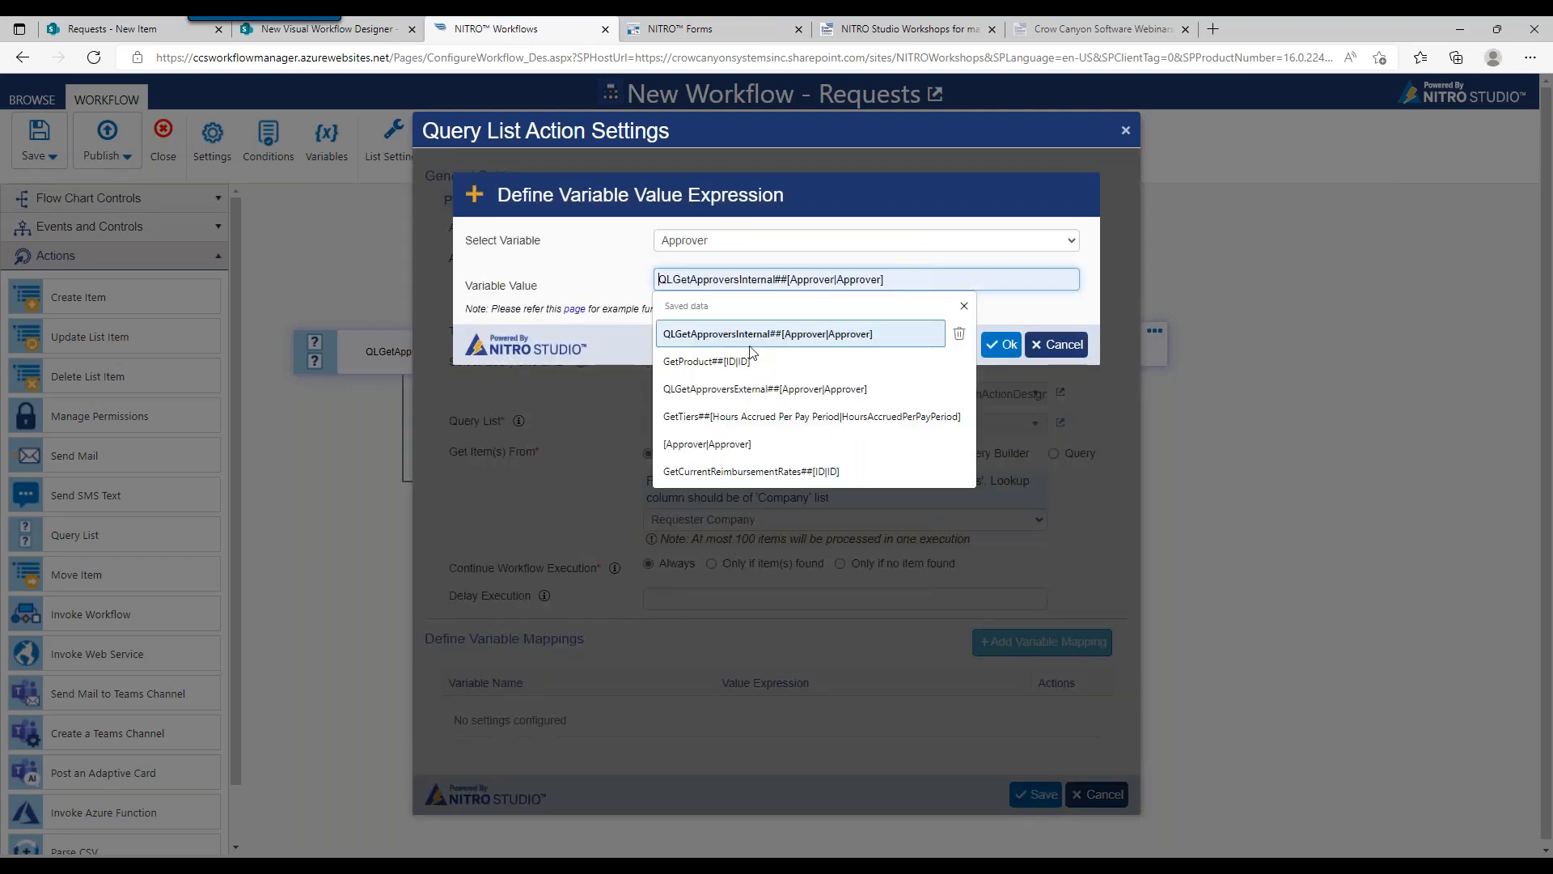
click(751, 388)
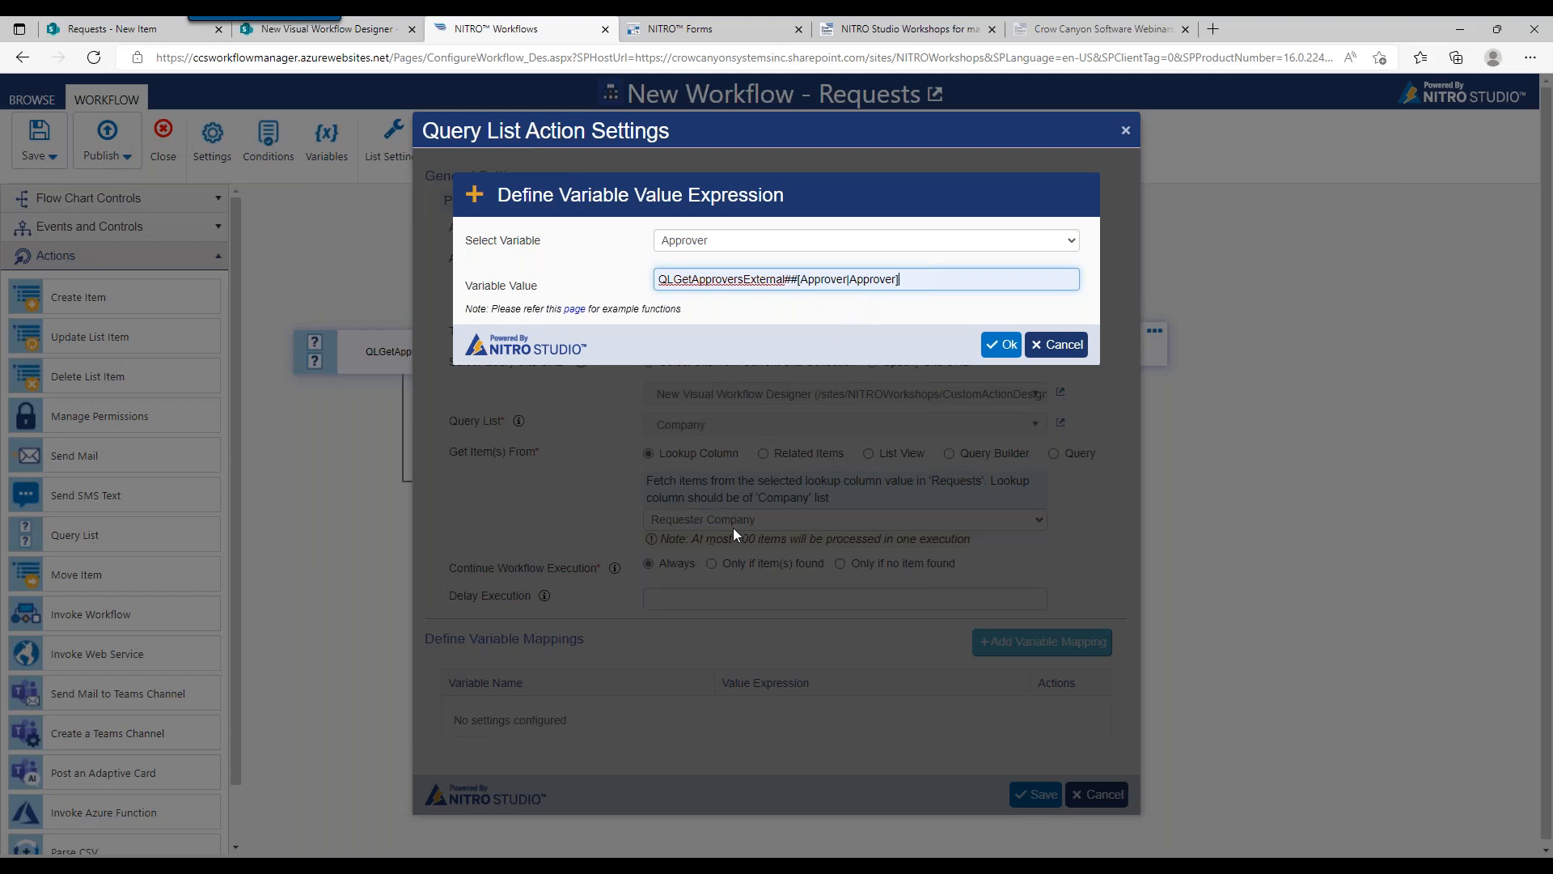
click(994, 351)
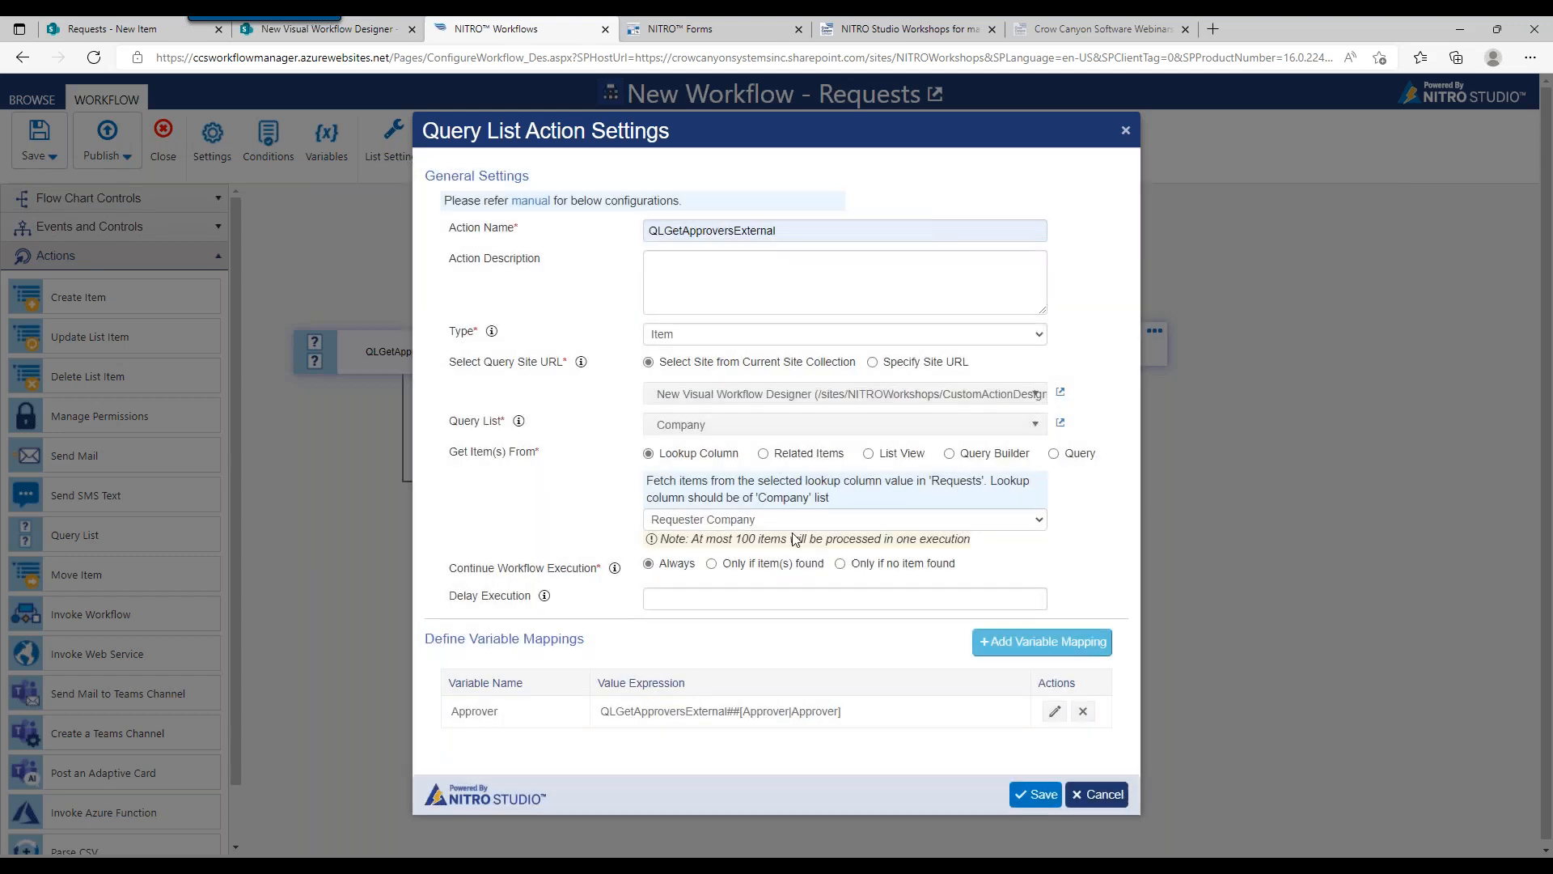
click(1035, 793)
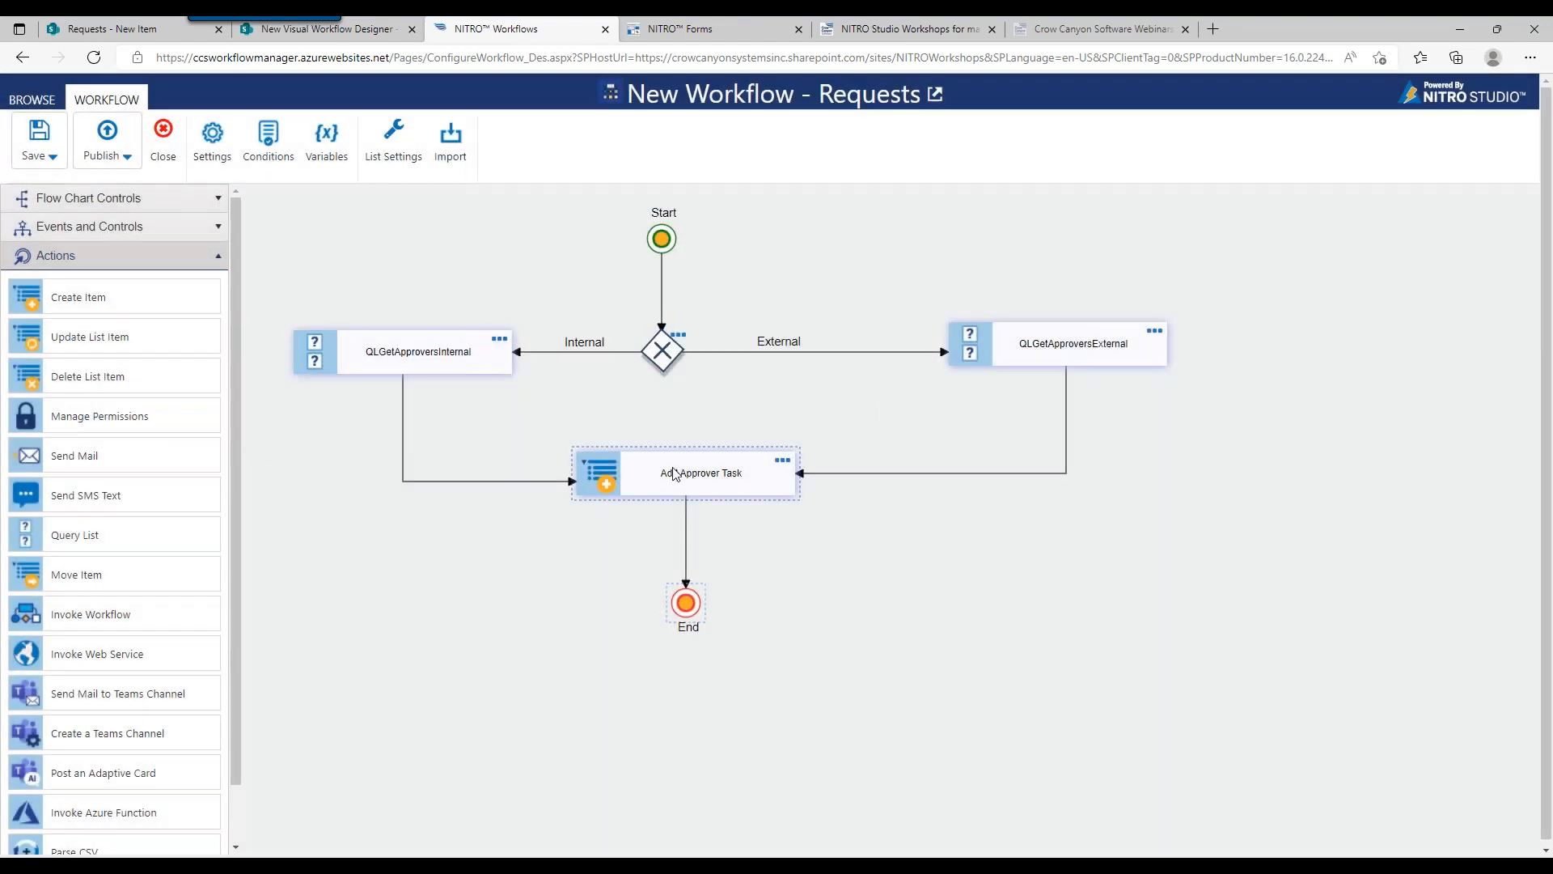
Review the Assigned To column mapping in the Add Approver Task action settings and close them without saving
click(458, 368)
click(641, 466)
double_click(776, 465)
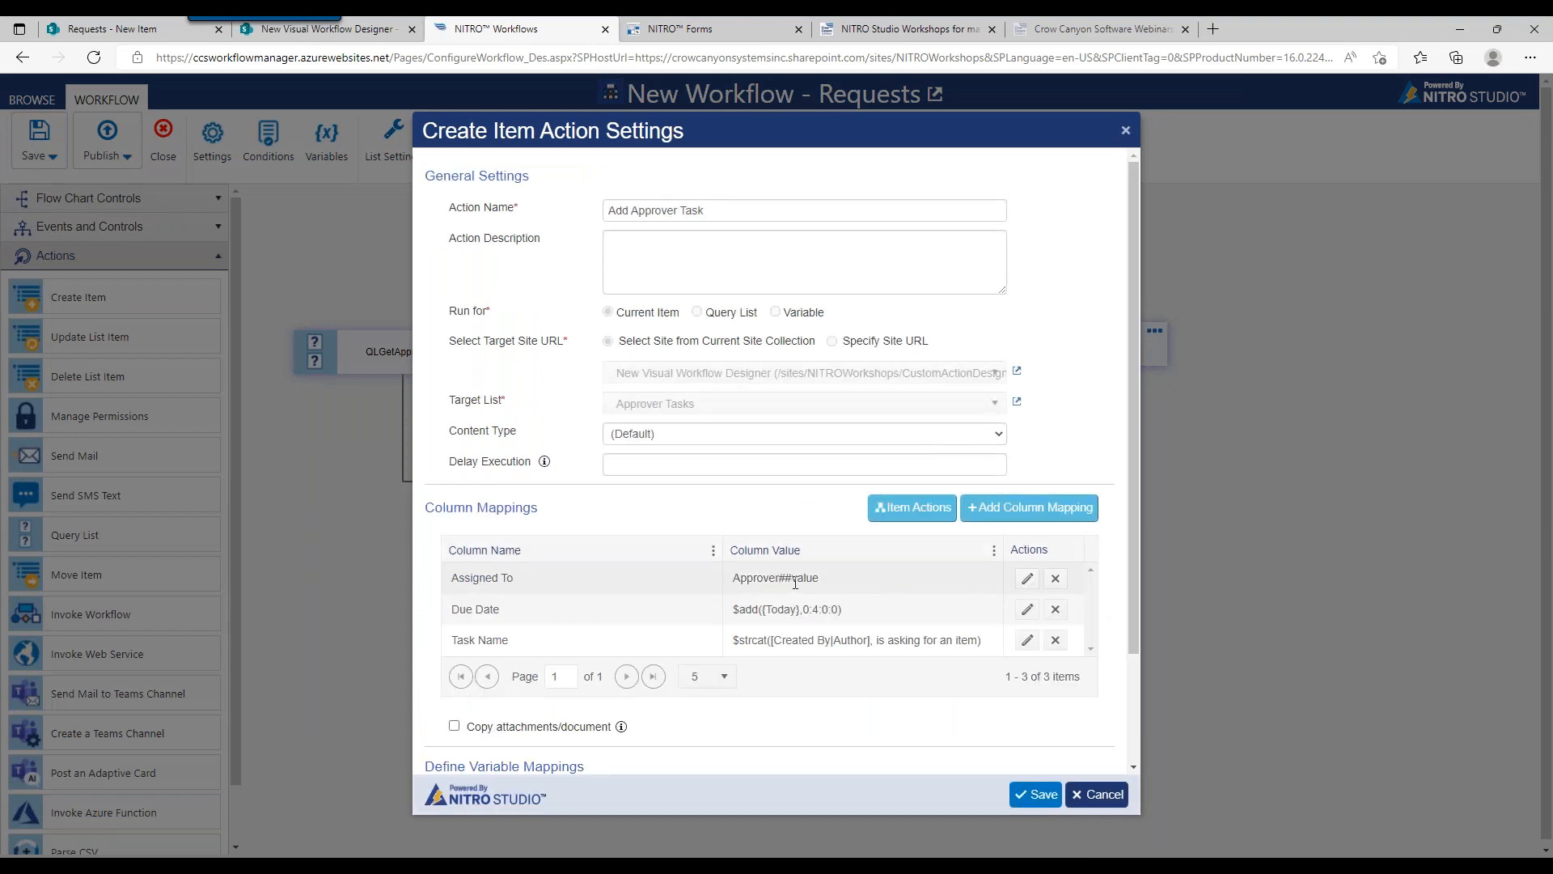
click(1088, 795)
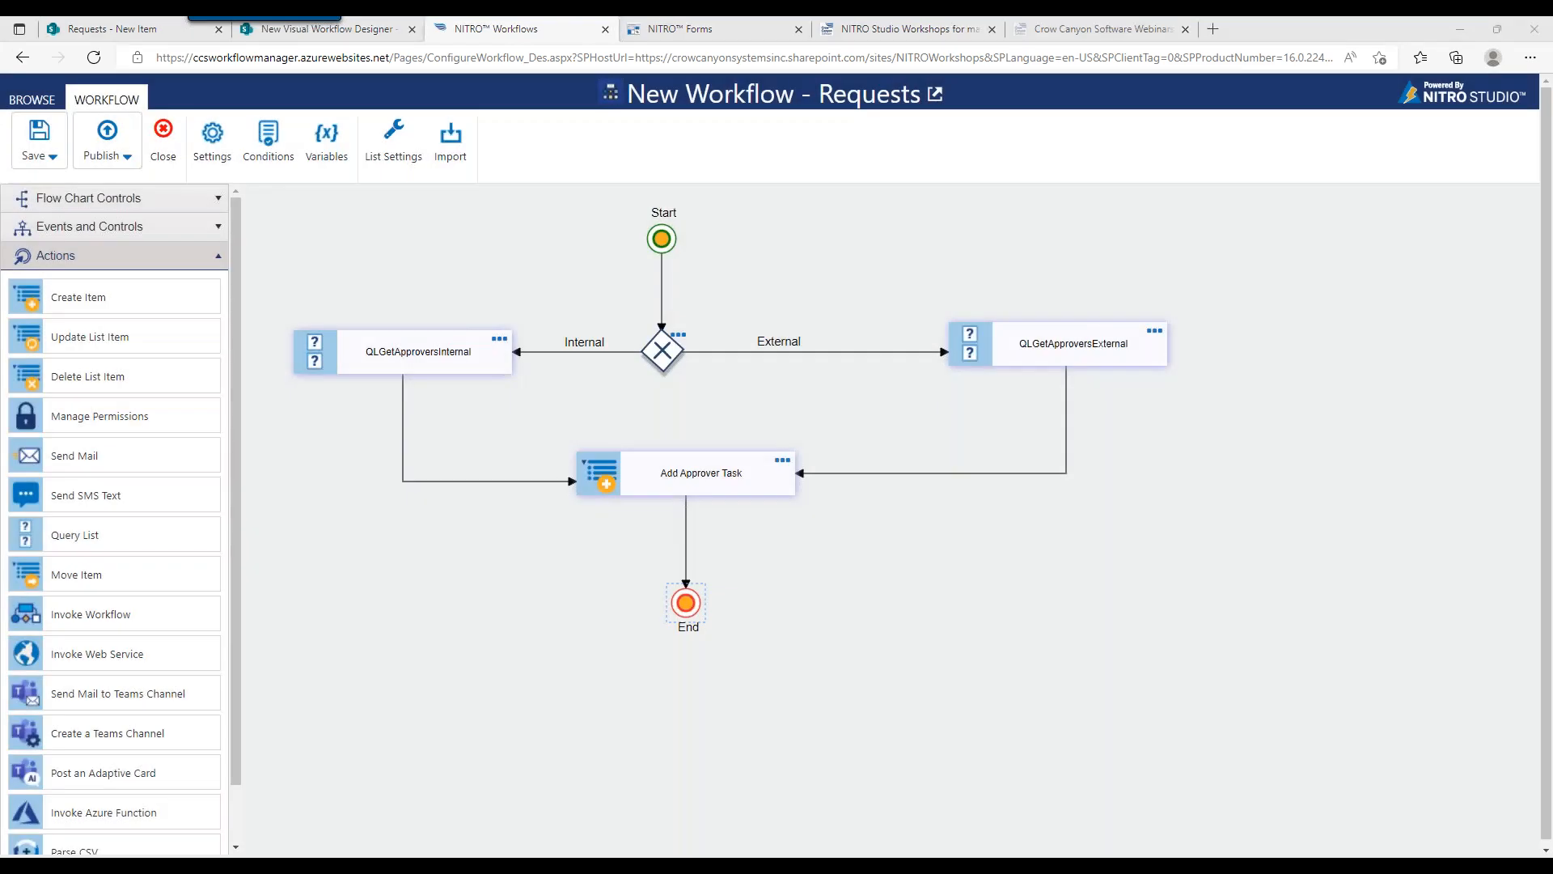
Shift the Add Approver Task action slightly lower on the canvas and review its Task Name column mapping
click(714, 484)
drag(713, 484, 713, 500)
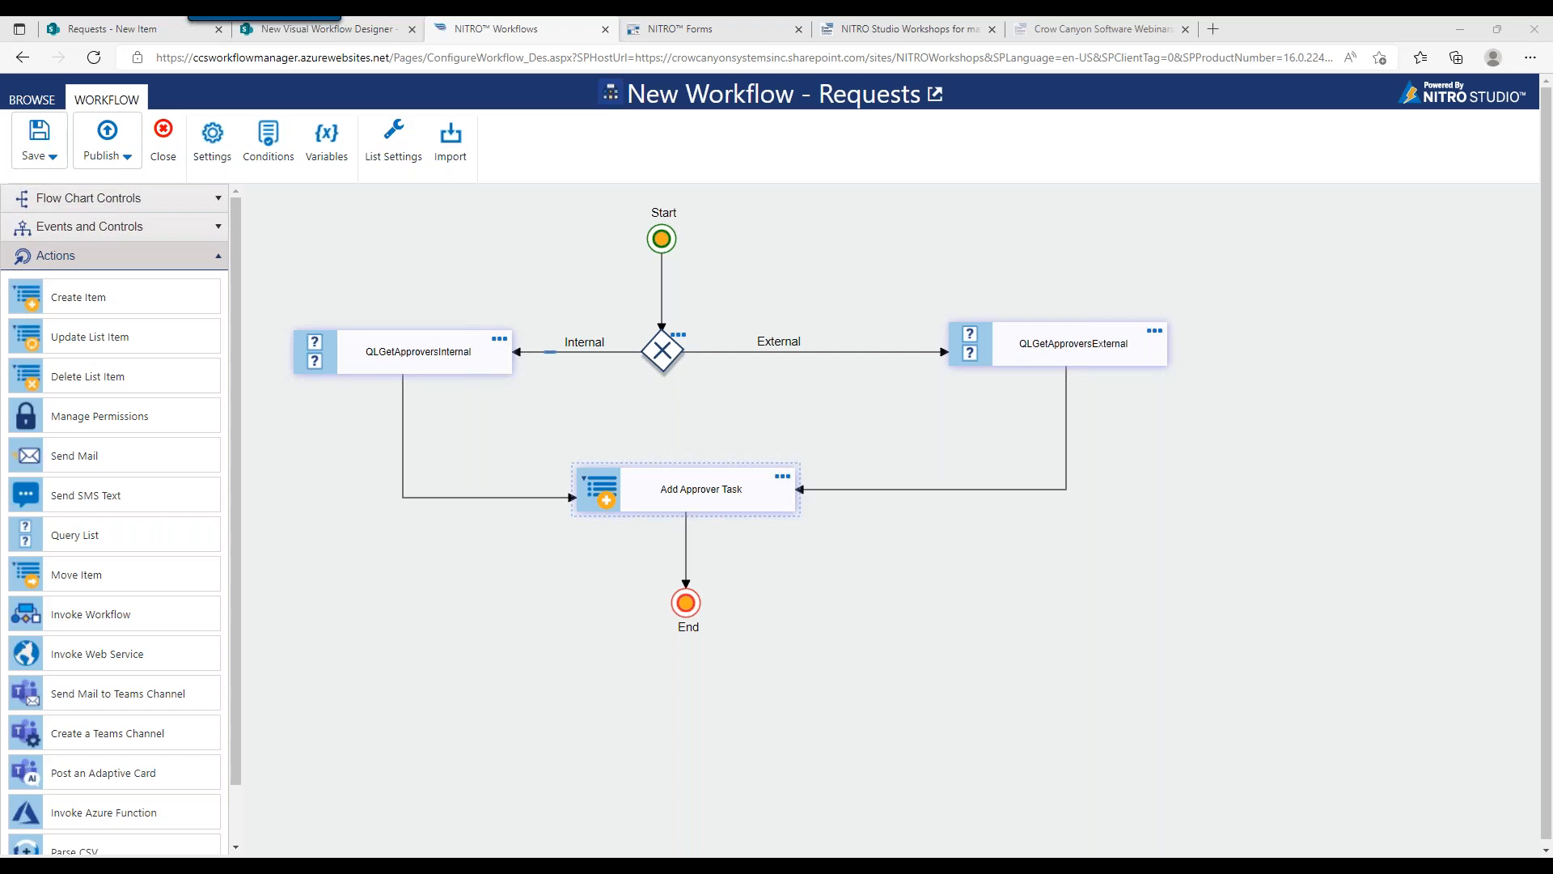
click(782, 476)
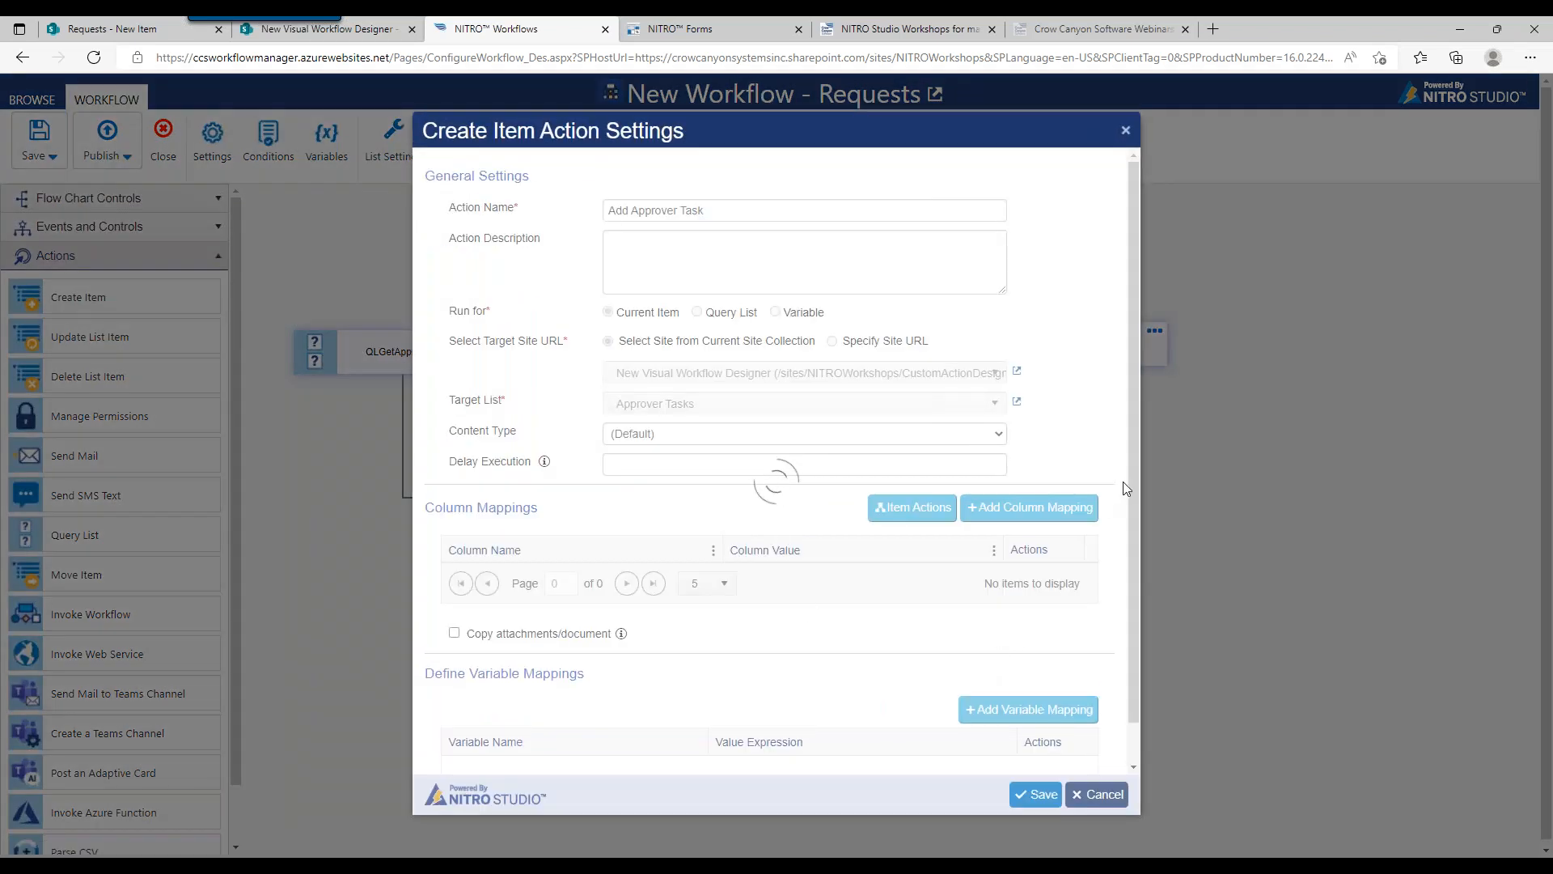
drag(1129, 473, 1134, 558)
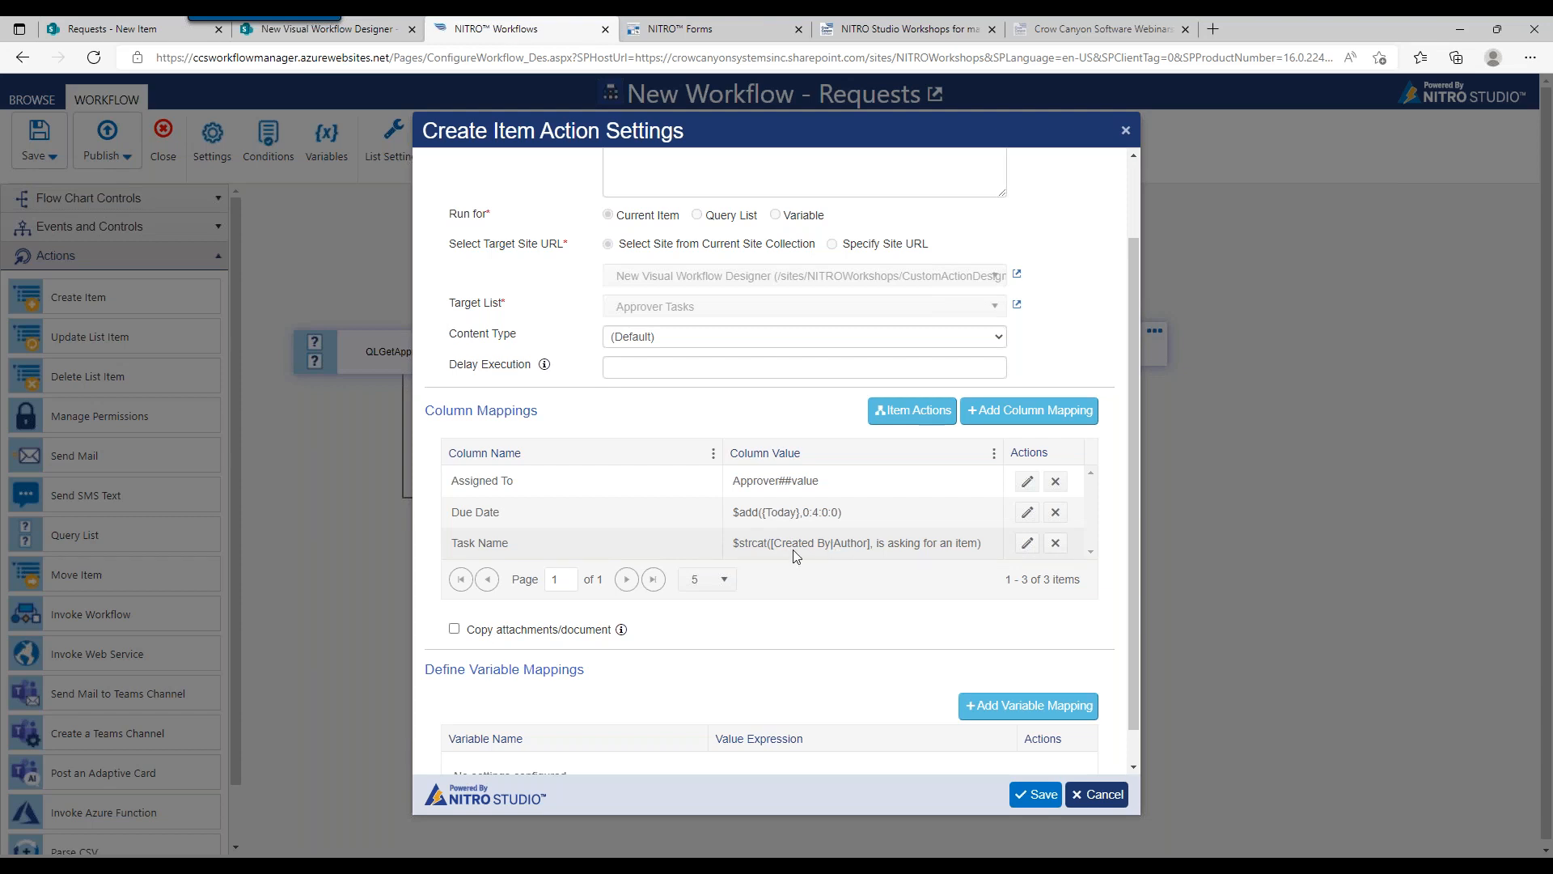
click(1097, 794)
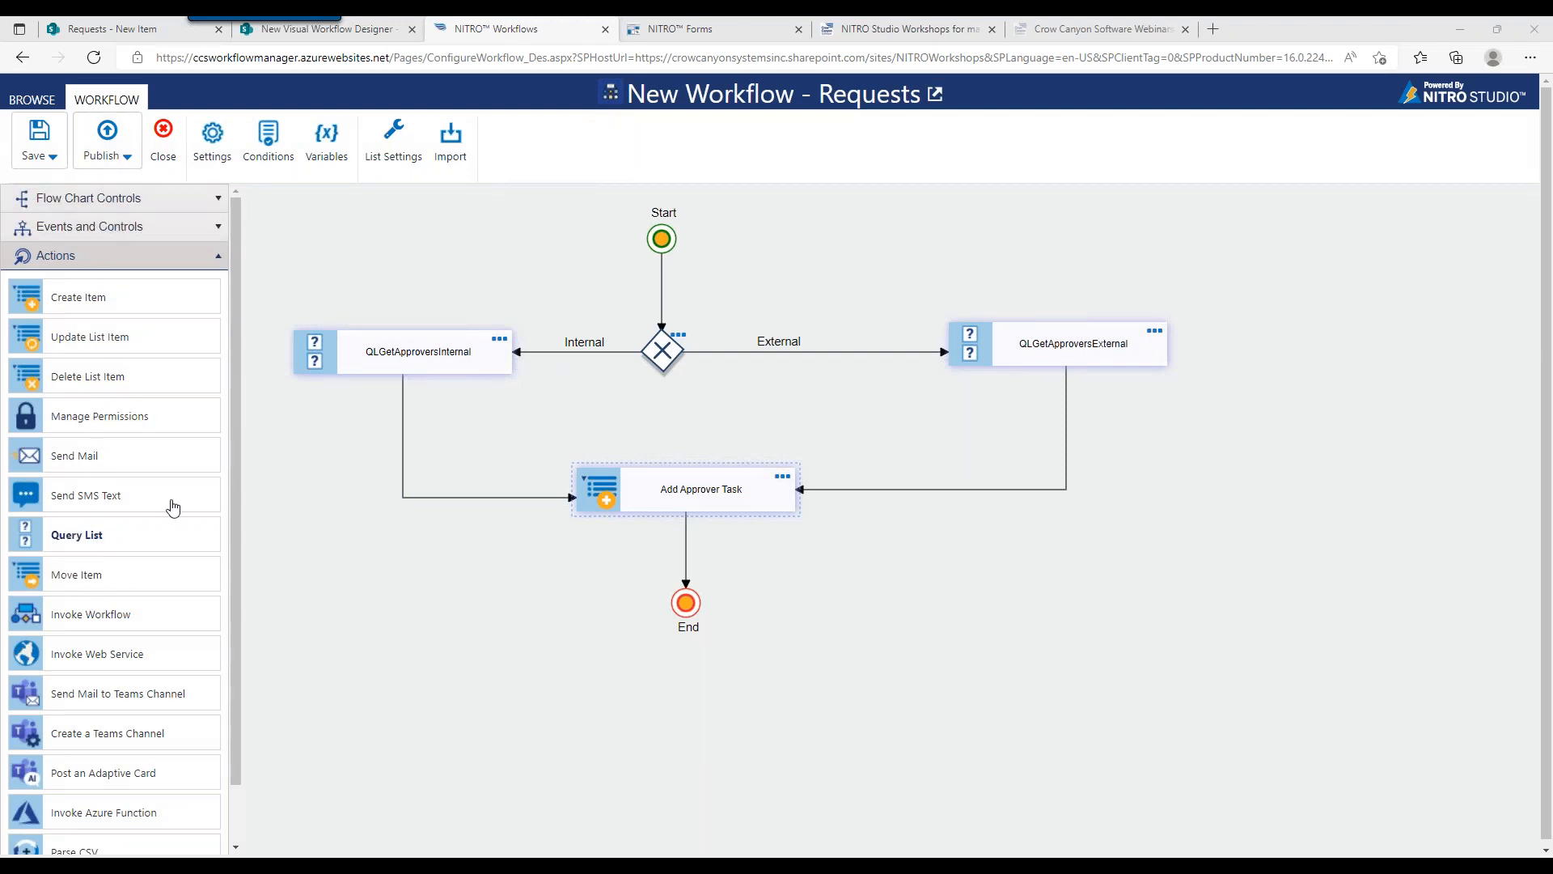
Insert a Set Variable control on the Internal branch between QLGetApproversInternal and Add Approver Task
drag(236, 420, 228, 570)
drag(225, 511, 227, 409)
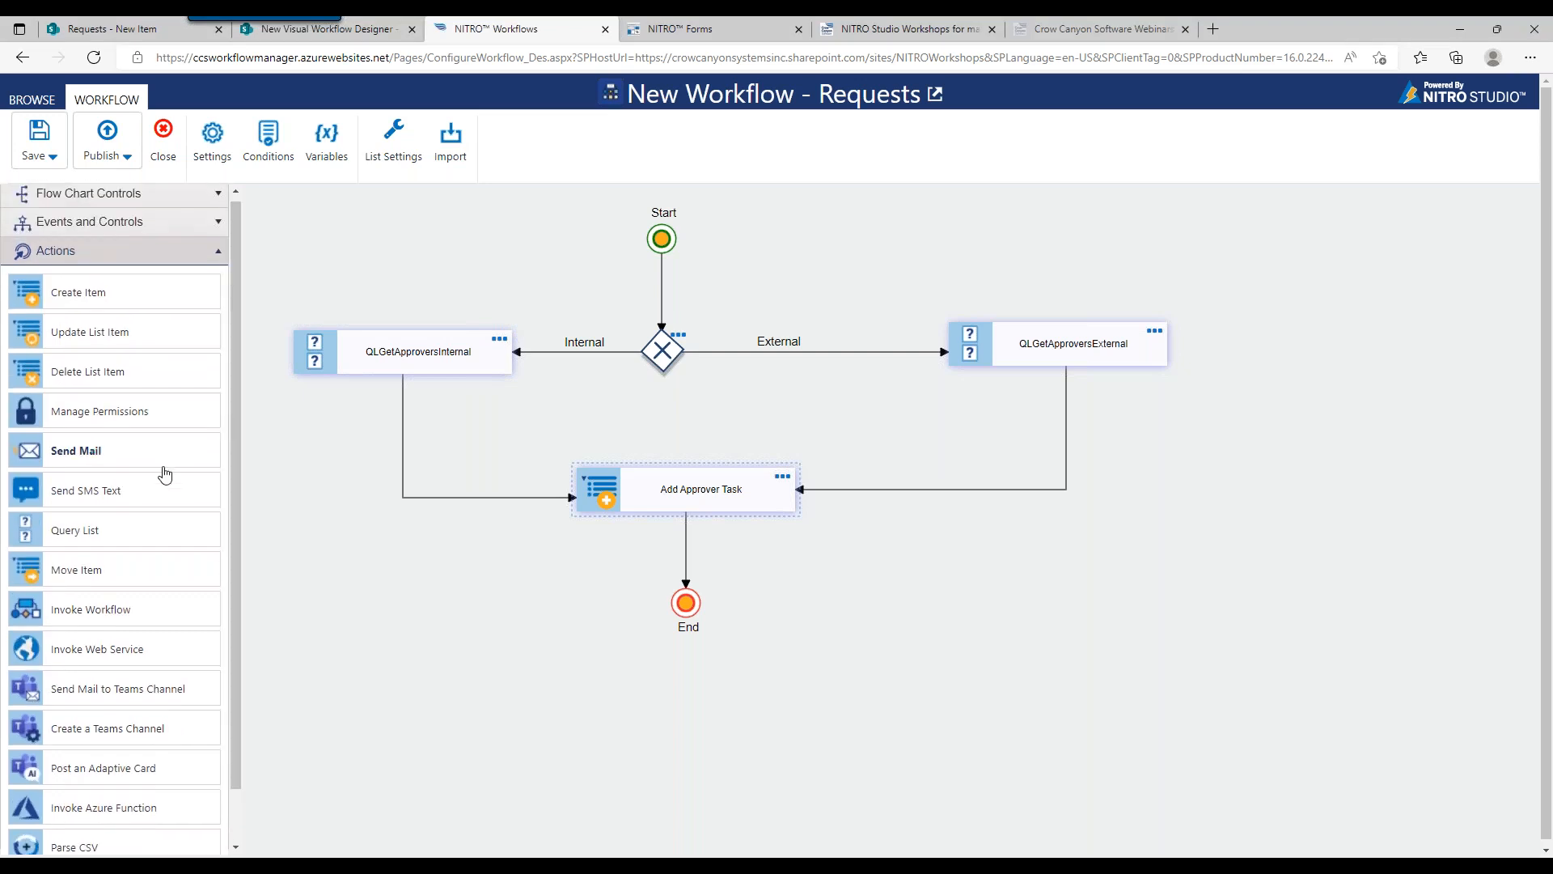
click(83, 223)
drag(114, 394, 404, 416)
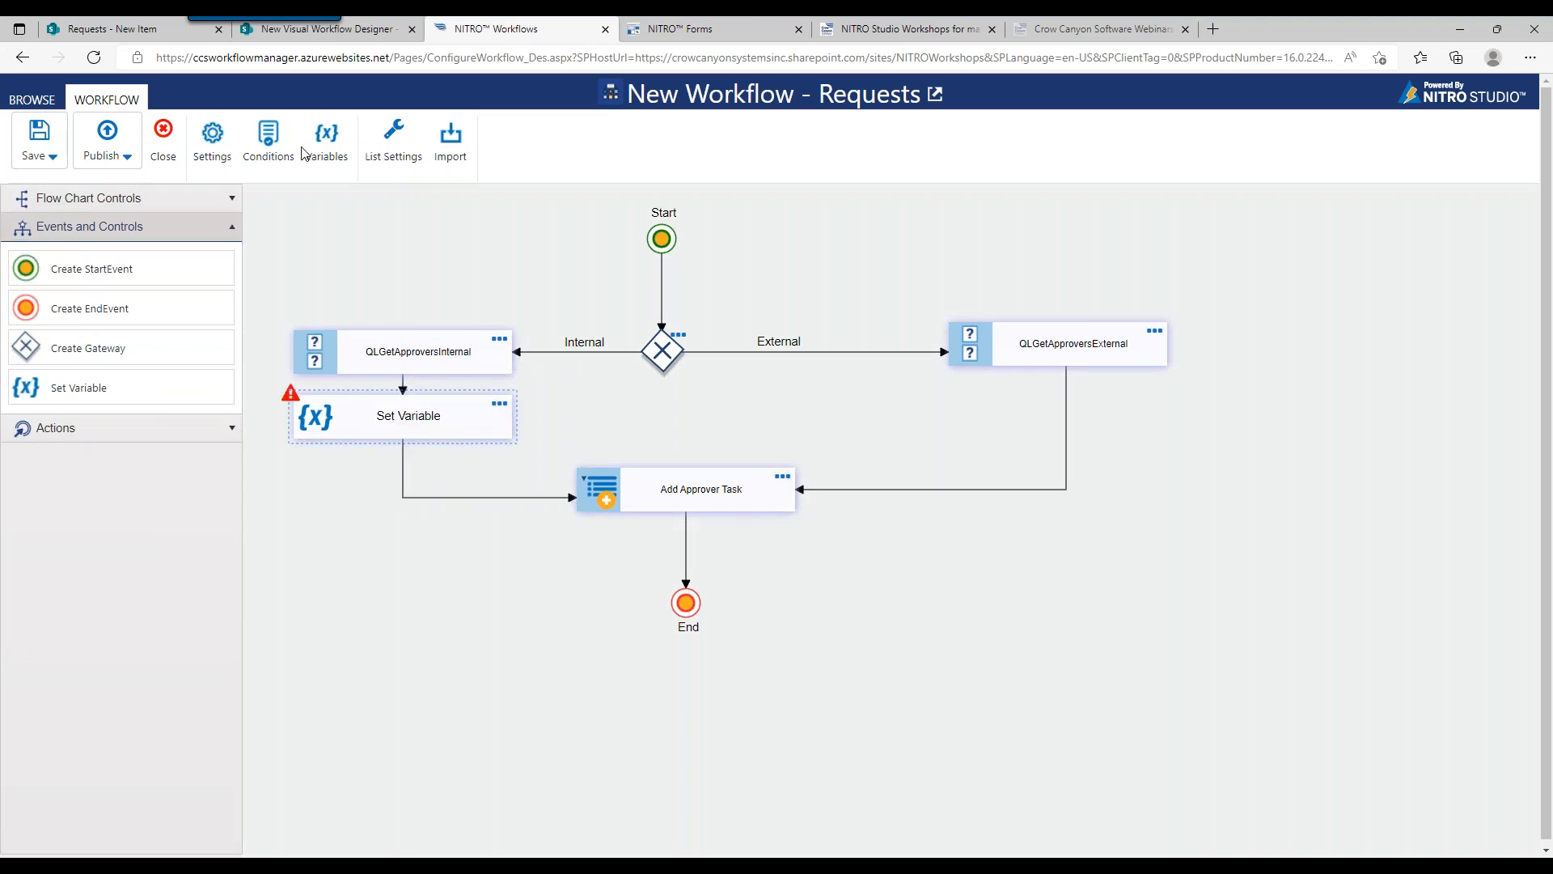
Define a new workflow variable named Message without a default value
click(327, 144)
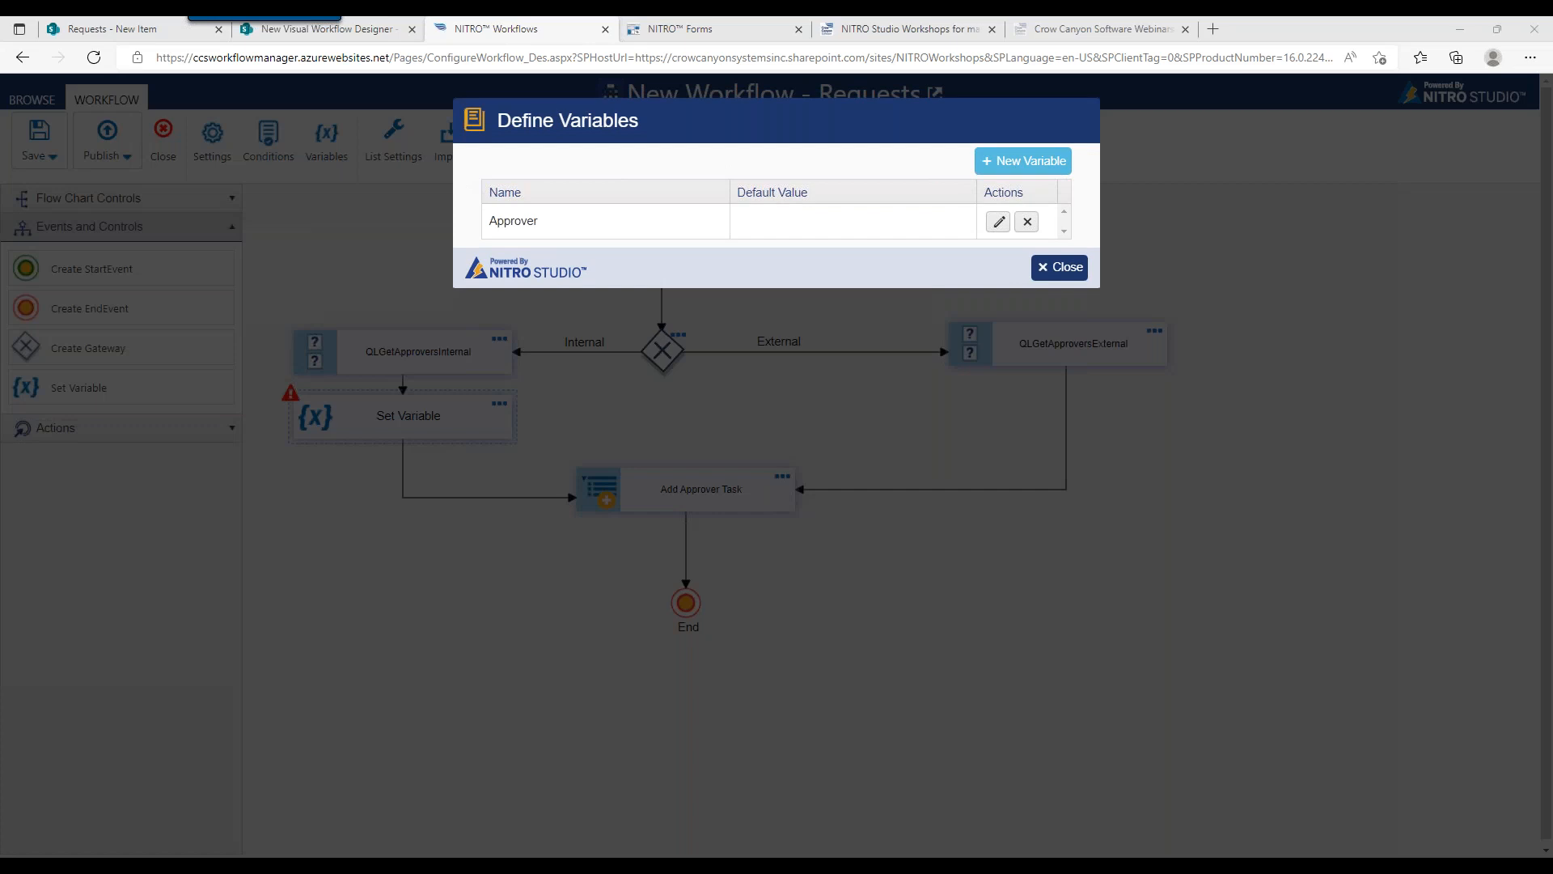
click(1013, 163)
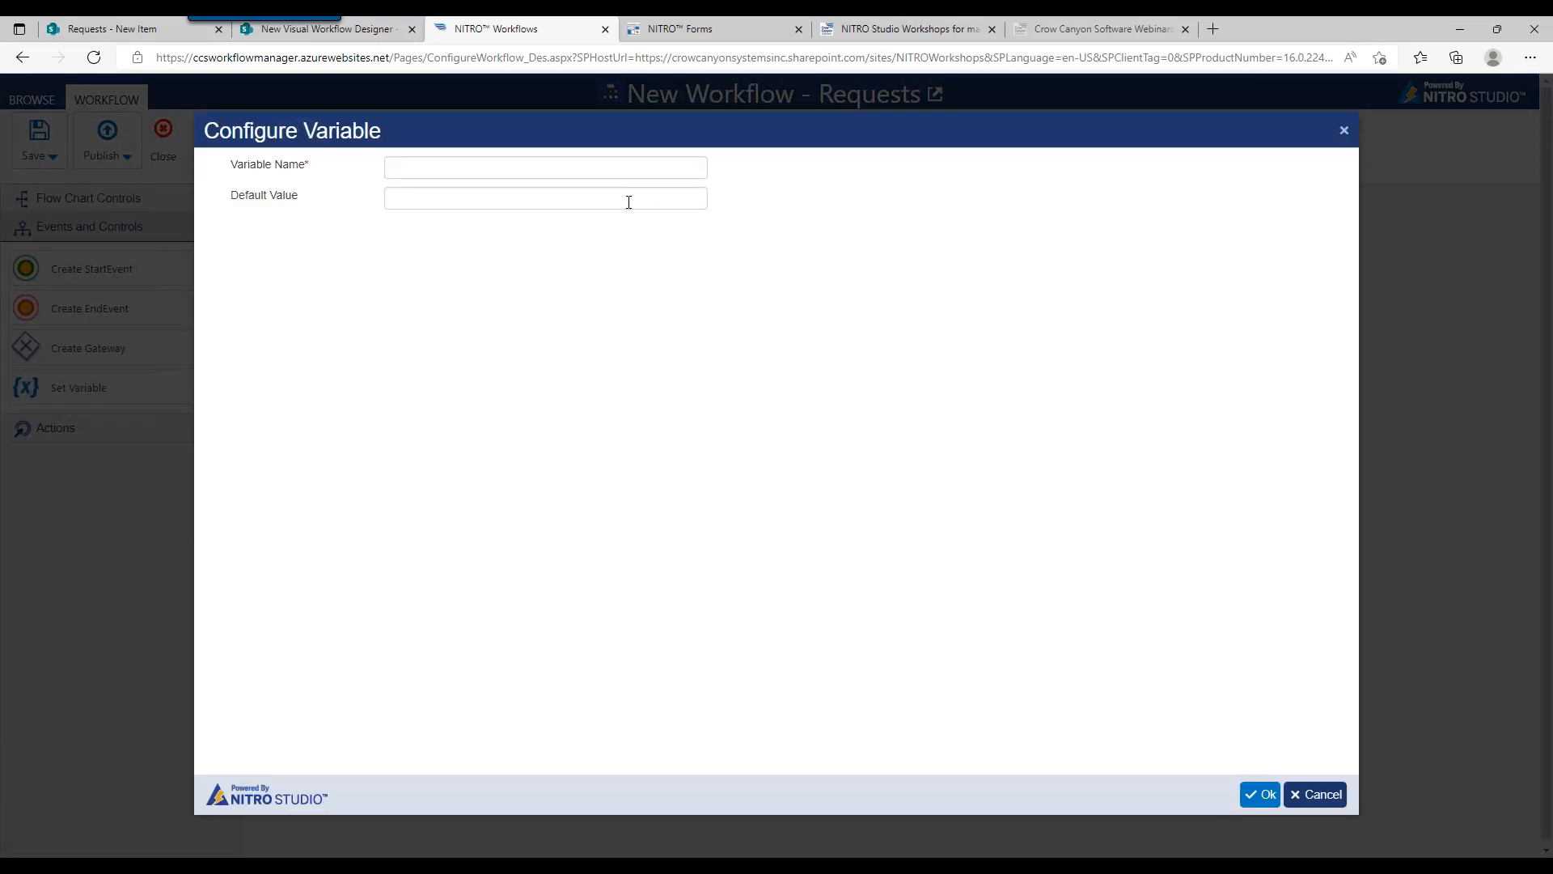
click(516, 169)
text(Message)
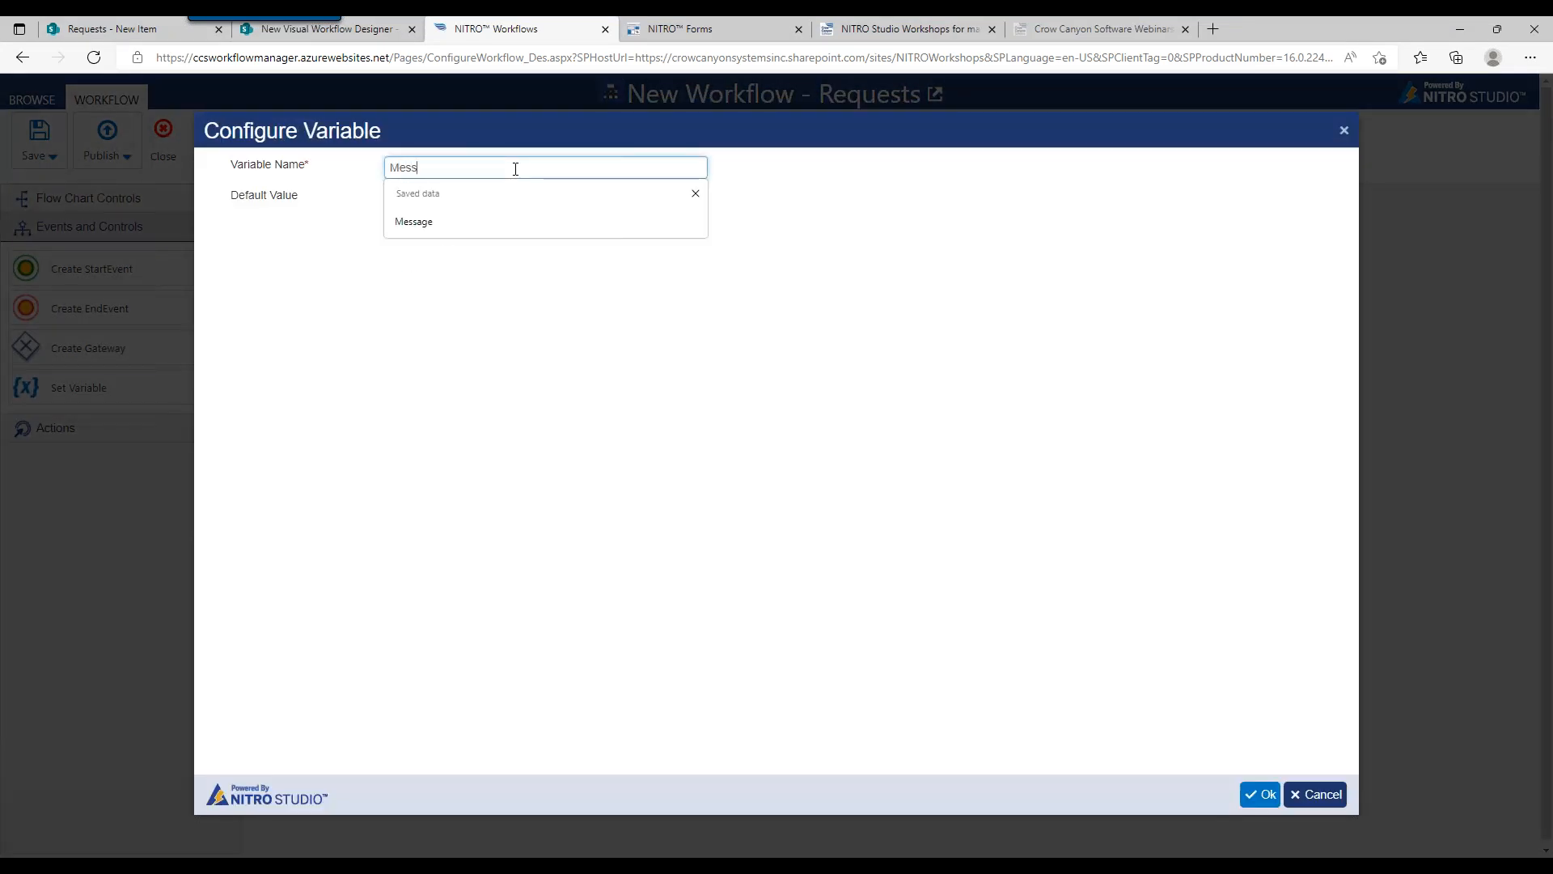
click(1260, 795)
Define another workflow variable named Requester without a default value
click(1003, 164)
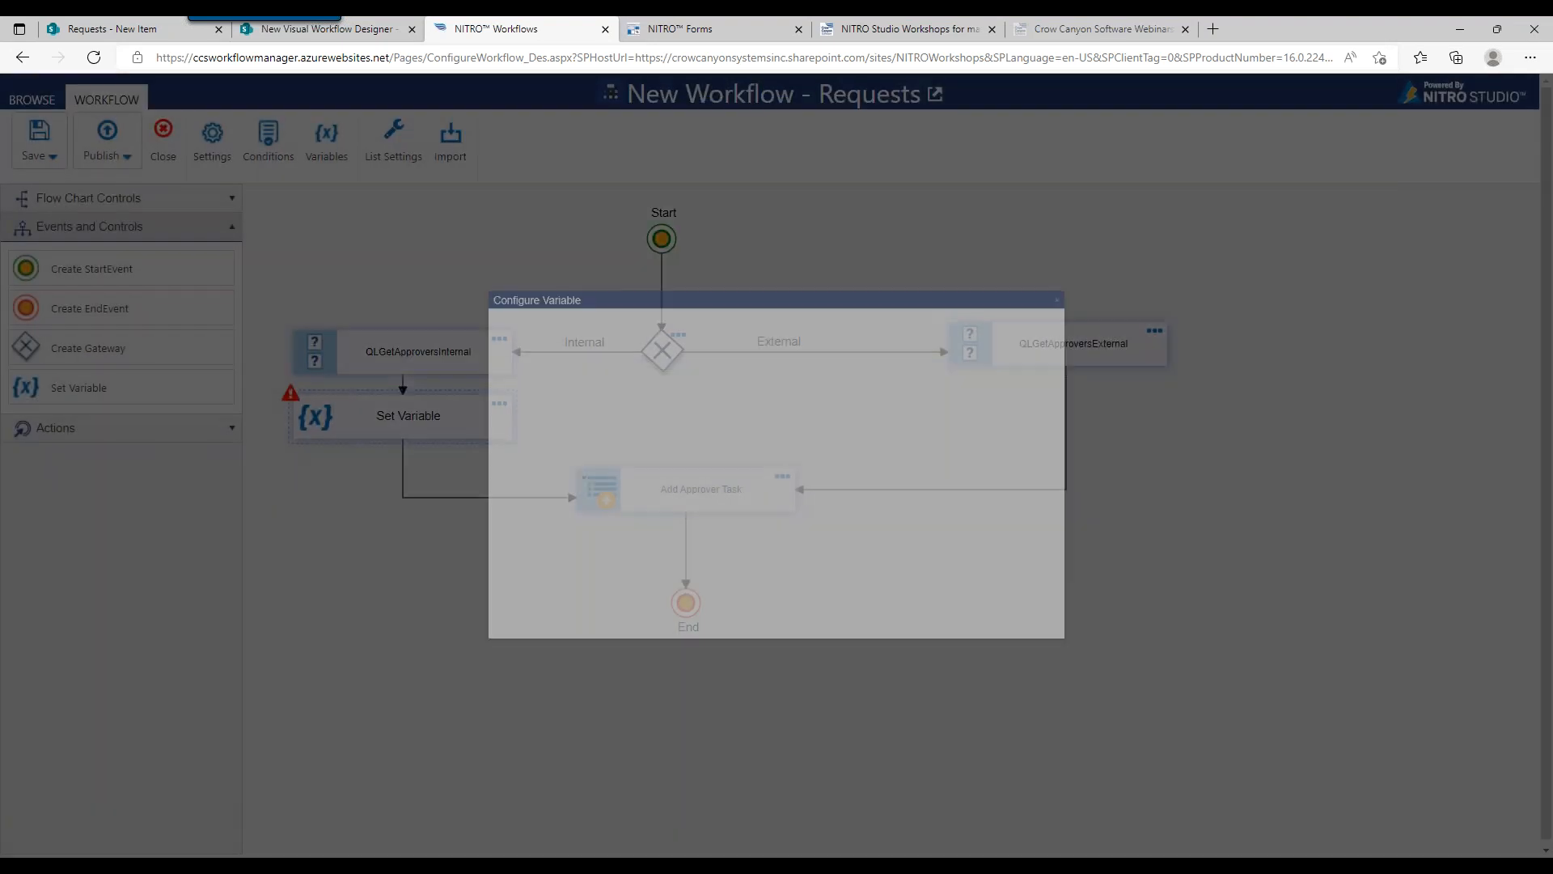
click(507, 165)
text(REquest)
key(BackSpace)
key(BackSpace)
key(BackSpace)
text(quester)
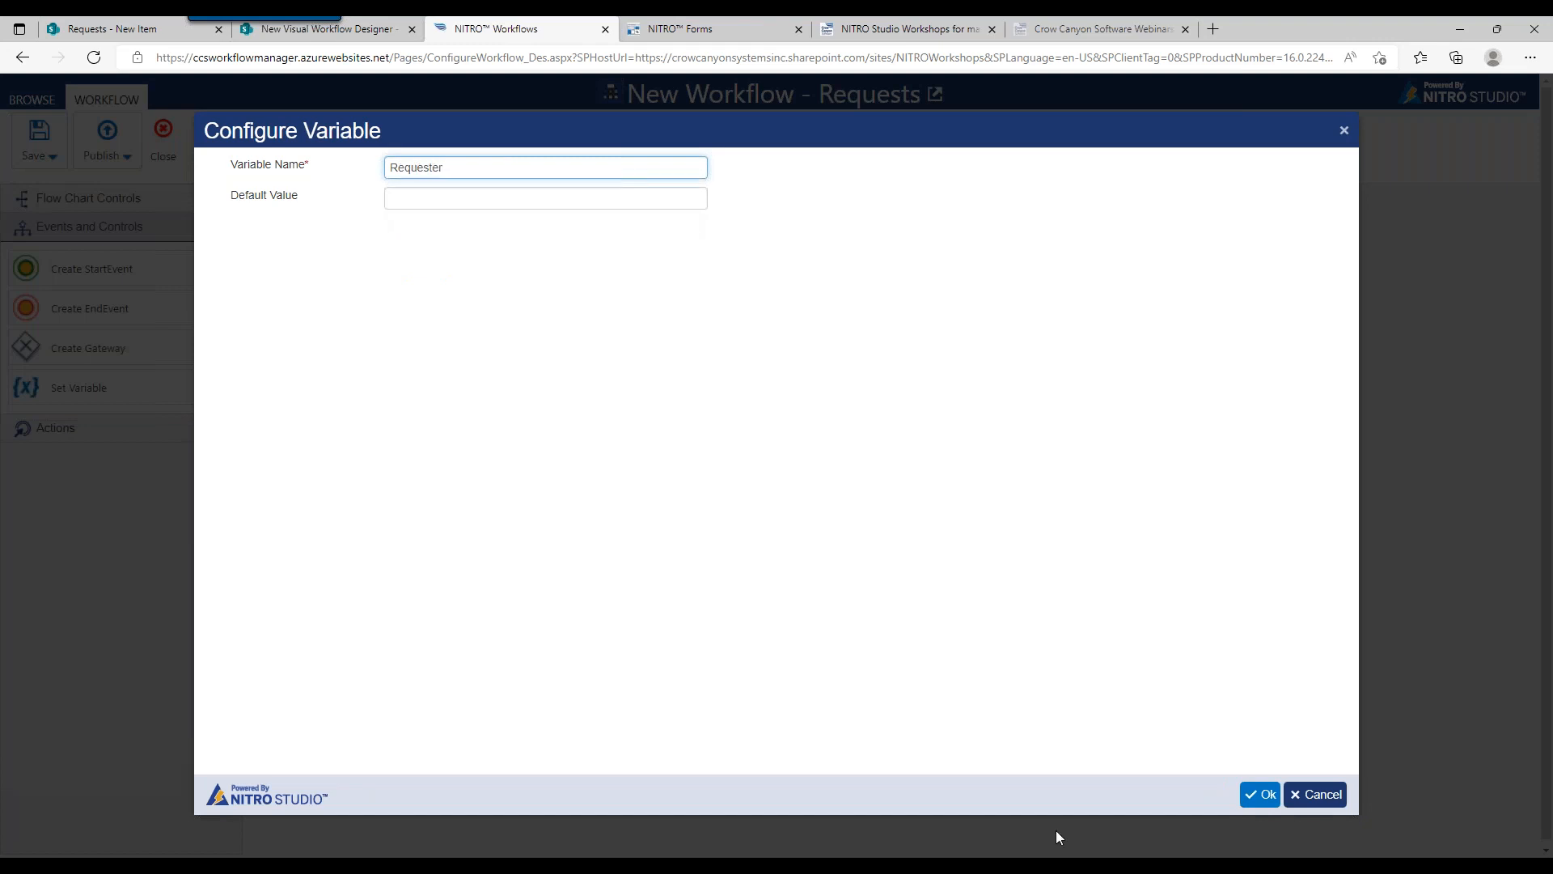
click(1254, 795)
Define a workflow variable named Company and close the variable definitions
click(990, 162)
click(516, 168)
text(Company)
click(1258, 790)
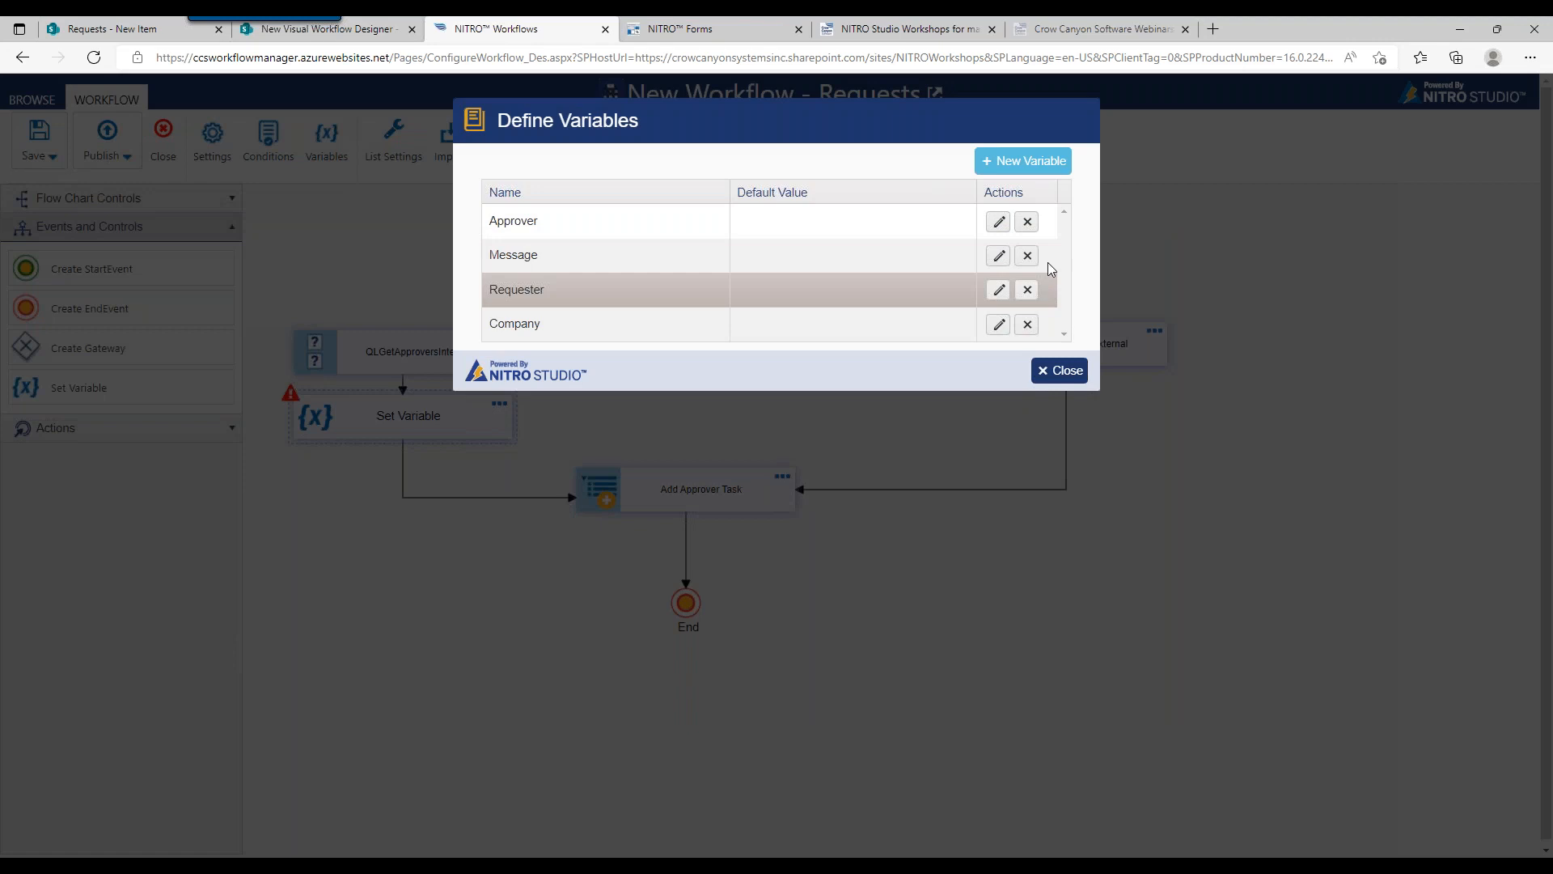
click(1064, 371)
Move the Add Approver Task action further down and shift the Set Variable control slightly lower to space out the flow
drag(608, 501, 557, 528)
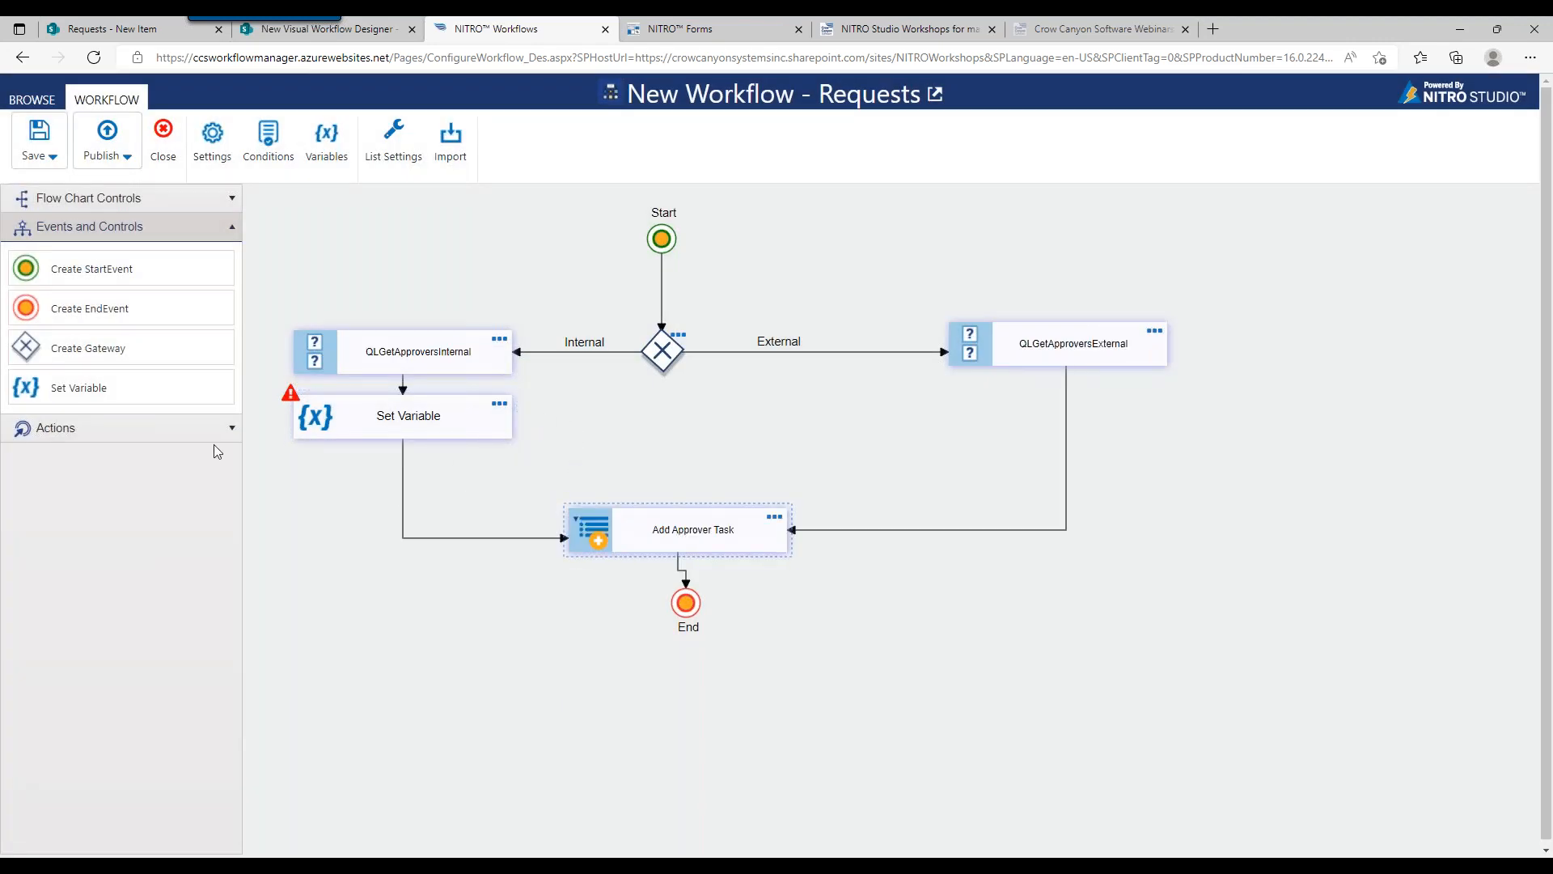
mouse_move(367, 429)
mouse_down()
mouse_move(371, 447)
mouse_move(375, 434)
mouse_up()
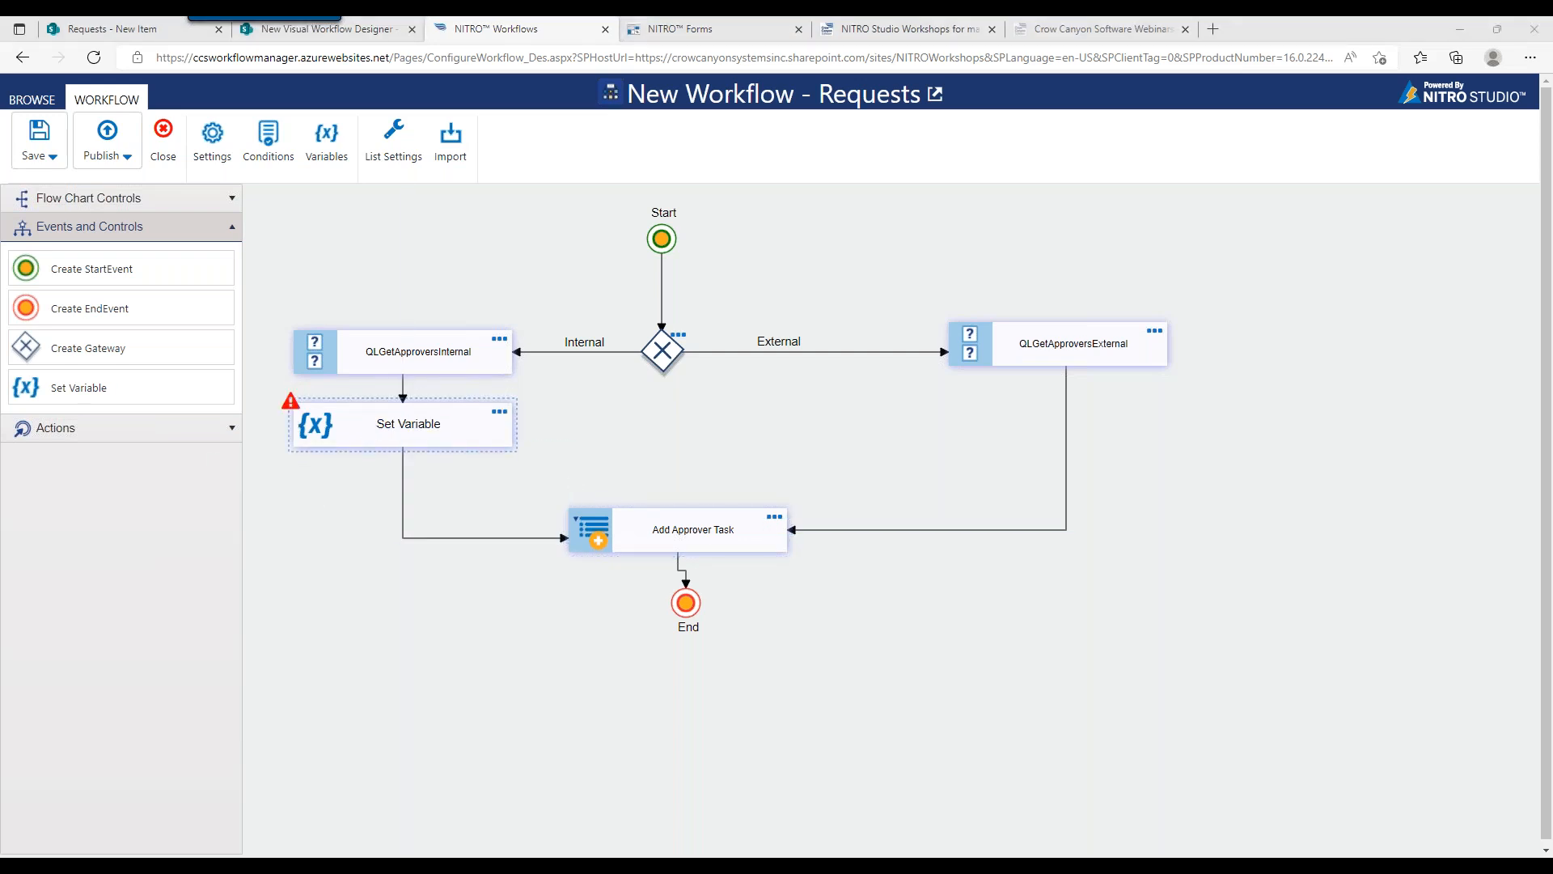
Name the Set Variable control under QLGetApproversInternal as Set Requester
click(500, 412)
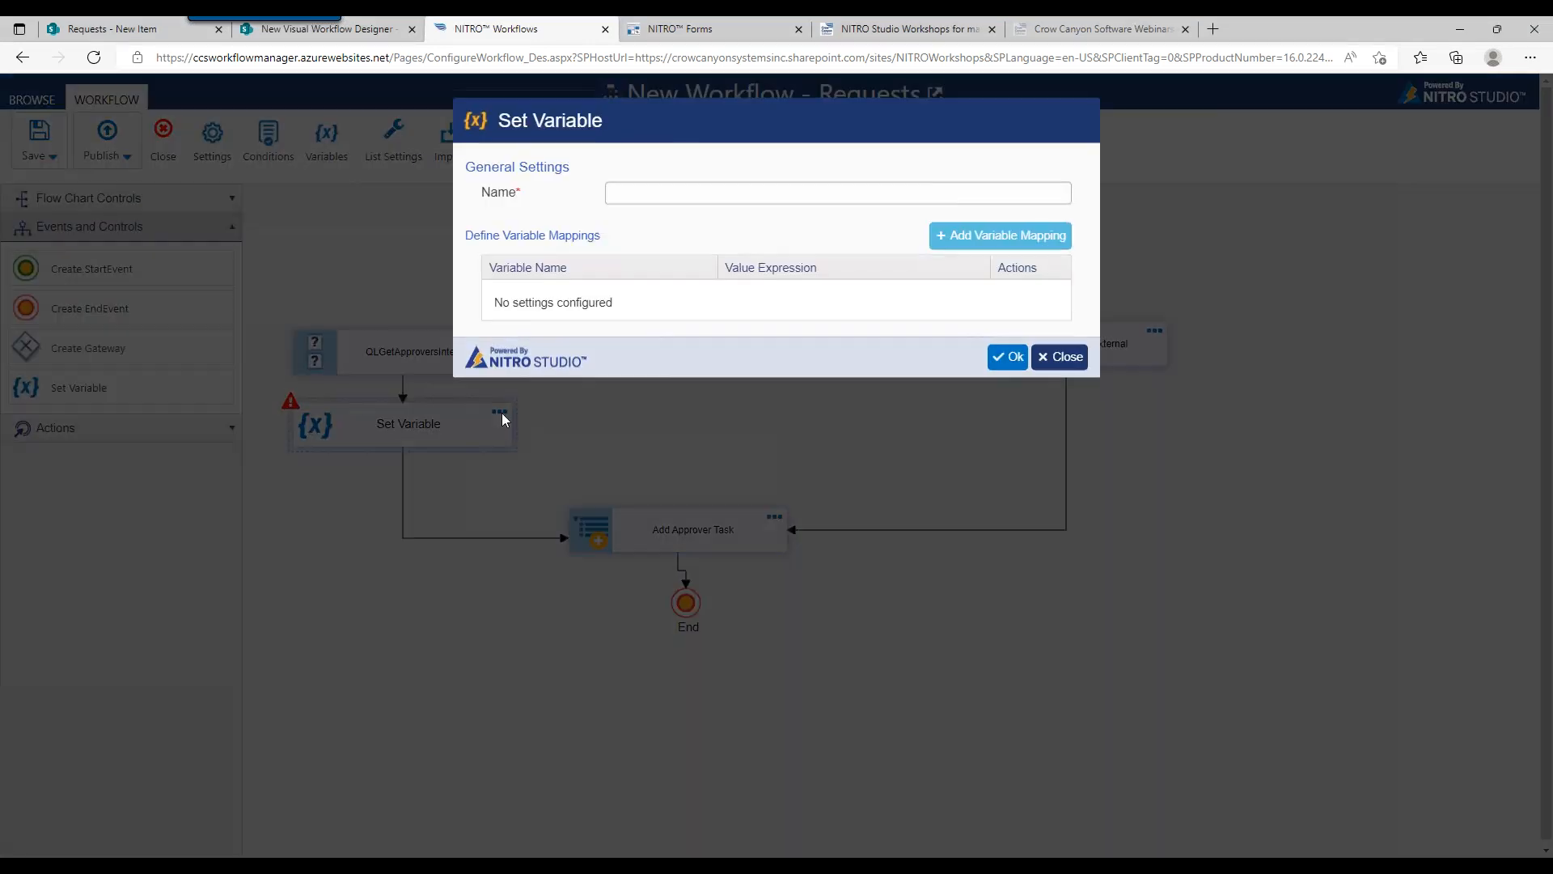
click(699, 195)
text(Set Requester)
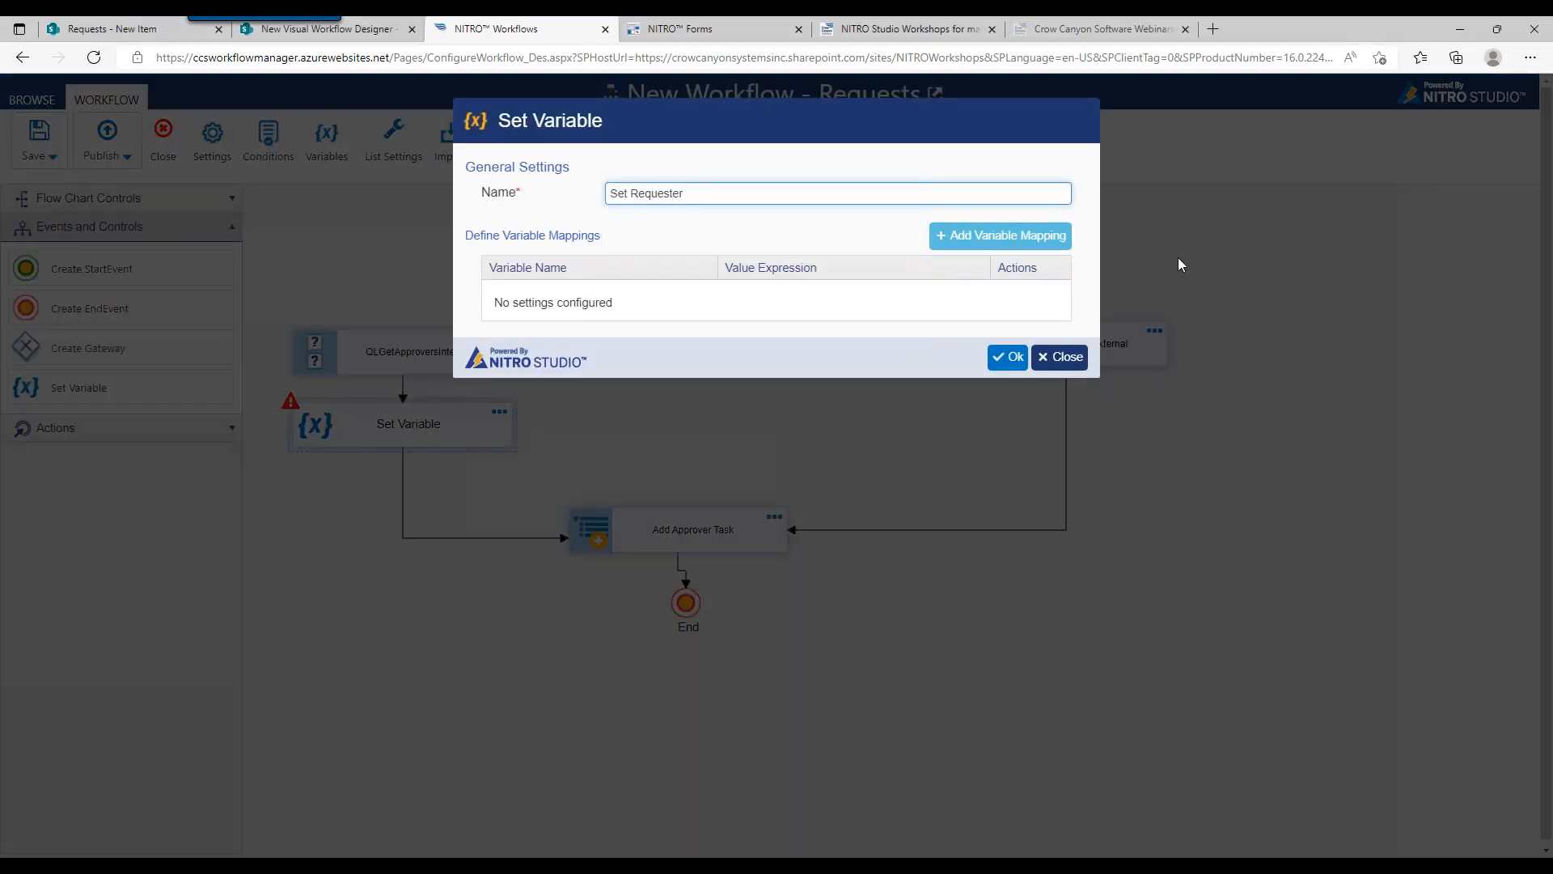
Map the Requester variable to userproperty(name,;,[Requester(Internal)|Requester_x0028_Internal_x0029_]) and save the Set Requester control
click(1026, 243)
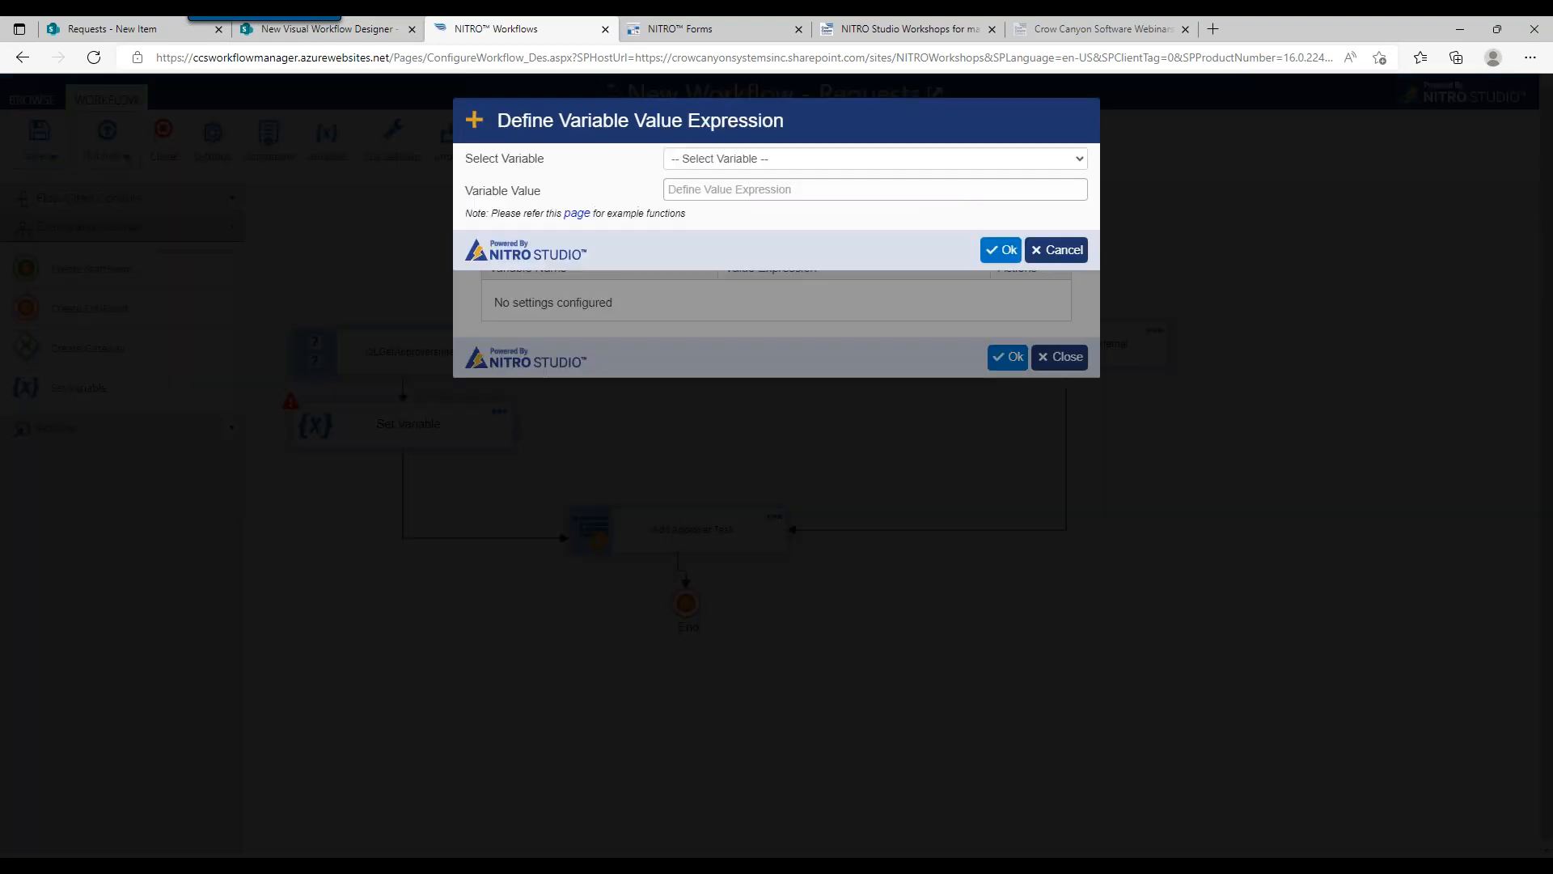
click(732, 159)
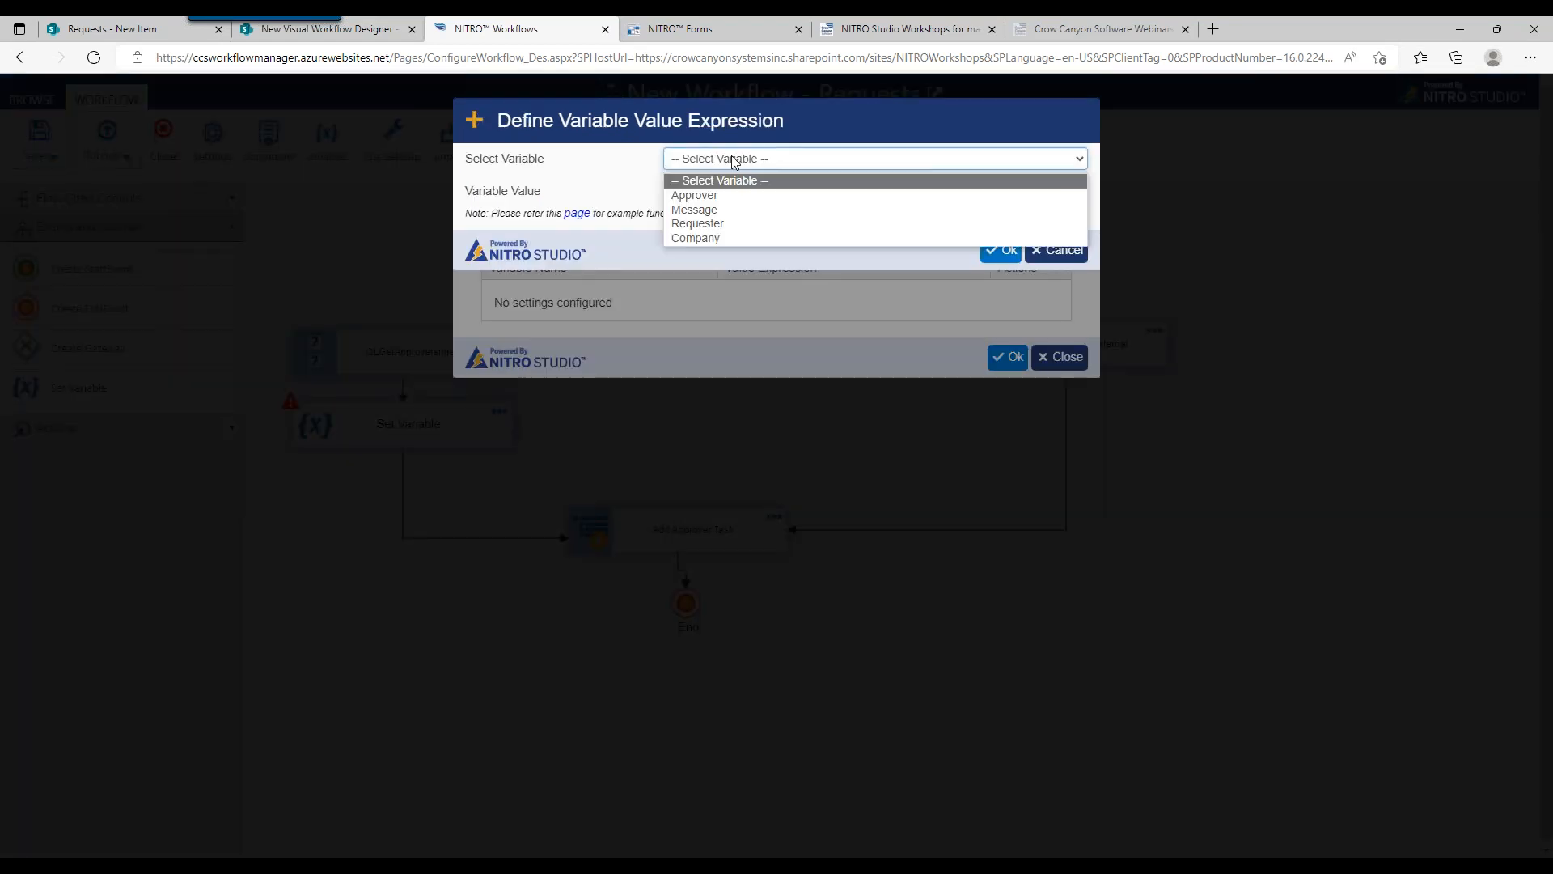
click(716, 224)
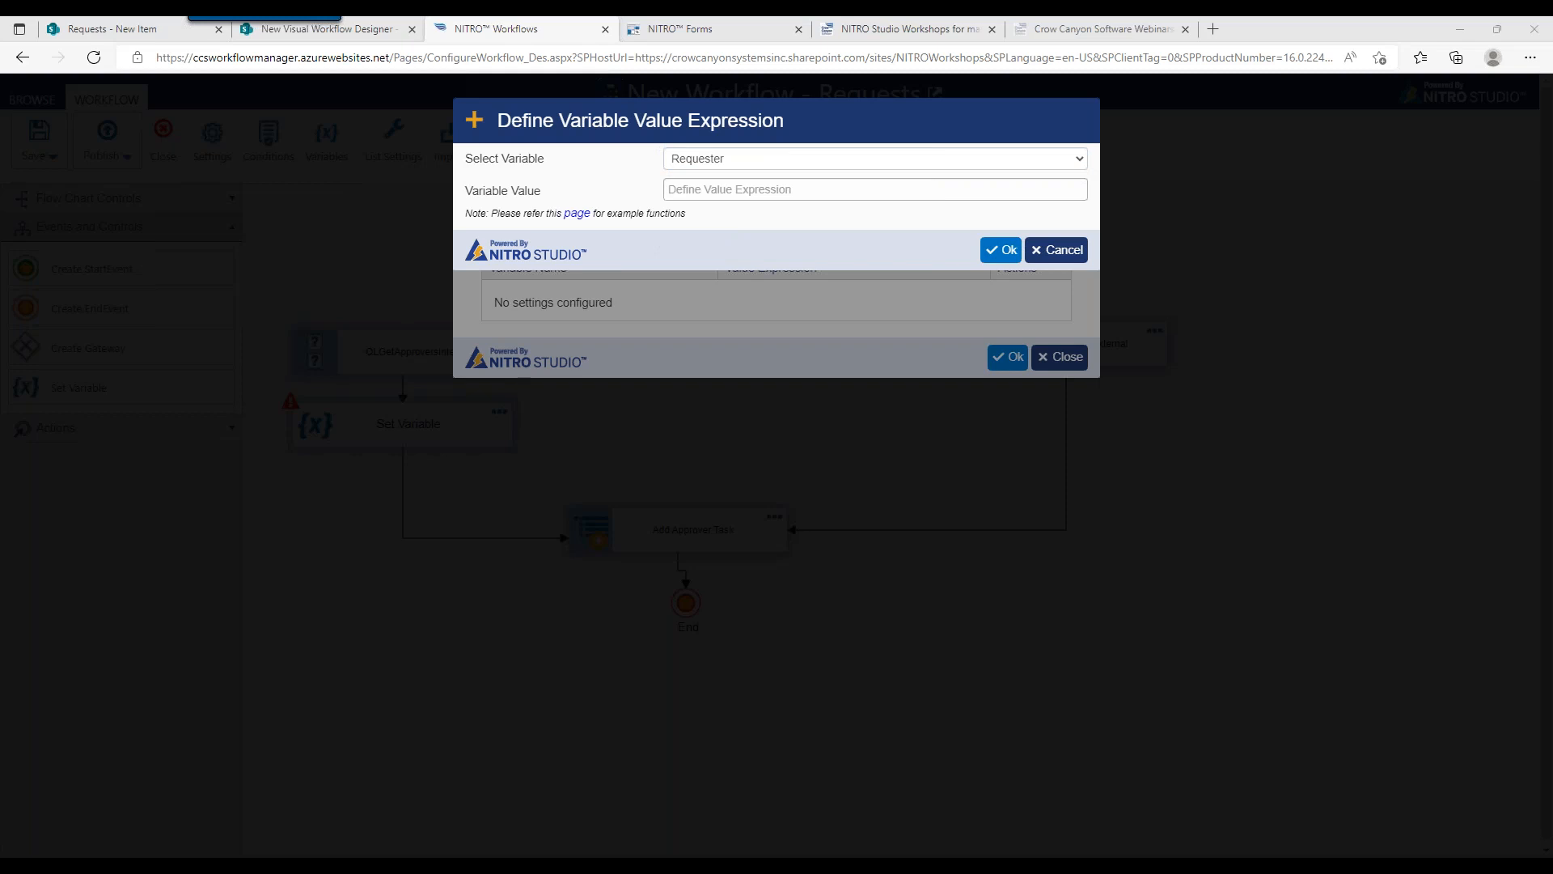
click(775, 193)
text(userproperty(name,;,[Requester(Internal)|Requester_x0028_Internal_x0029_]))
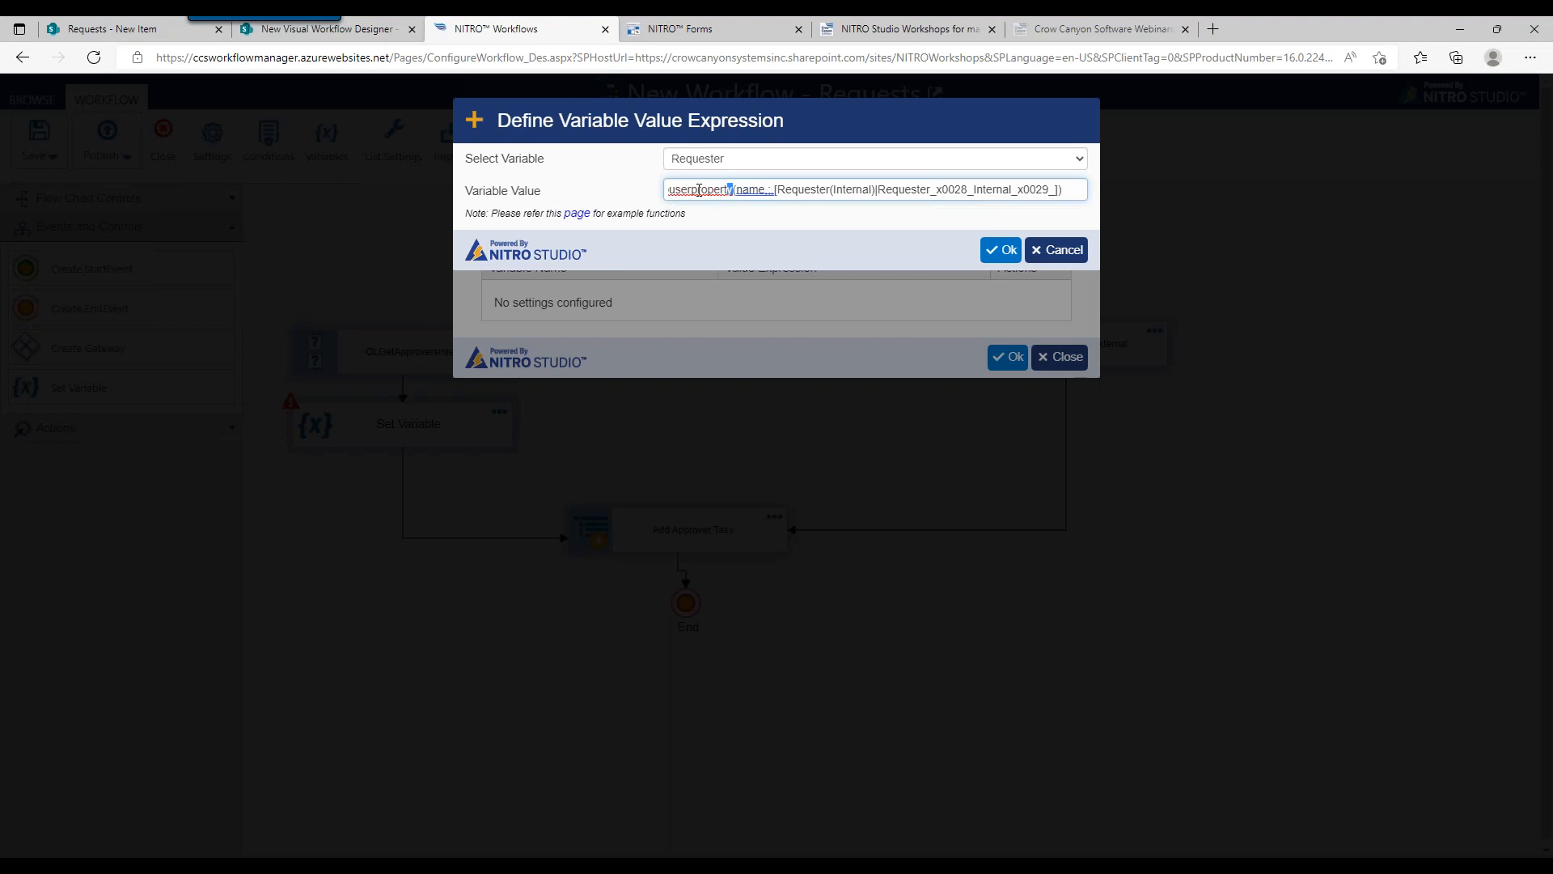
double_click(716, 192)
drag(778, 190, 1073, 184)
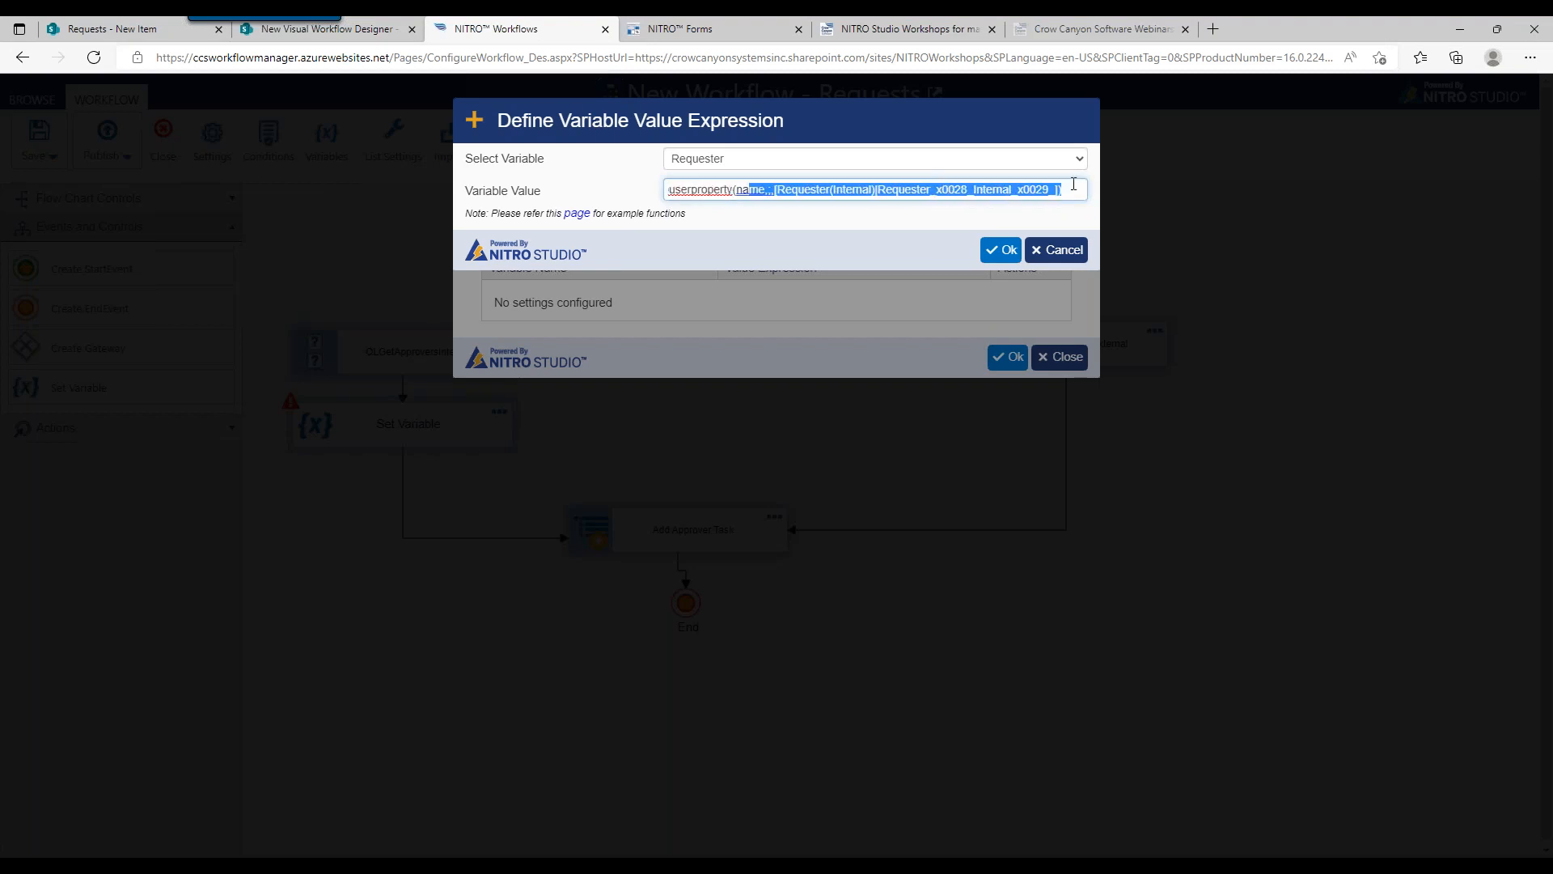
click(1000, 252)
click(1009, 364)
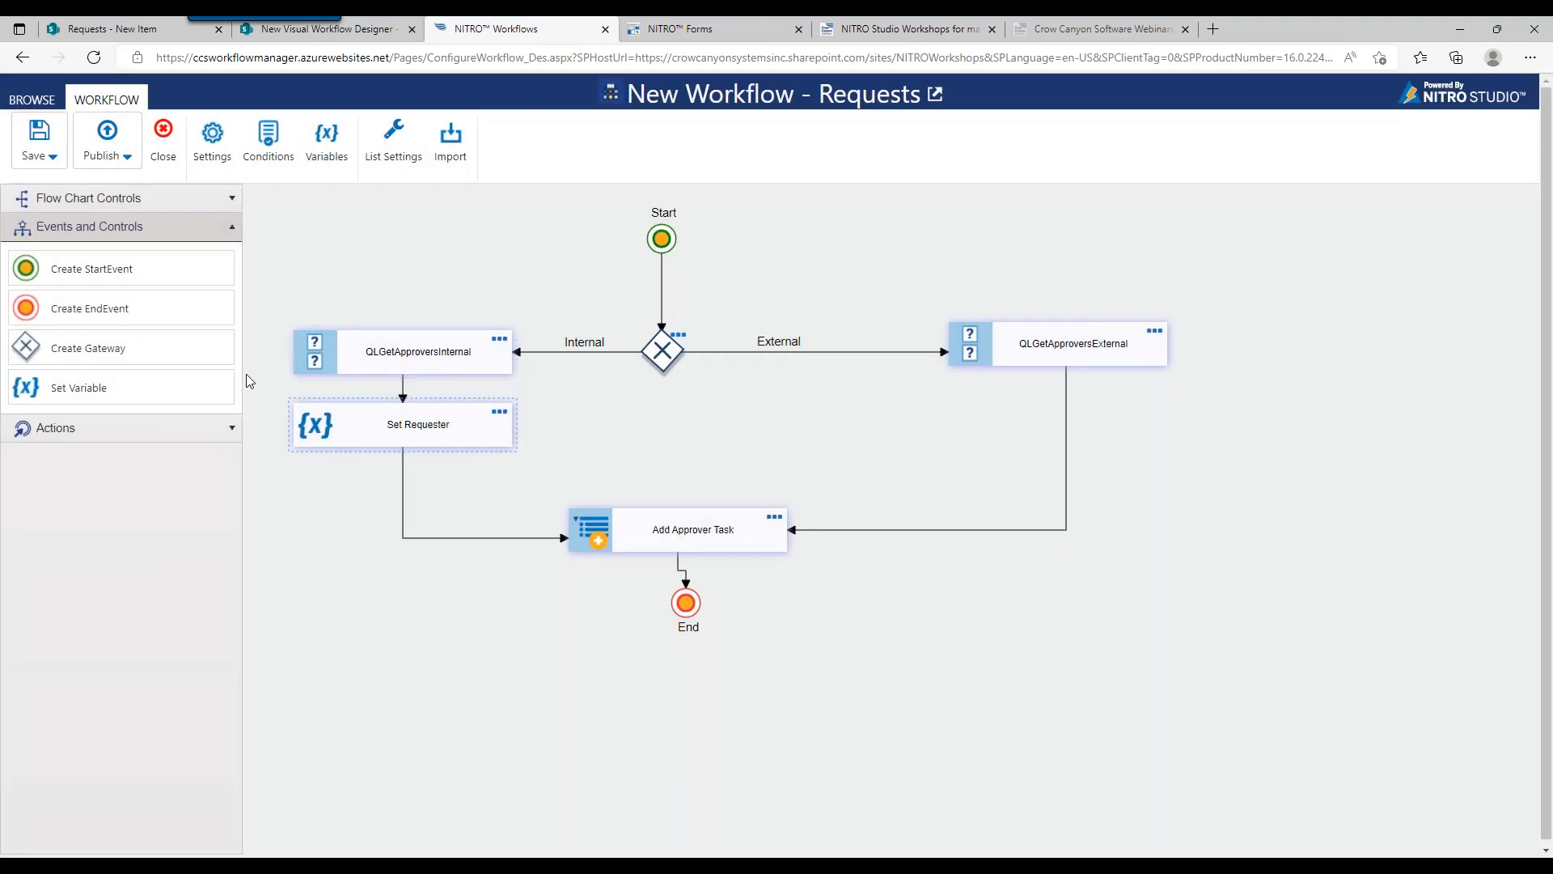
Insert another Set Variable control below Set Requester on the Internal branch and space the two controls evenly
drag(190, 389, 485, 489)
drag(529, 425, 528, 417)
drag(509, 487, 510, 494)
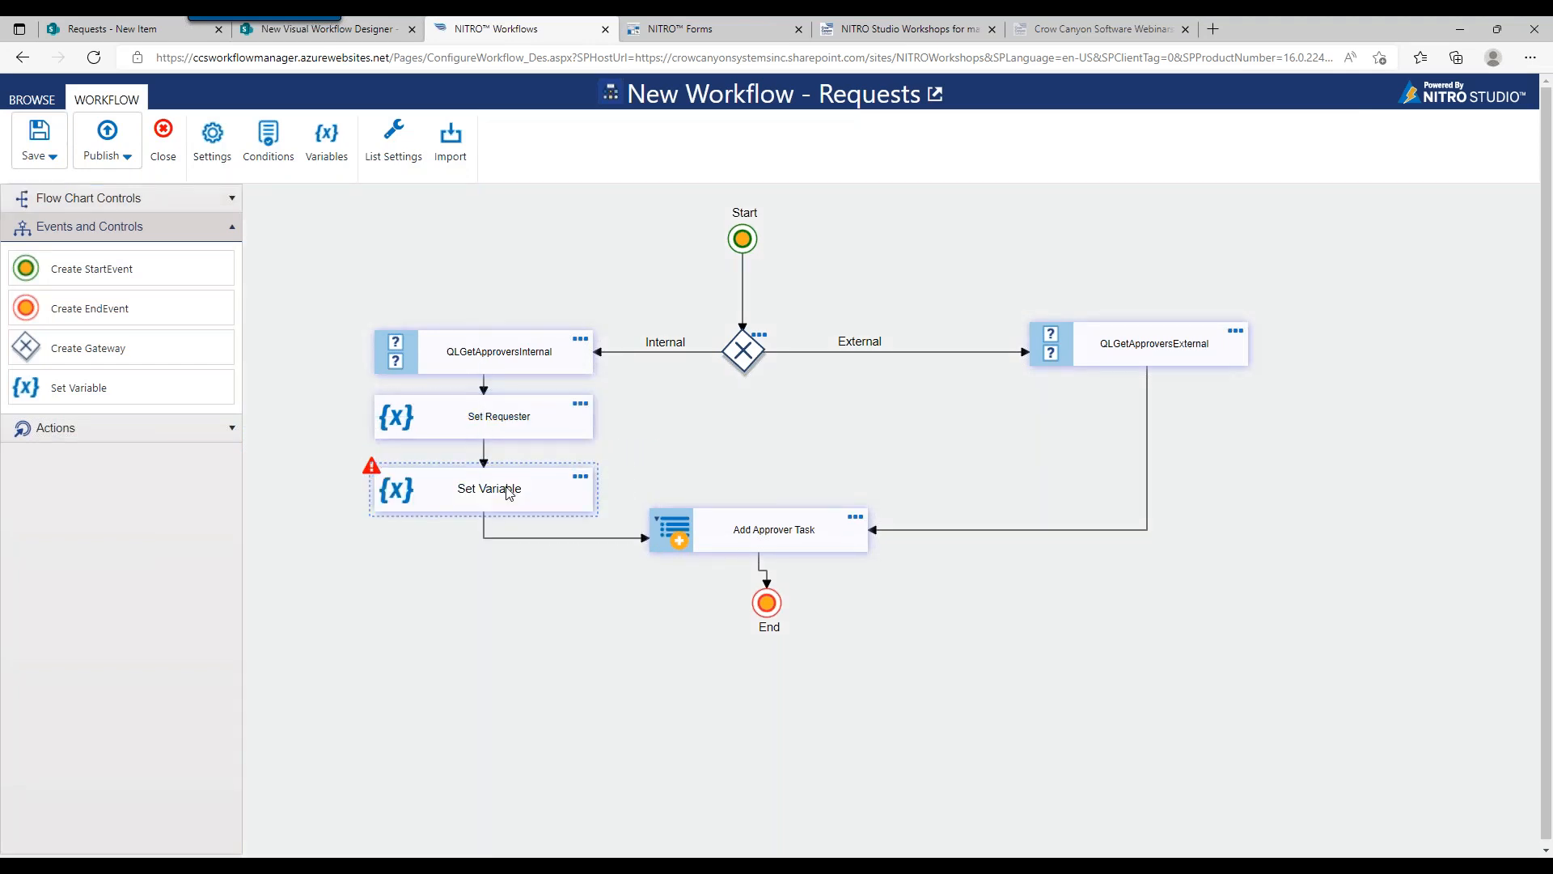
drag(502, 424, 489, 430)
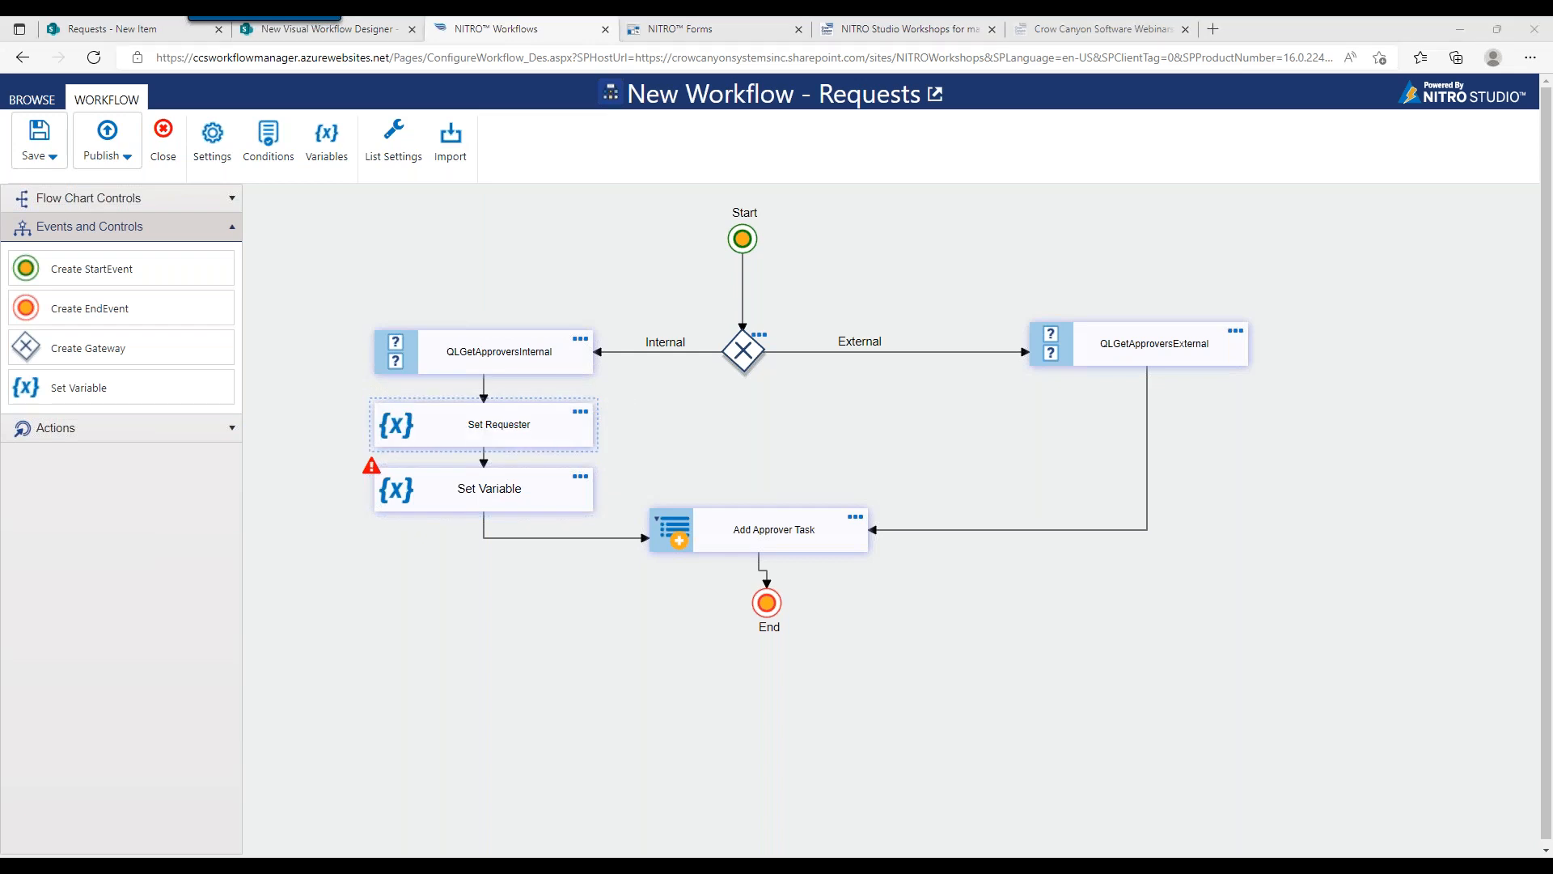
Name the new Set Variable control on the Internal branch as Set Message
double_click(573, 482)
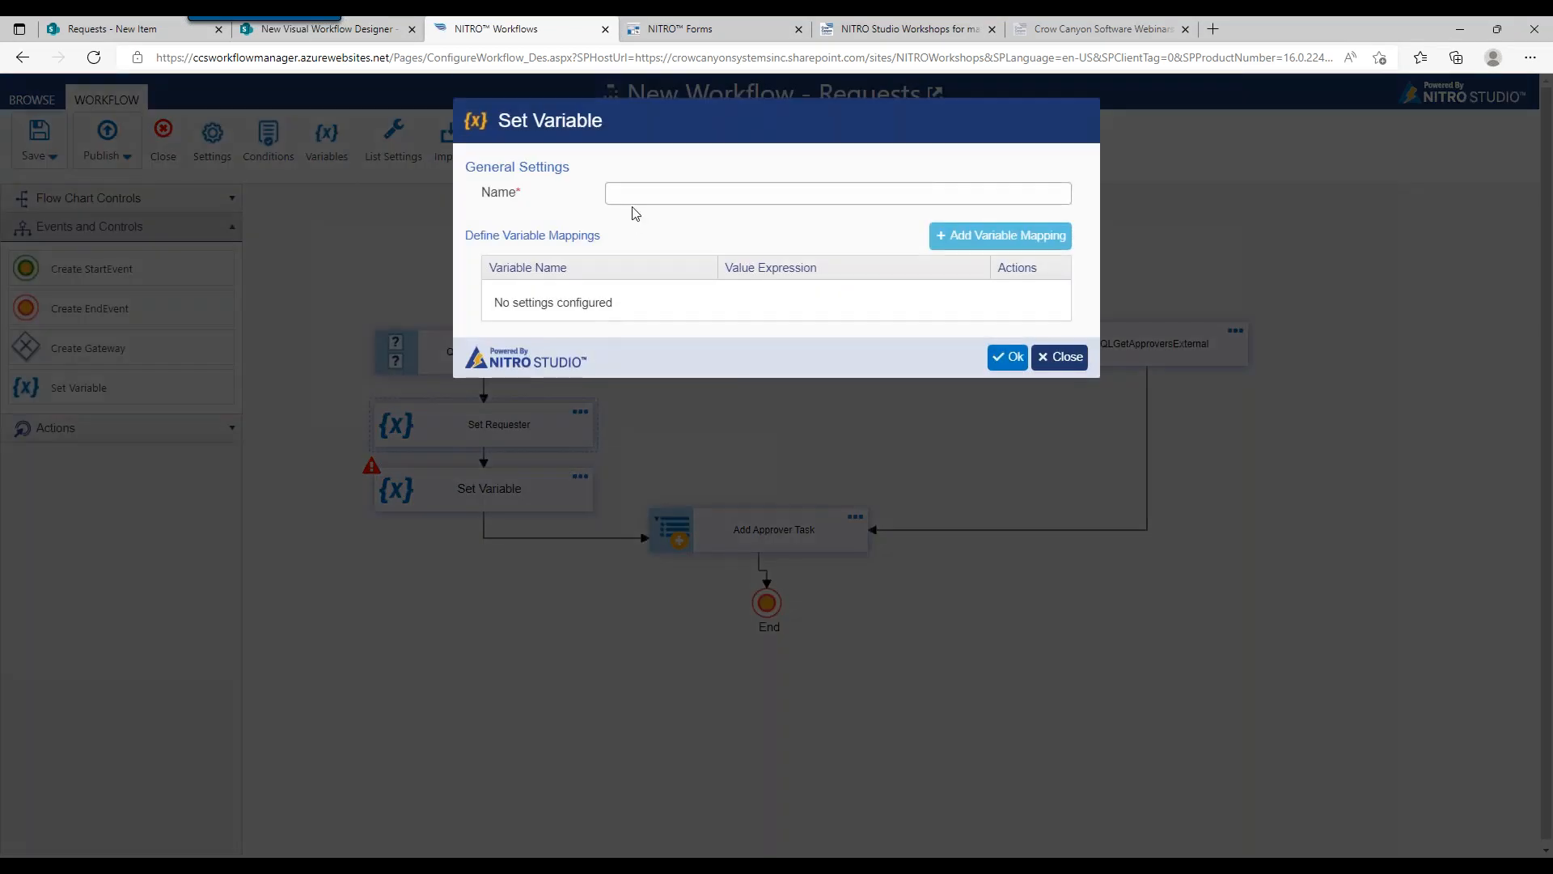
click(637, 192)
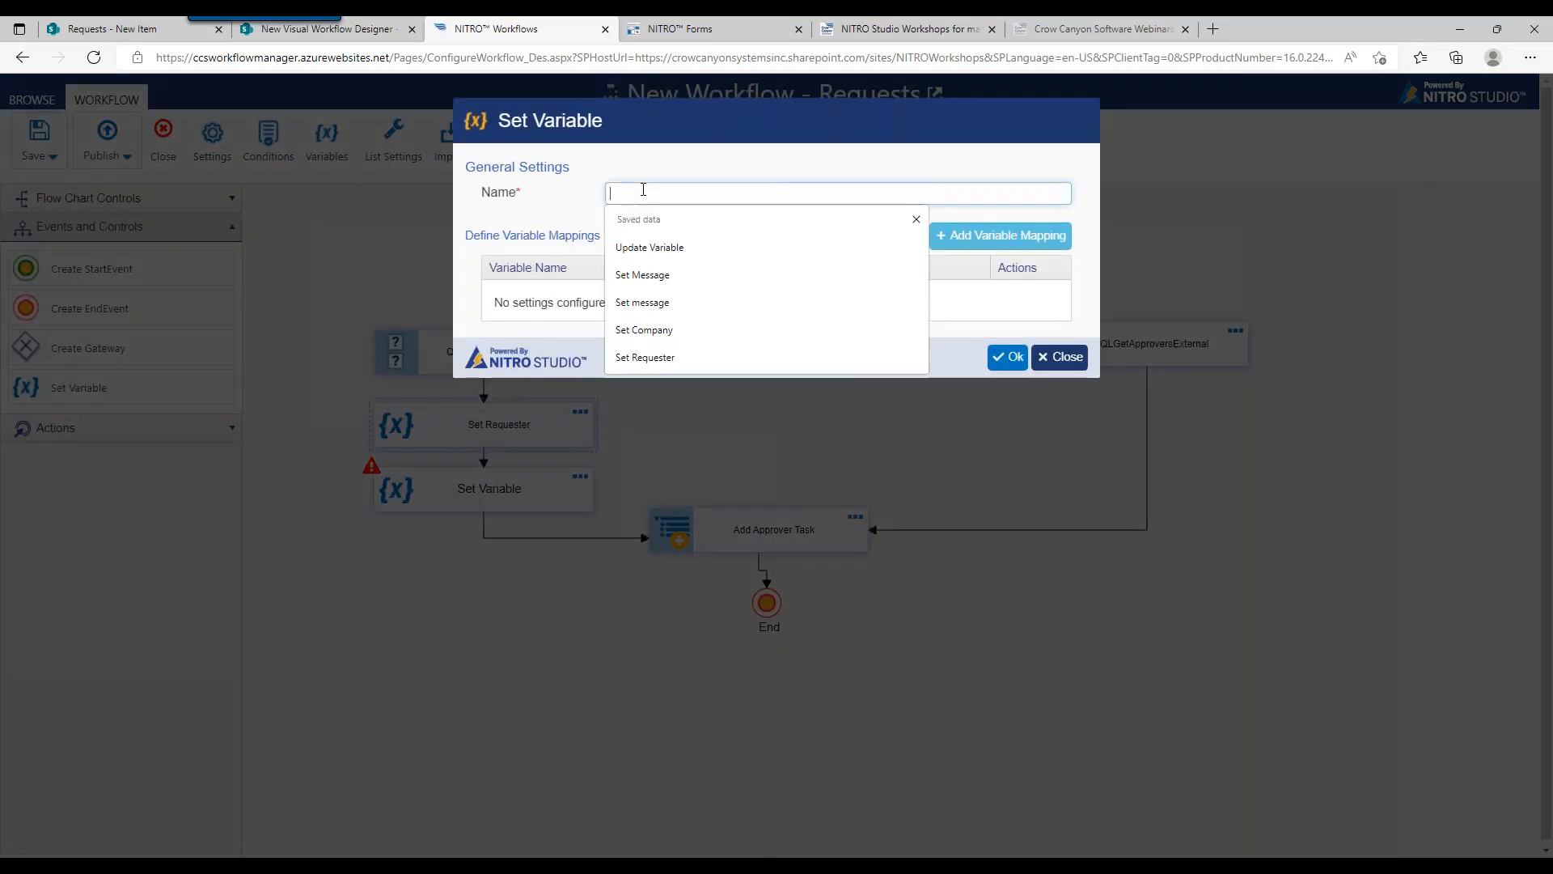
text(Set Message)
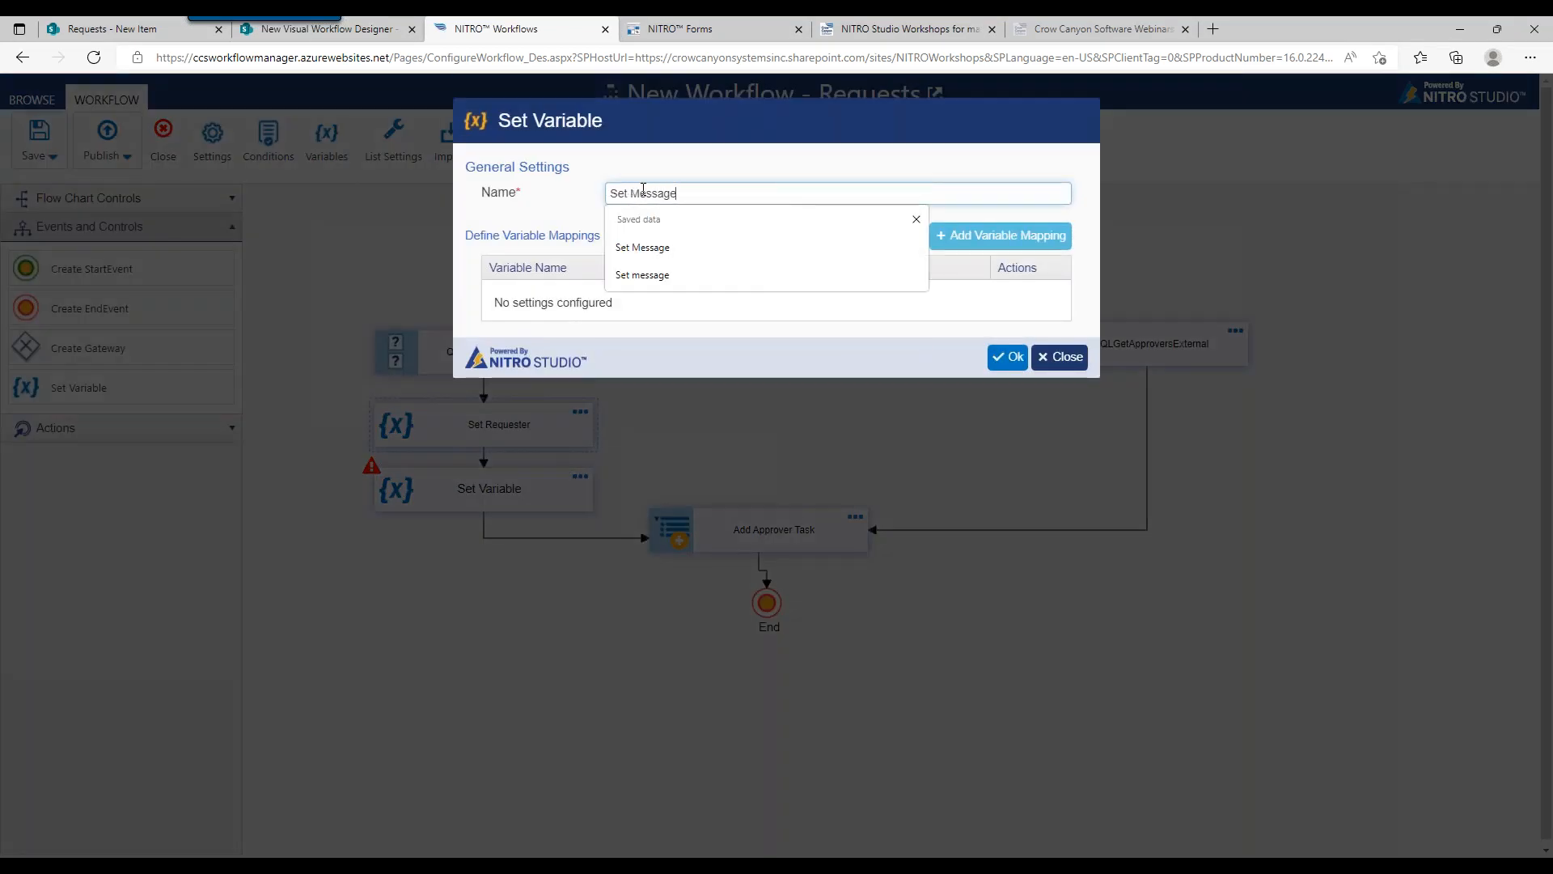
click(693, 247)
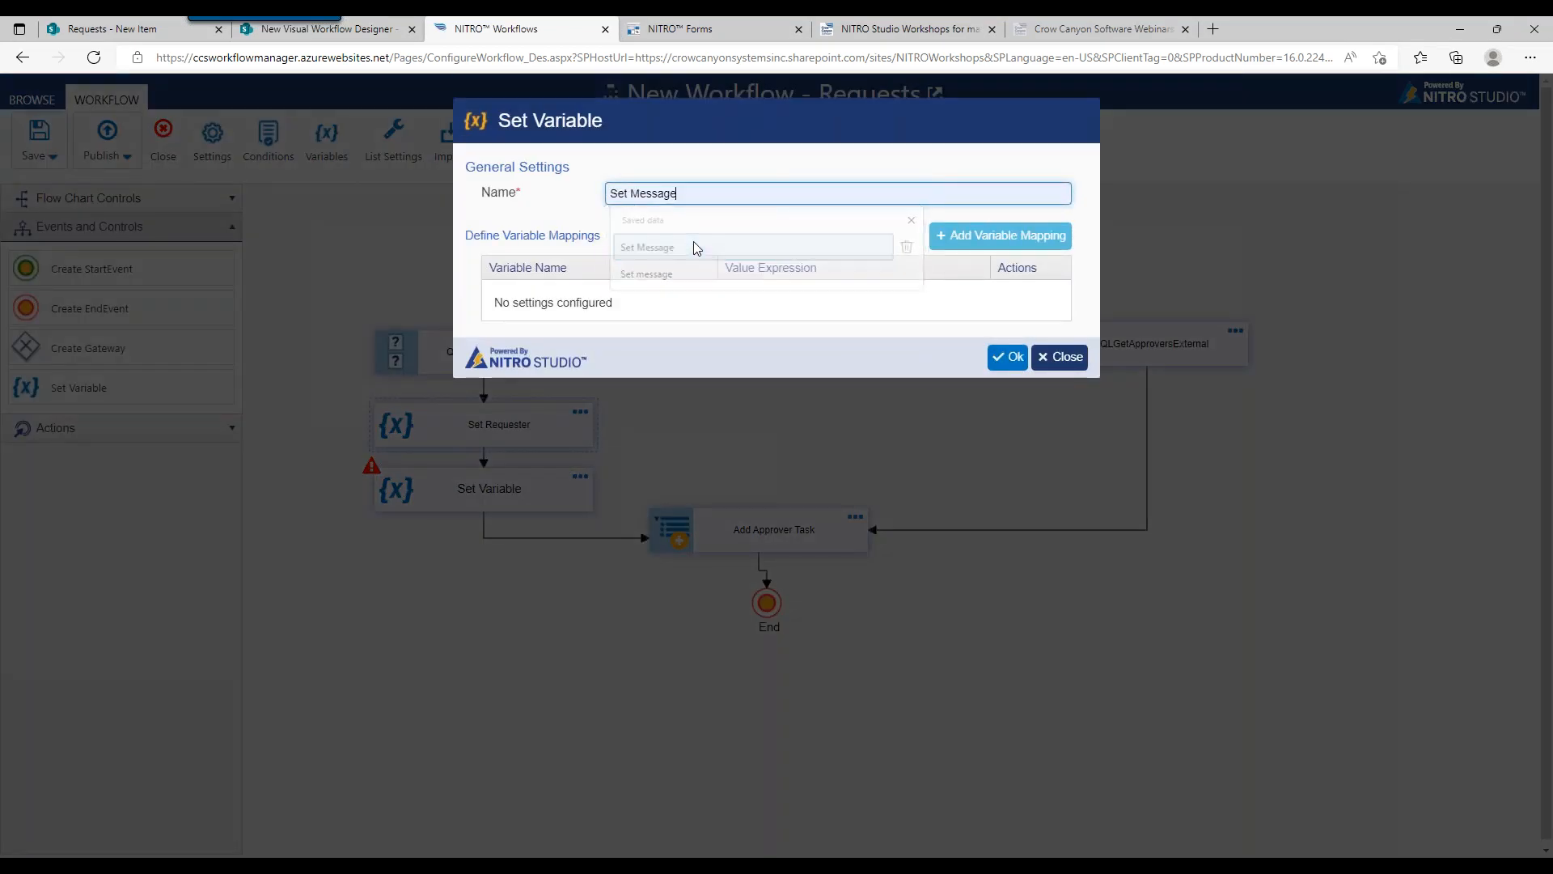
Map the Message variable to $strcat(This is an Internal request meant for, ,Requester##value) and save the Set Message control
click(968, 247)
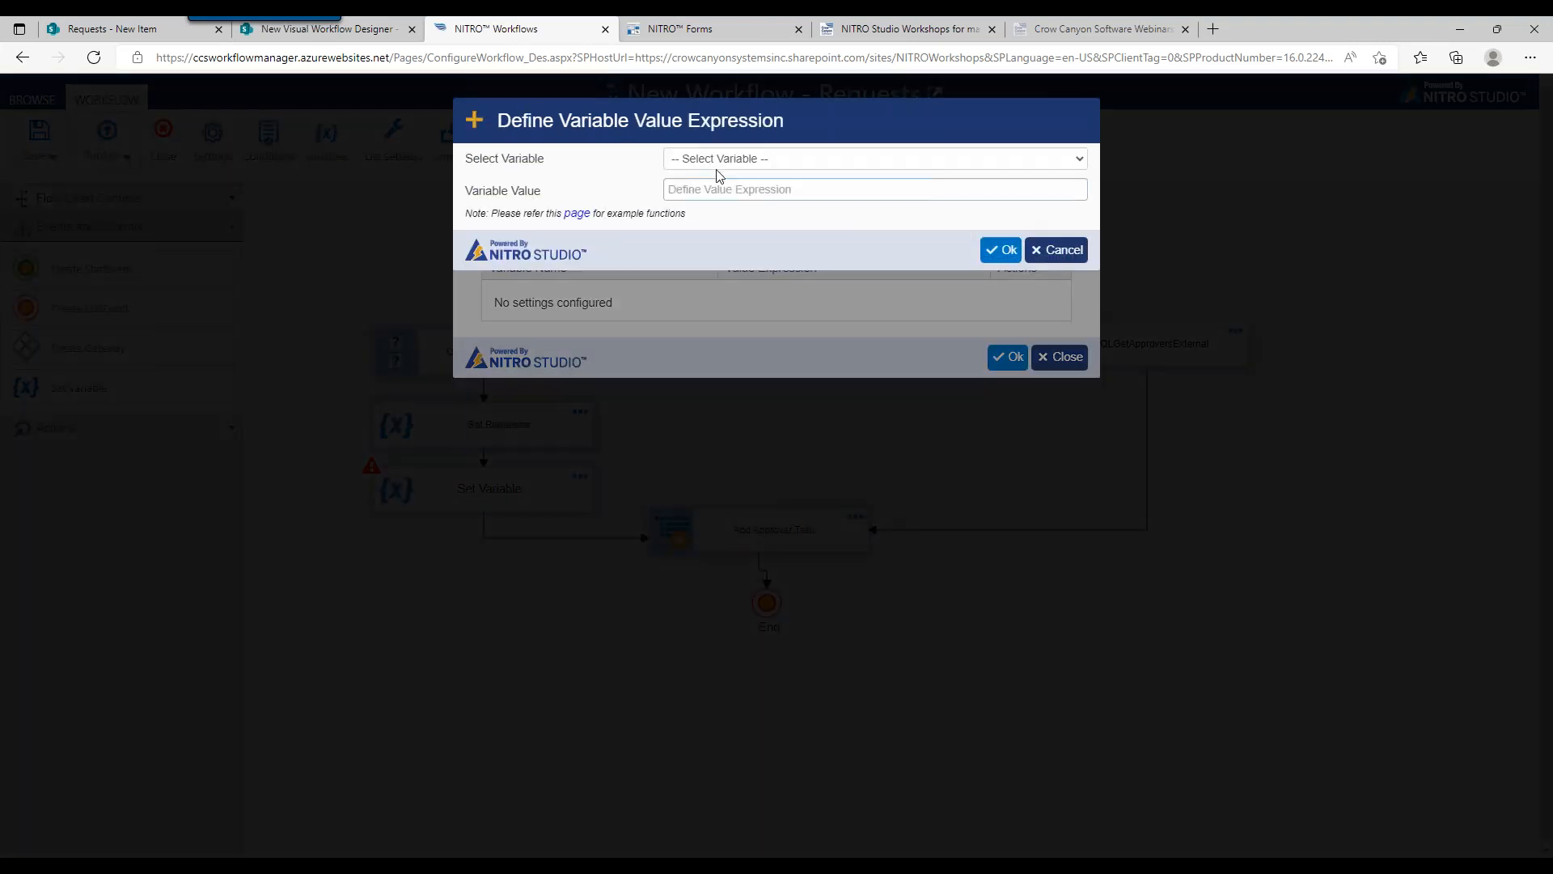
click(718, 160)
click(707, 210)
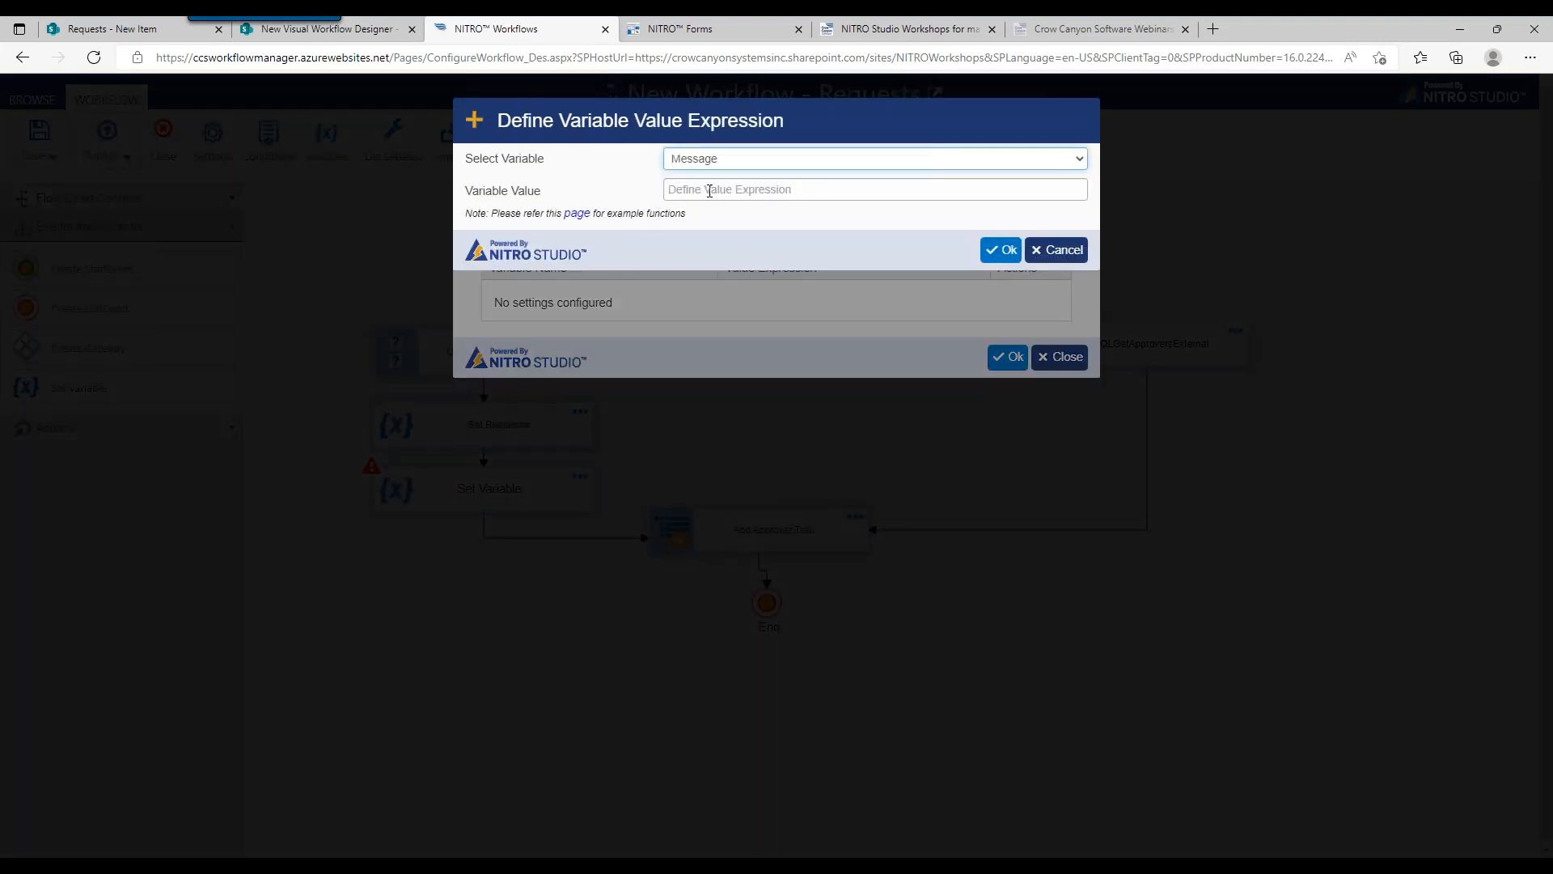
click(710, 190)
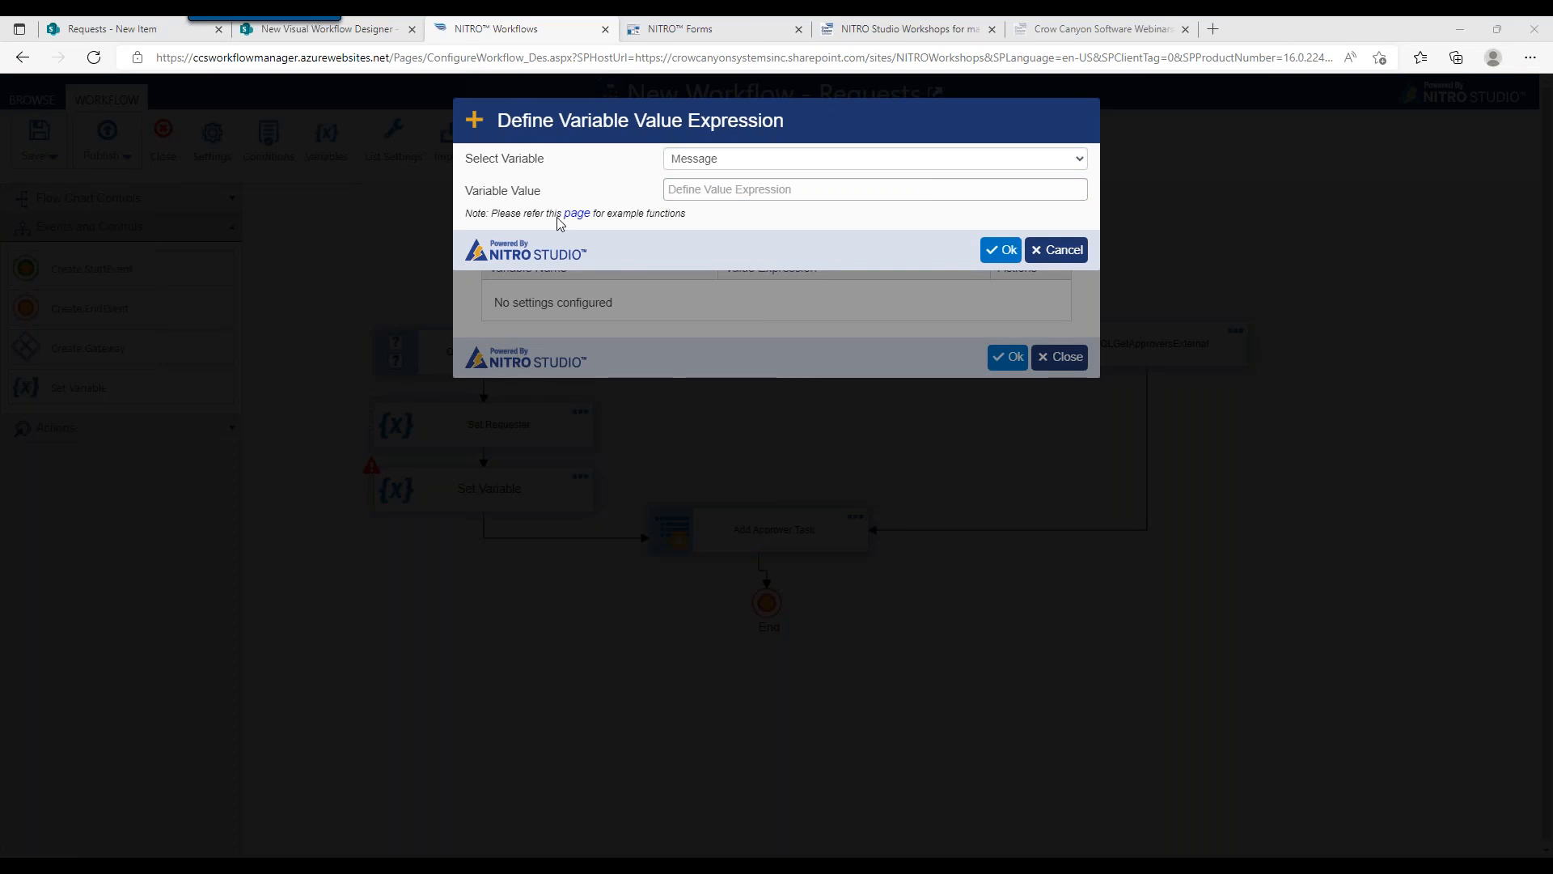
click(716, 189)
text($strcat(This is an Internal request meant for ,,Requester##value))
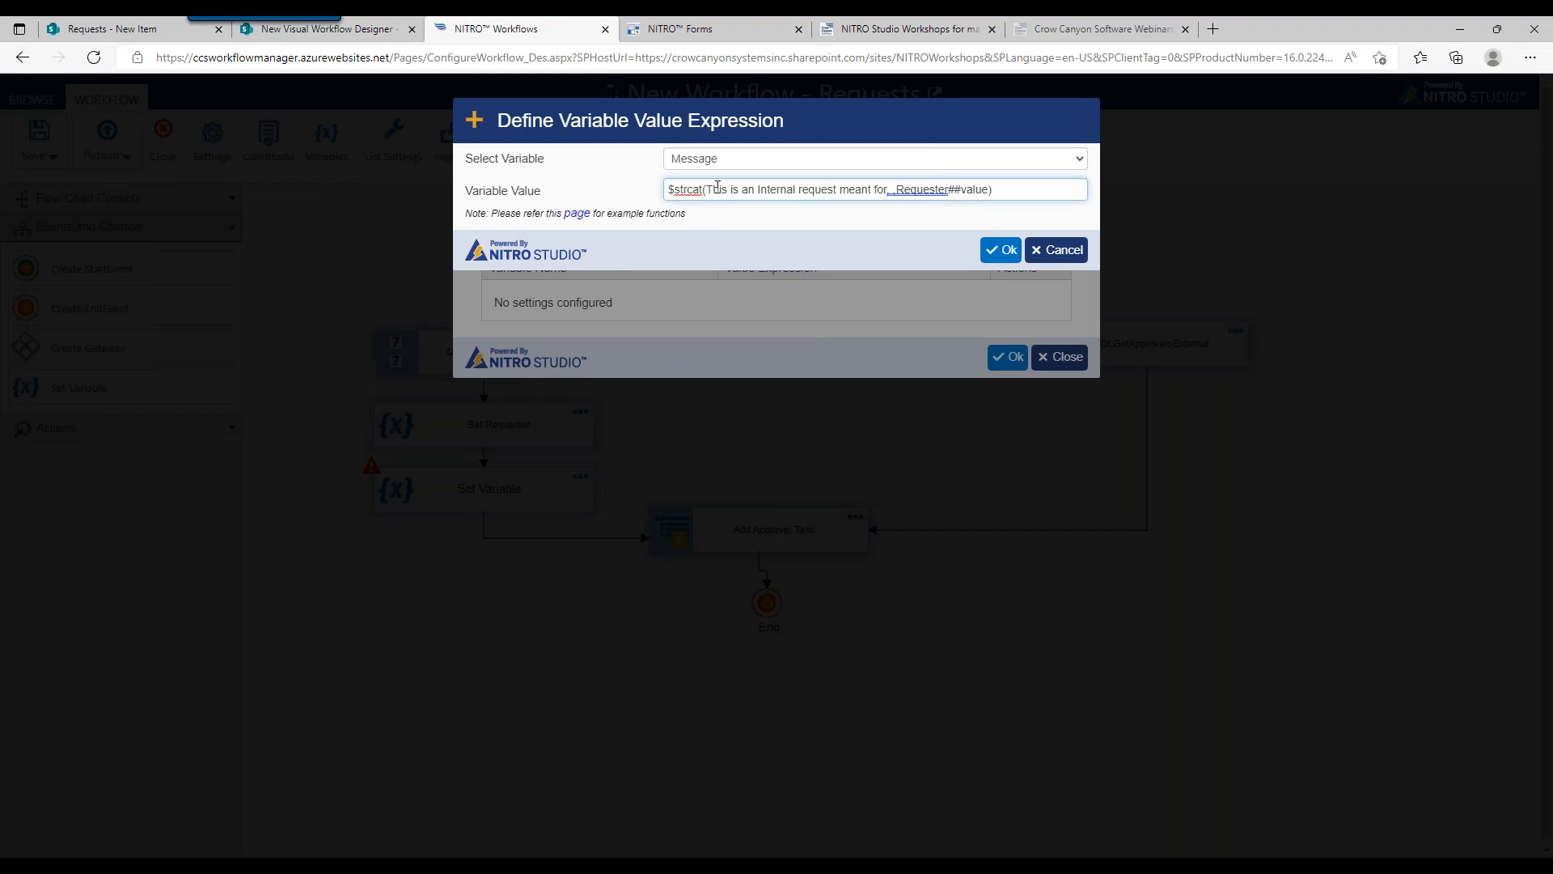
drag(711, 191, 890, 188)
click(896, 185)
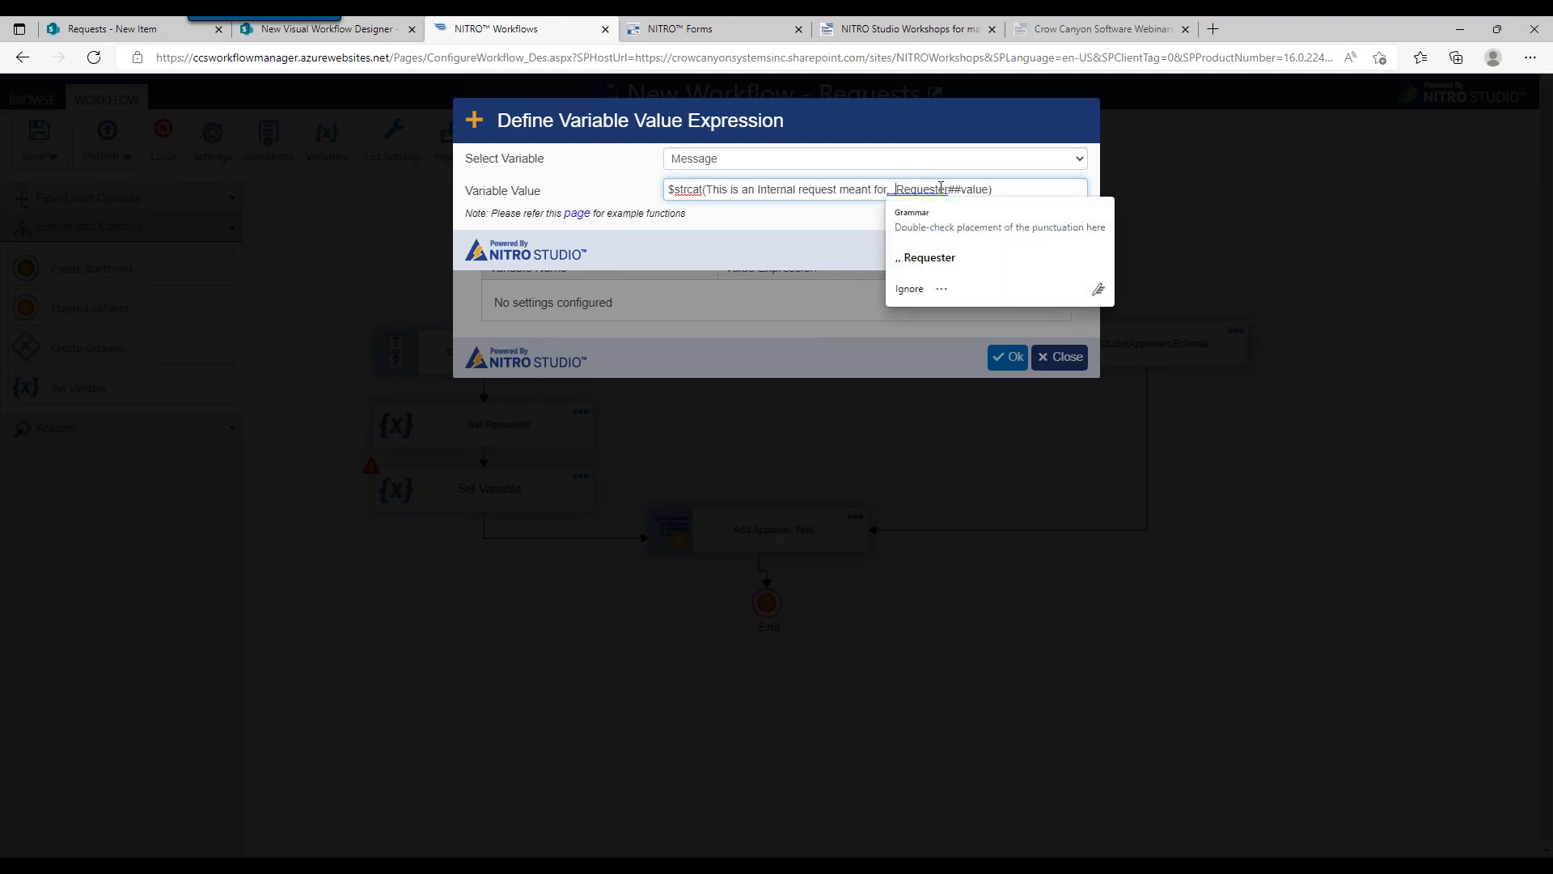
click(897, 198)
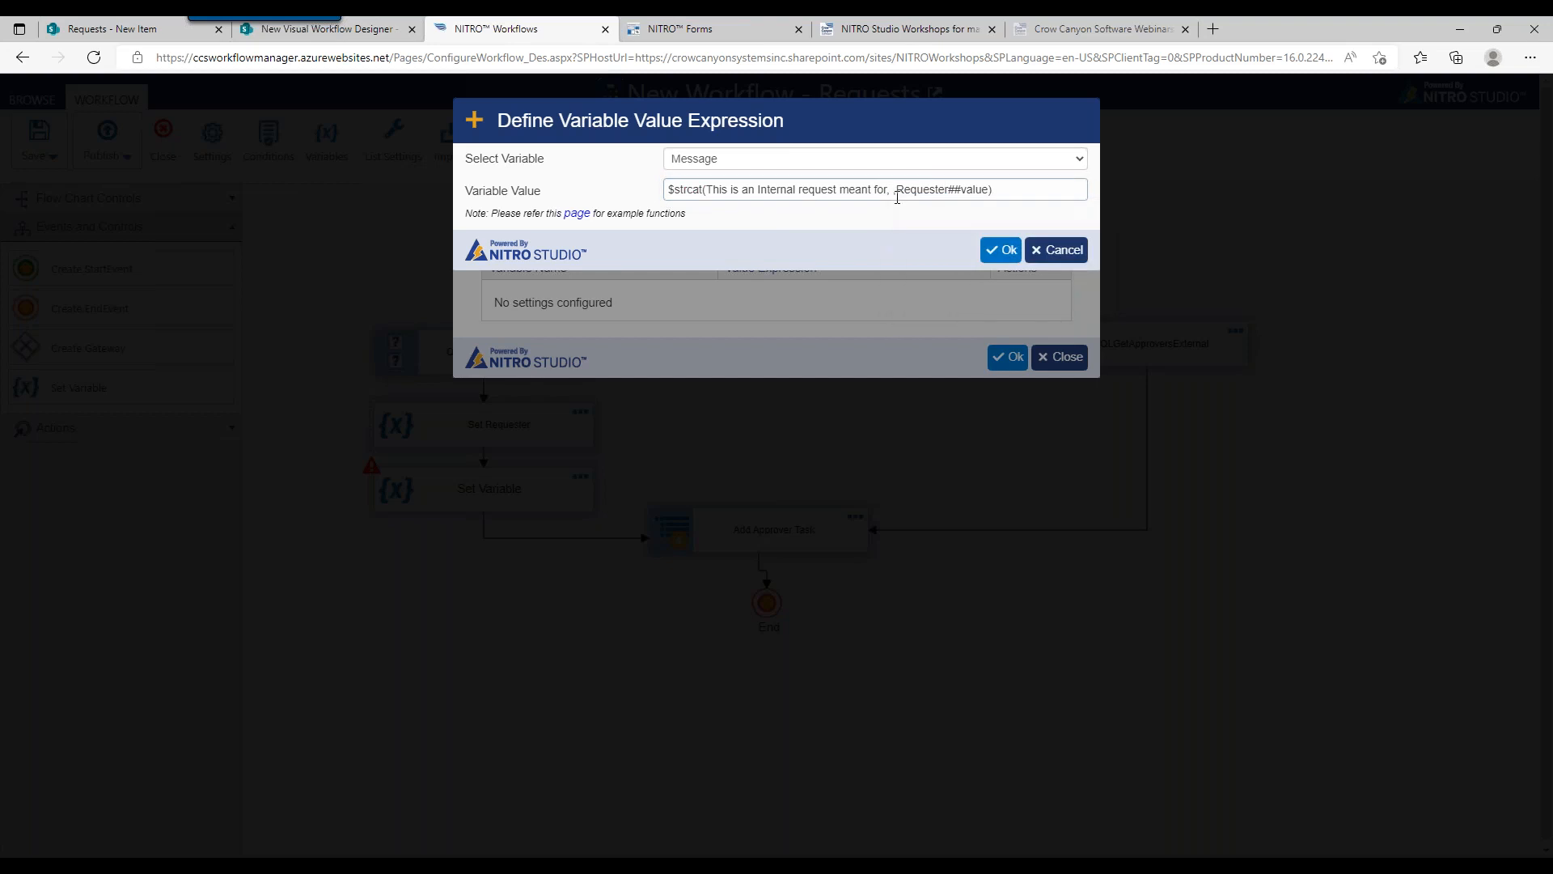
click(894, 192)
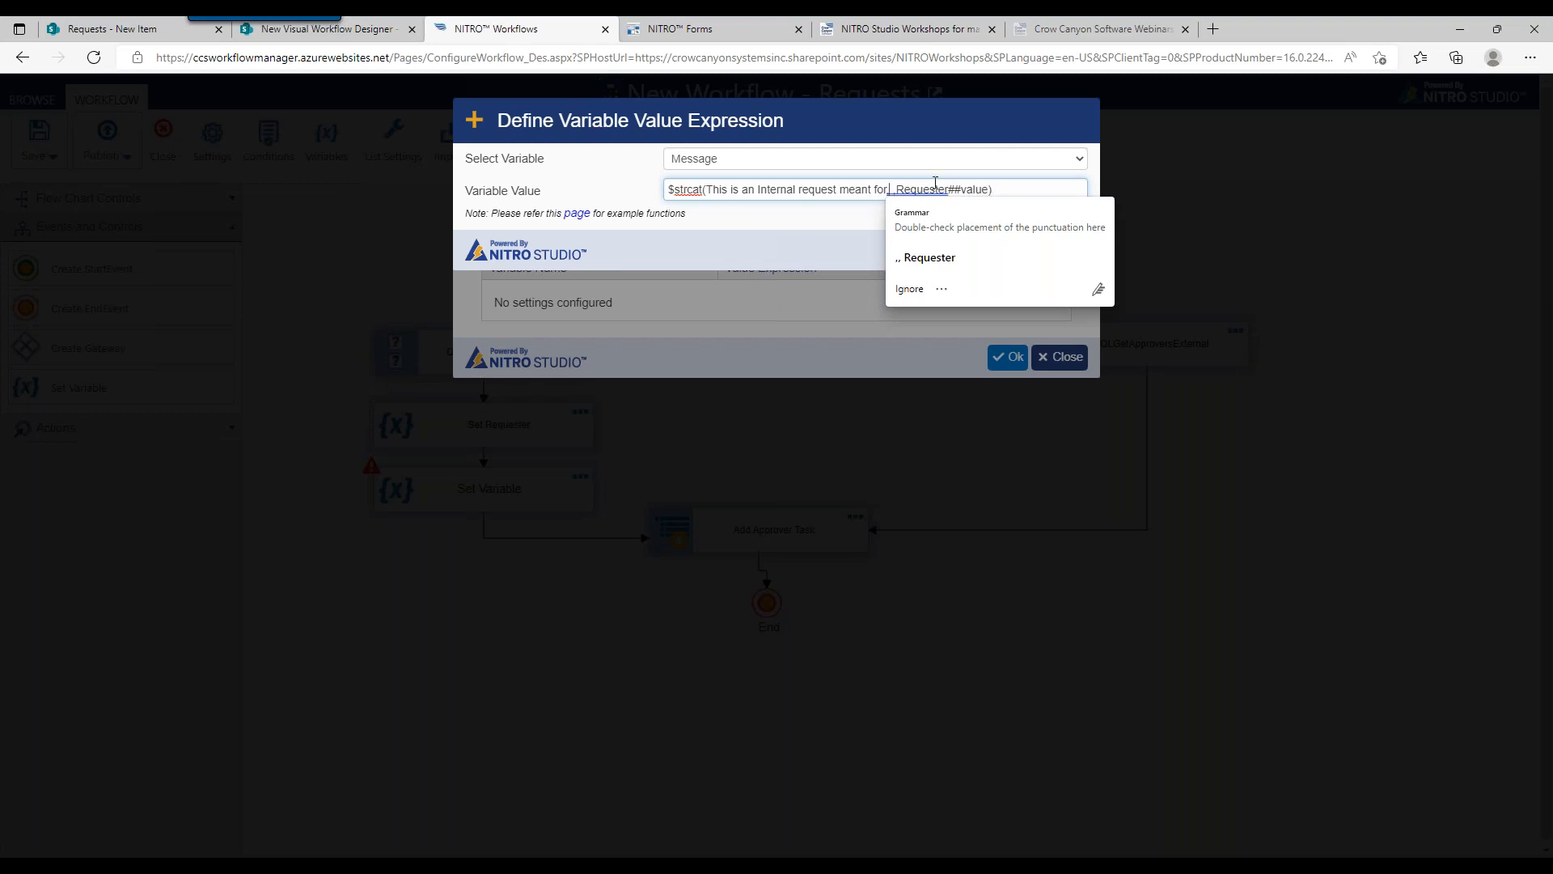
click(1003, 364)
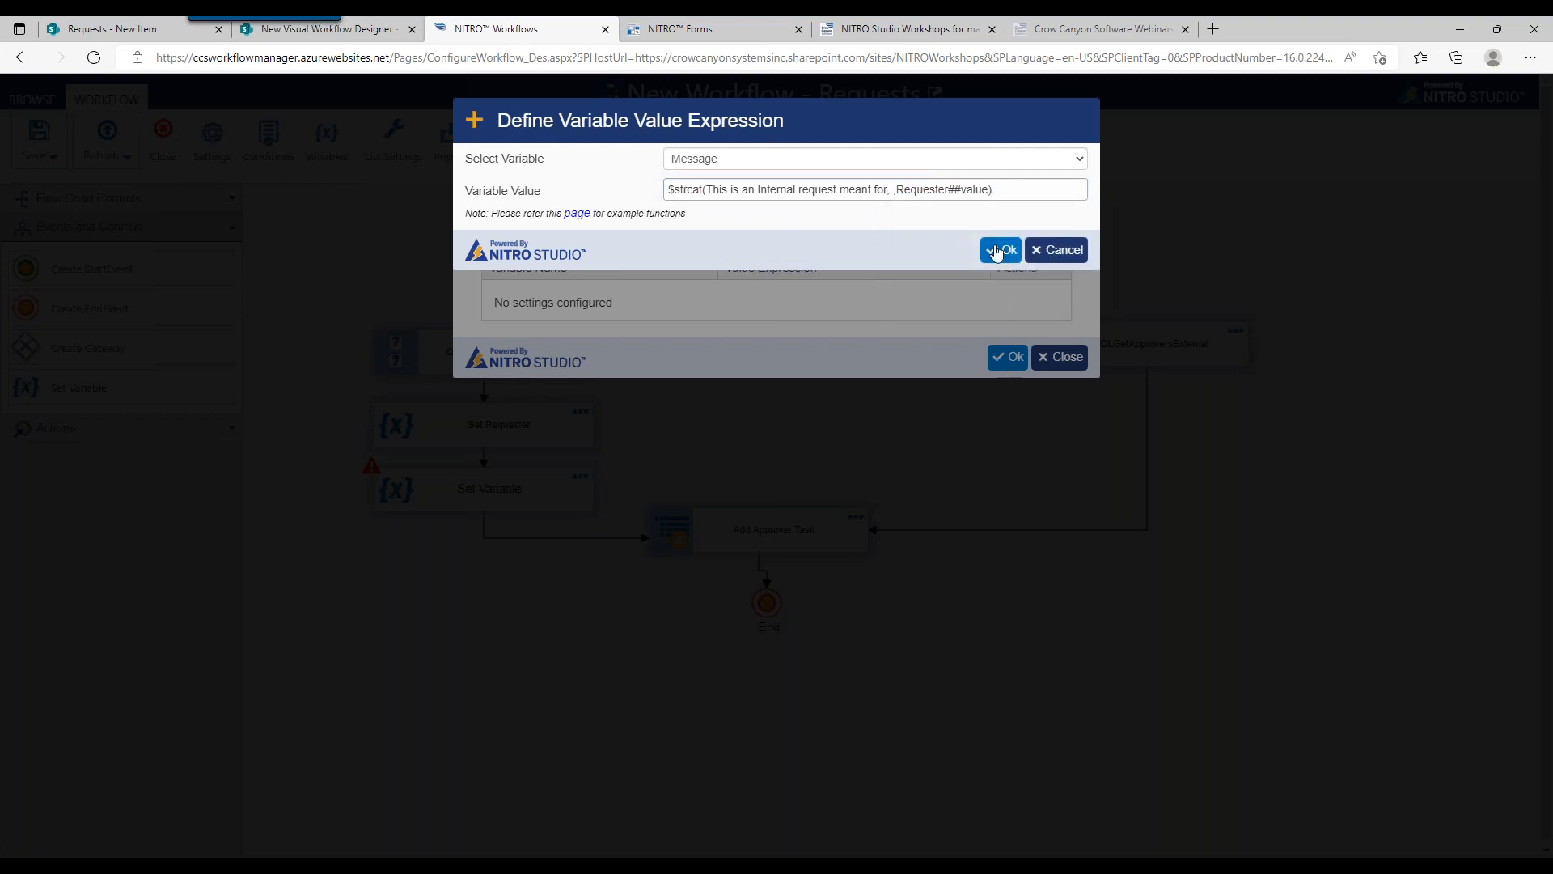
click(998, 251)
click(1006, 350)
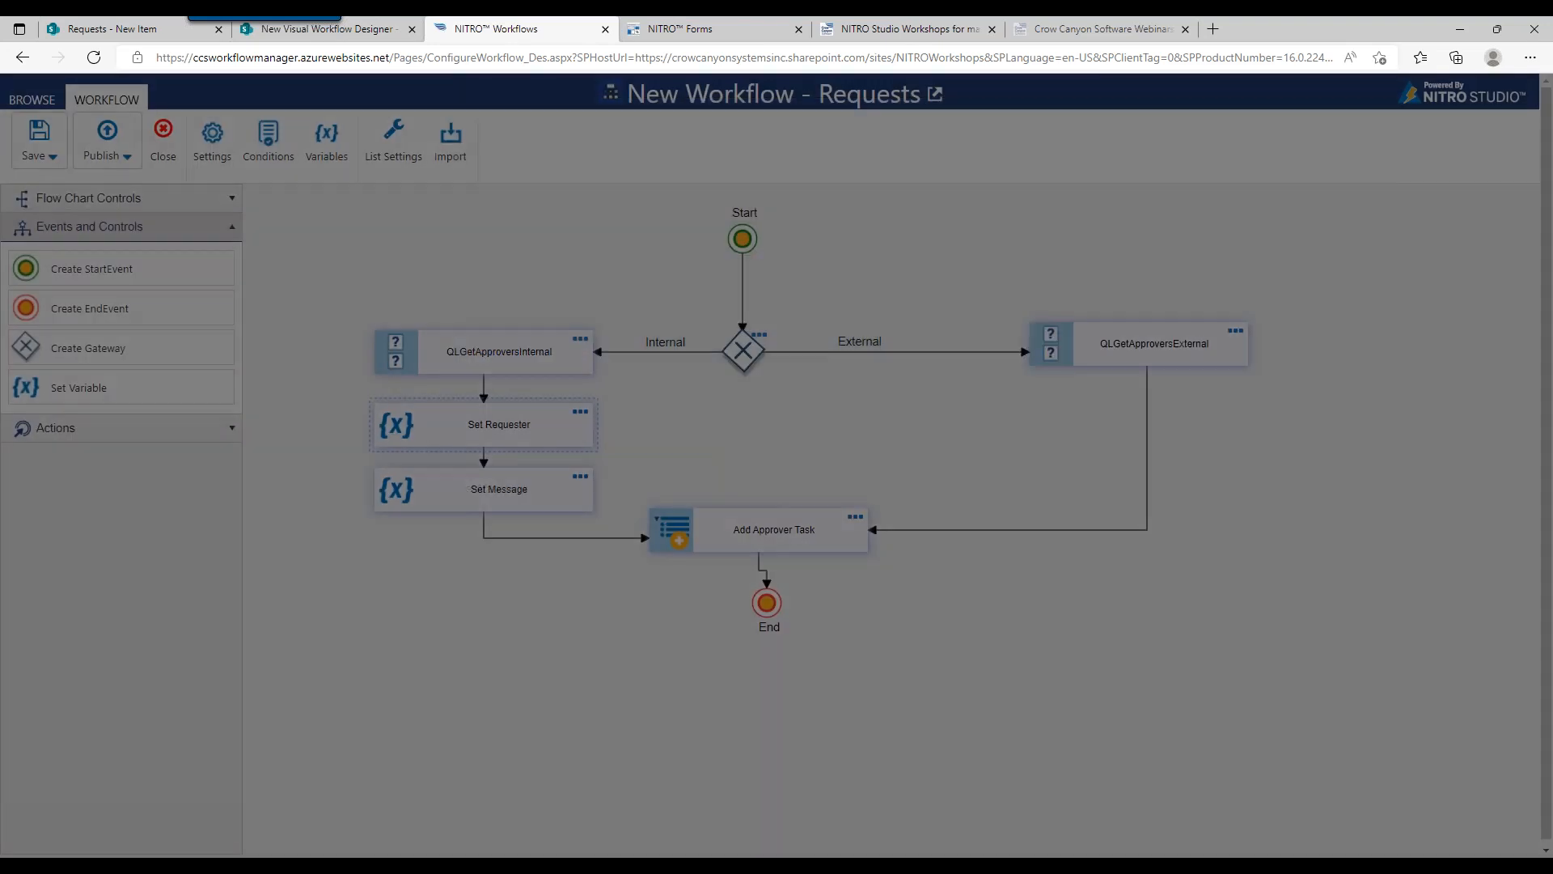
Shift the End event and the Add Approver Task action lower, and set that action's Task Name column value to Message##value
drag(766, 602, 766, 667)
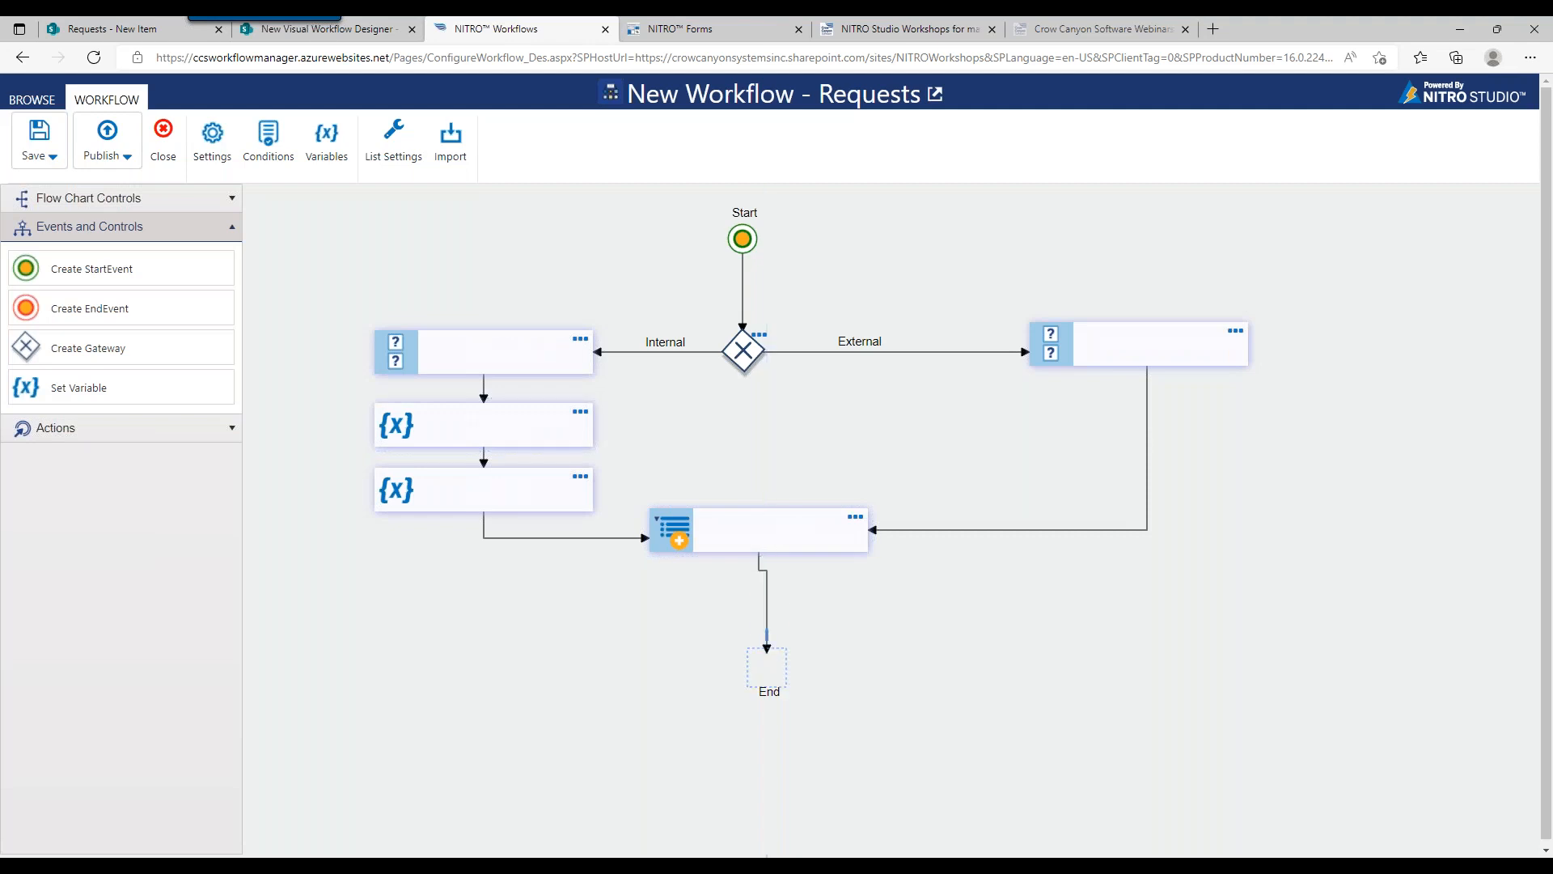
drag(770, 543, 770, 592)
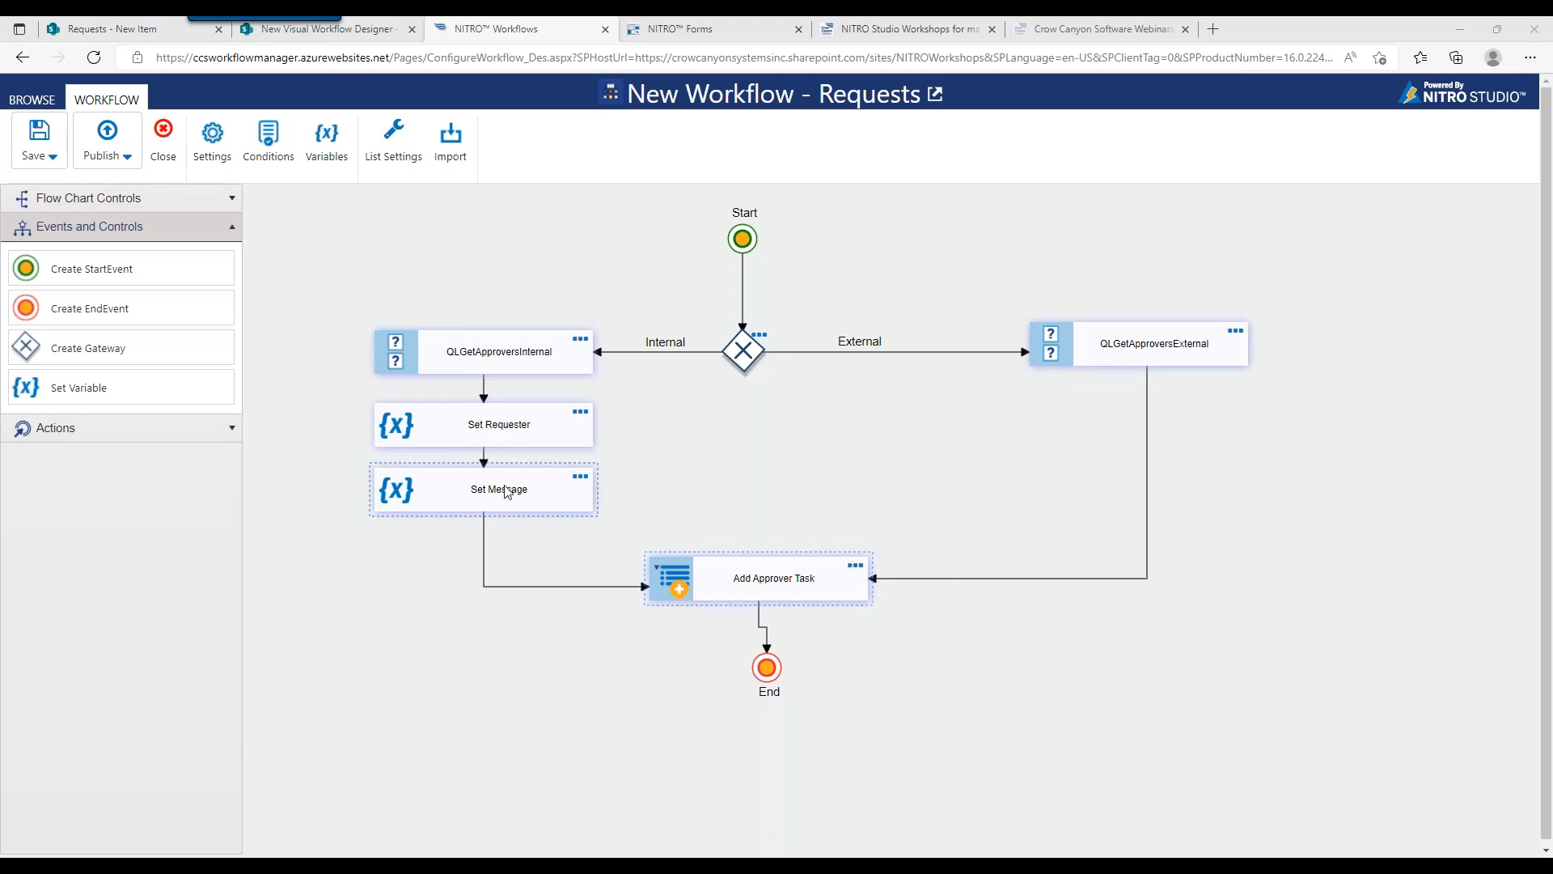
click(850, 567)
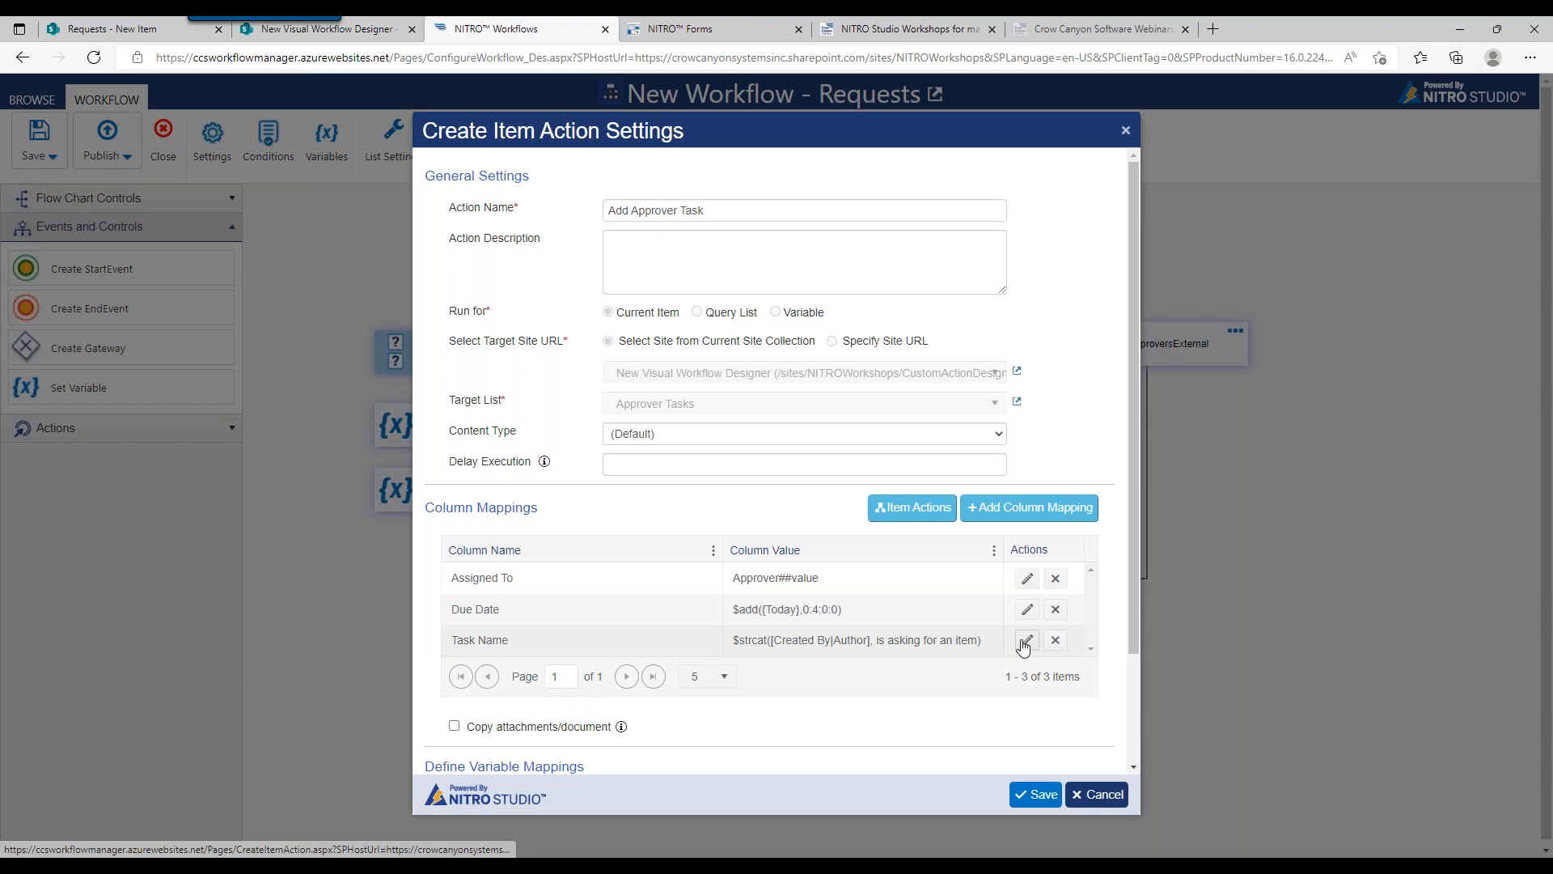
click(1028, 640)
triple_click(786, 346)
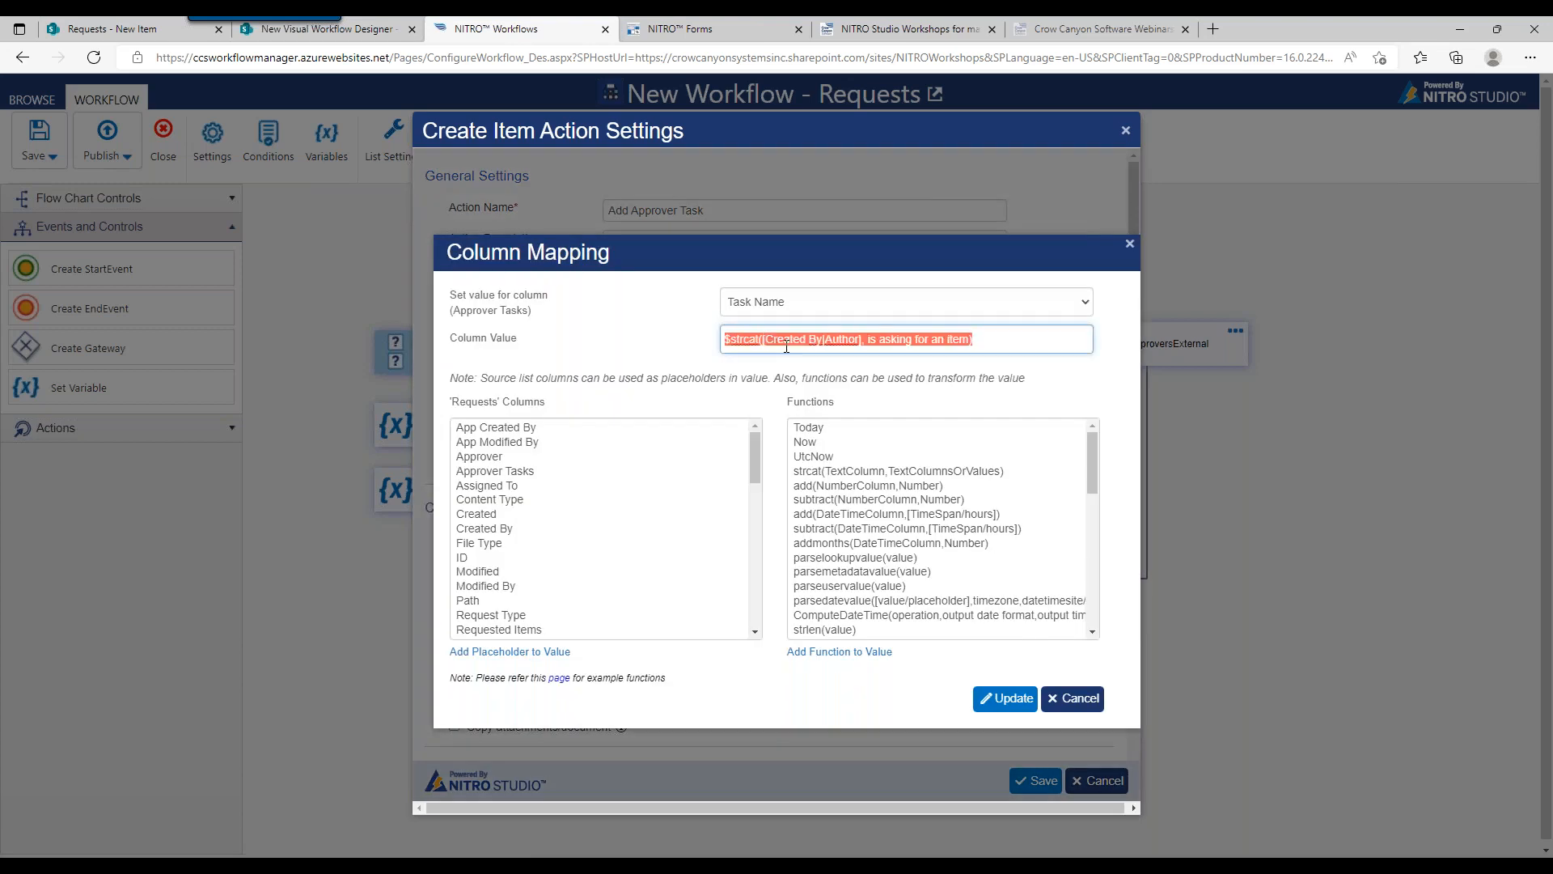
text(Messag)
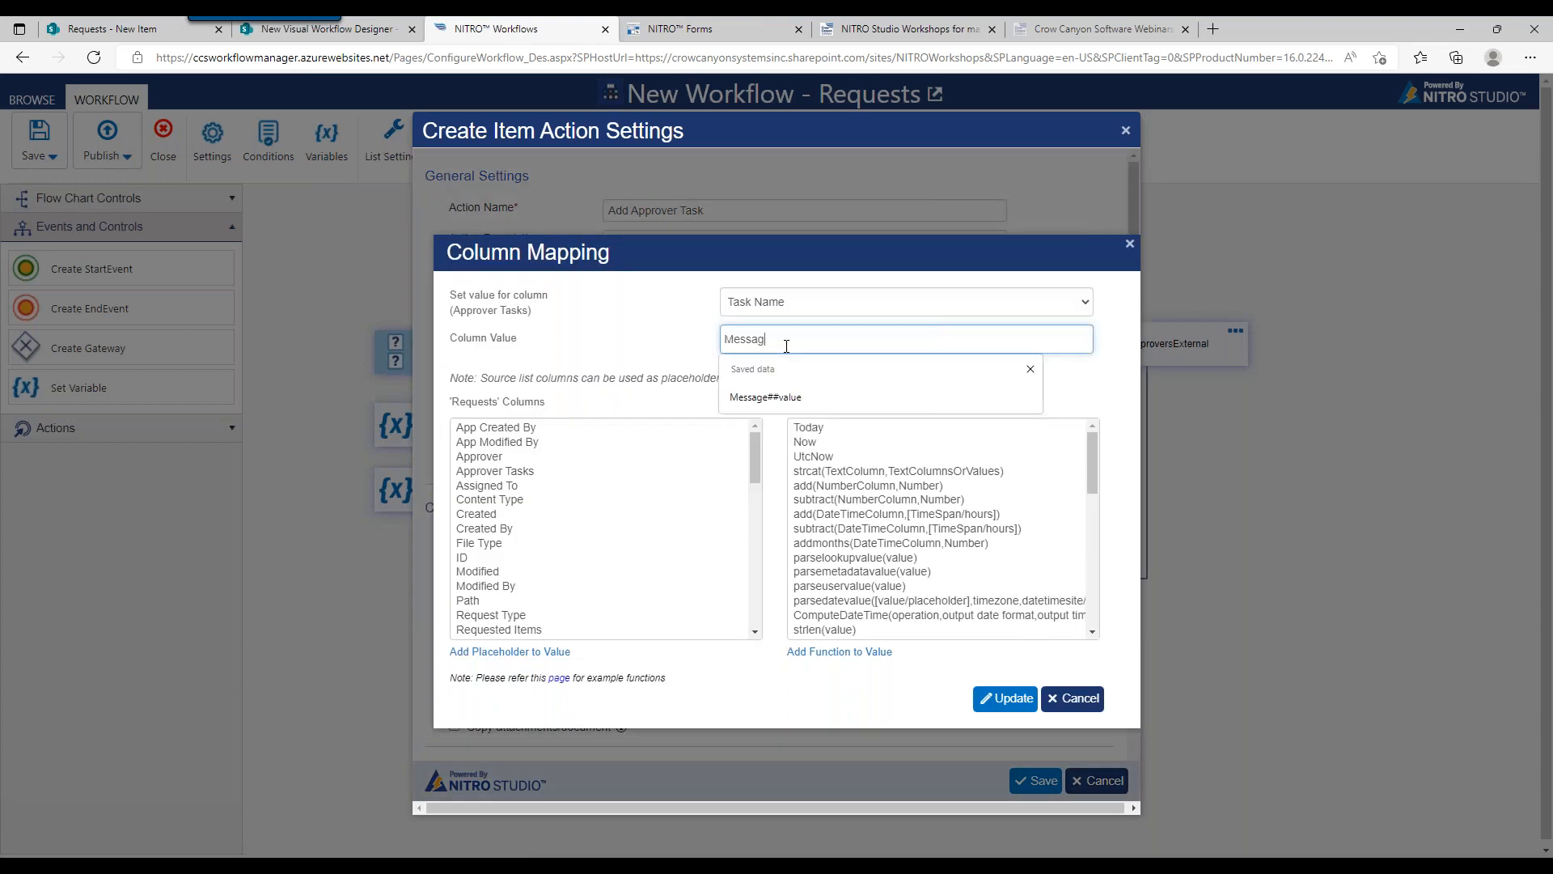
click(789, 397)
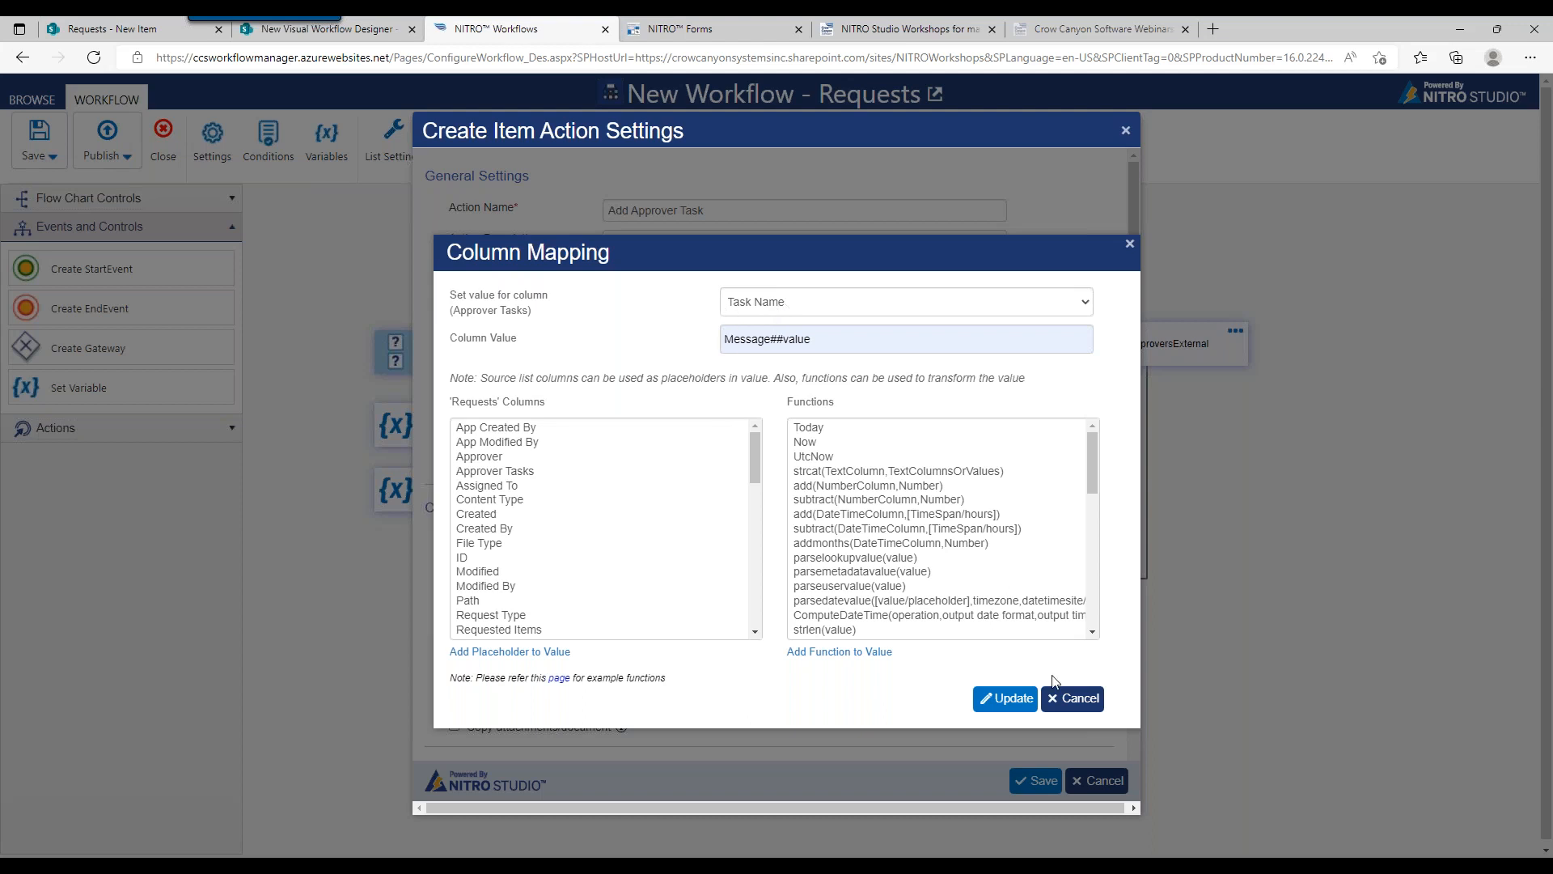
click(1007, 698)
click(1040, 796)
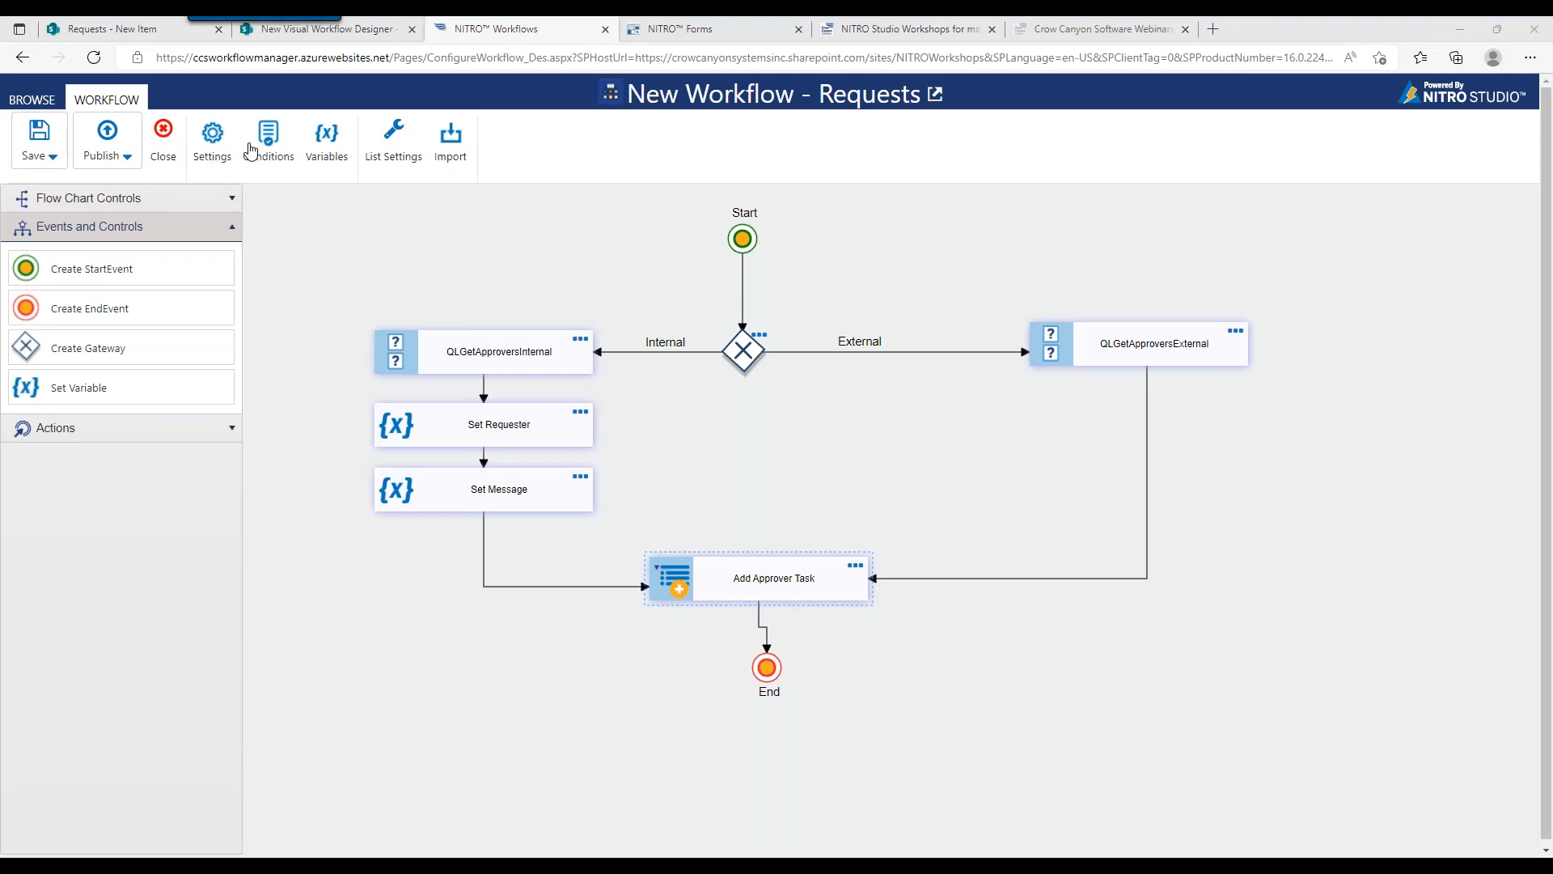
Insert a Set Variable control below QLGetApproversExternal on the External branch and name it Set Company
drag(1170, 394, 1177, 426)
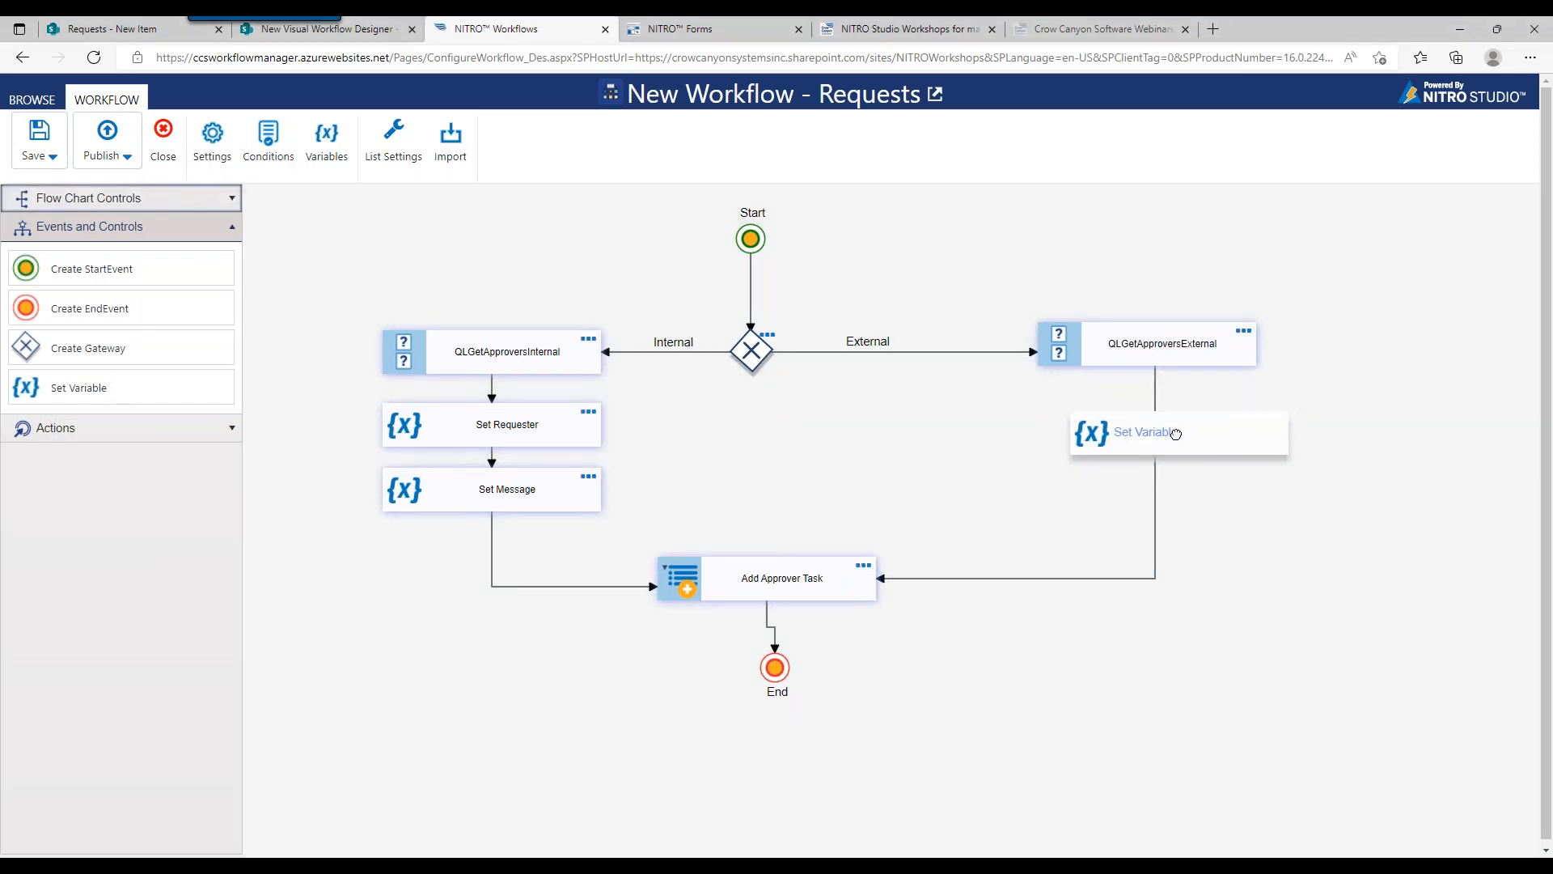
click(1251, 414)
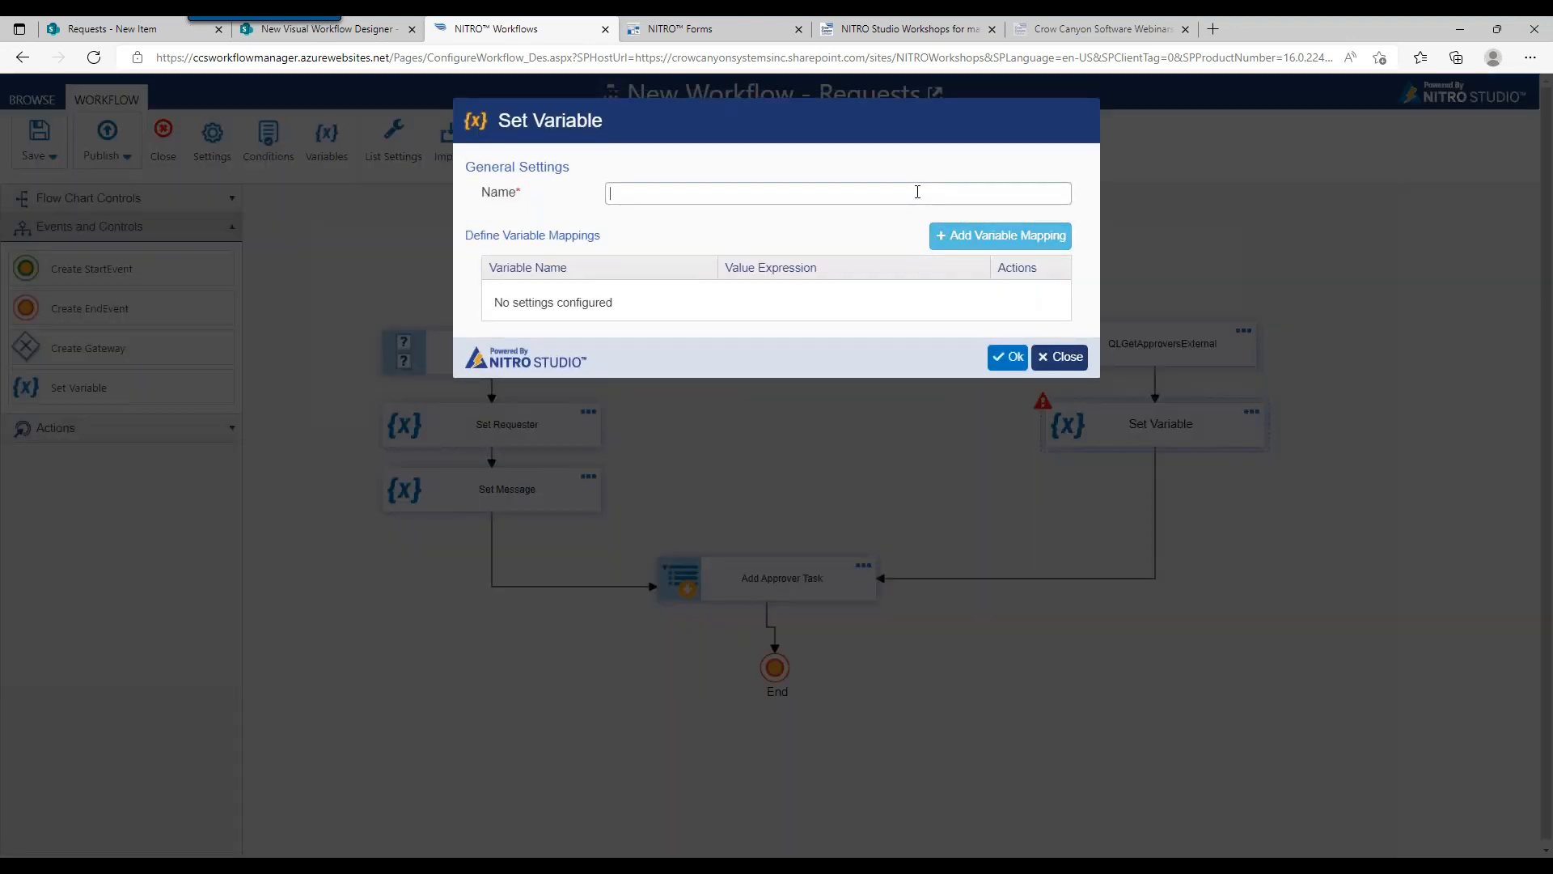
click(916, 192)
text(Set Company)
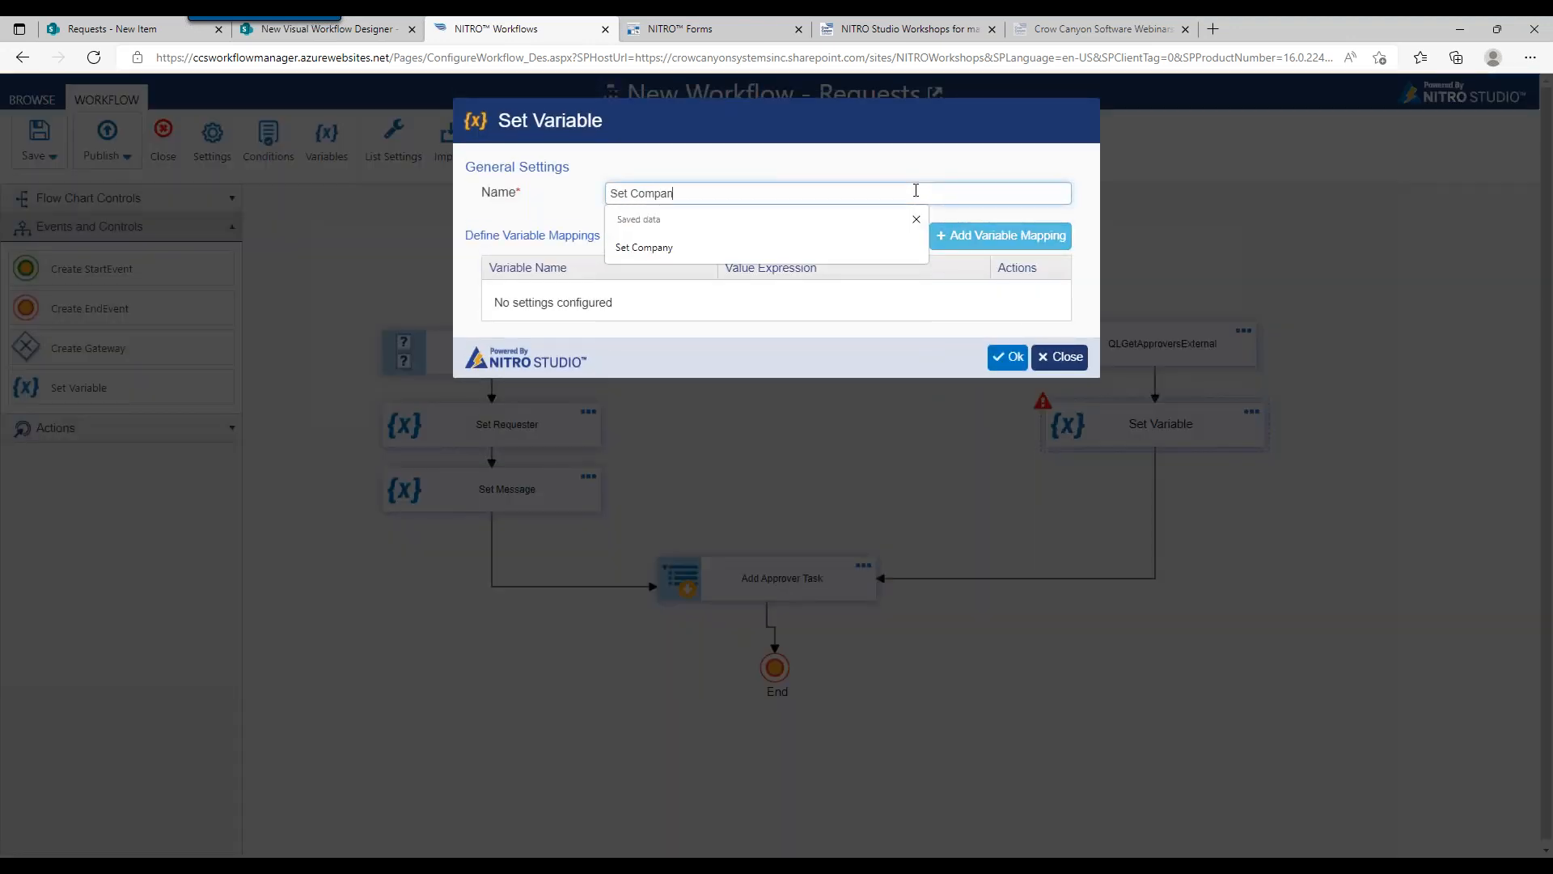
Map the Company variable to [Requester Company::Title|RequesterCompany::Title] and save the Set Company control
click(953, 235)
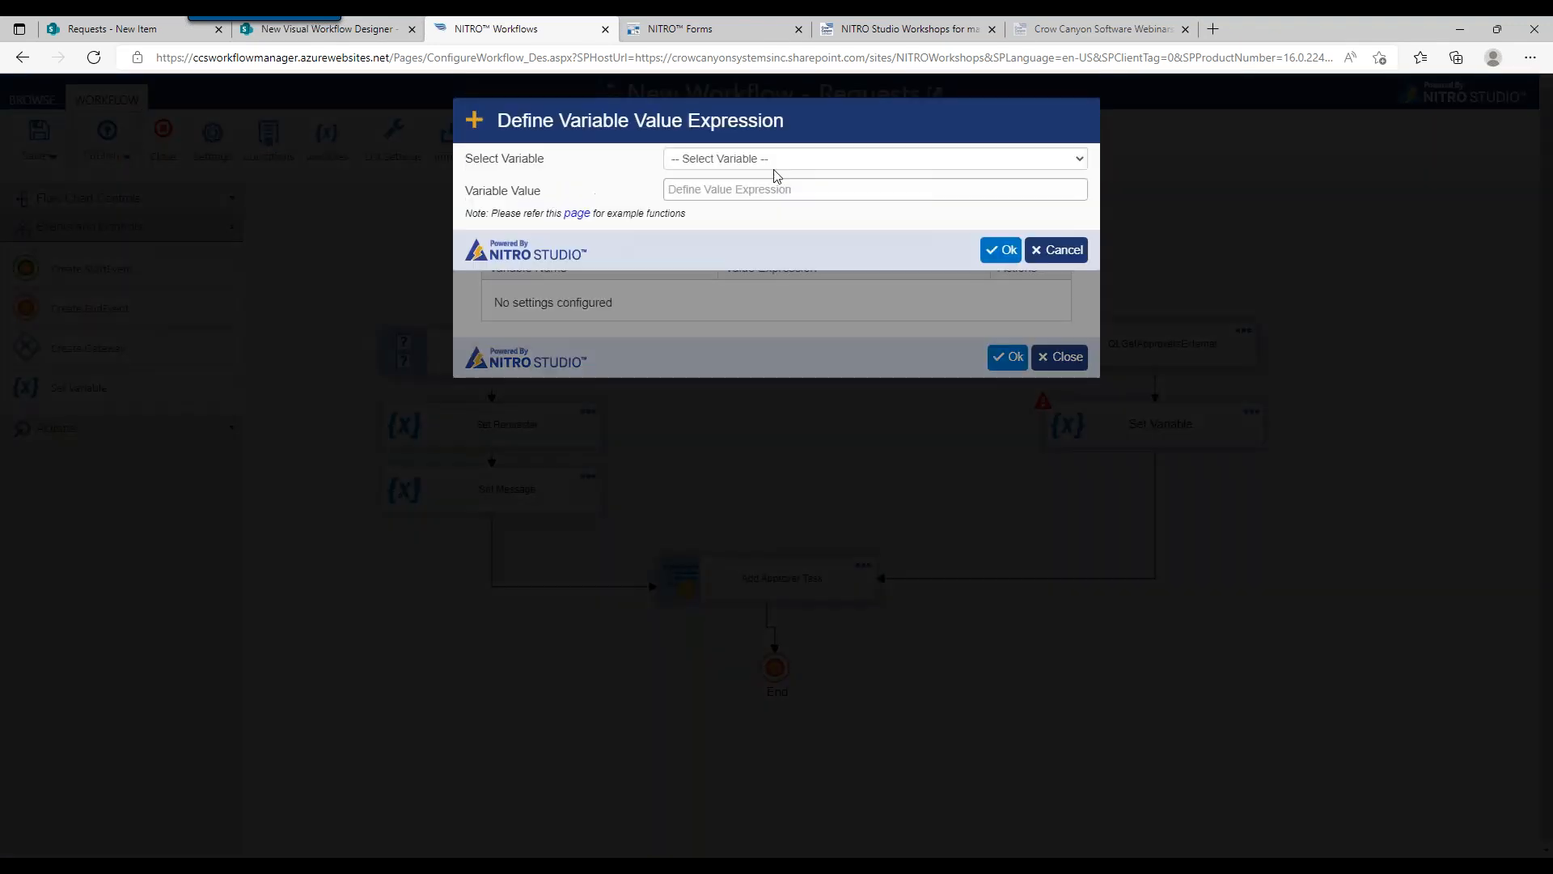
click(769, 158)
click(716, 237)
click(730, 185)
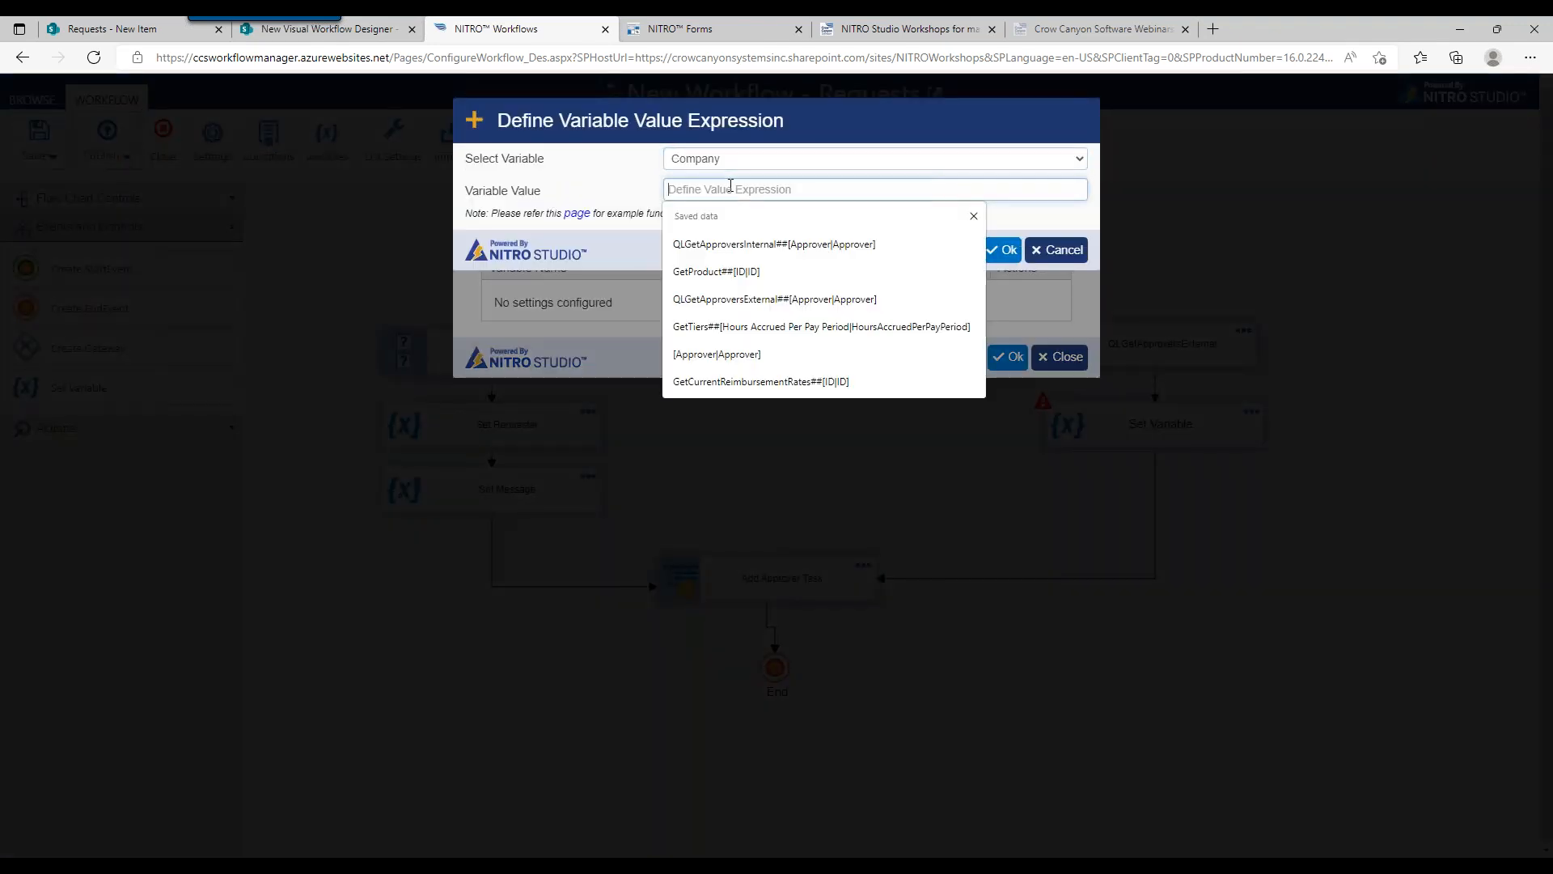
click(607, 187)
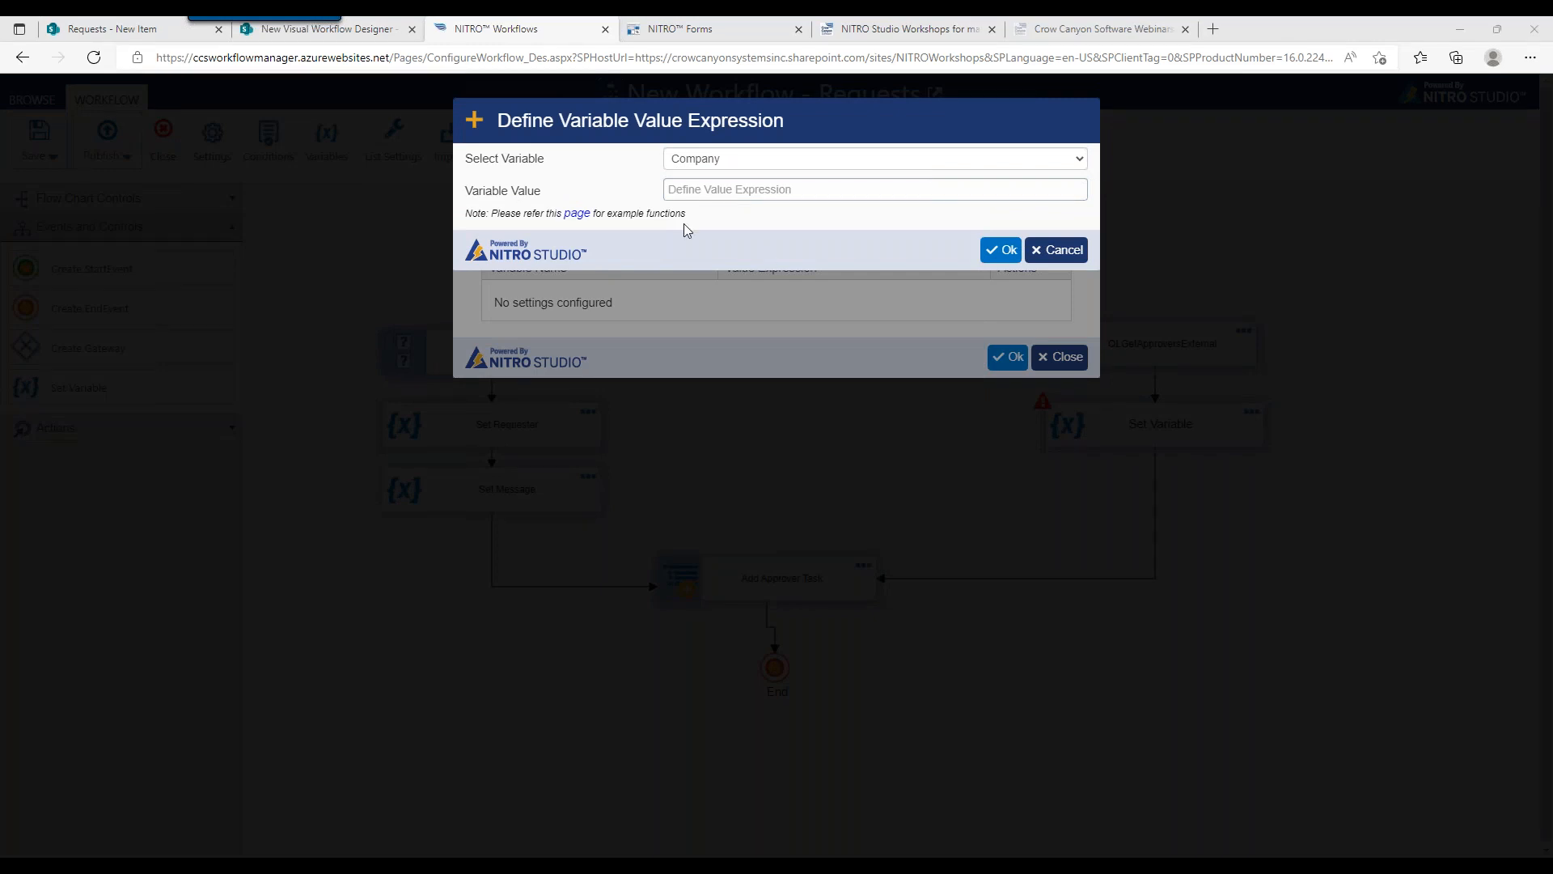
click(688, 189)
text([Requester Company::Title|RequesterCompany::Title])
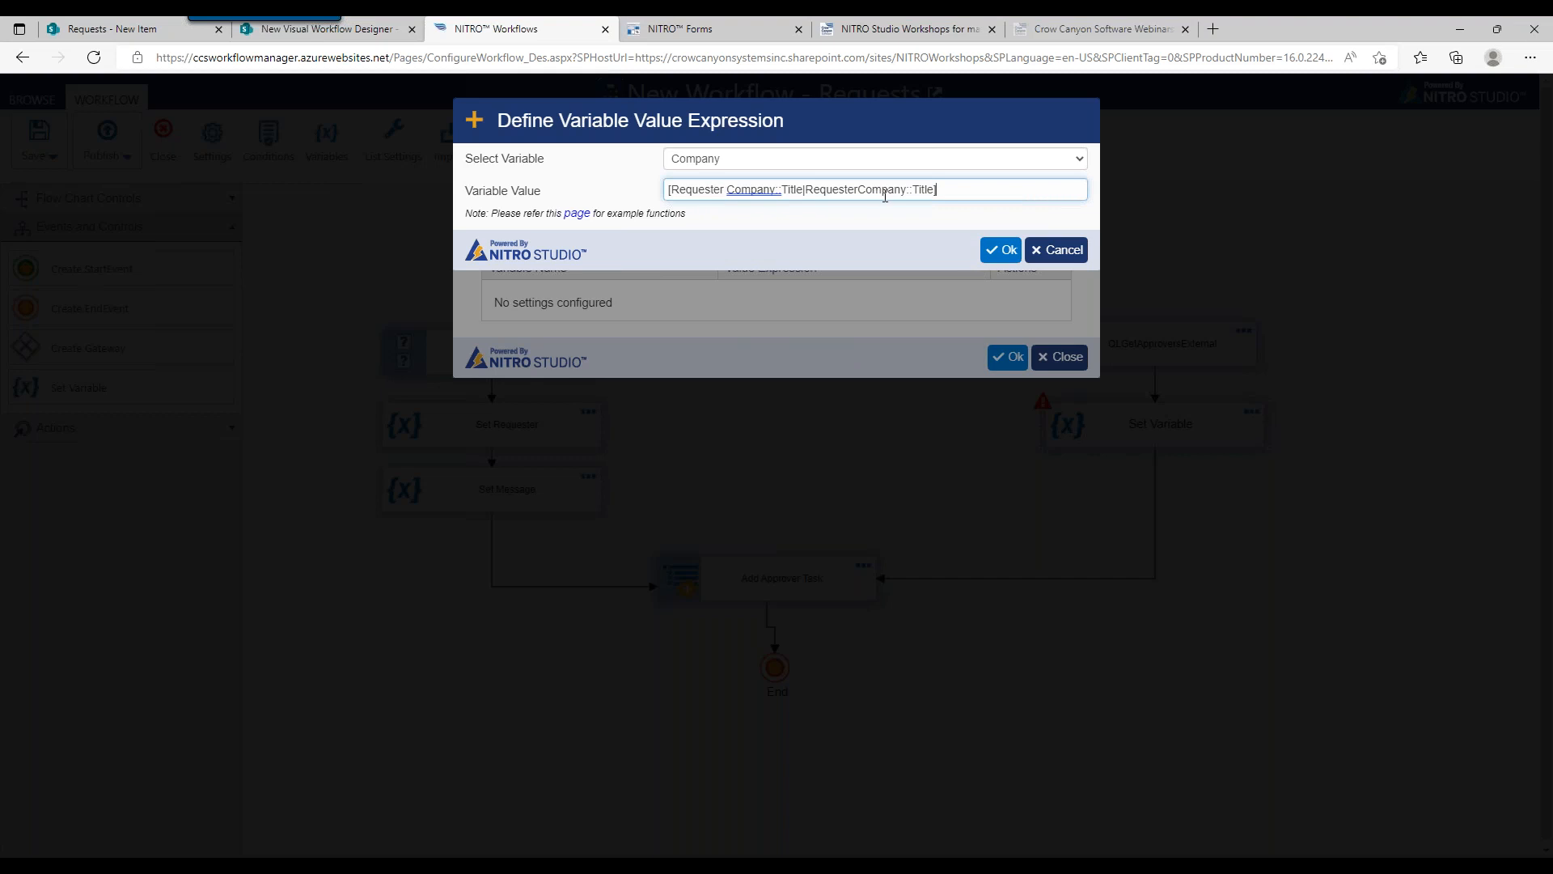
click(1002, 249)
click(1007, 353)
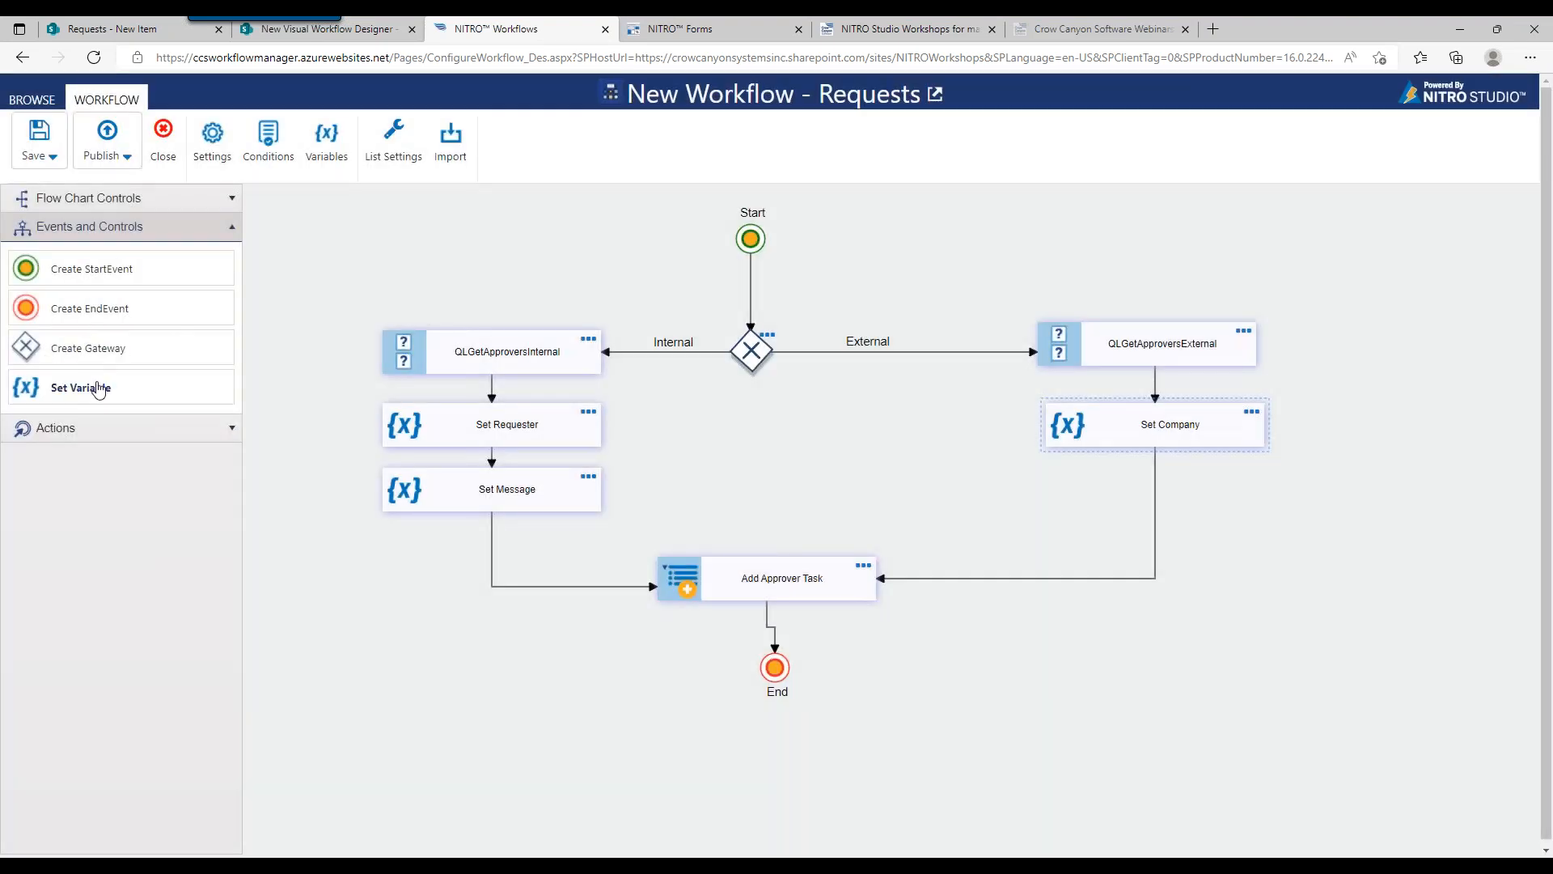
Insert a Set Variable control below Set Company on the External branch and name it Set Message
drag(95, 390, 1173, 488)
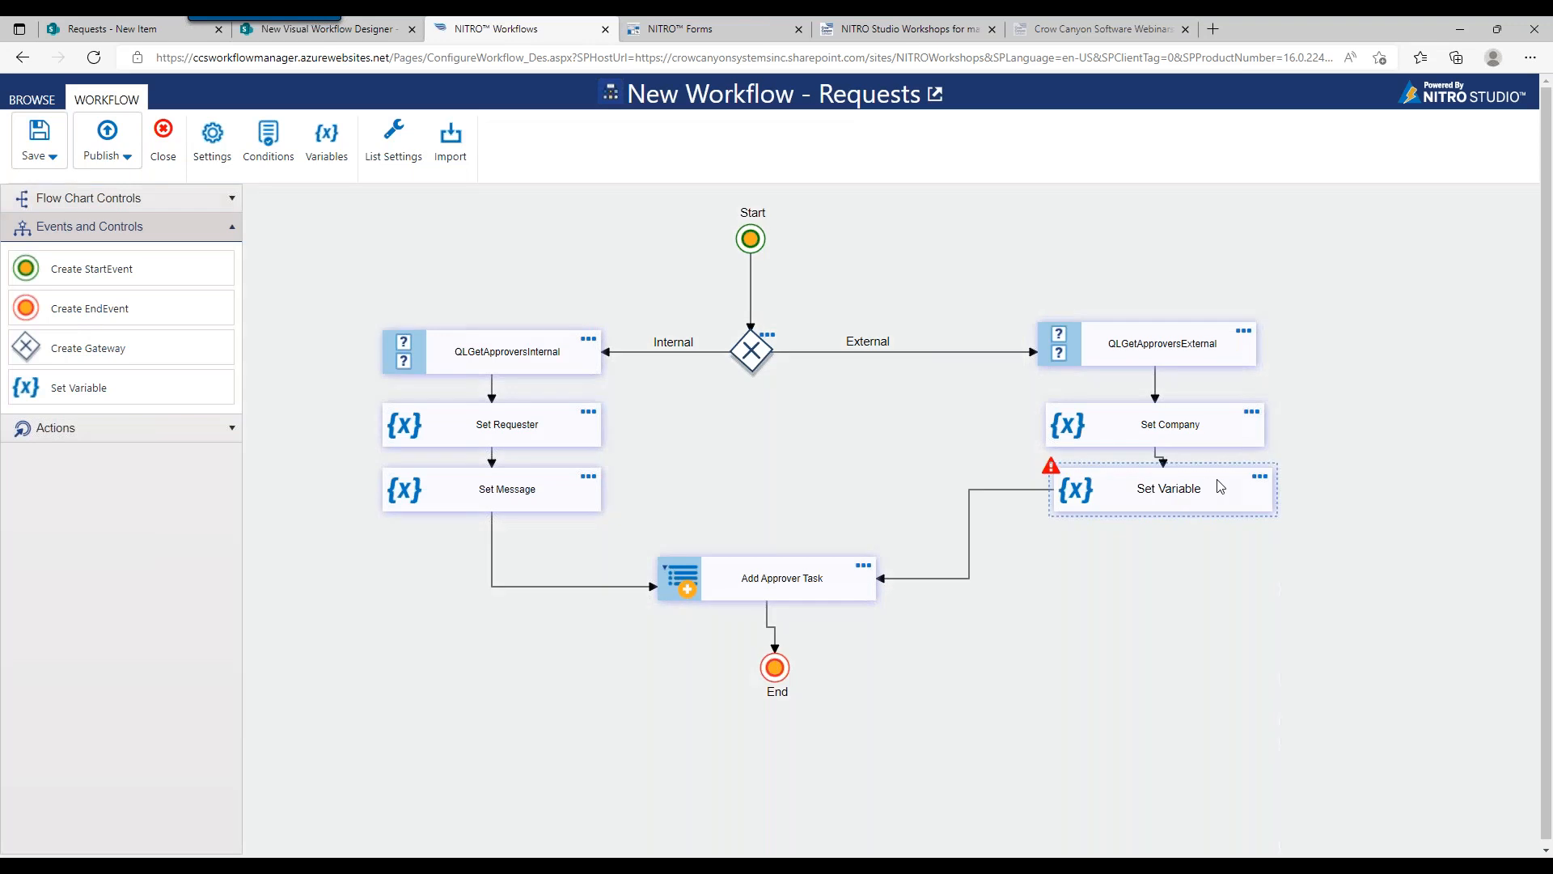
click(1259, 477)
click(778, 194)
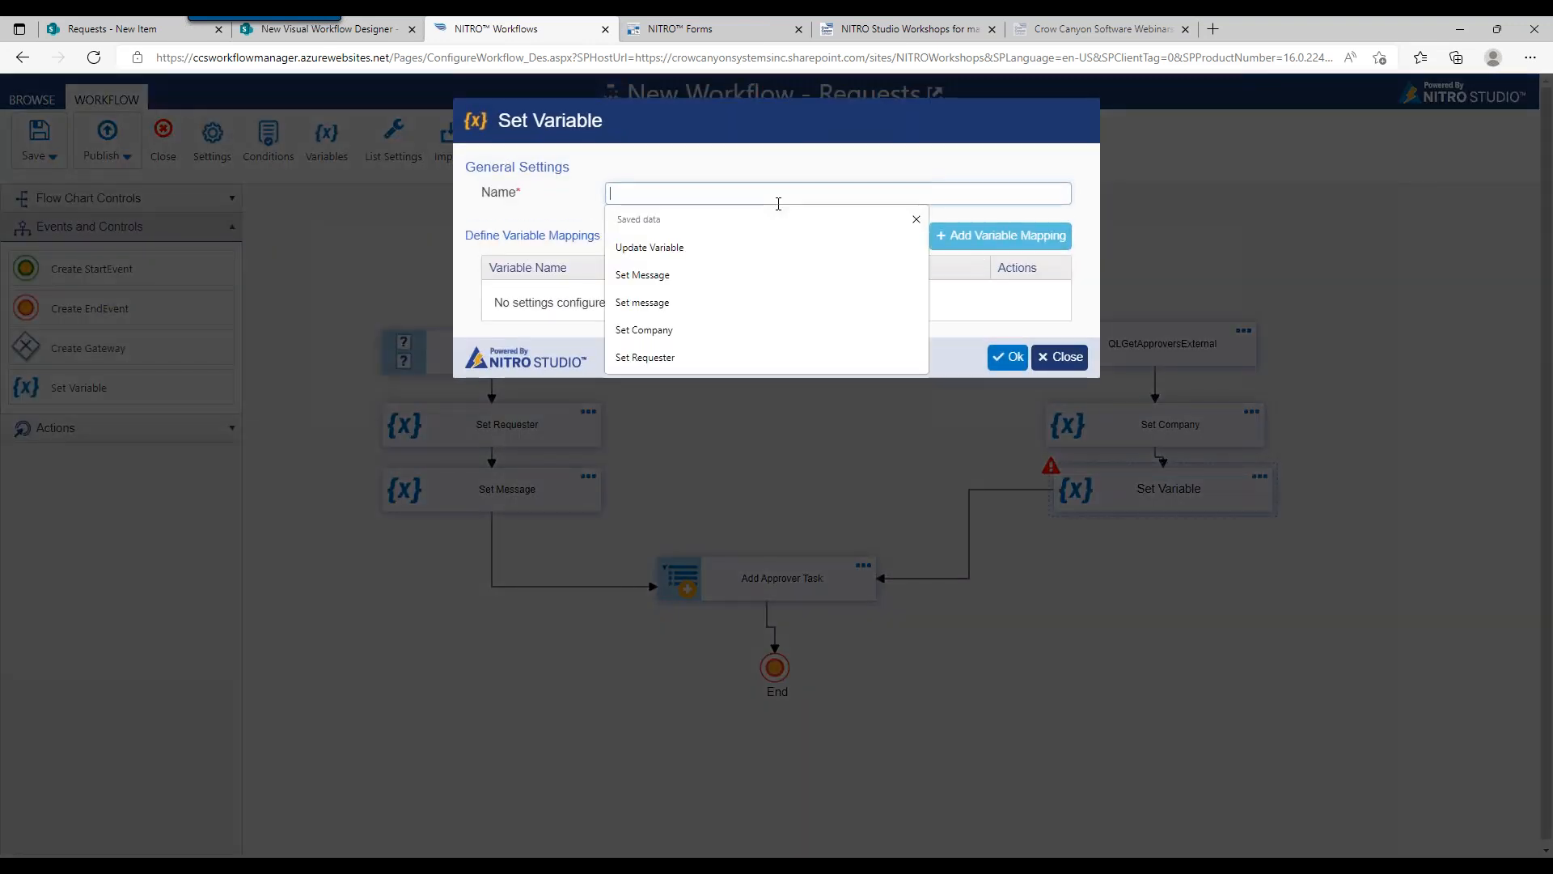
click(676, 276)
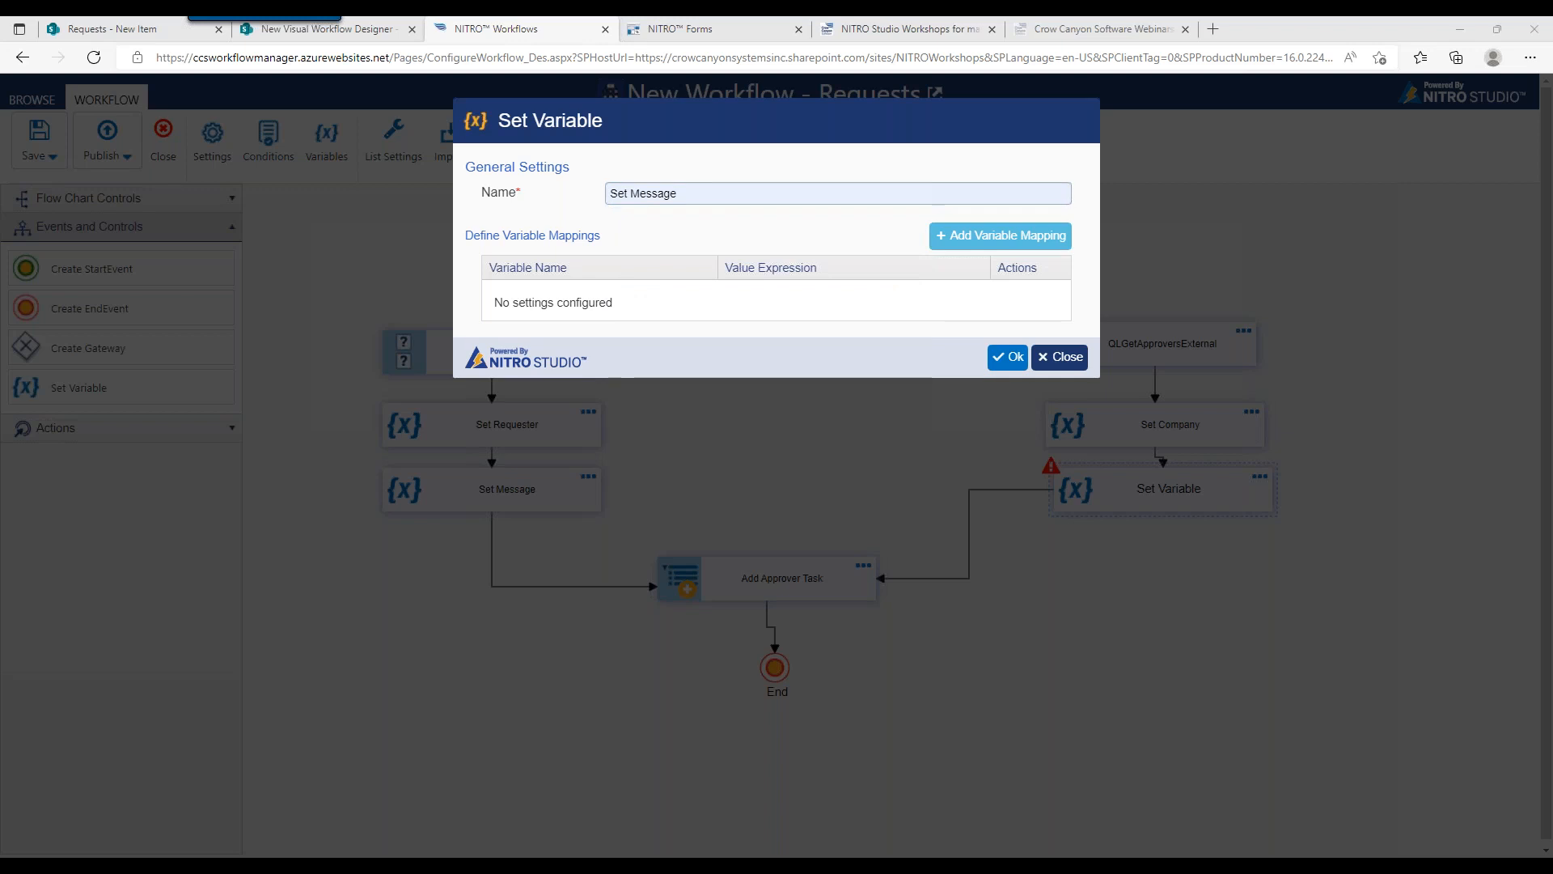
Map the Message variable to $strcat(This is an external request for, ,Company##value), save the control, and align it under Set Company
click(1000, 235)
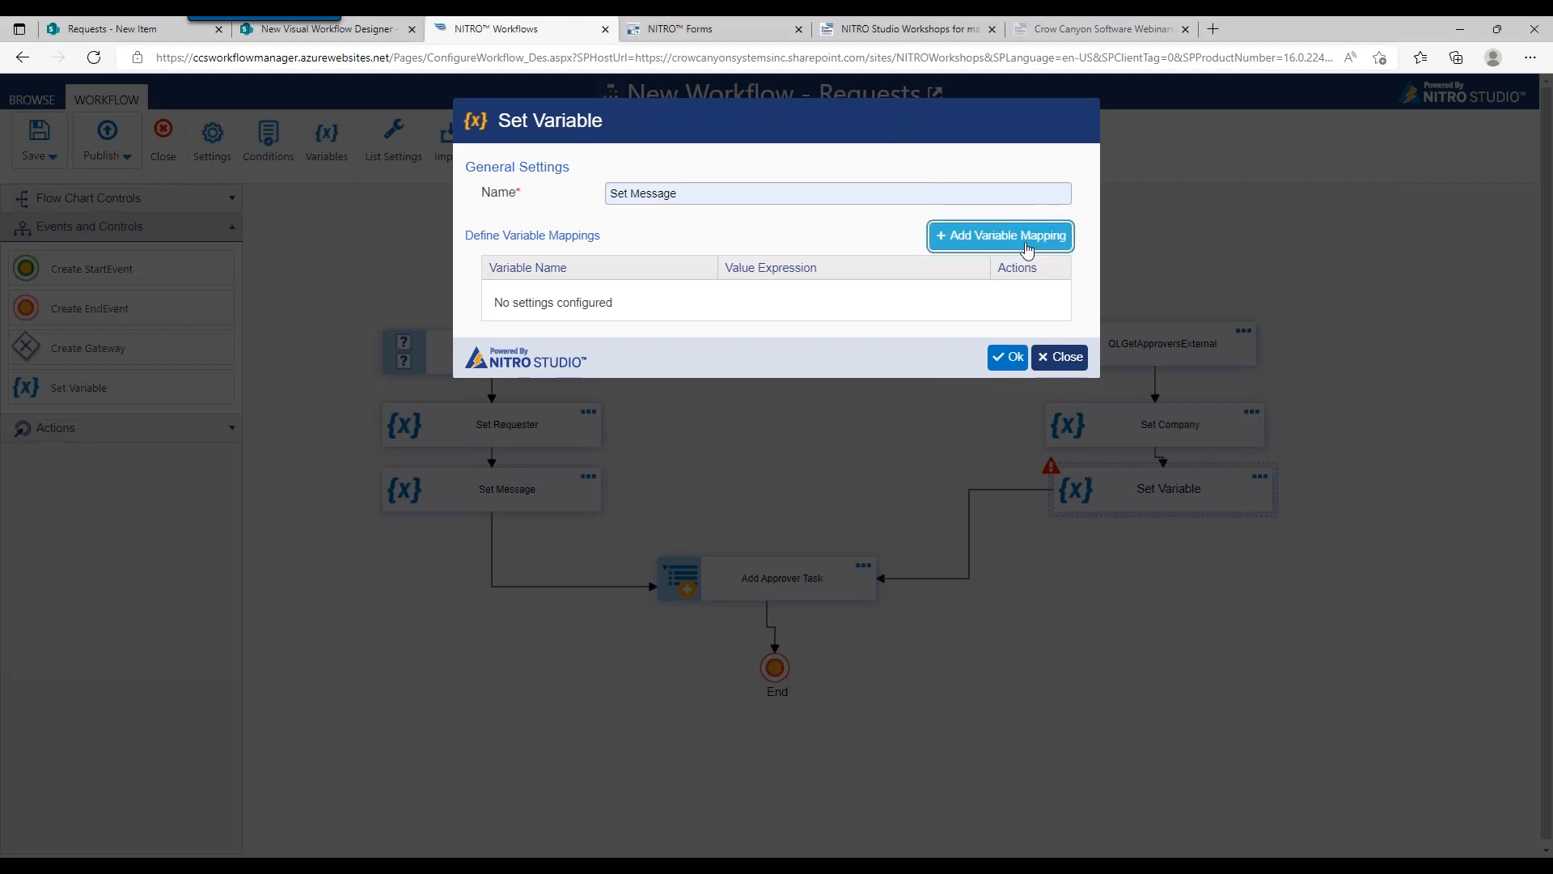
click(781, 159)
click(739, 211)
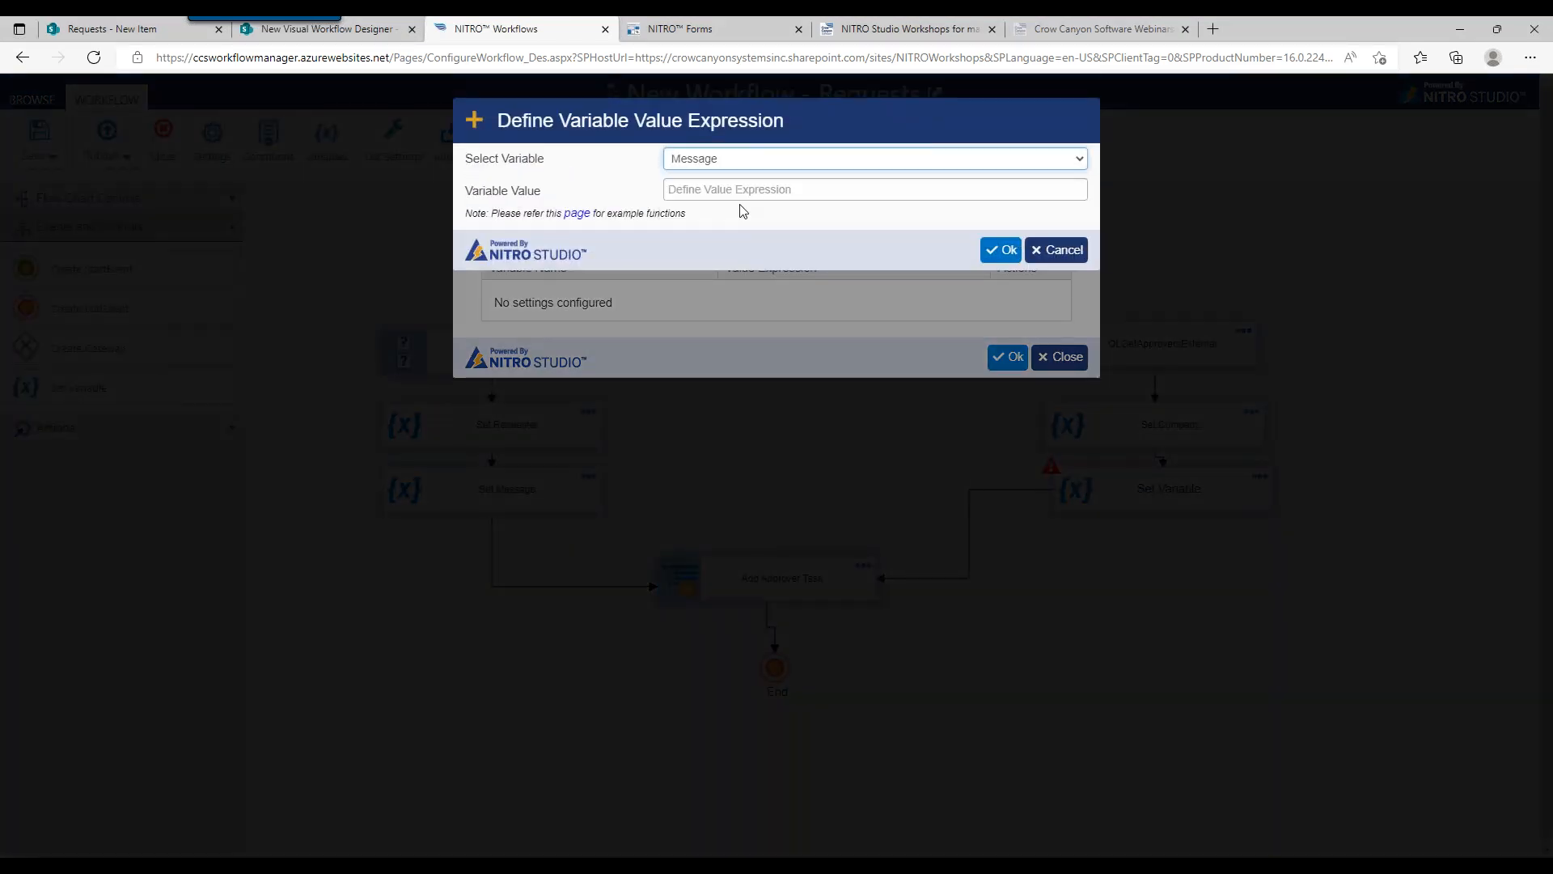
click(745, 189)
text($strcat(This is an external request for ,Company##value))
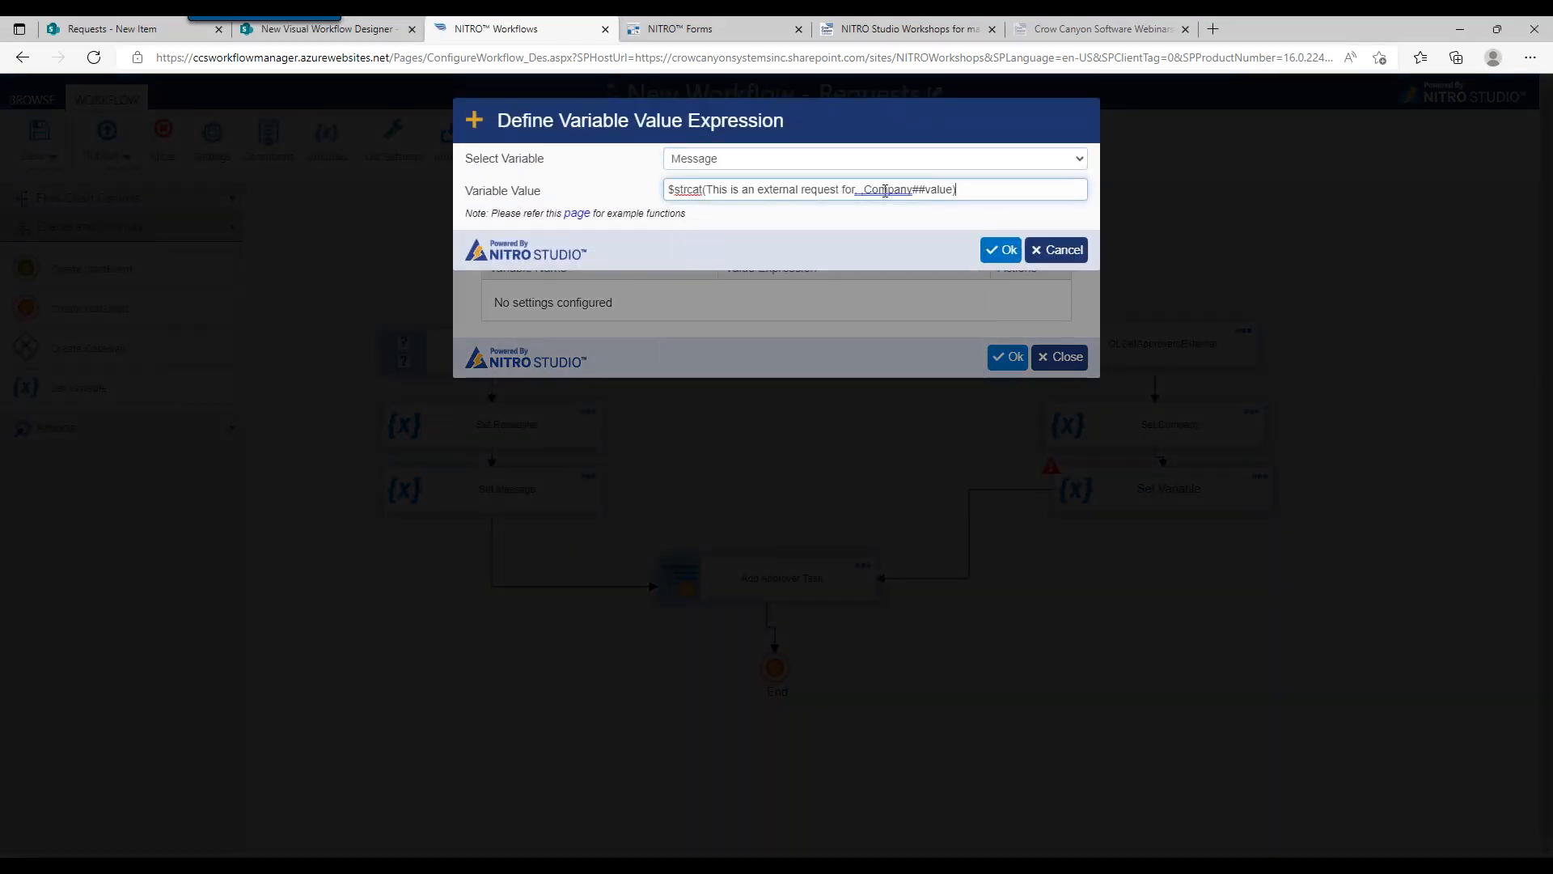
click(1006, 250)
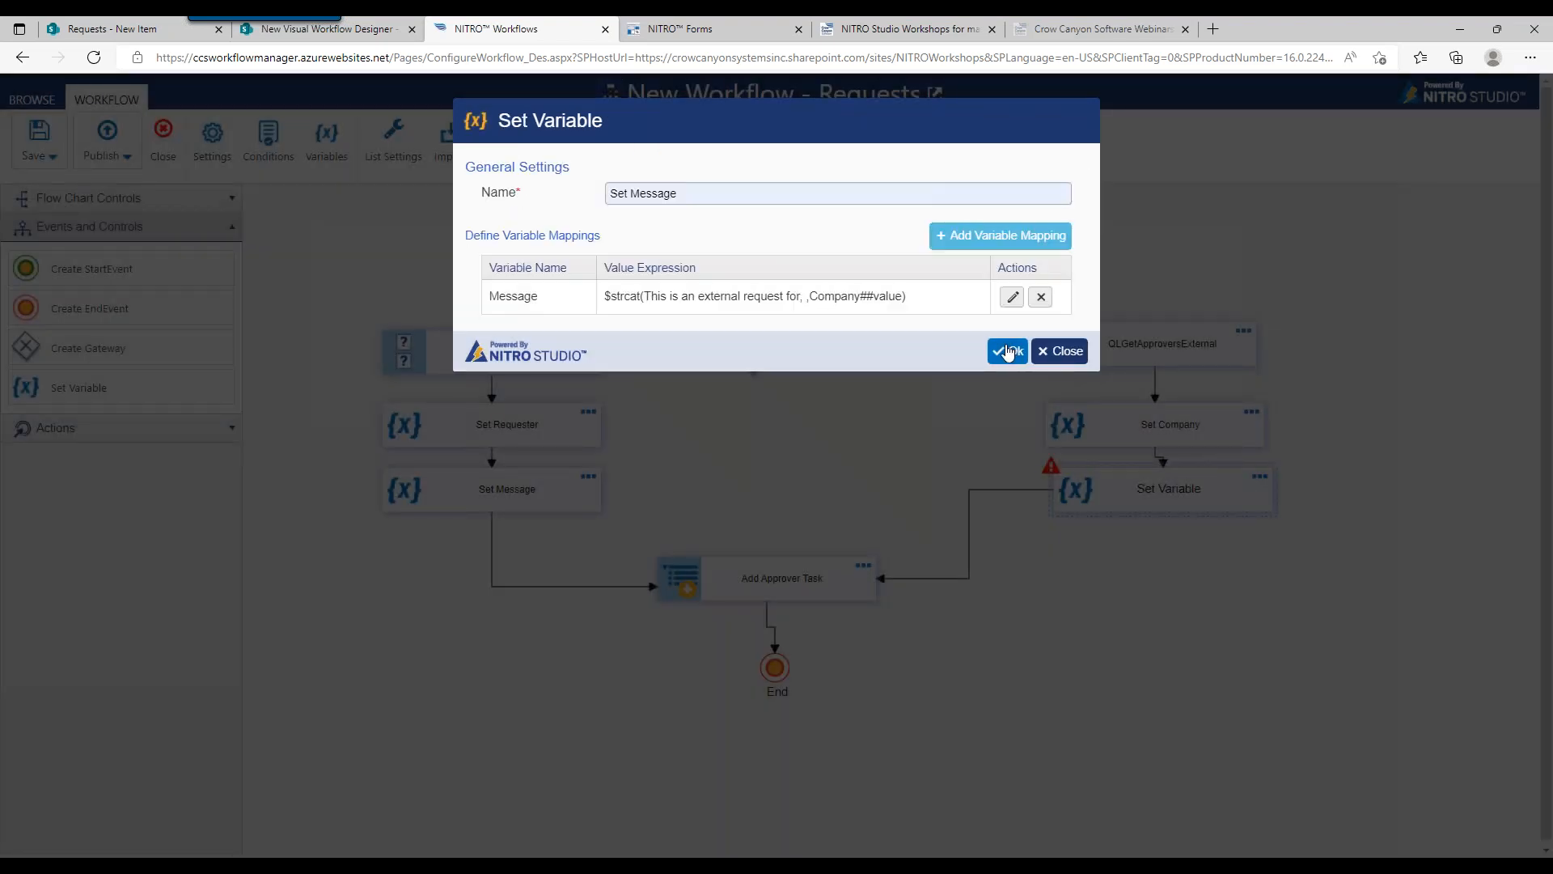
click(1007, 351)
drag(970, 536, 1150, 490)
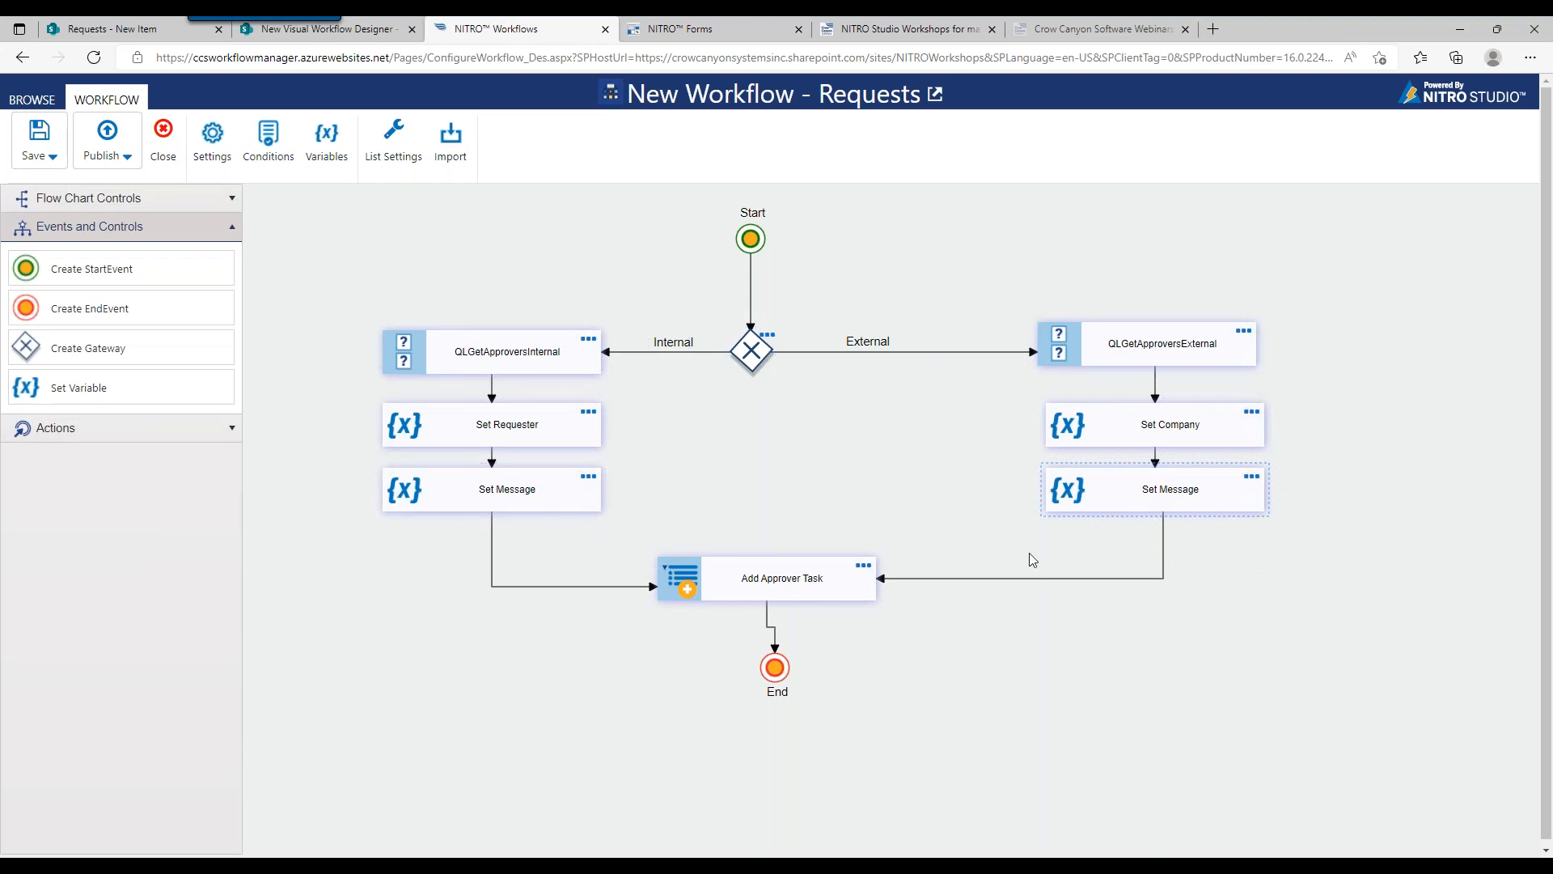
Nudge the Add Approver Task action slightly lower and review its column mappings
drag(788, 590, 797, 598)
click(783, 670)
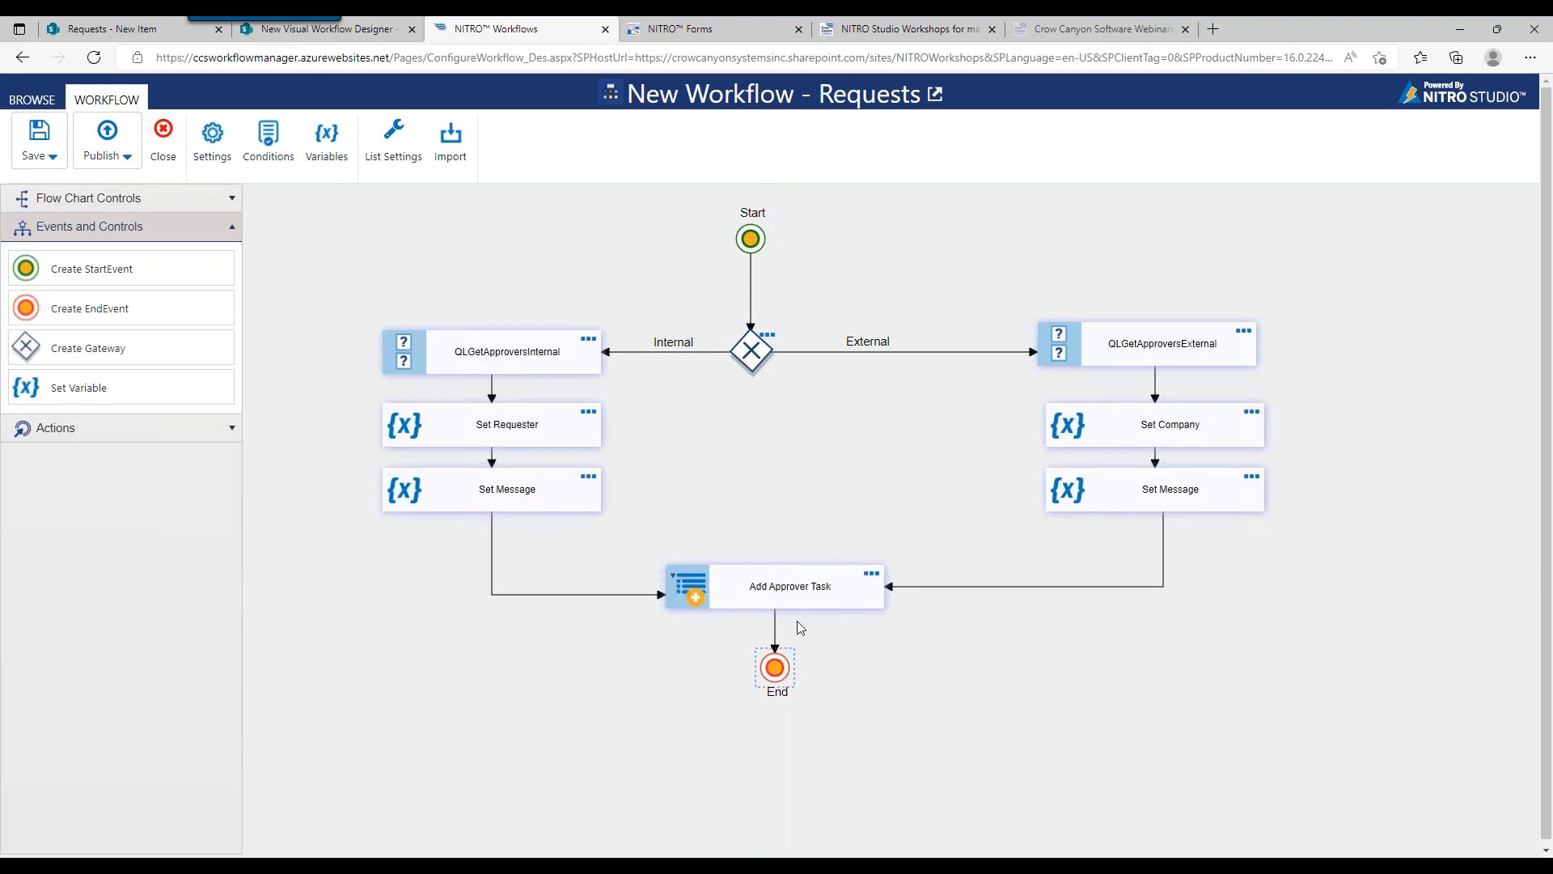
click(871, 576)
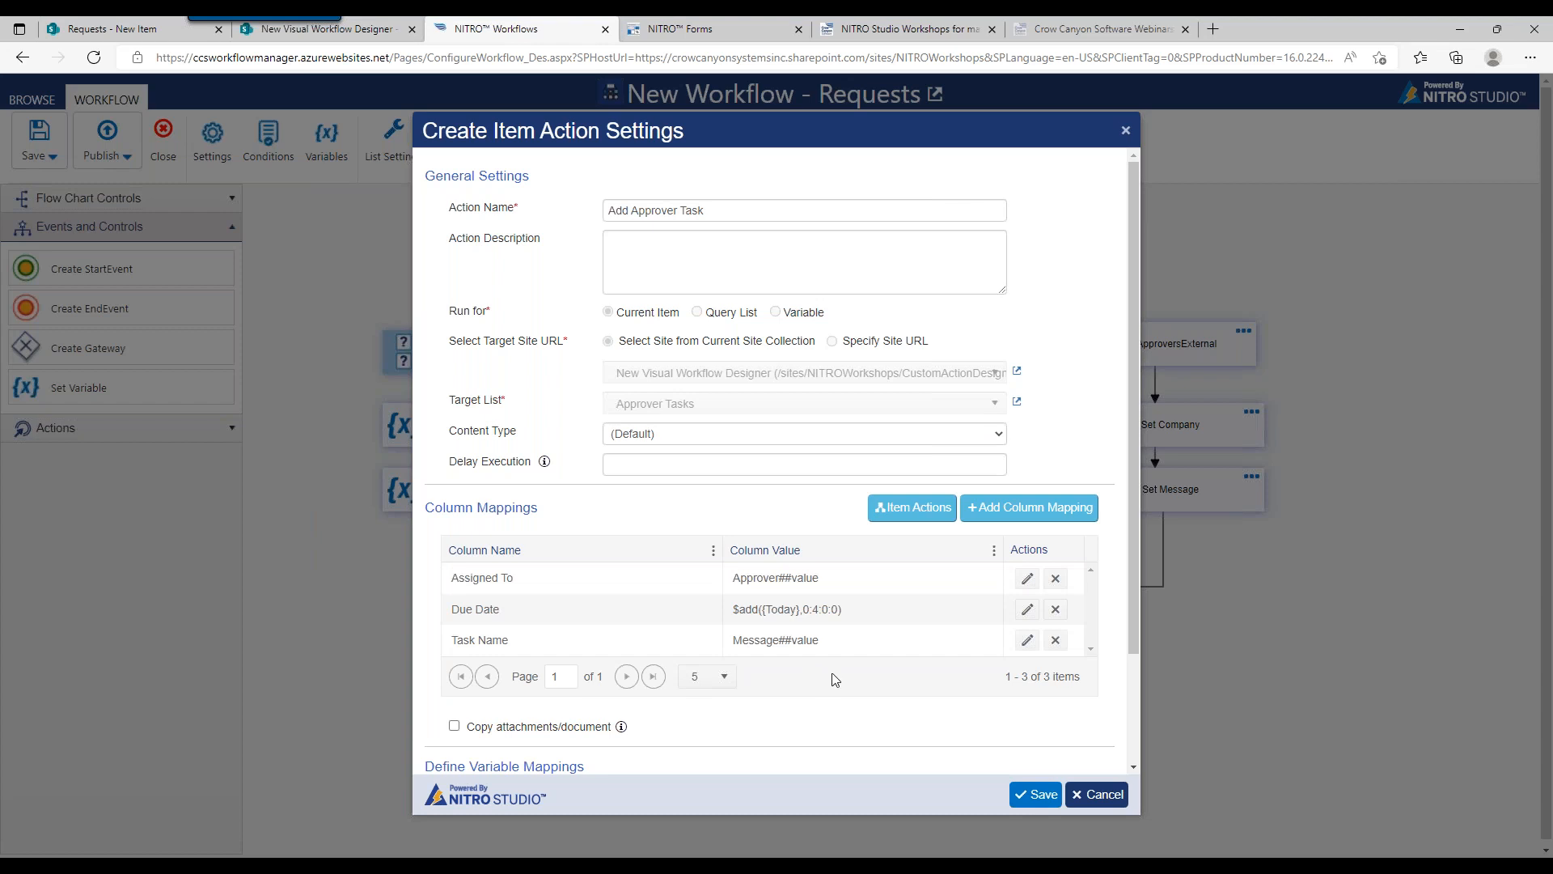
click(1104, 797)
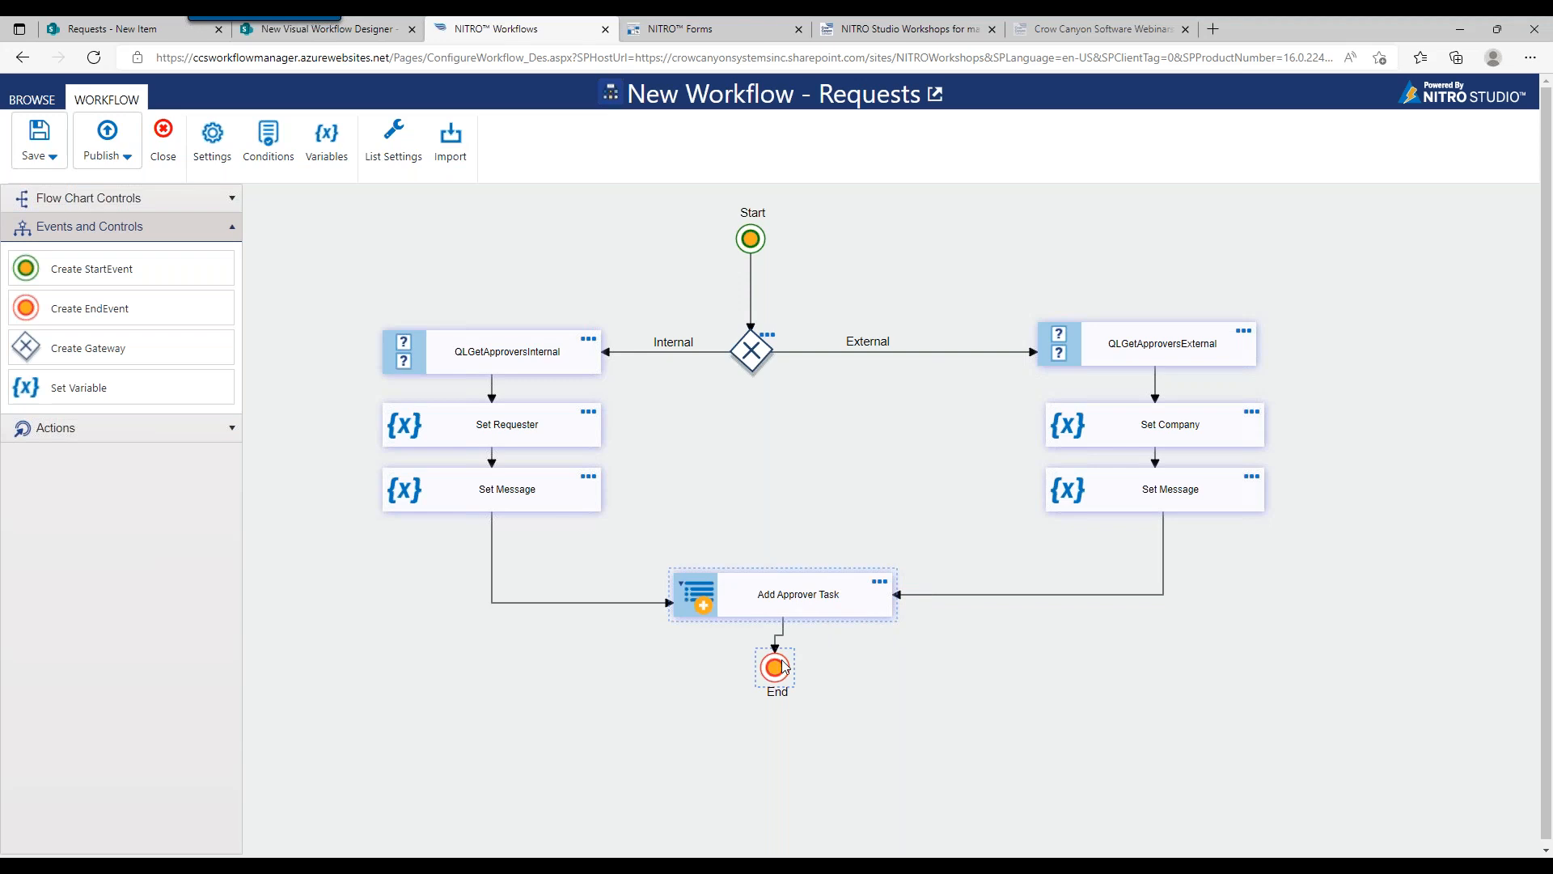
Move the End event and the Add Approver Task action lower, and line up the gateway and Start event above them
drag(784, 667, 791, 707)
drag(814, 609, 816, 631)
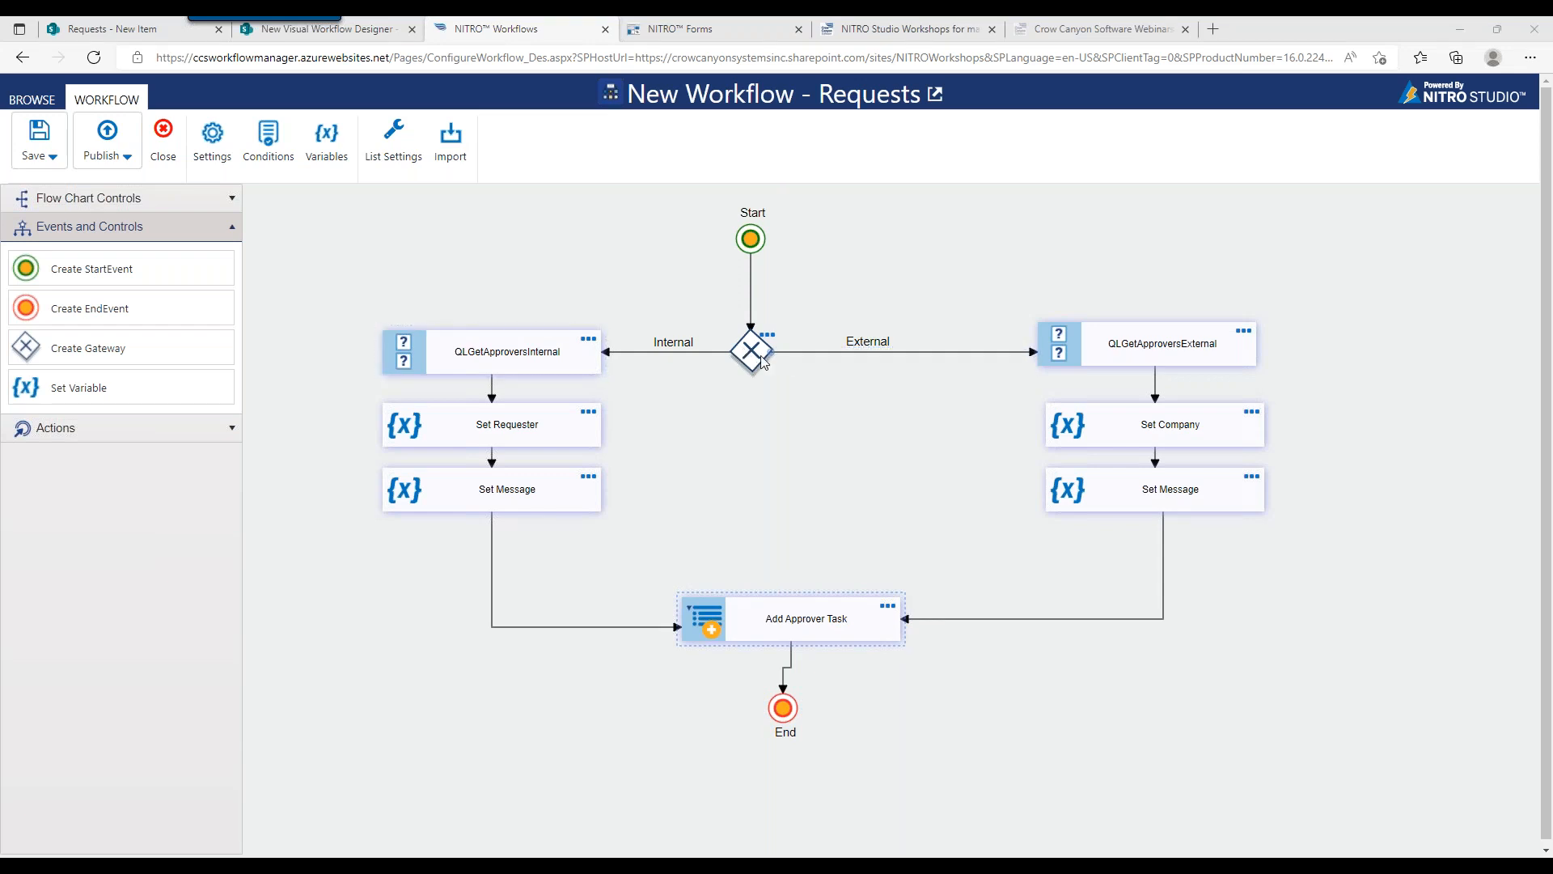
drag(752, 351, 783, 351)
drag(751, 239, 783, 231)
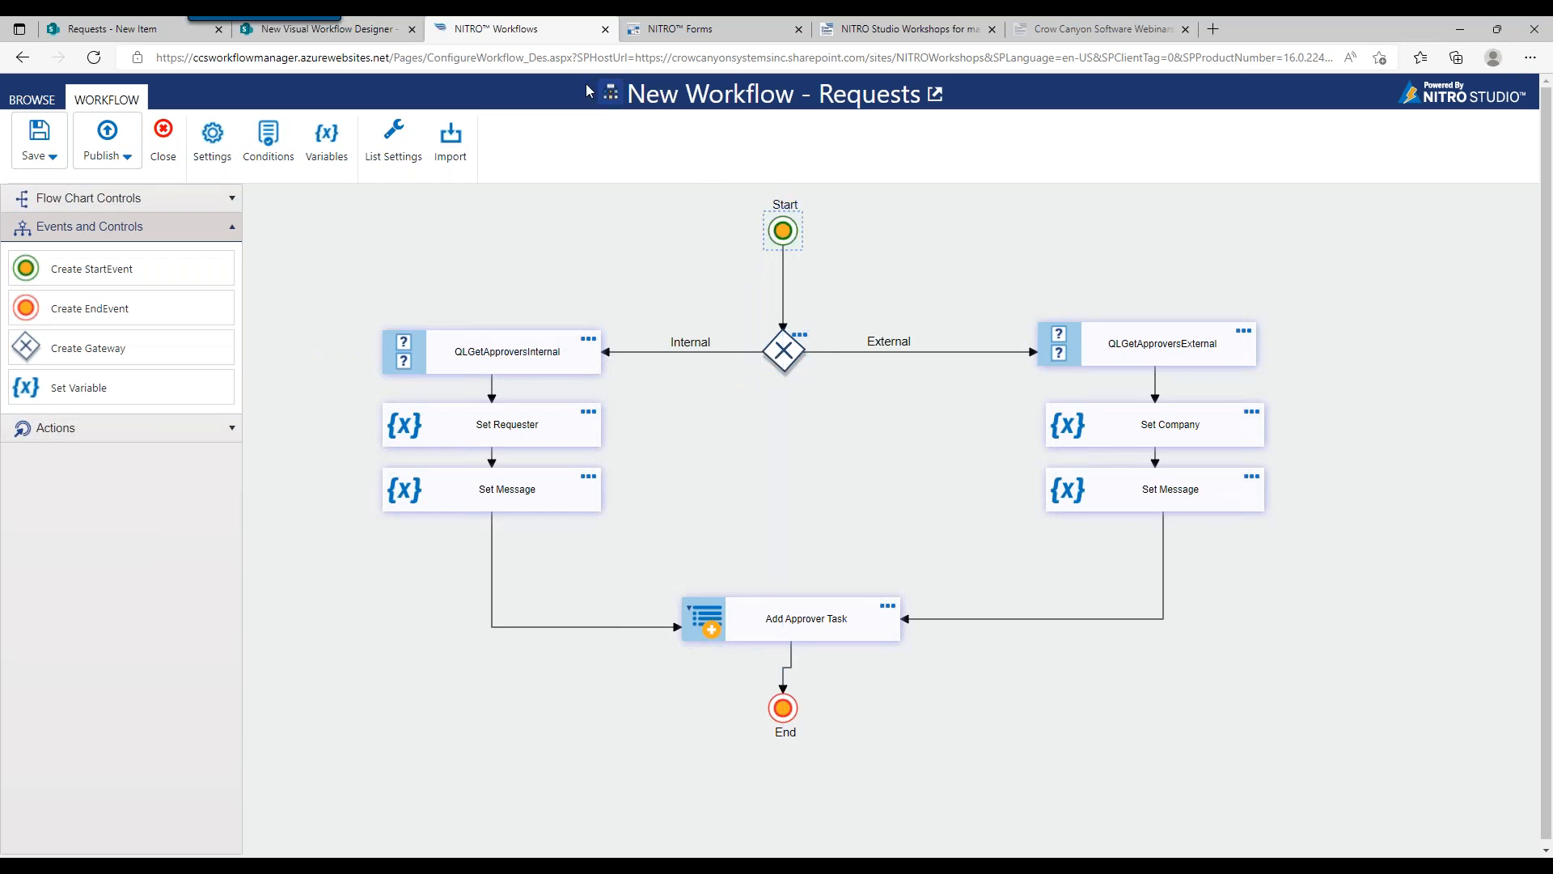
Check which companies in the SharePoint Company list have an approver, and return to the workflow designer
click(170, 29)
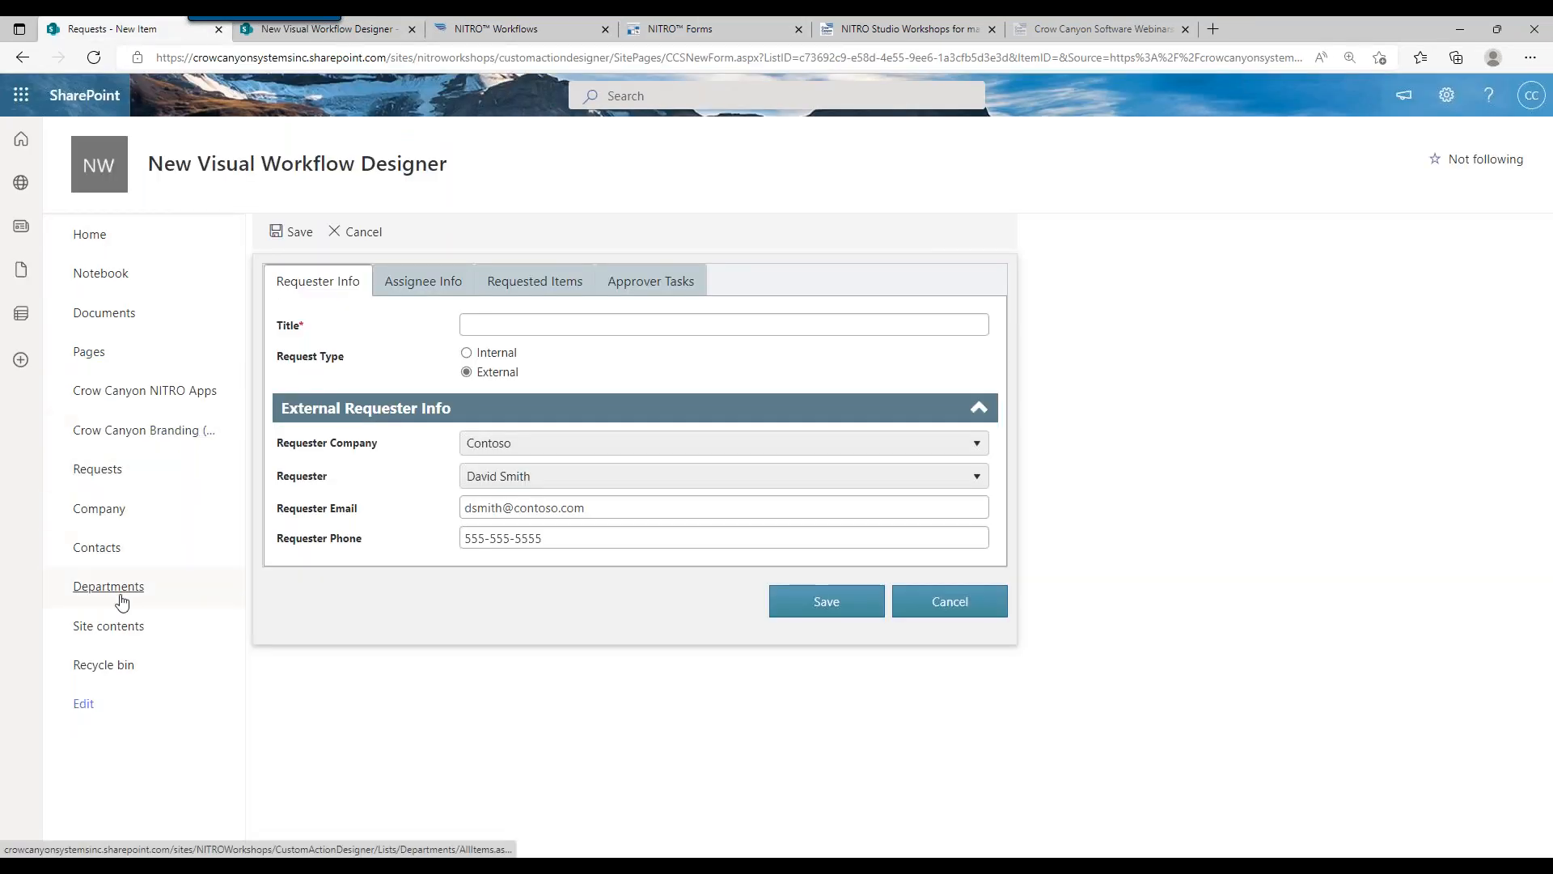
click(115, 509)
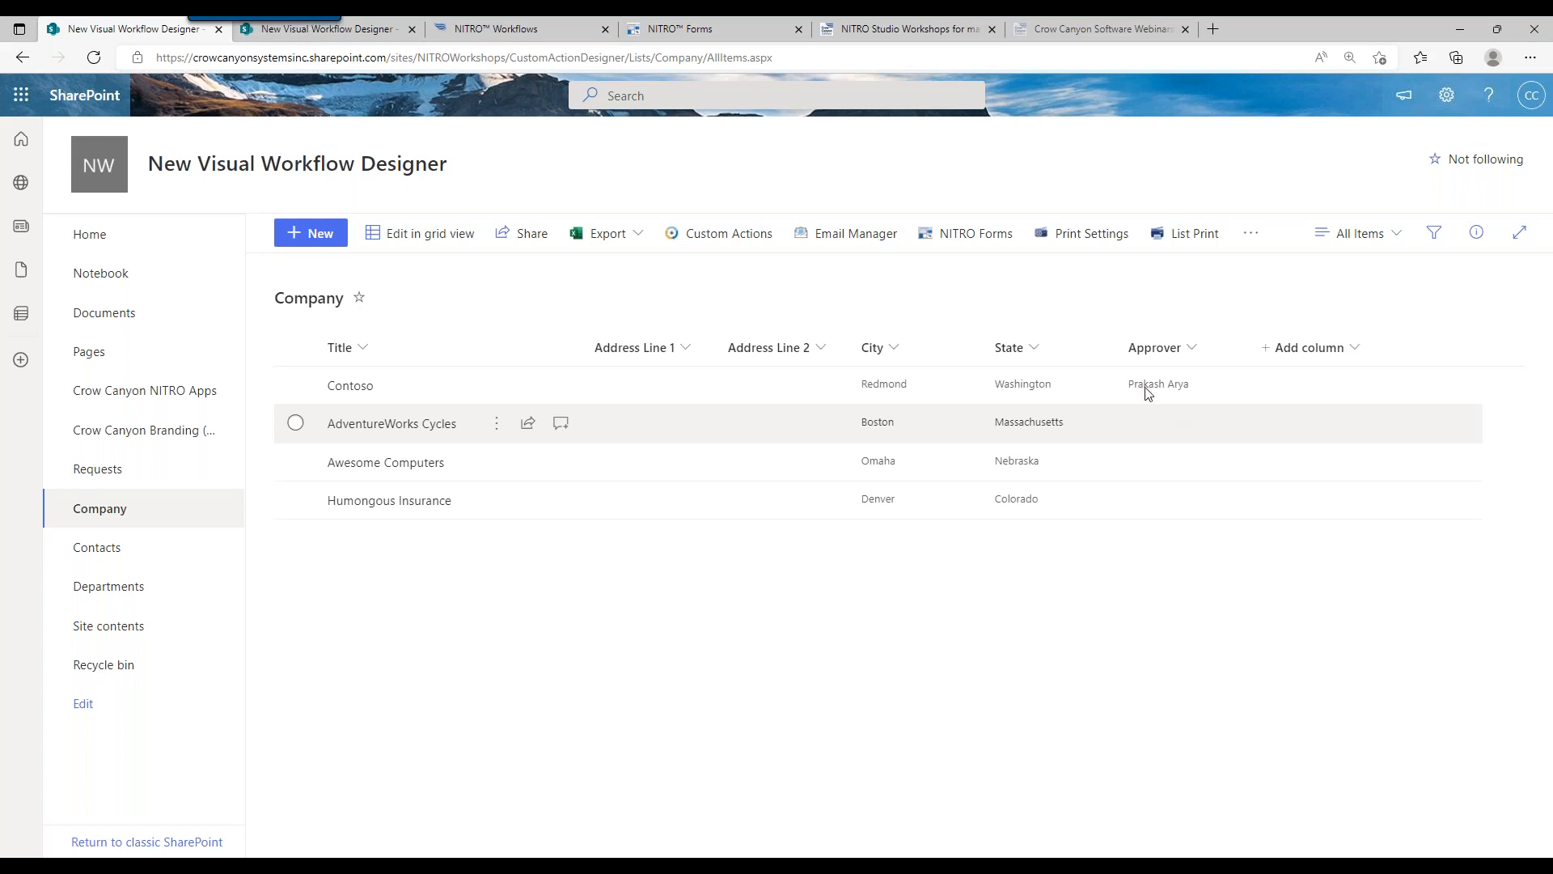
click(530, 31)
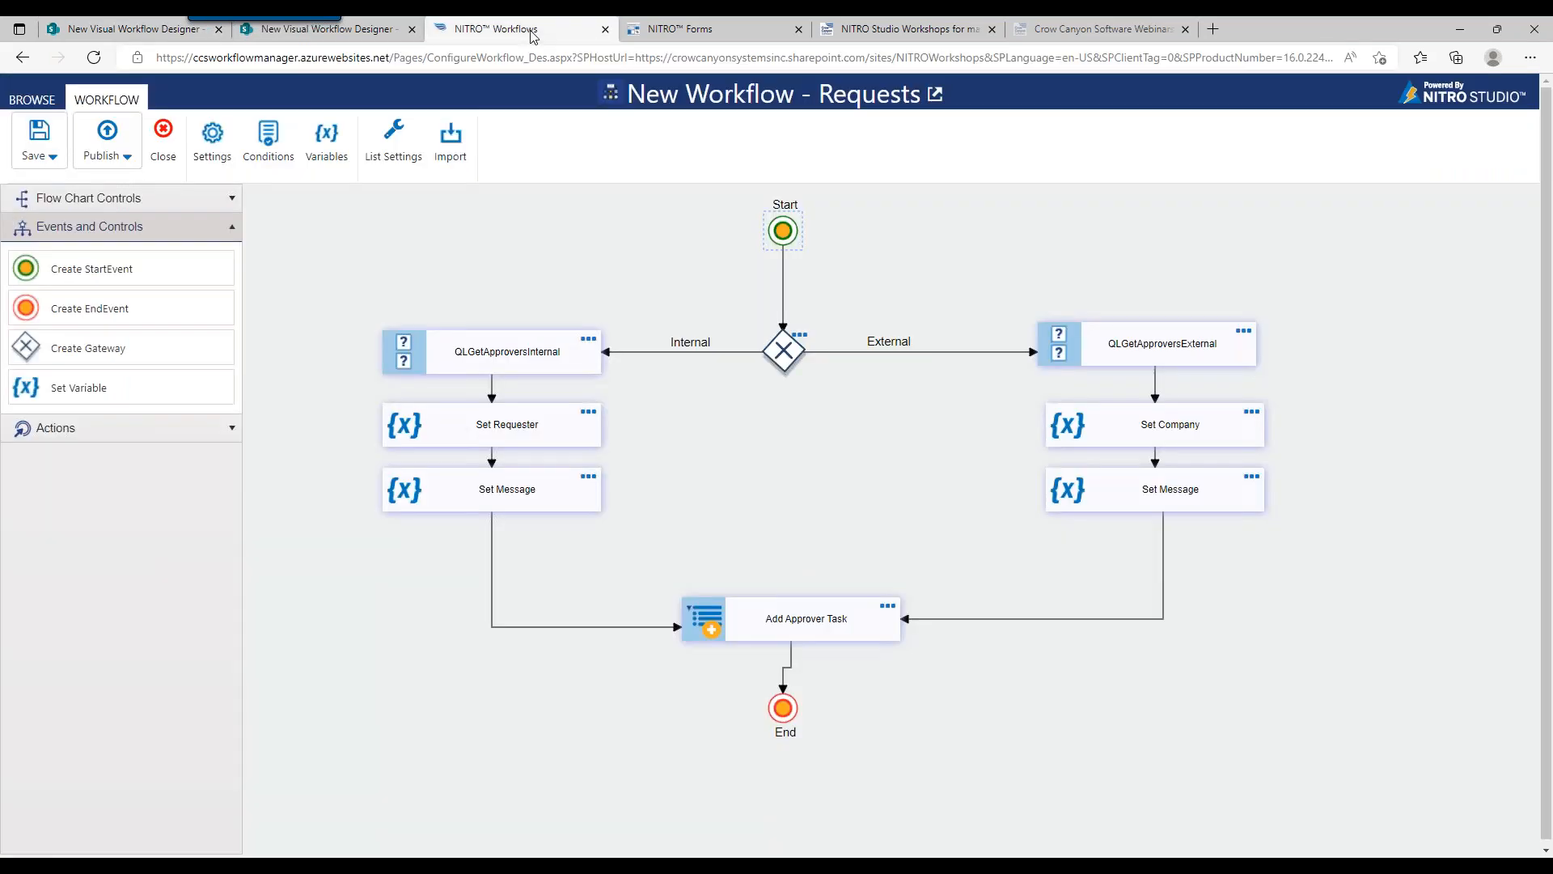
Place a new gateway between the two branches, just above the Add Approver Task action
click(799, 626)
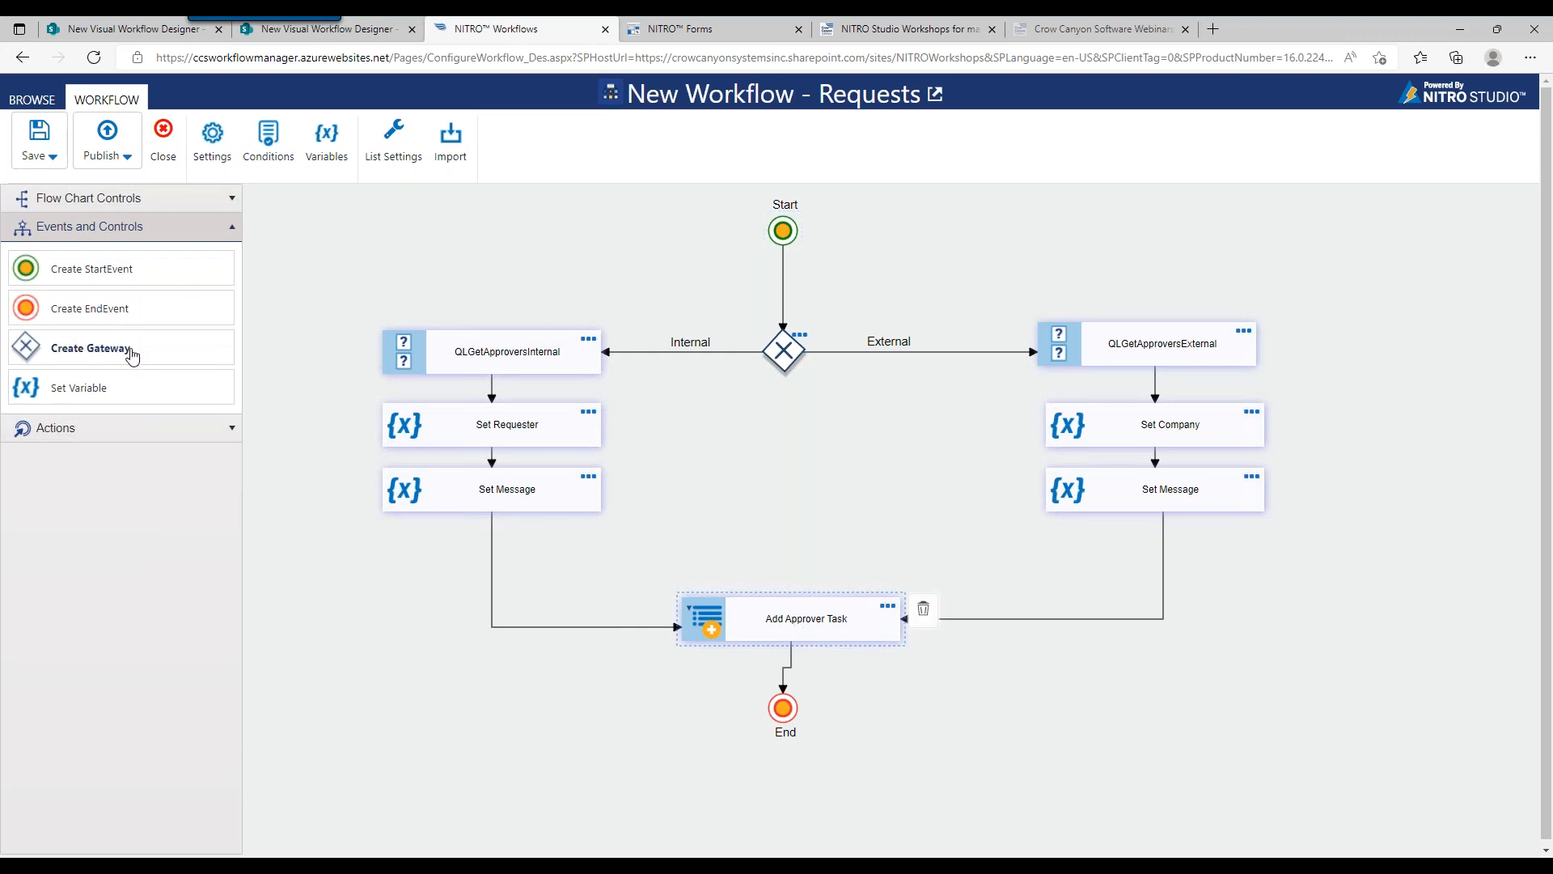
drag(134, 351, 799, 528)
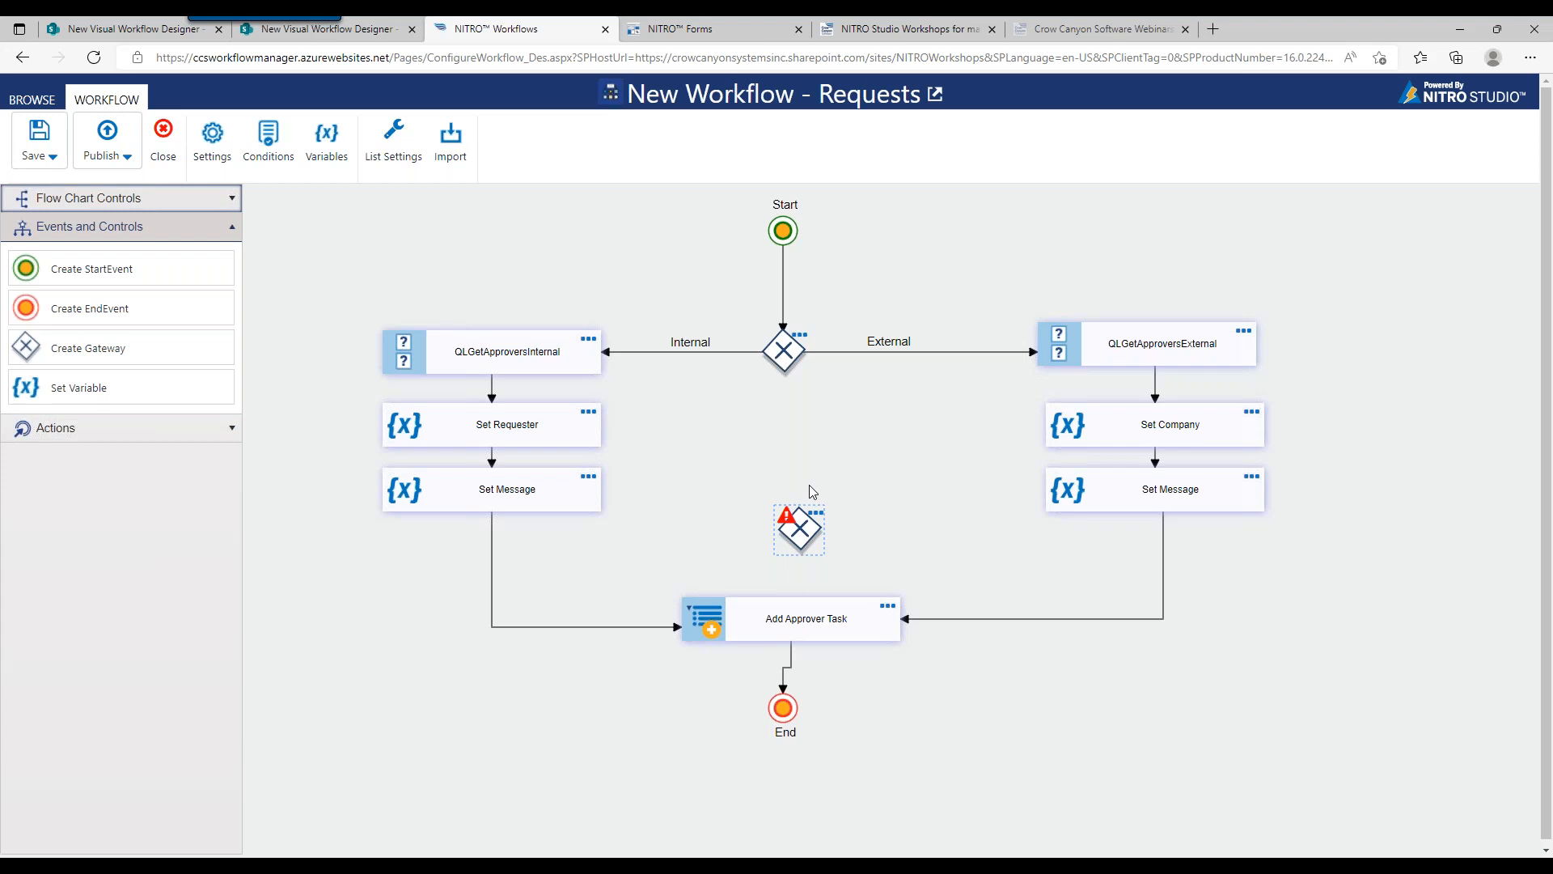
Set the default value of the Approver workflow variable to 0
click(328, 138)
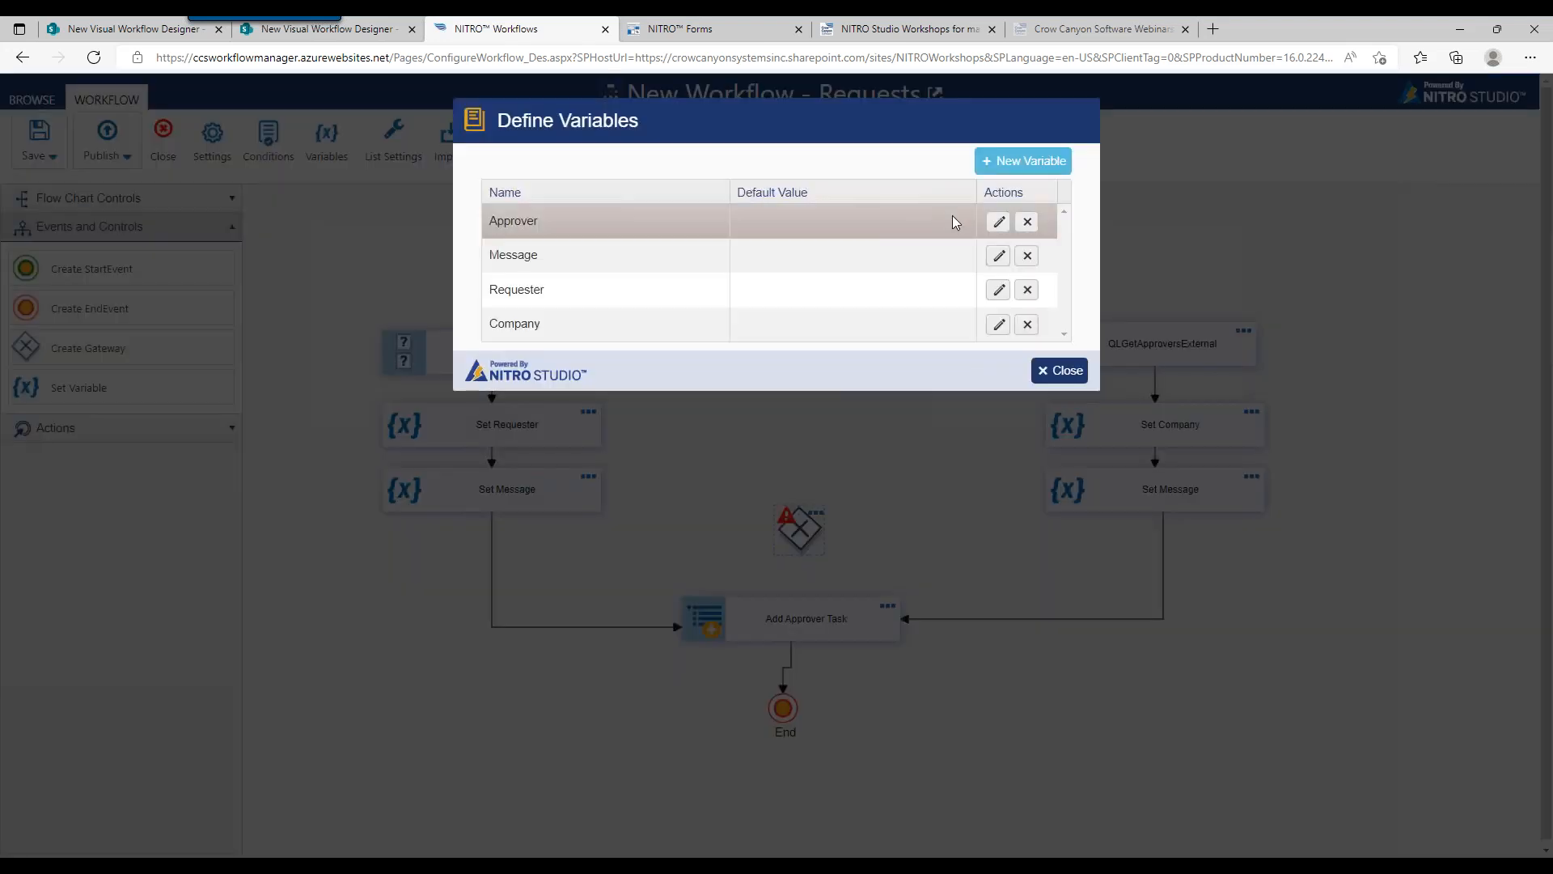
click(999, 223)
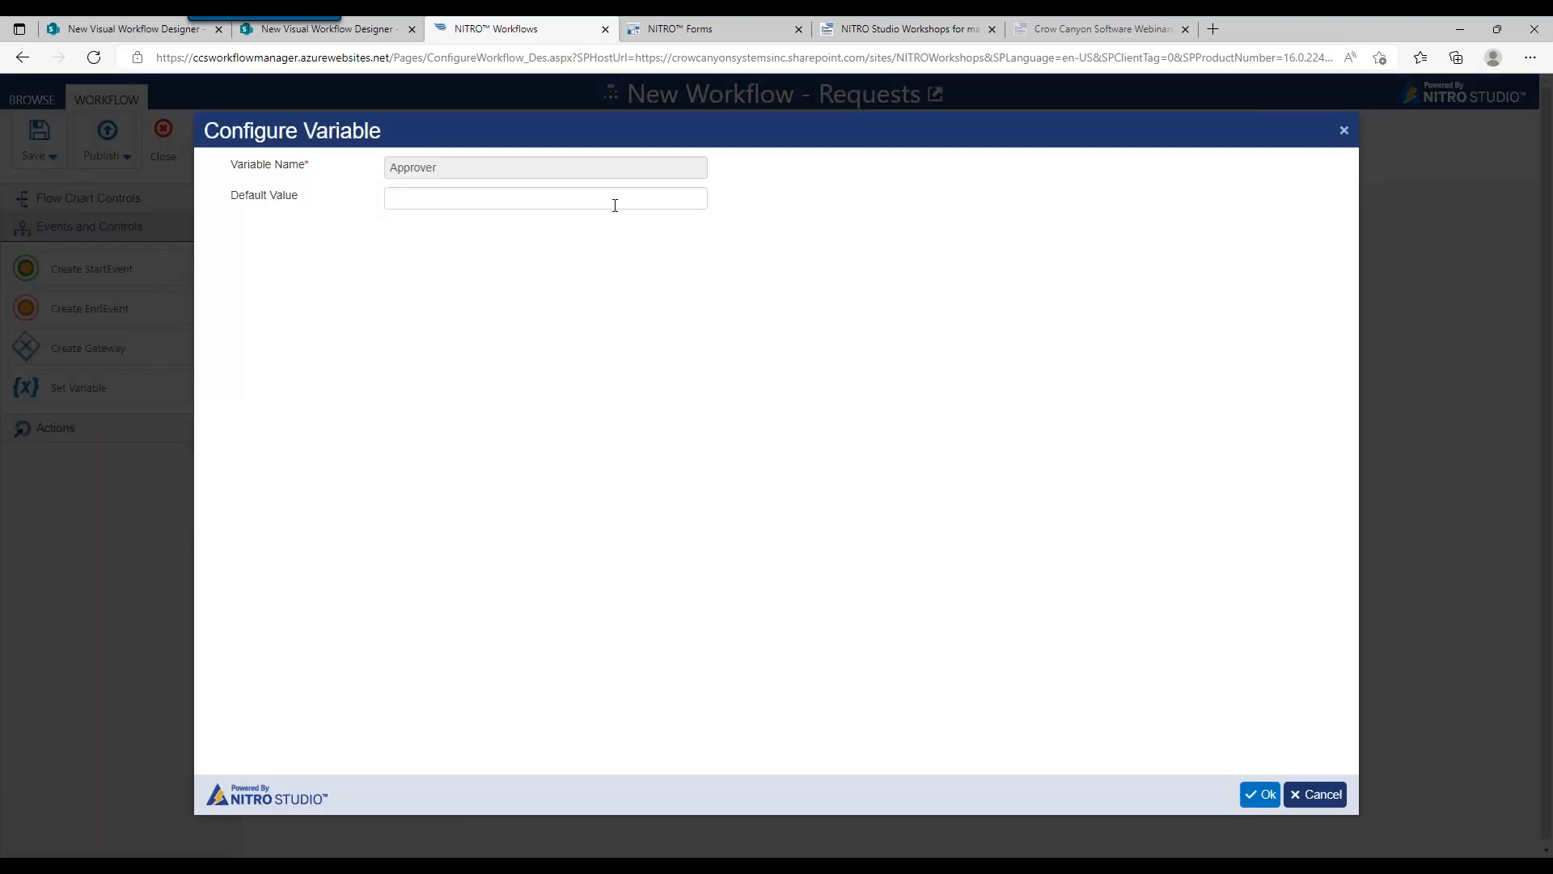
click(573, 200)
text(0)
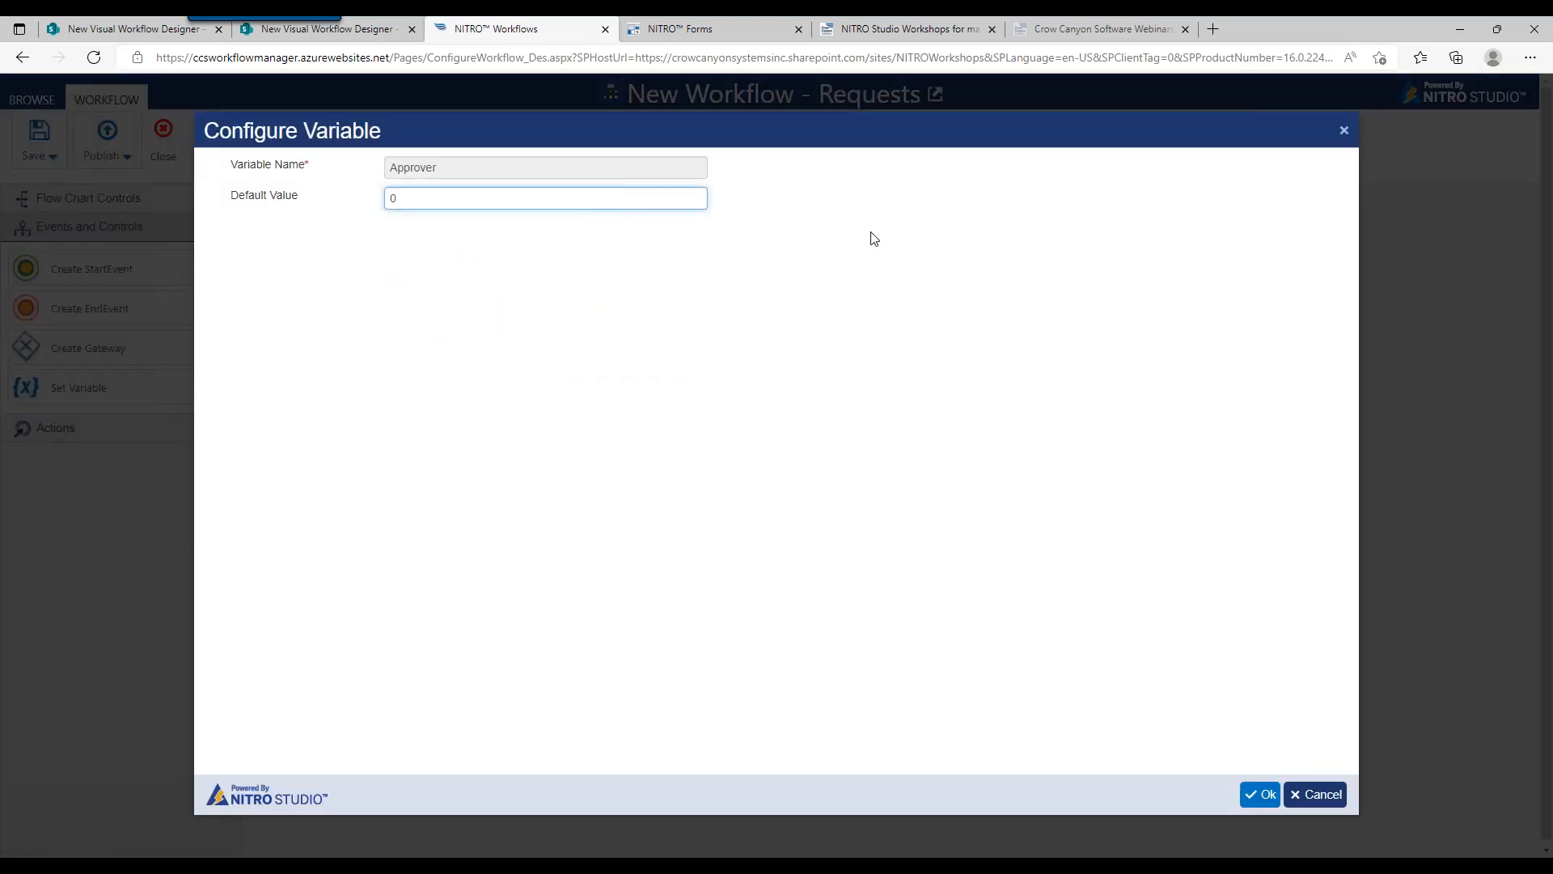
click(1254, 795)
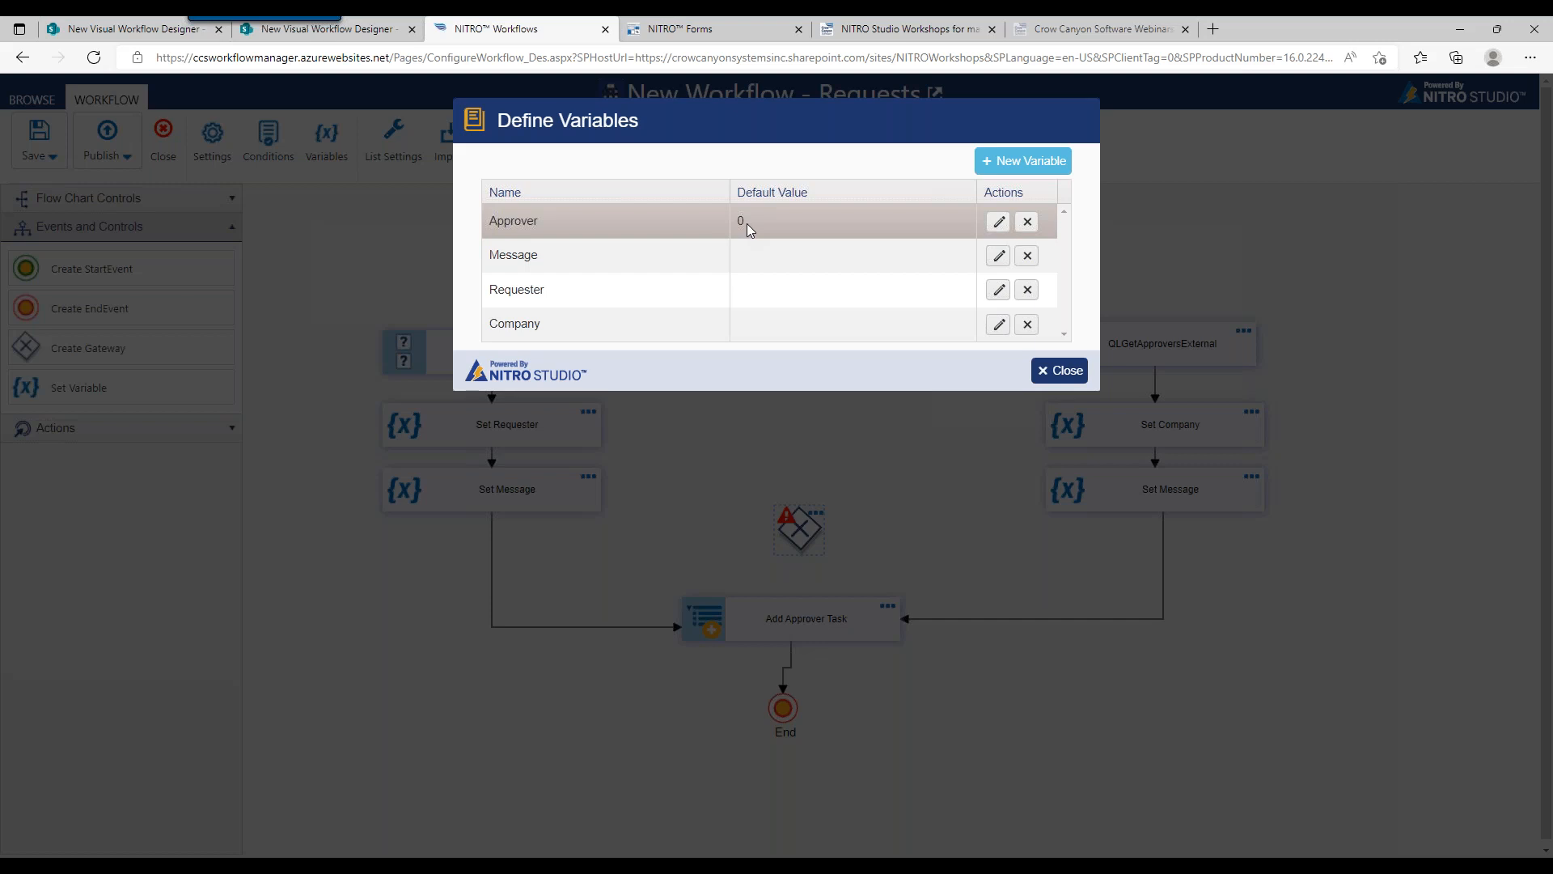
click(1058, 371)
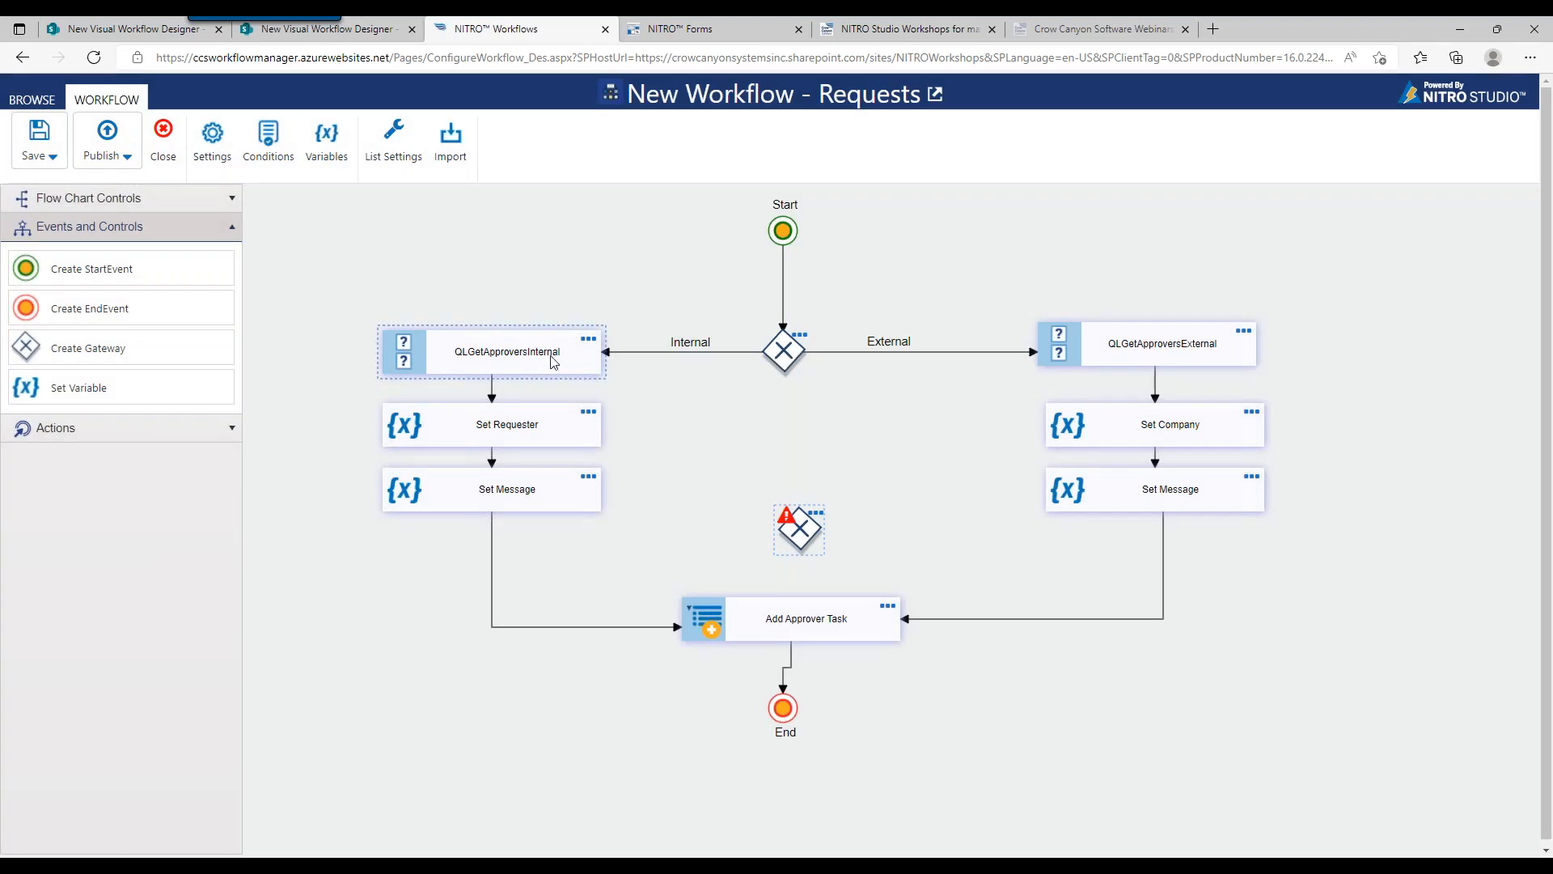
click(1141, 338)
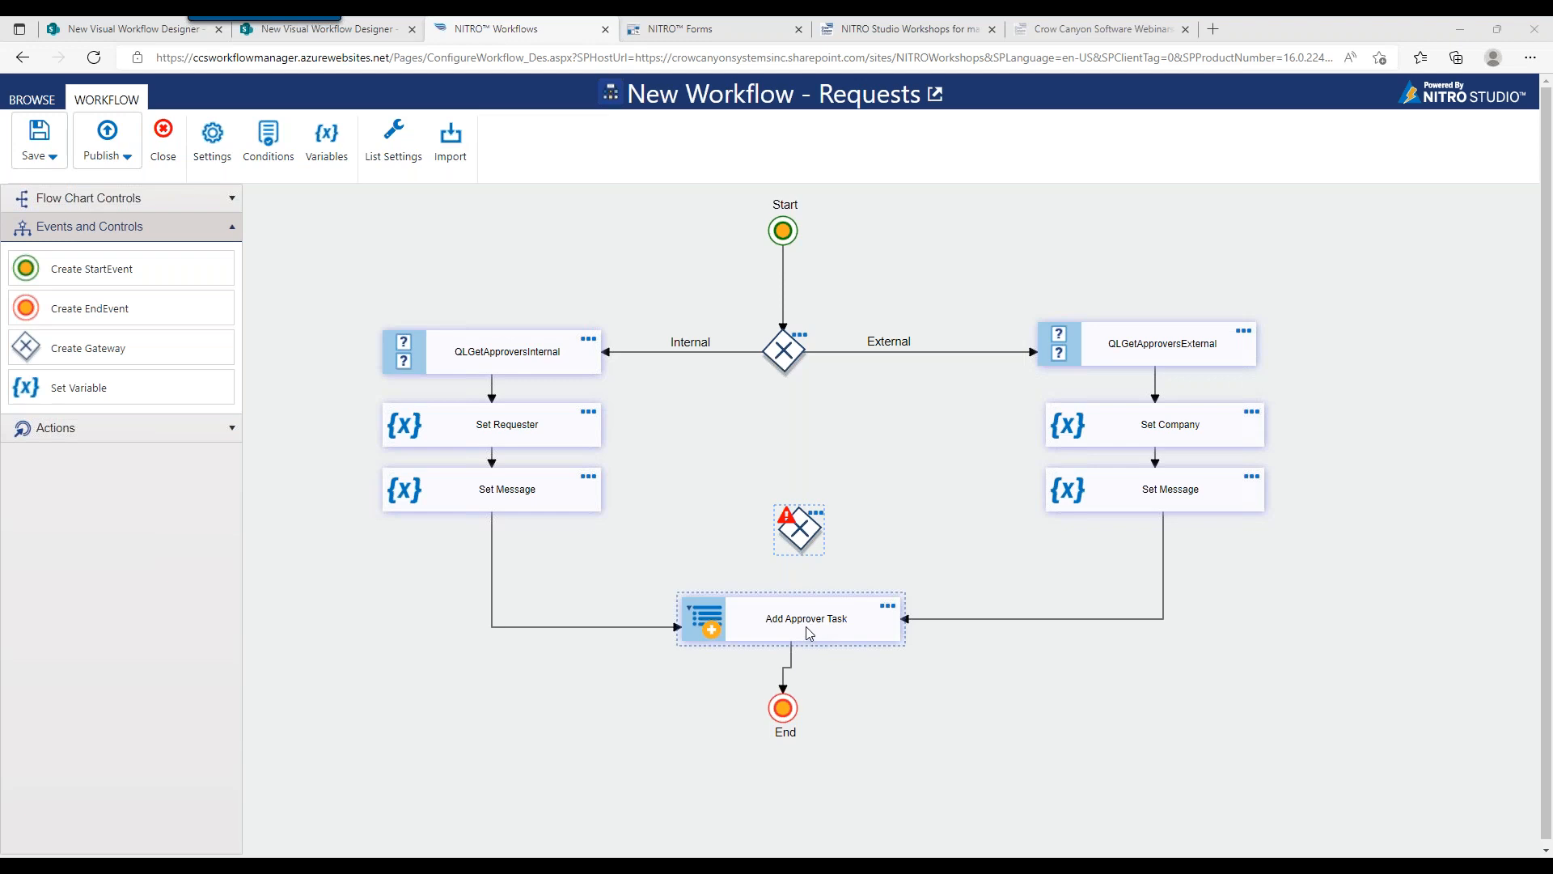
Shift the Add Approver Task action to the left of the new gateway and delete both connectors from the Set Message controls to it
drag(805, 629, 610, 682)
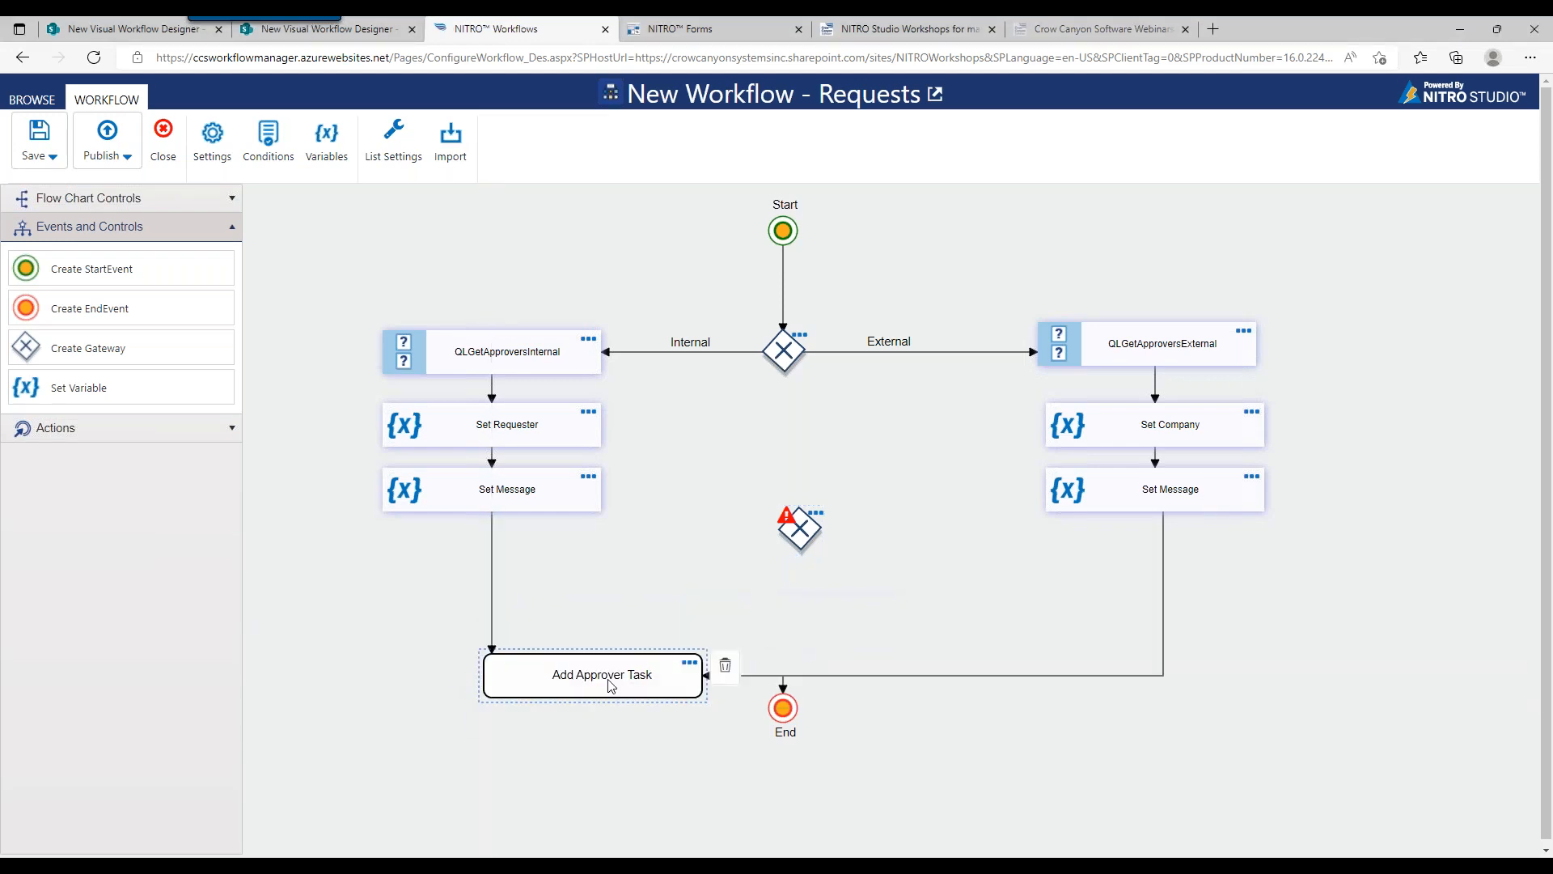
click(493, 588)
key(Delete)
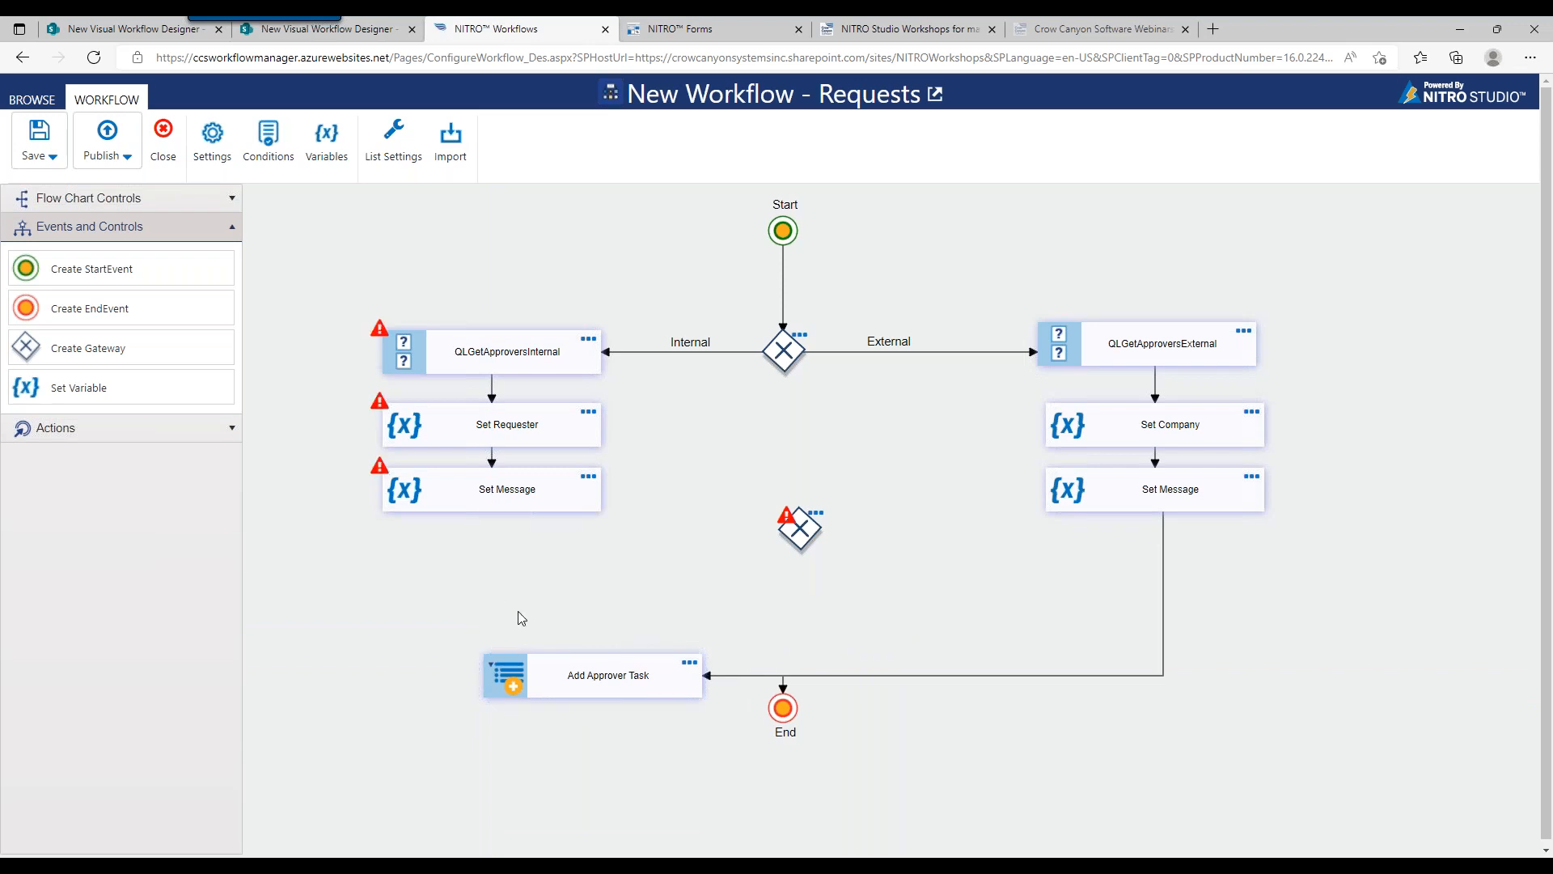
drag(586, 682, 584, 626)
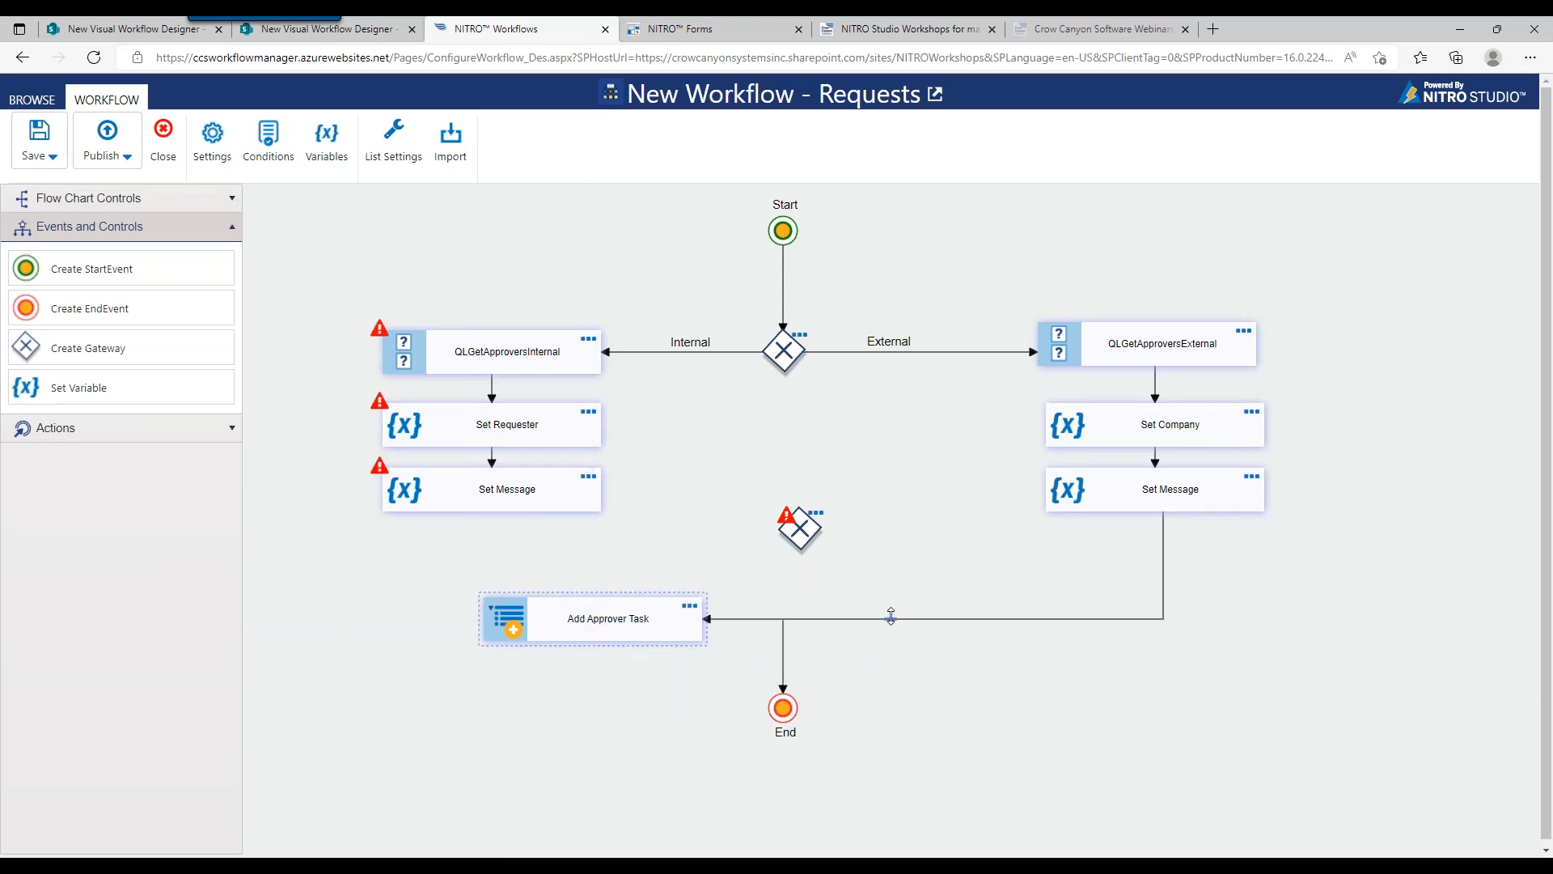
click(891, 618)
key(Delete)
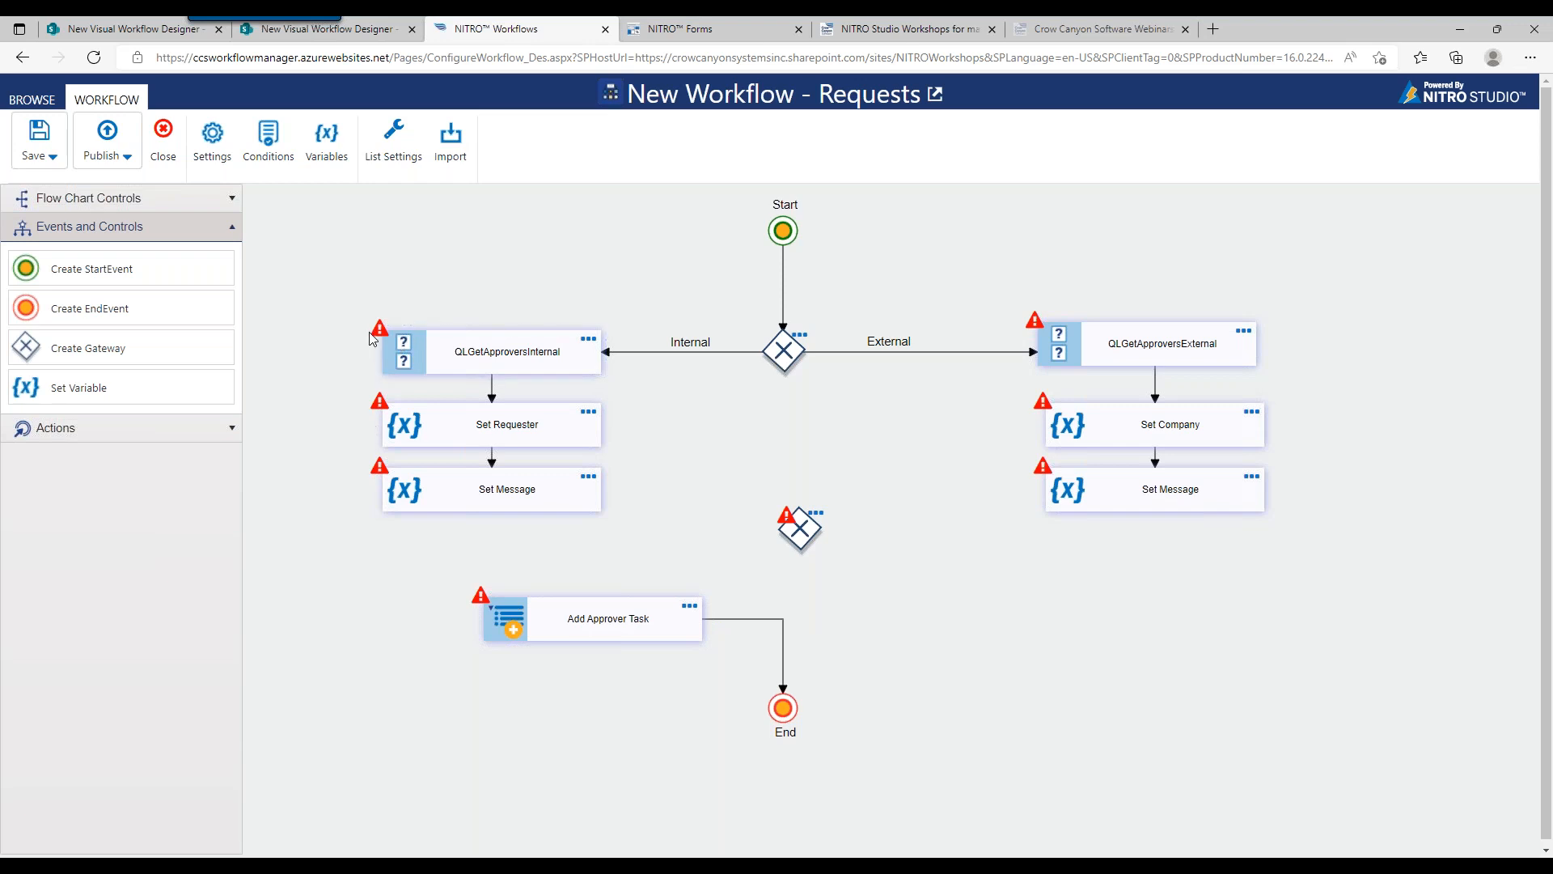
mouse_move(382, 337)
click(796, 522)
mouse_move(788, 519)
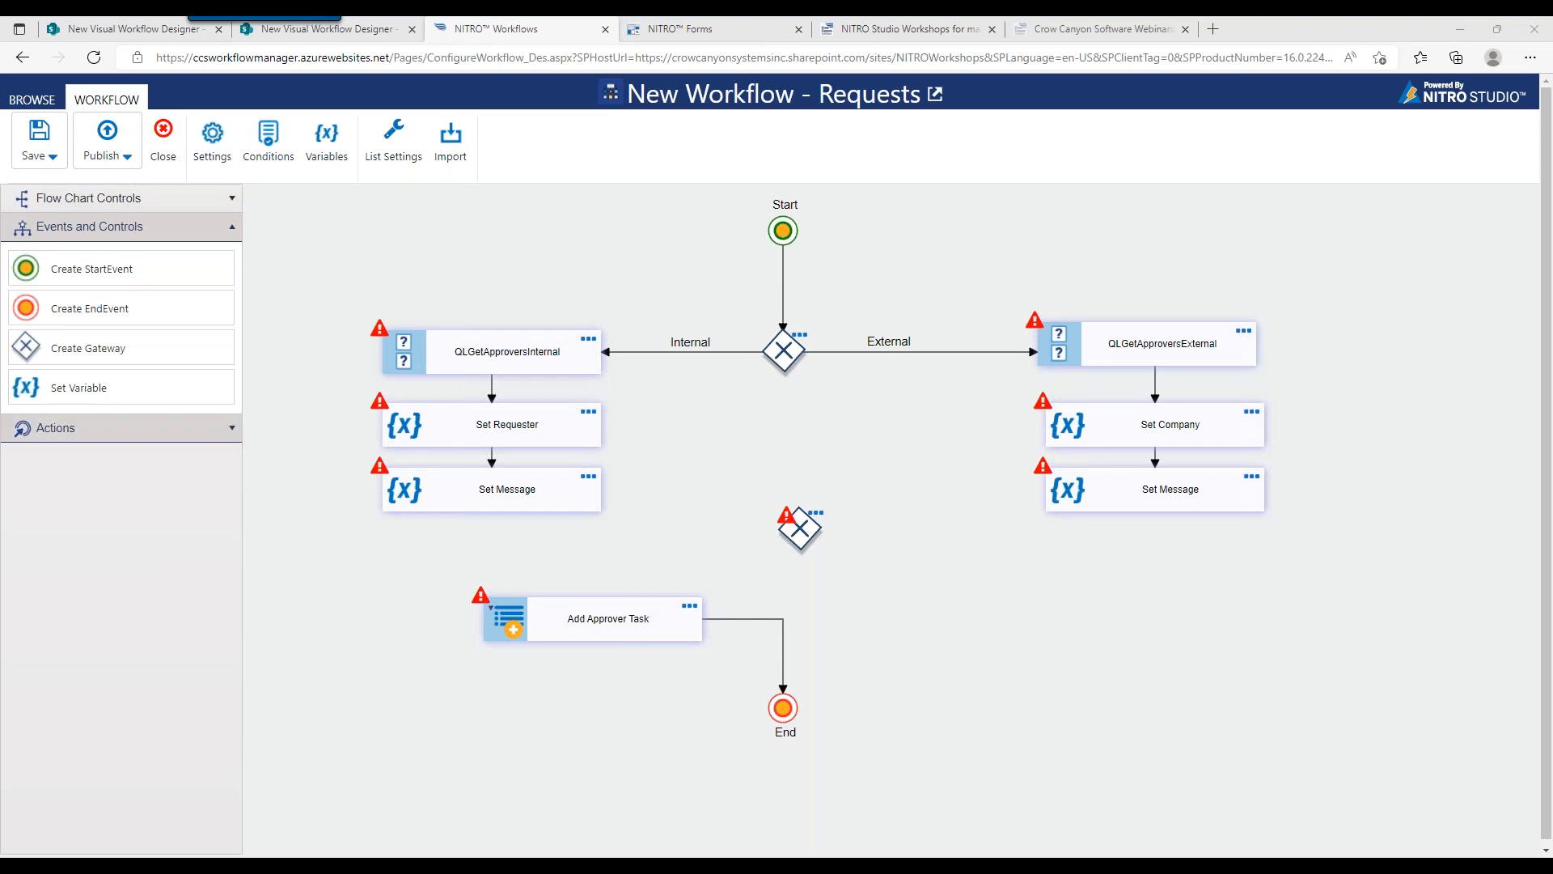
Add an Update List Item action below the new gateway, opposite the Add Approver Task action
click(81, 428)
drag(123, 346, 997, 593)
click(801, 543)
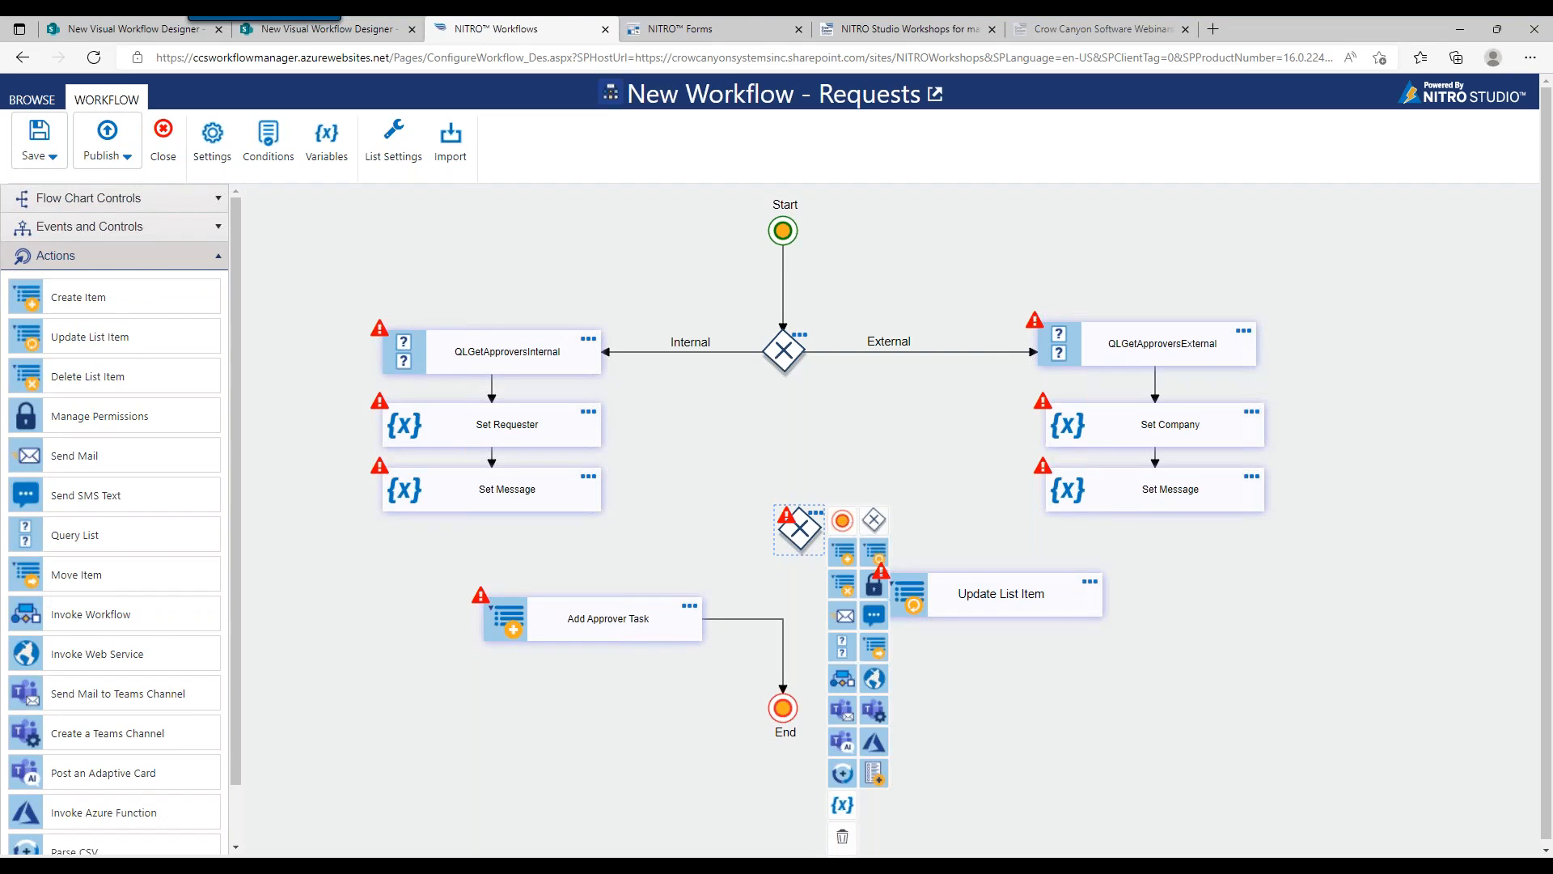
scroll(1175, 639, down, 2)
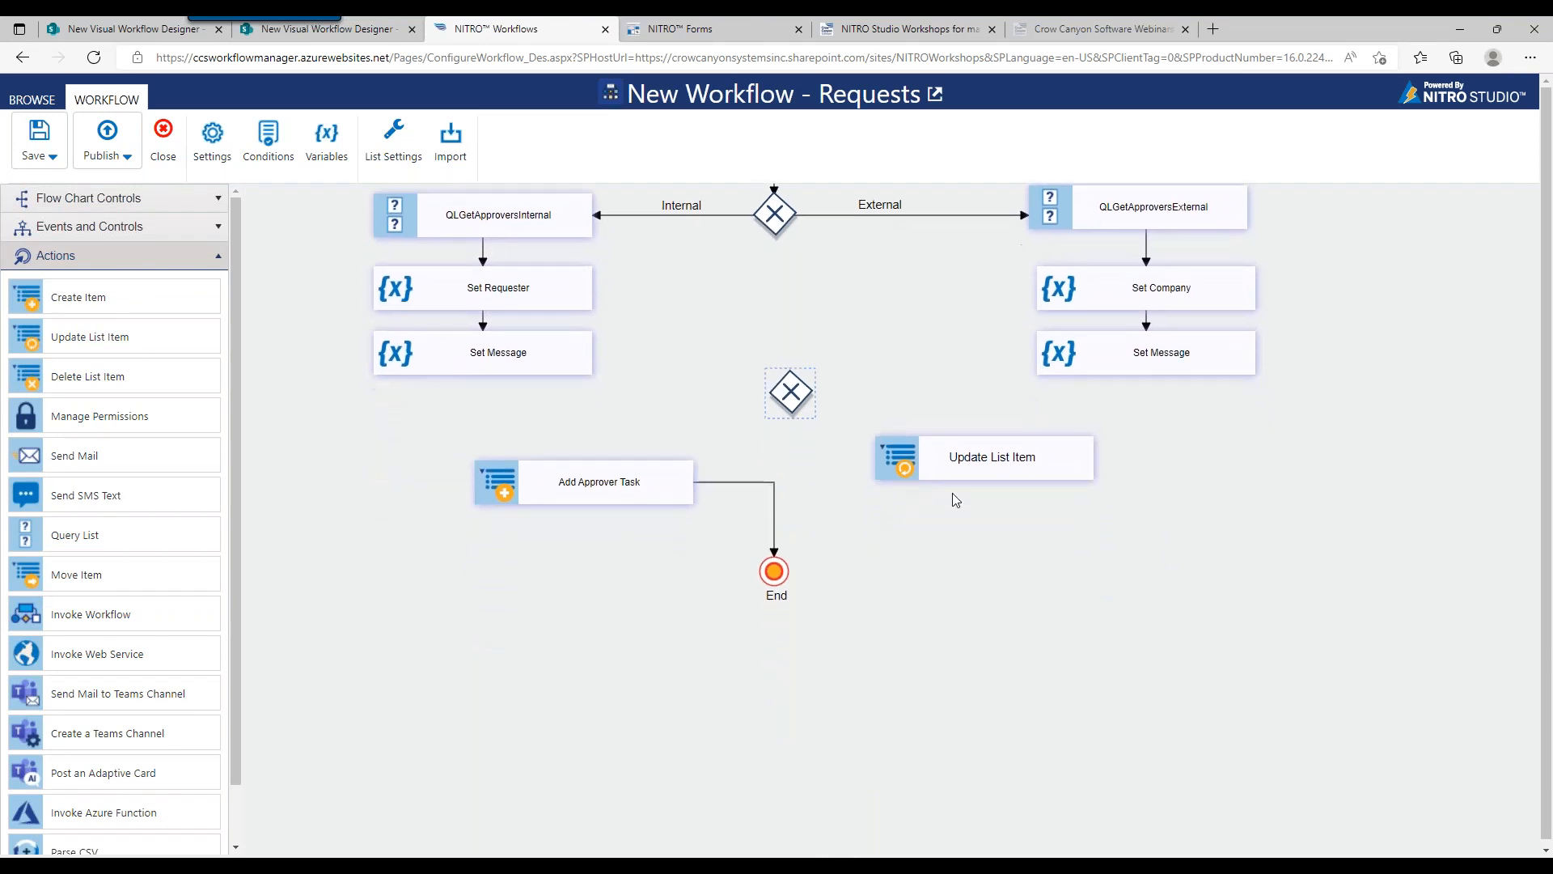
Connect the new gateway to Add Approver Task and Update List Item, lining up the actions and placing each label beside its connector
click(799, 398)
drag(833, 735, 670, 469)
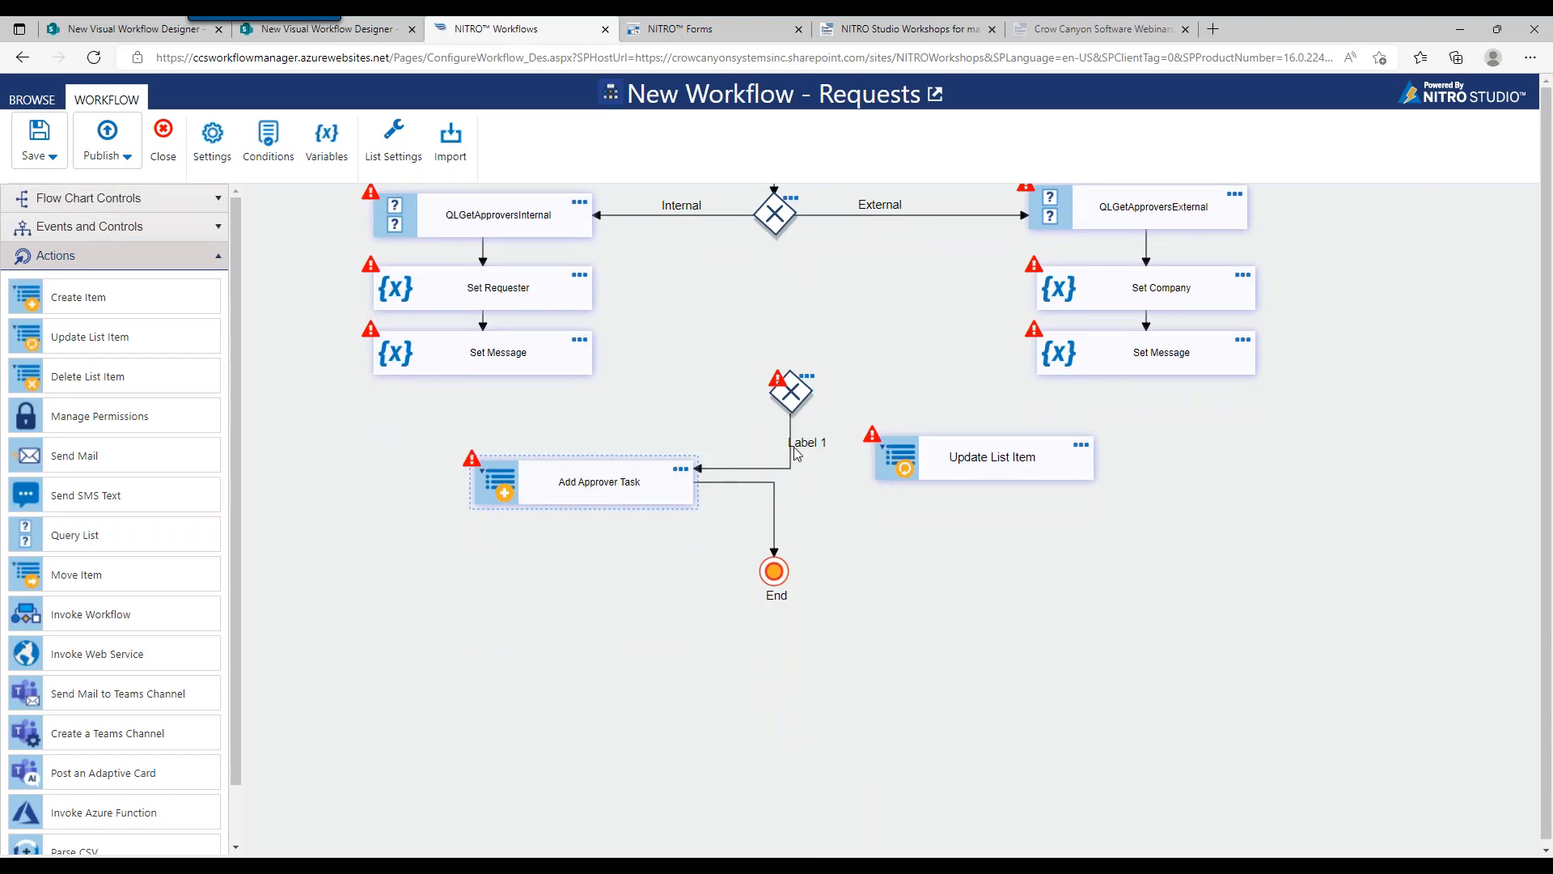
drag(787, 421, 656, 433)
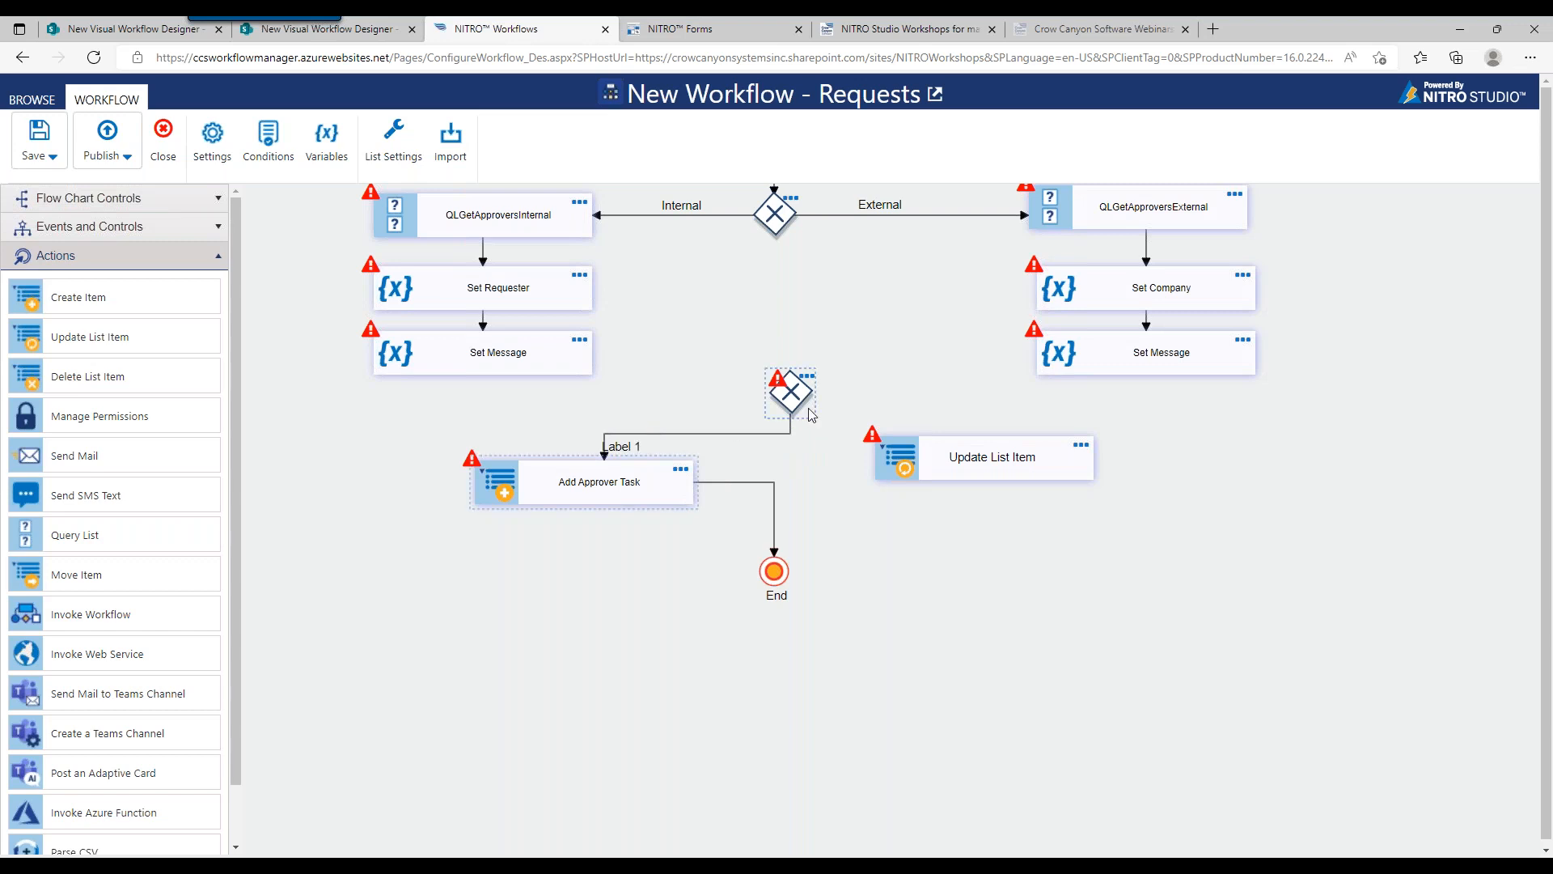
mouse_move(803, 413)
drag(850, 736, 953, 475)
drag(839, 469, 844, 425)
drag(965, 468, 960, 497)
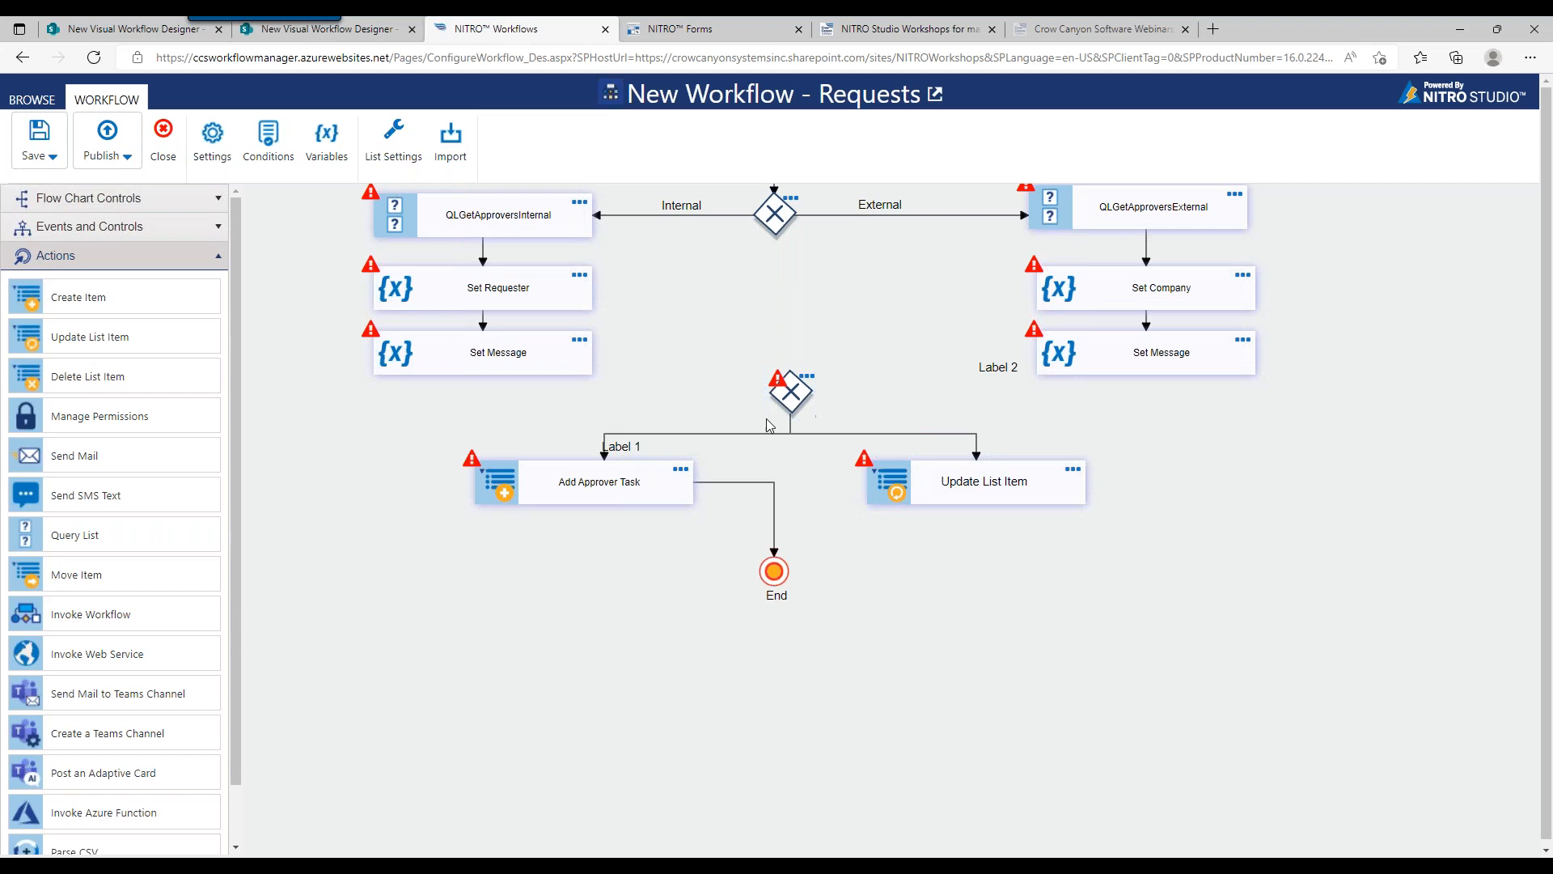
drag(996, 367, 889, 416)
drag(619, 446, 661, 416)
Connect the Set Message control of the Internal branch and that of the External branch to the new gateway
click(558, 374)
drag(616, 694, 773, 404)
click(716, 352)
drag(711, 352, 704, 394)
click(1087, 377)
drag(1278, 692, 884, 393)
Open the new gateway's settings and name it "Check if approver has a value"
click(791, 393)
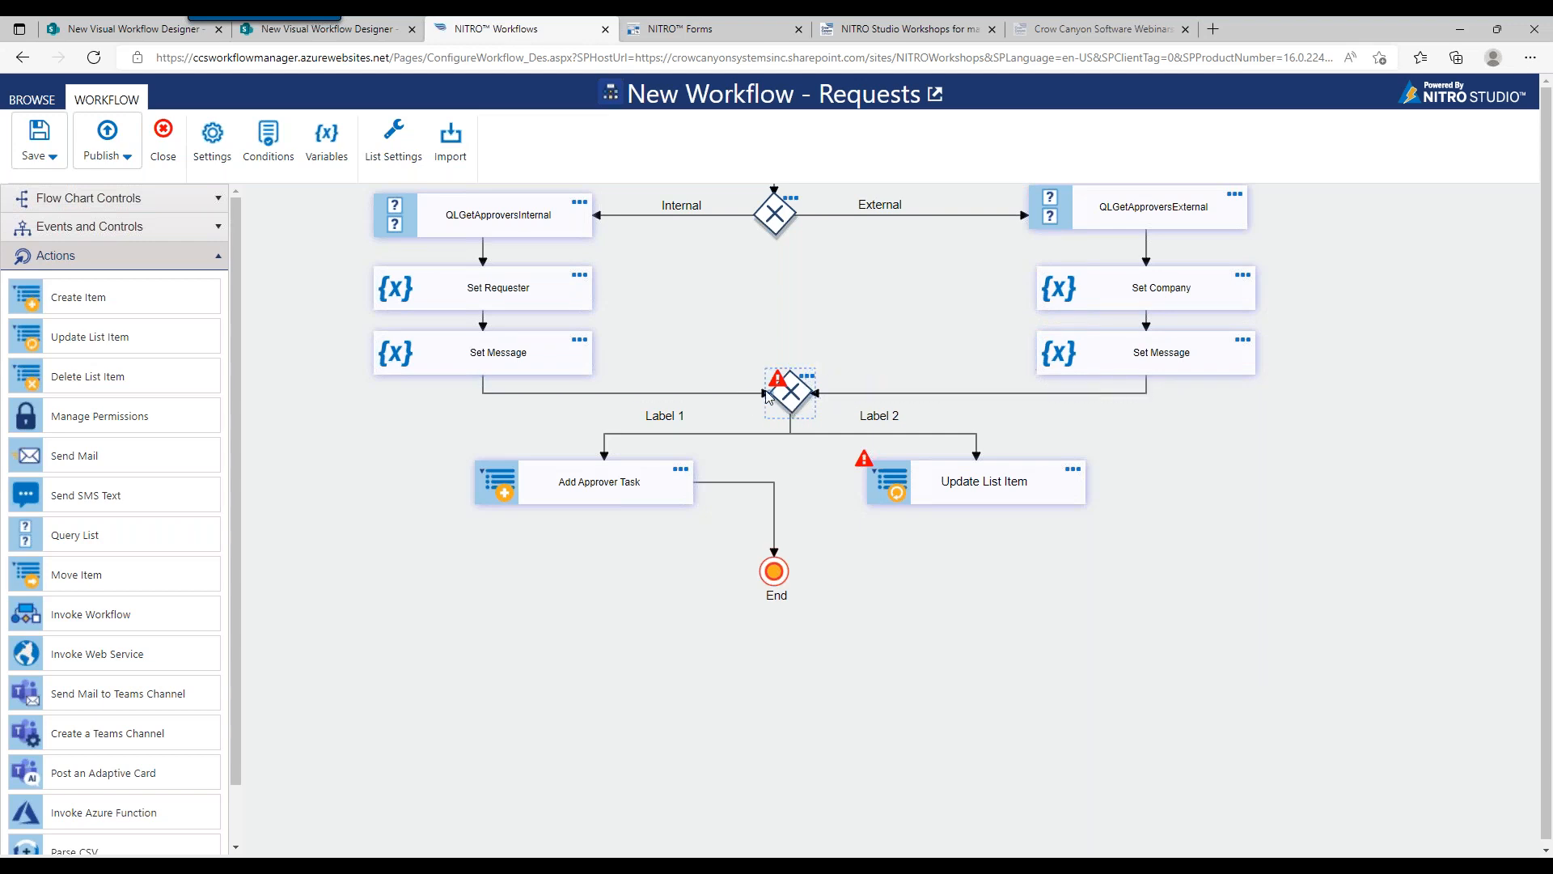
click(809, 378)
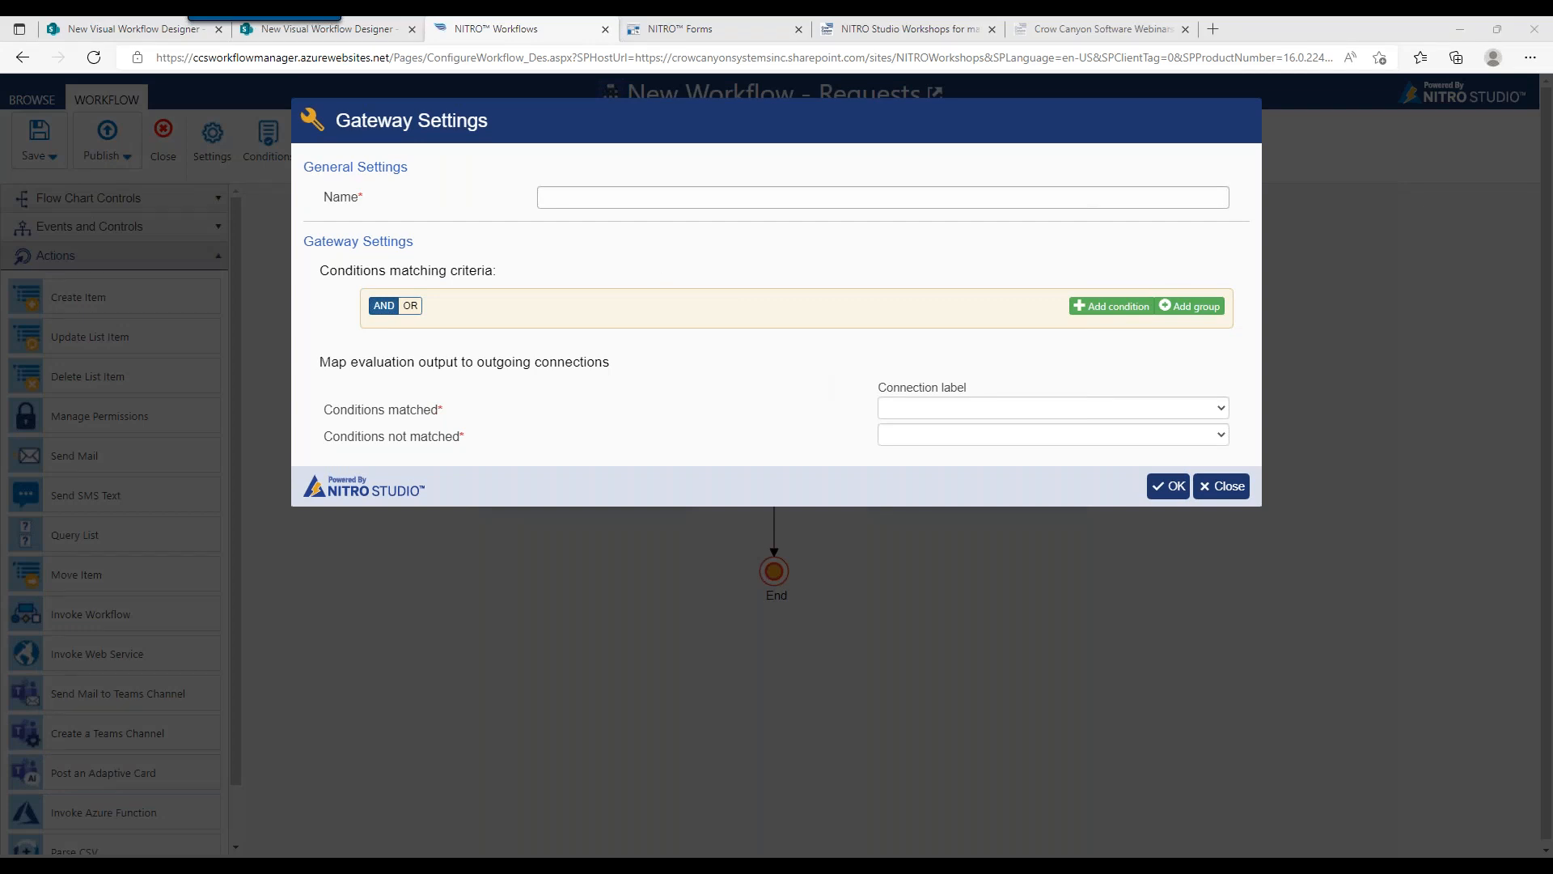
click(551, 201)
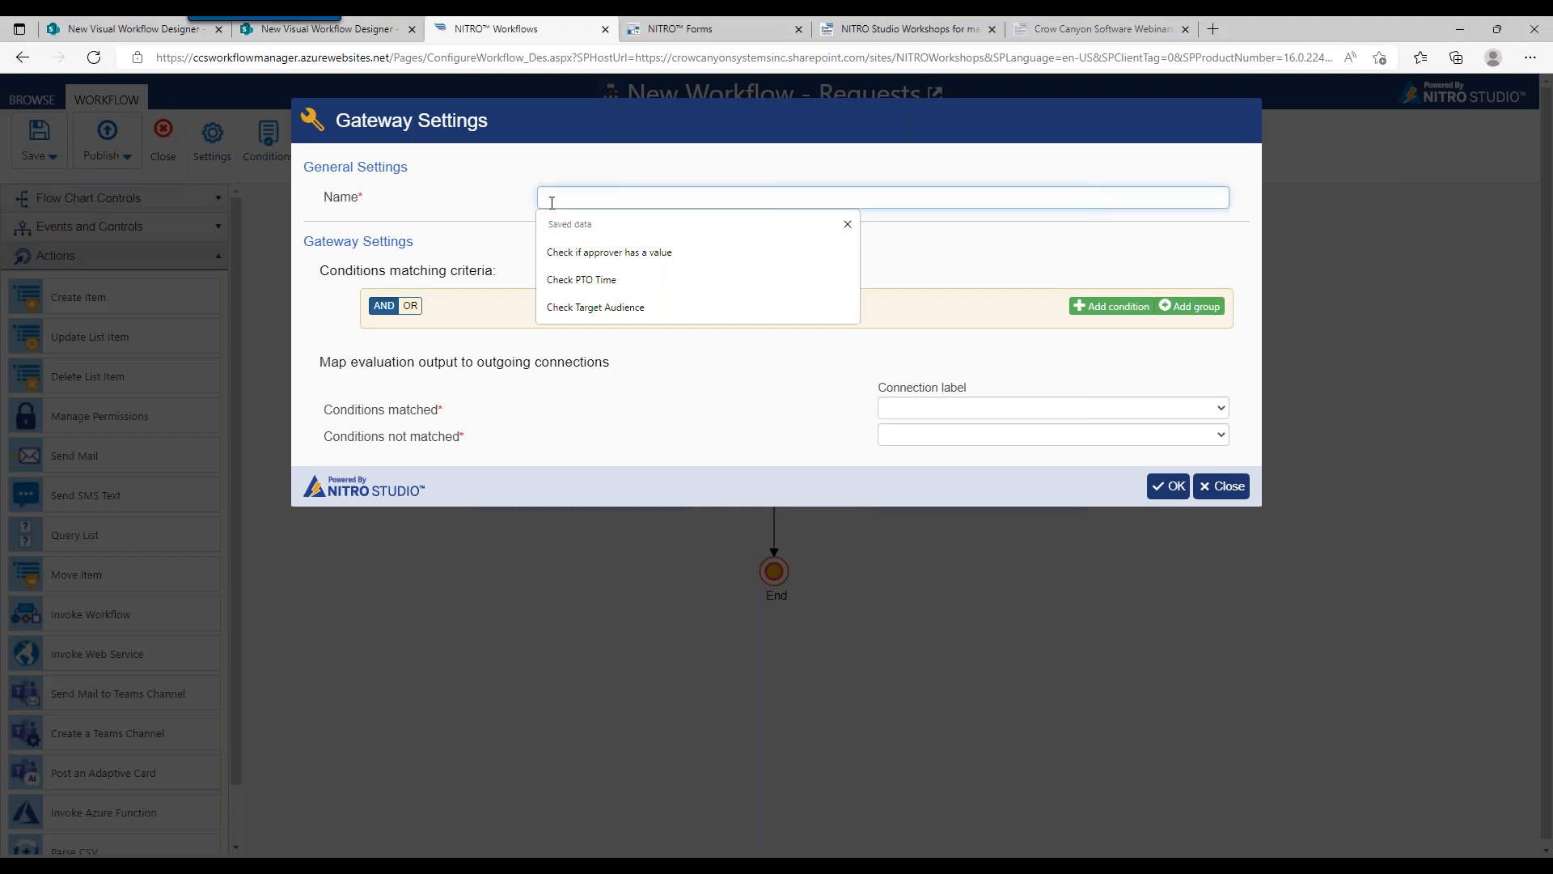
click(630, 252)
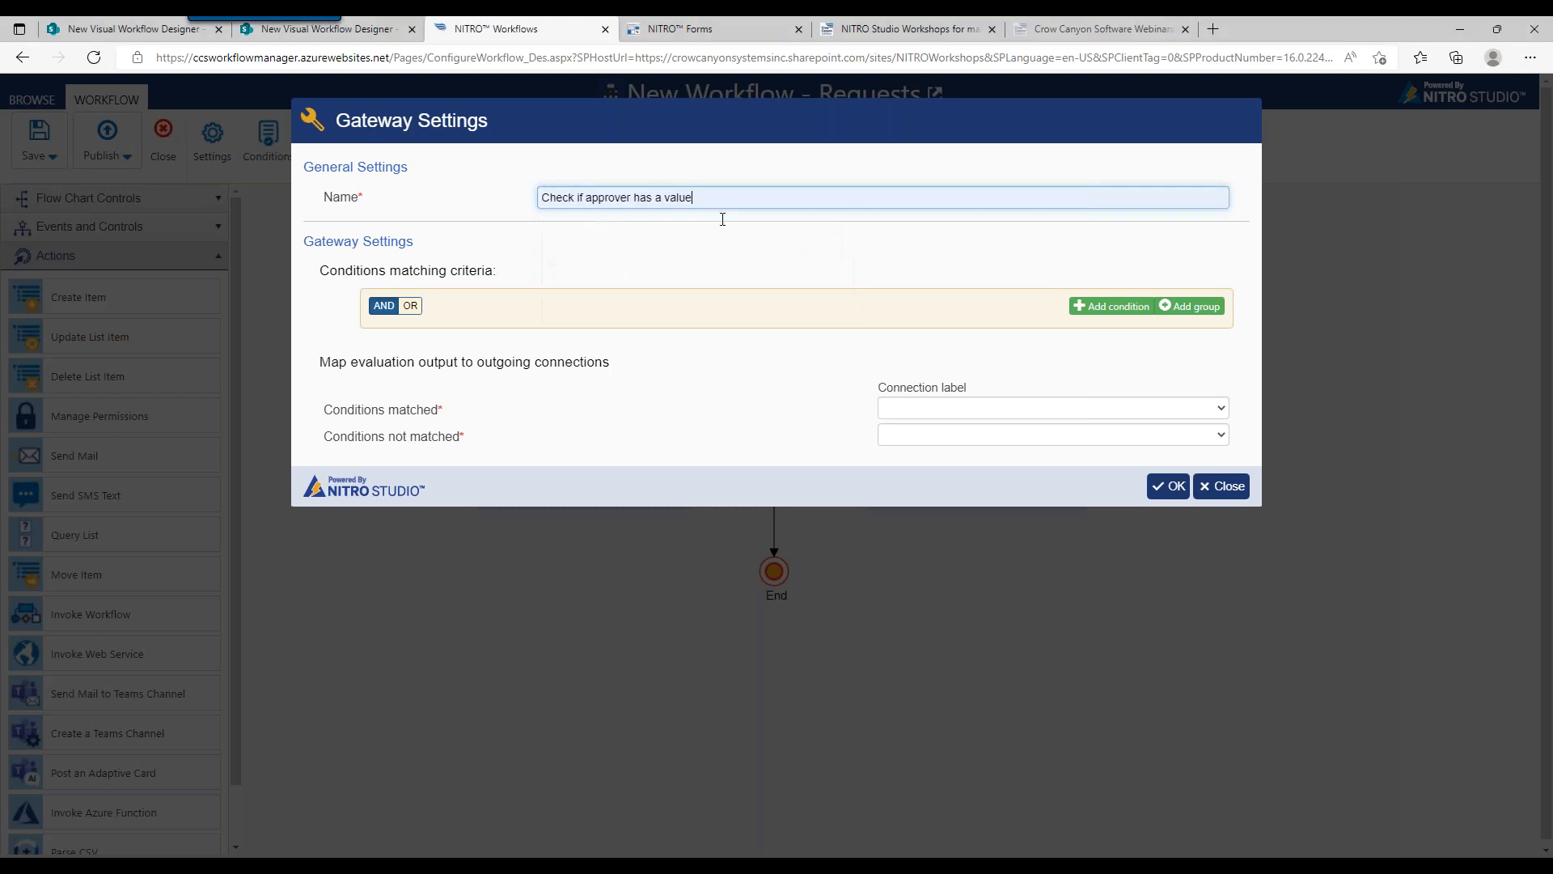
Add an Advanced Condition to the gateway with the equal operator and the value Approver##value,,0
click(1104, 306)
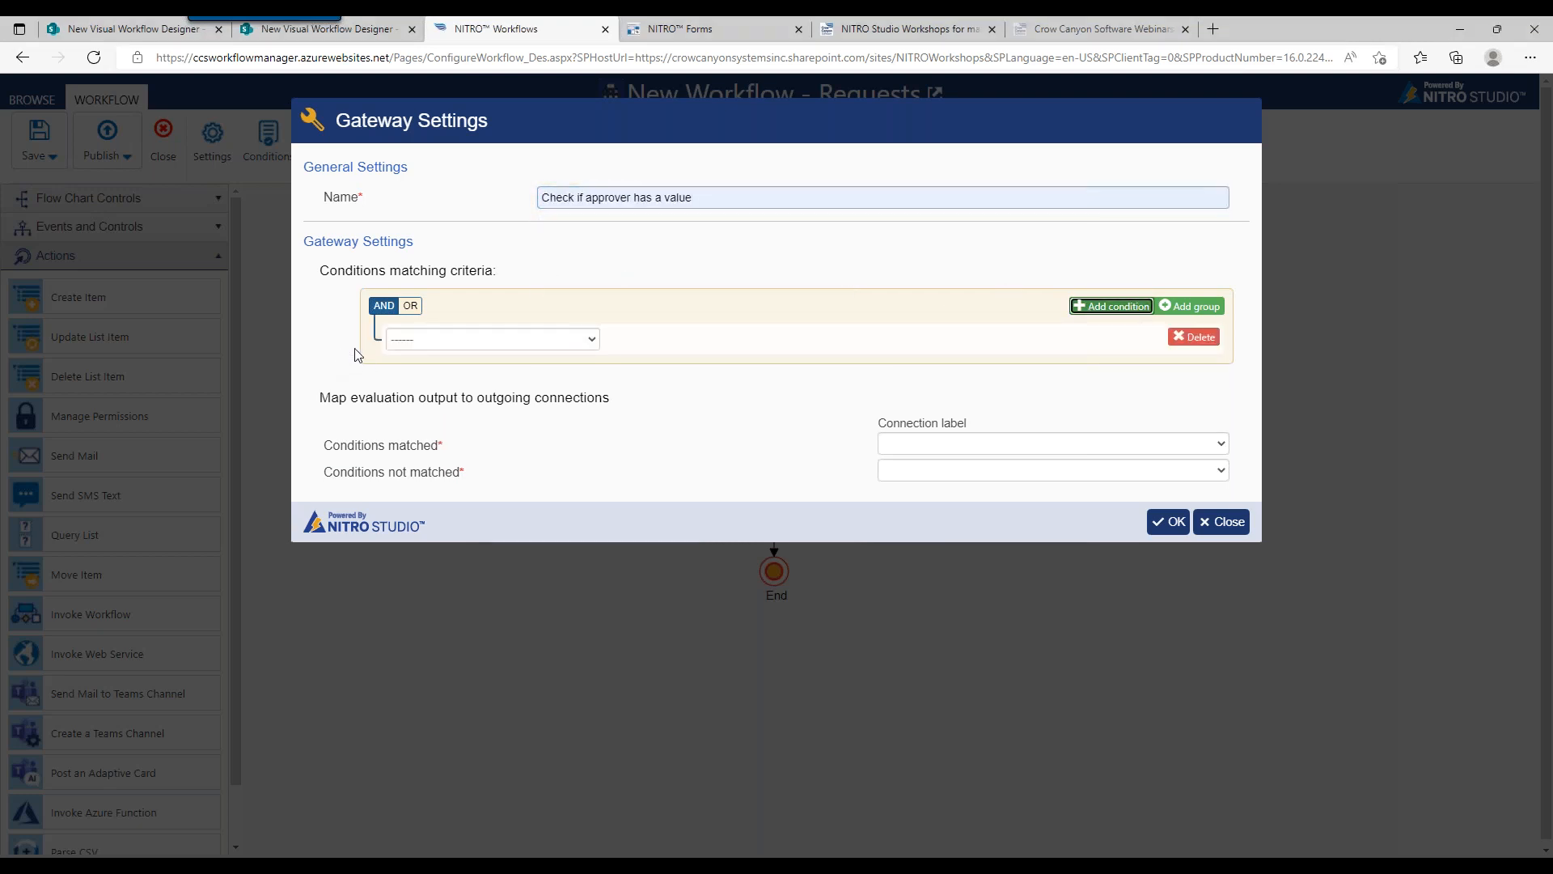
click(450, 340)
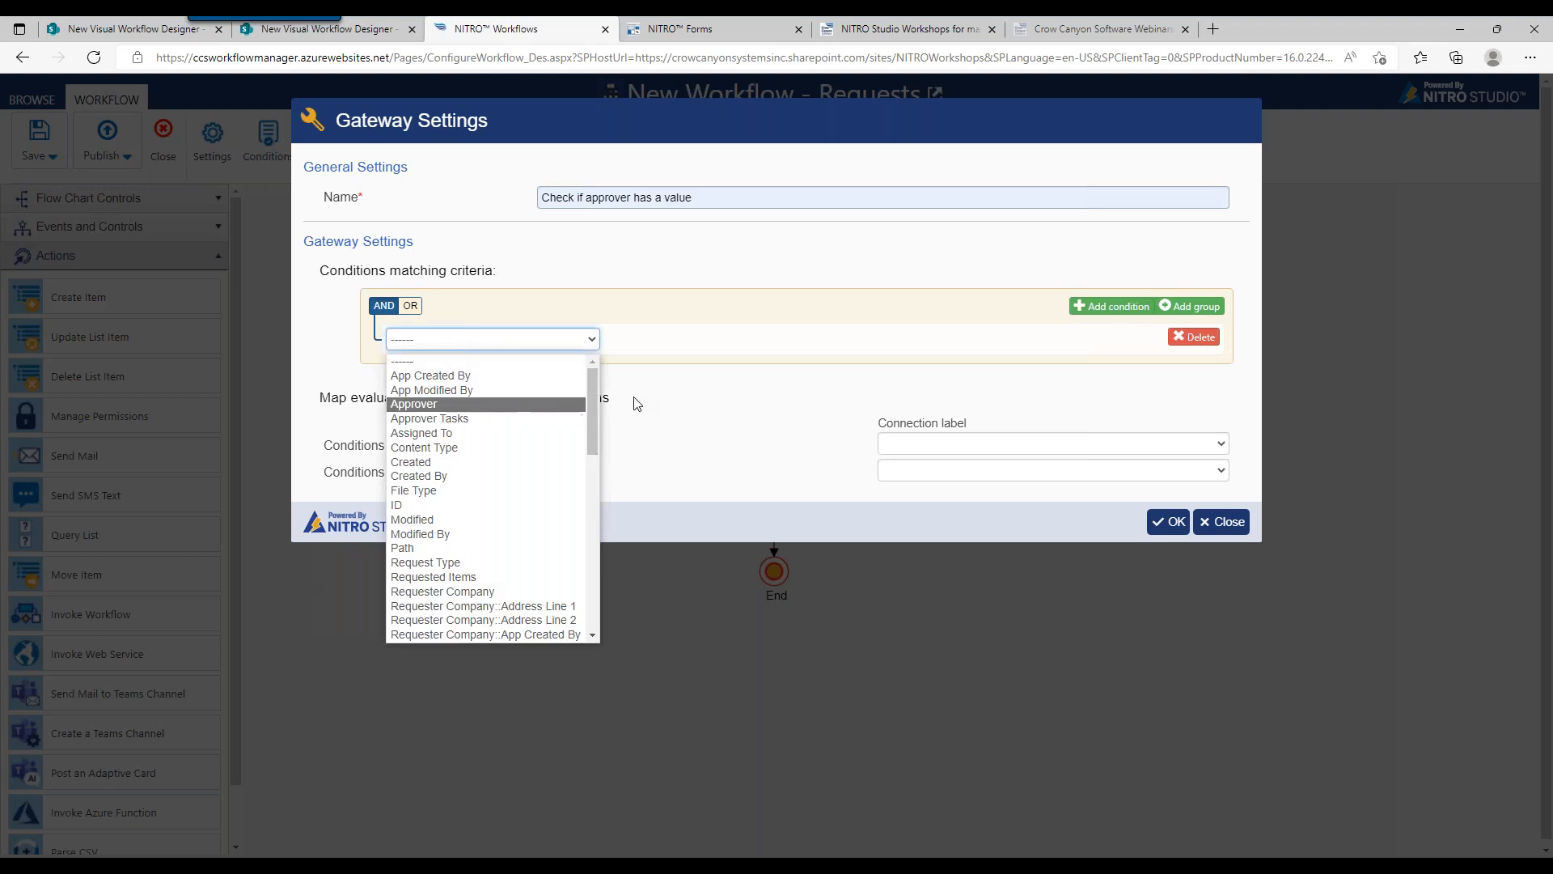
drag(591, 399, 595, 589)
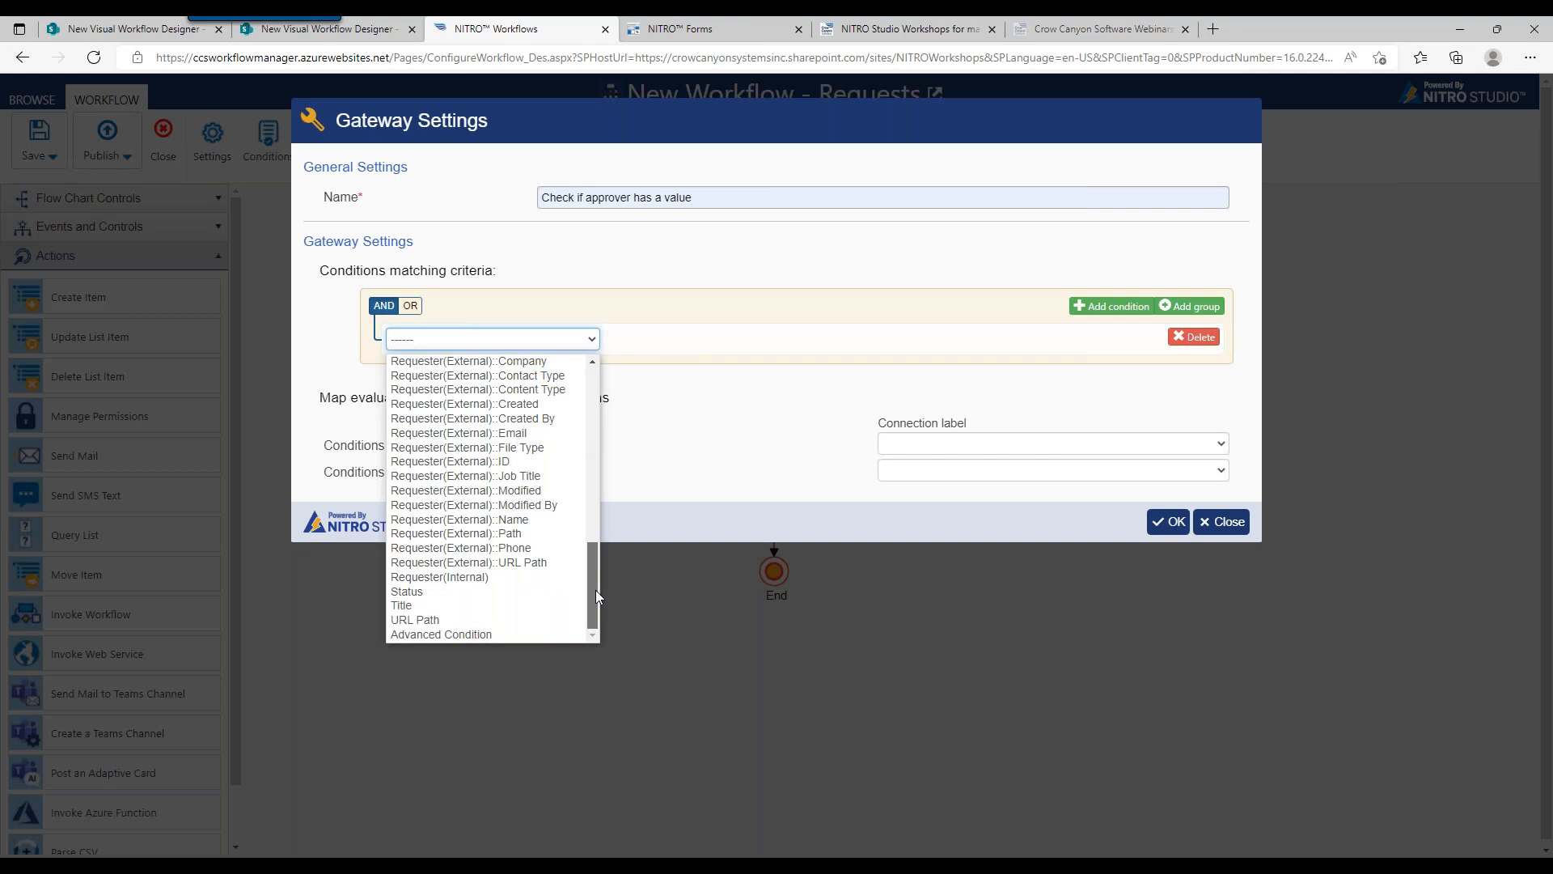
click(513, 634)
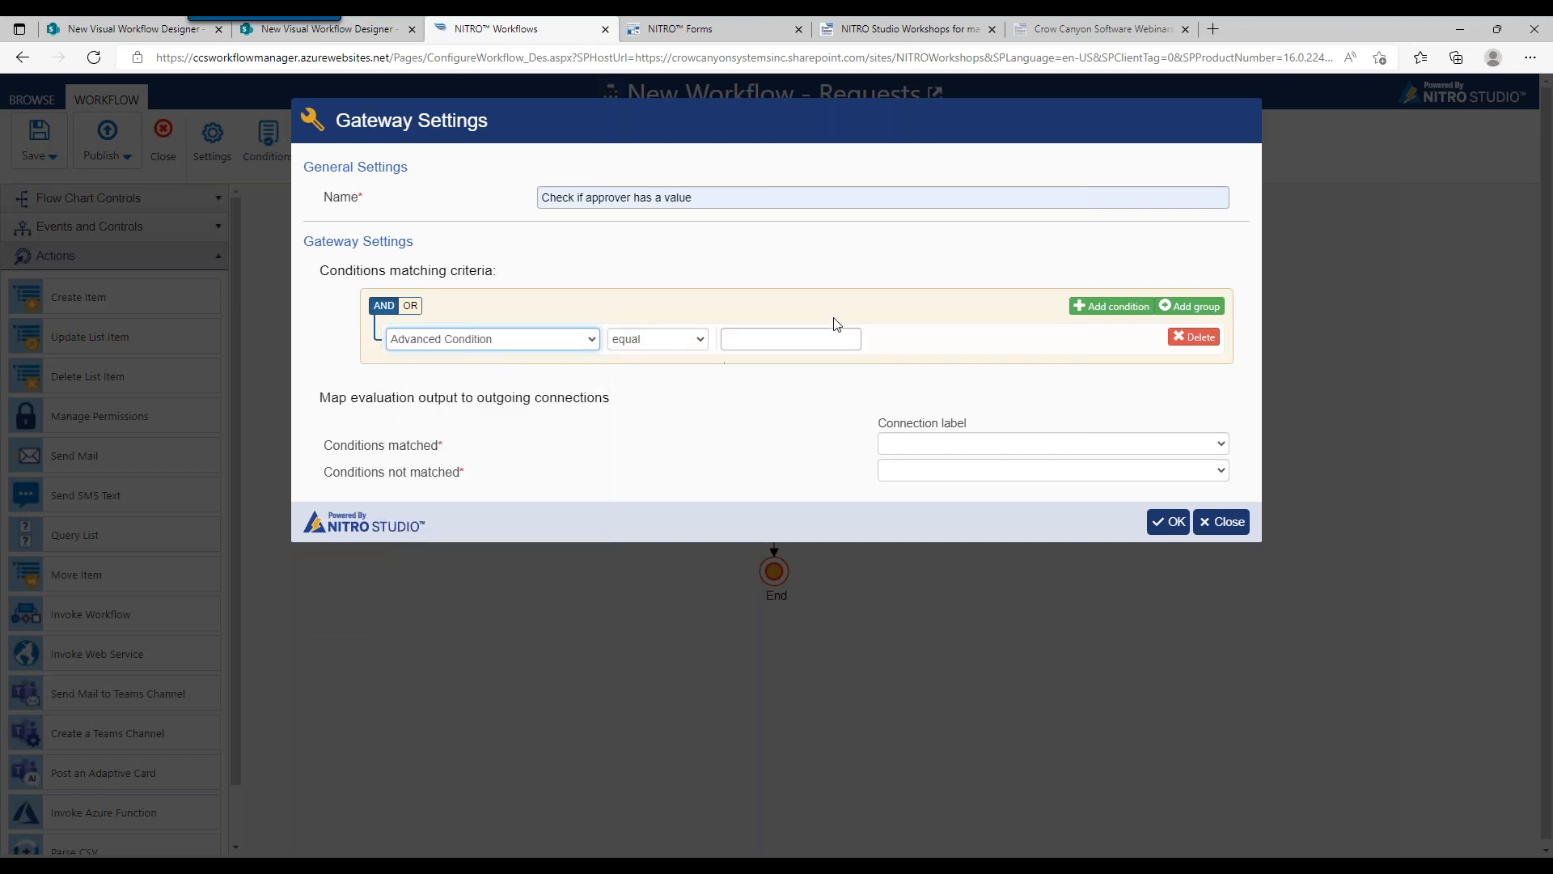
click(817, 336)
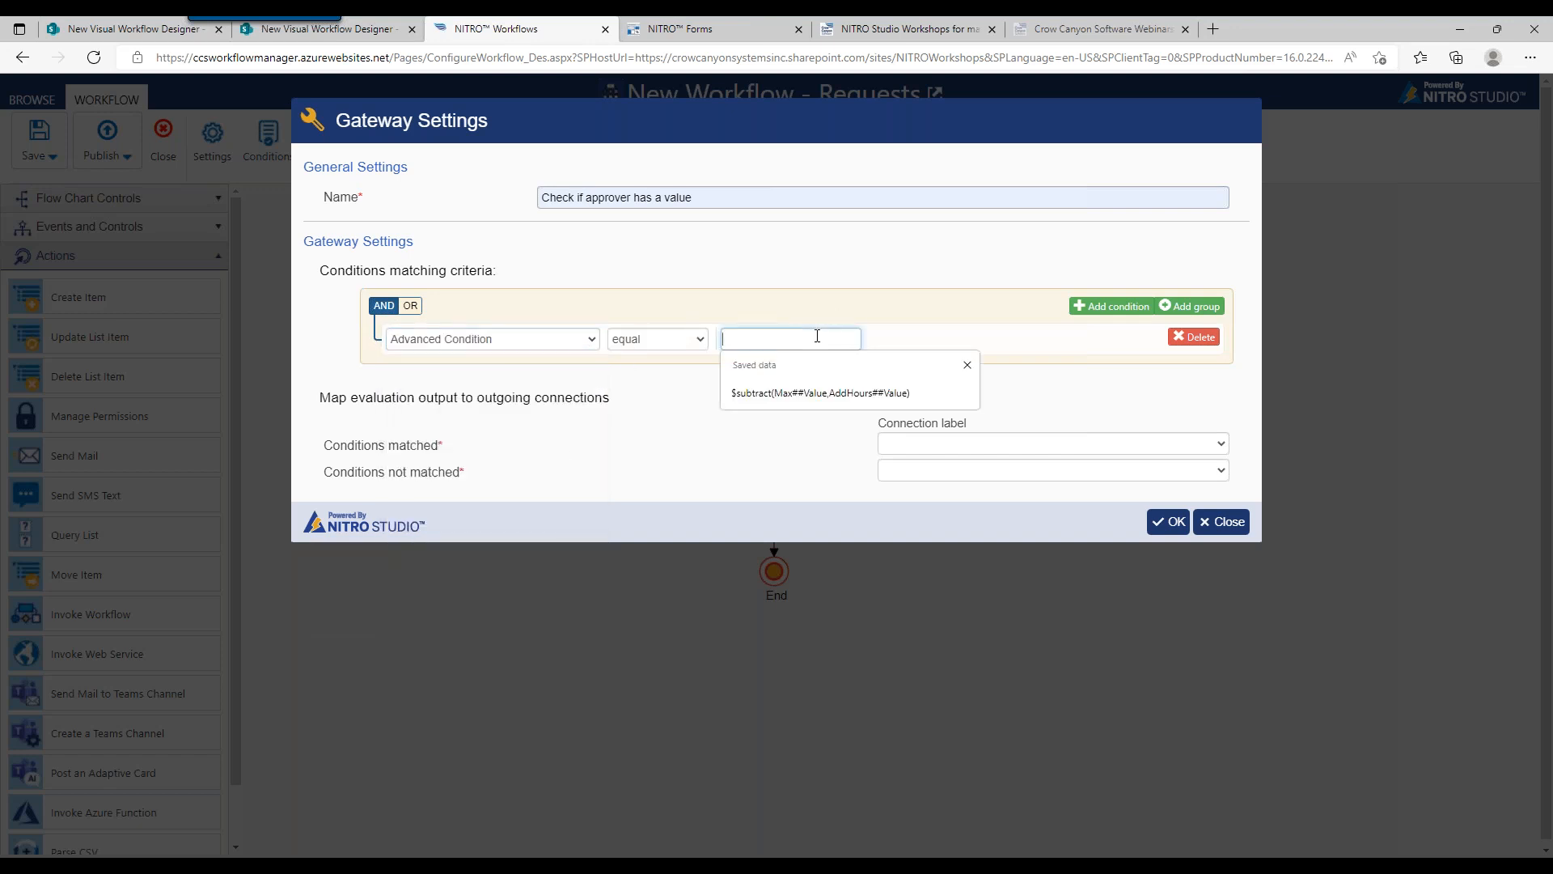
text(A[p)
text(pprove)
text(r#Email)
key(BackSpace)
key(BackSpace)
key(BackSpace)
key(BackSpace)
key(BackSpace)
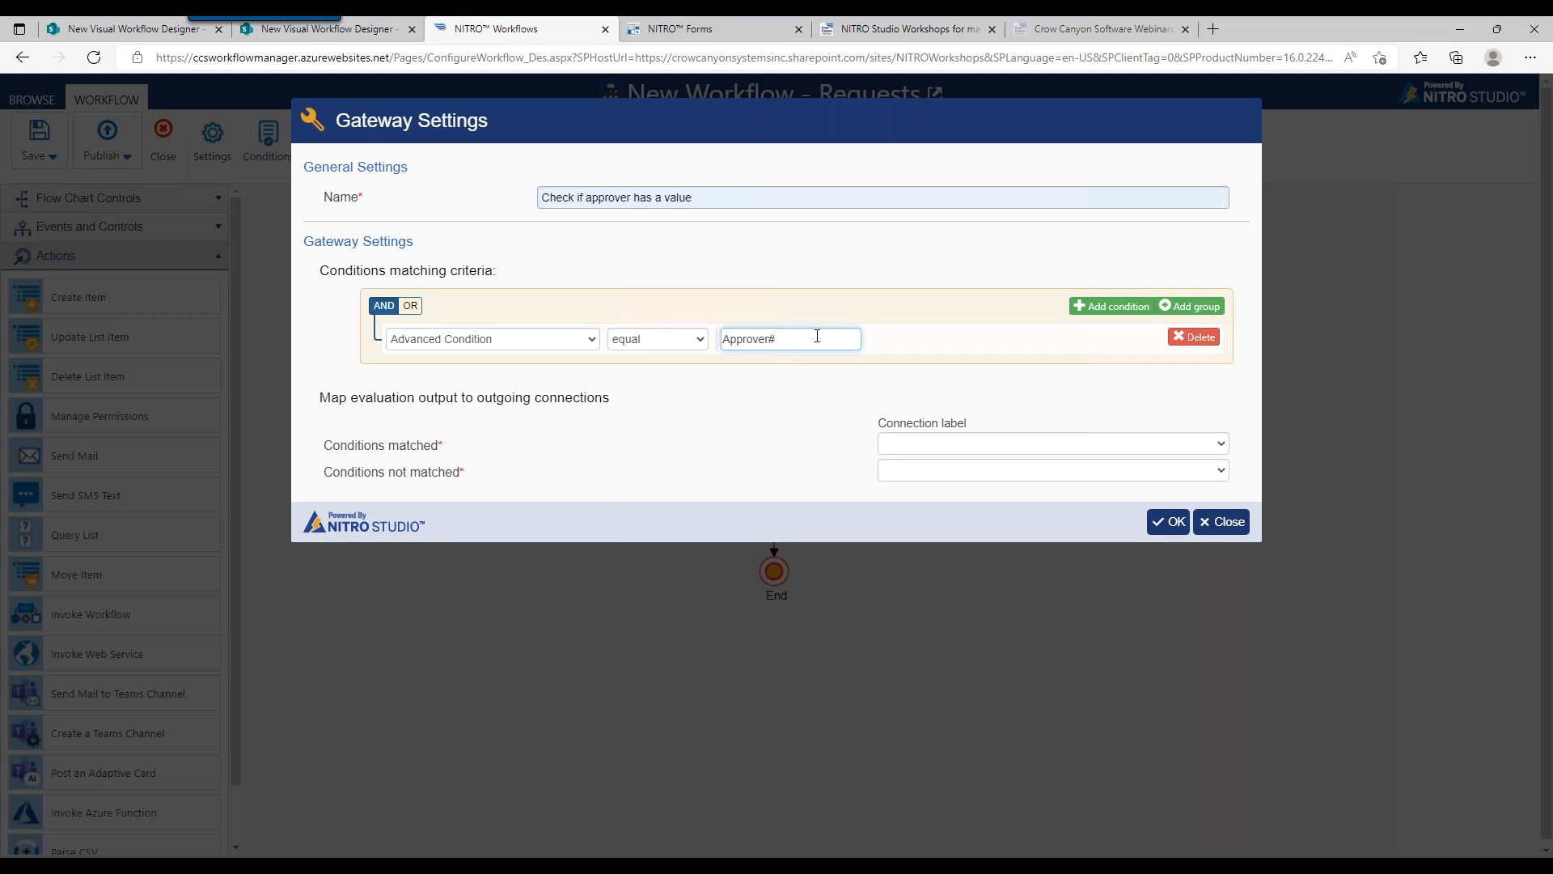
text(#value,,0)
click(884, 349)
Examine the columns and comparison operators available for the gateway condition, and the syntax of its value
click(525, 336)
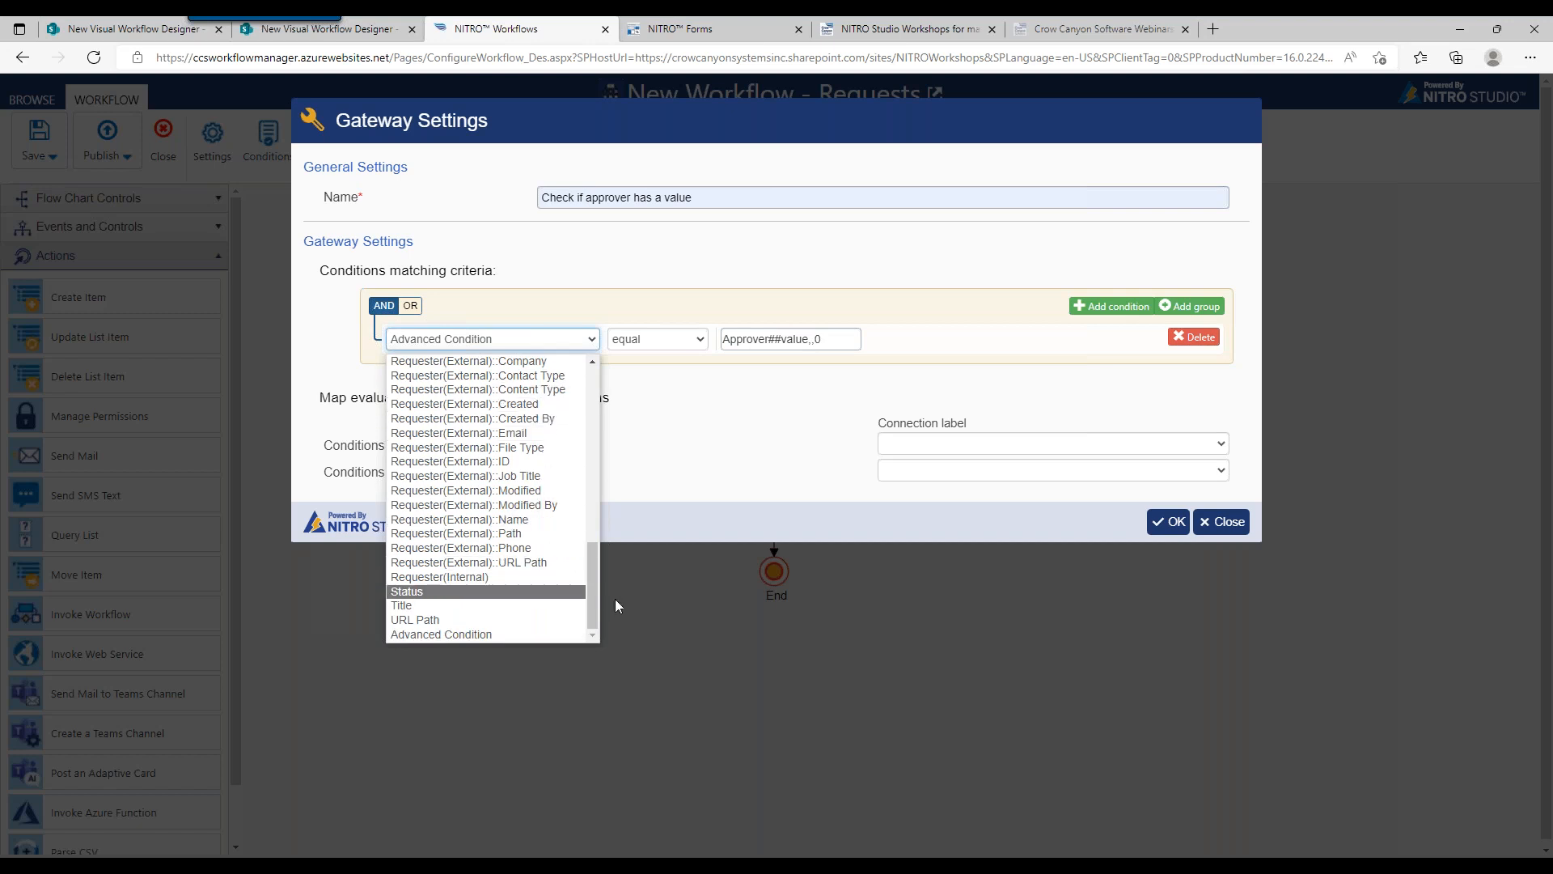
drag(590, 585, 593, 425)
click(613, 288)
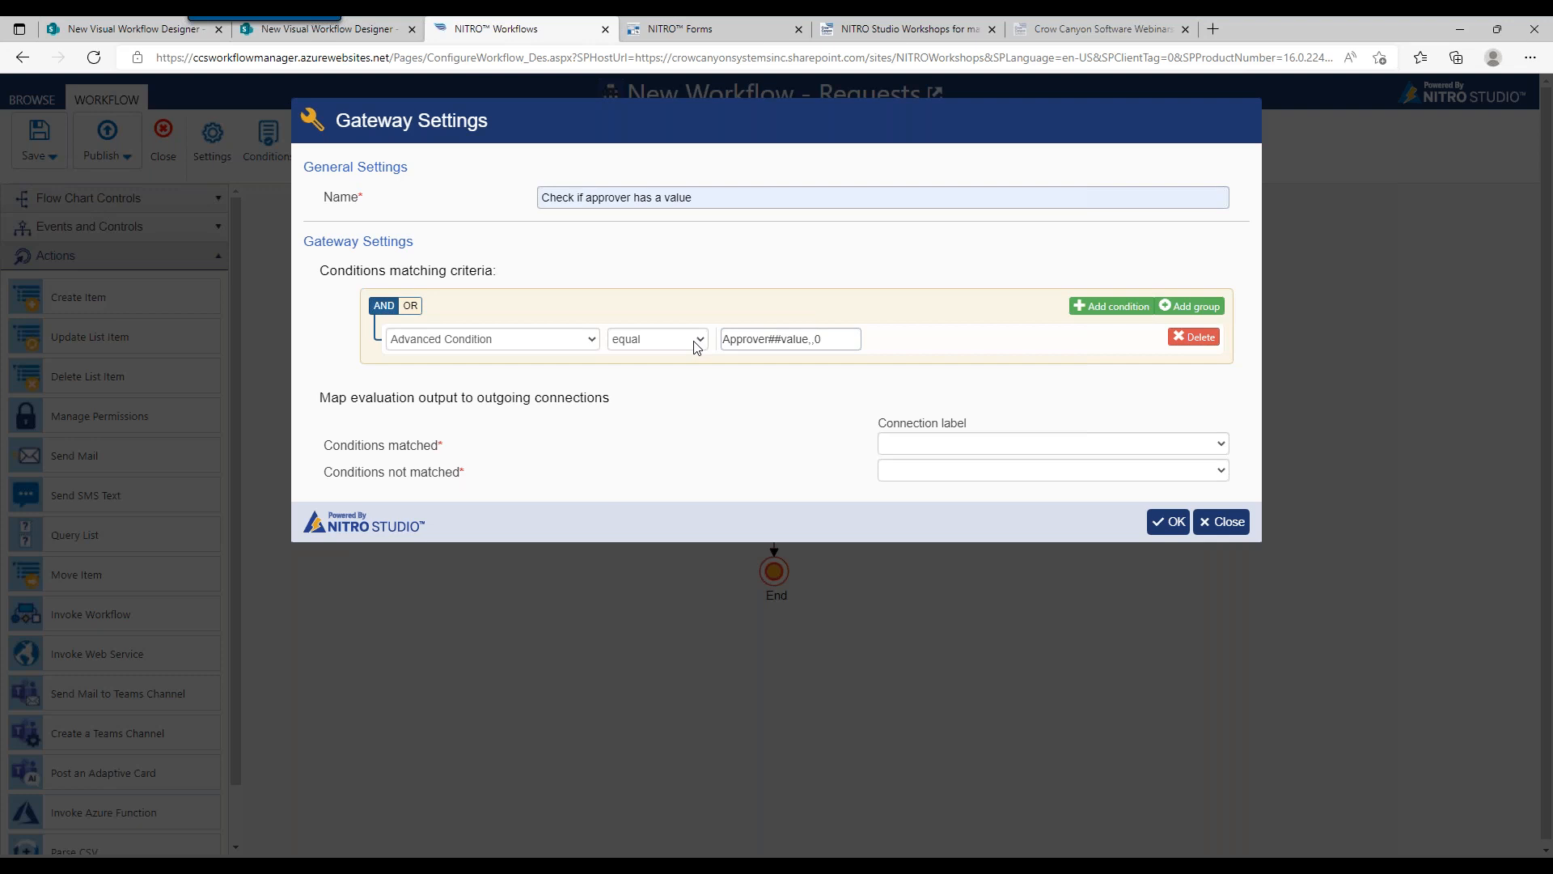
click(813, 339)
click(807, 357)
click(662, 338)
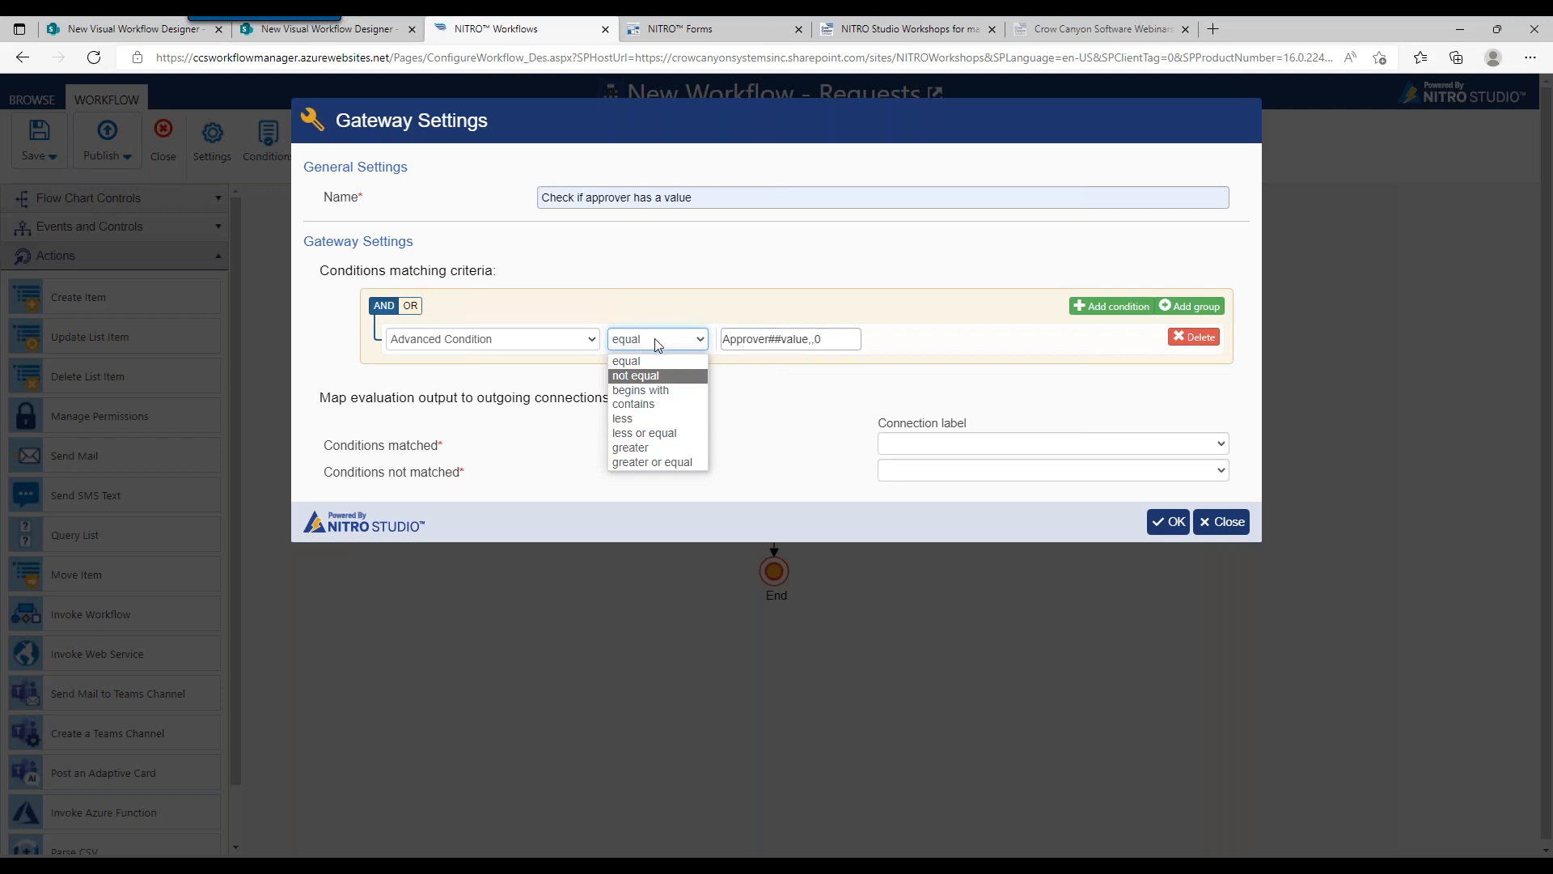
click(809, 339)
click(809, 339)
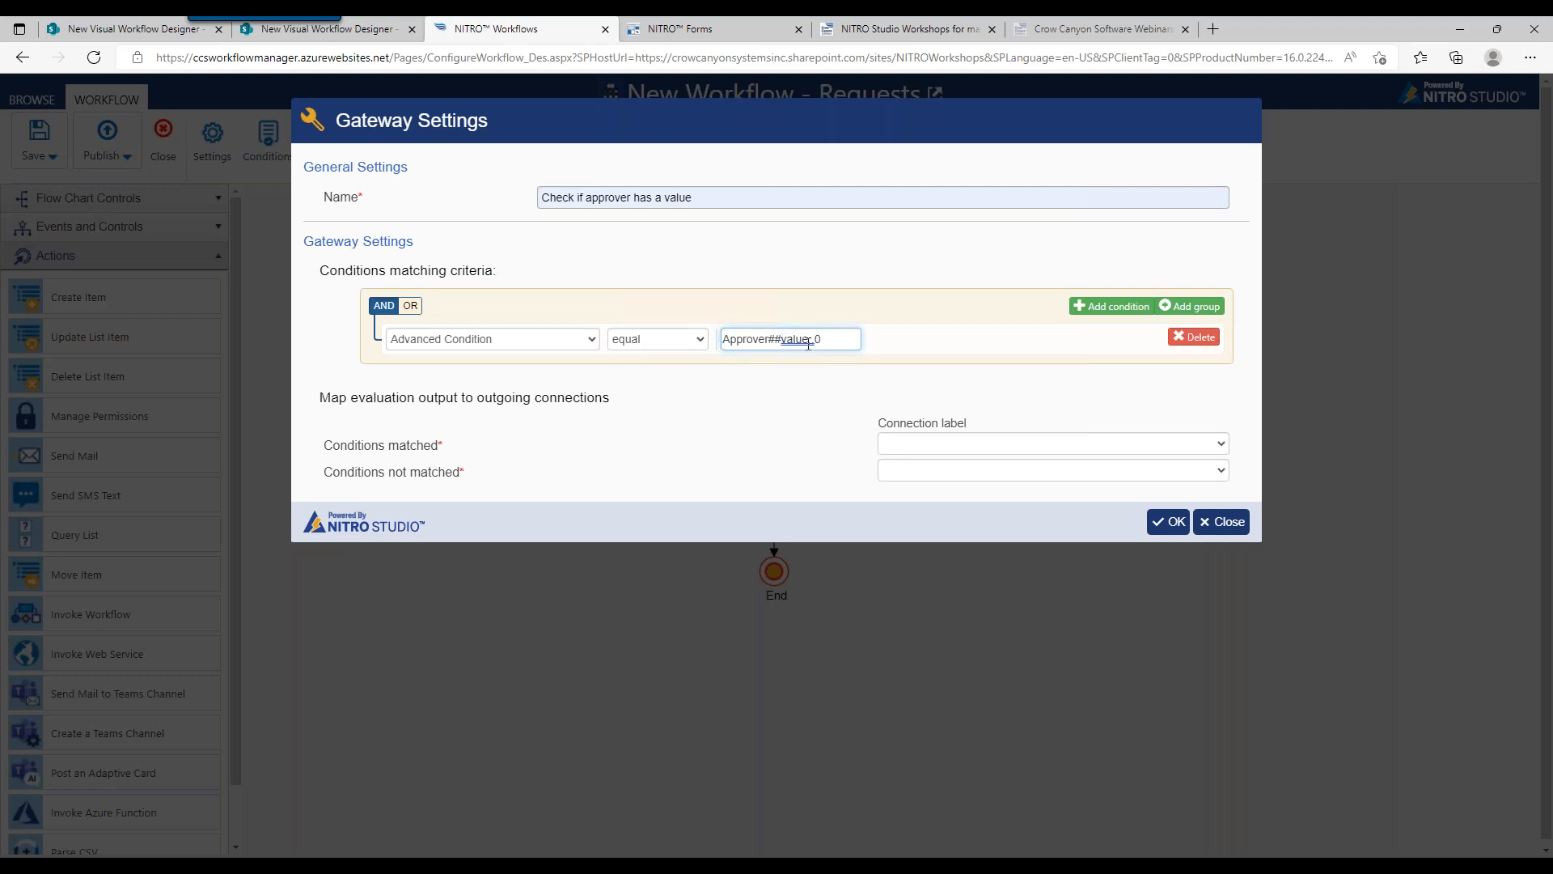
Map matched conditions to Label 1 and unmatched conditions to Label 2, and confirm the gateway settings
click(931, 450)
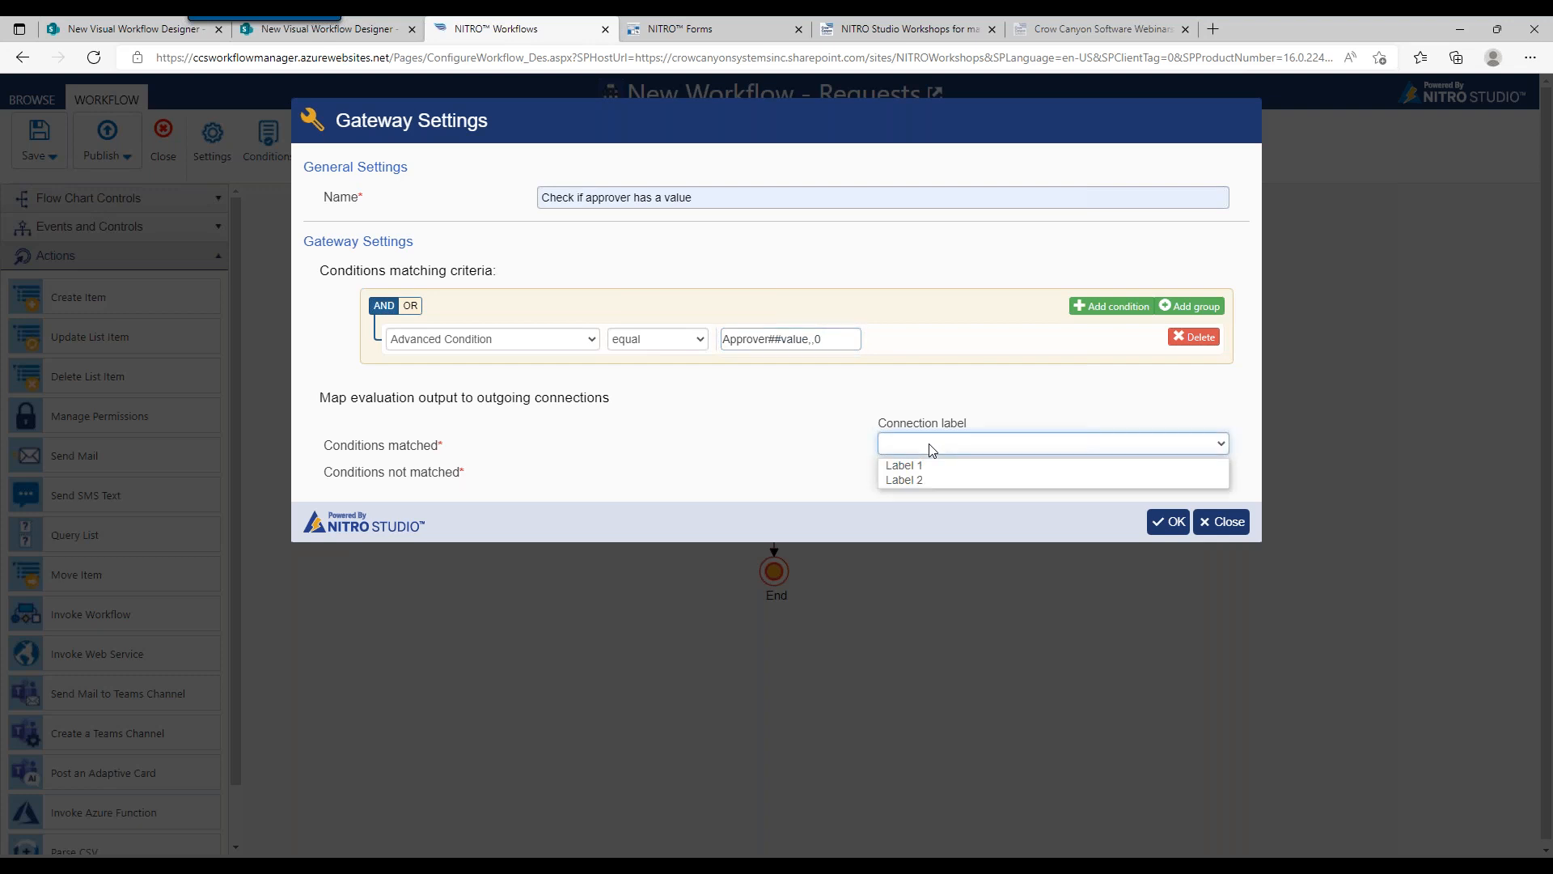
click(929, 463)
click(931, 474)
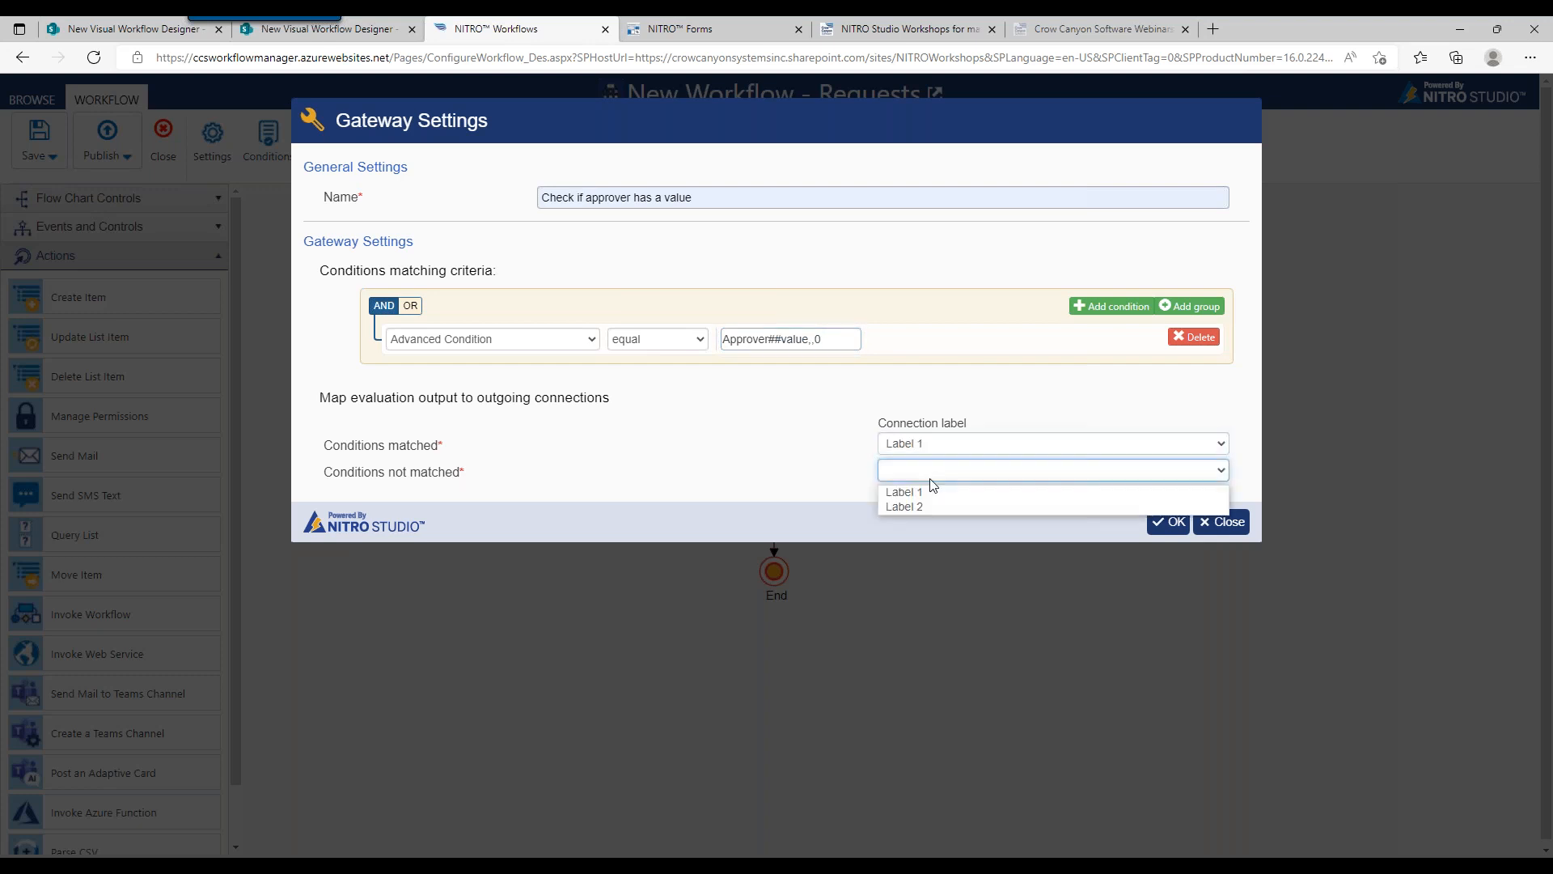
click(927, 507)
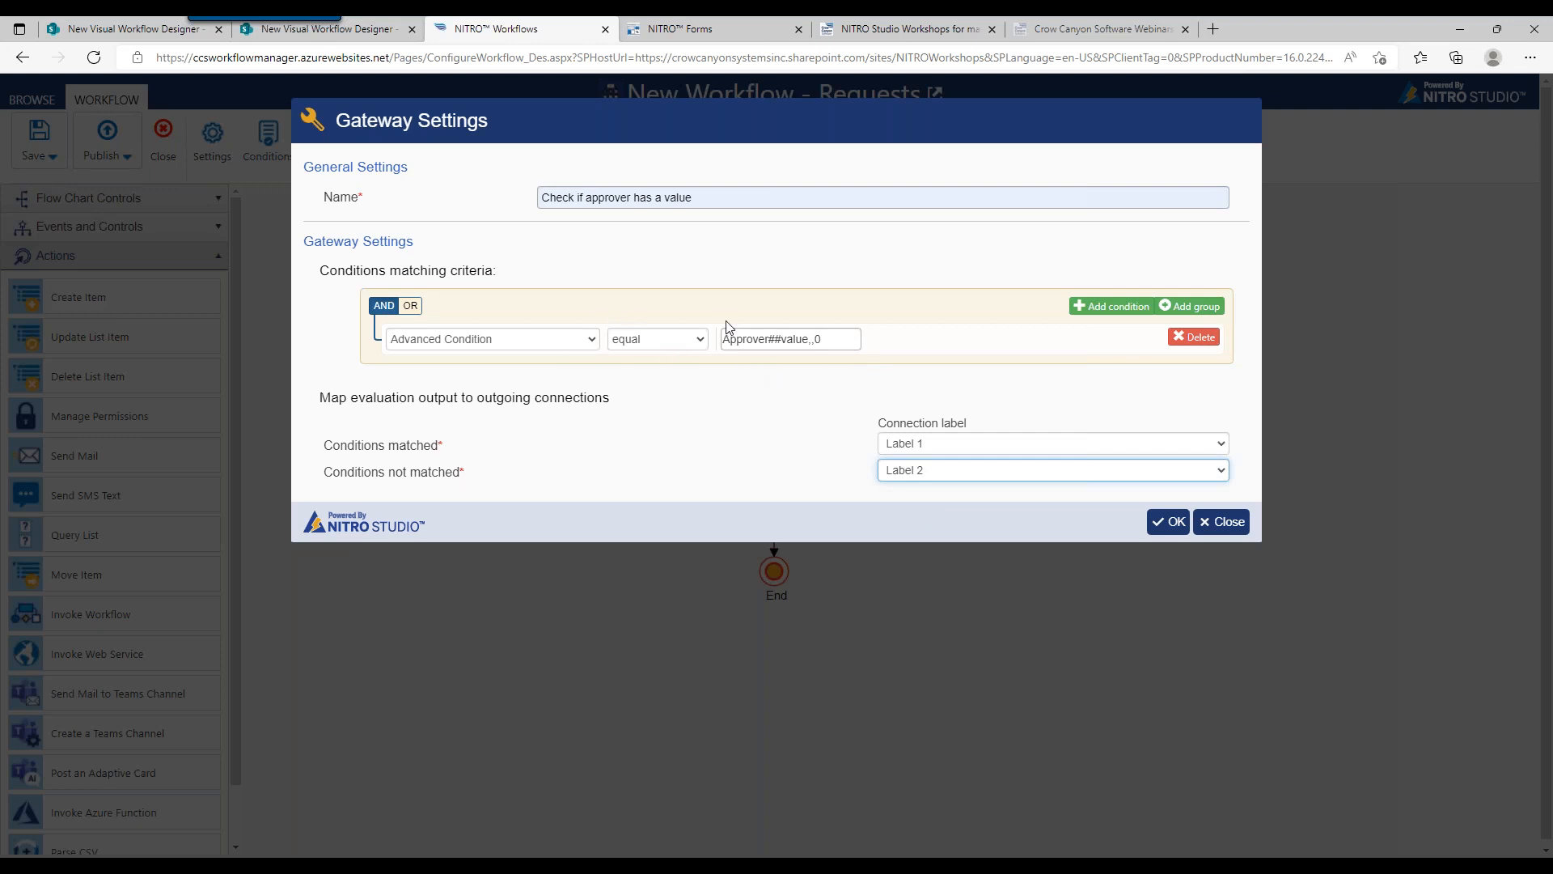
drag(723, 339, 809, 340)
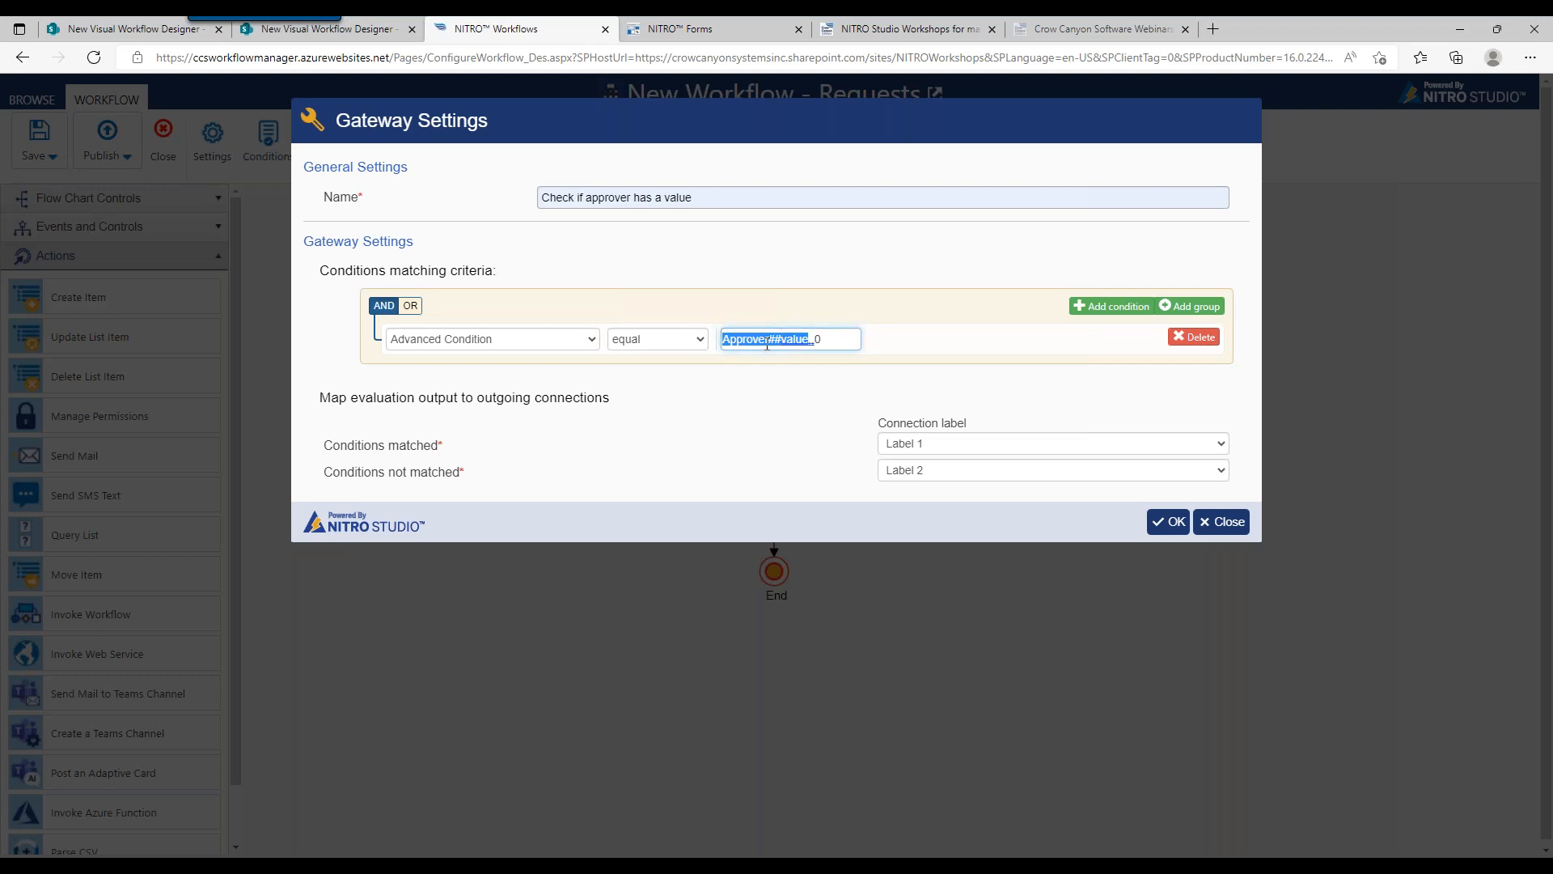
click(485, 337)
click(539, 314)
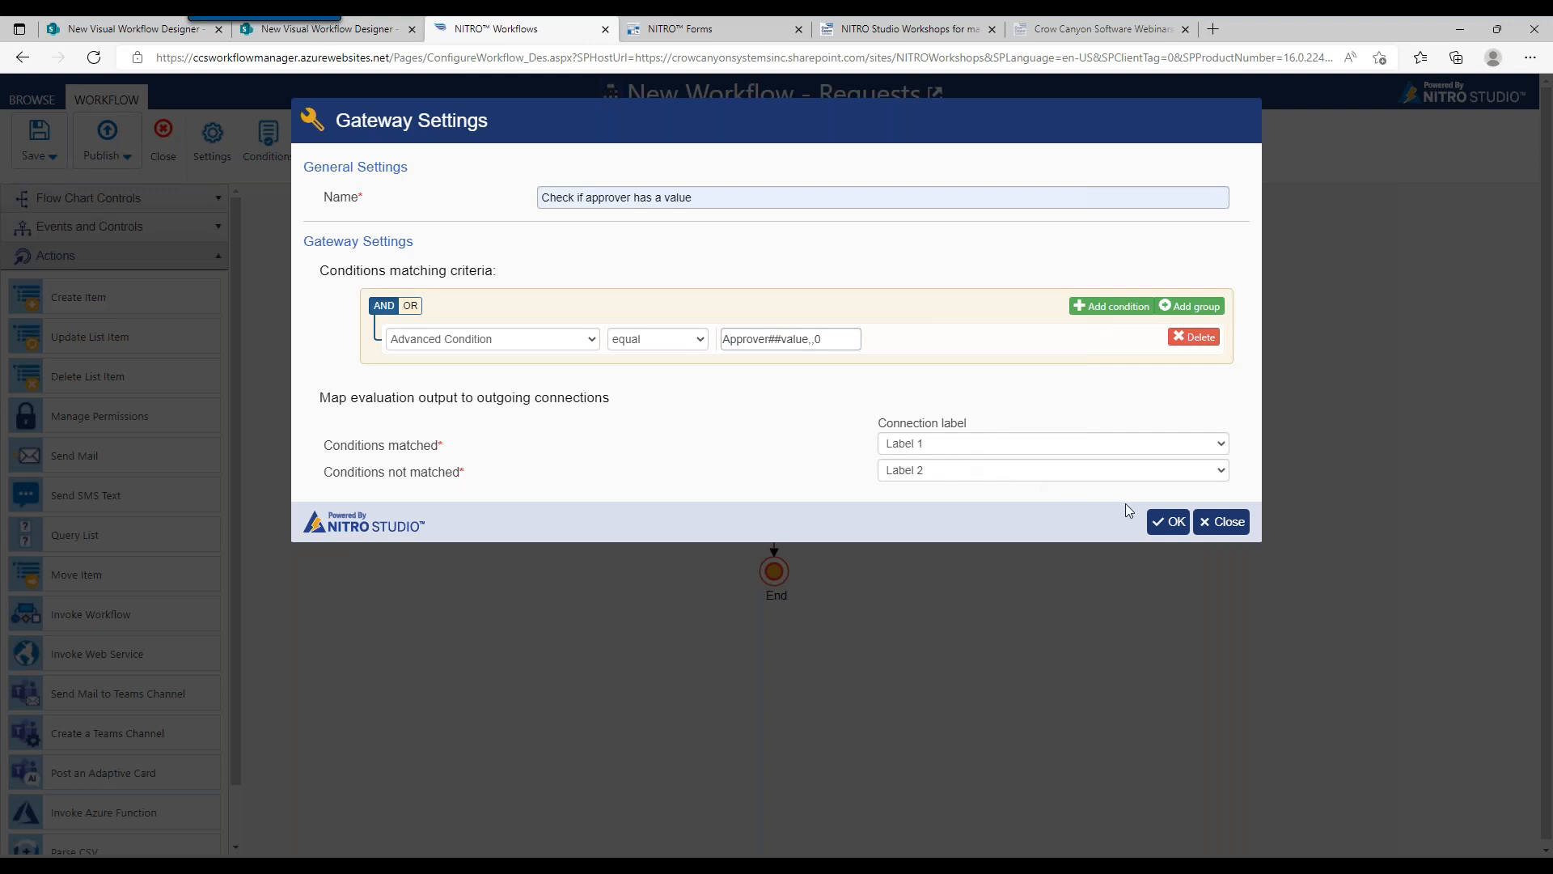
click(1165, 521)
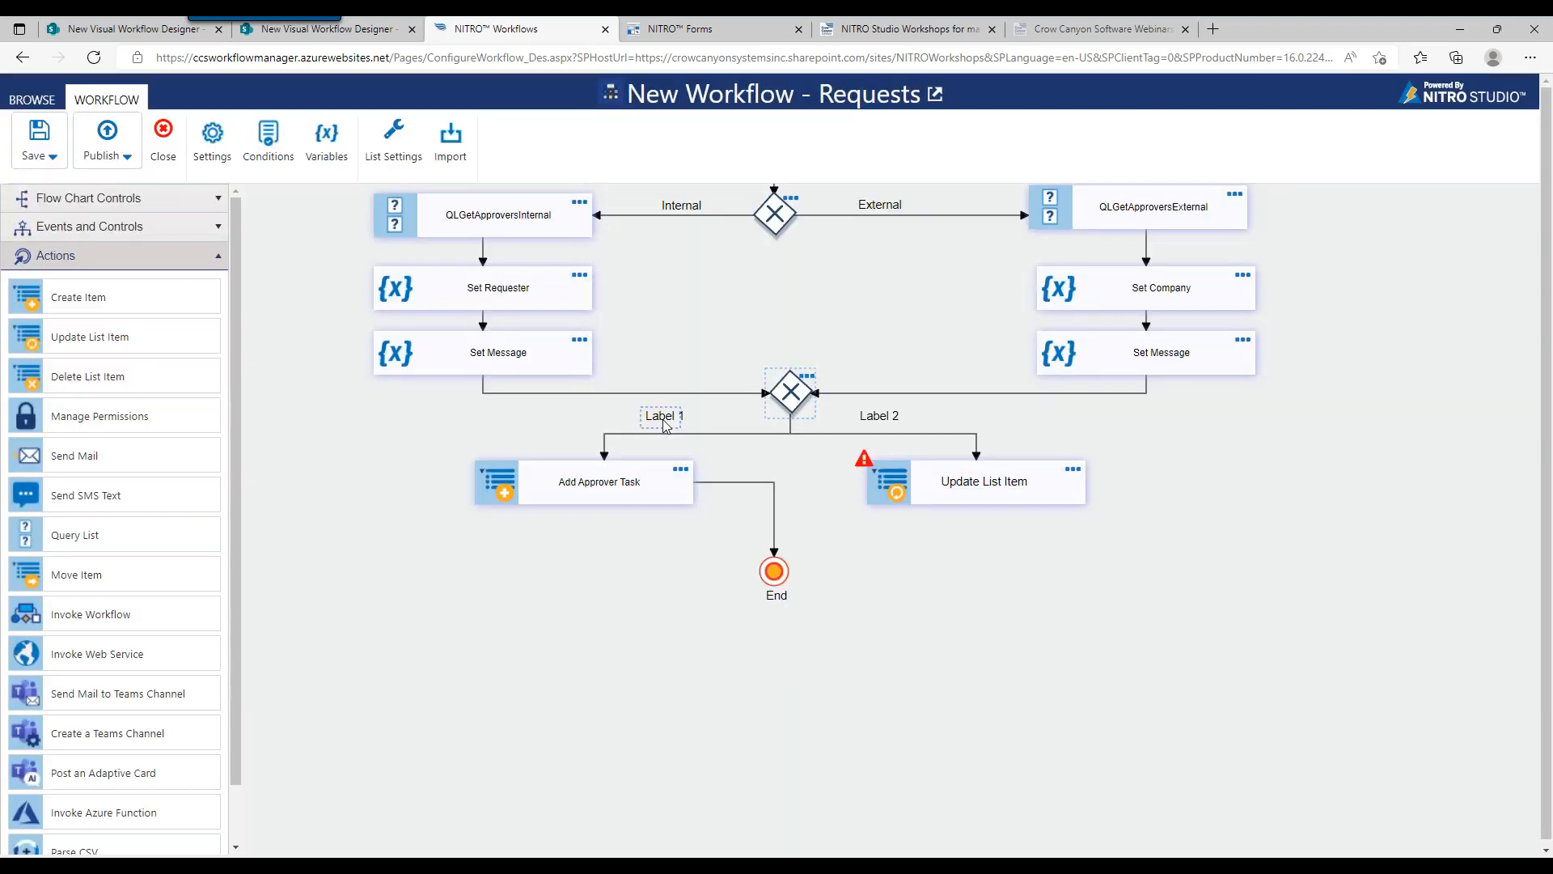
Rename the gateway's connector label to Add Approver Task "Approver is not Blank" and the one to Update List Item "Approver is Blank"
double_click(663, 420)
drag(682, 416, 632, 415)
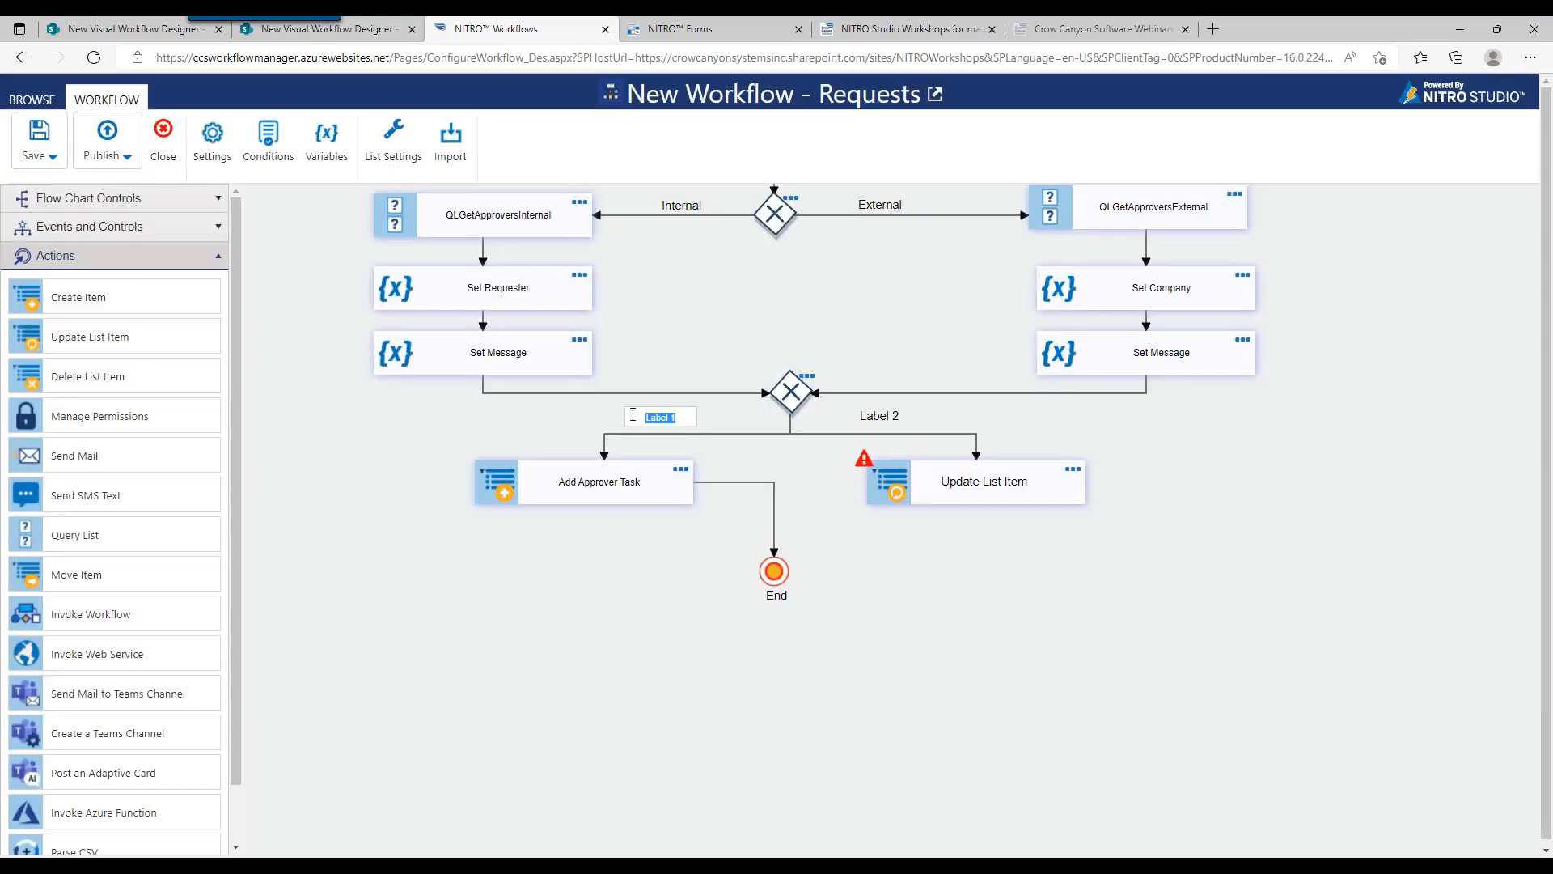
key(BackSpace)
text(Approver is not Blank)
double_click(873, 414)
text(A)
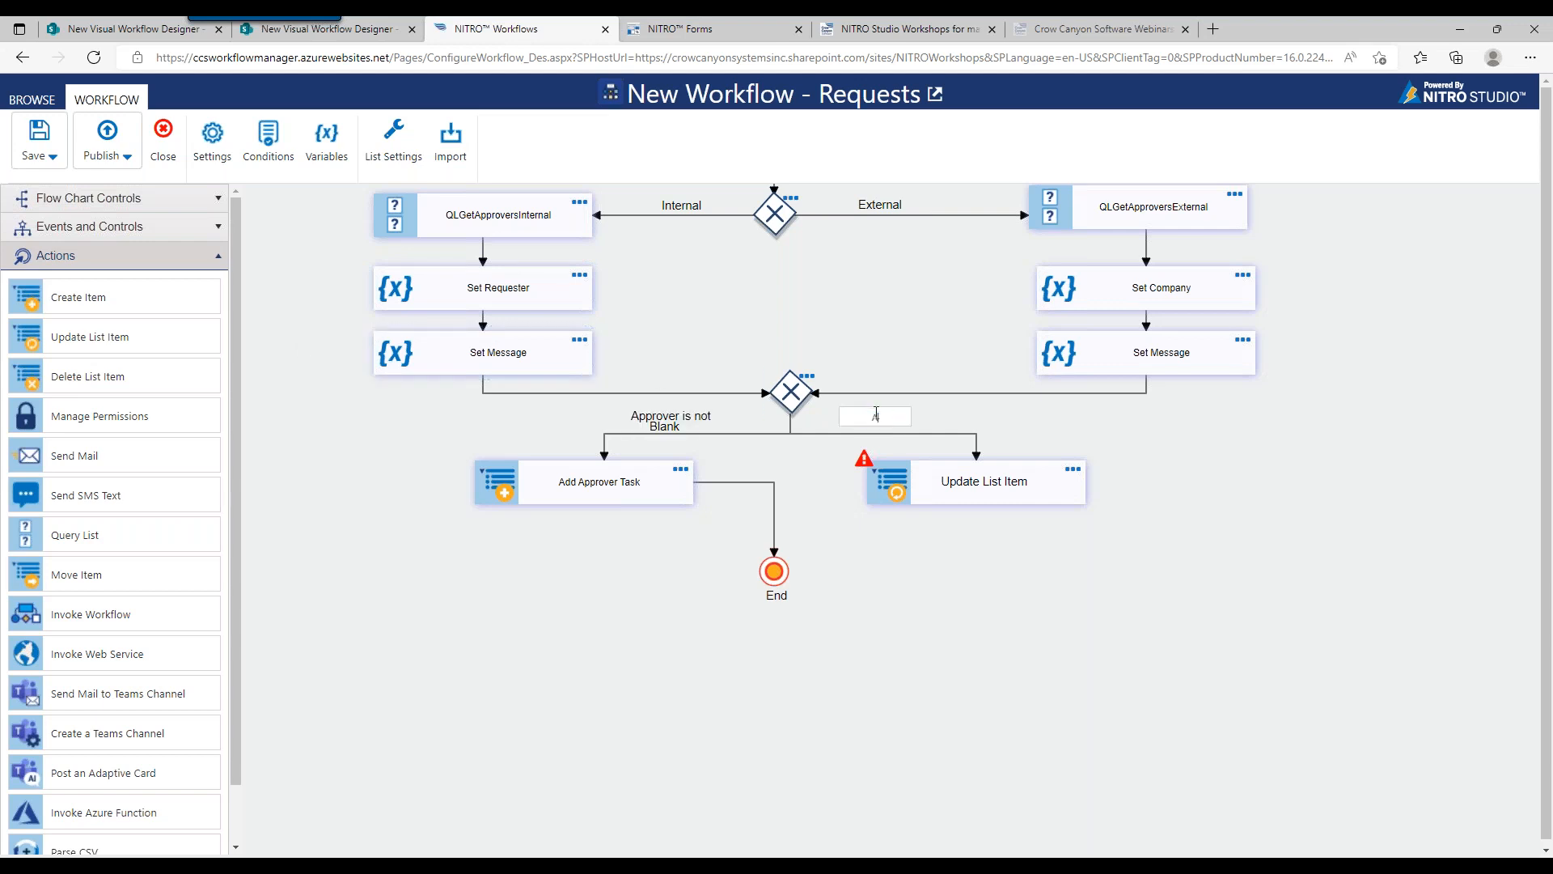
text(pprover is Blank)
click(858, 500)
Remap the approver gateway so matched conditions lead to "Approver is Blank" and unmatched conditions to "Approver is not Blank"
click(808, 398)
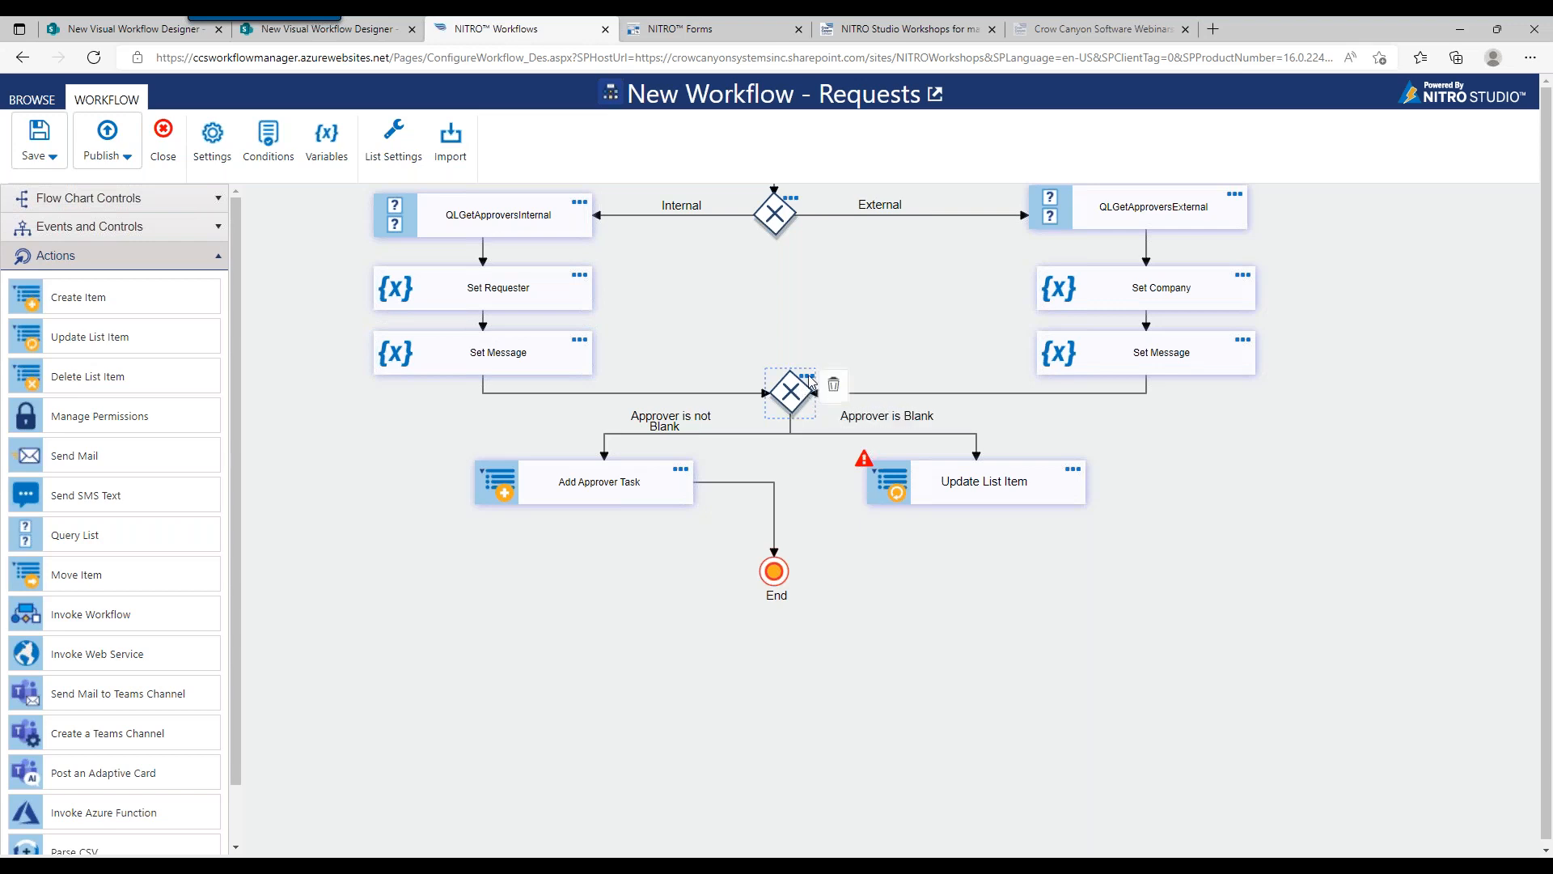
click(807, 377)
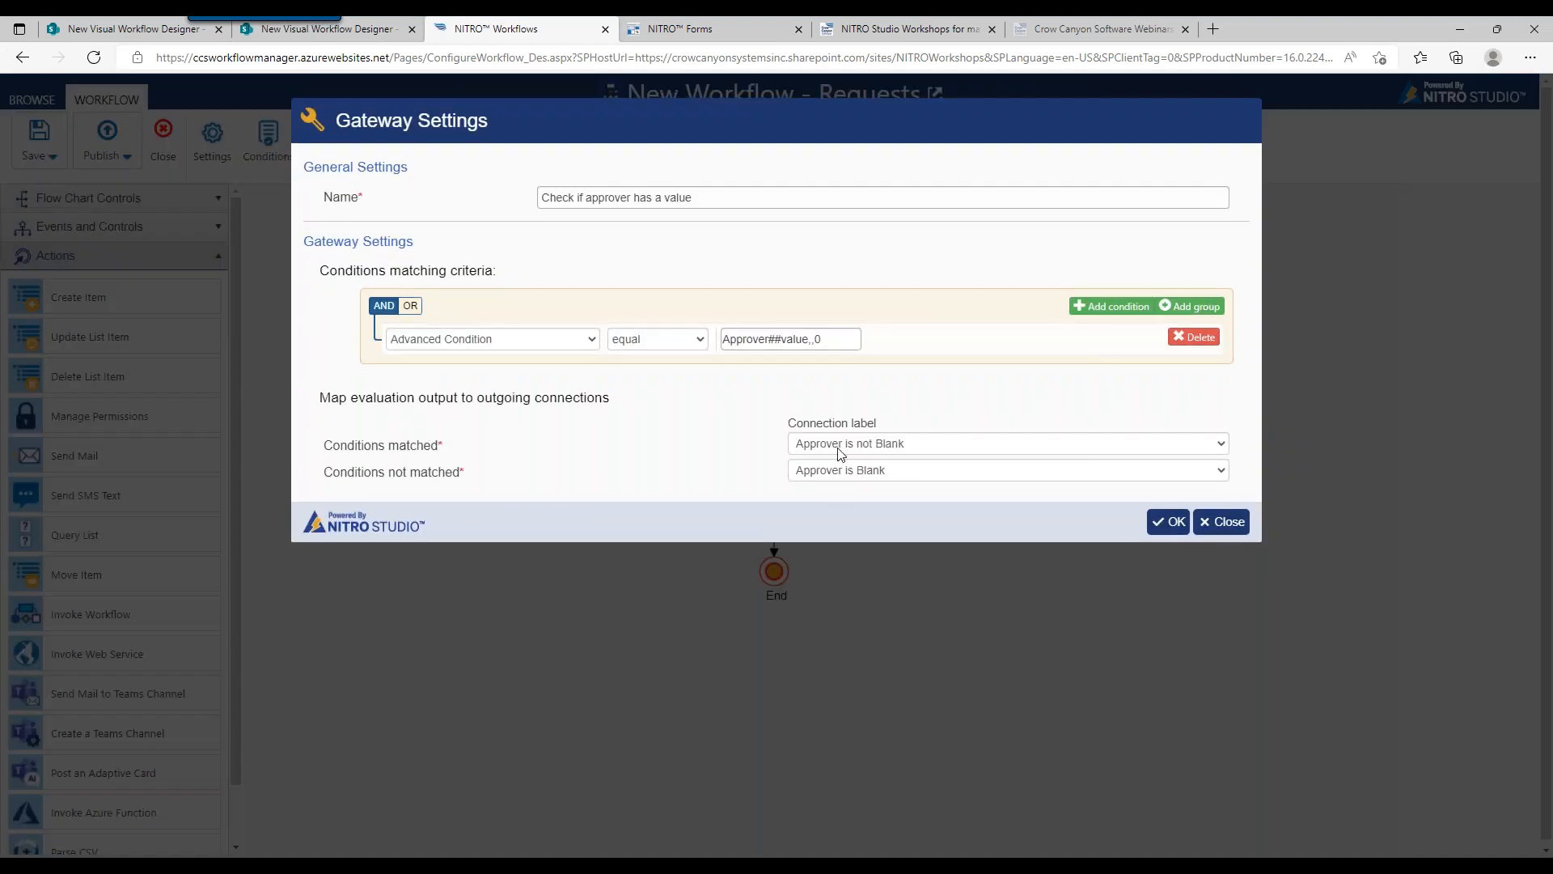
click(833, 451)
click(830, 482)
click(838, 472)
click(846, 484)
click(838, 471)
click(848, 493)
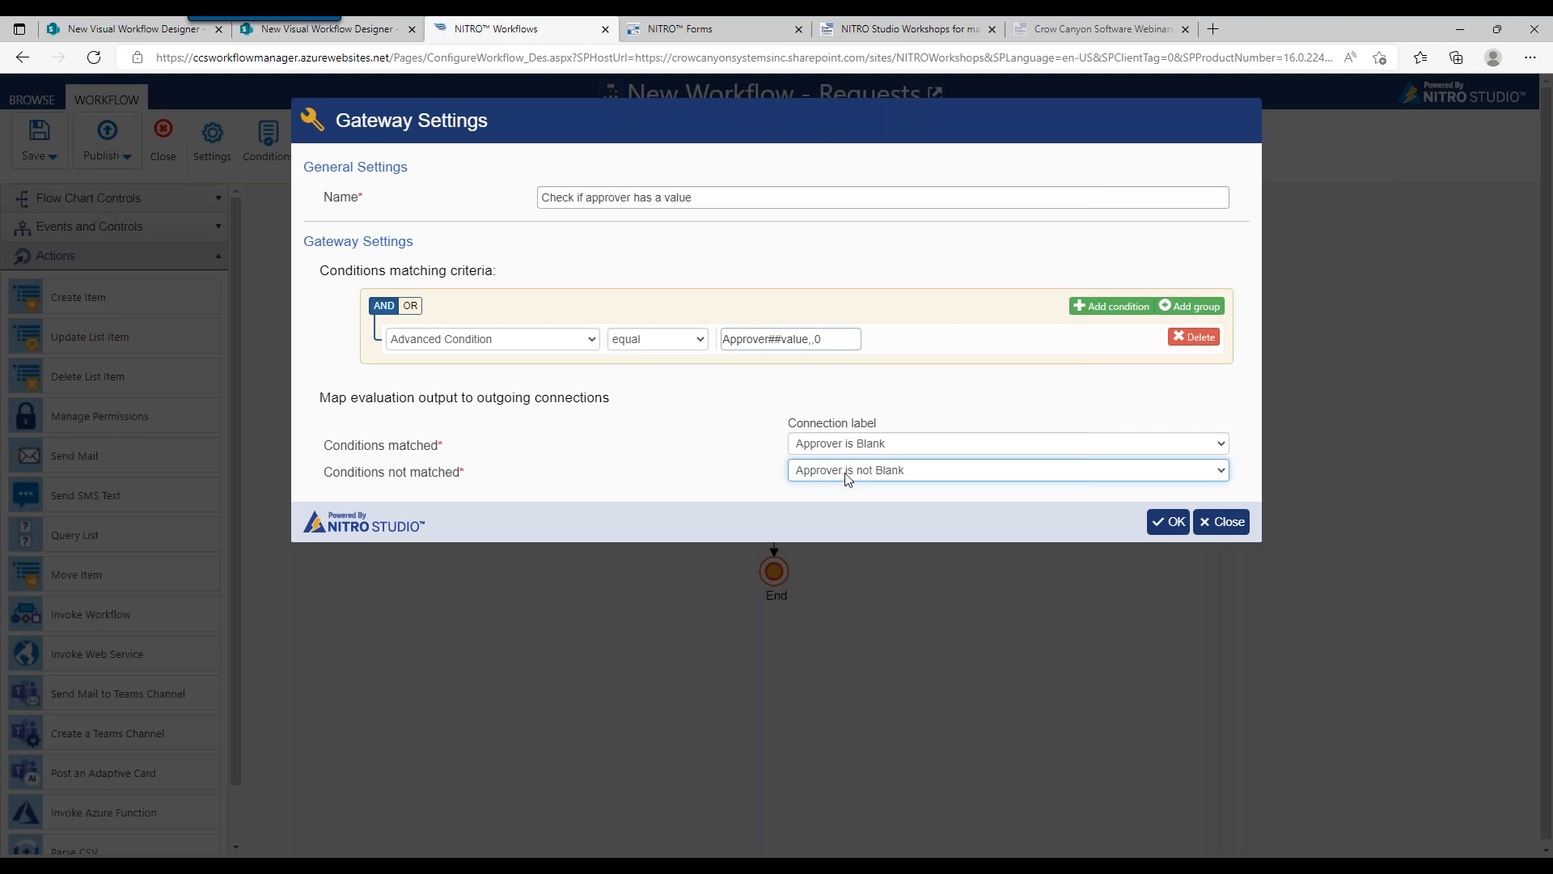
click(1169, 521)
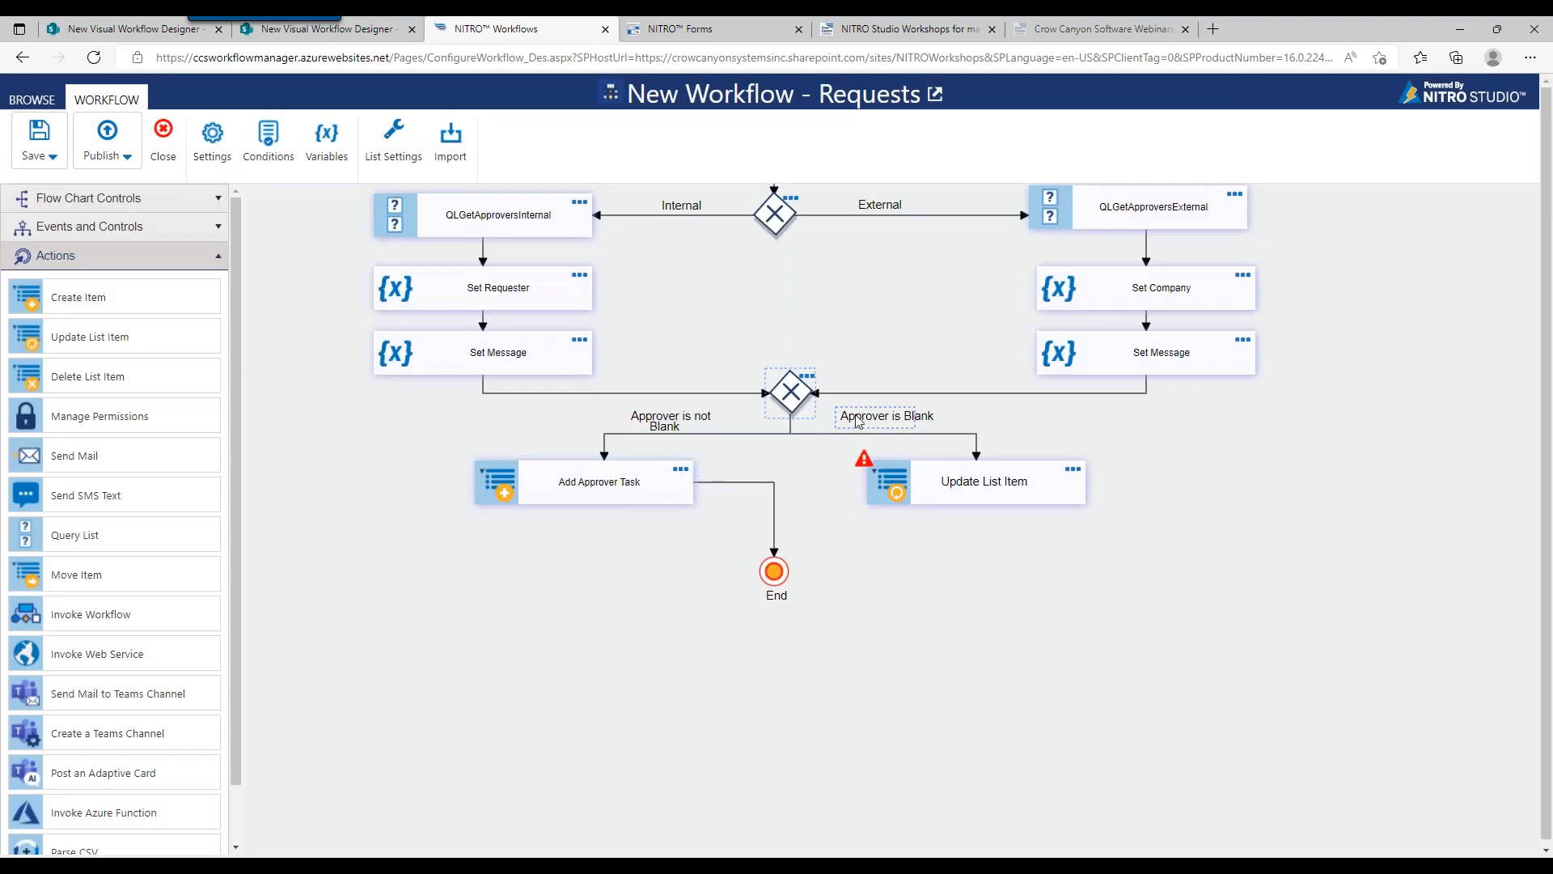
Connect the Update List Item action to the End event
mouse_move(964, 485)
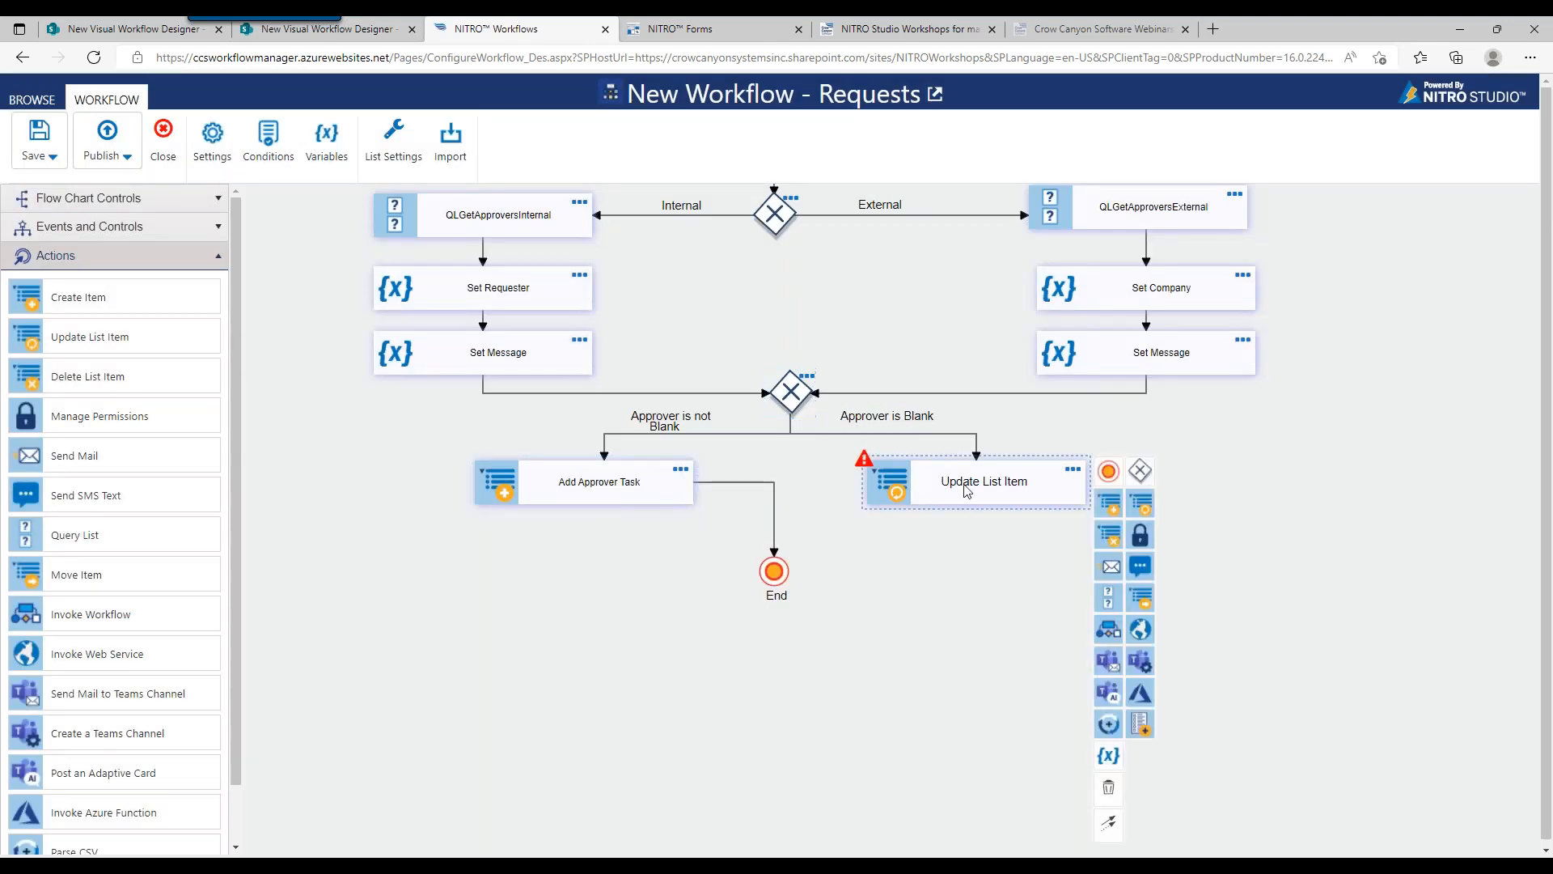
drag(1108, 826, 789, 607)
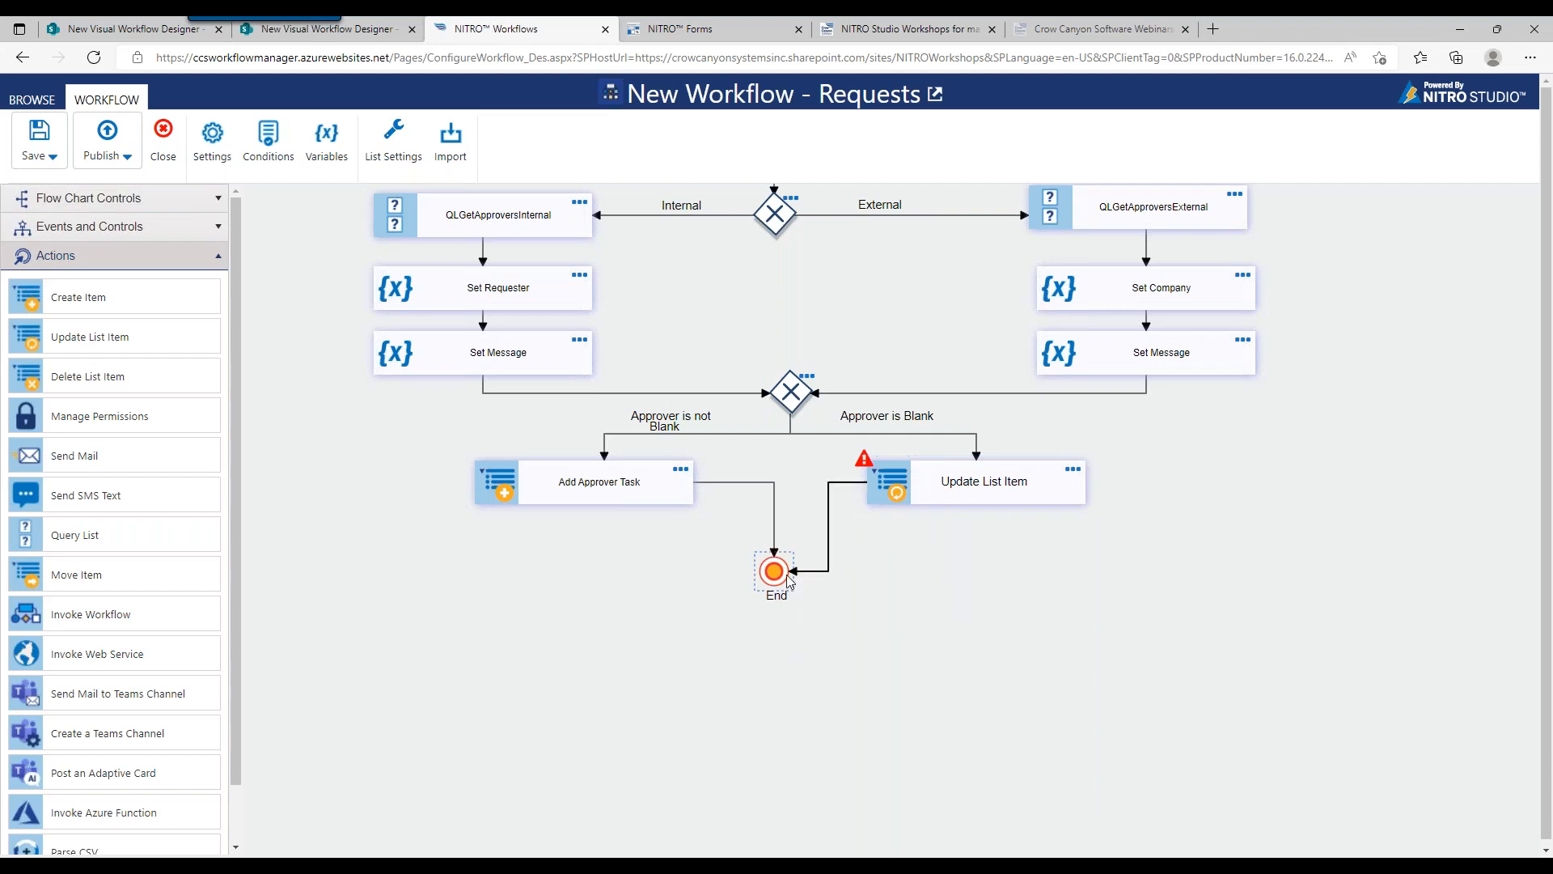
Open the Update List Item action's settings and name the action "Approval Not Required"
click(1073, 470)
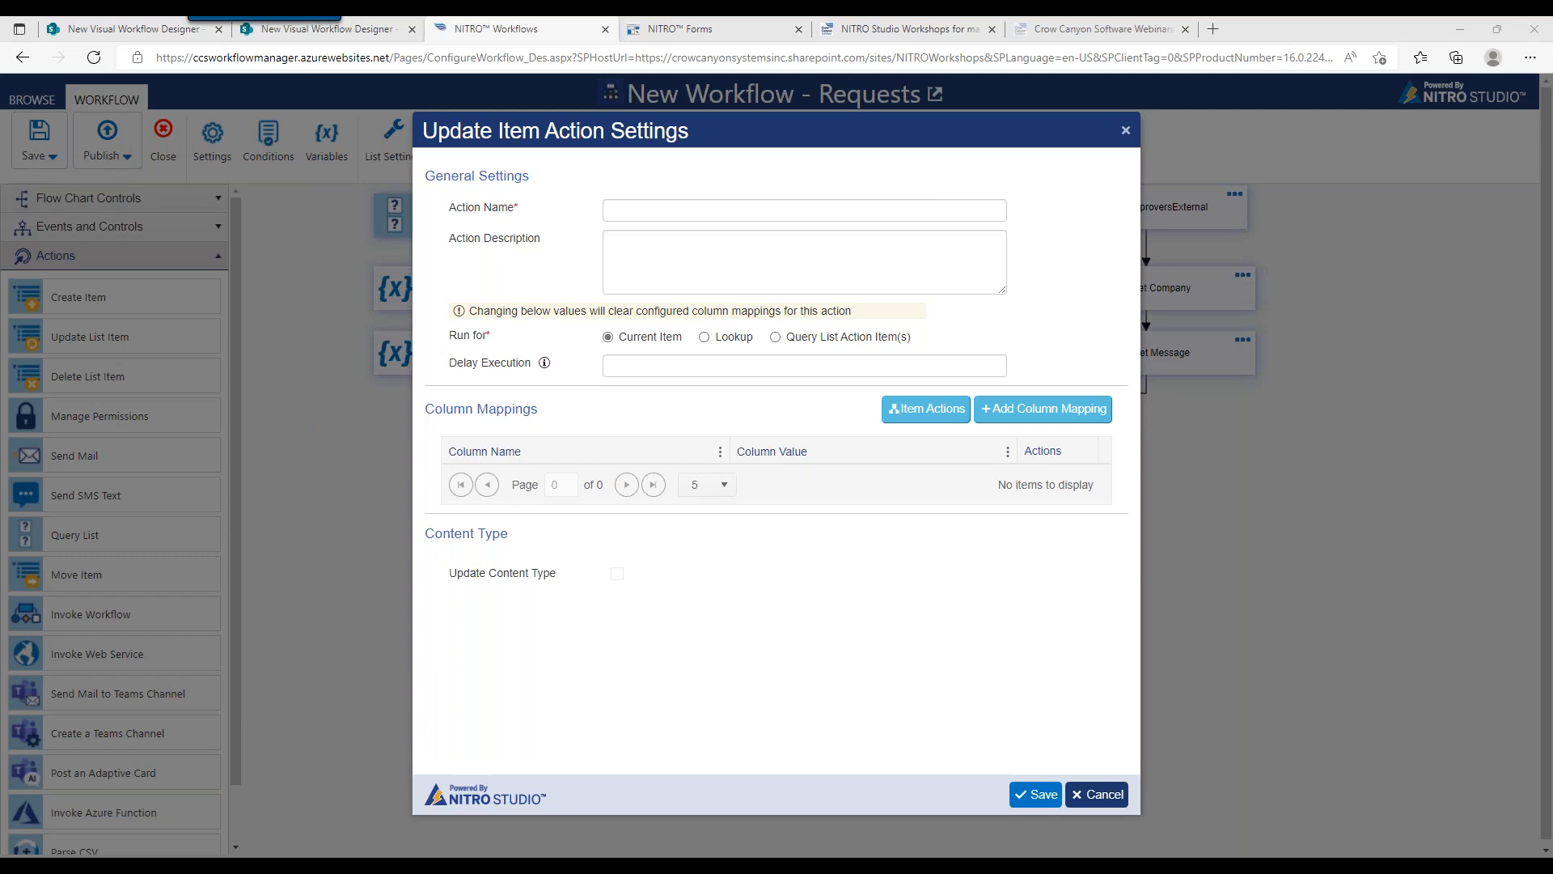
click(747, 201)
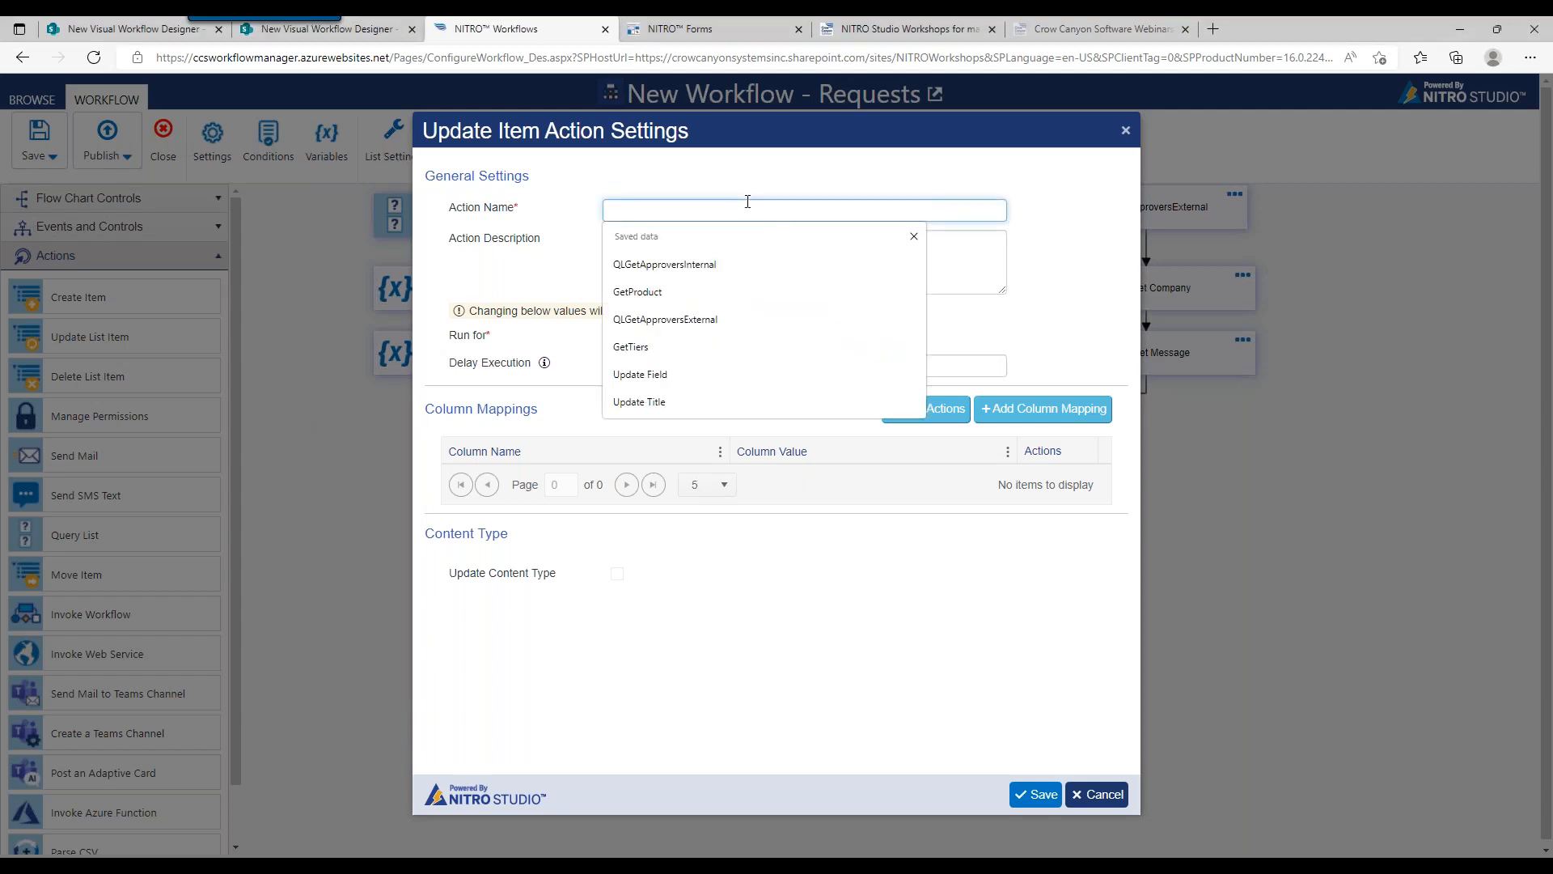
text(Approval Not Required)
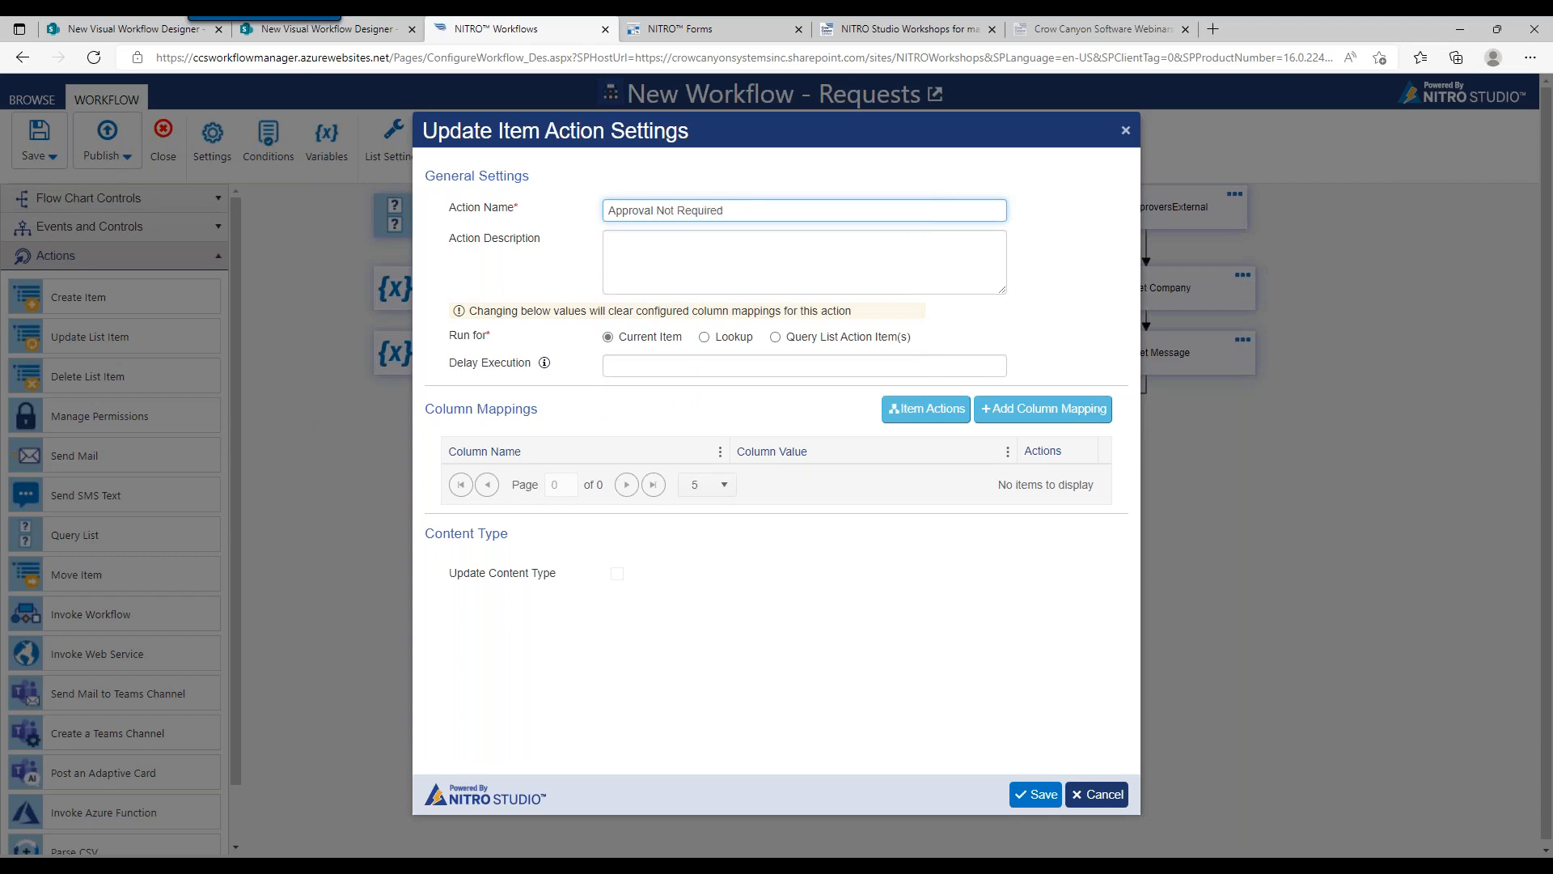
Add a column mapping to the action that targets the Requests Status column, leaving its value empty
click(1015, 415)
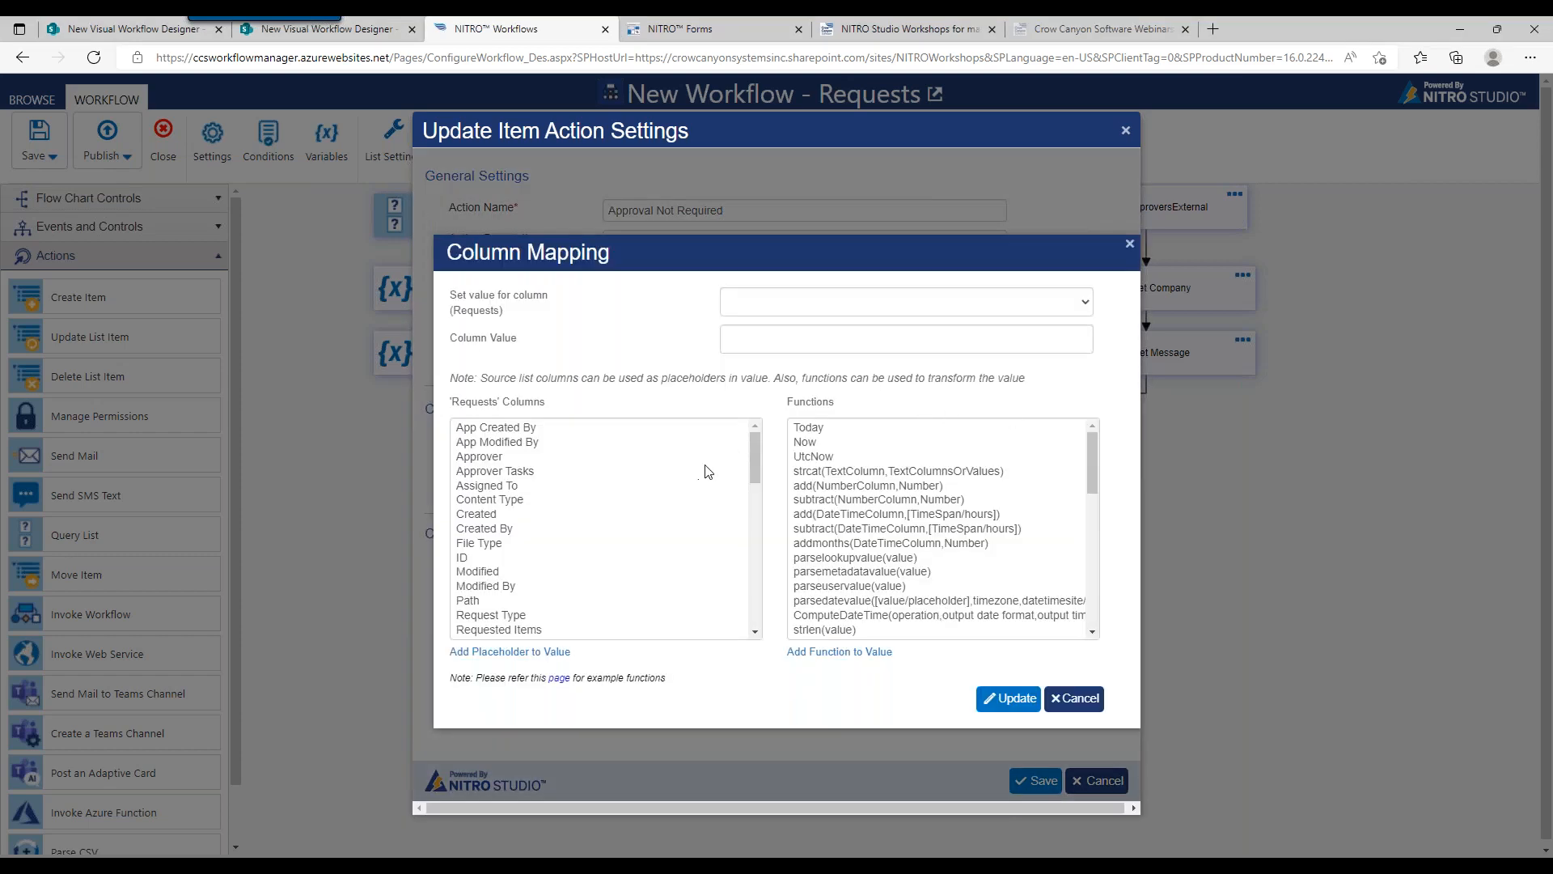
drag(756, 459, 754, 615)
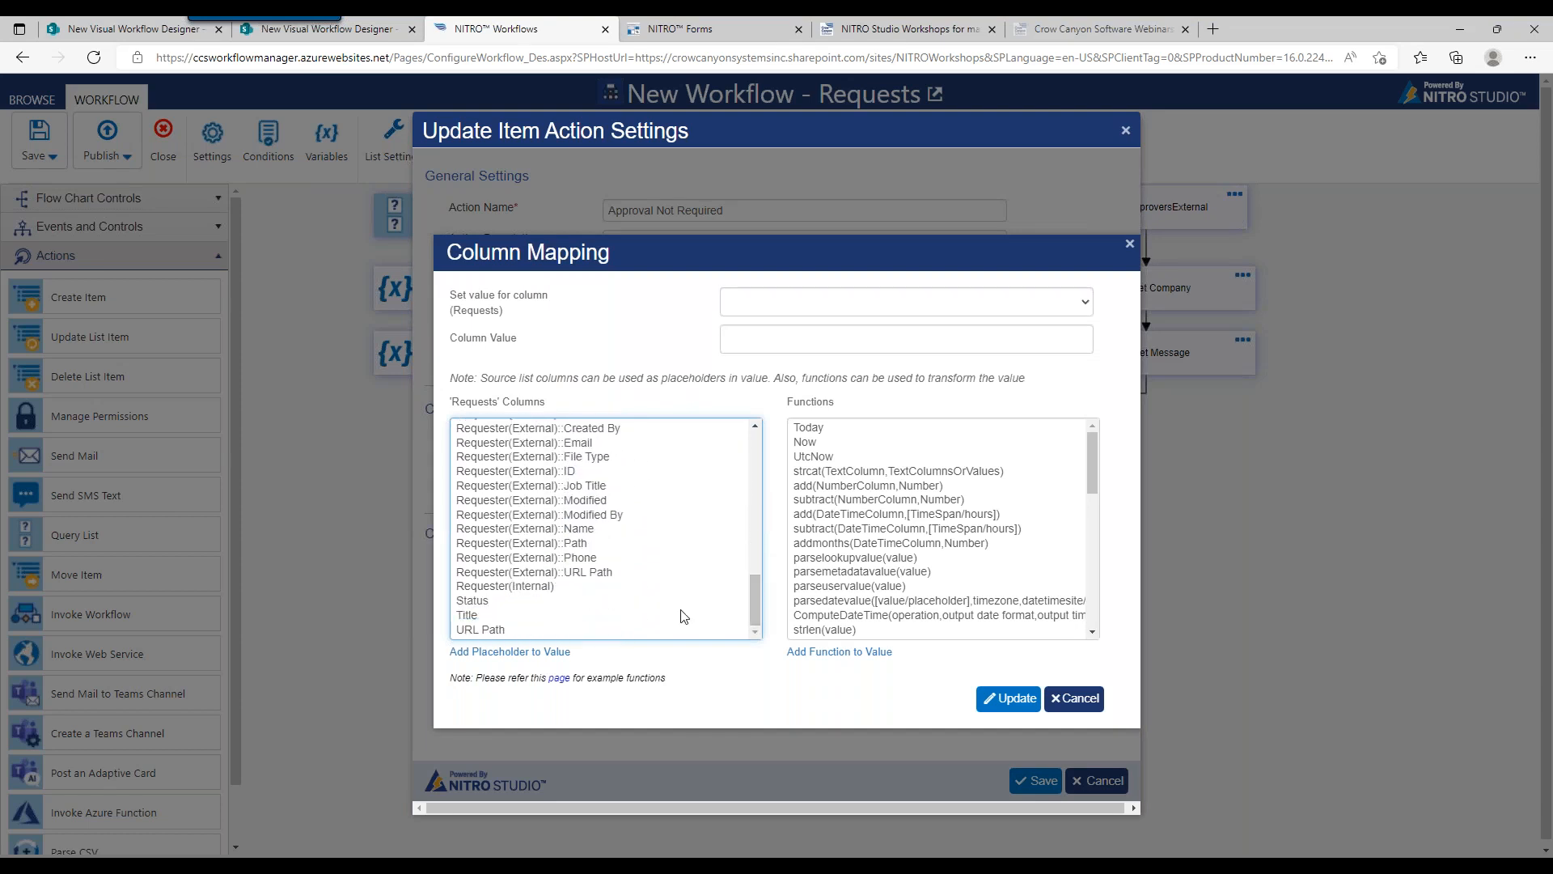
click(564, 603)
double_click(564, 602)
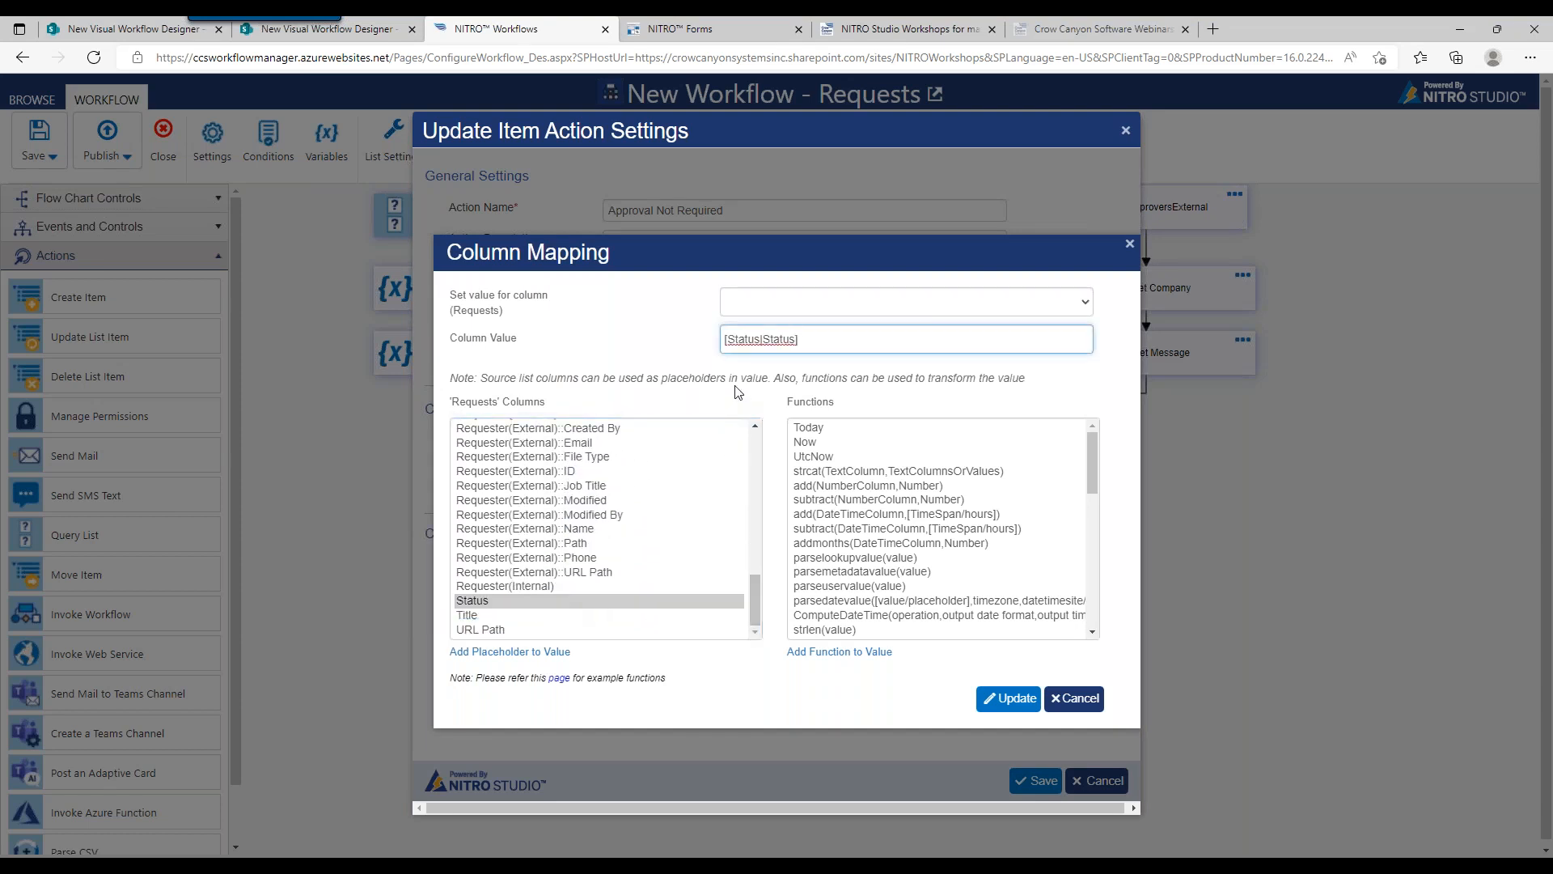
click(791, 311)
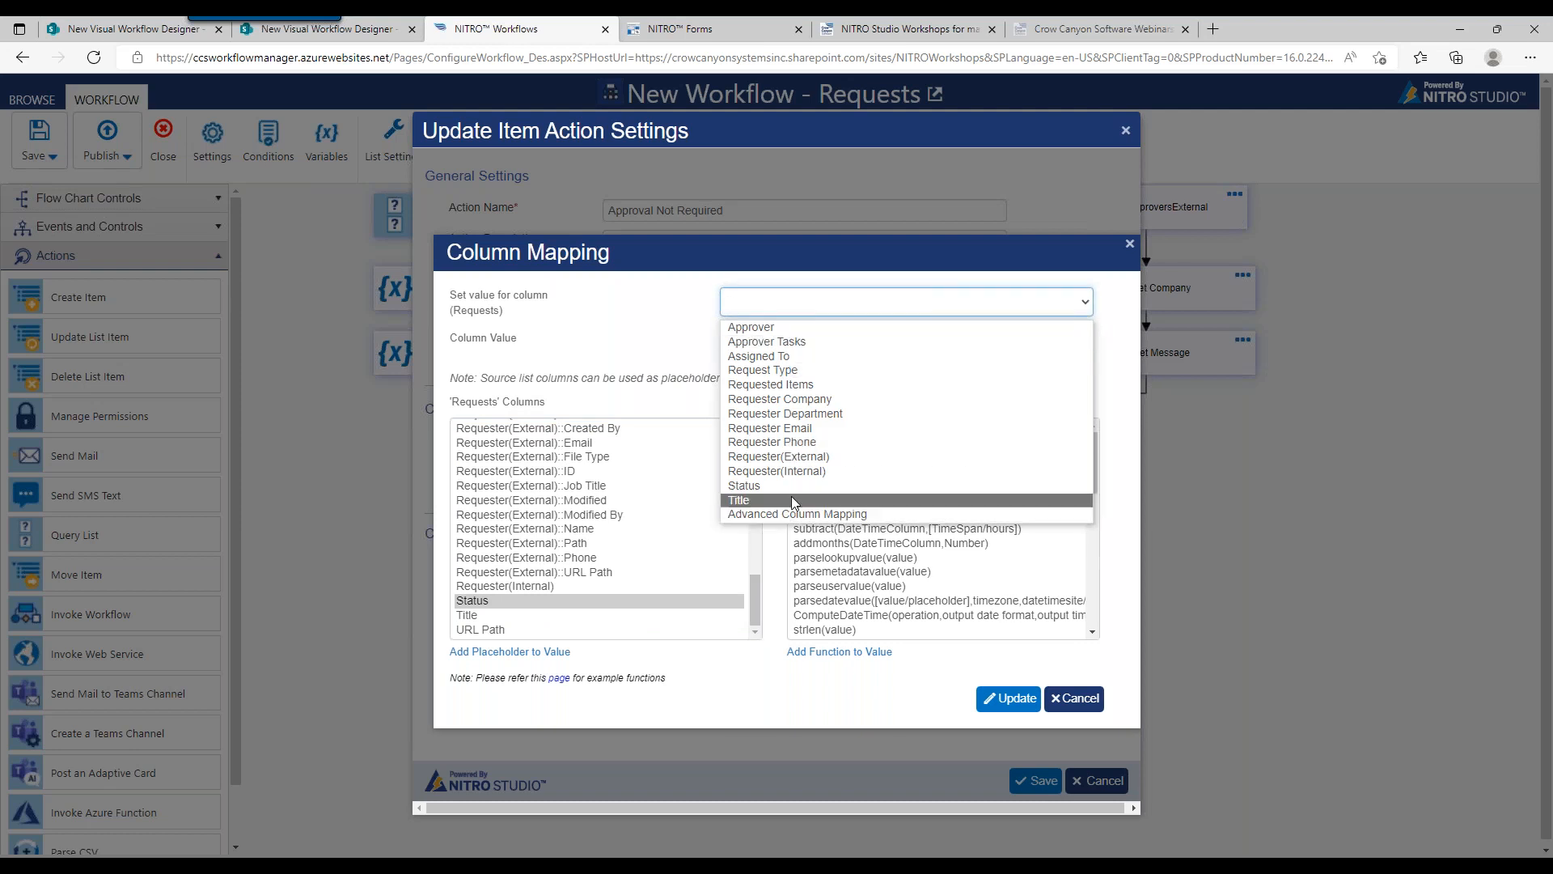
click(777, 486)
triple_click(802, 346)
key(BackSpace)
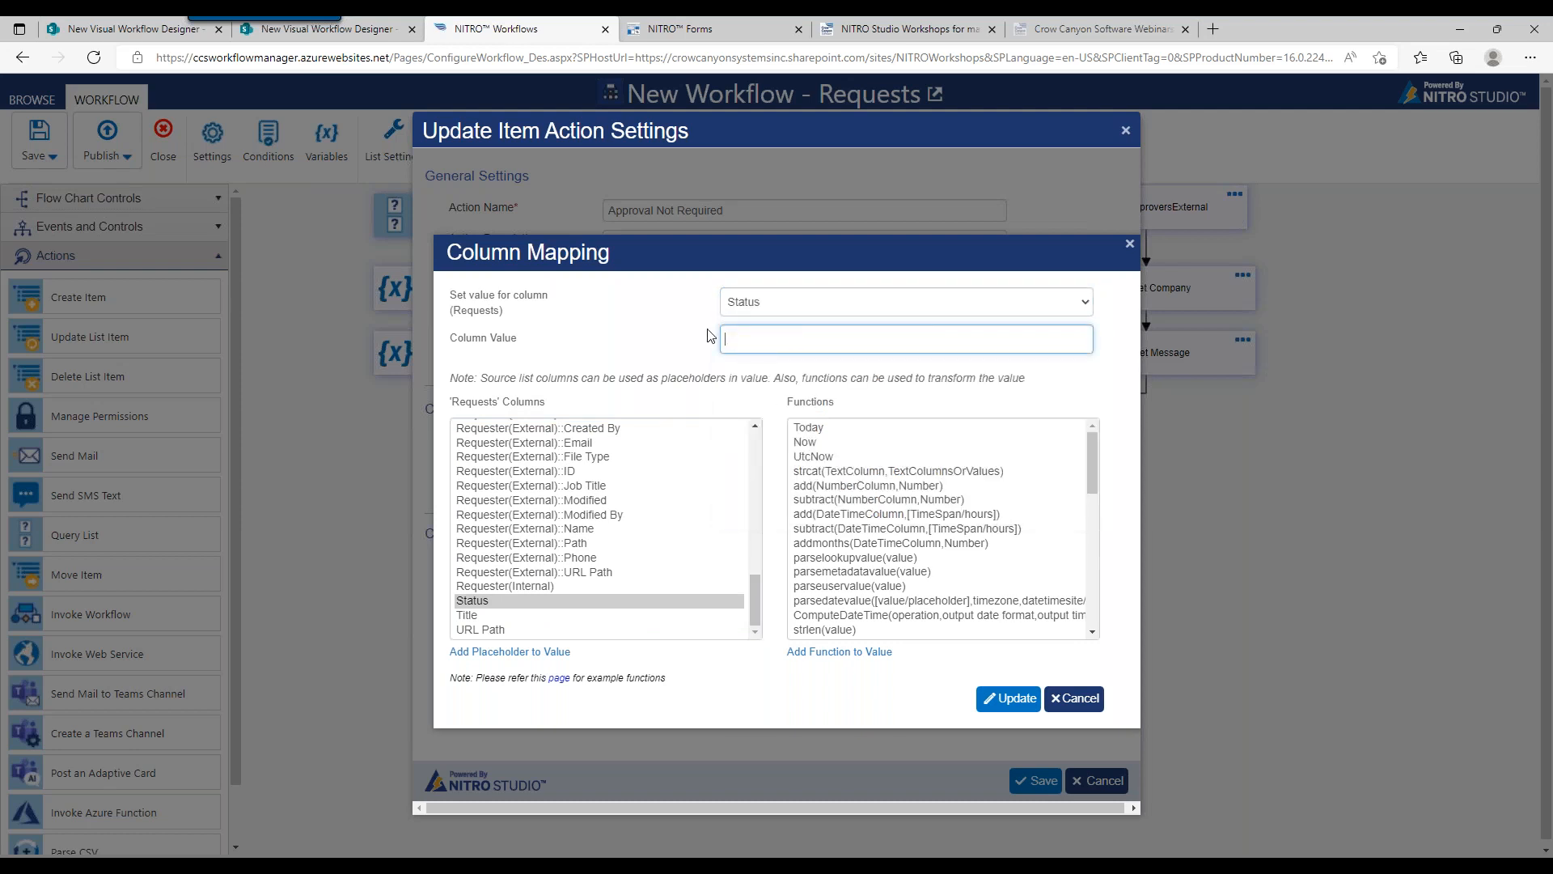
Enter "Approval Not Required" as the column value for the Status mapping
click(913, 345)
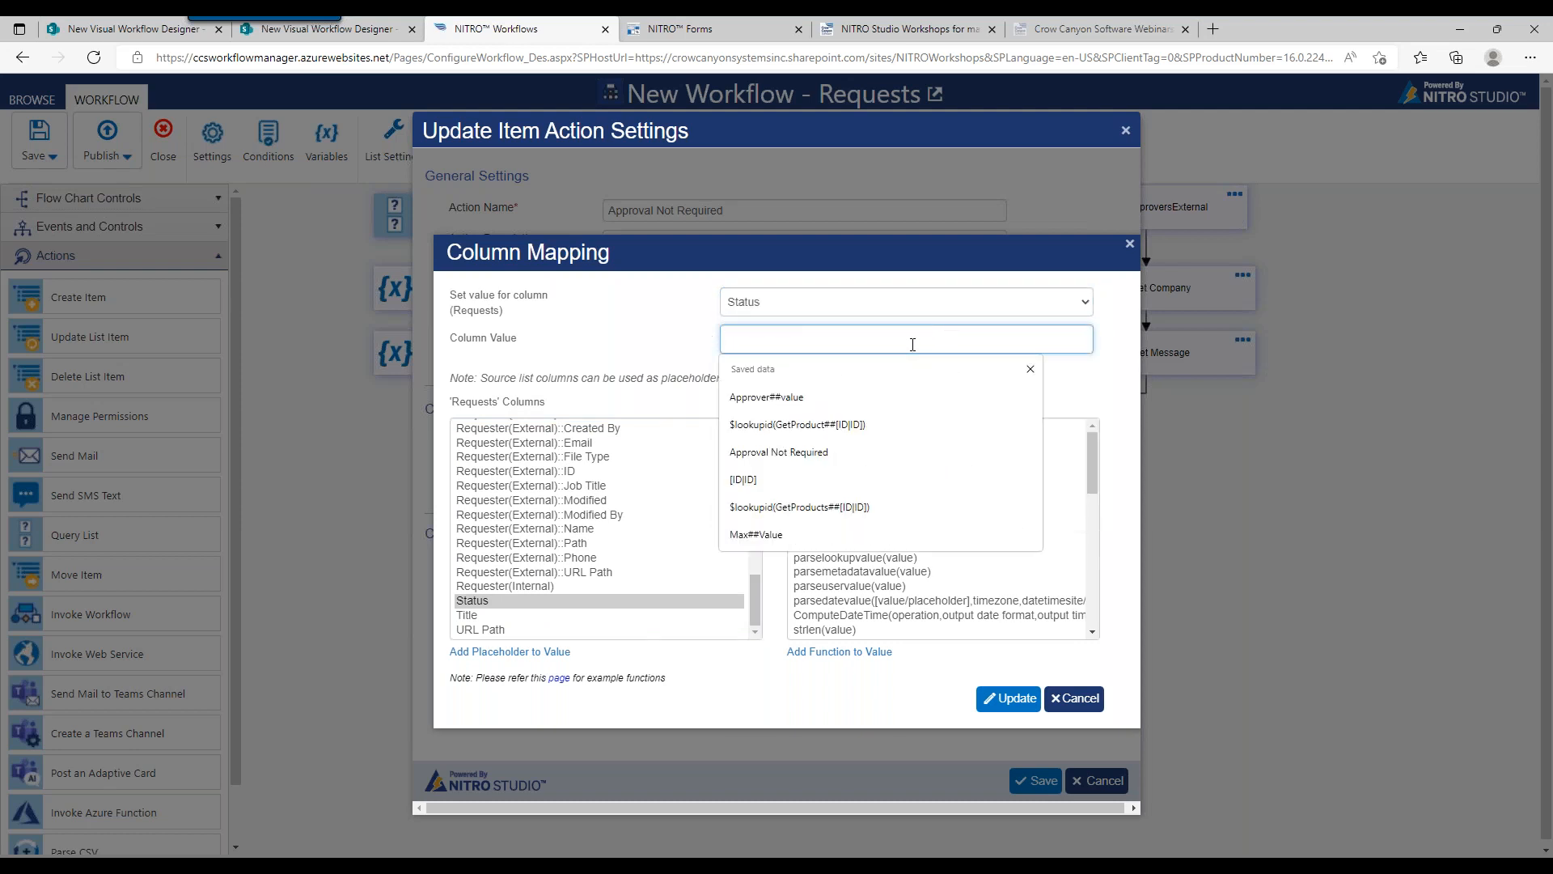
text(Approval not)
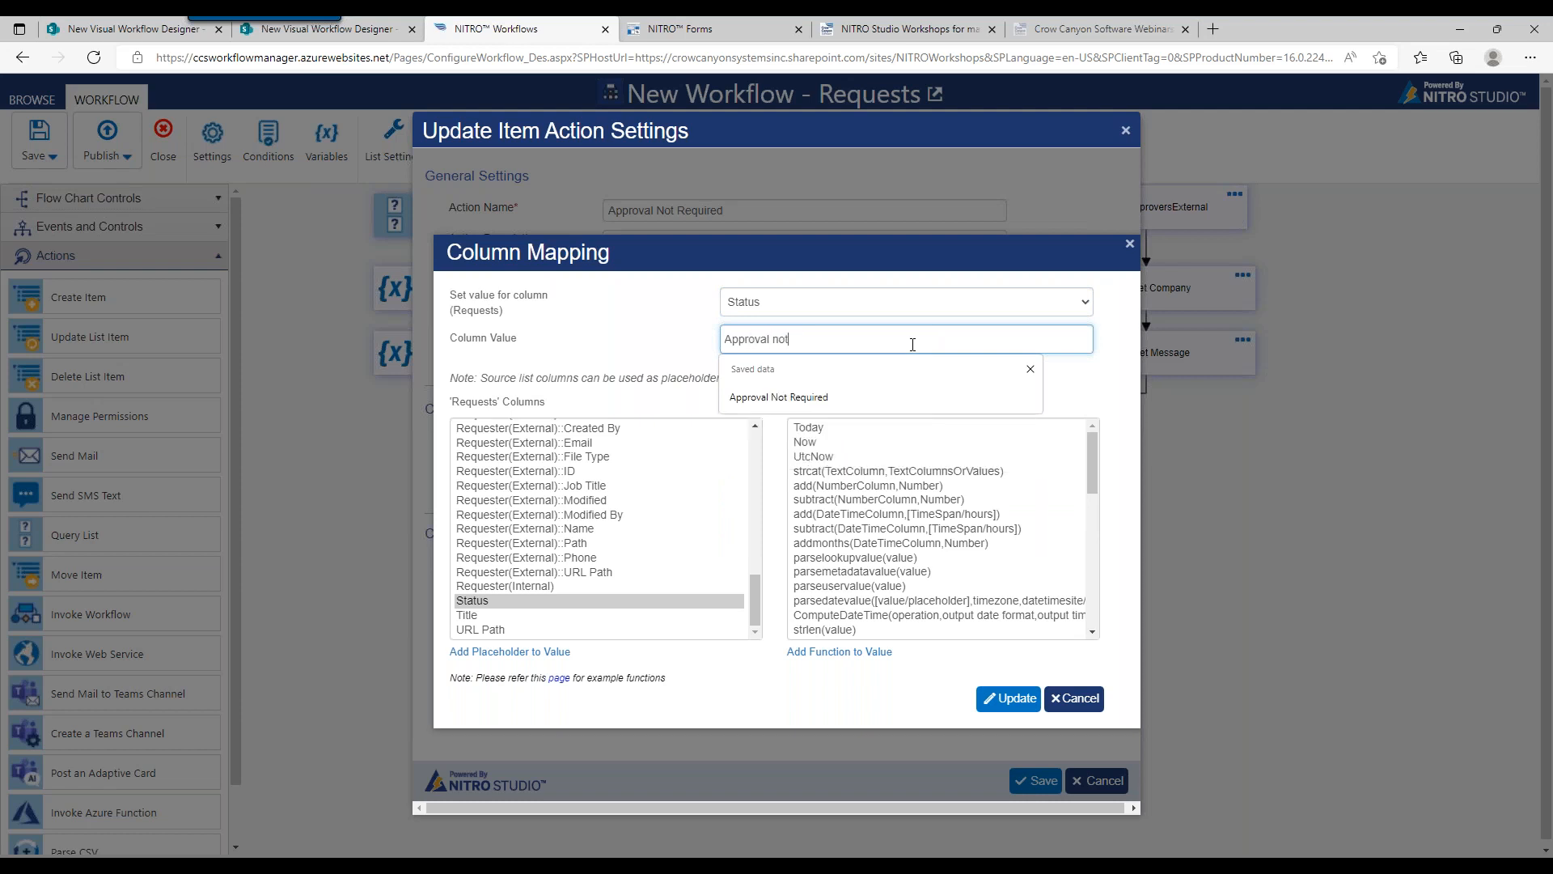
key(BackSpace)
key(BackSpace)
key(BackSpace)
text(Not Required)
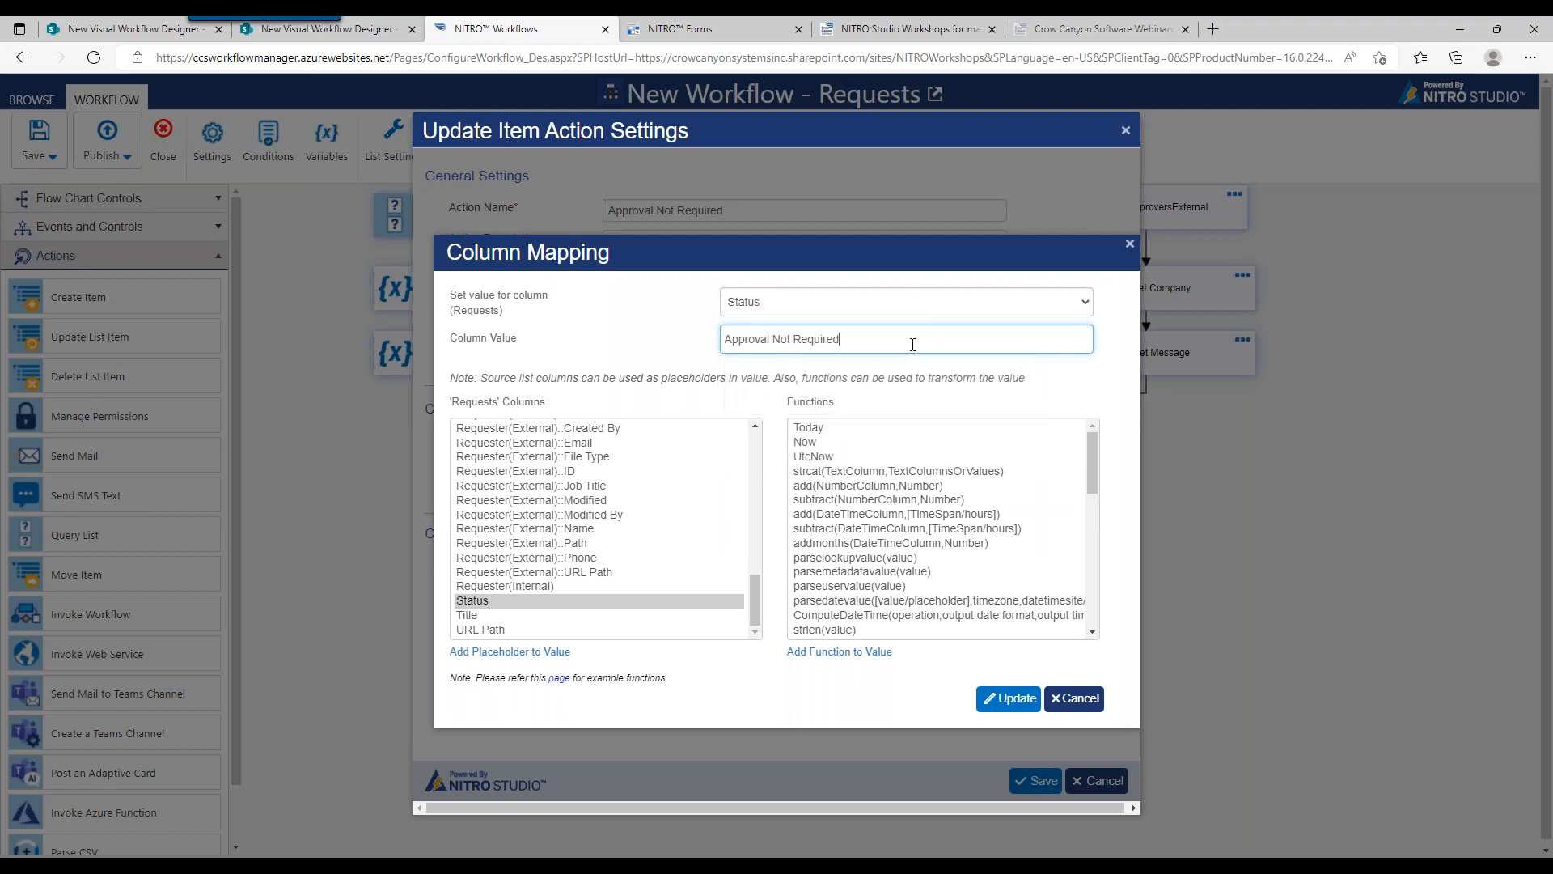
Switch to the NITRO Forms designer and open the Status column from the Assignee Info section for editing
click(679, 28)
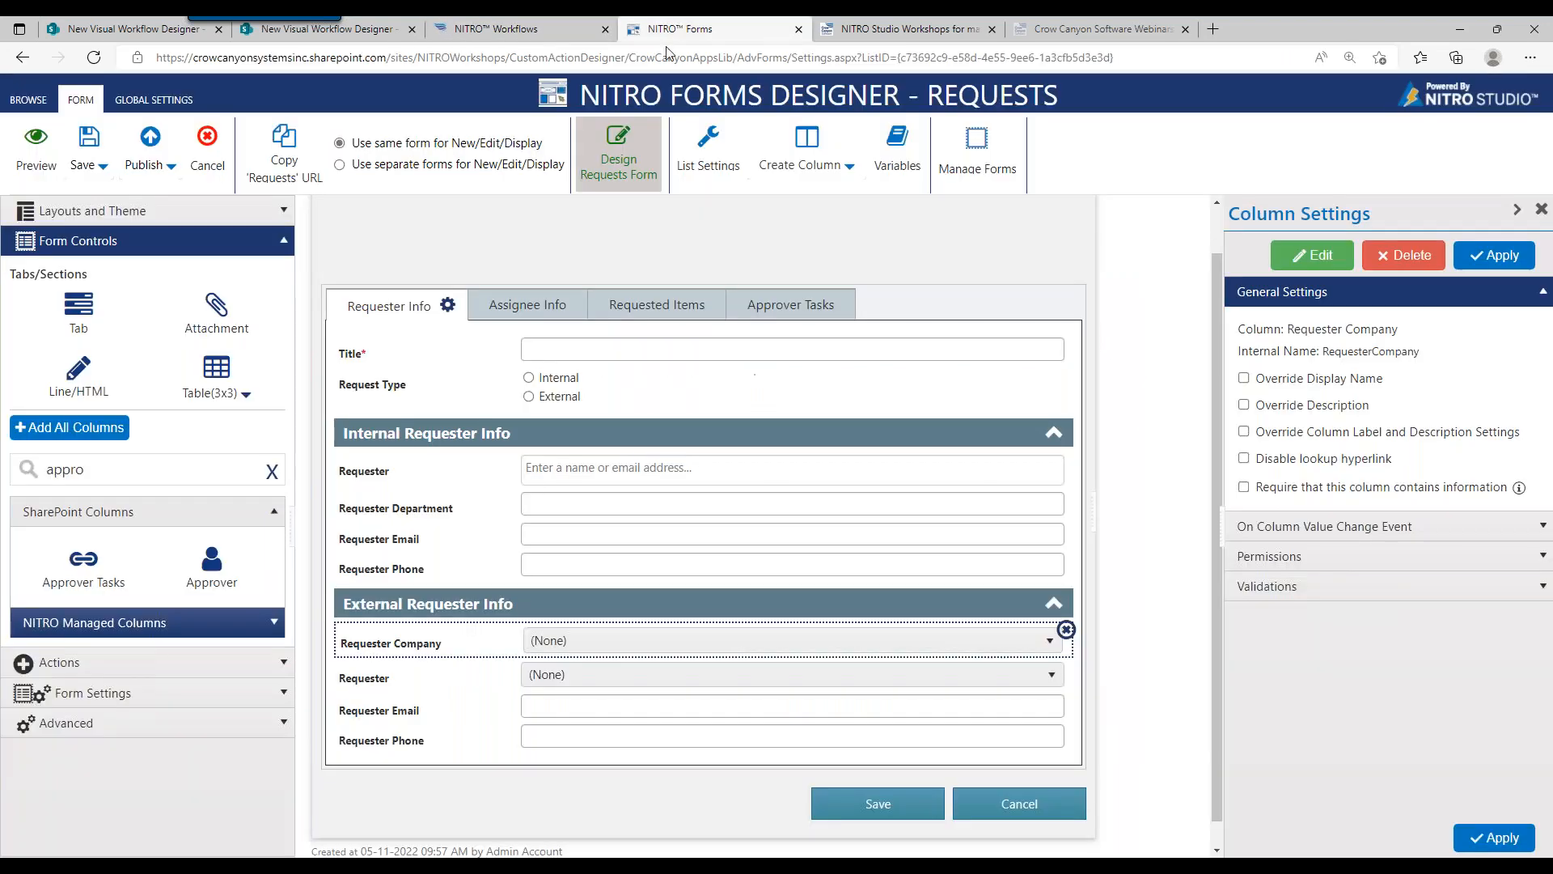
click(795, 322)
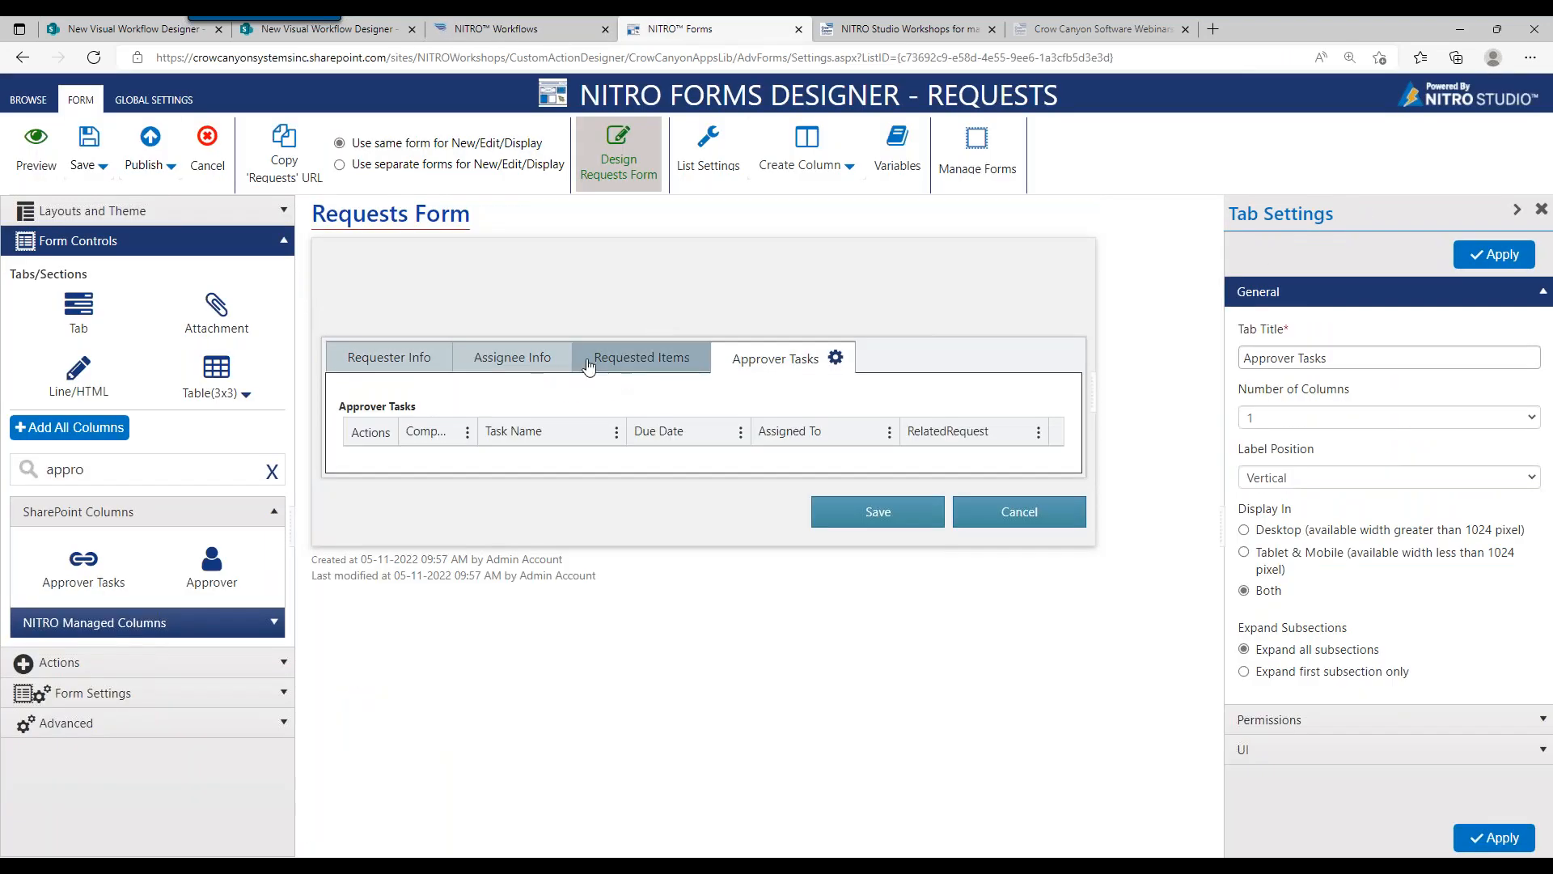
click(625, 362)
click(518, 357)
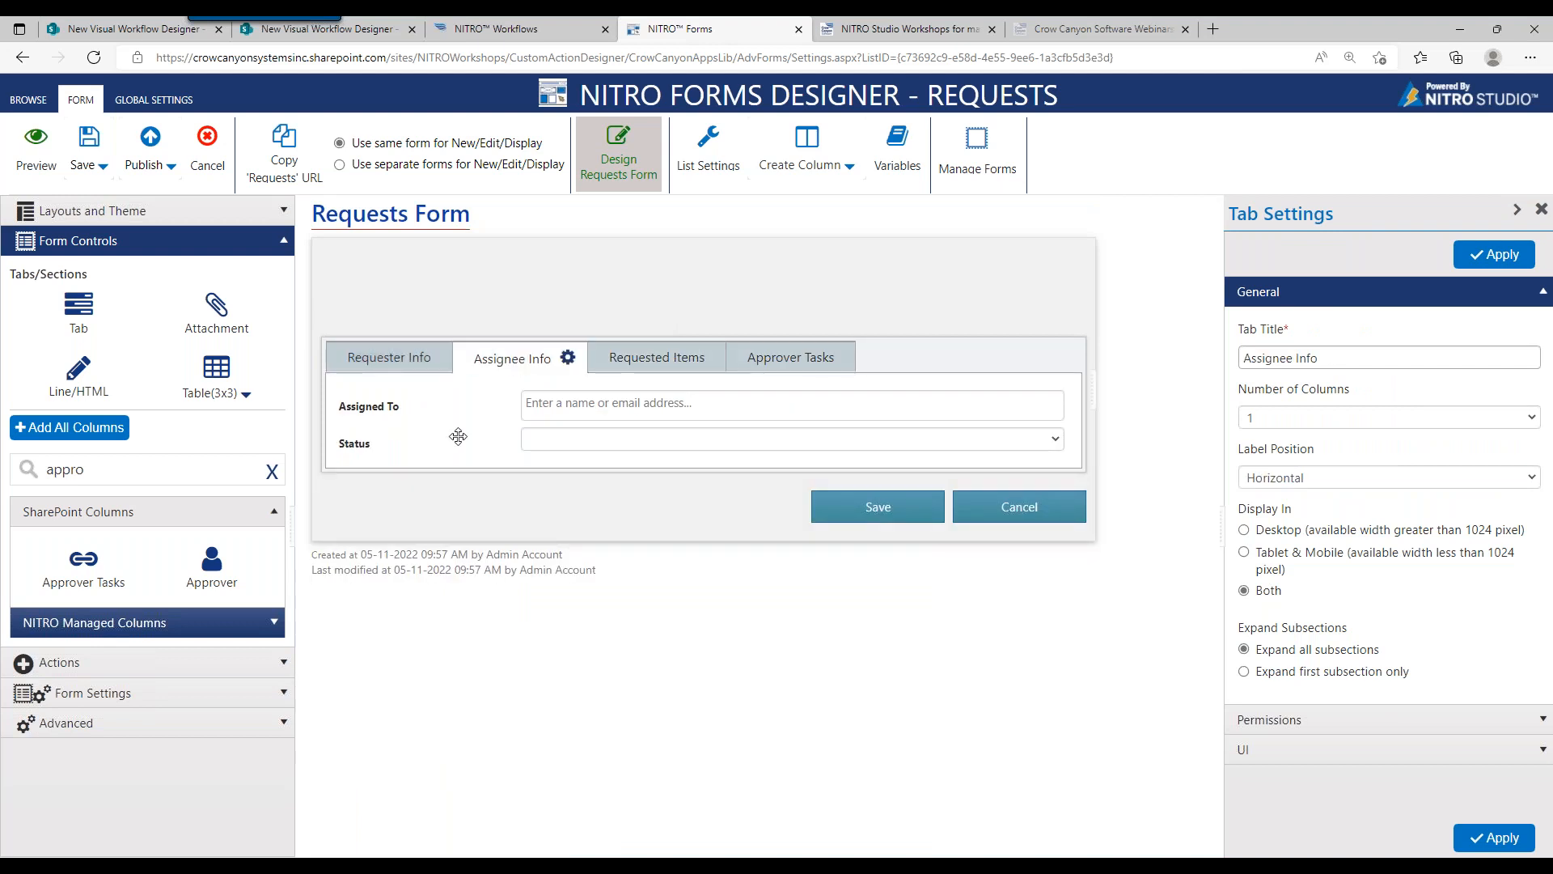
click(519, 437)
click(1299, 266)
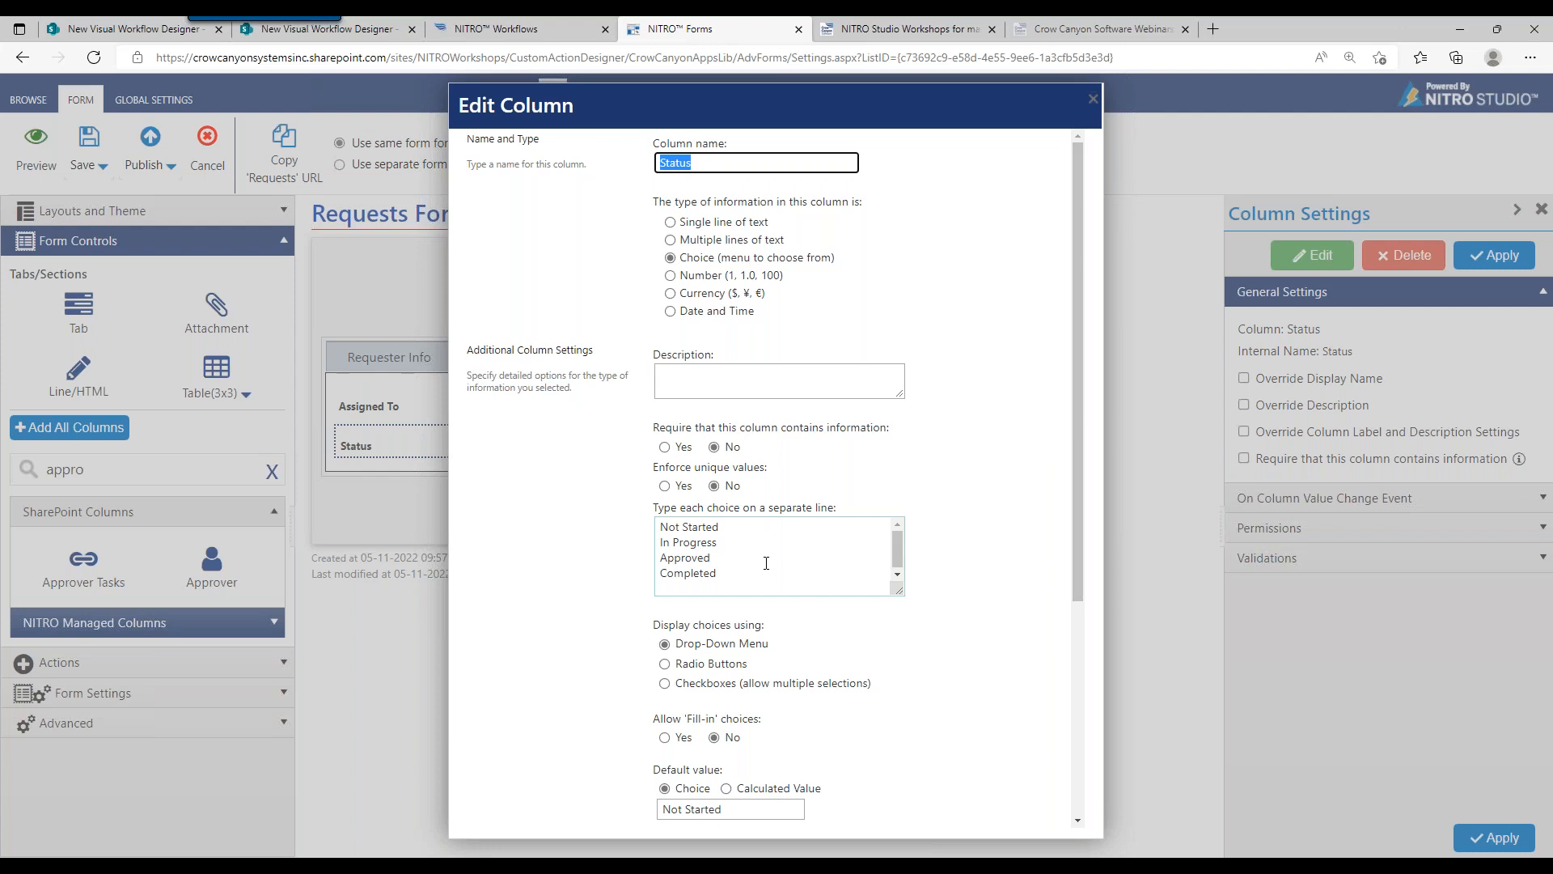
Add "Approval Not Required" to the Status column's choices, copy that text, and close the column editor
click(808, 588)
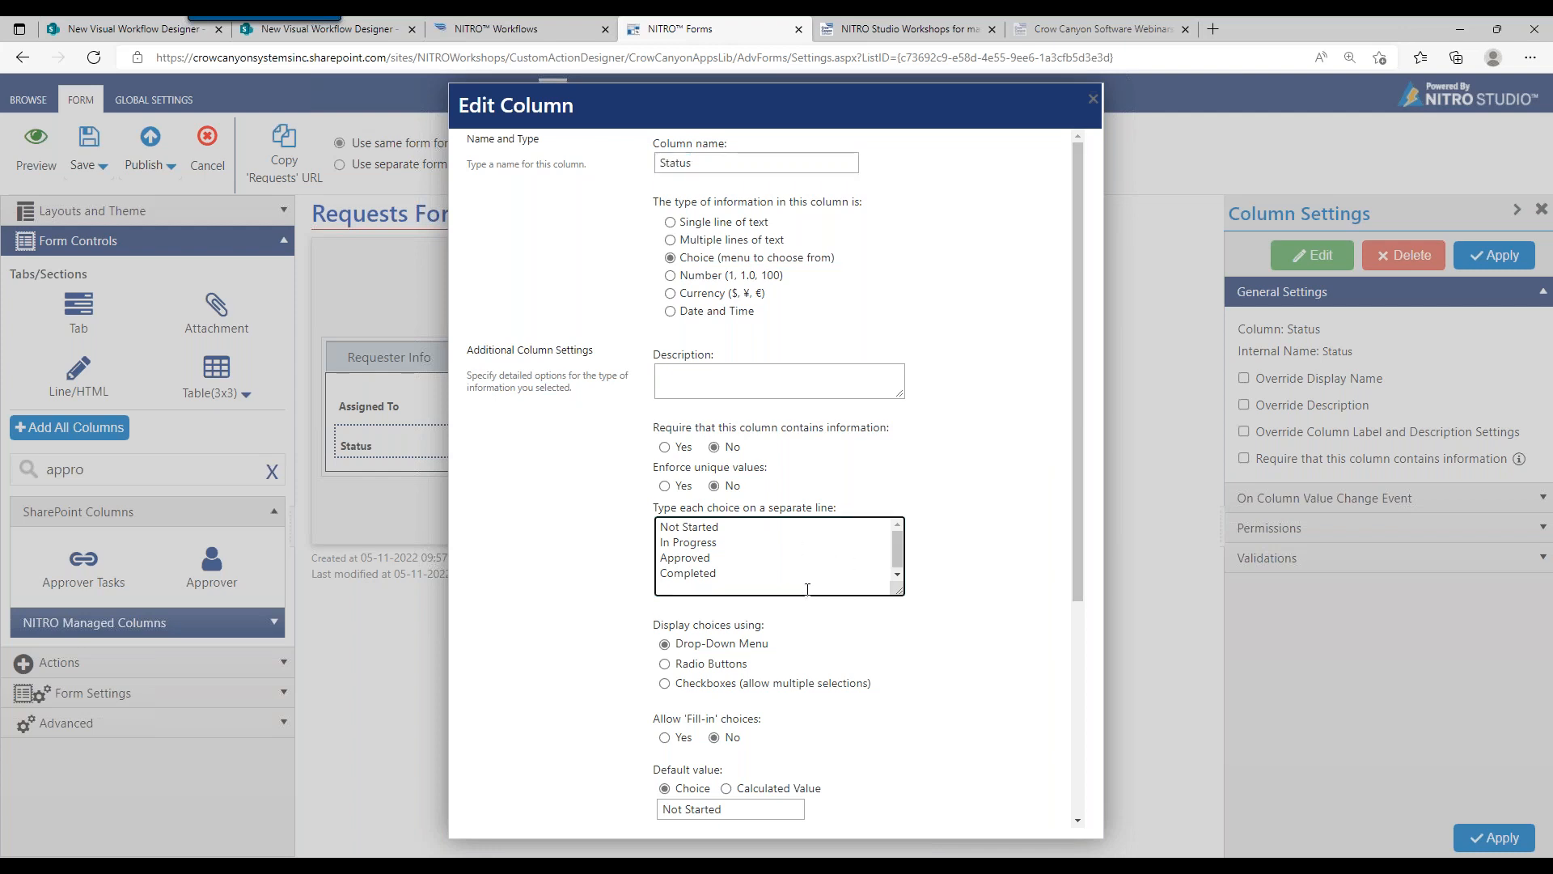
text(A[[rp)
key(BackSpace)
key(BackSpace)
key(BackSpace)
text(pproval Not Rq)
key(BackSpace)
text(equired)
drag(795, 591, 652, 586)
key(ctrl+c)
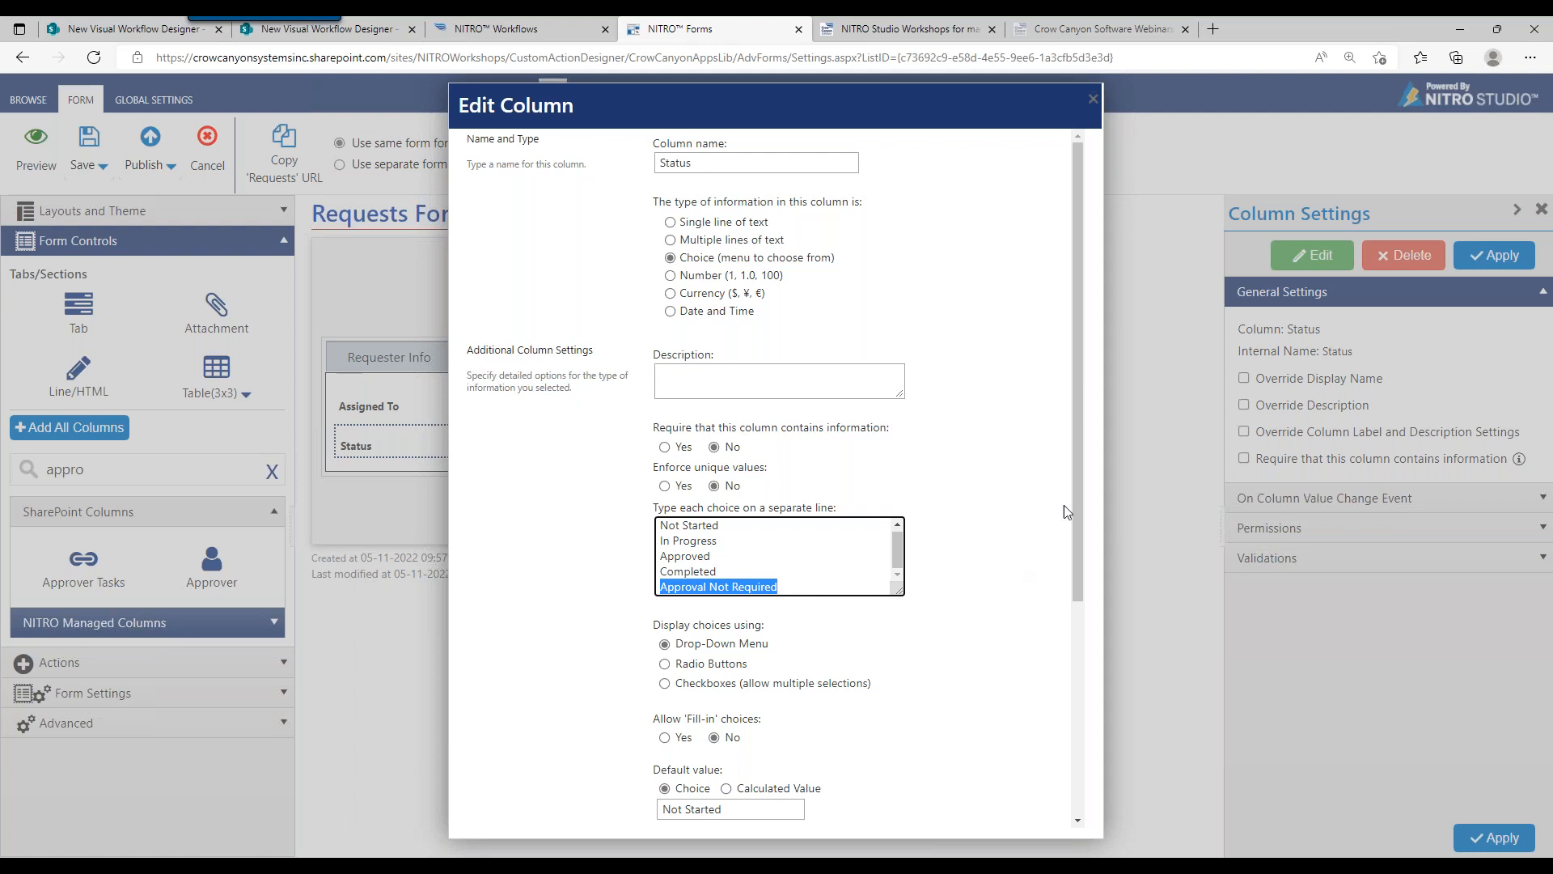
drag(1080, 385, 1069, 771)
click(1092, 99)
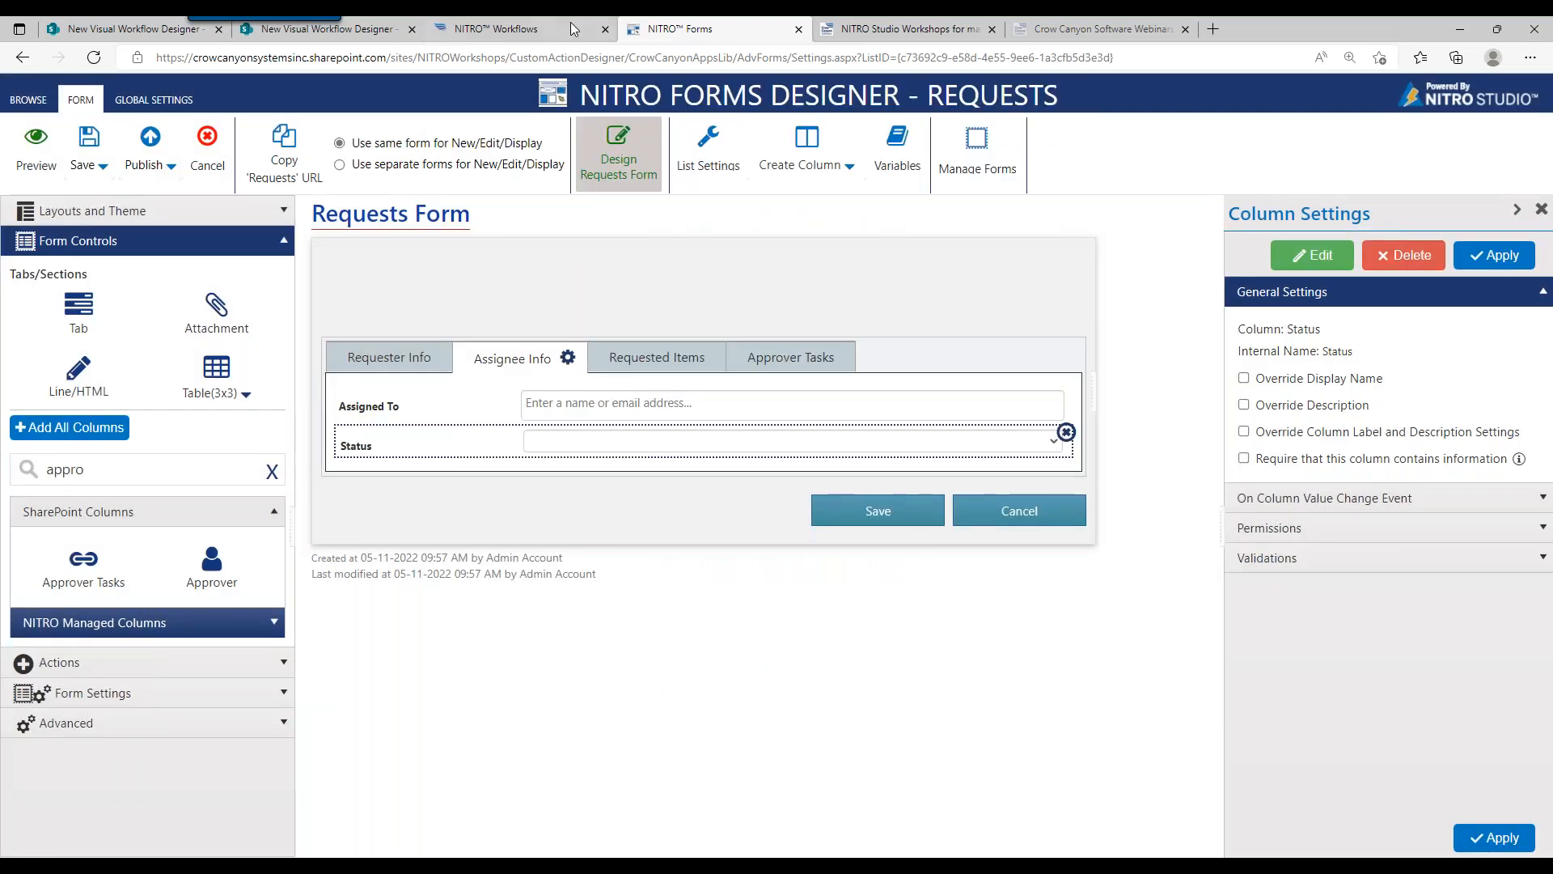
Back in the NITRO workflow, replace the Status mapping's value with the copied "Approval Not Required" and save the mapping and action settings
click(566, 29)
drag(859, 340, 658, 342)
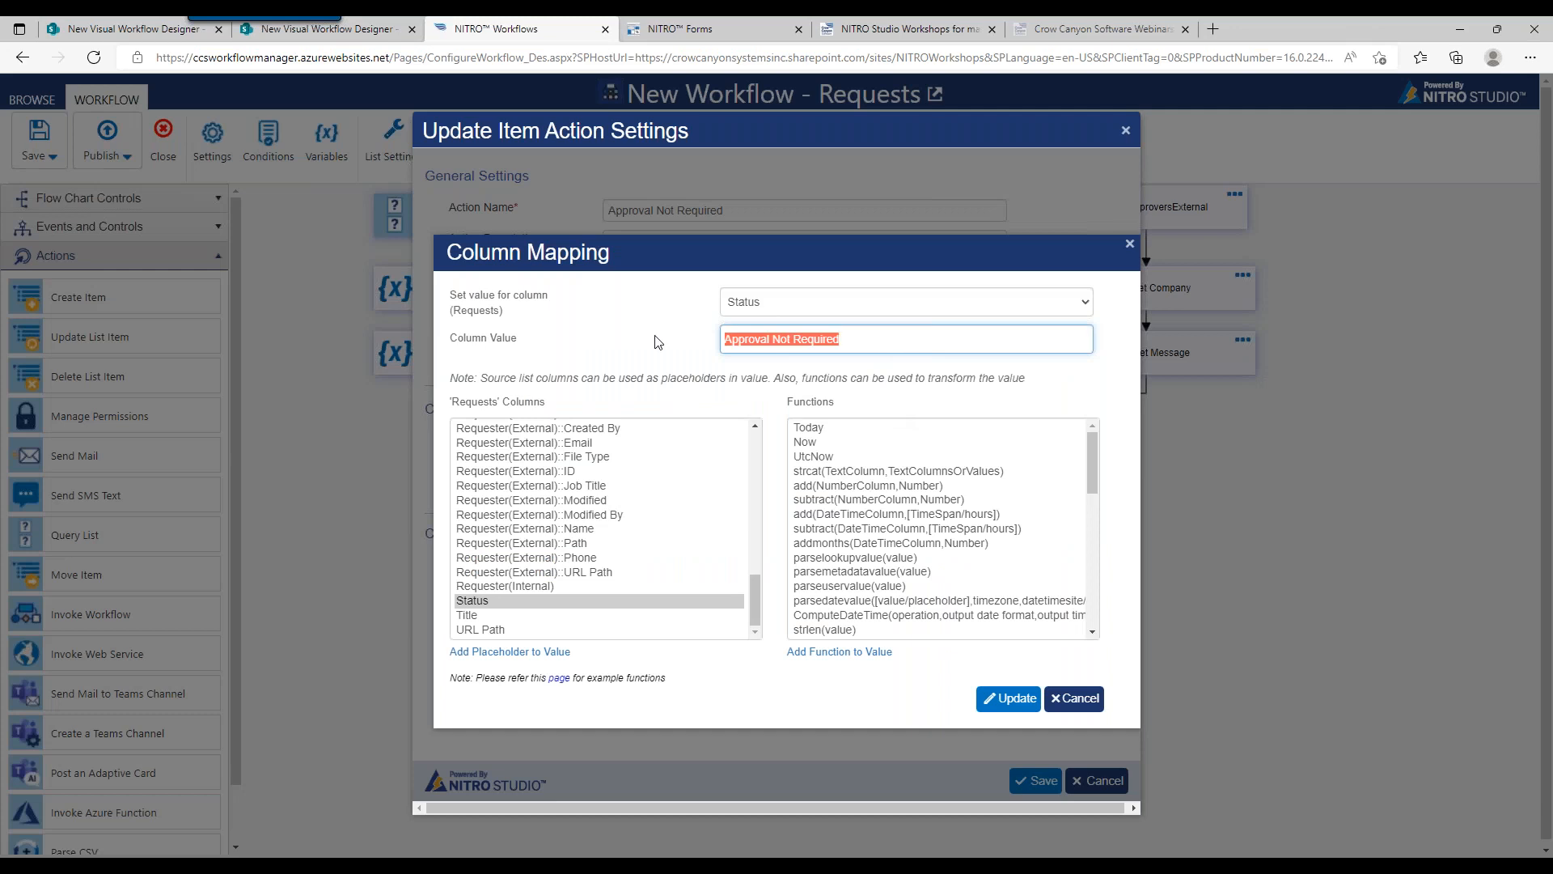
key(ctrl+v)
click(1016, 701)
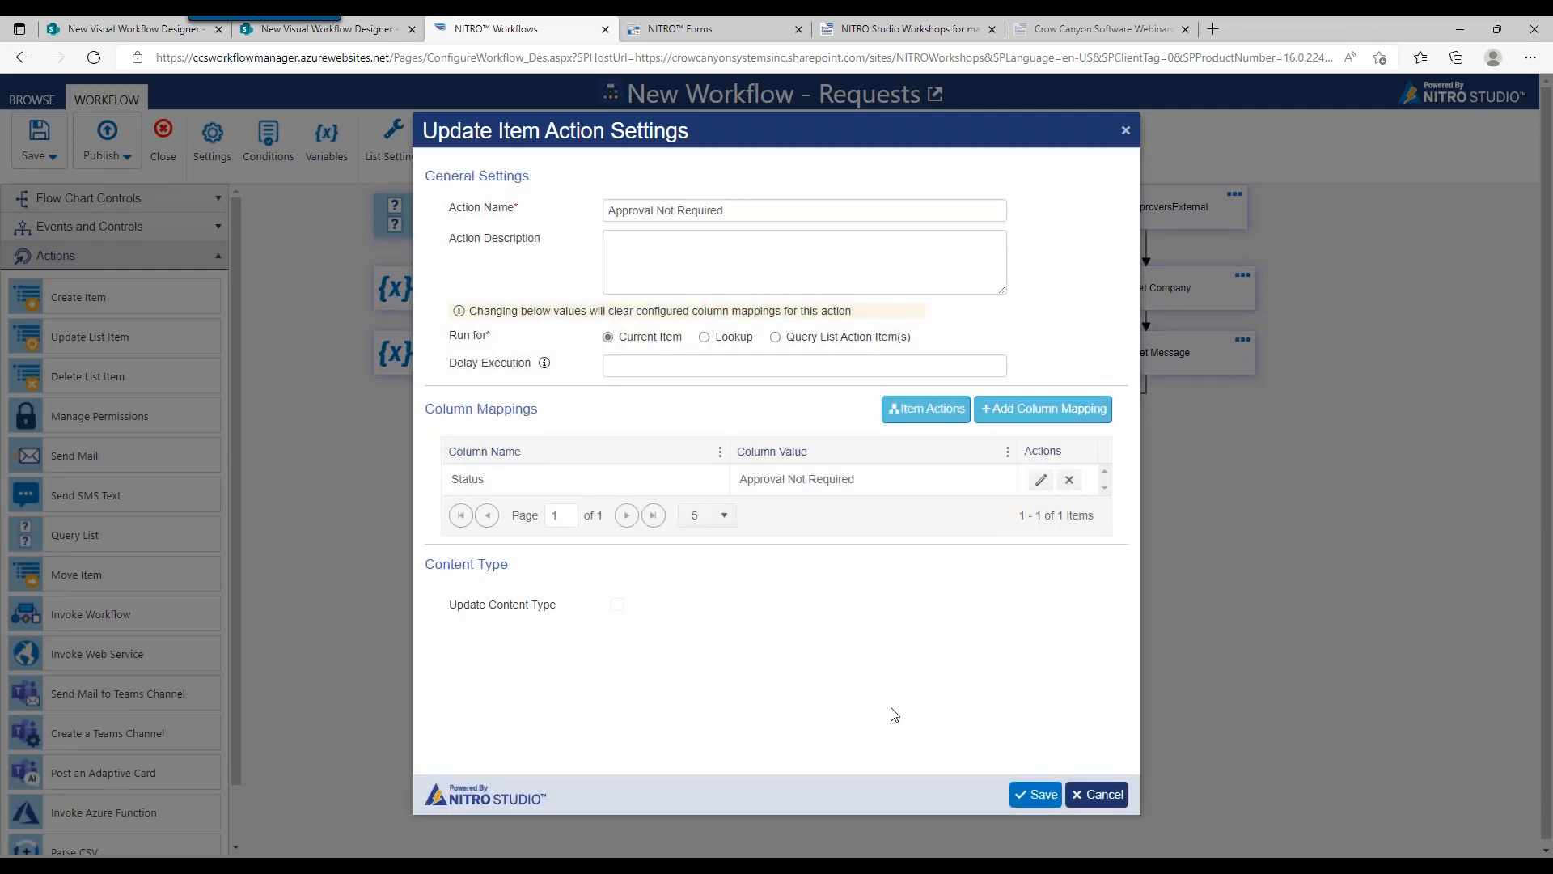
click(1035, 794)
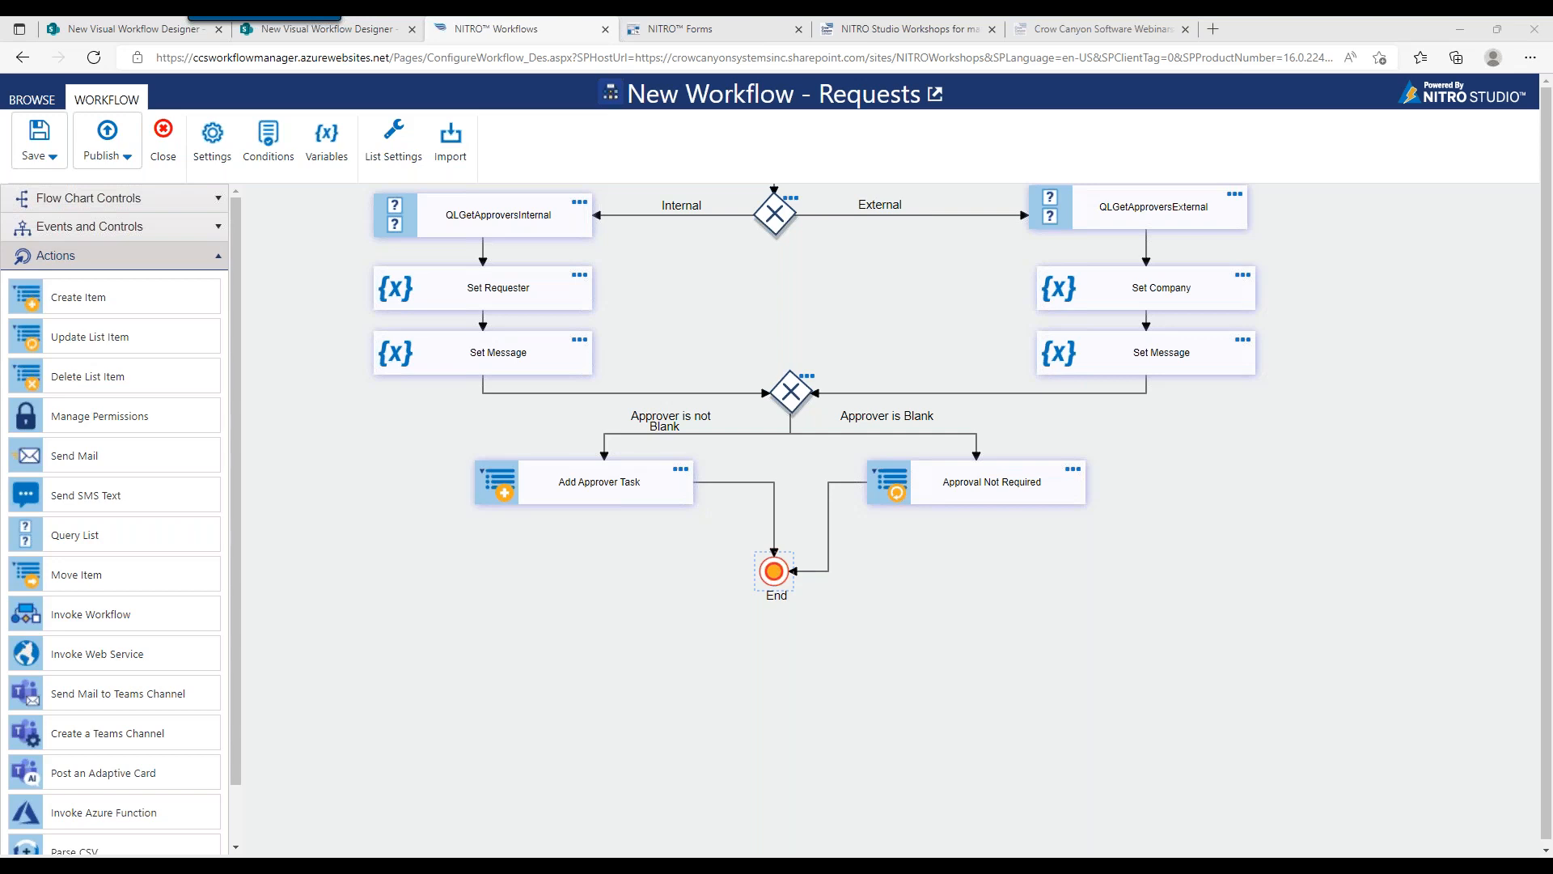
Reroute the connectors from Add Approver Task and Approval Not Required so they run down from below each action to the End event
drag(748, 482, 634, 565)
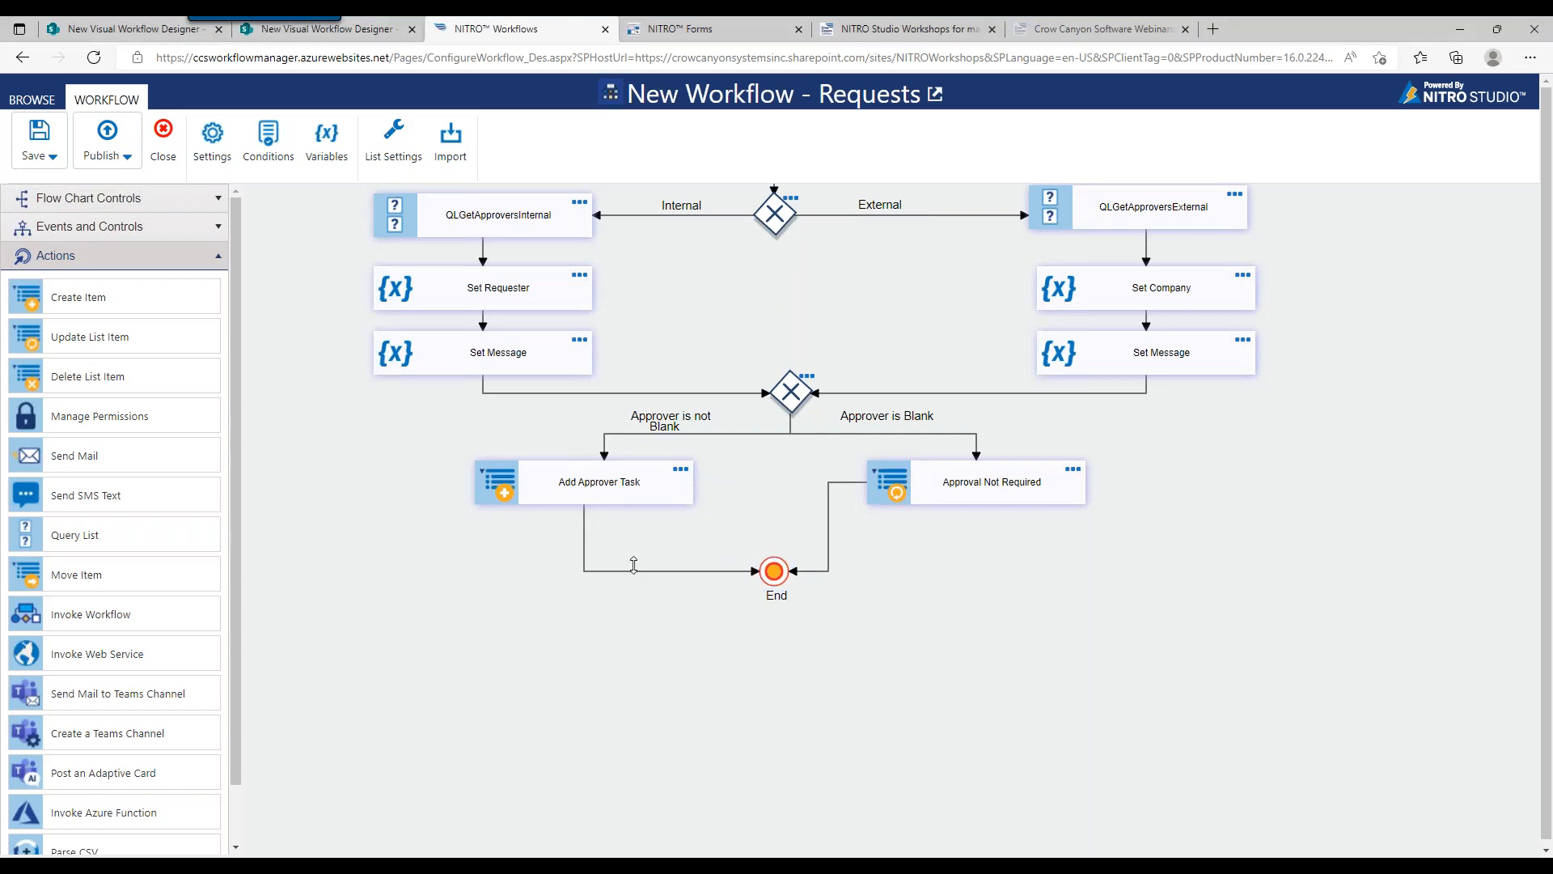
drag(829, 522, 988, 557)
drag(1367, 457, 1362, 579)
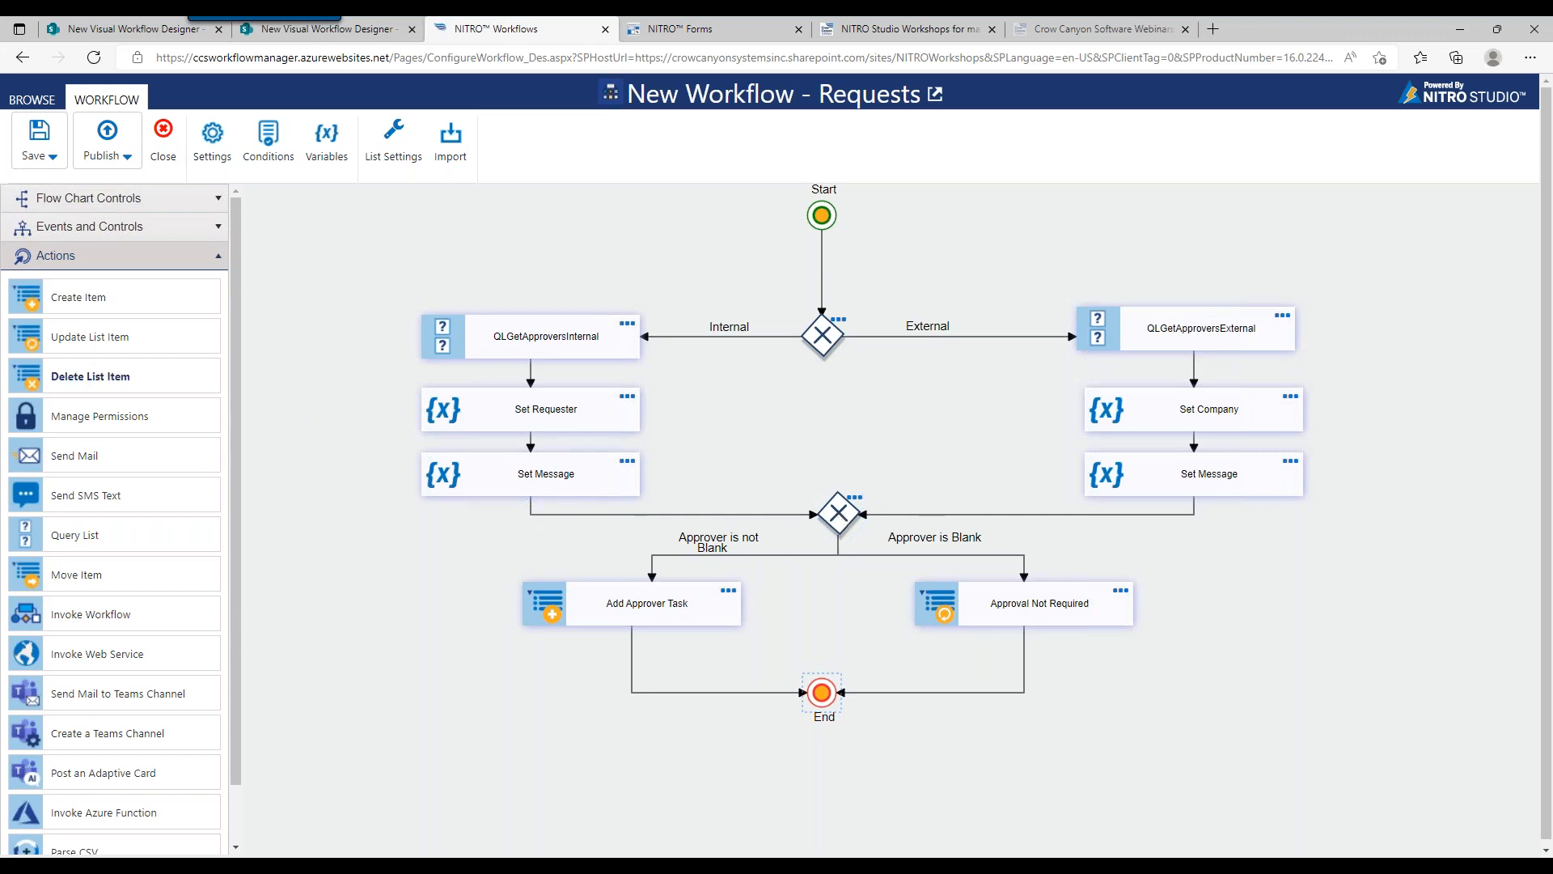
Insert a Send Mail action after Set Message in both the Internal and External branches, and reroute the Internal branch's connector
drag(76, 455, 570, 515)
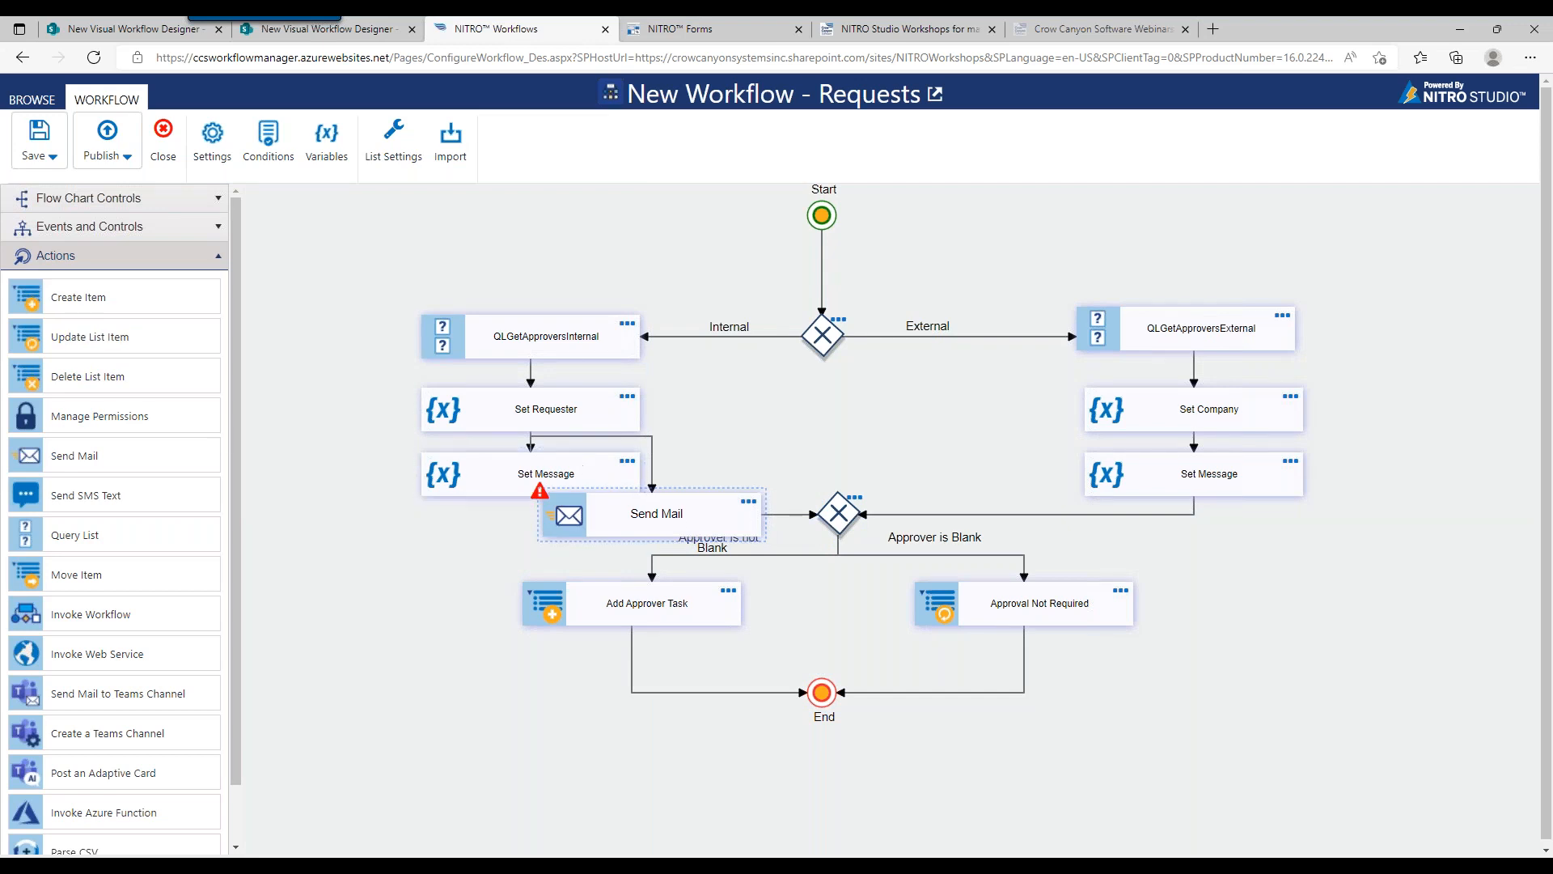
drag(104, 457, 1094, 515)
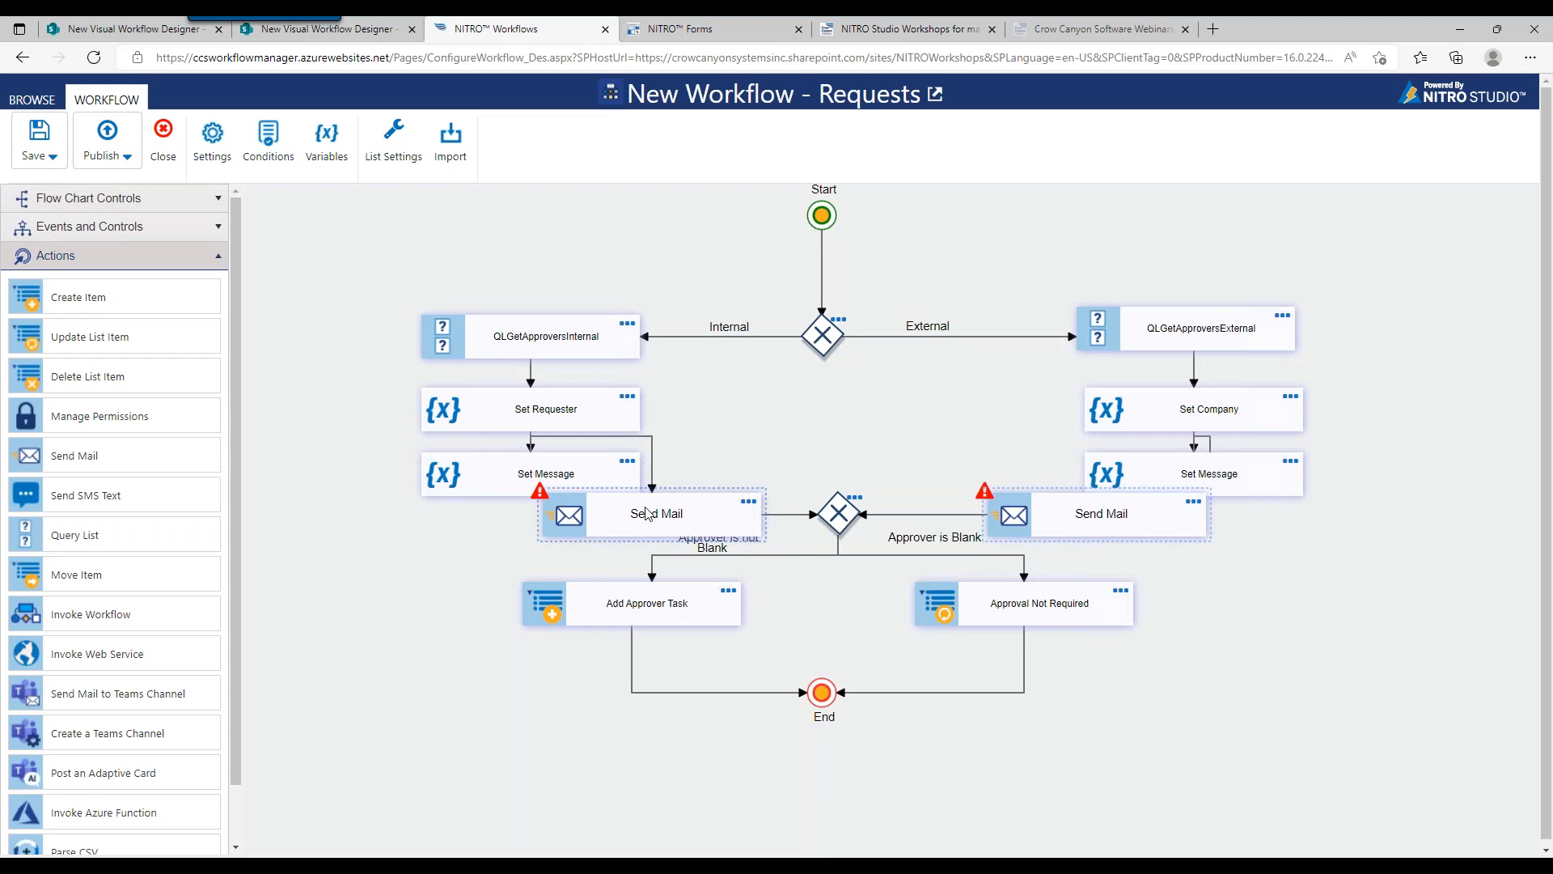
drag(652, 465, 510, 514)
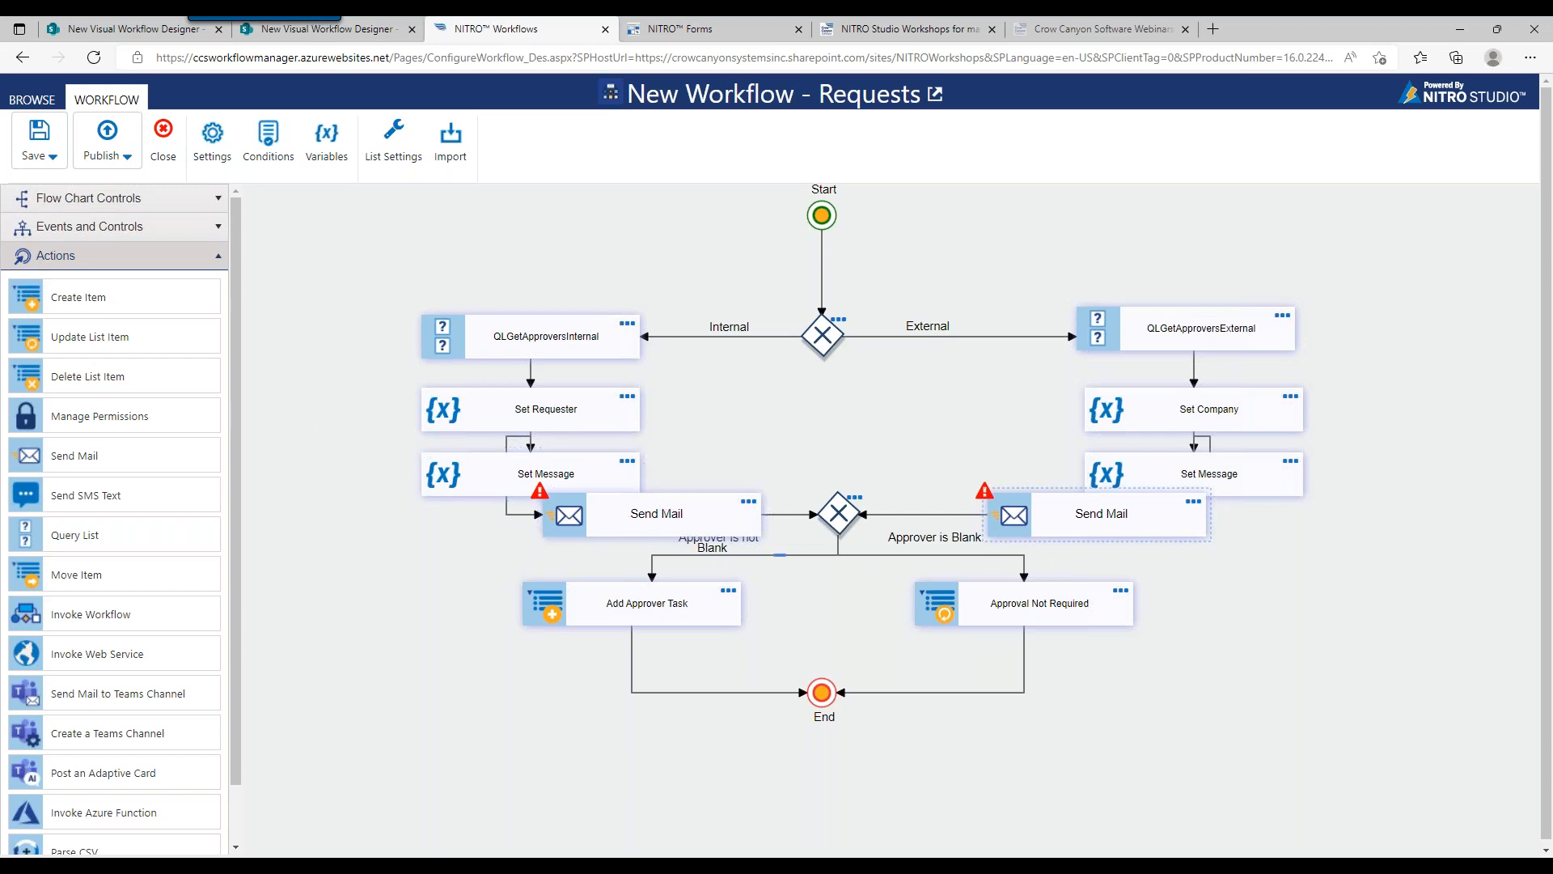
Shift the request-type gateway, both approver queries and the Set Requester, Set Company and Set Message actions upward on the canvas
click(154, 202)
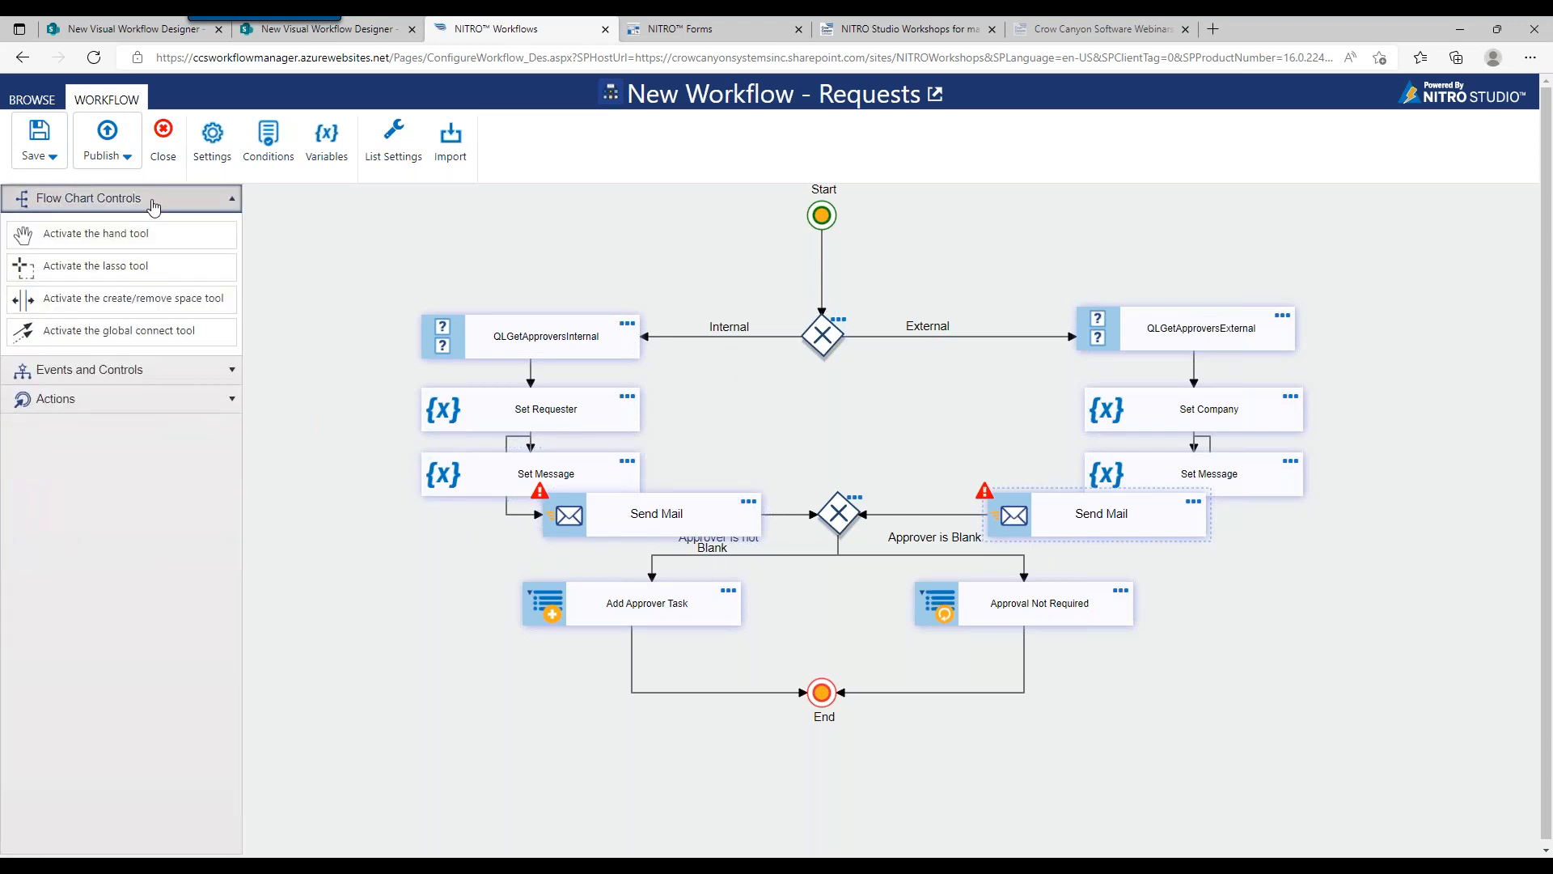
click(90, 277)
mouse_move(349, 249)
mouse_down()
mouse_move(417, 361)
mouse_move(857, 417)
mouse_move(1329, 445)
mouse_up()
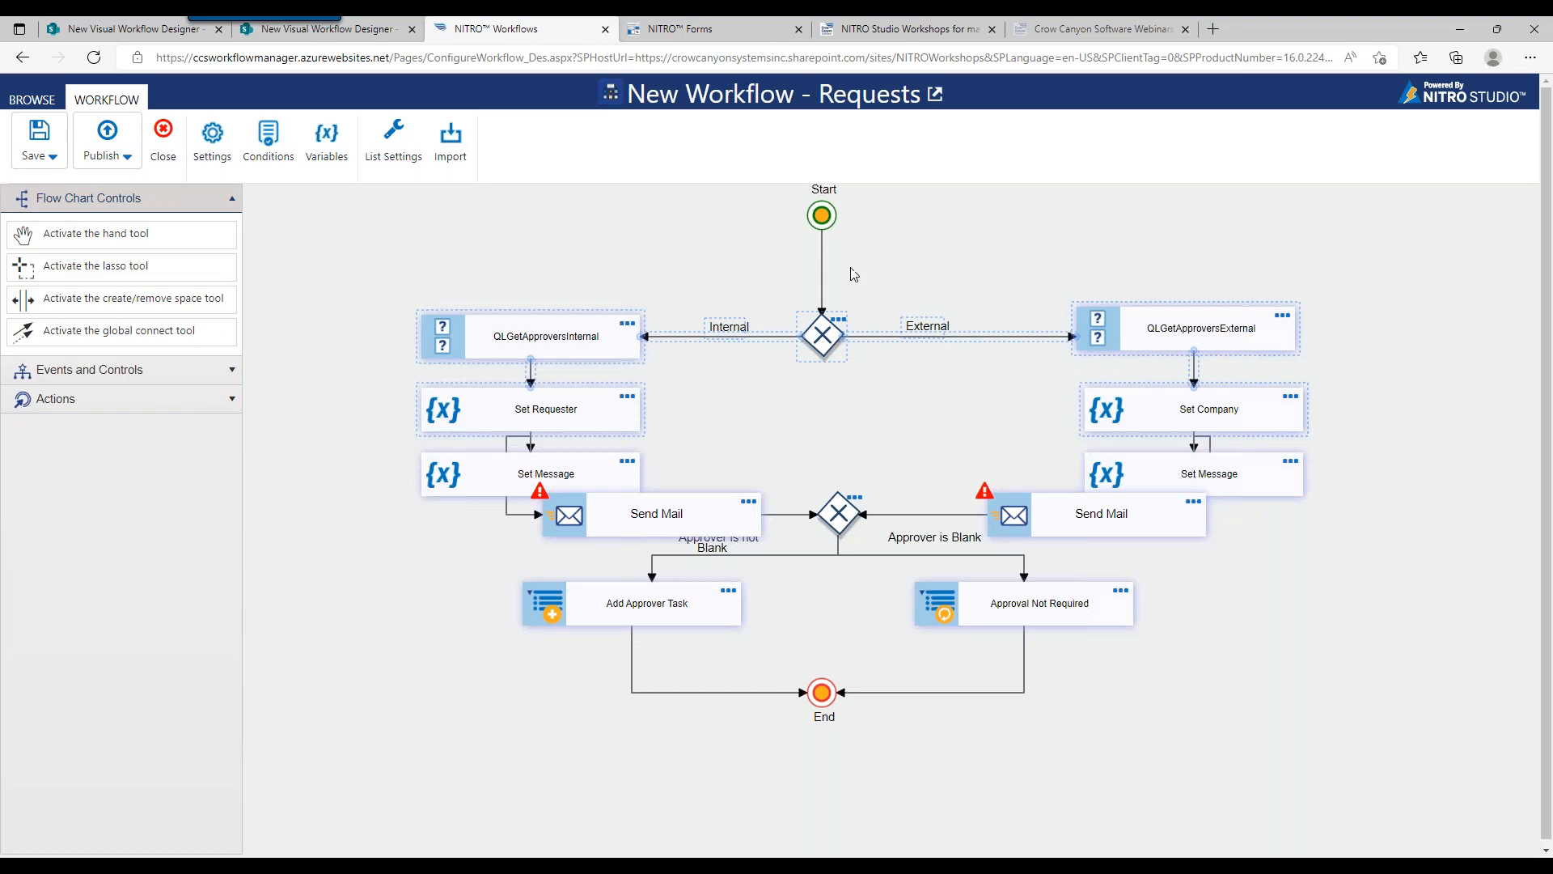
drag(824, 339, 822, 272)
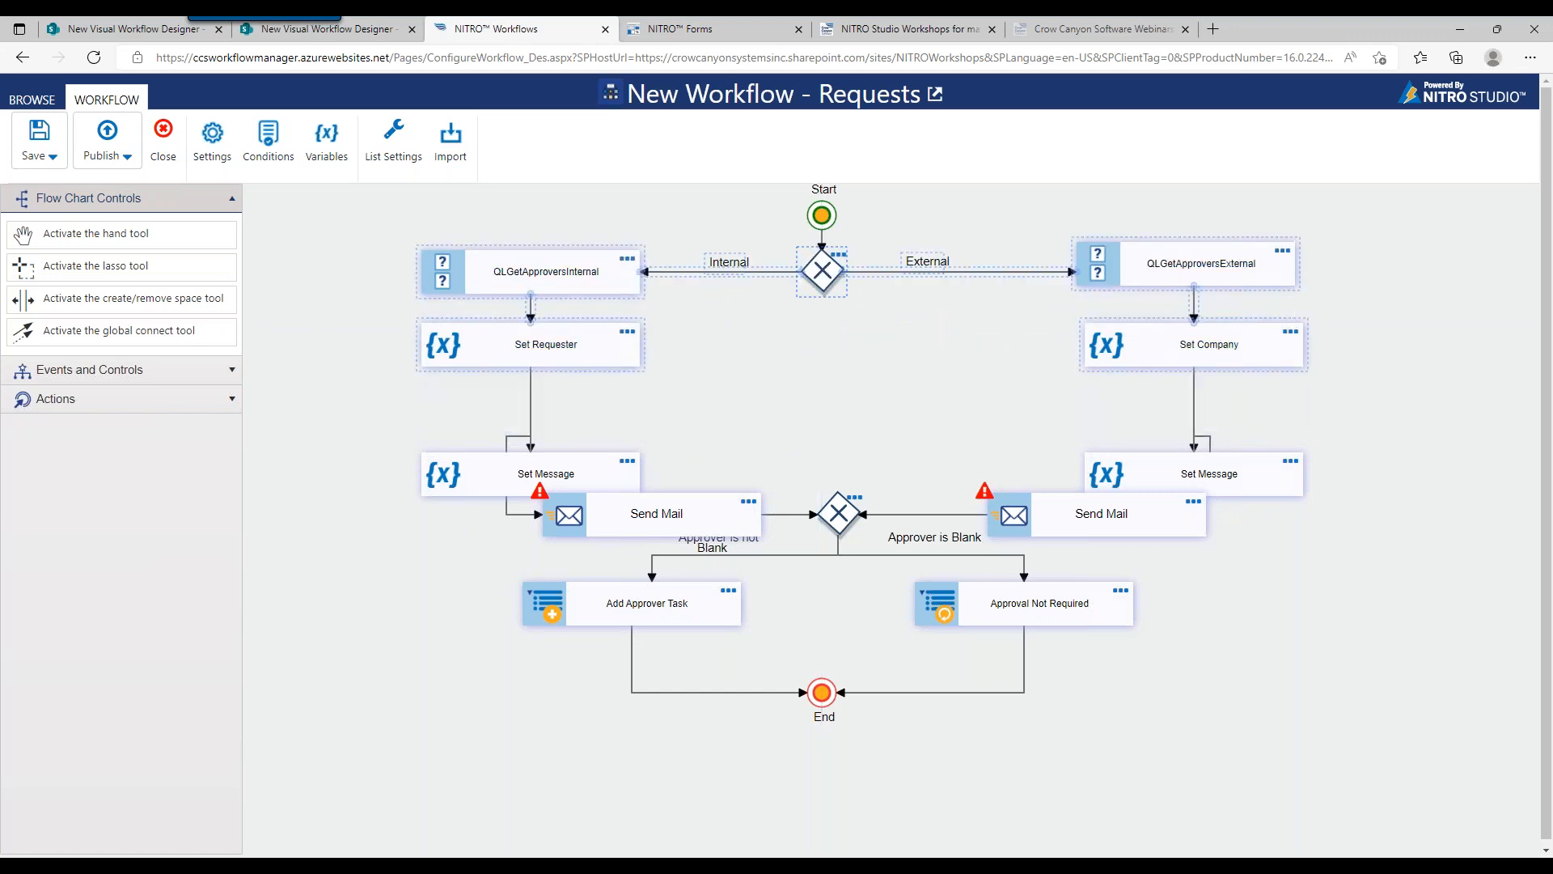
drag(596, 461, 593, 393)
drag(1193, 475, 1178, 408)
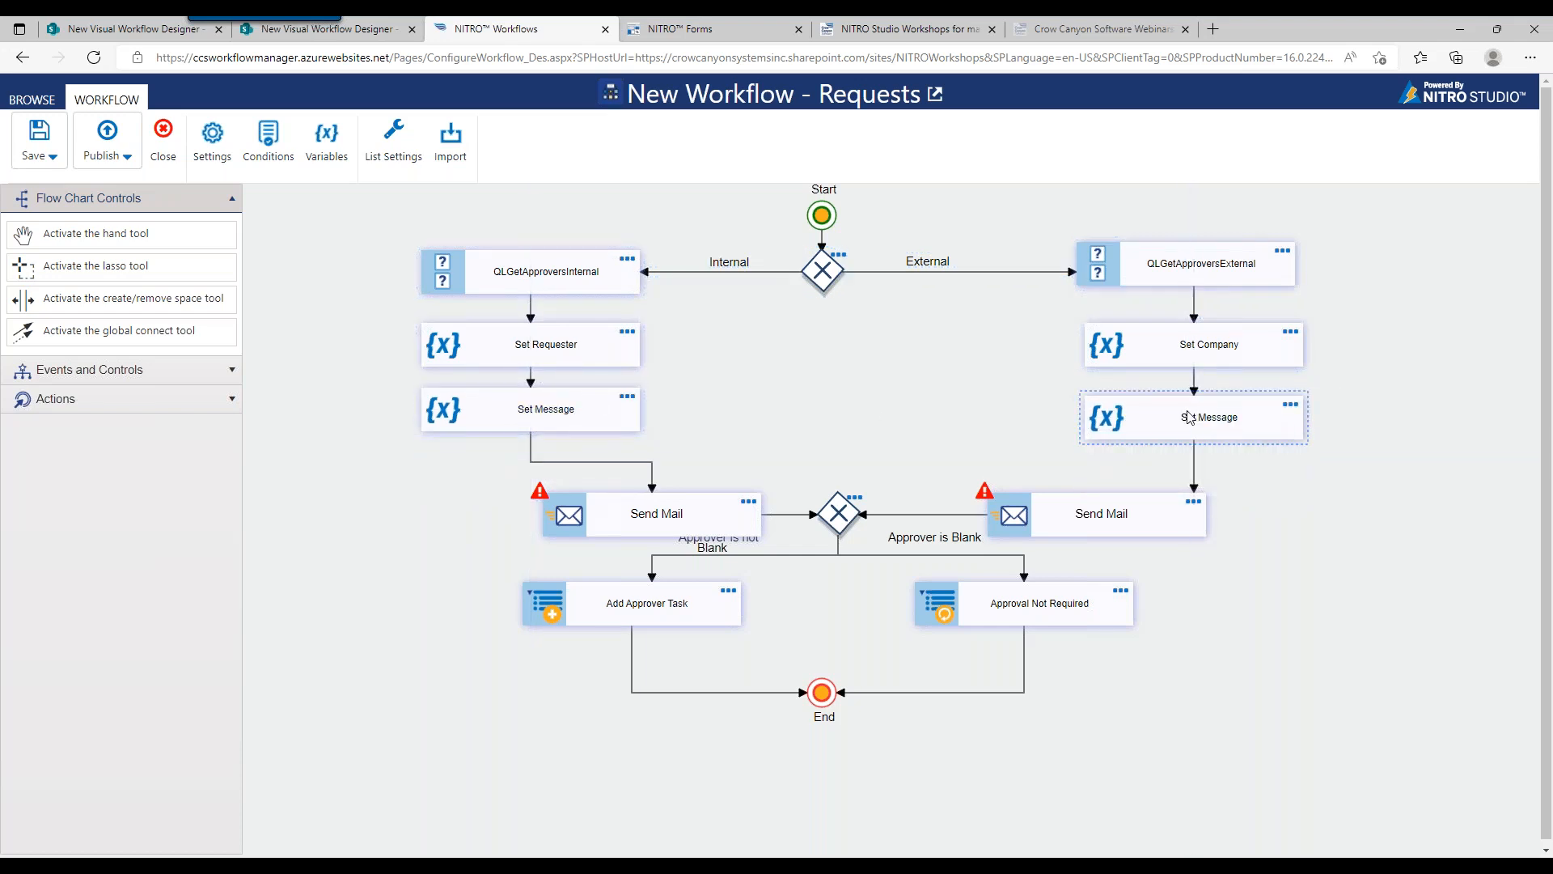
Use the create/remove space tool to add vertical space above the Send Mail actions and widen the gap between the branches
click(146, 313)
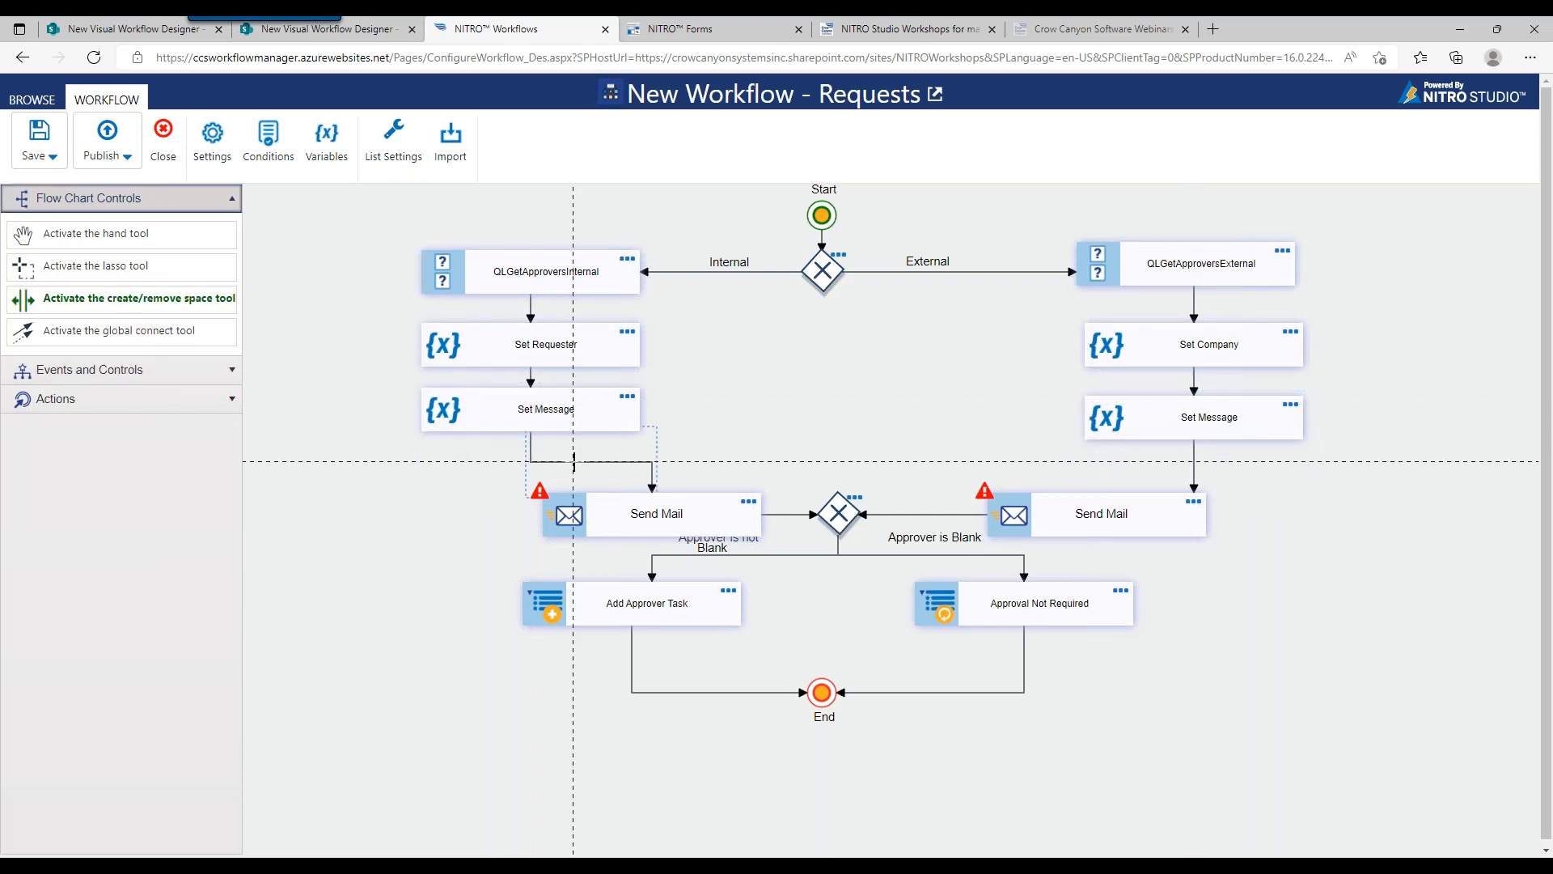
drag(574, 459, 545, 566)
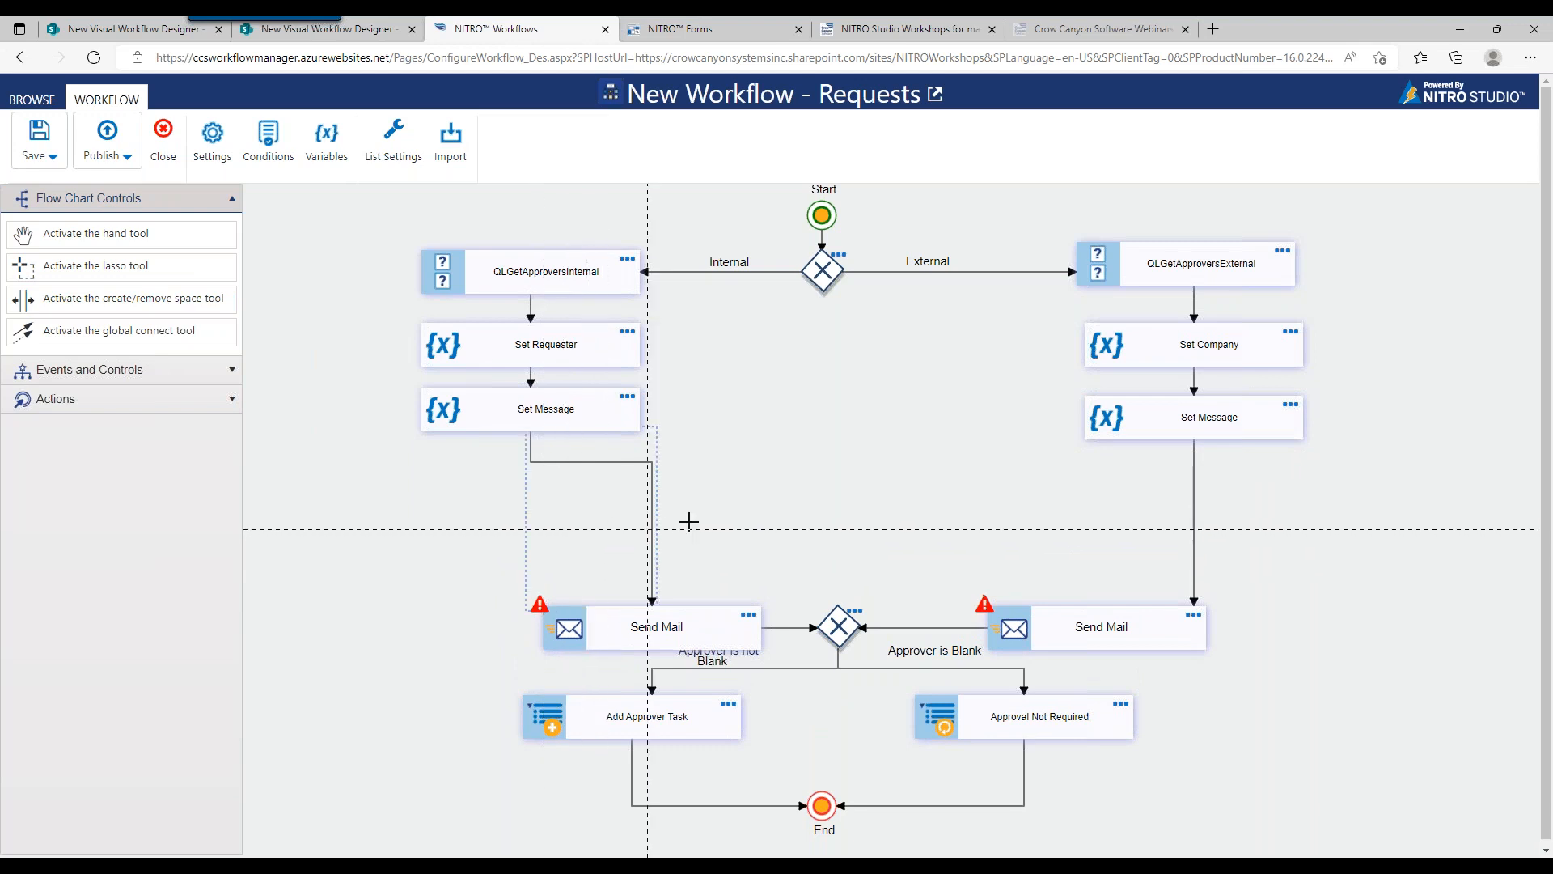
drag(768, 489, 824, 488)
right_click(487, 466)
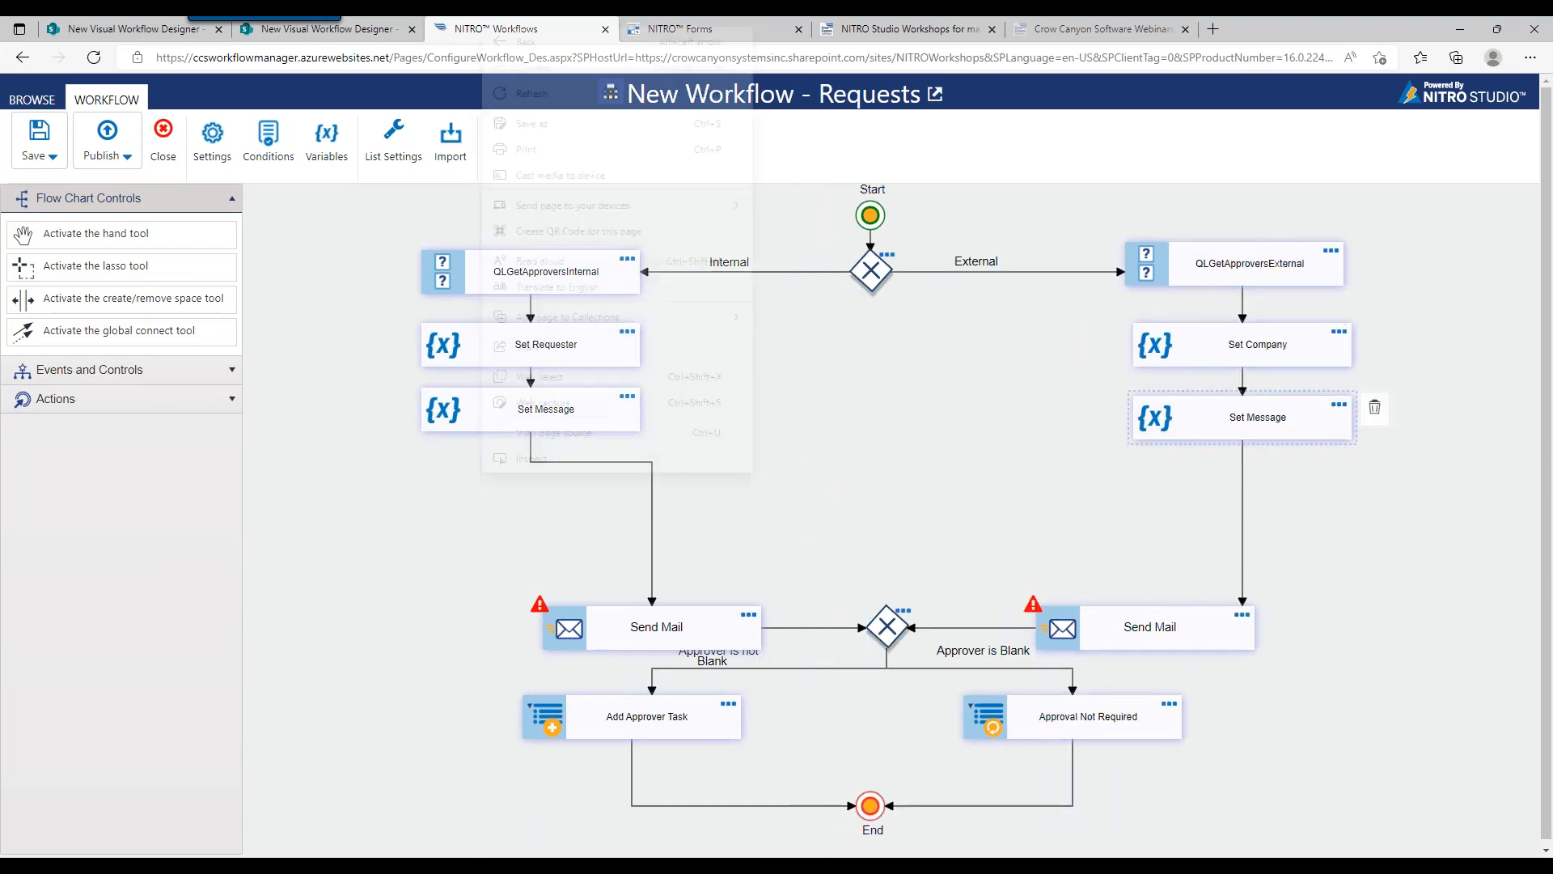
click(366, 322)
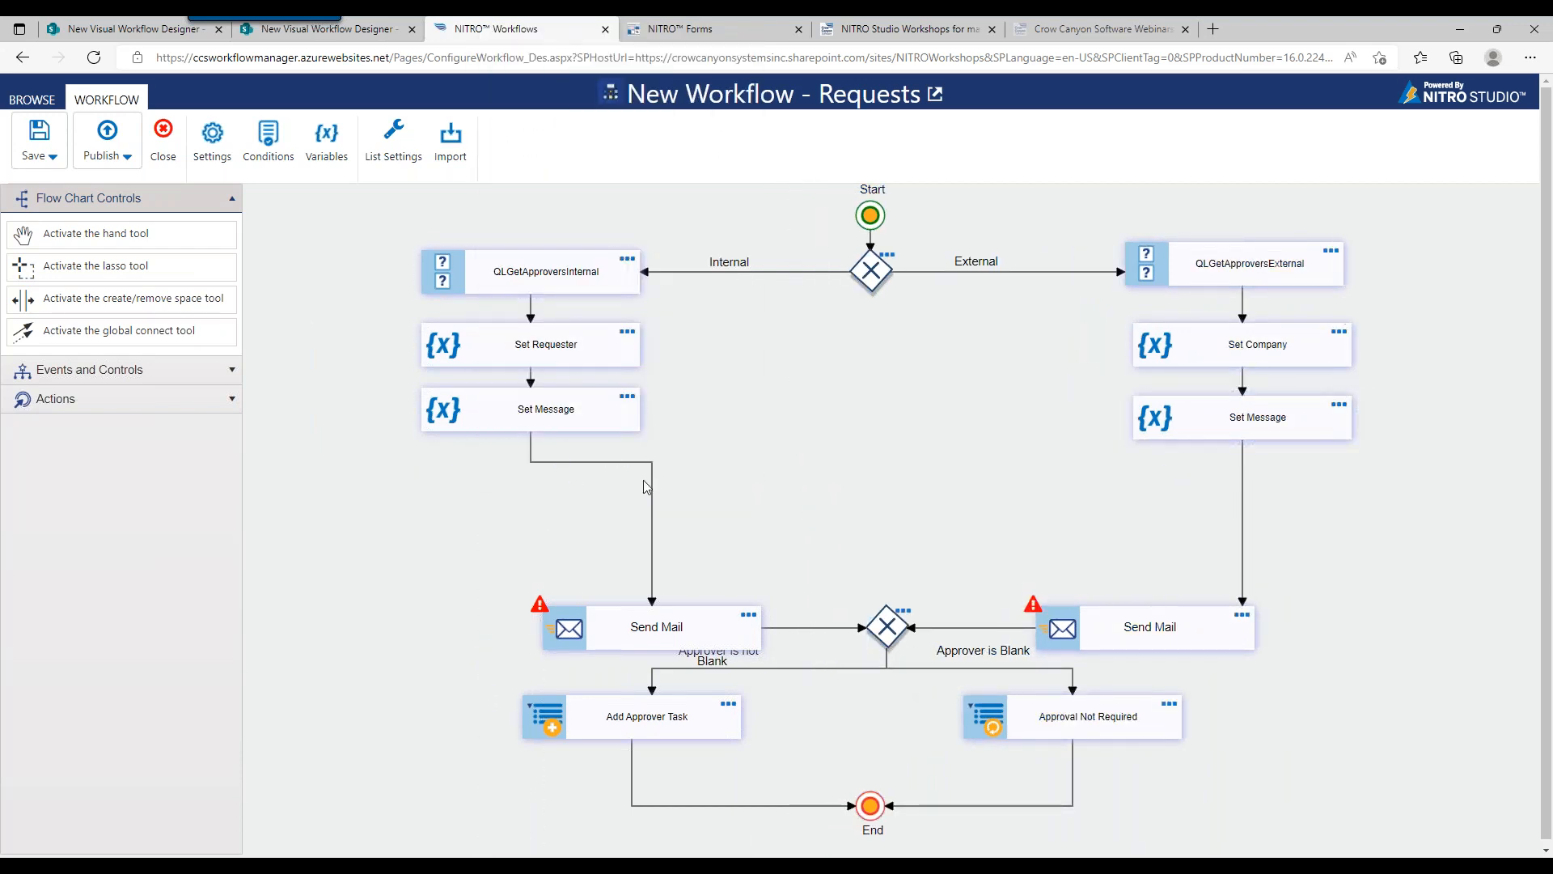
Straighten the connector to the Internal branch's Send Mail action and align that action directly below Set Message
drag(649, 497, 545, 498)
drag(637, 629, 516, 533)
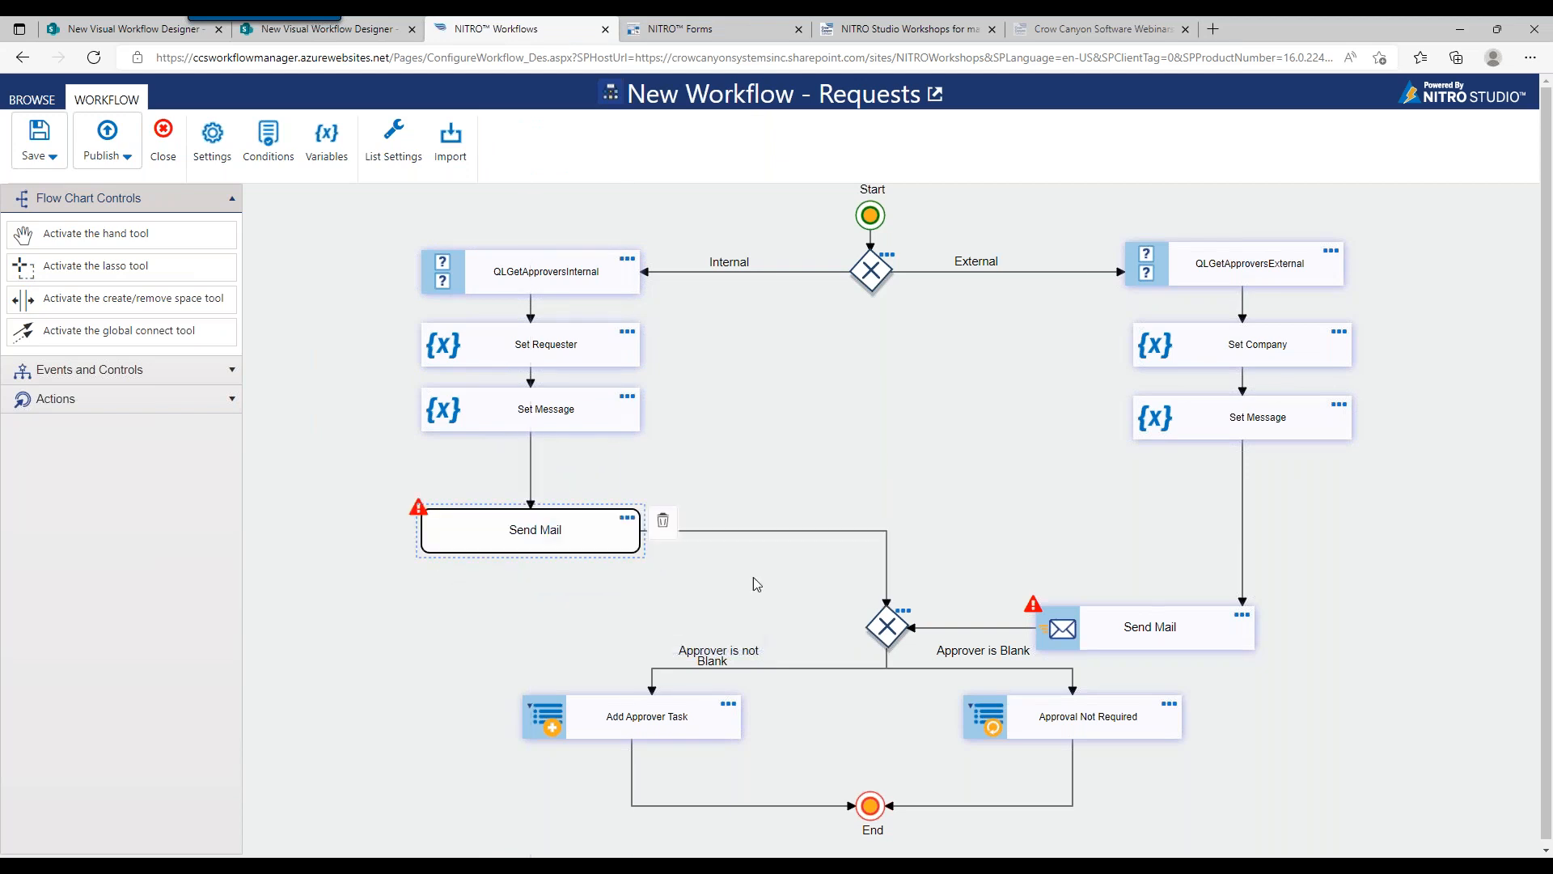
Move the External branch's Send Mail action directly below Set Message and straighten the connectors running into it and from both Send Mail actions to the approver gateway
drag(1157, 632, 1257, 510)
drag(955, 507, 894, 627)
drag(789, 533, 757, 628)
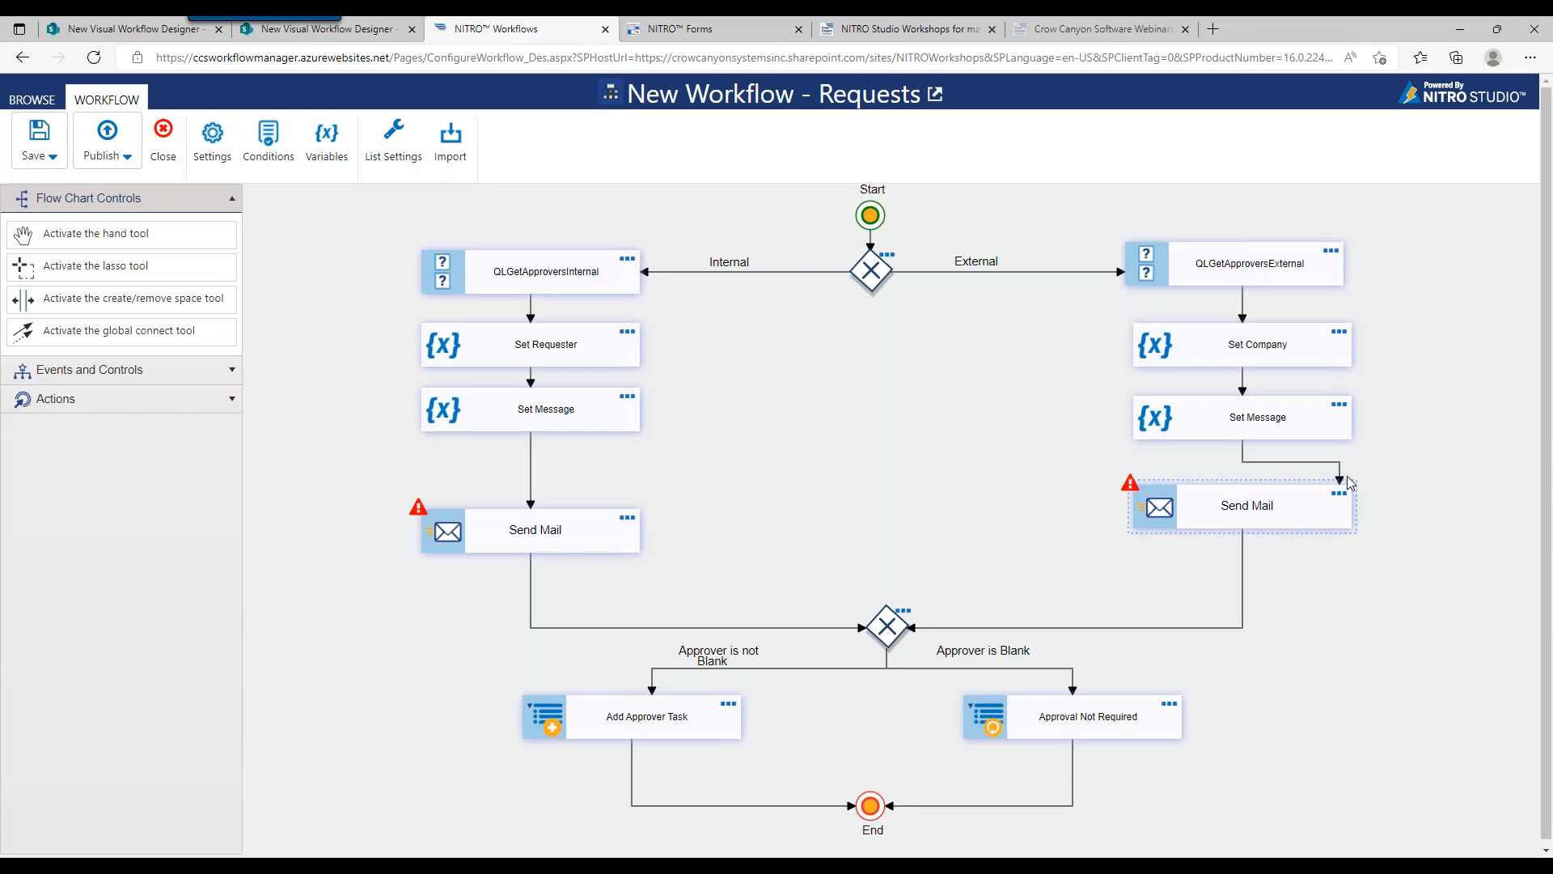
drag(1339, 464, 1243, 473)
click(149, 399)
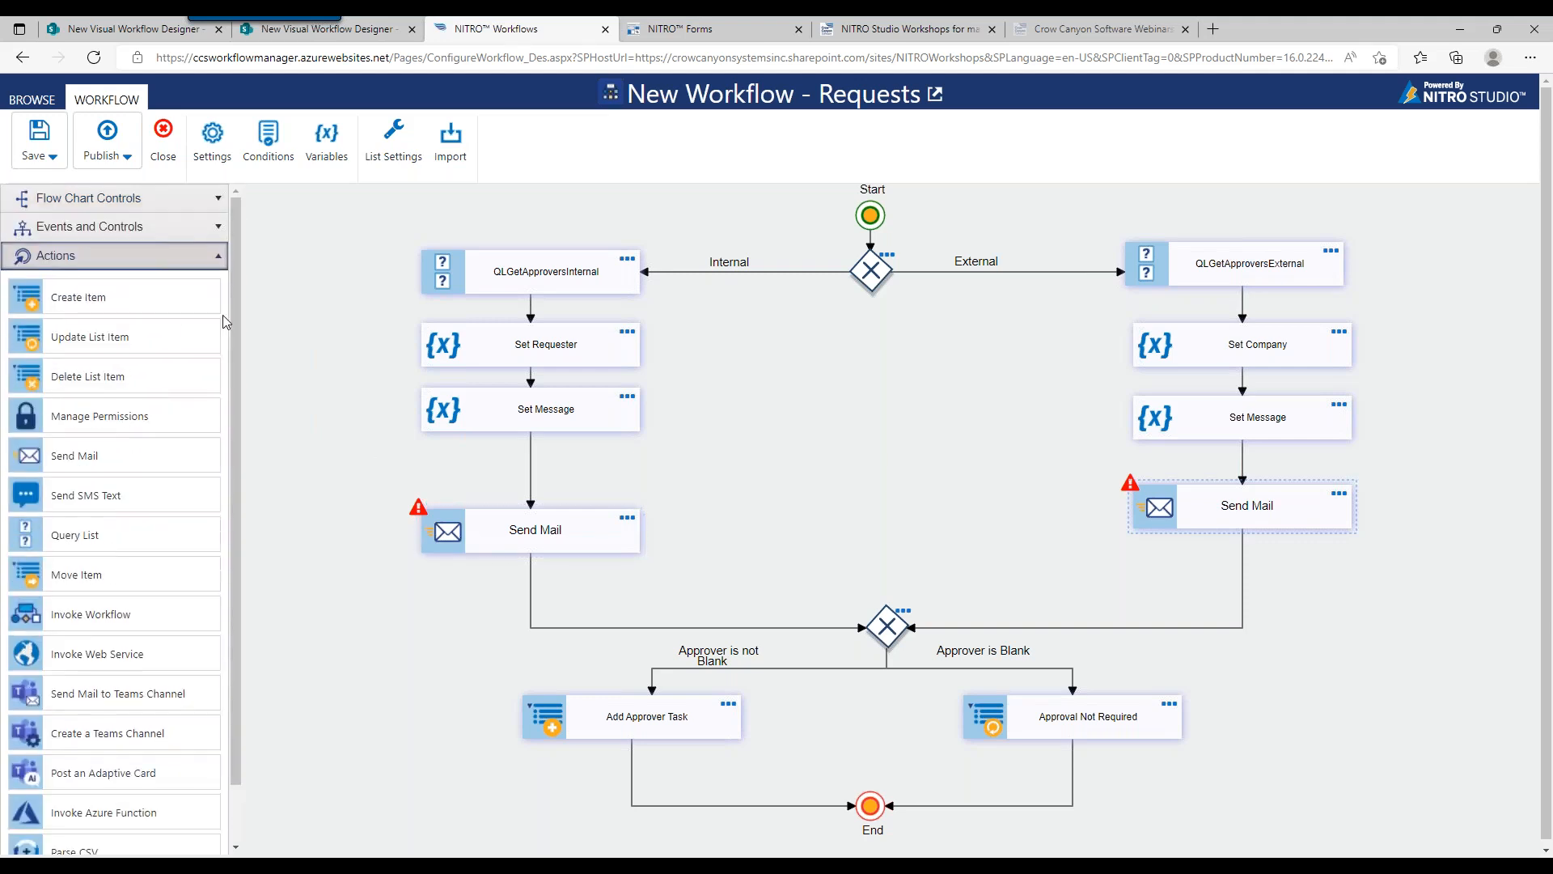
drag(238, 304, 235, 250)
click(202, 231)
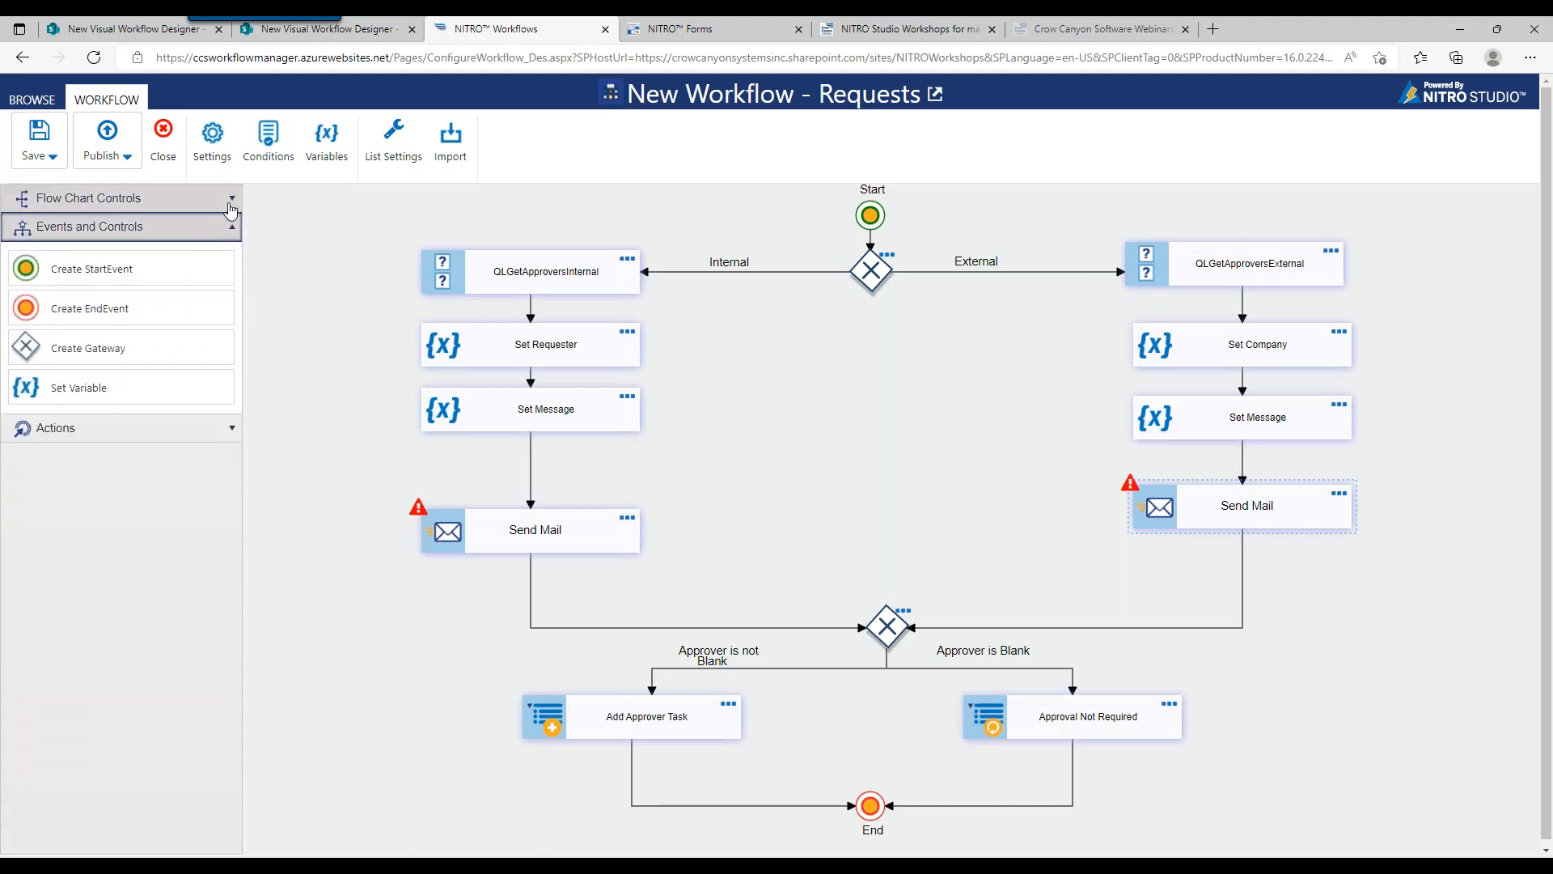
click(231, 207)
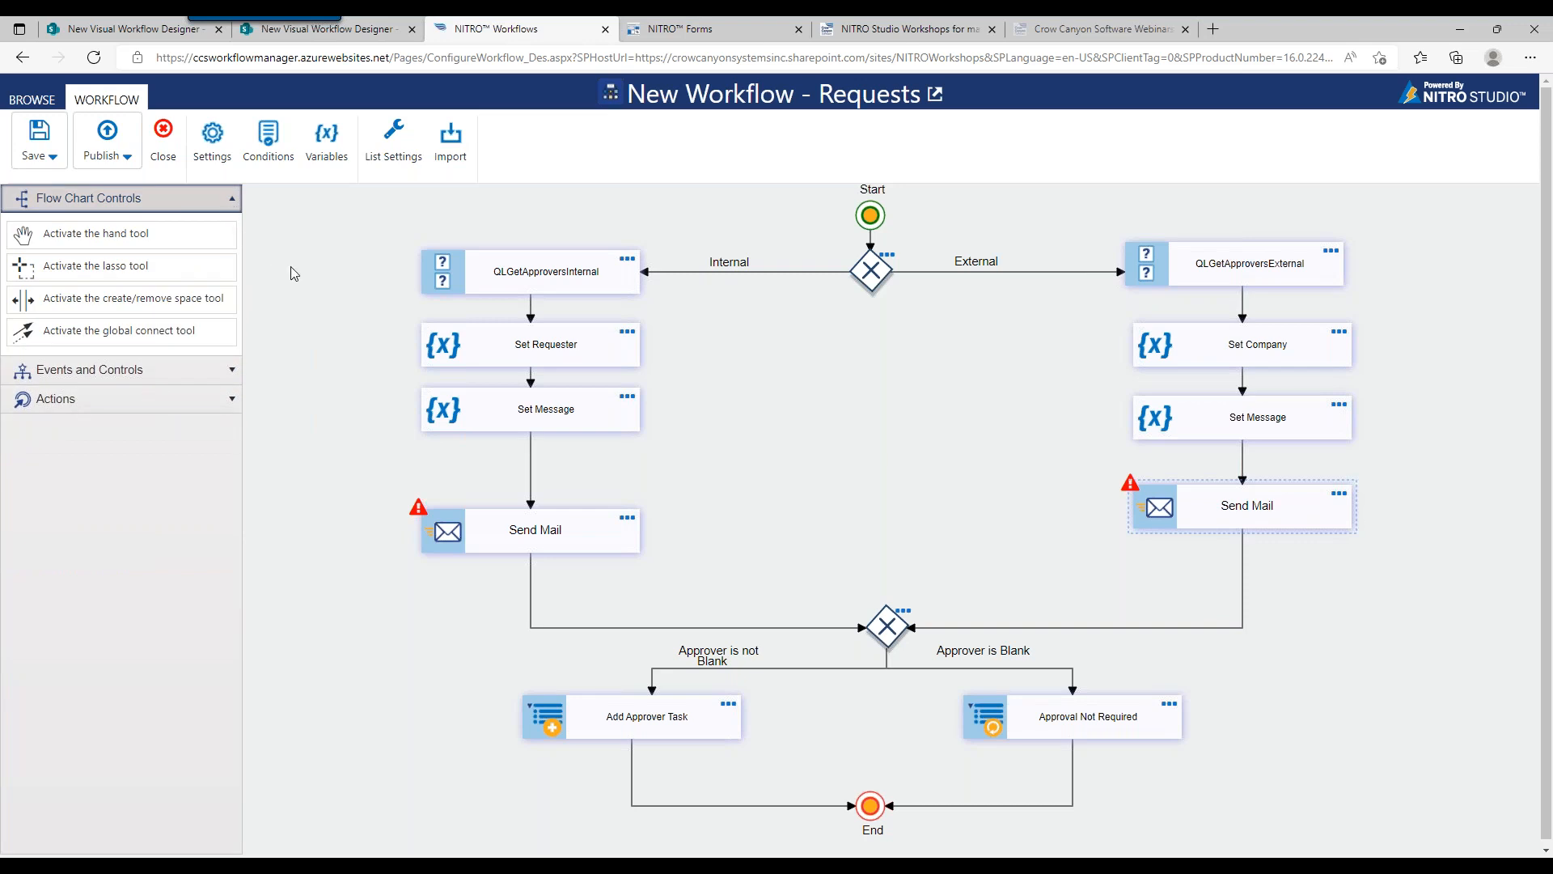
Move the Internal and External Send Mail actions up closer to Set Message so both sit at the same height
drag(300, 503, 262, 511)
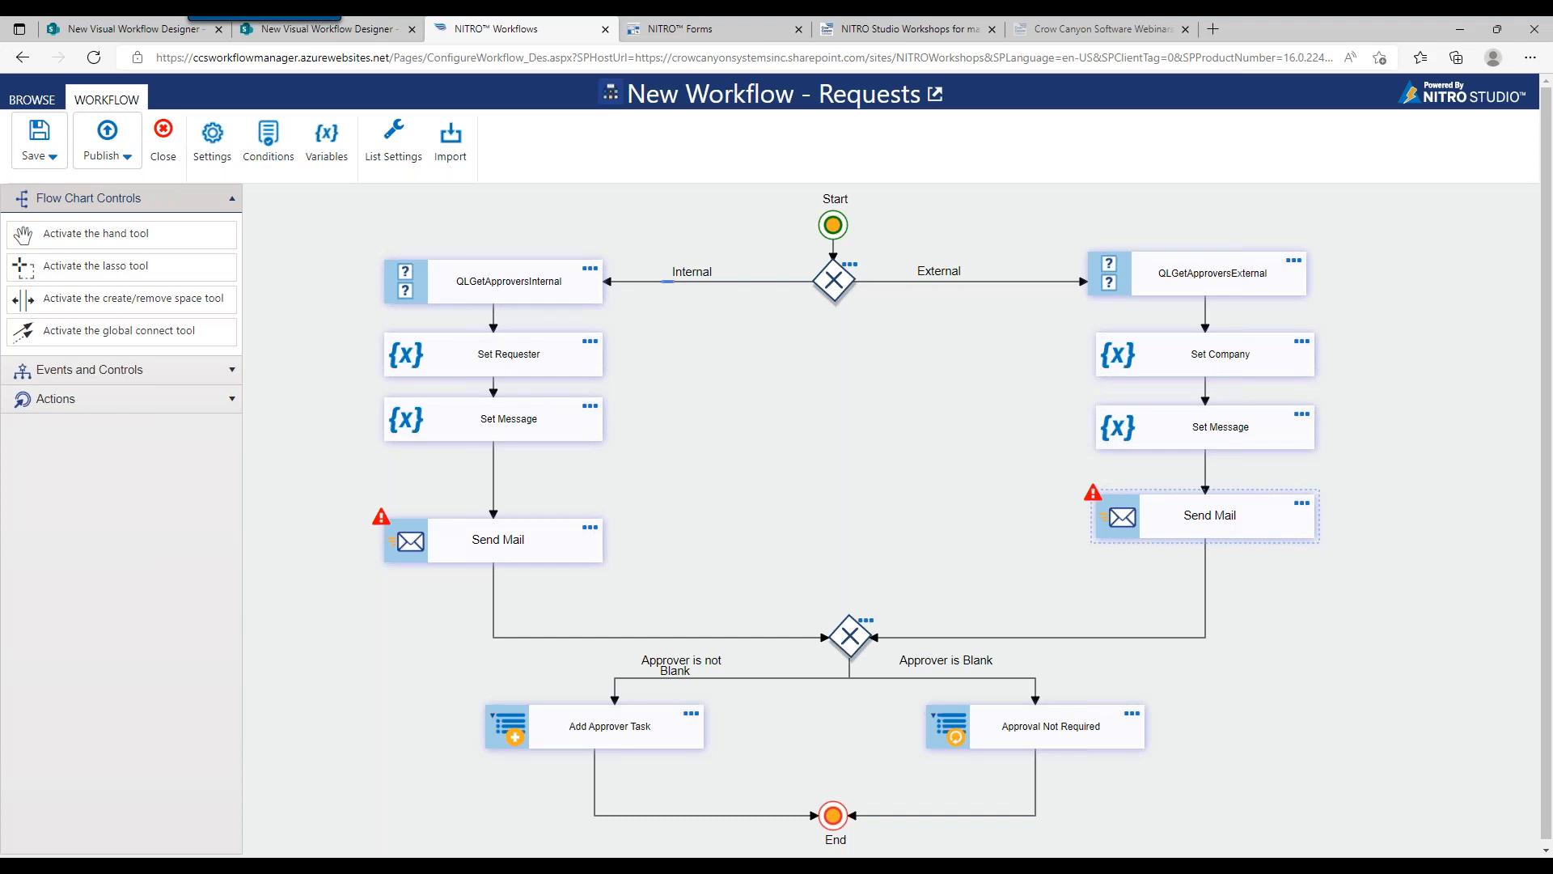
drag(522, 542, 522, 510)
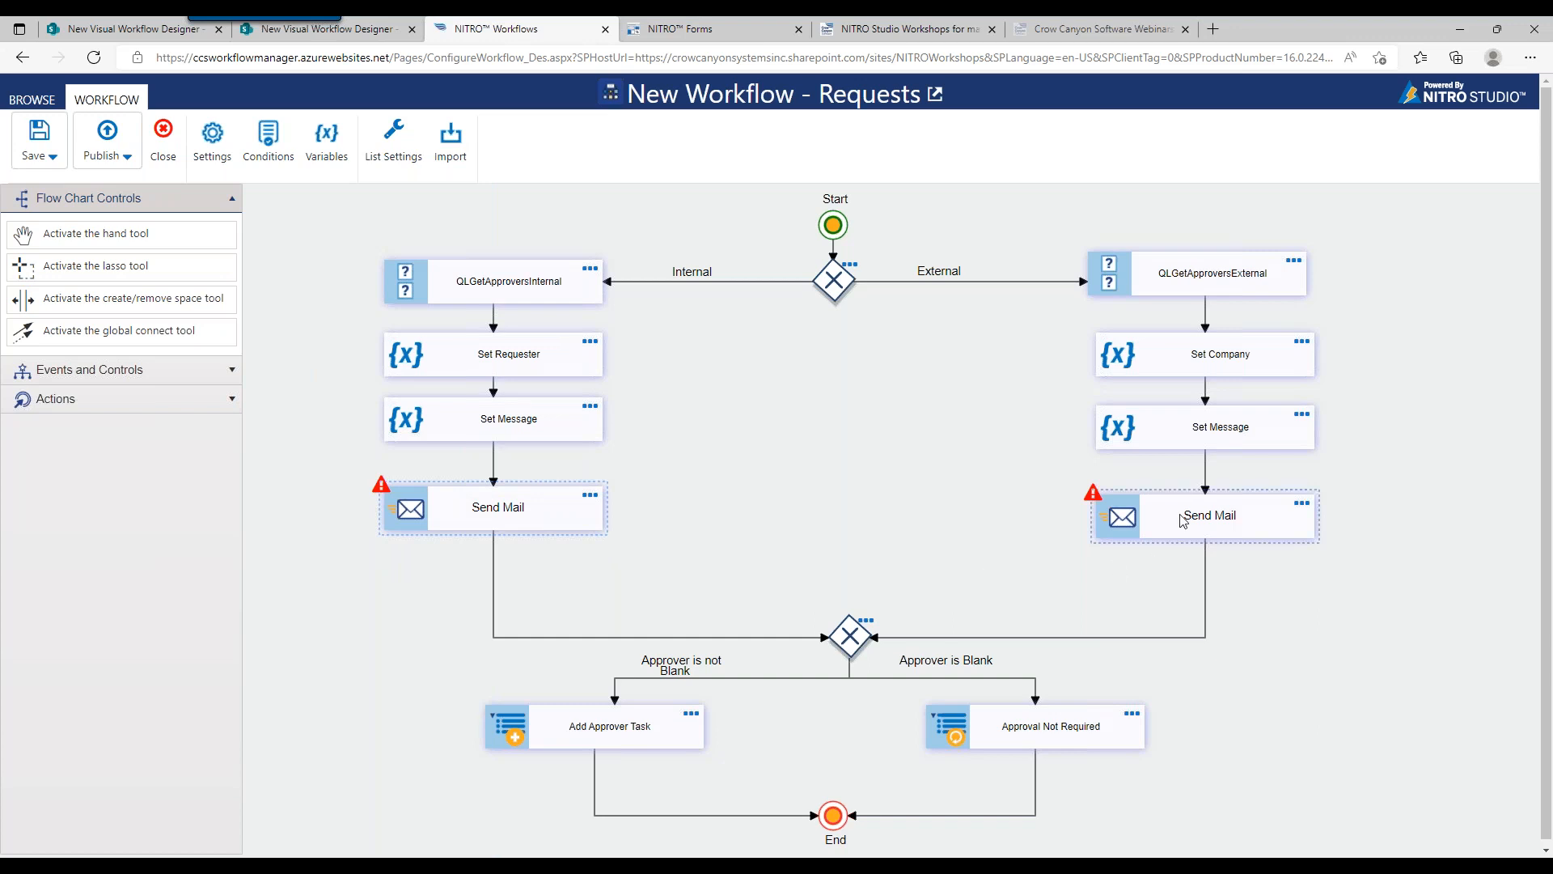
drag(1183, 511, 1181, 503)
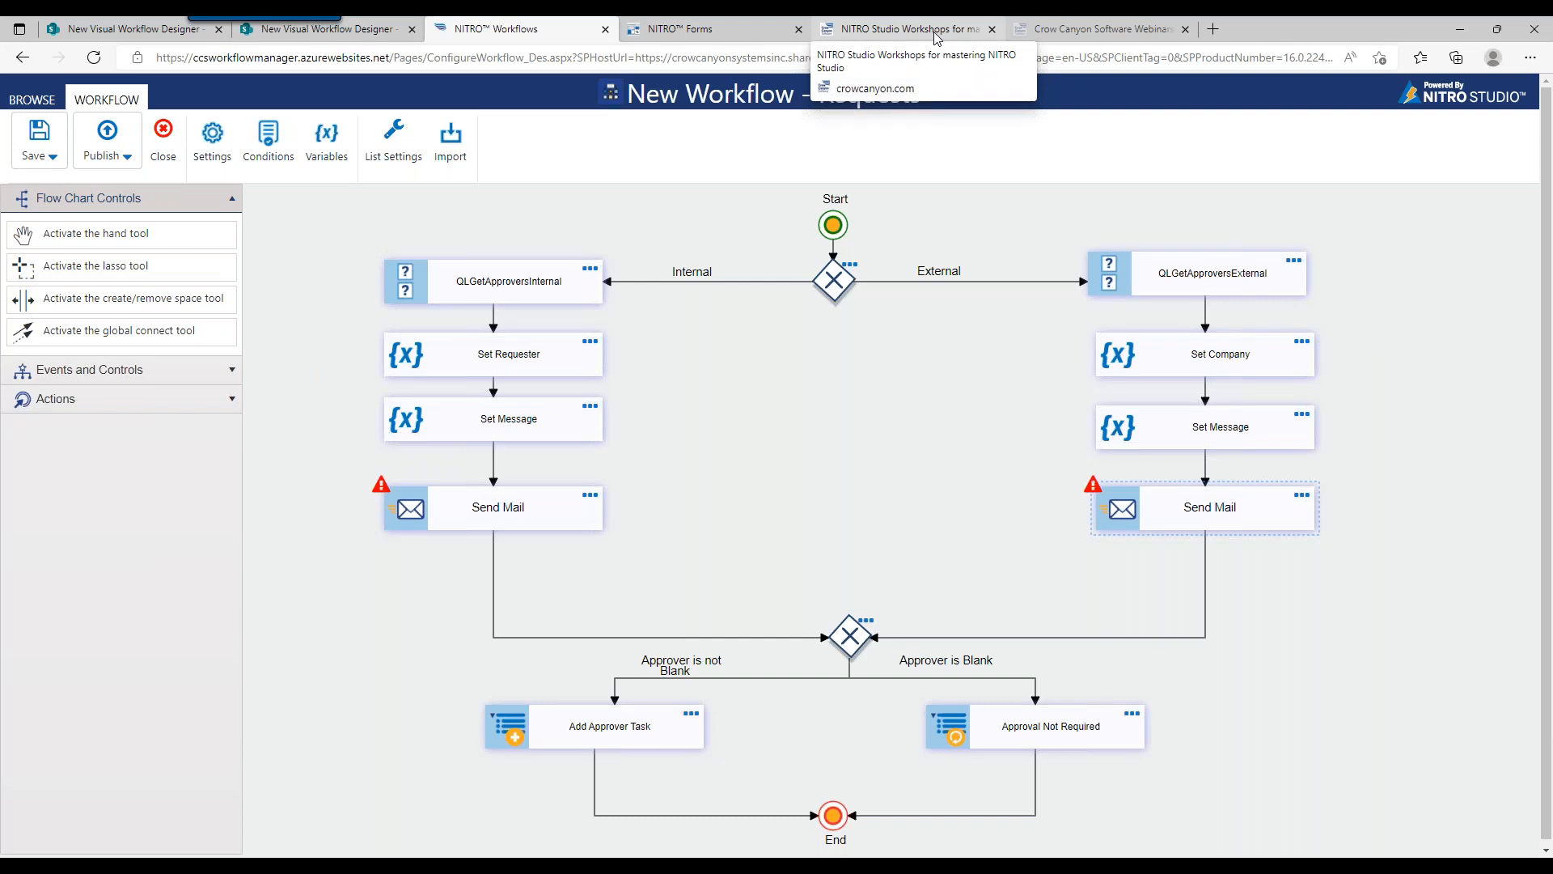
Review the upcoming and past sessions on the NITRO Studio Workshops page and the Crow Canyon Software Webinars page
click(906, 29)
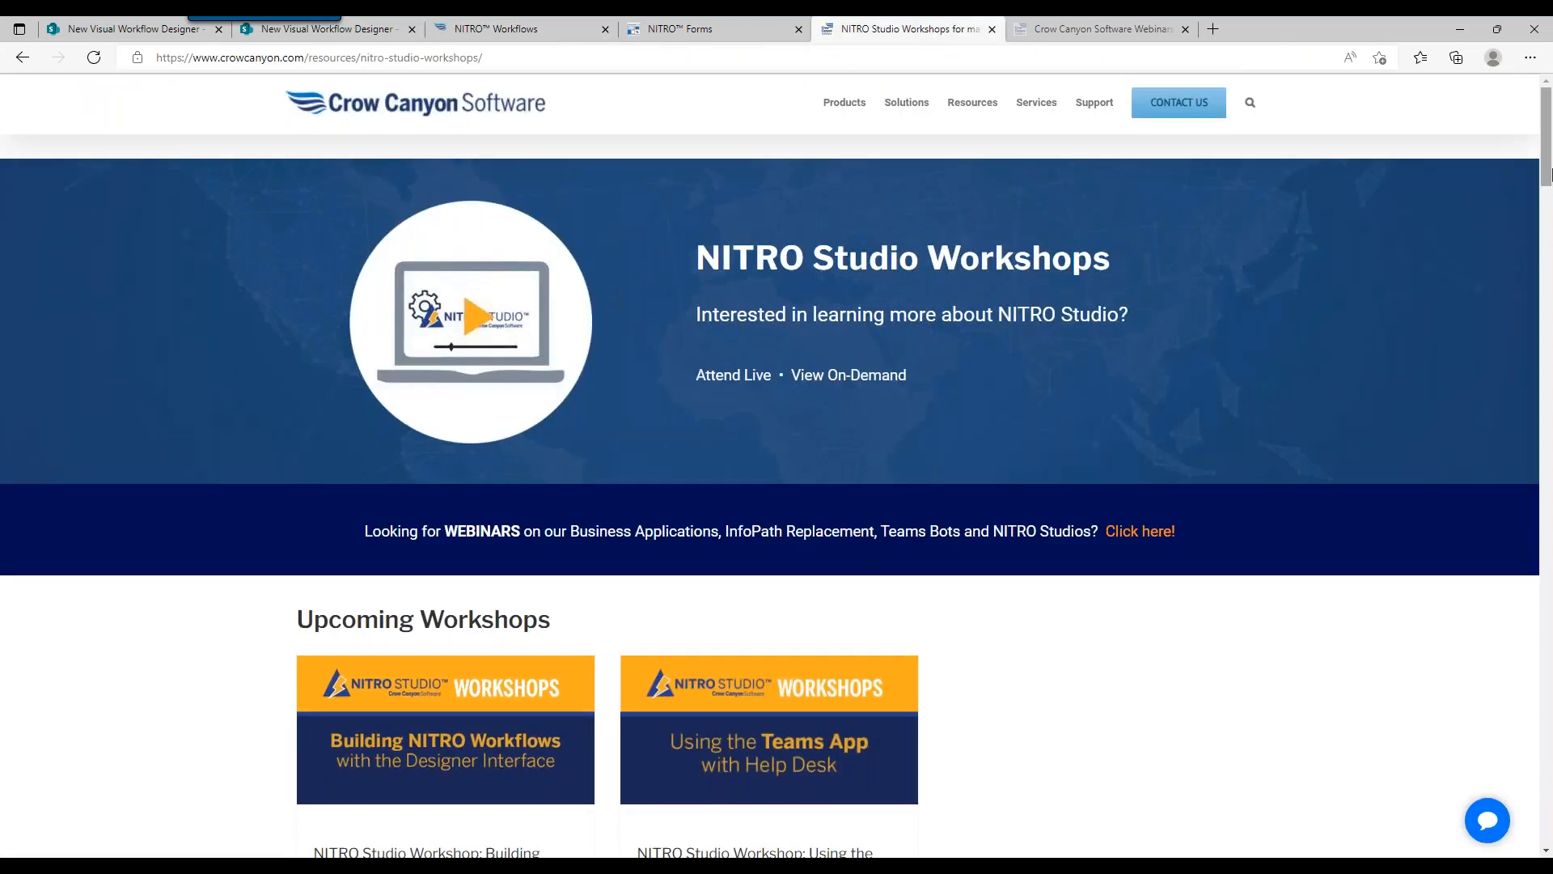
scroll(1109, 274, down, 5)
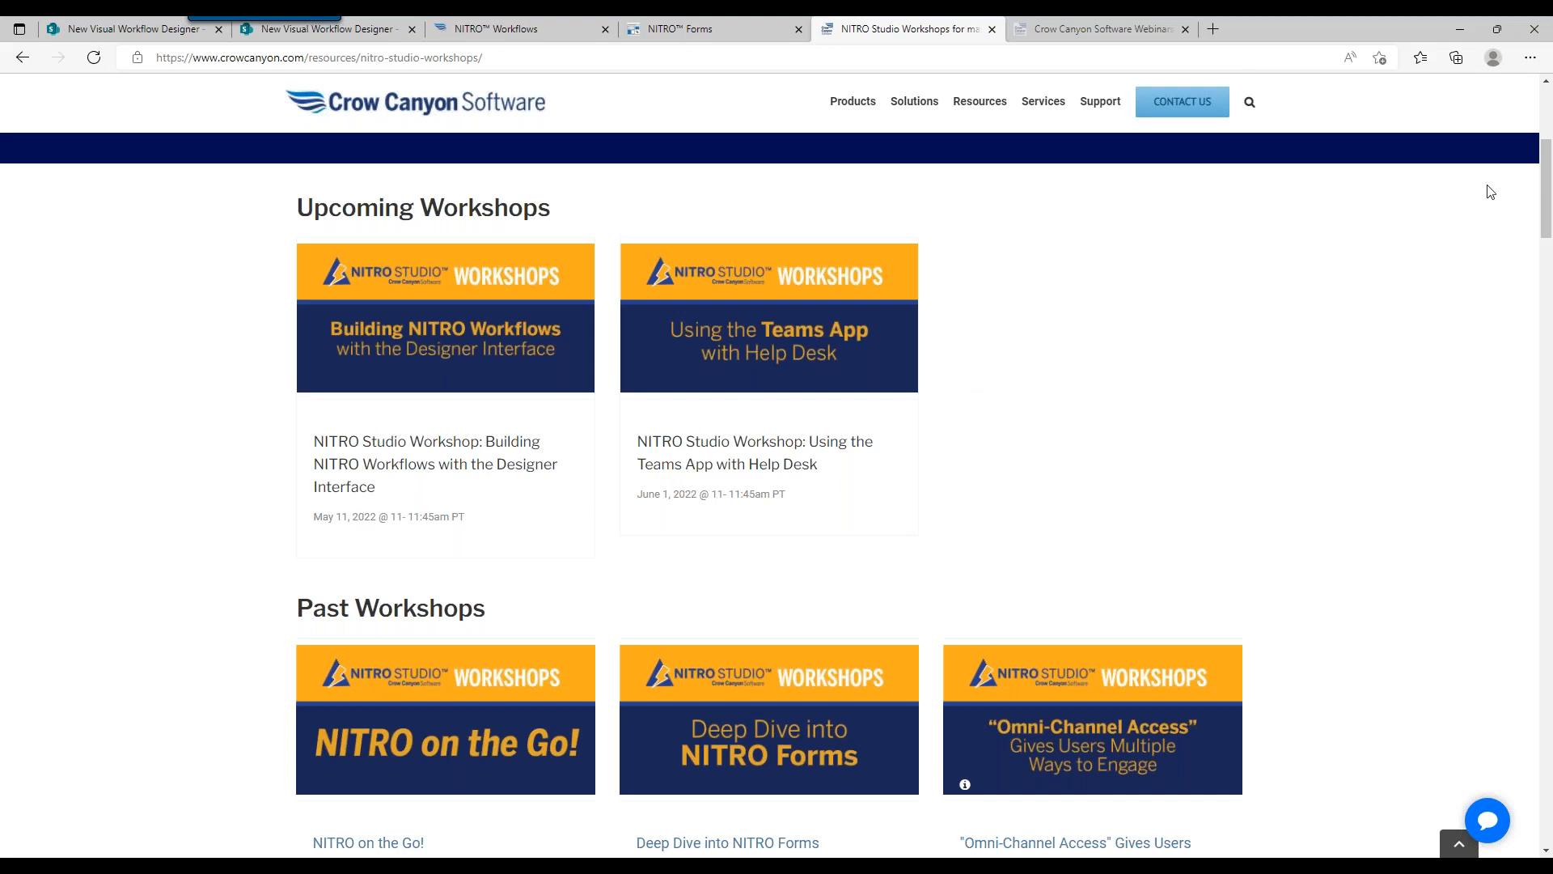
click(1151, 25)
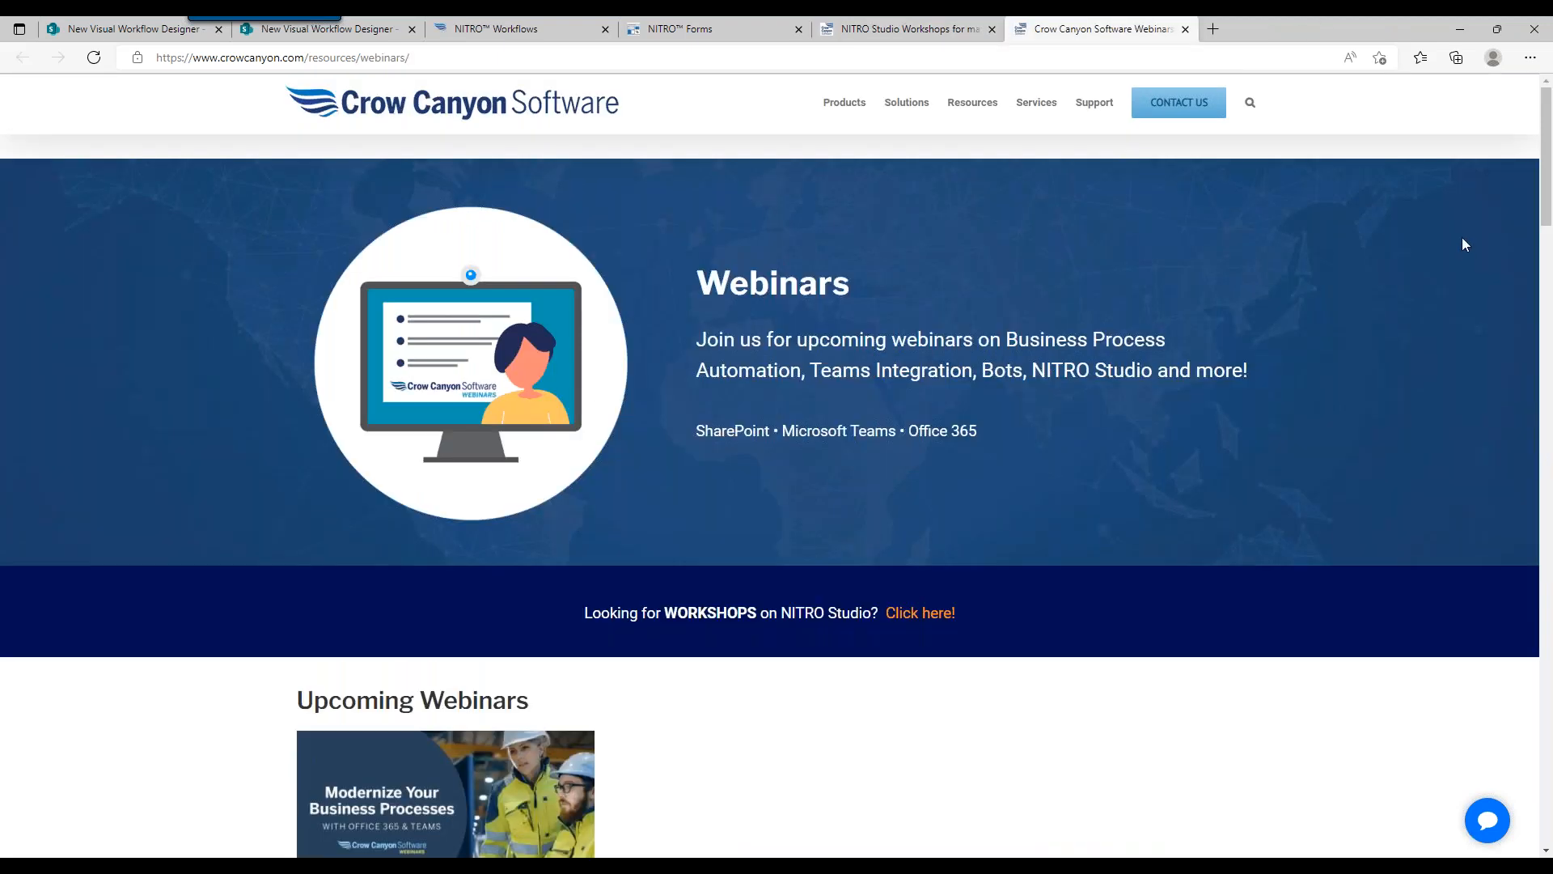
drag(1547, 147, 1546, 215)
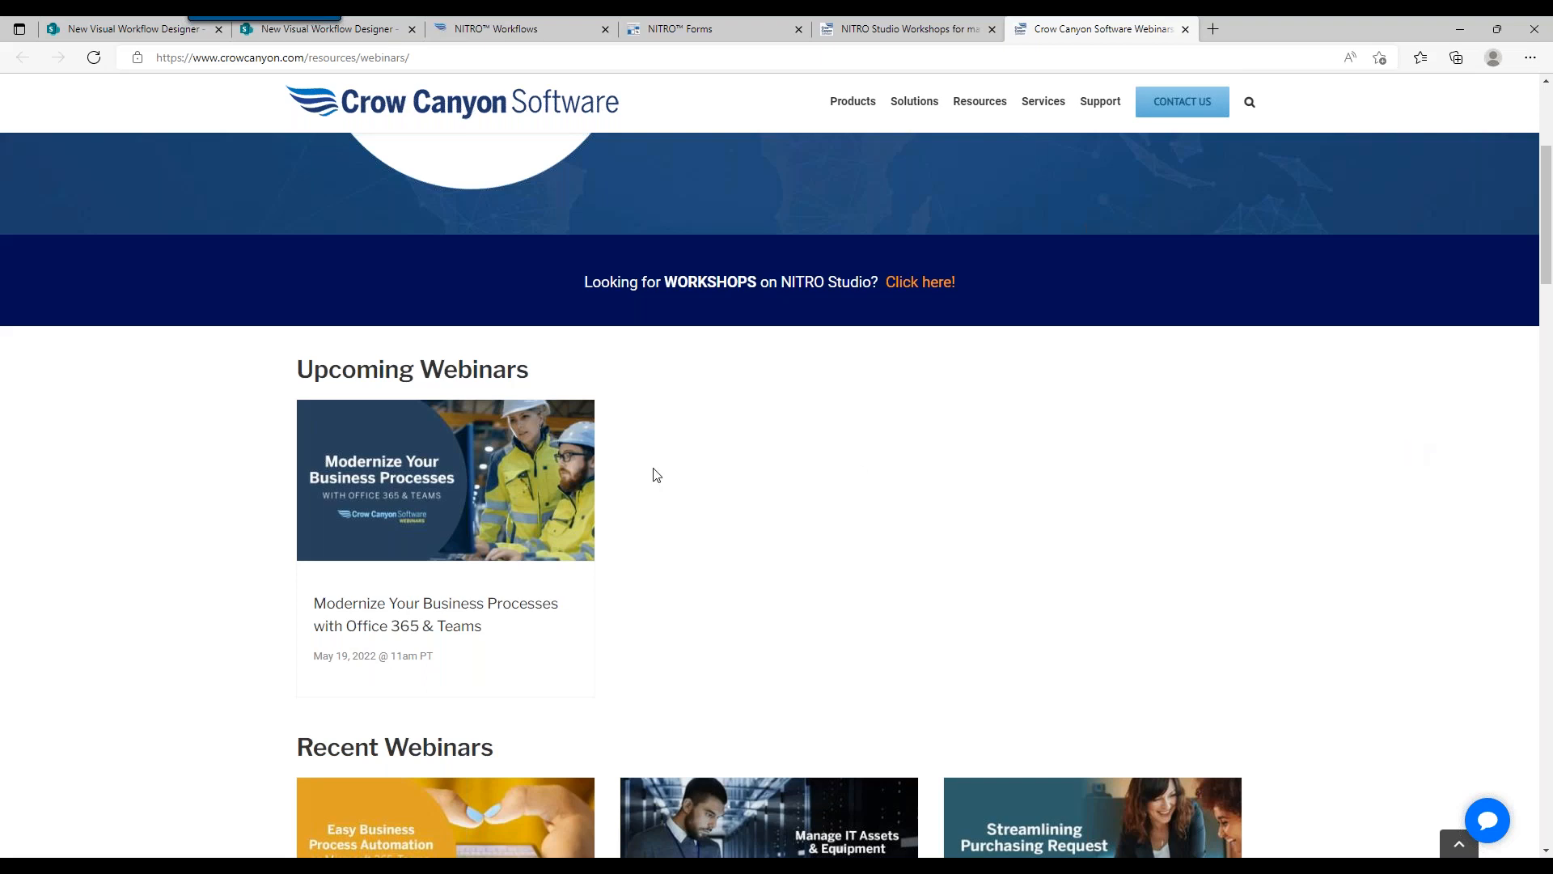
drag(1545, 199, 1545, 138)
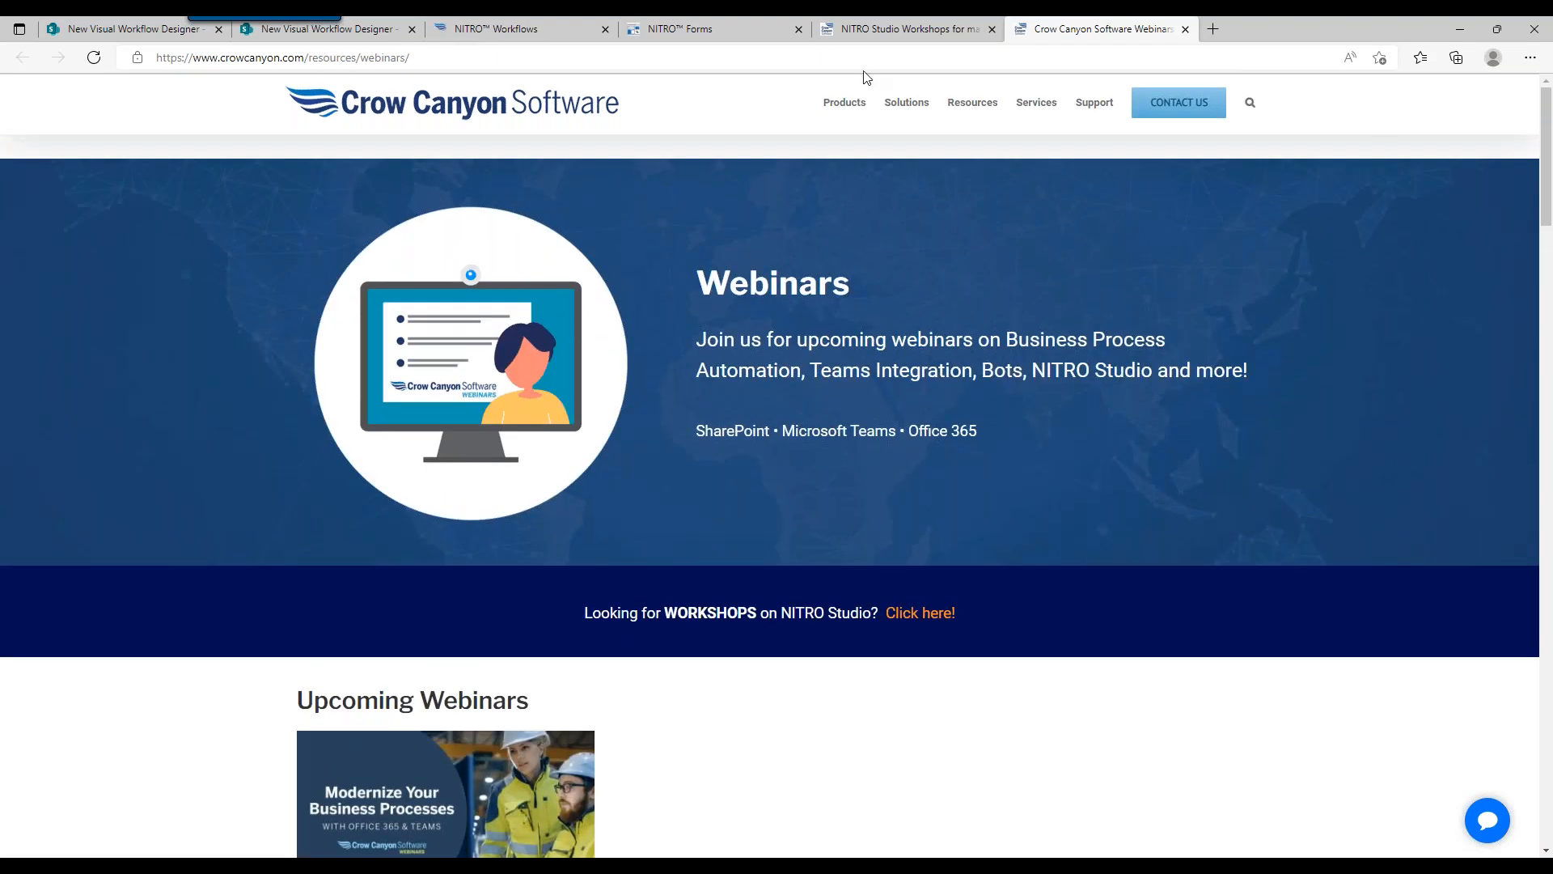
Return to the Requests workflow in the NITRO Workflows designer
click(873, 30)
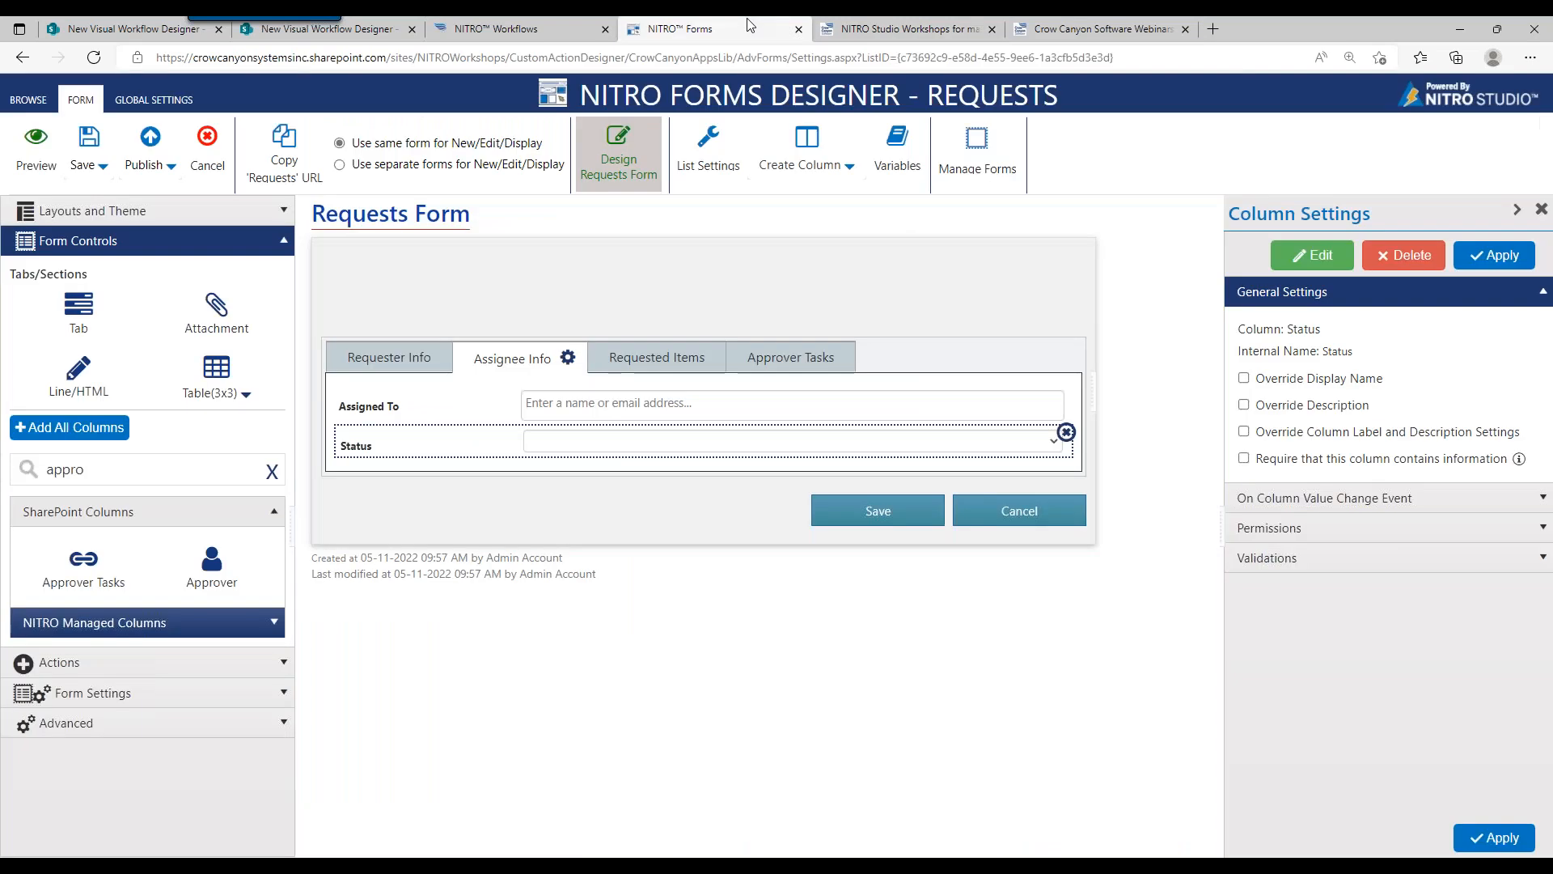
click(754, 27)
click(867, 26)
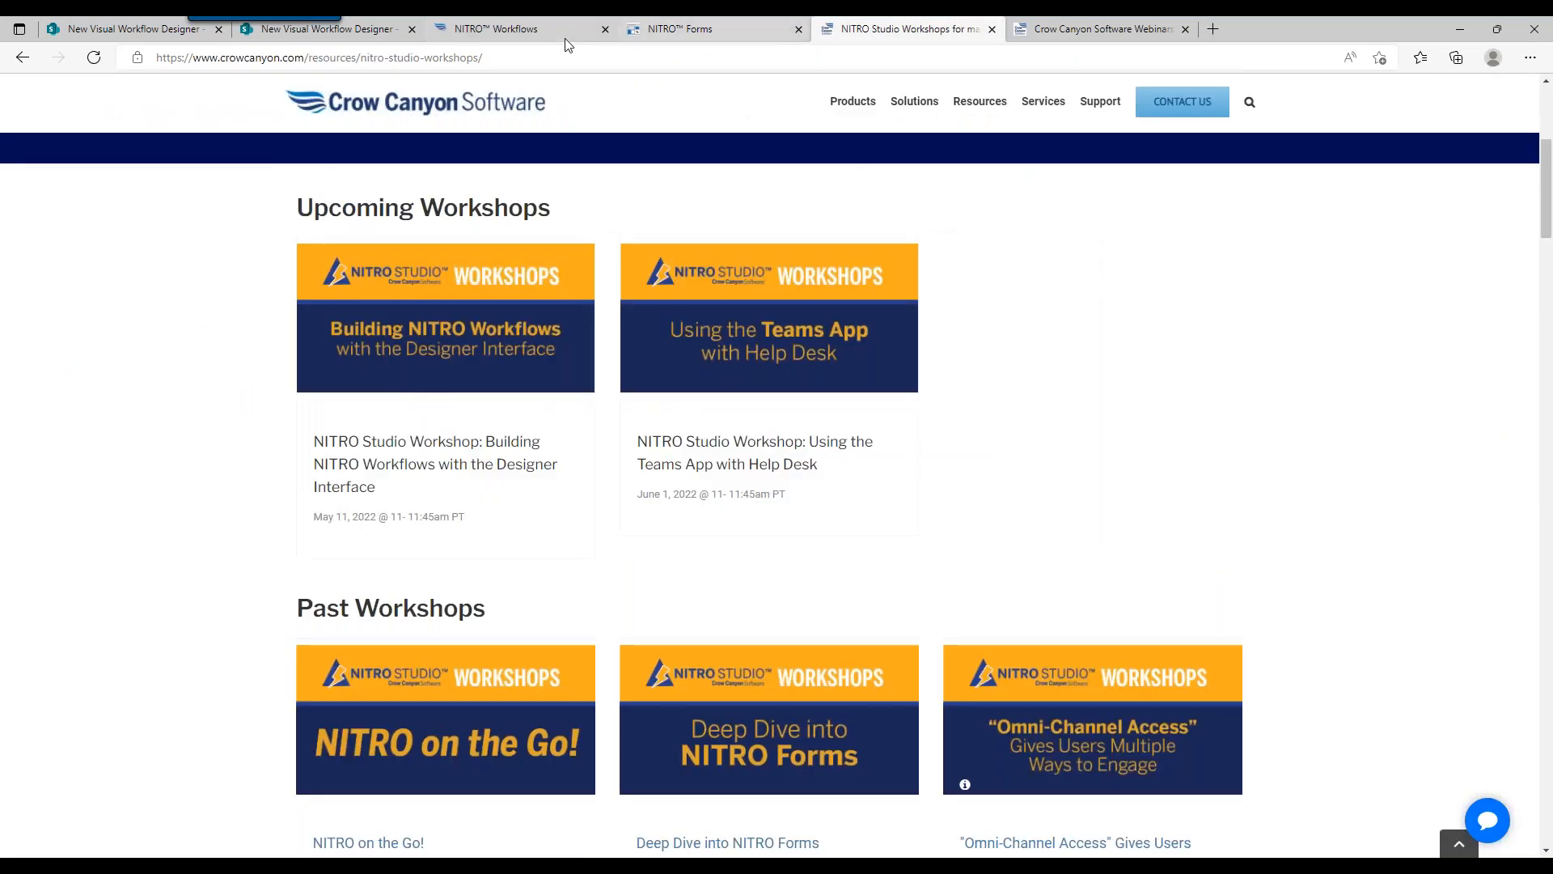
click(579, 31)
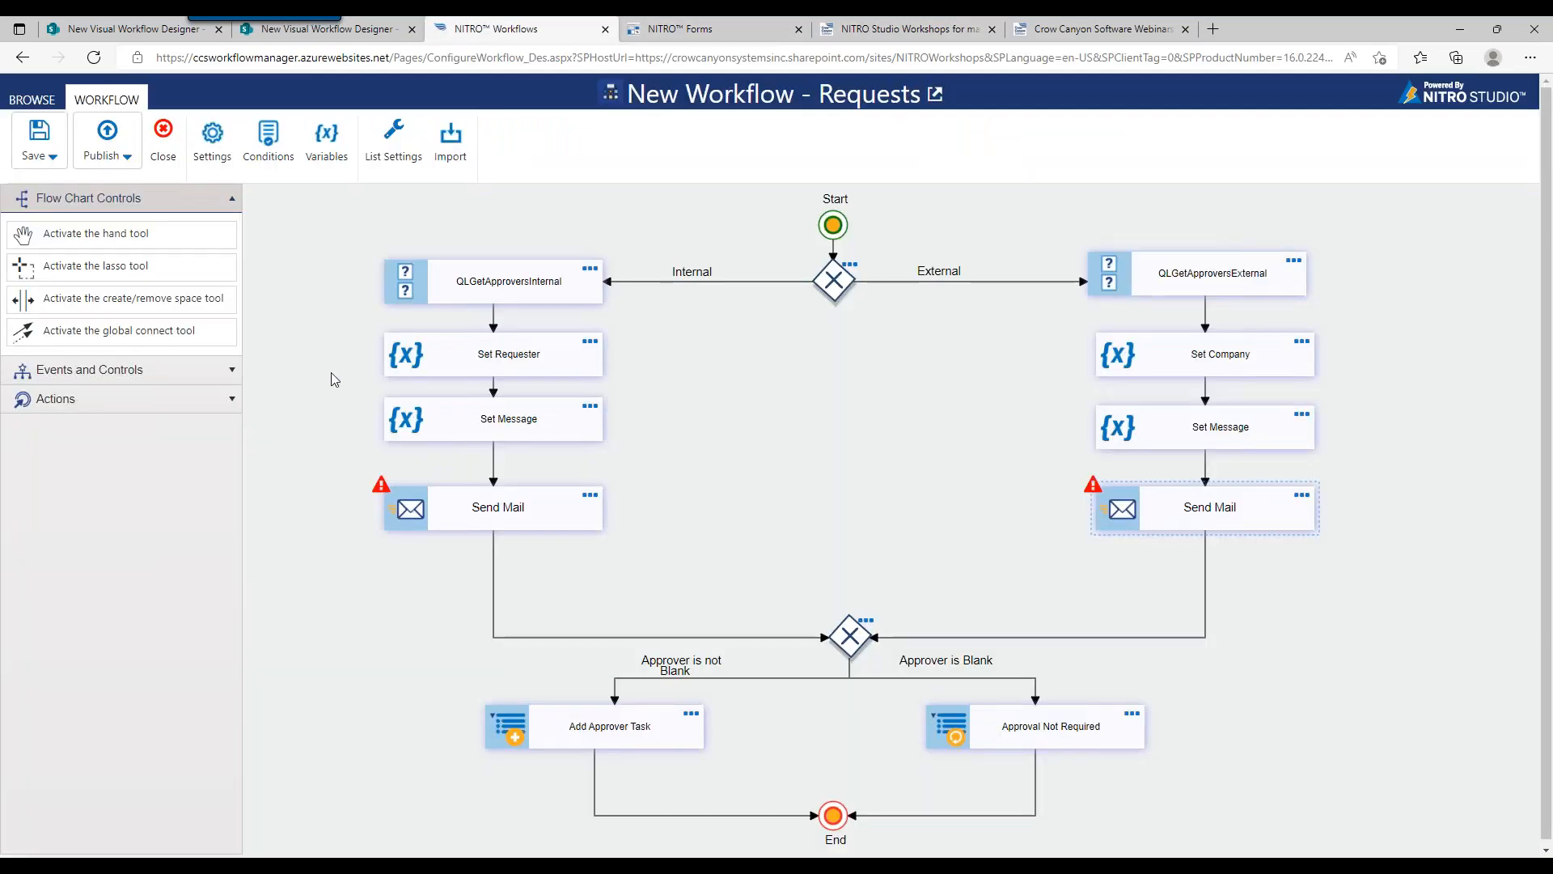